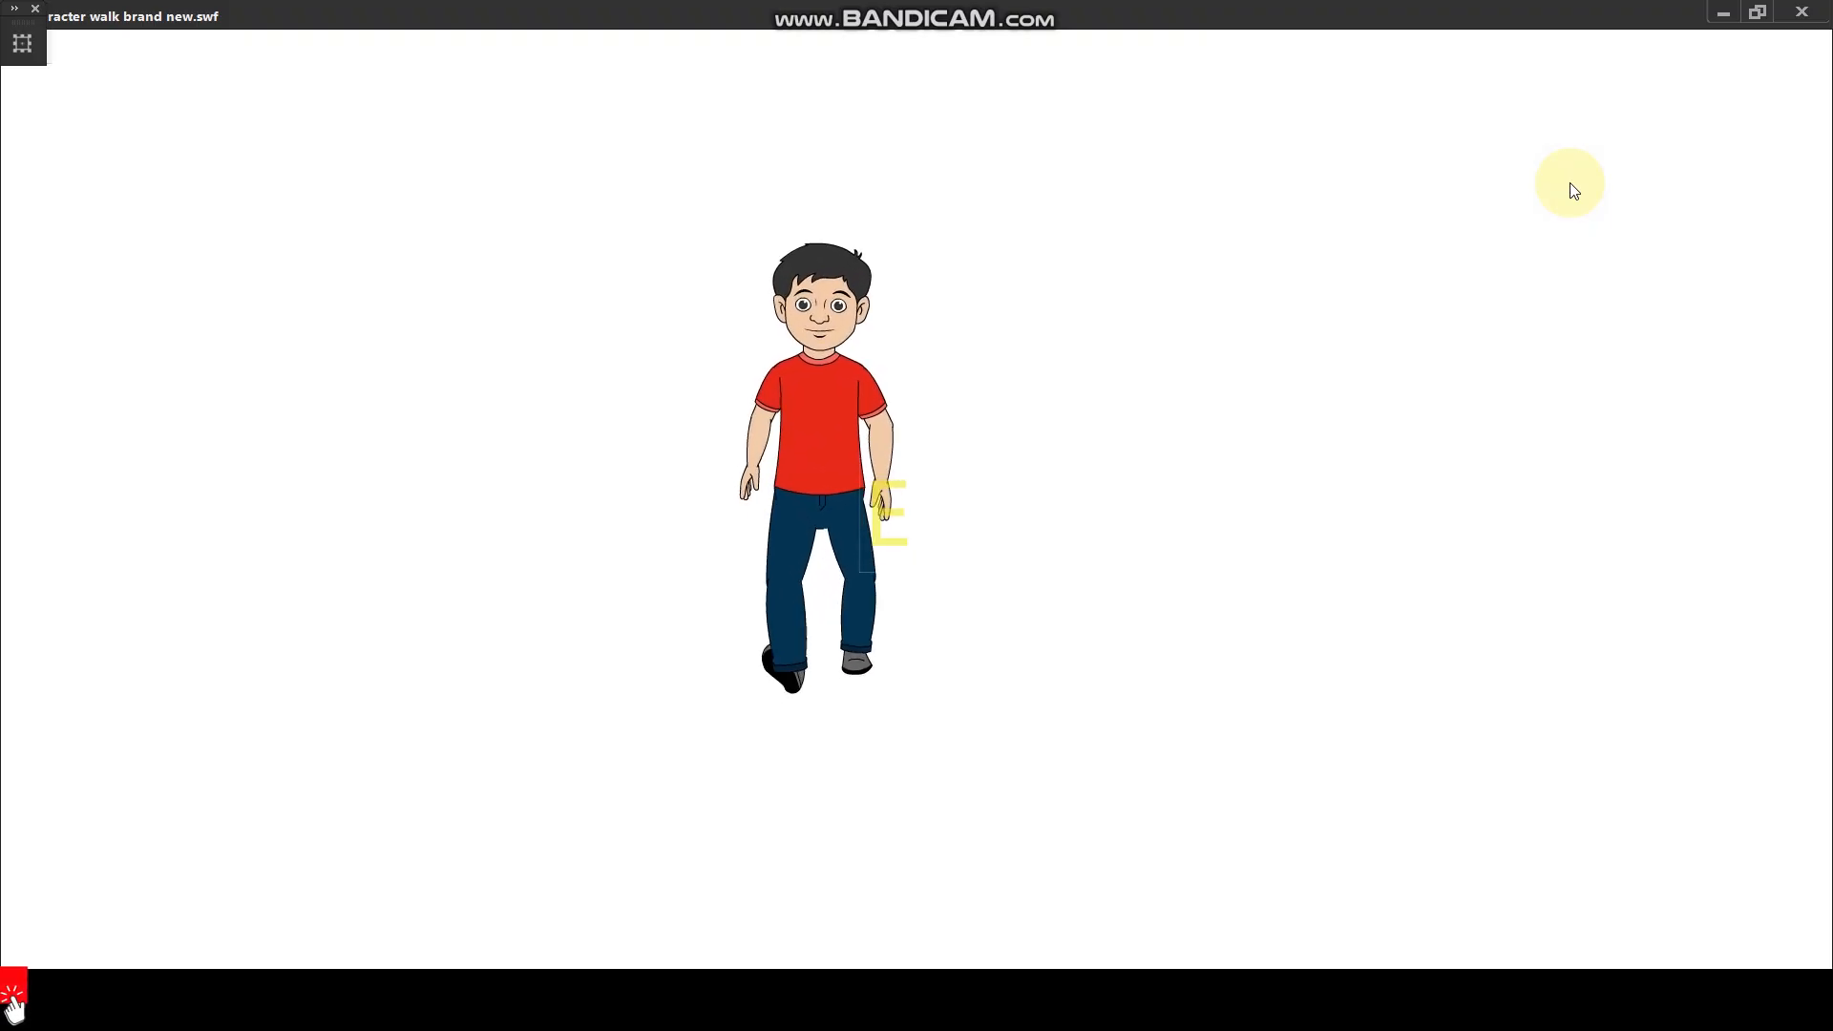
- Close the walk preview, go back to Scene 1 and reopen the character's Symbol 1 for editing
key(ctrl+w)
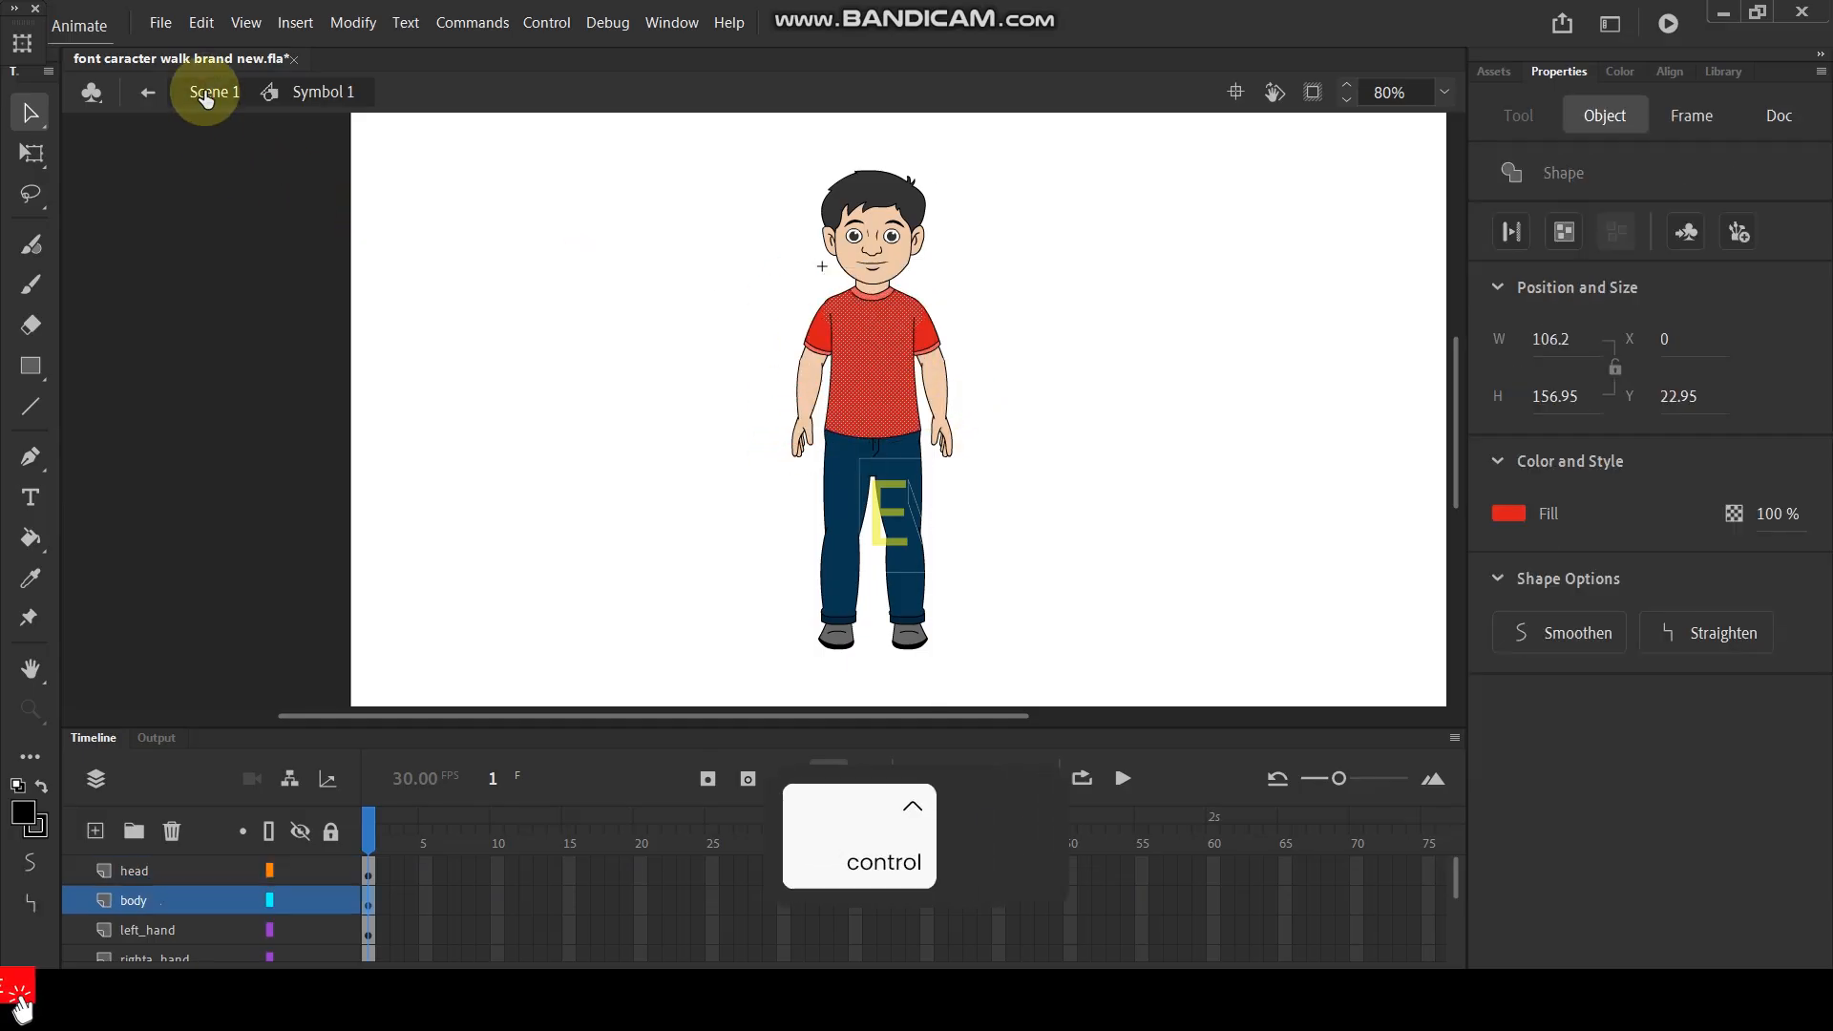
key(ctrl+z)
click(204, 92)
mouse_move(871, 406)
mouse_down()
mouse_move(803, 475)
mouse_move(875, 420)
mouse_up()
double_click(875, 420)
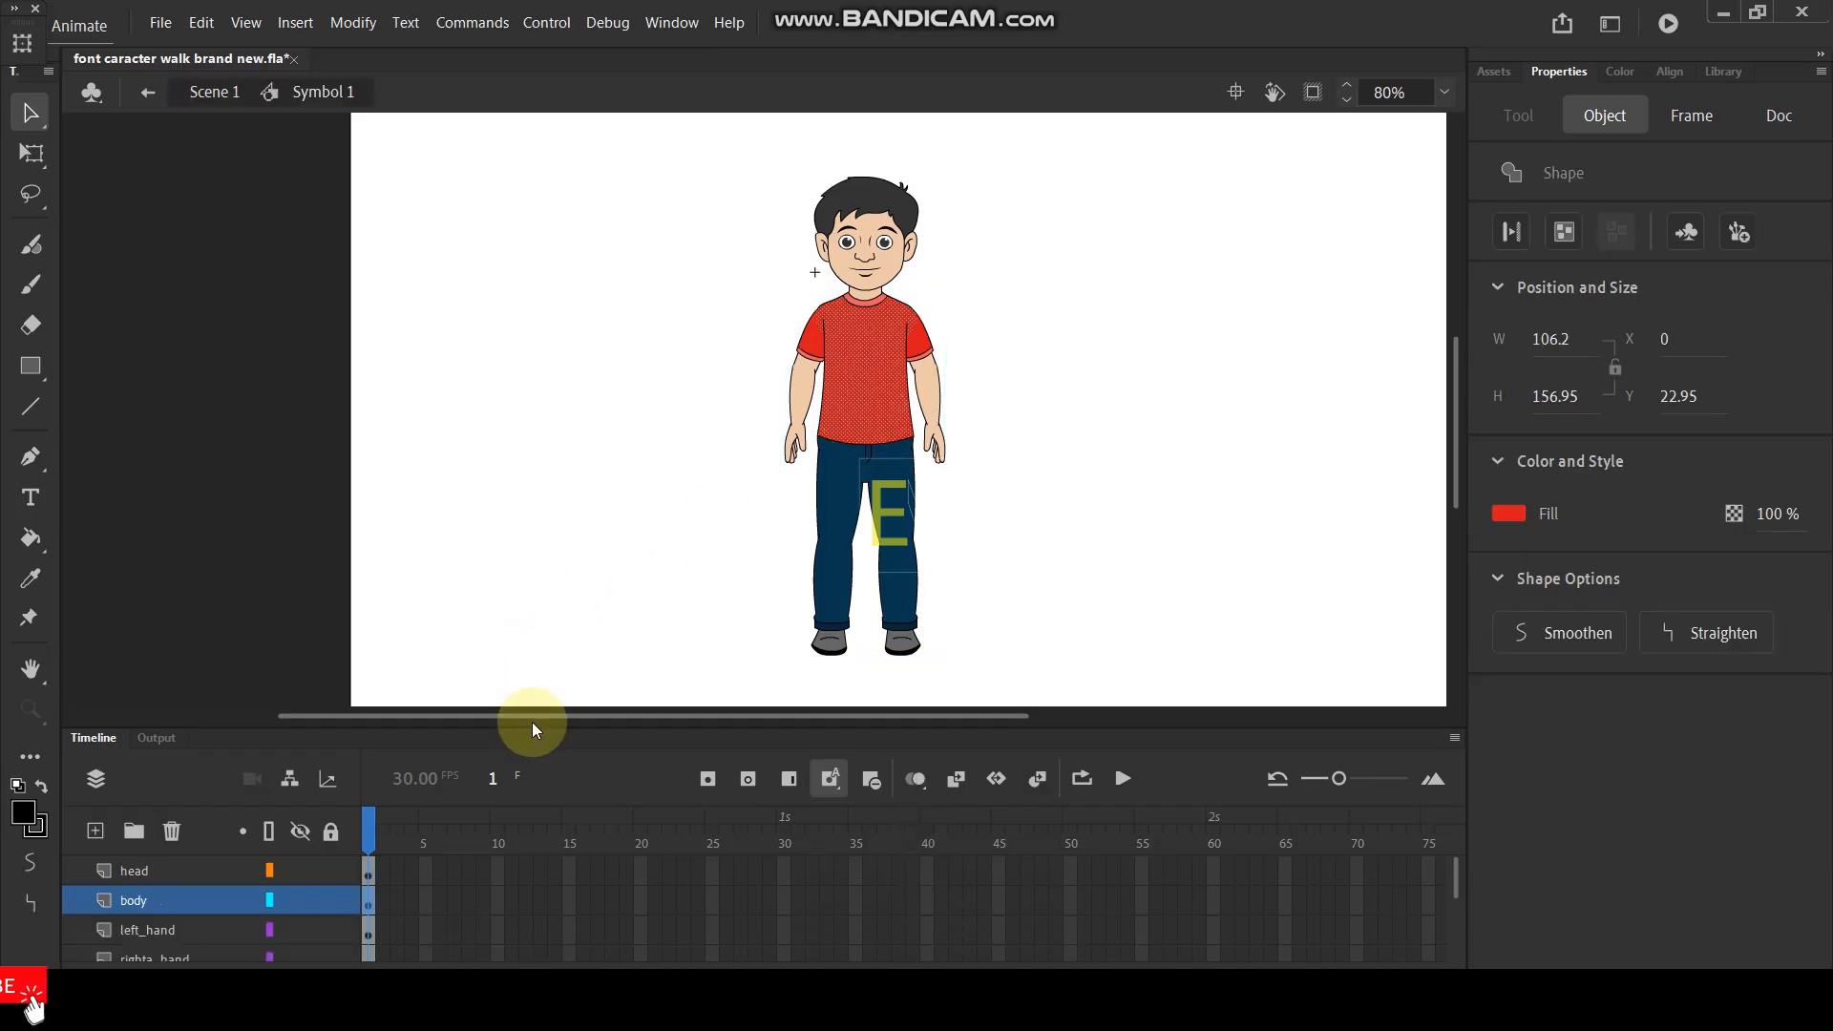
- Enlarge the timeline area to reveal more of the character's body-part layers and reframe the character
drag(527, 728, 587, 588)
scroll(821, 439, down, 3)
scroll(821, 439, up, 2)
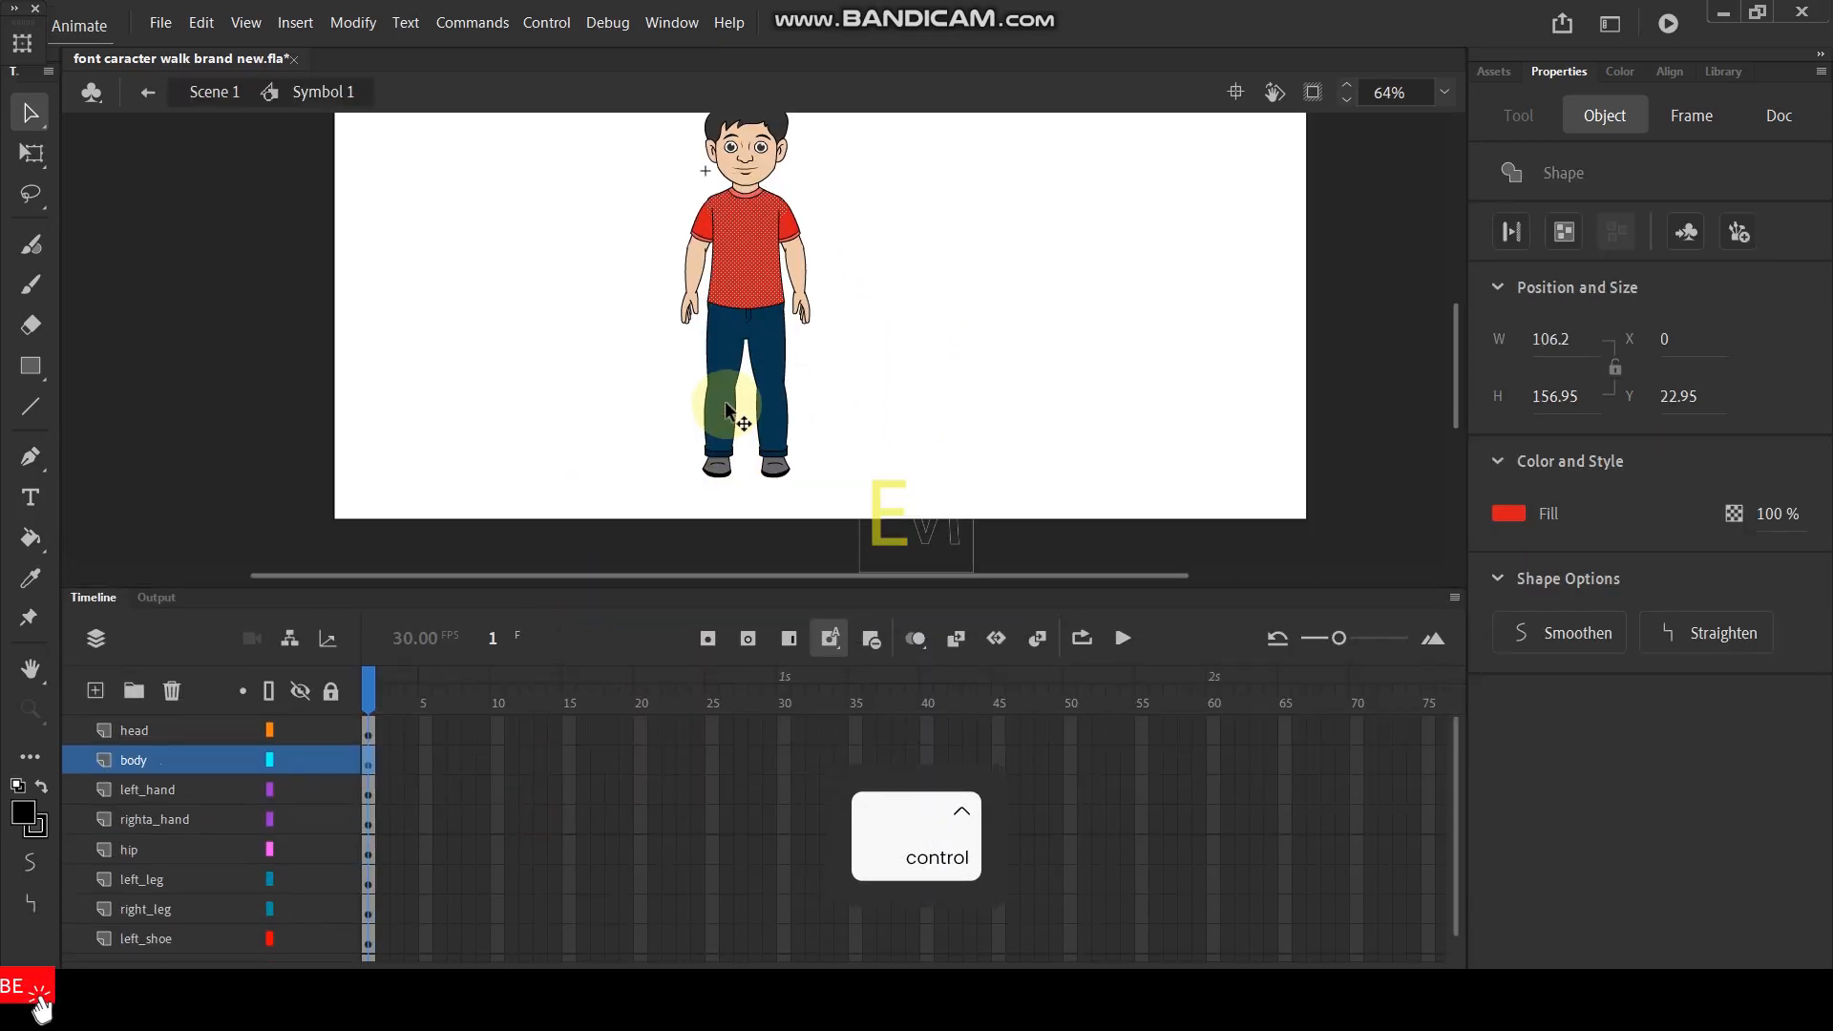
- Temporarily hide the body, hand, hip and leg layers to examine the separate parts and make them visible again
click(300, 759)
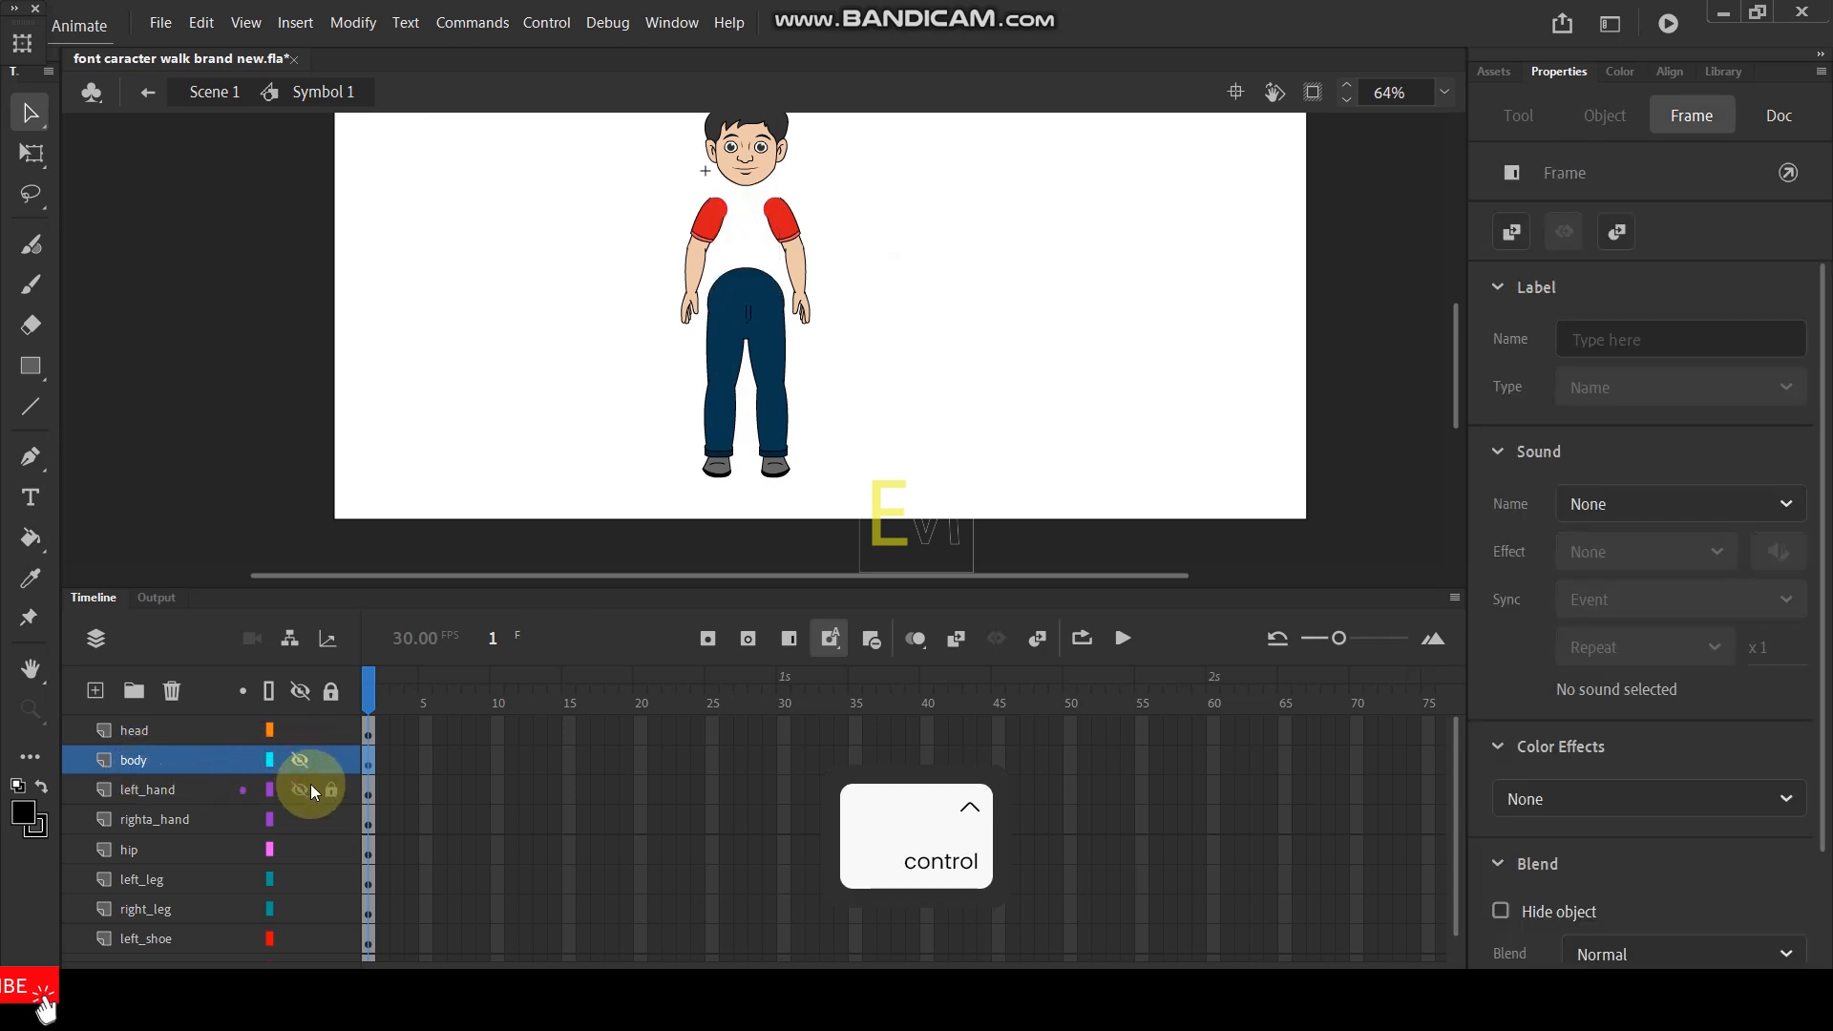
click(298, 790)
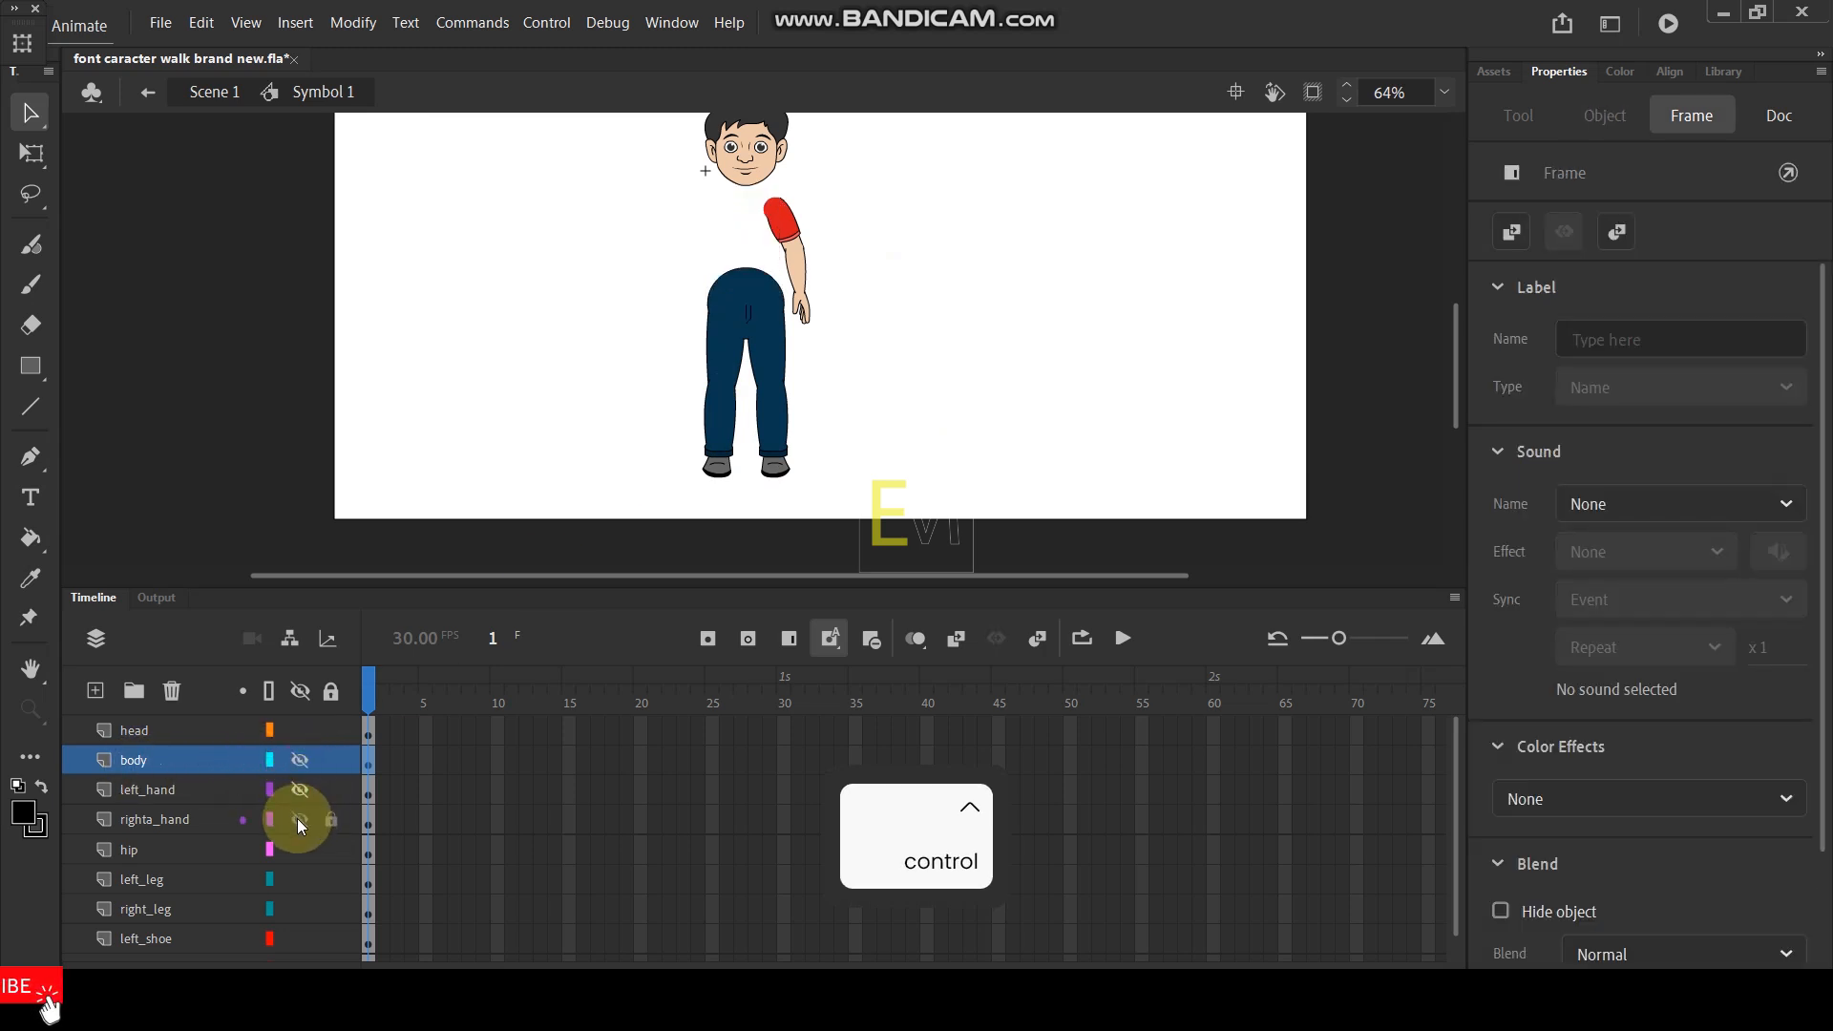
click(298, 819)
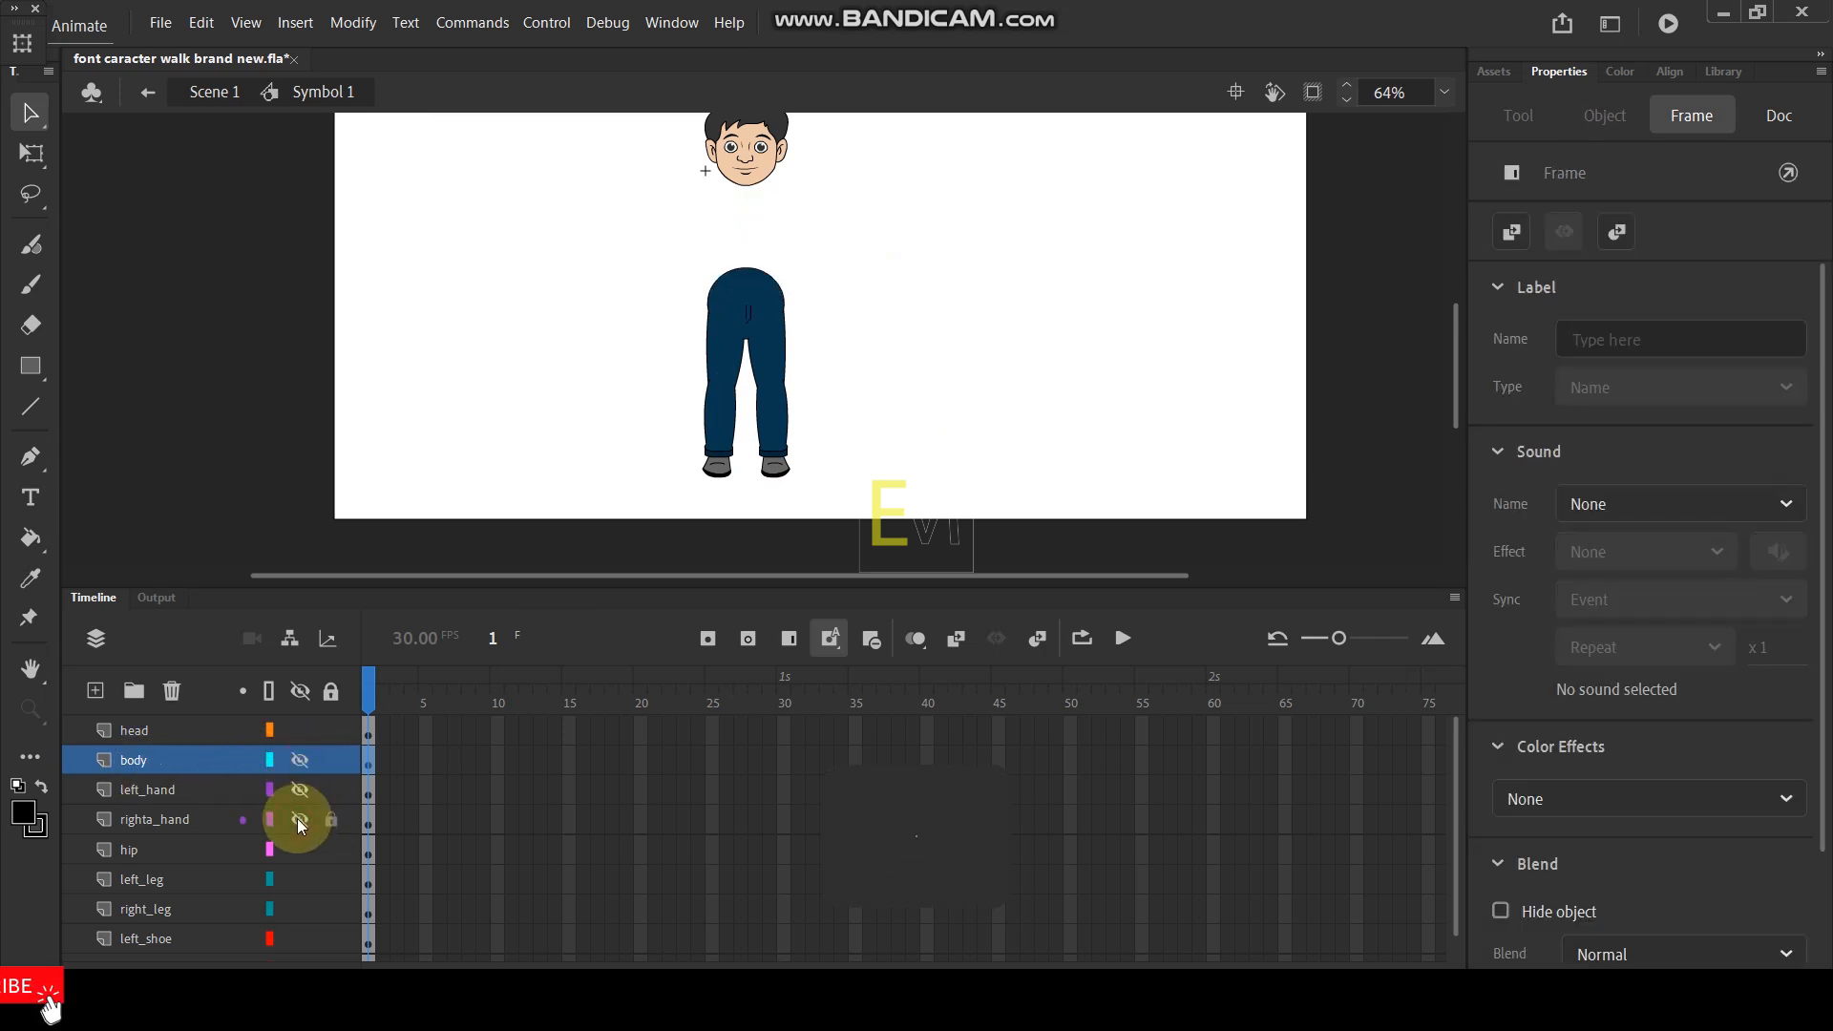
click(301, 880)
drag(299, 791, 301, 773)
click(534, 375)
- Open the left shoe symbol to examine its frames and return to the full character
click(719, 474)
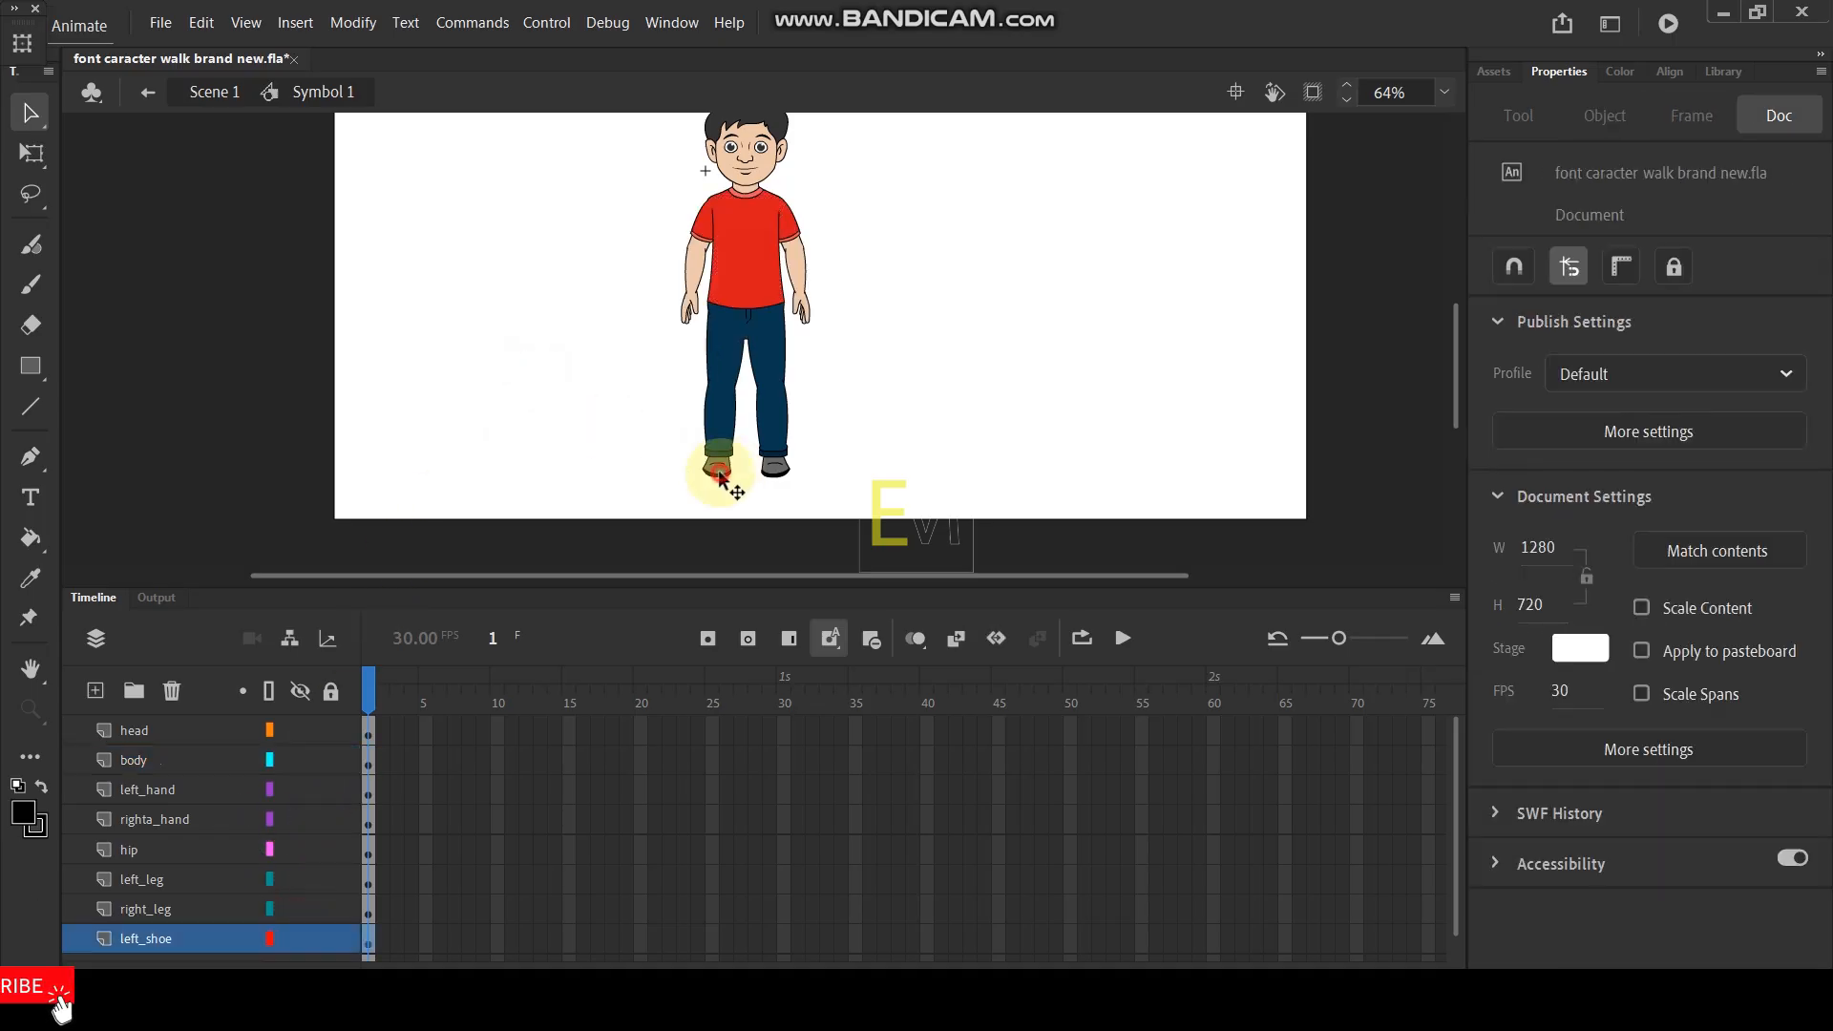
scroll(720, 477, up, 6)
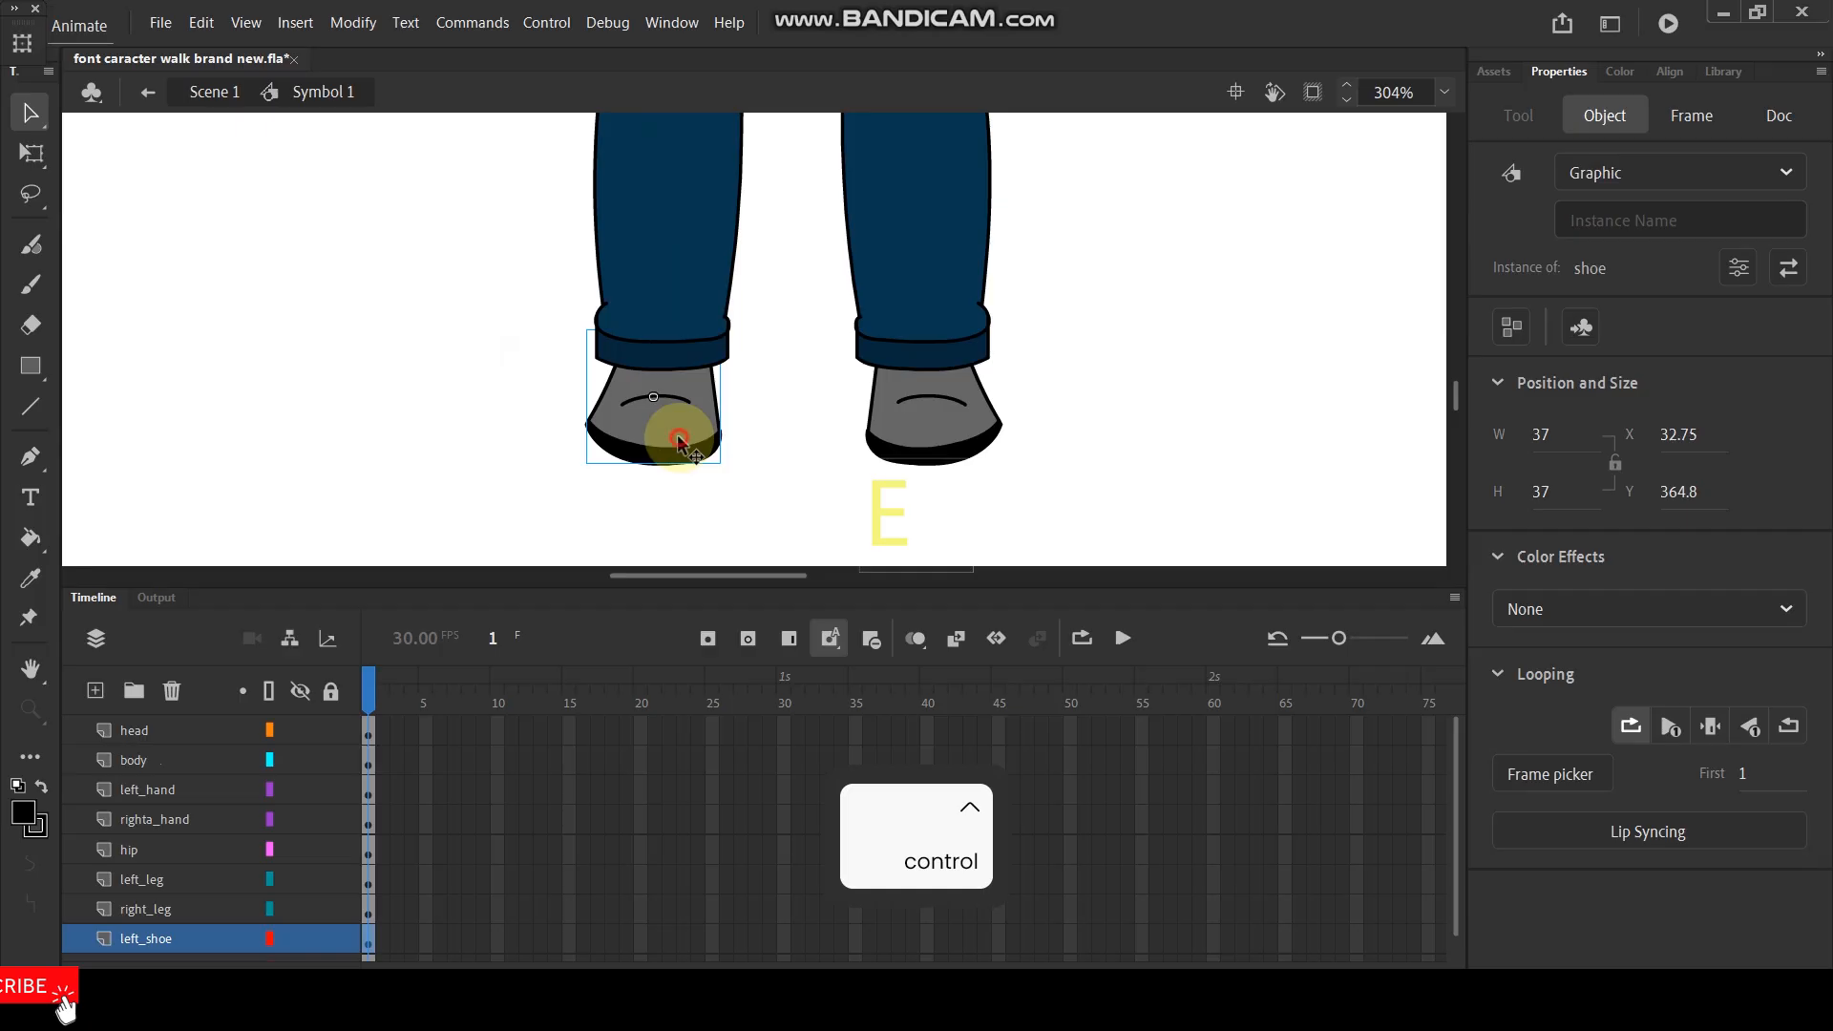
double_click(679, 441)
click(342, 718)
drag(371, 693, 300, 722)
double_click(386, 424)
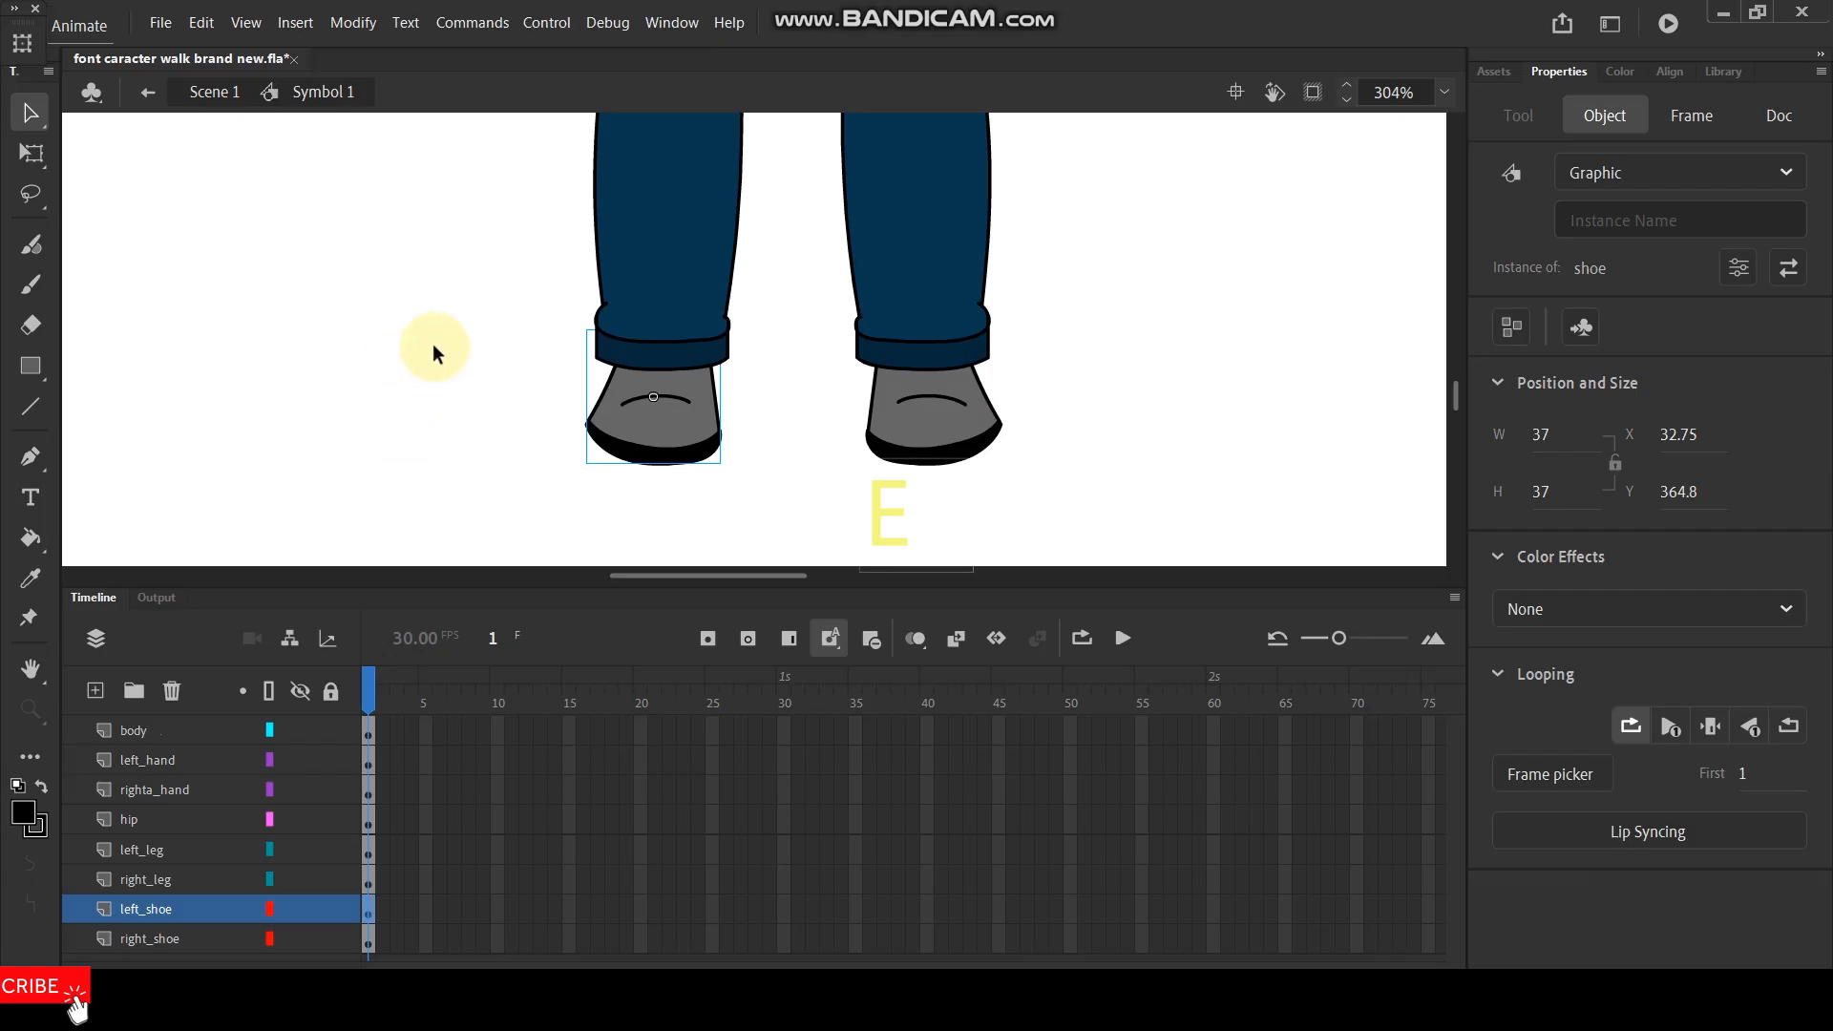
- Set the right shoe instance's looping to play a single frame
scroll(720, 467, down, 5)
scroll(730, 343, up, 3)
scroll(732, 347, down, 4)
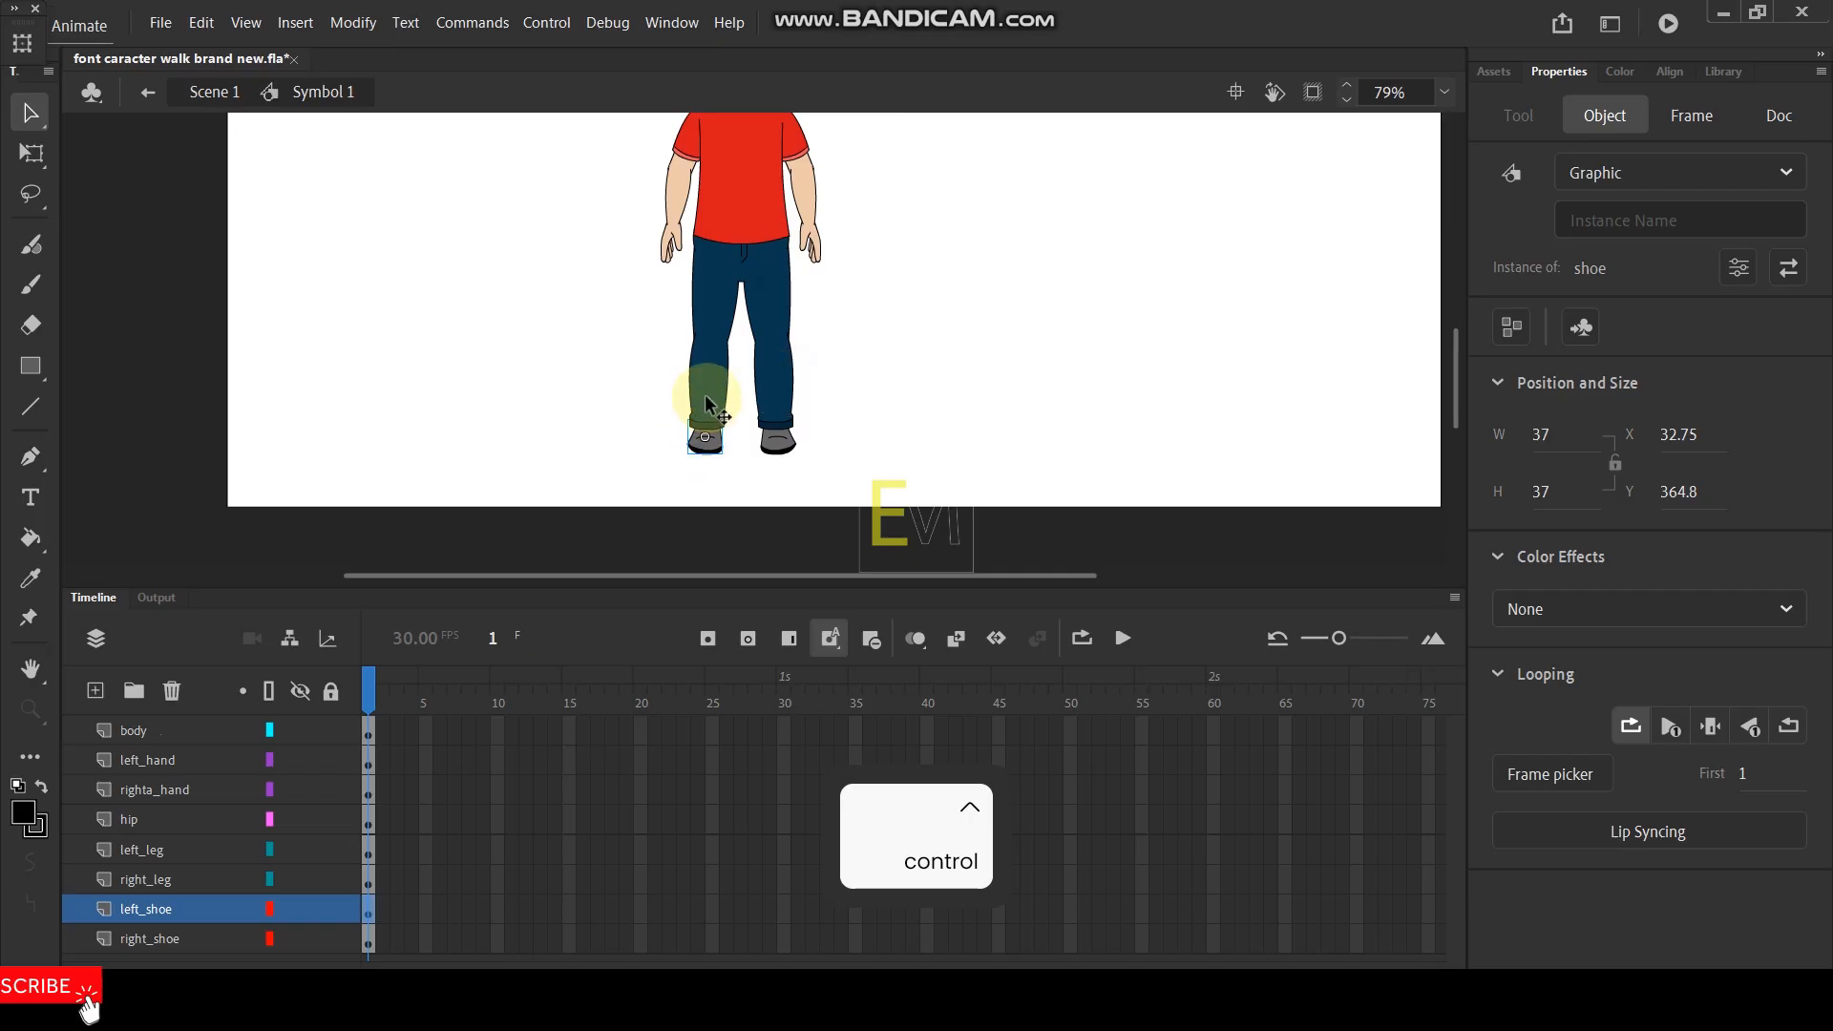
scroll(707, 423, up, 2)
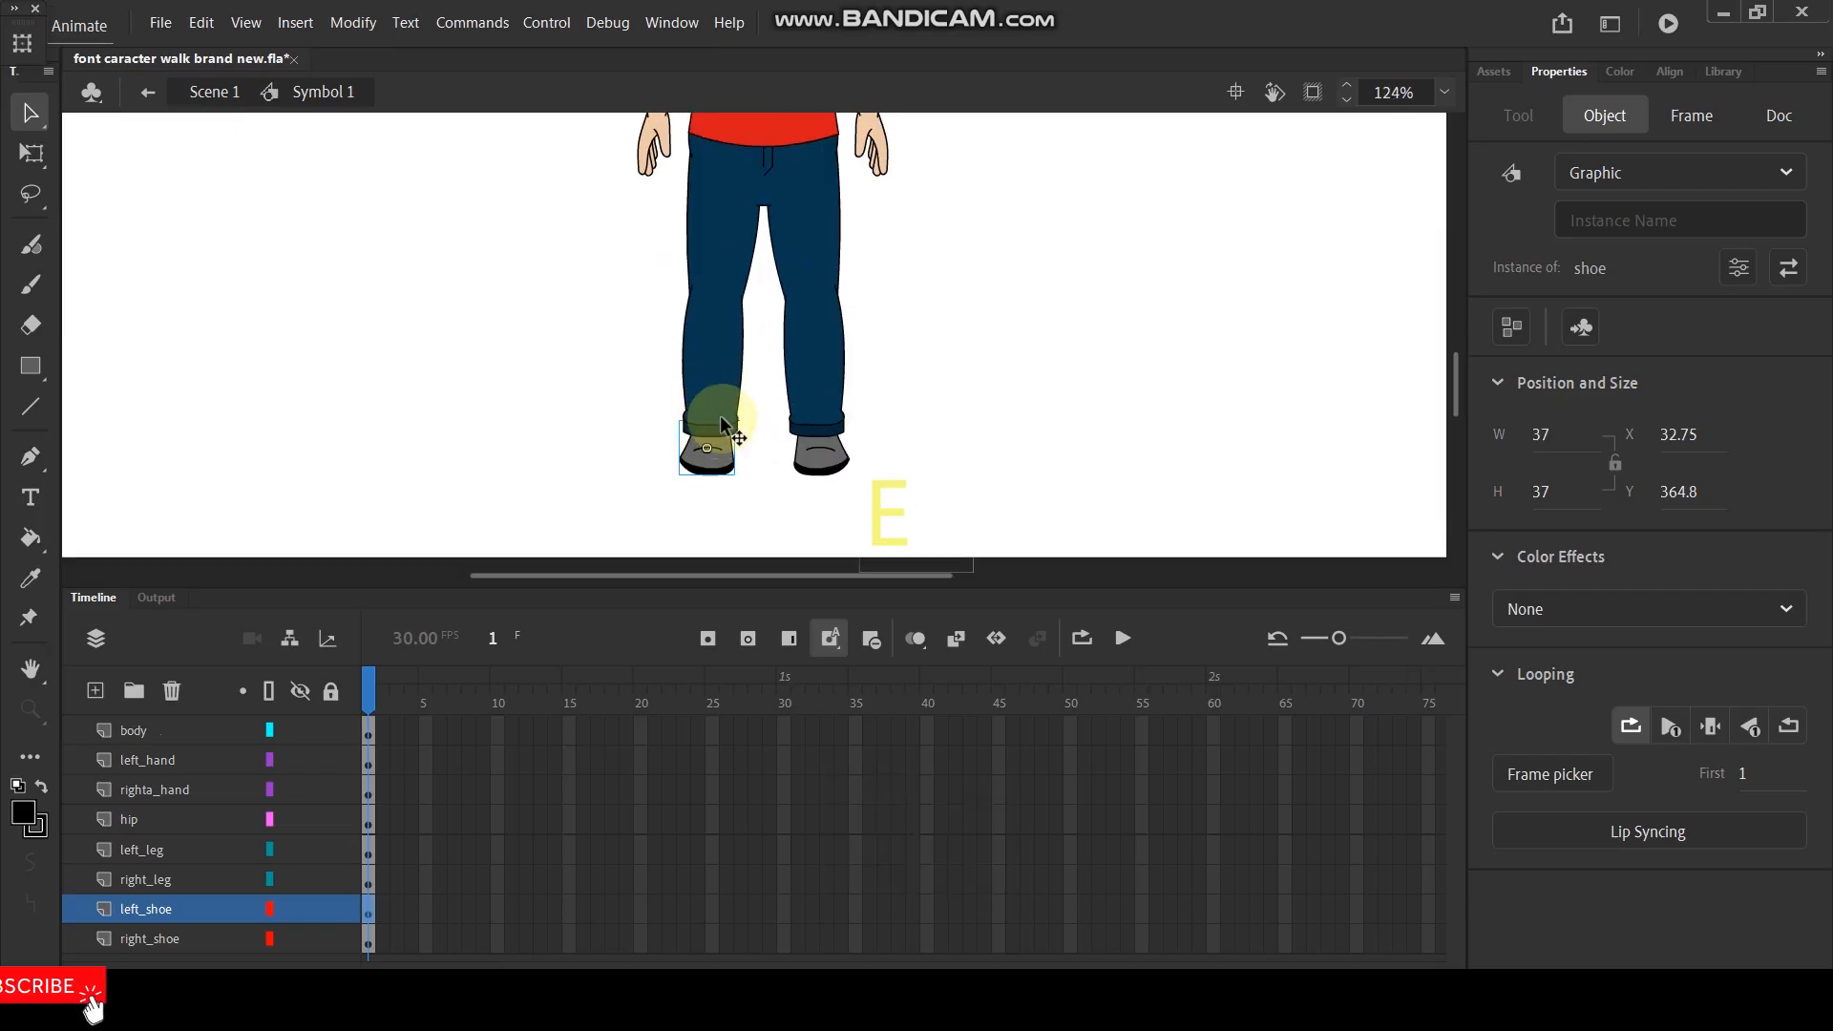
click(718, 404)
click(706, 451)
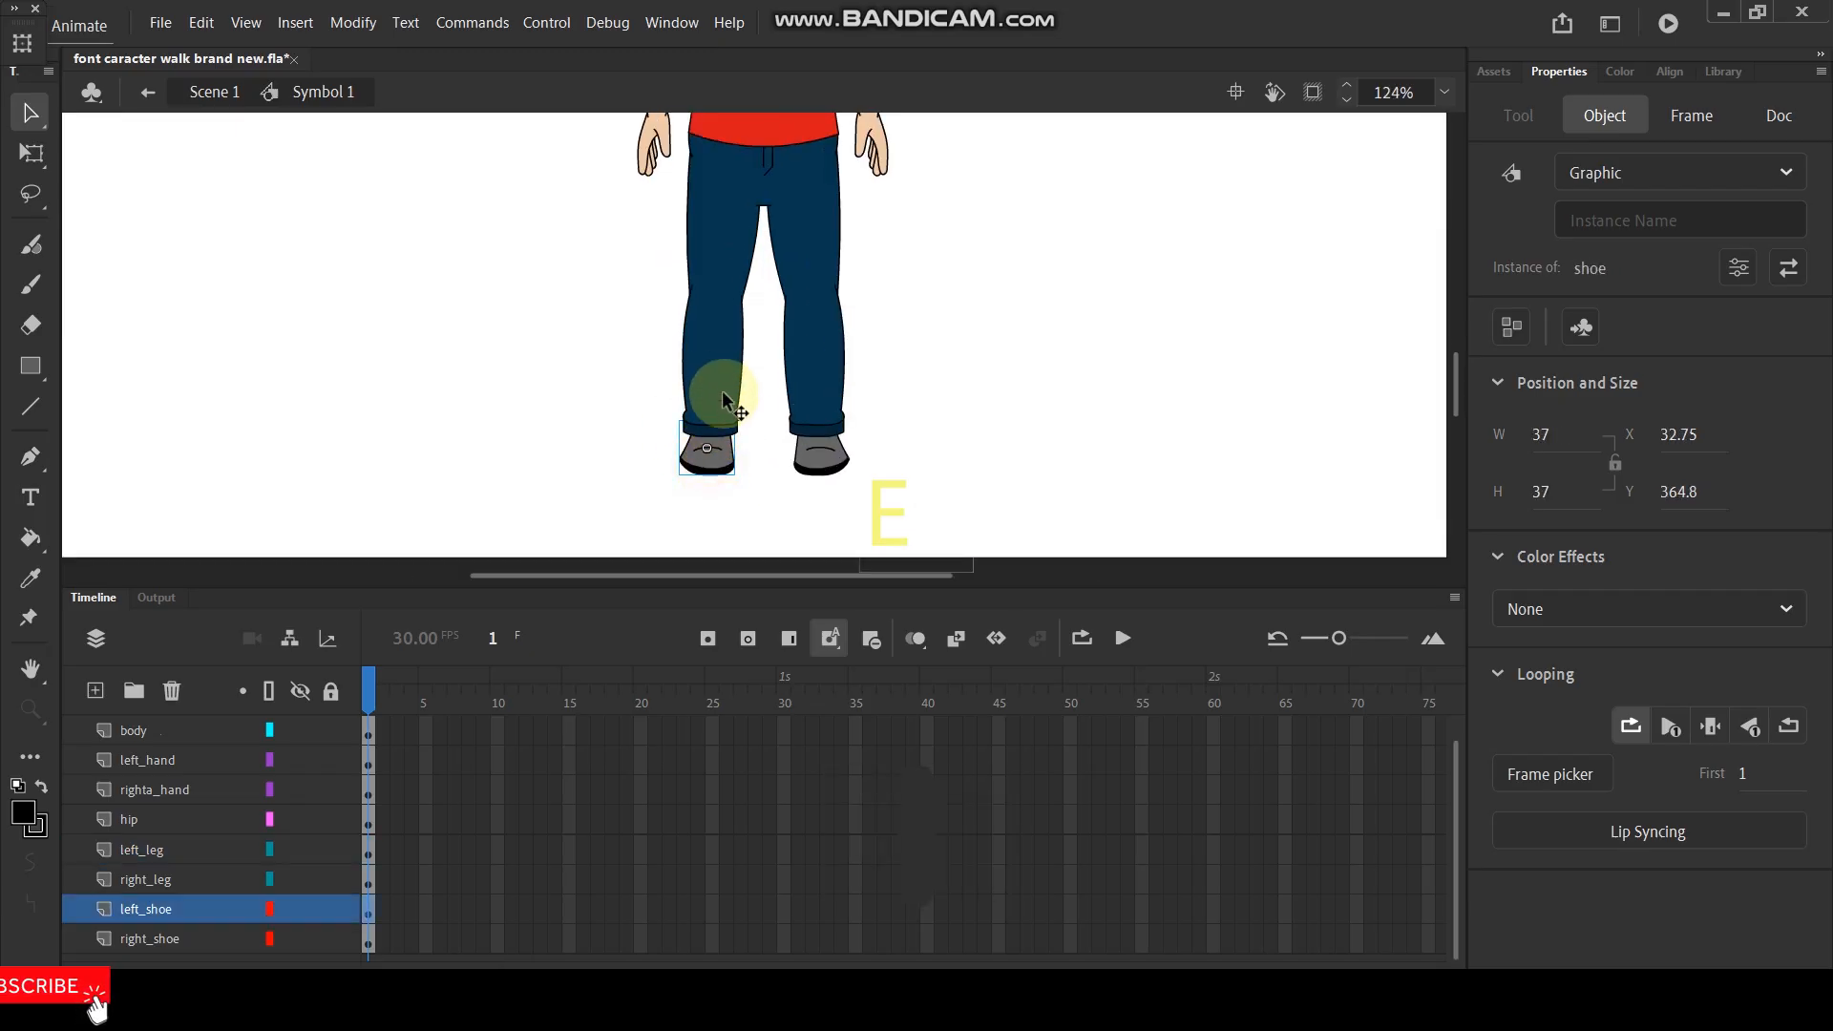
key(shift)
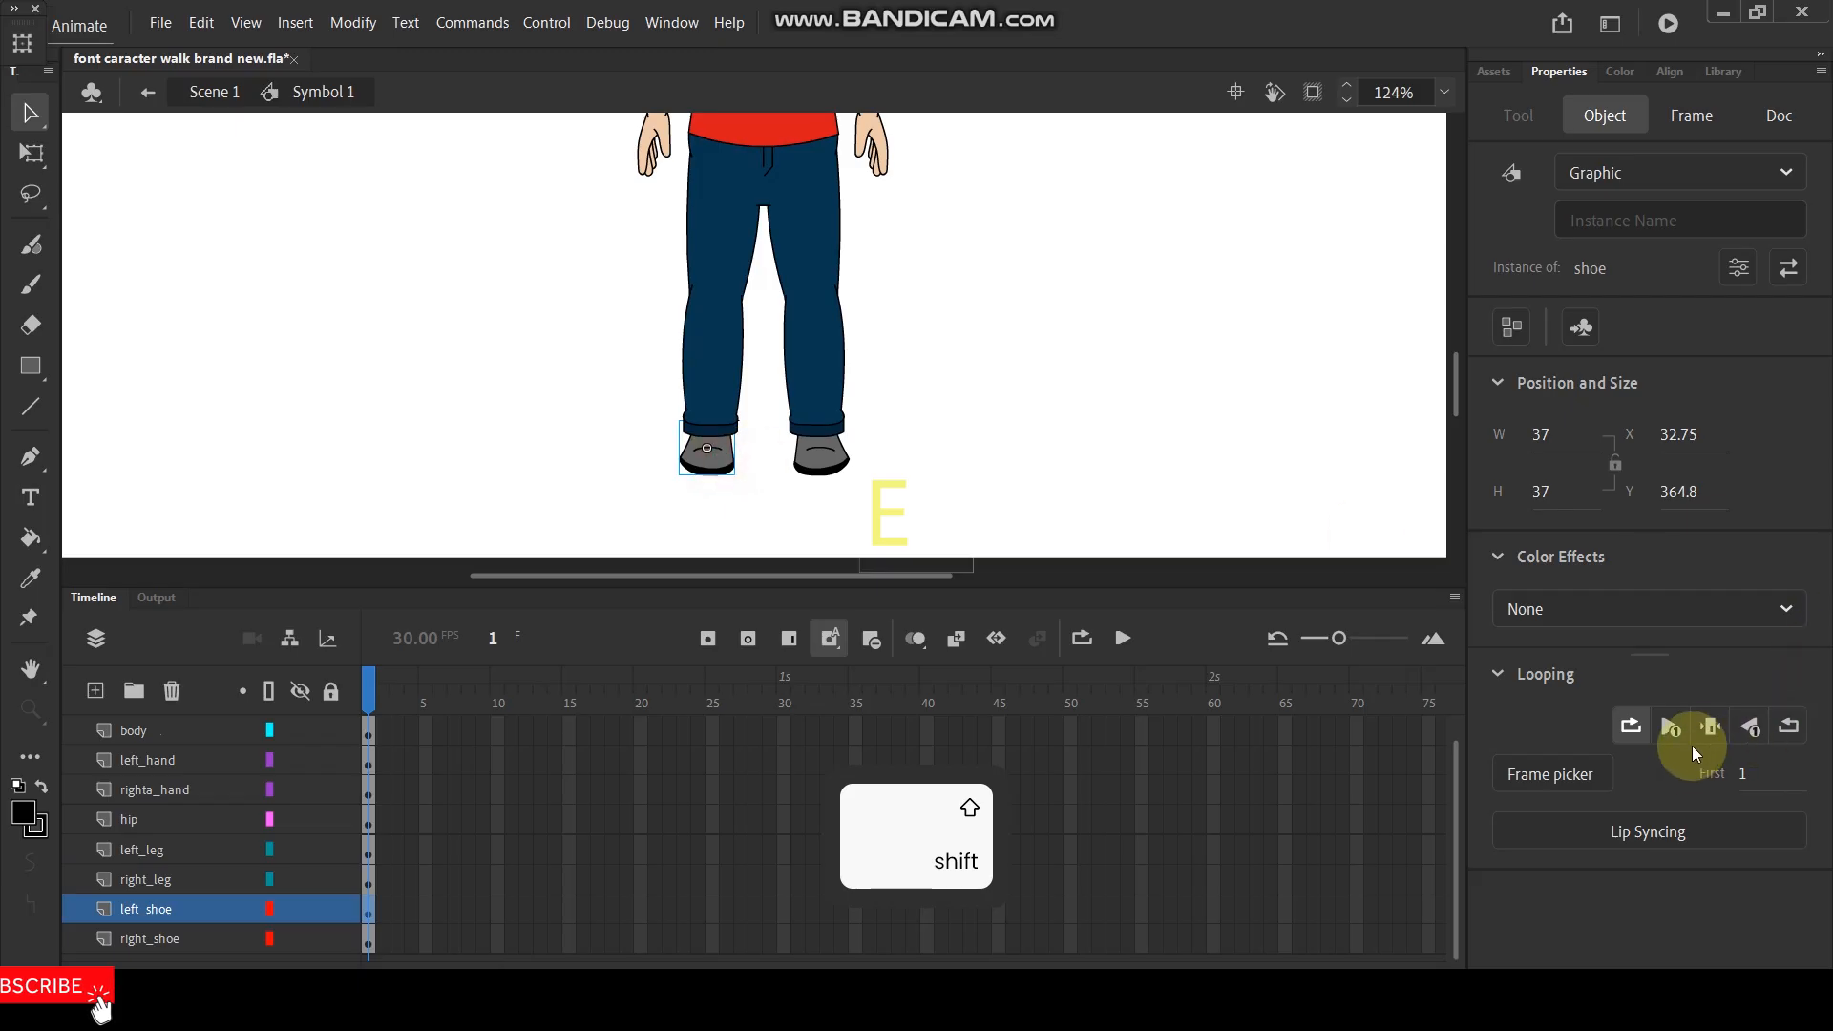
click(828, 460)
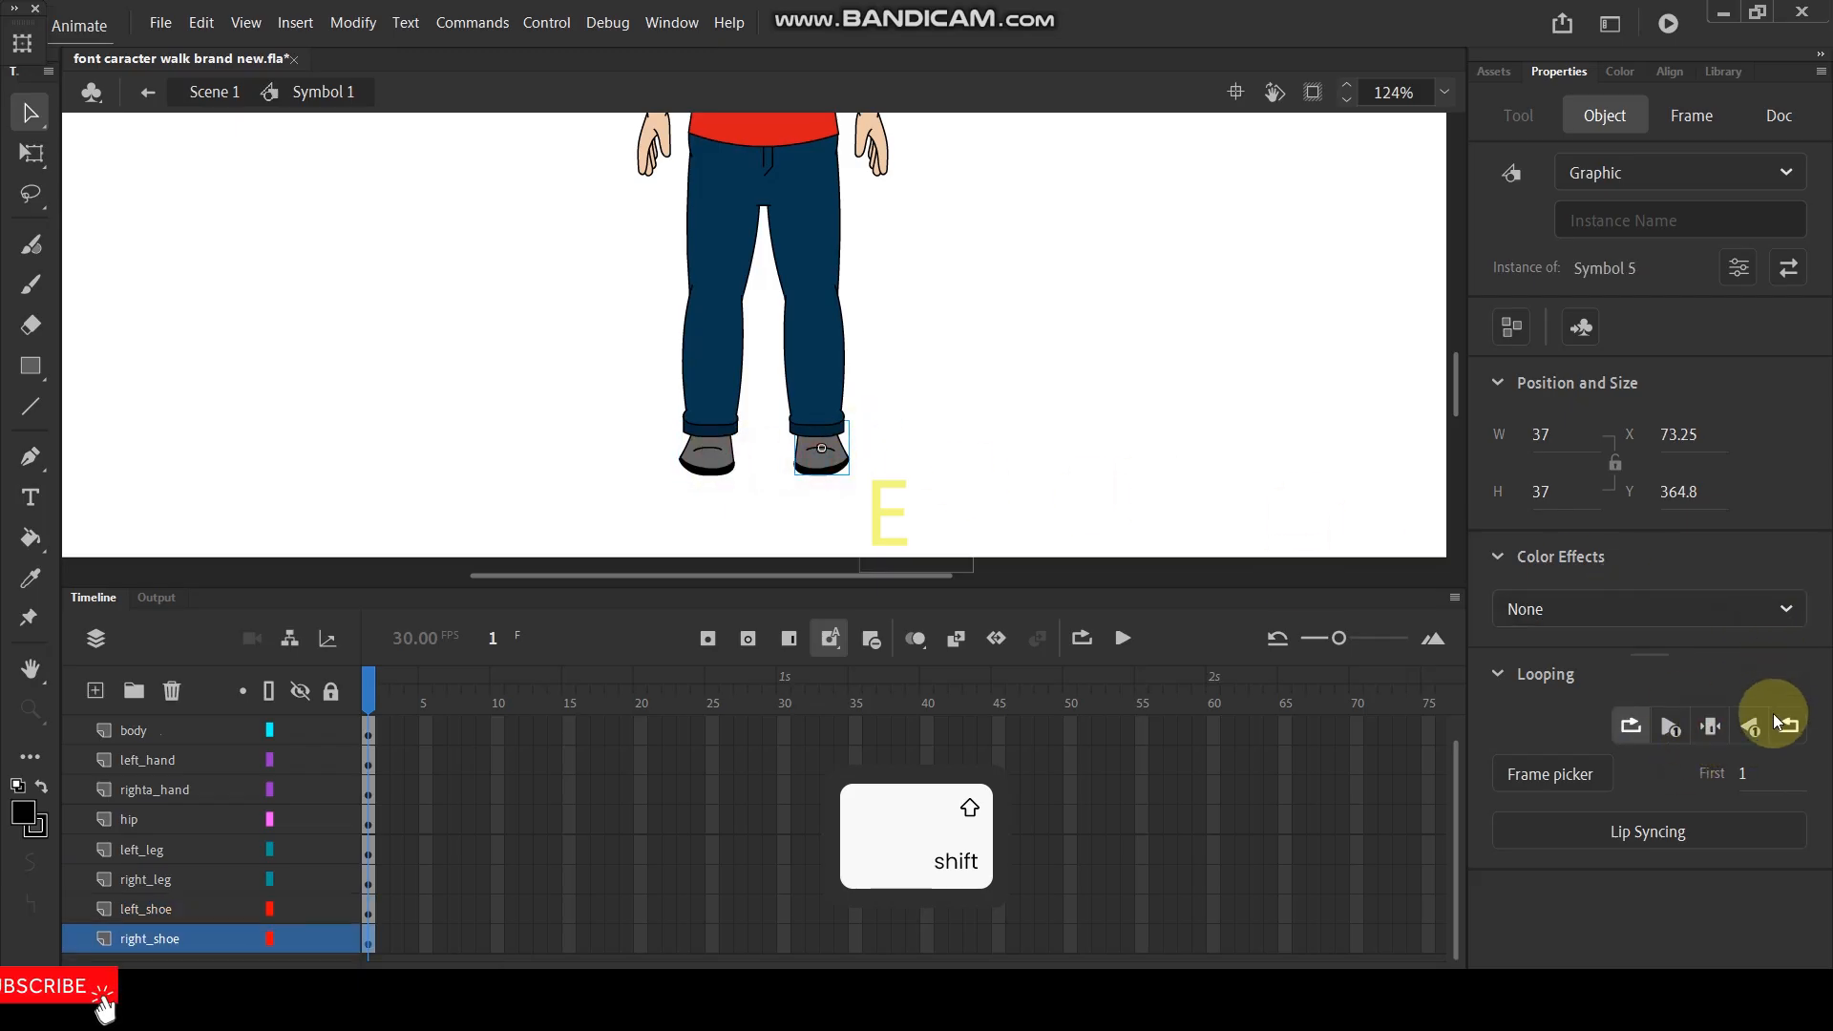
click(1709, 725)
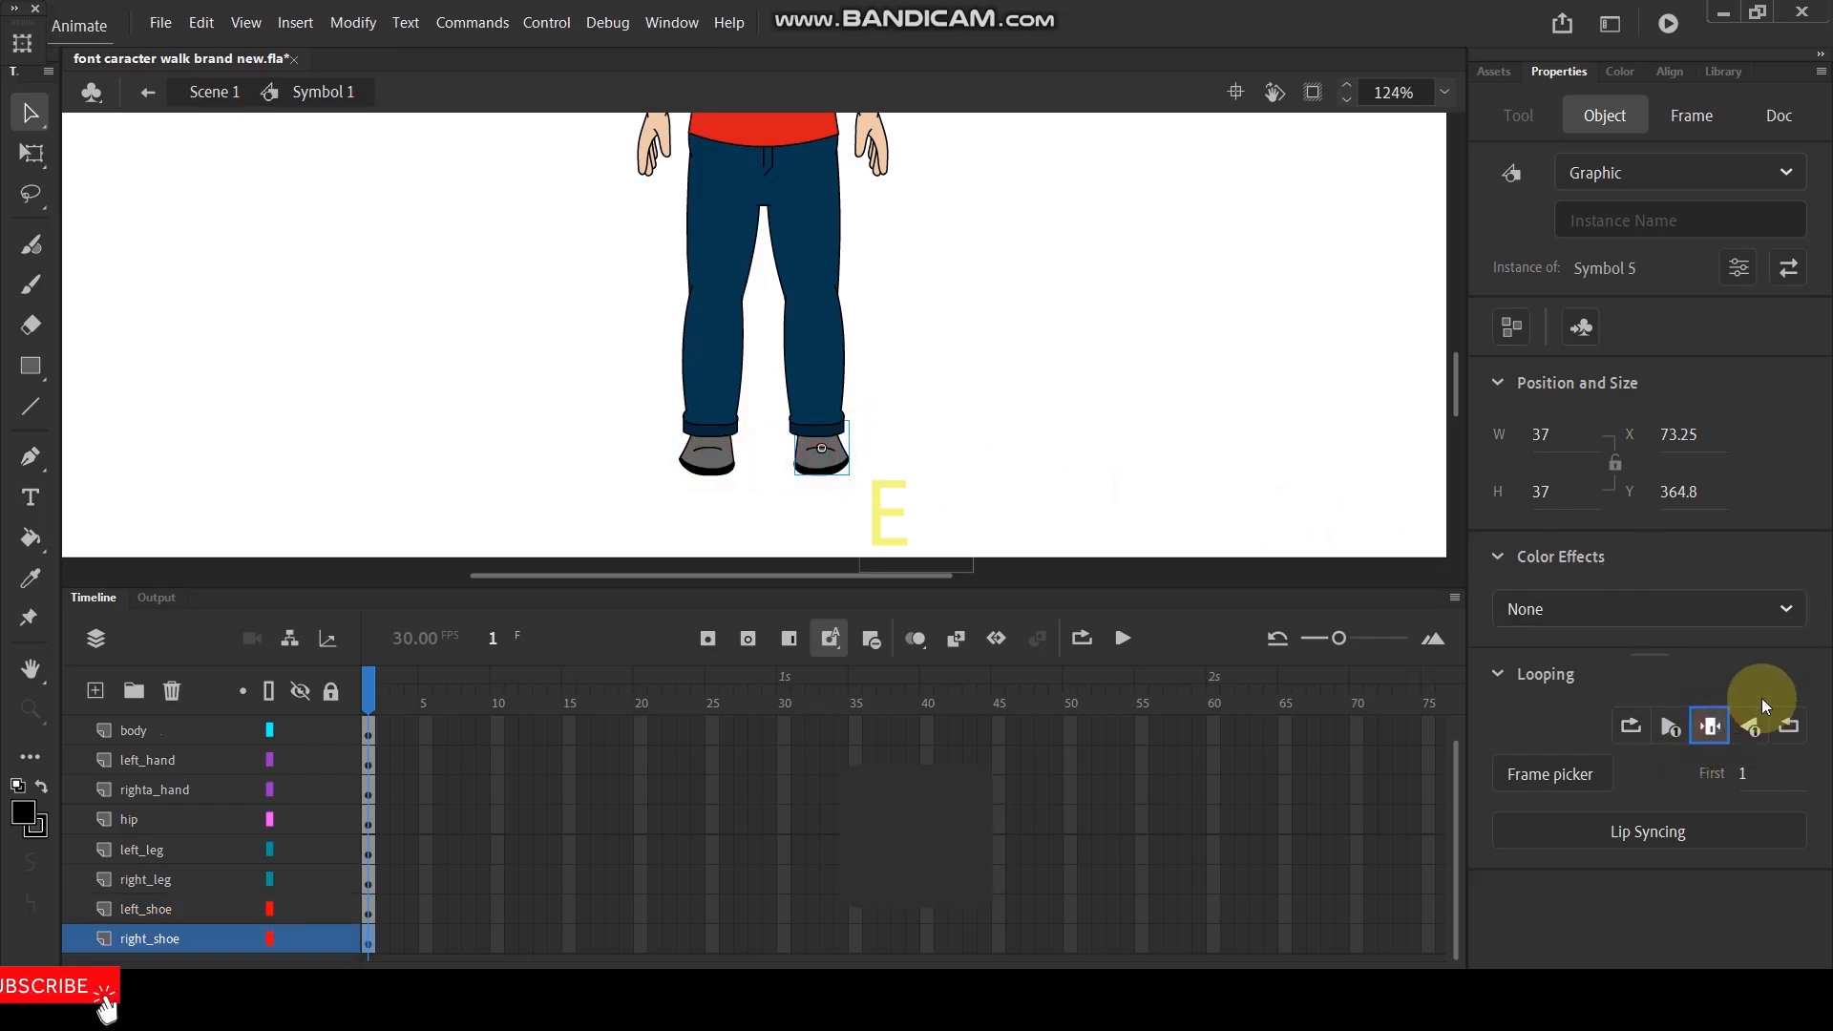
- Scale the left leg and left shoe together to 110% and shift them slightly into line with the hip
click(714, 475)
shift+click(712, 382)
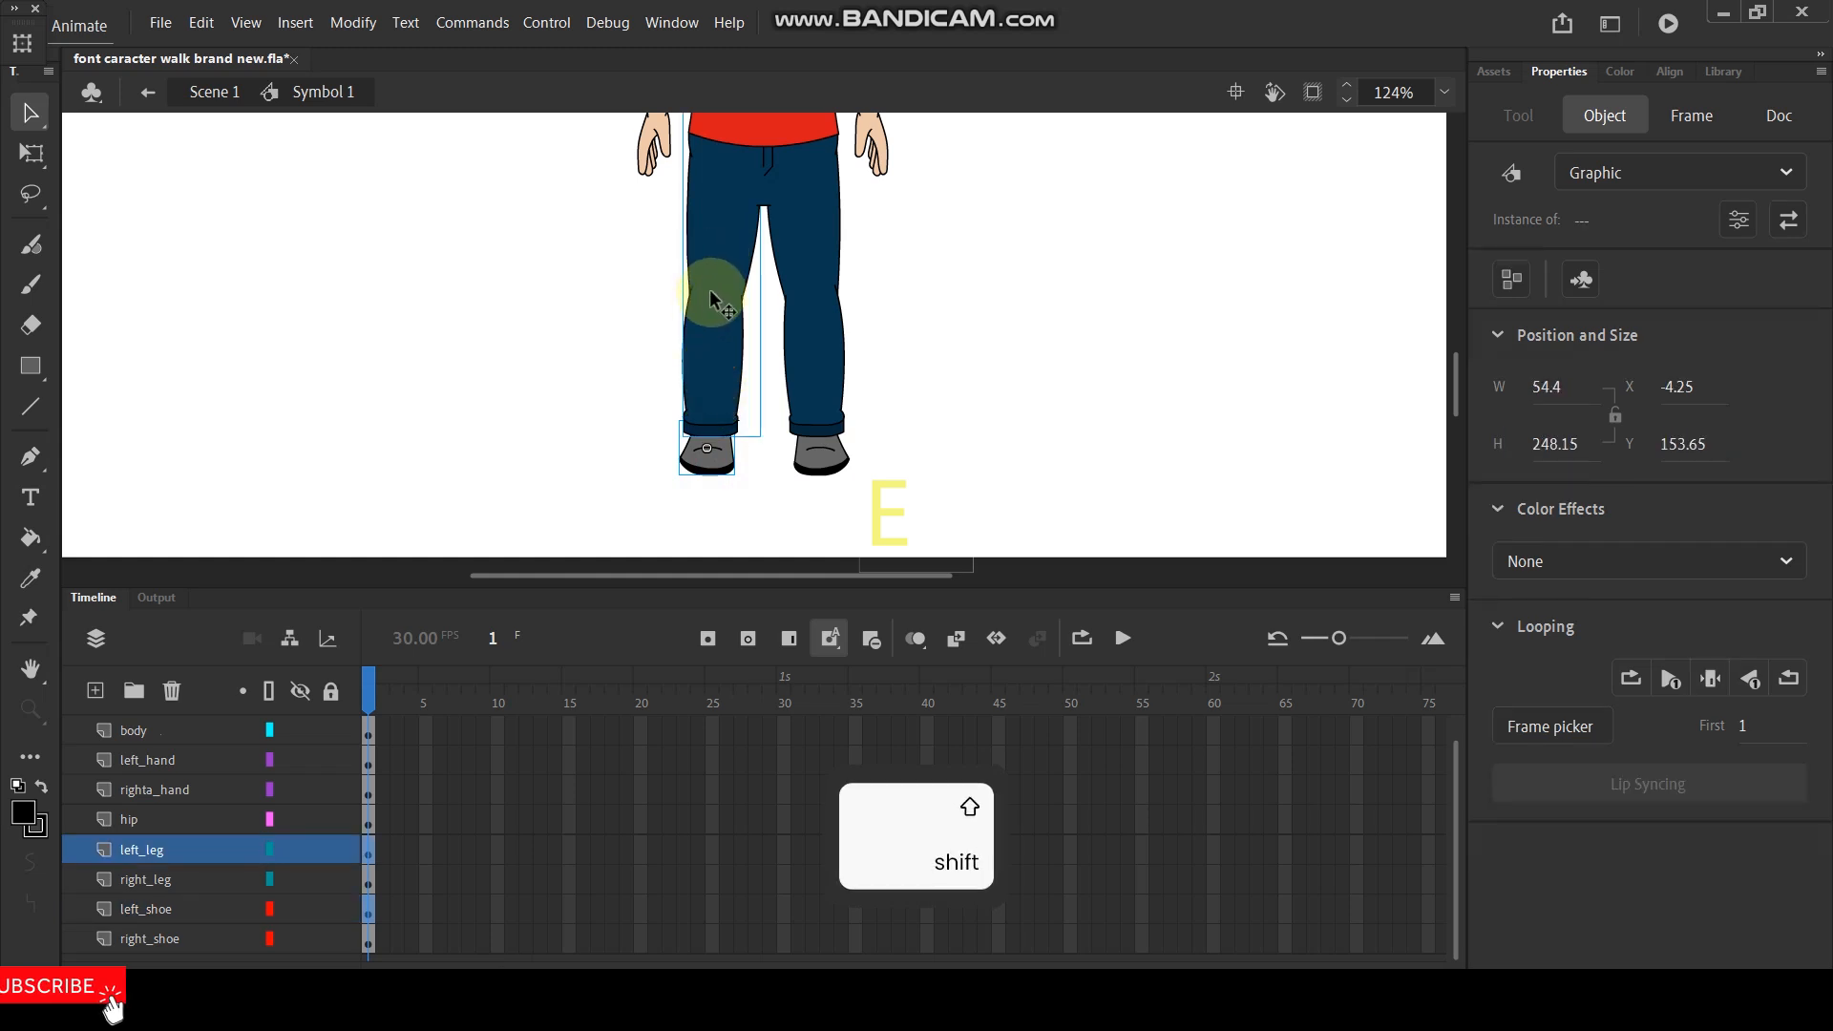
click(585, 376)
click(708, 369)
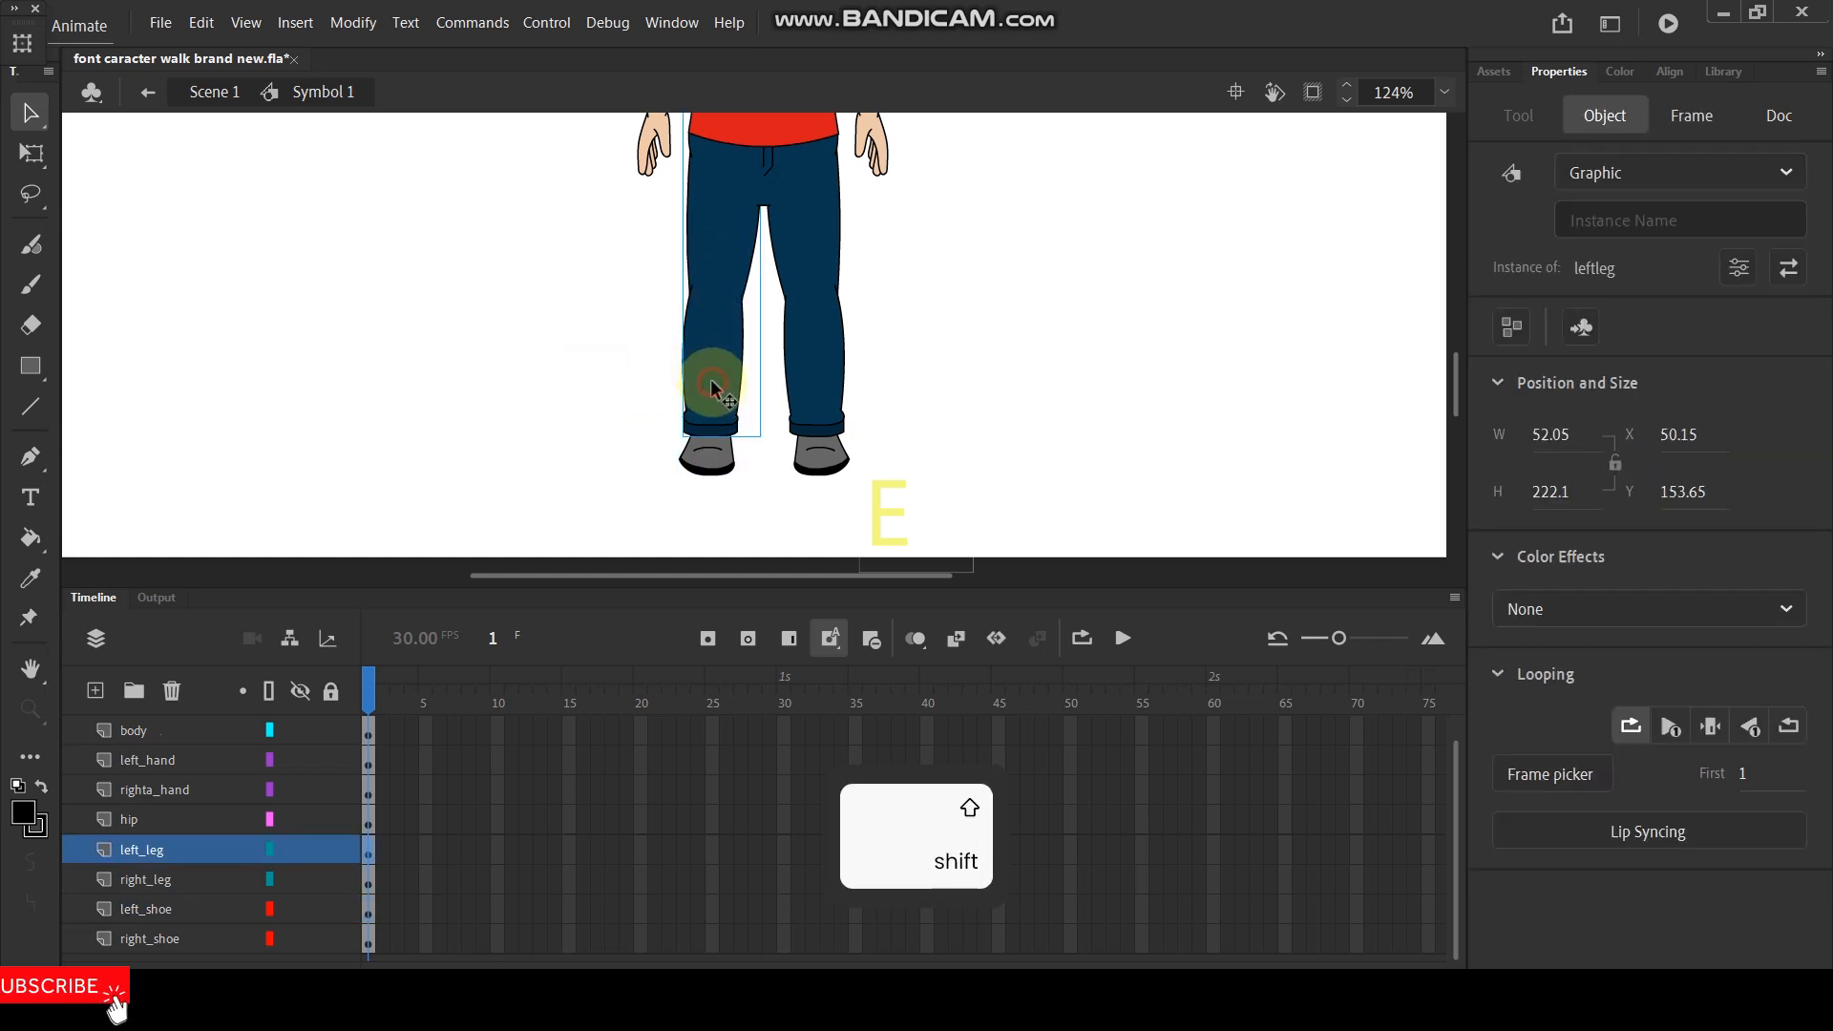
shift+click(701, 452)
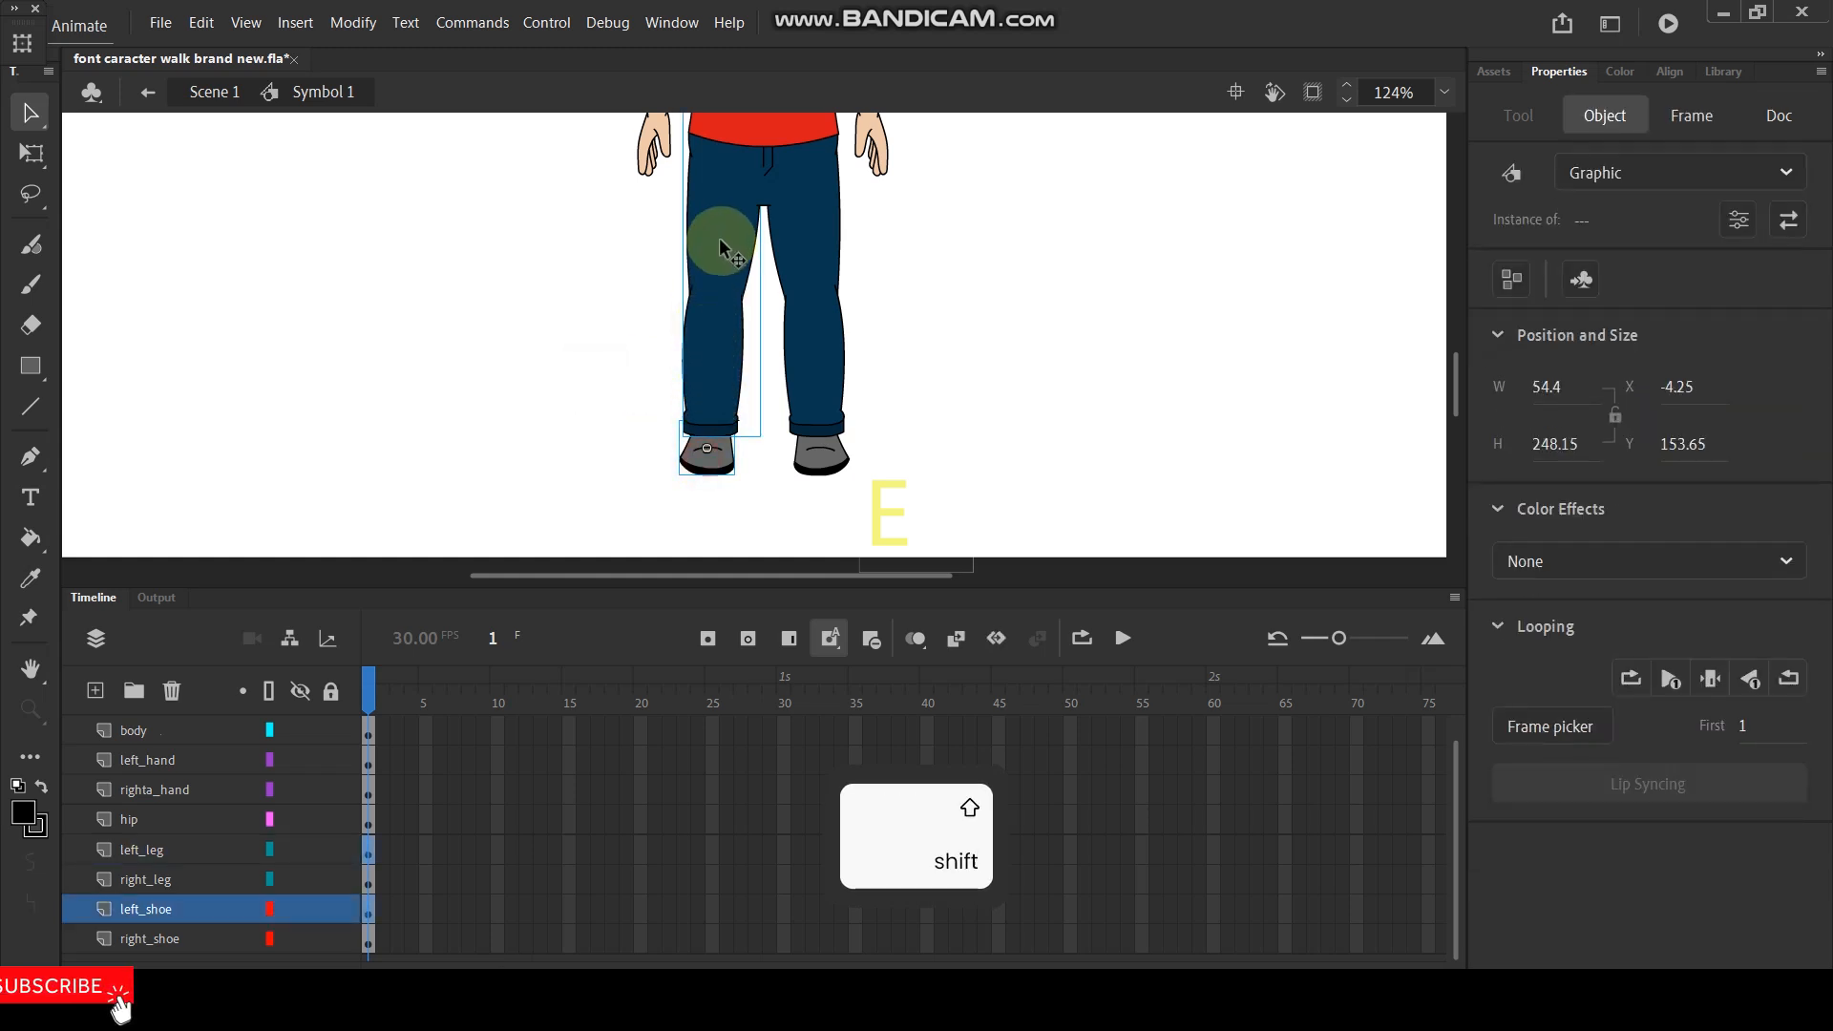
drag(720, 237, 593, 306)
key(ctrl+z)
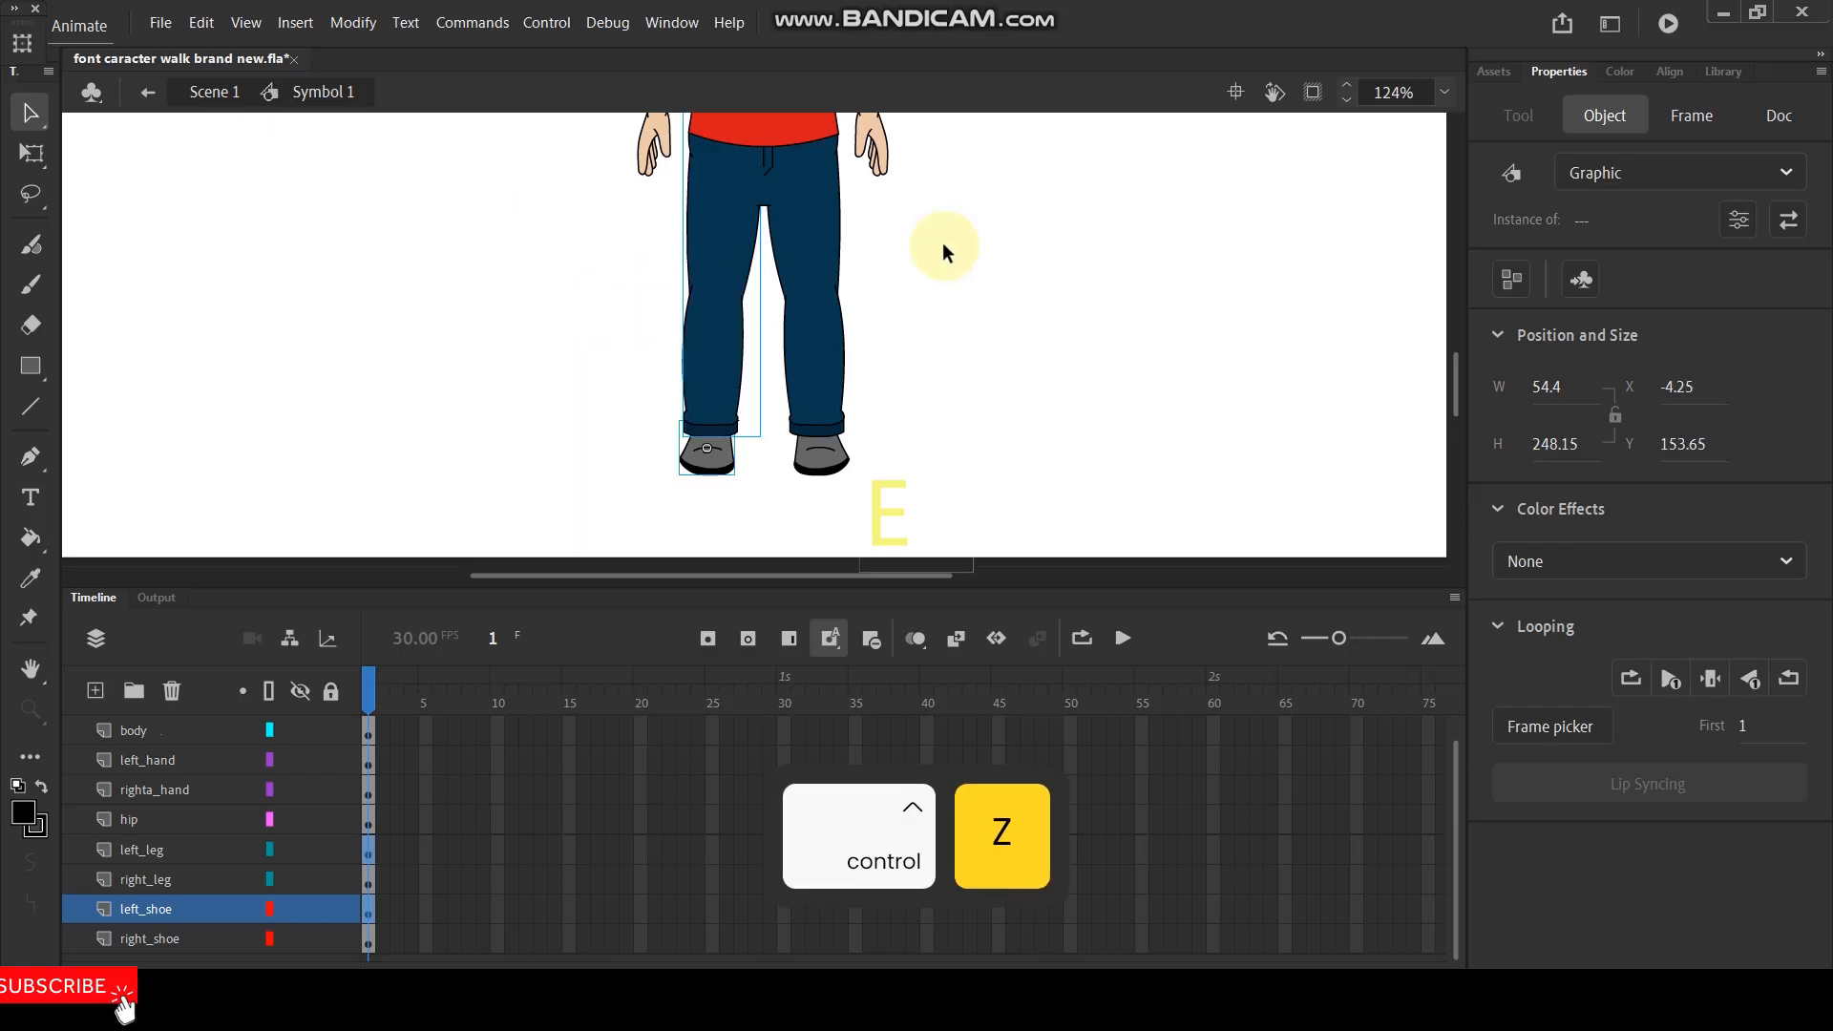
key(alt)
key(ctrl+alt+s)
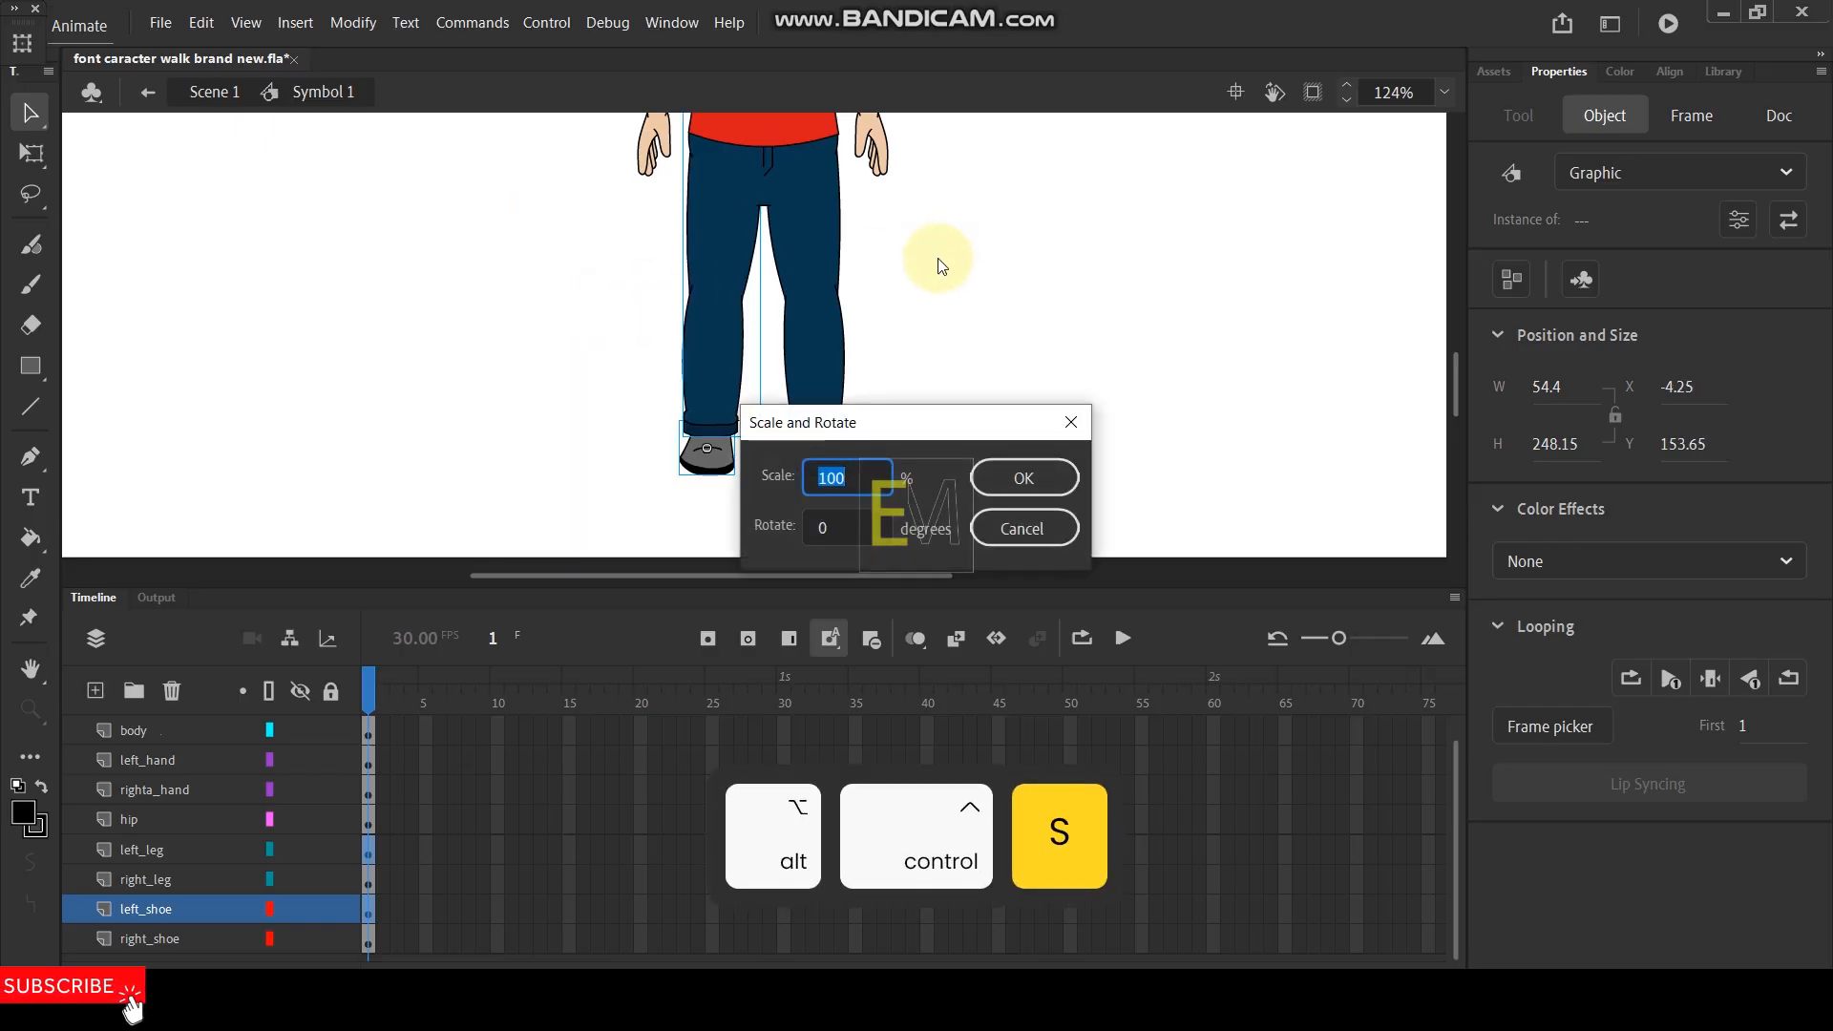
text(110)
key(Return)
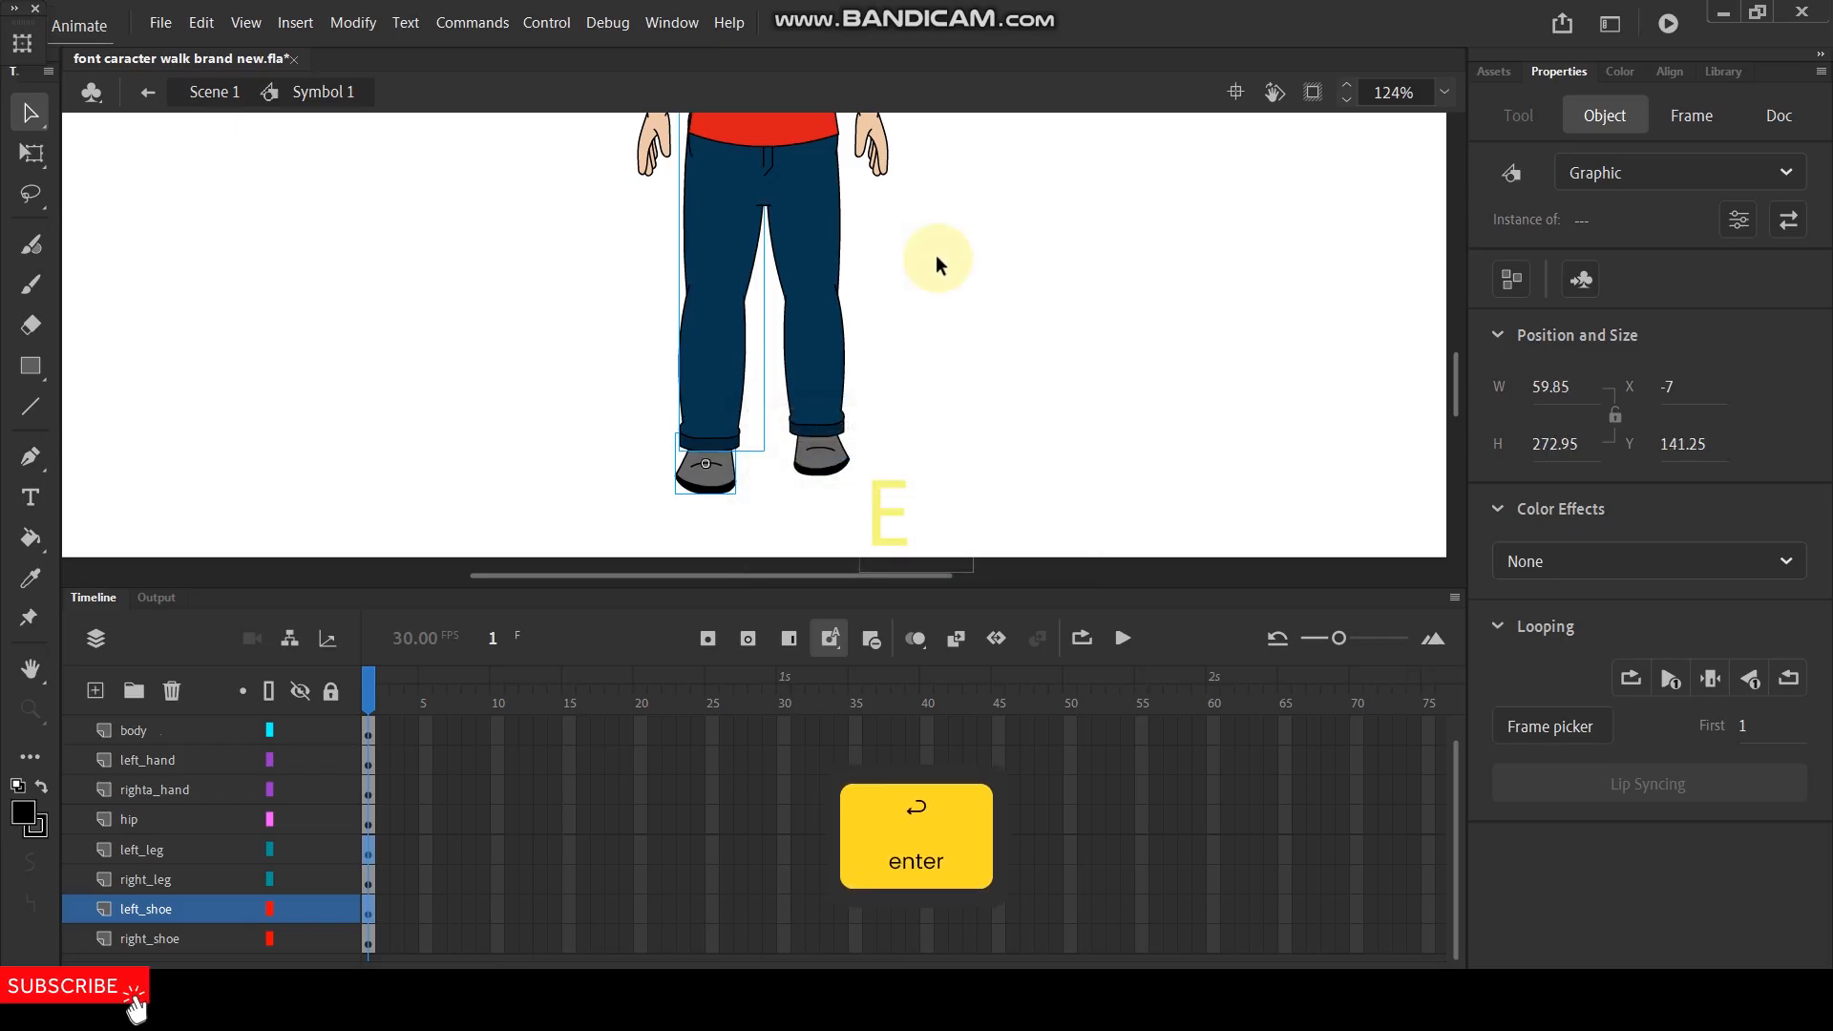
drag(720, 301, 720, 297)
click(950, 269)
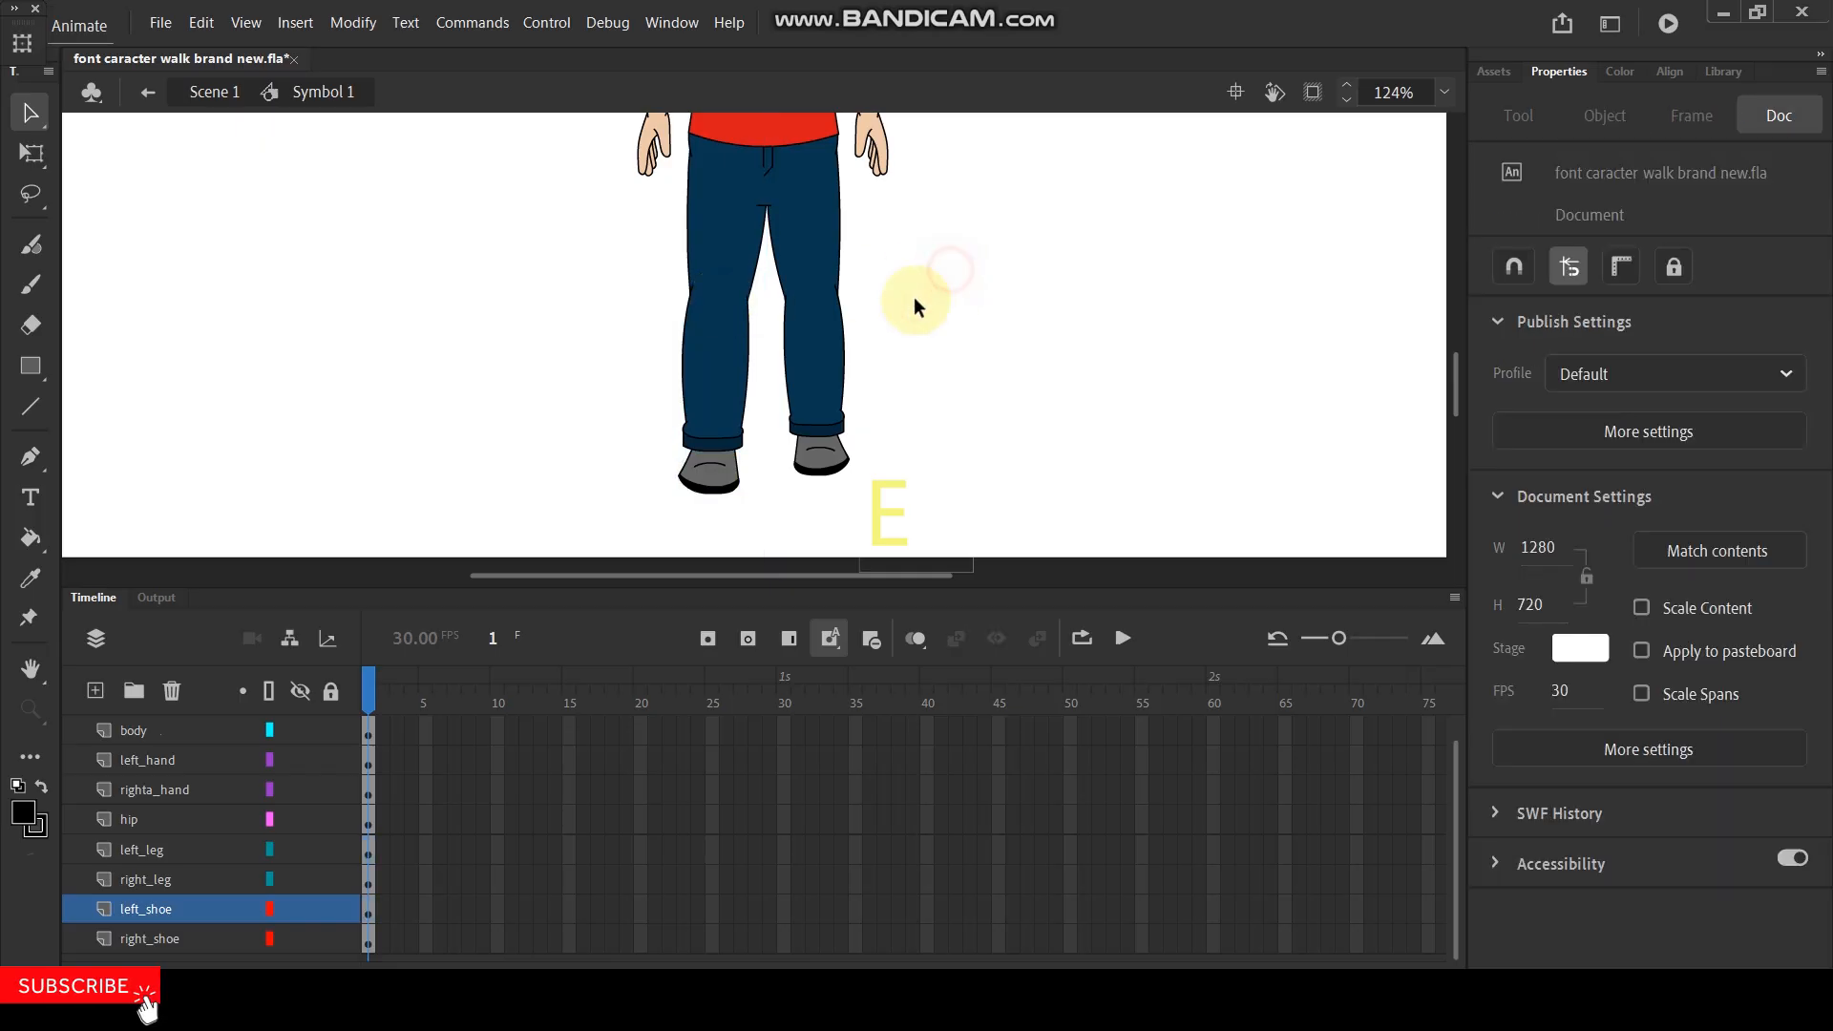
- Set the first frame of the left shoe's single-frame looping to 2
click(711, 468)
drag(1742, 781, 1788, 777)
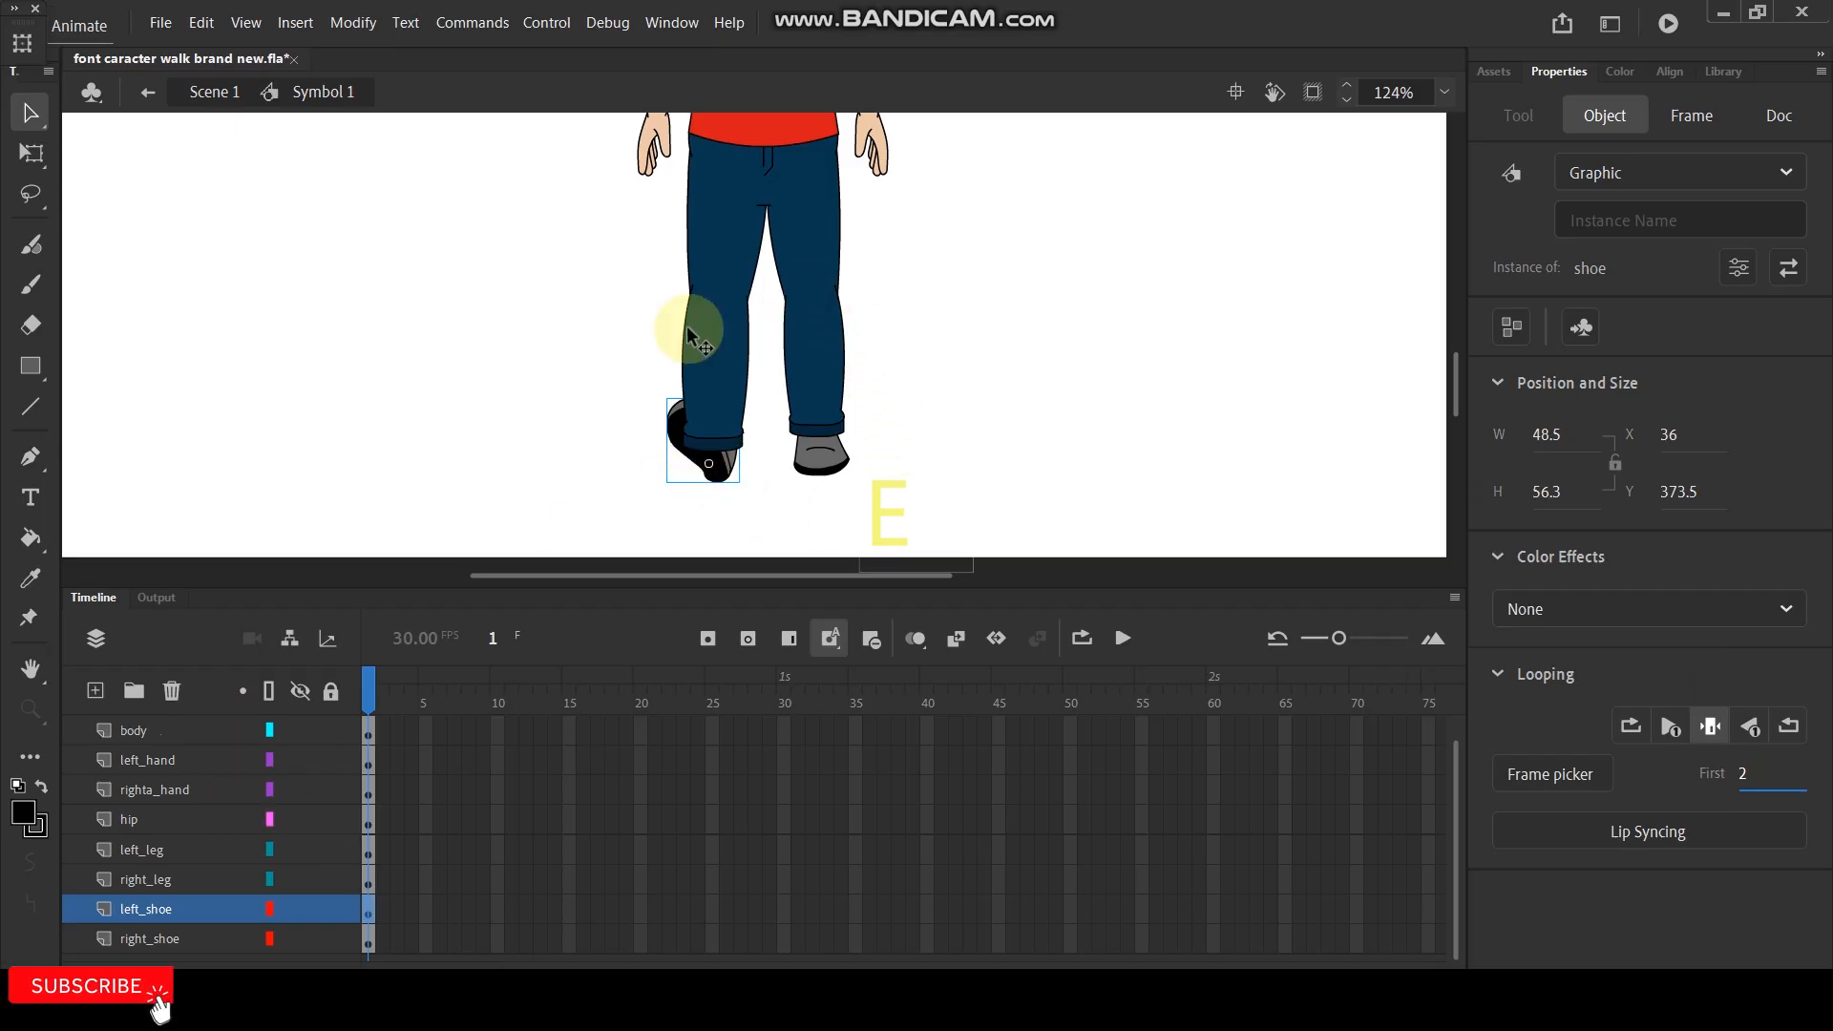
- Open the leftleg symbol and convert the lower leg on Layer_2 to a graphic symbol
click(707, 377)
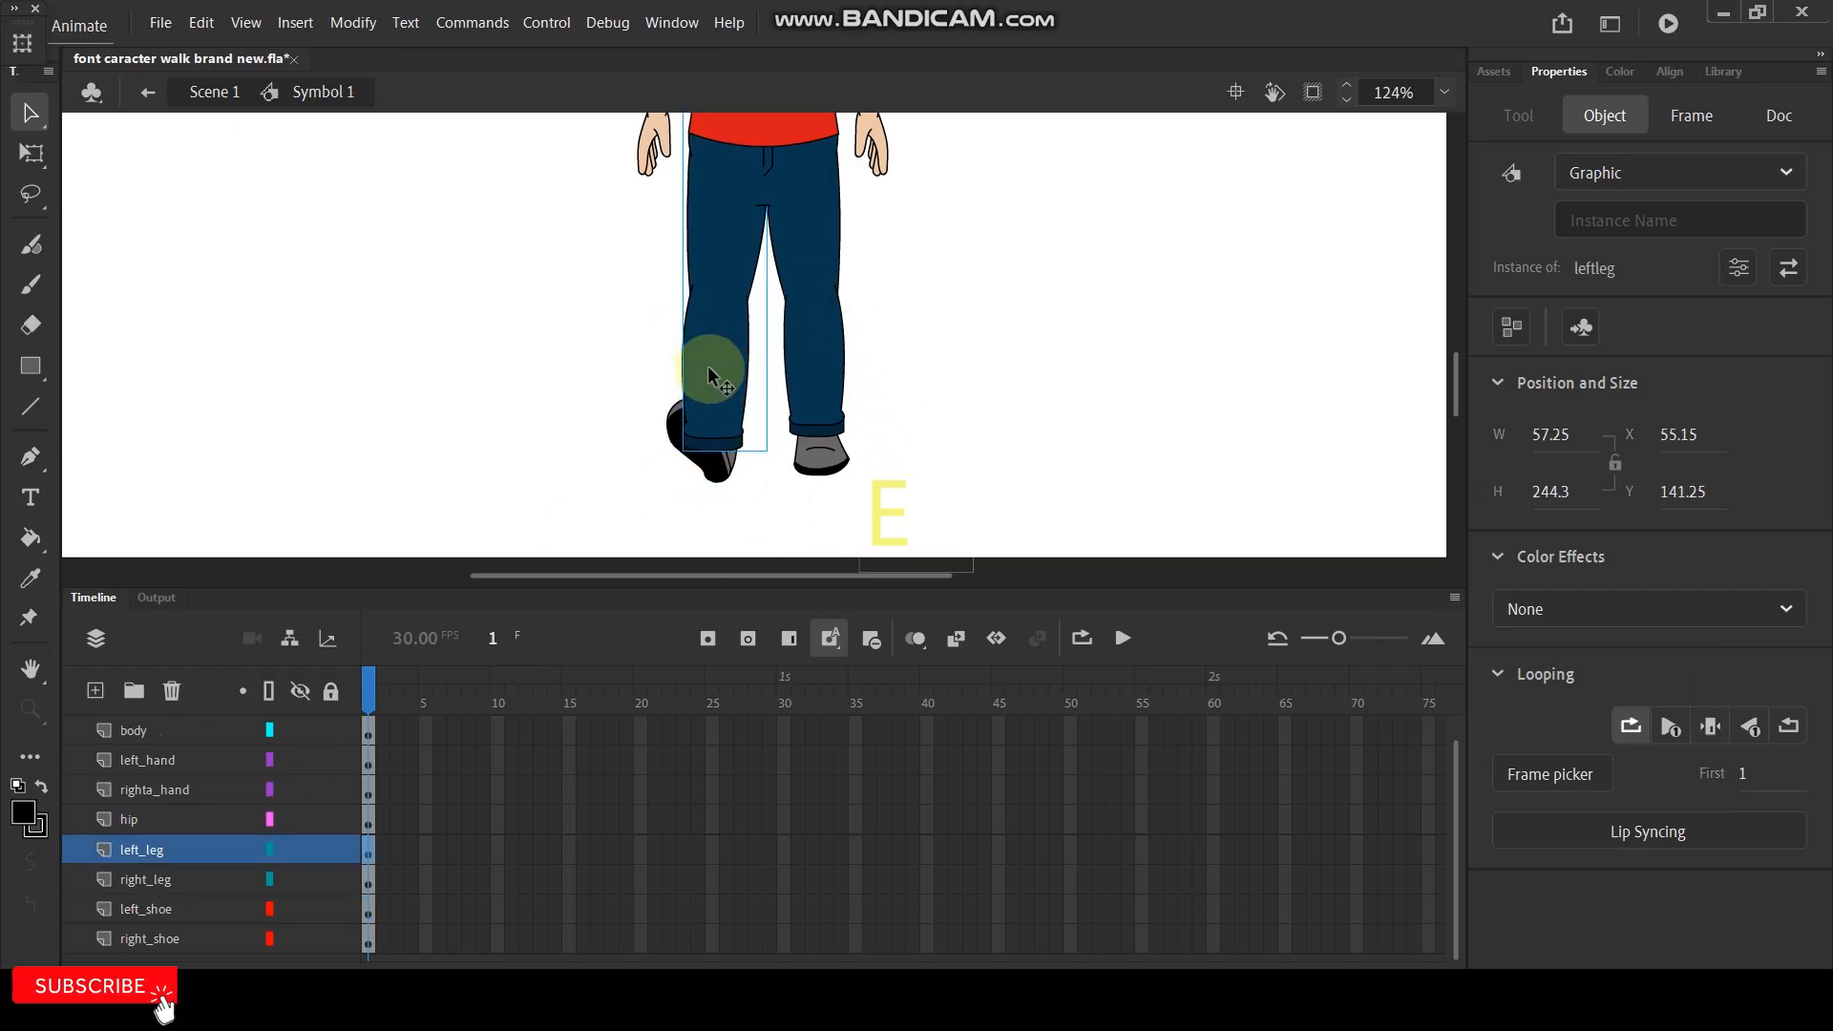
double_click(708, 371)
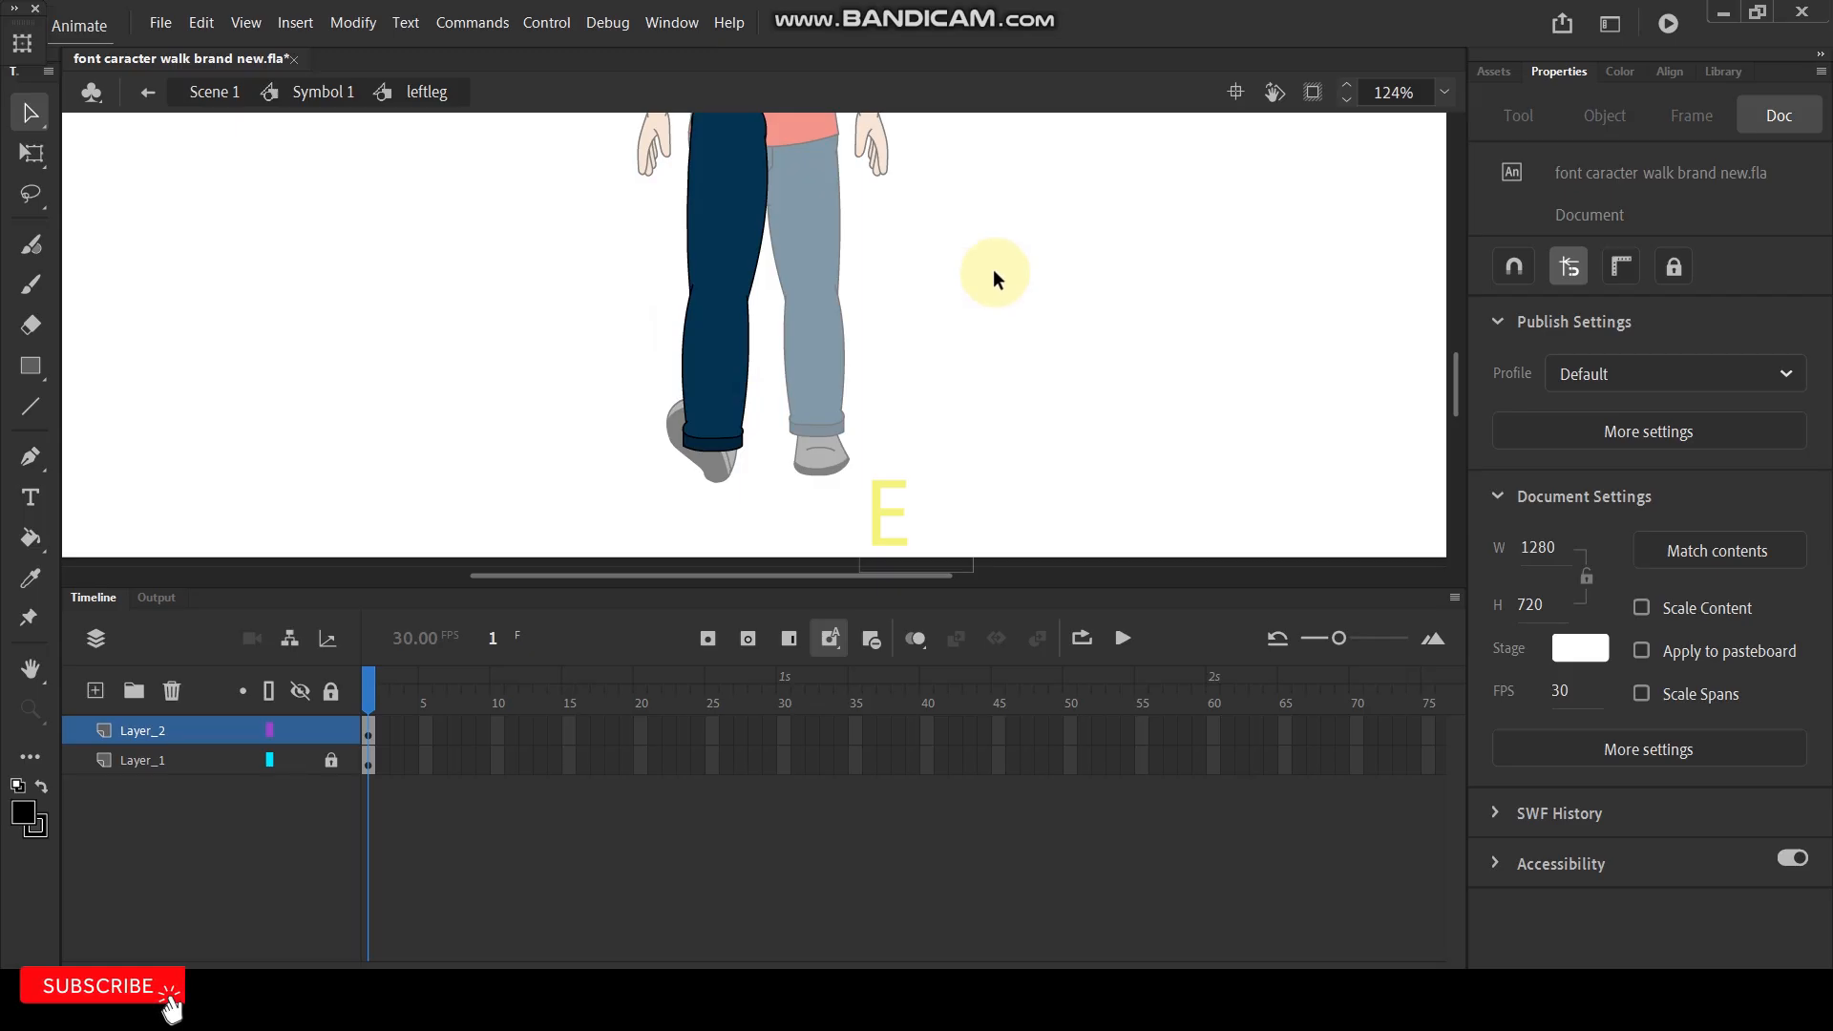
click(707, 385)
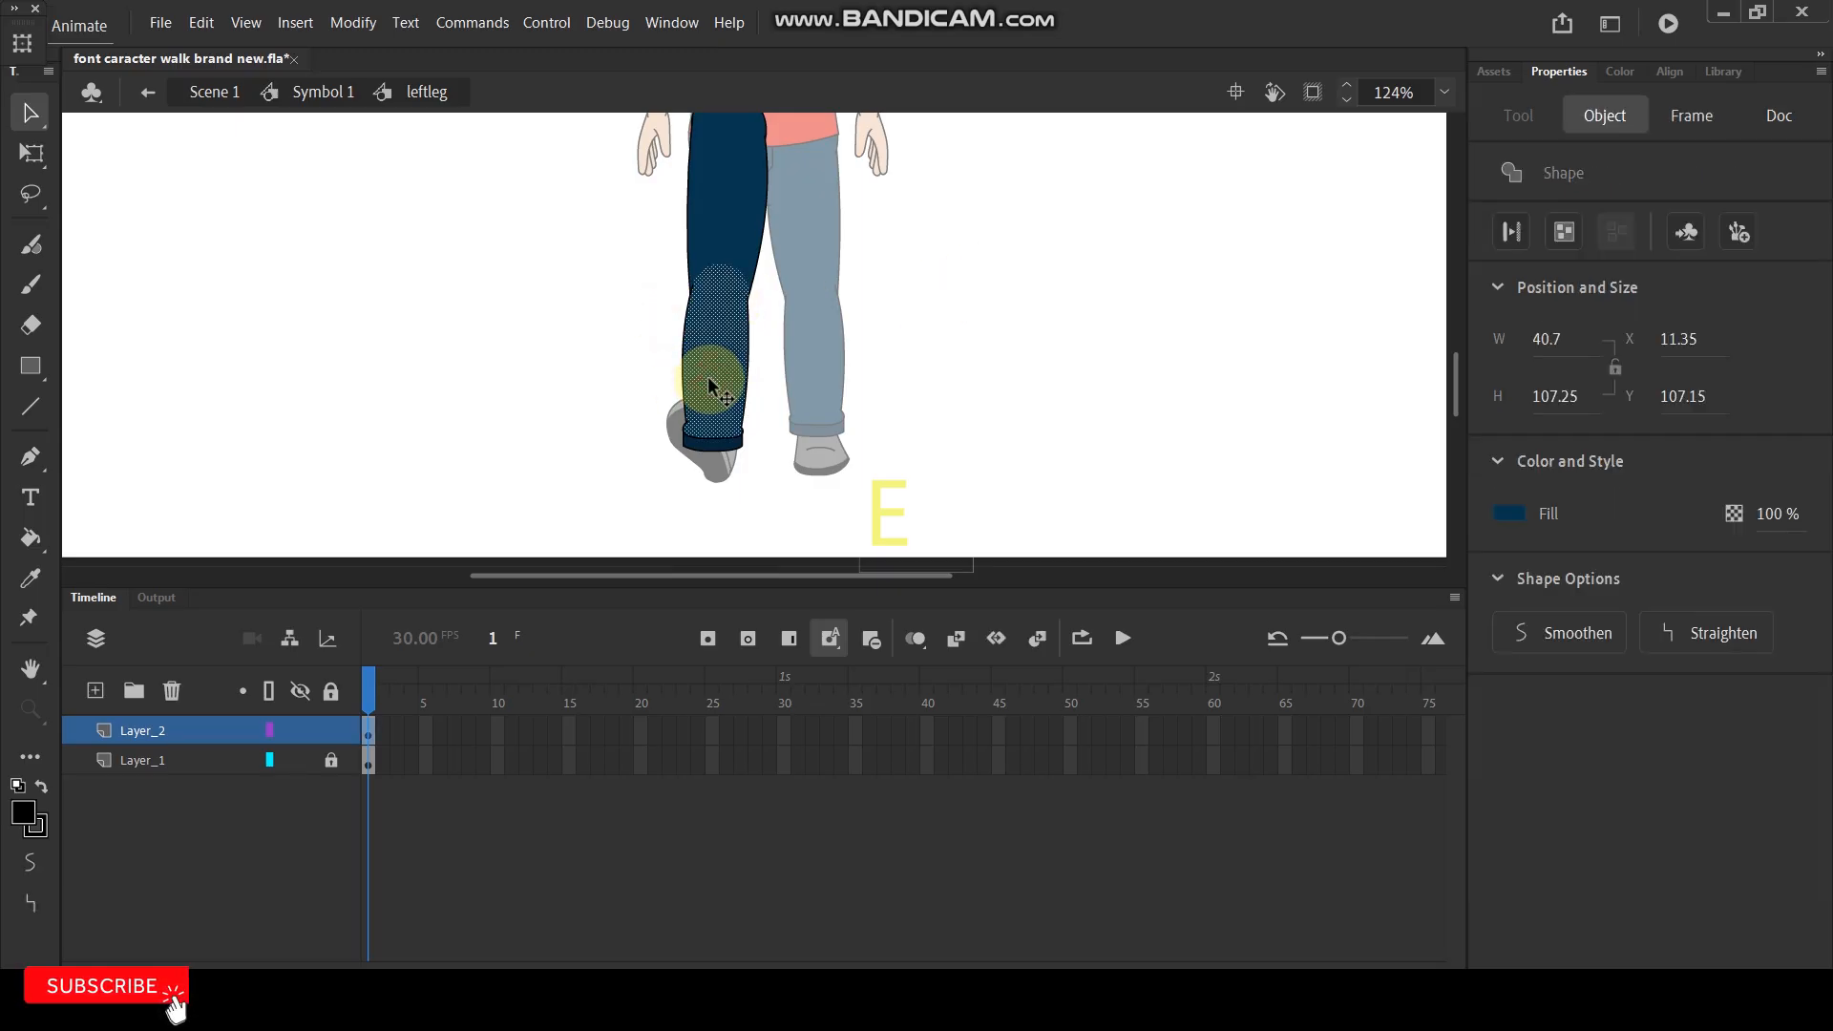
click(176, 732)
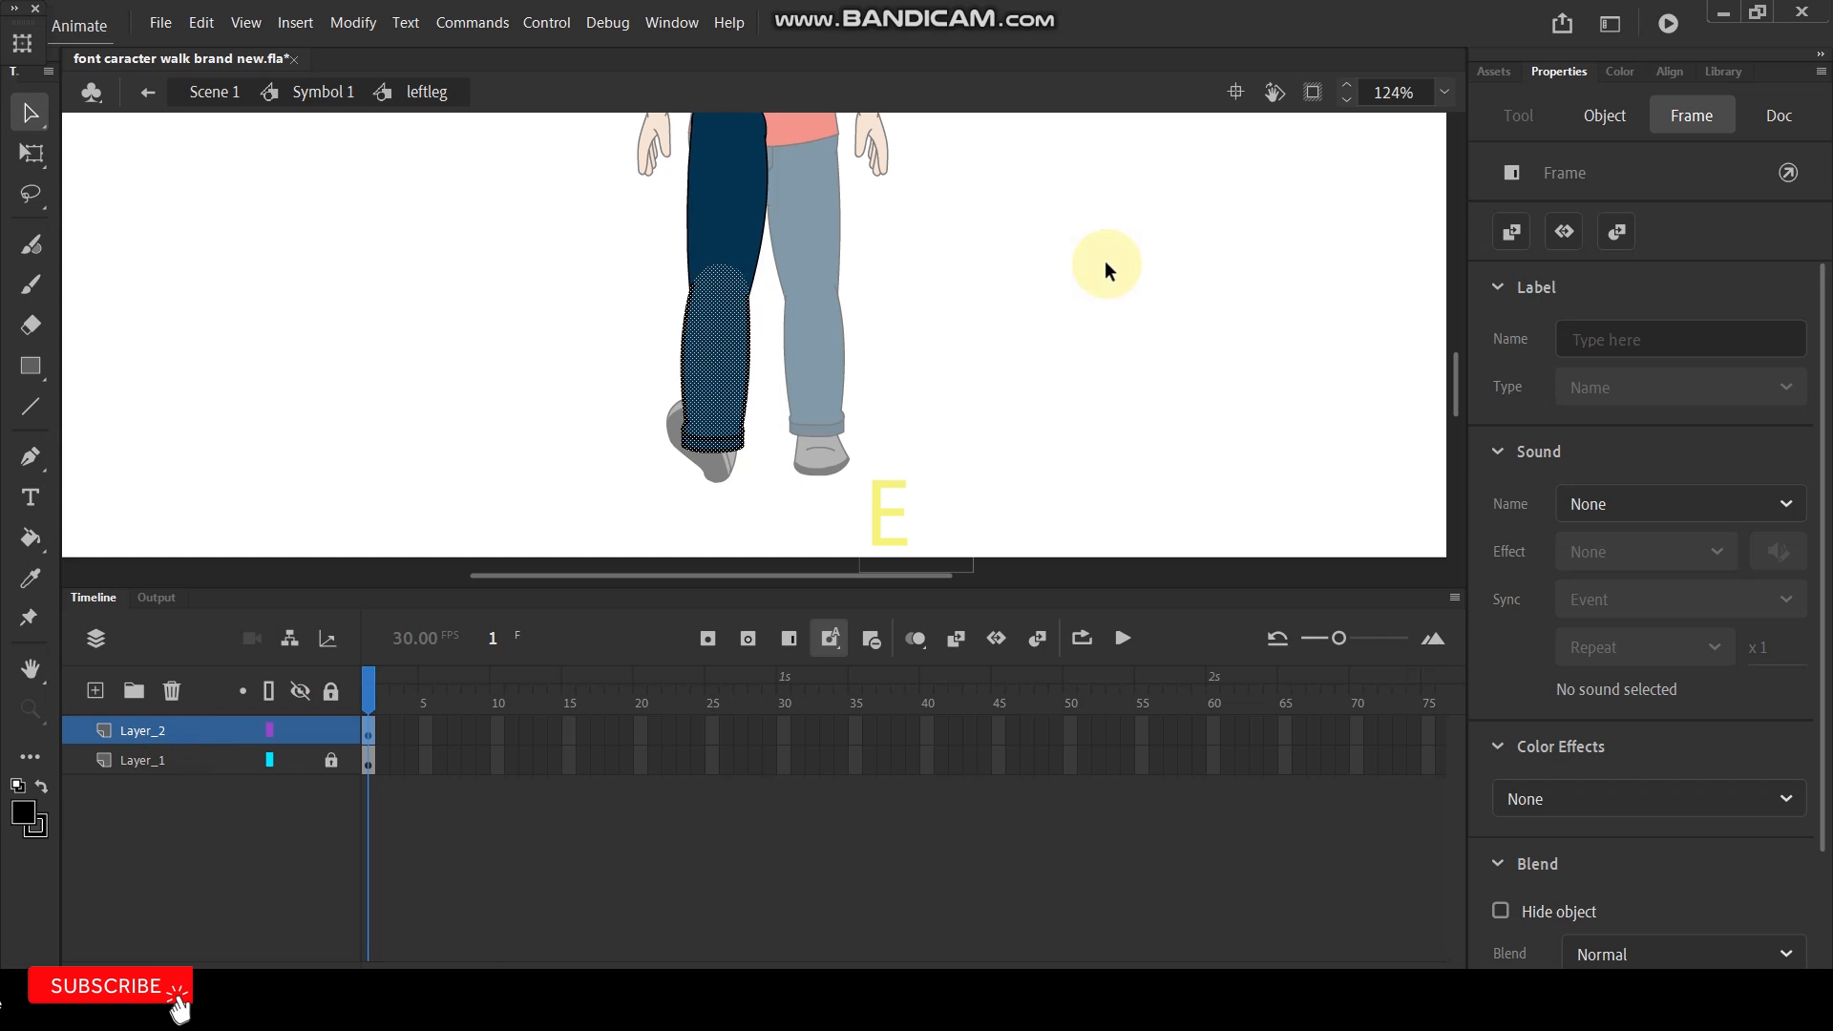
key(F8)
click(1054, 115)
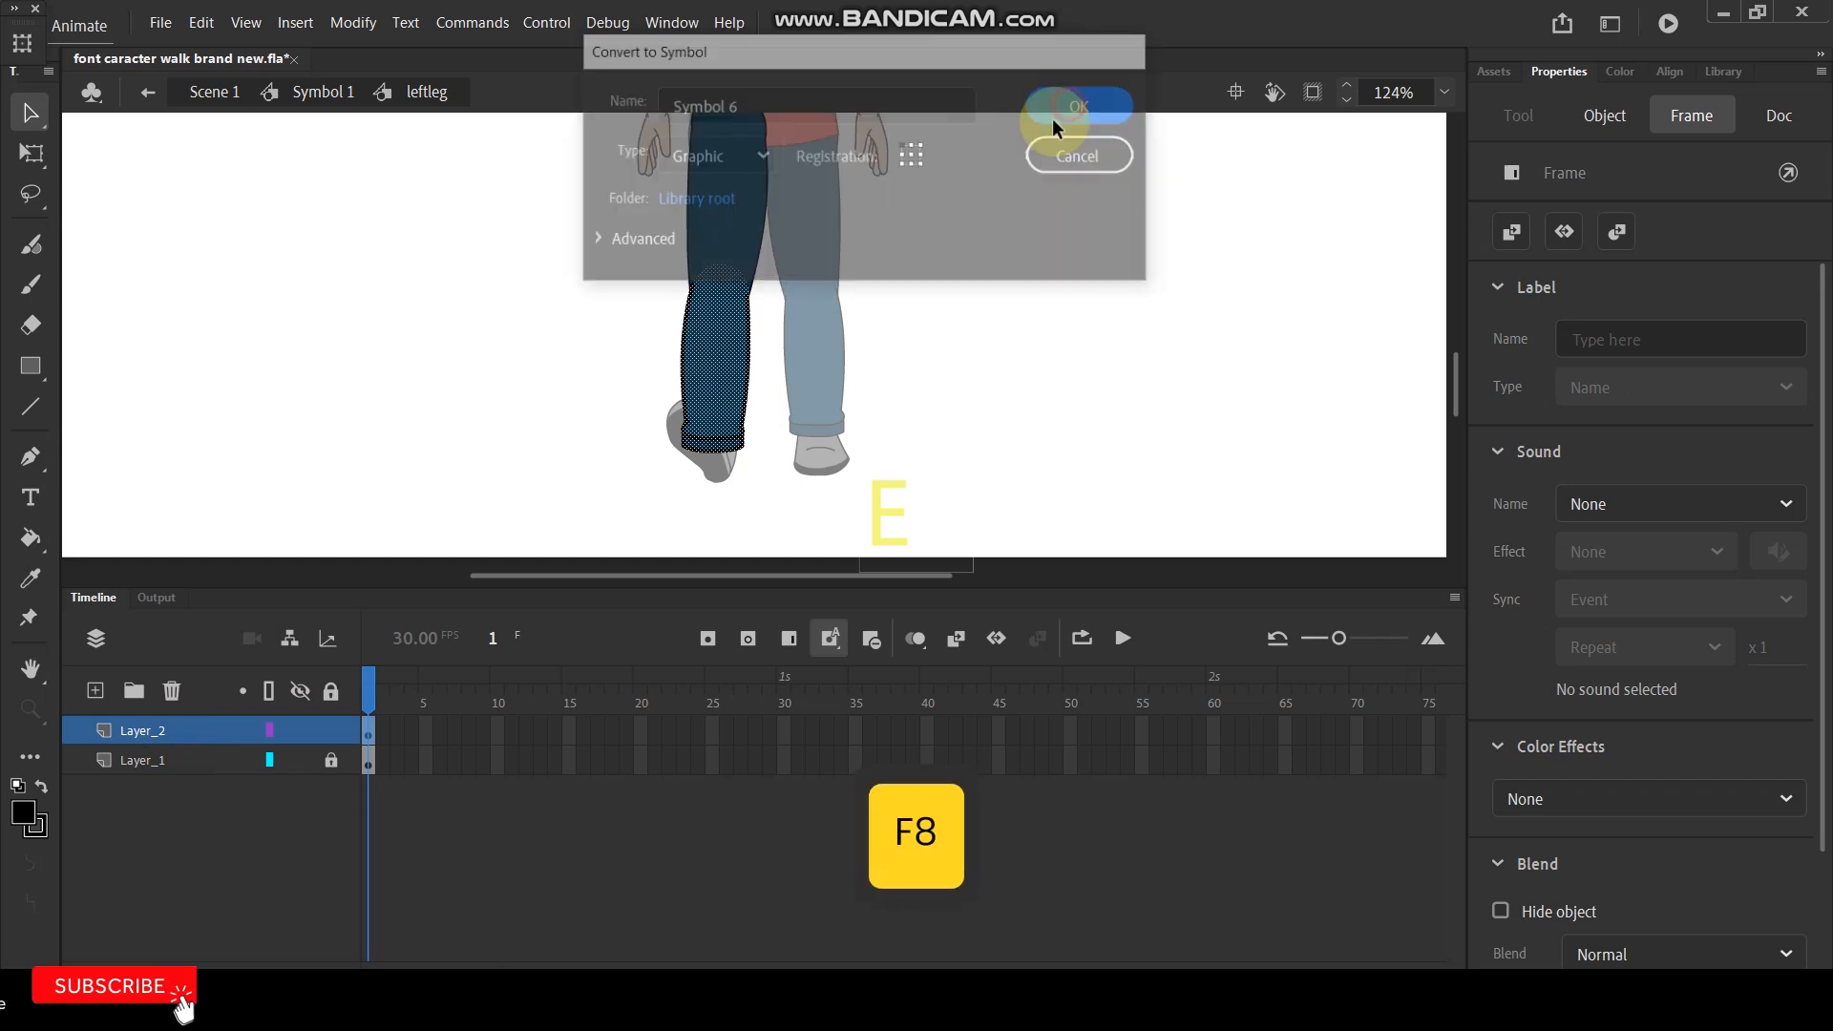
click(470, 549)
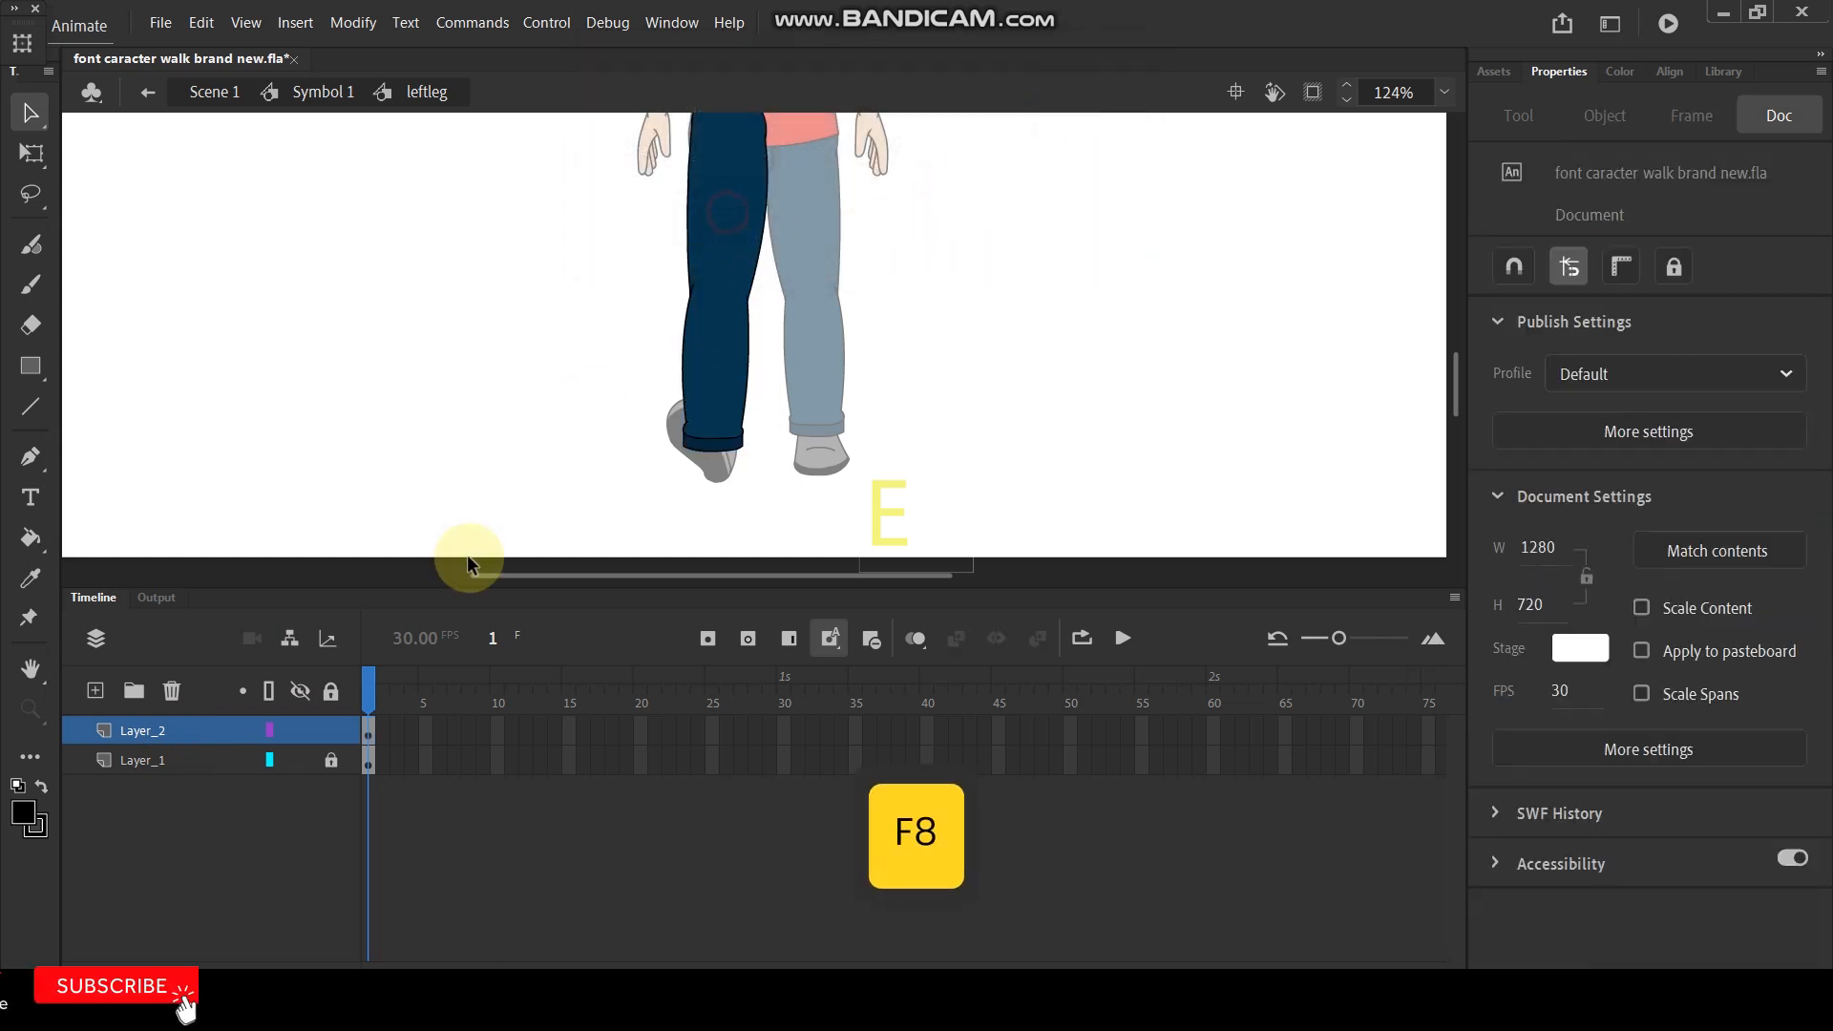
- Convert the upper leg on Layer_1 to a graphic symbol
click(231, 759)
key(F8)
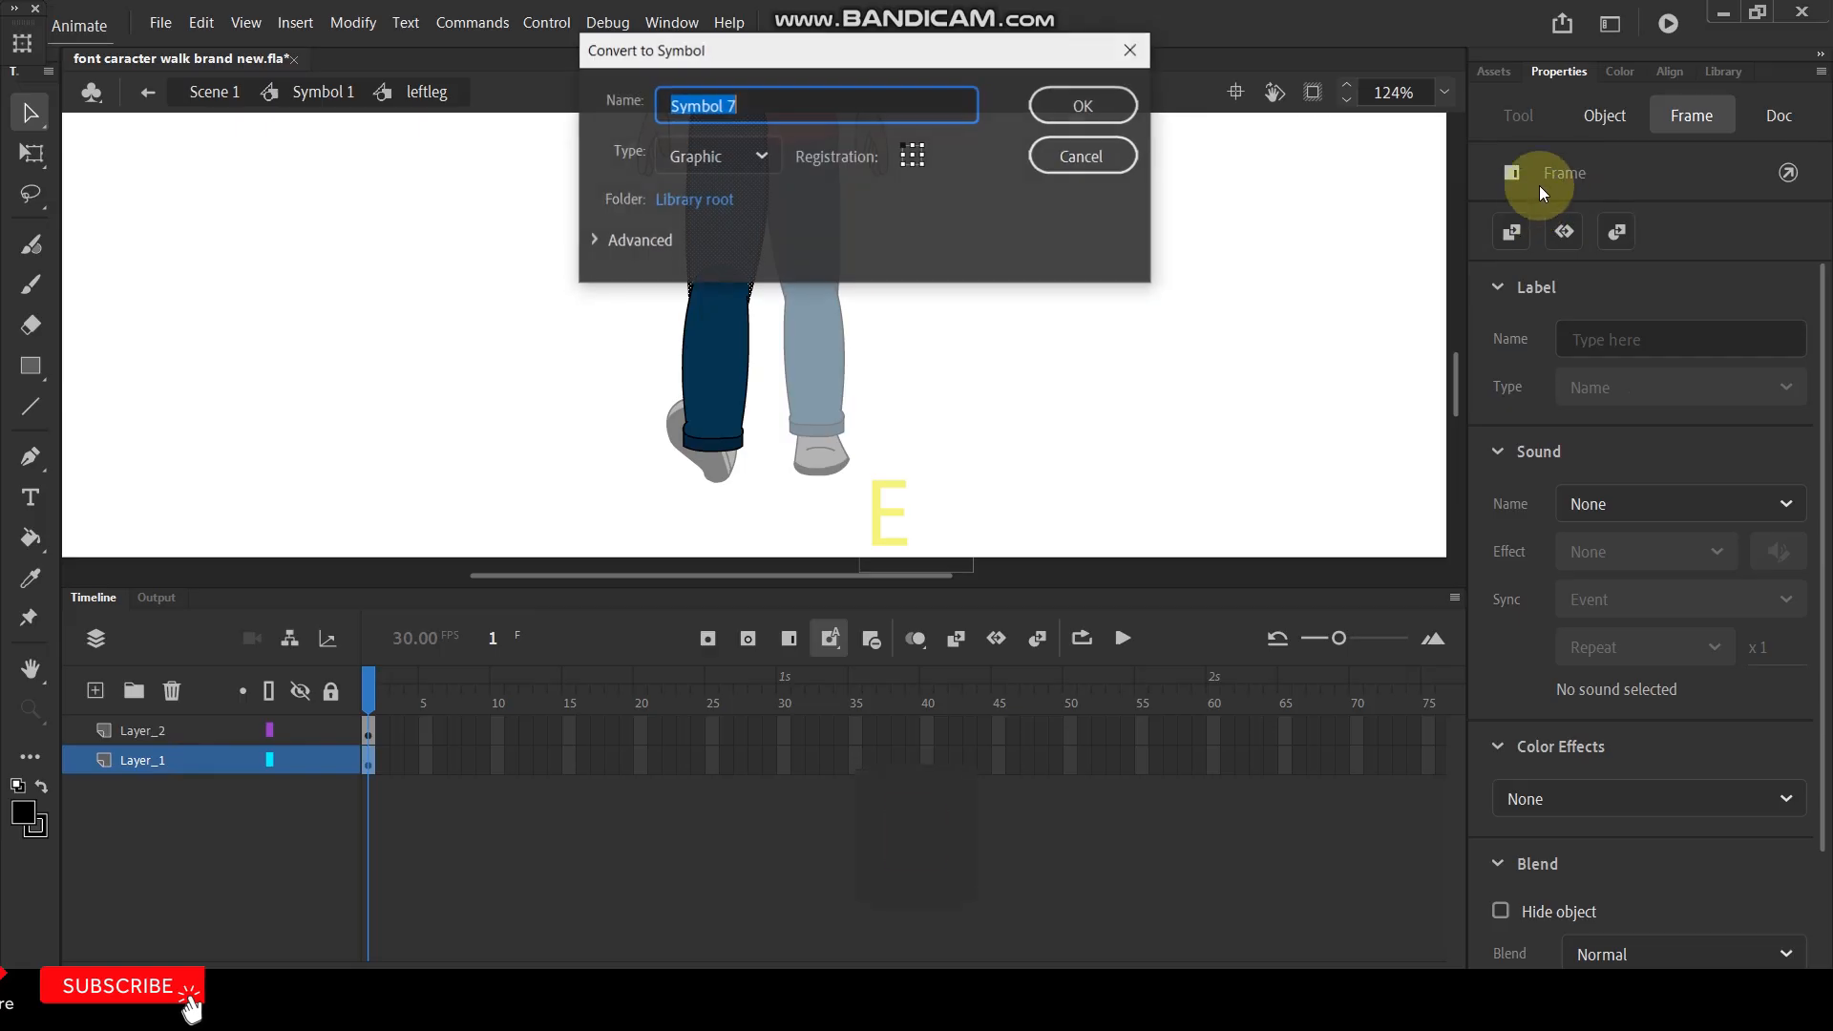
click(1053, 112)
- Move the lower leg's transformation point to the knee and the upper leg's transformation point to the hip joint
scroll(767, 281, down, 3)
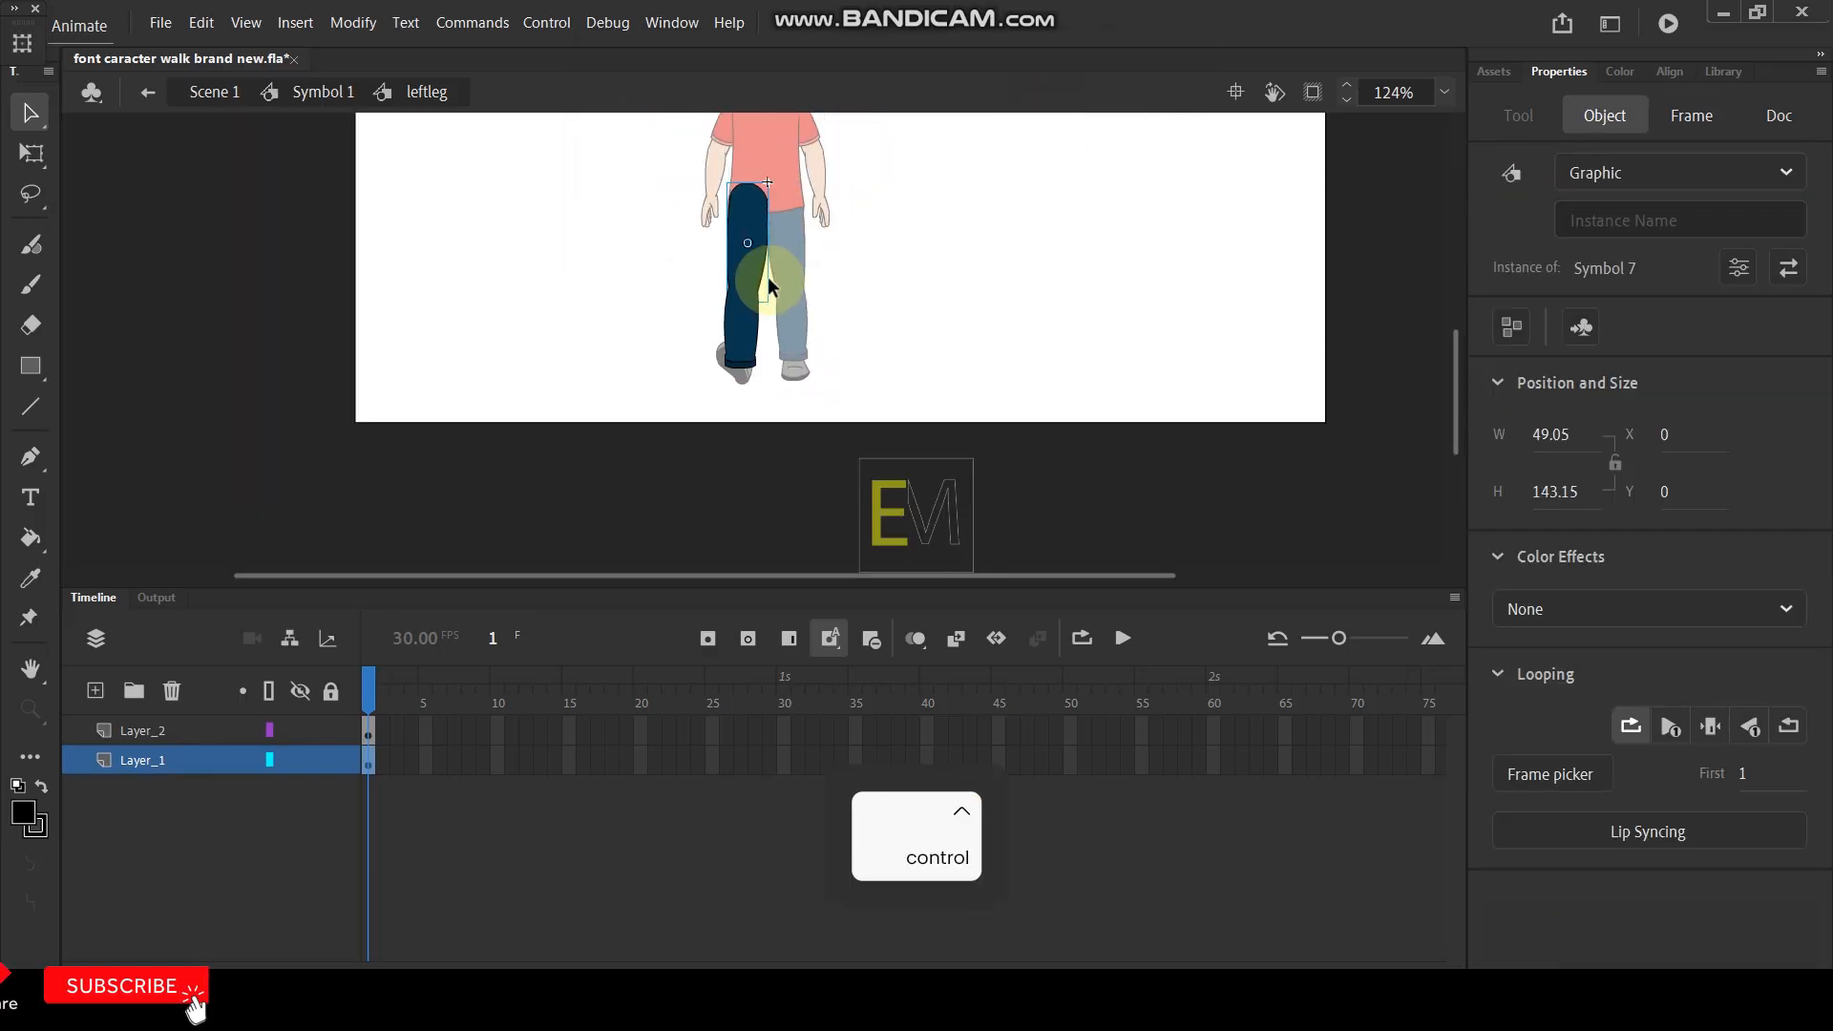
scroll(751, 252, up, 2)
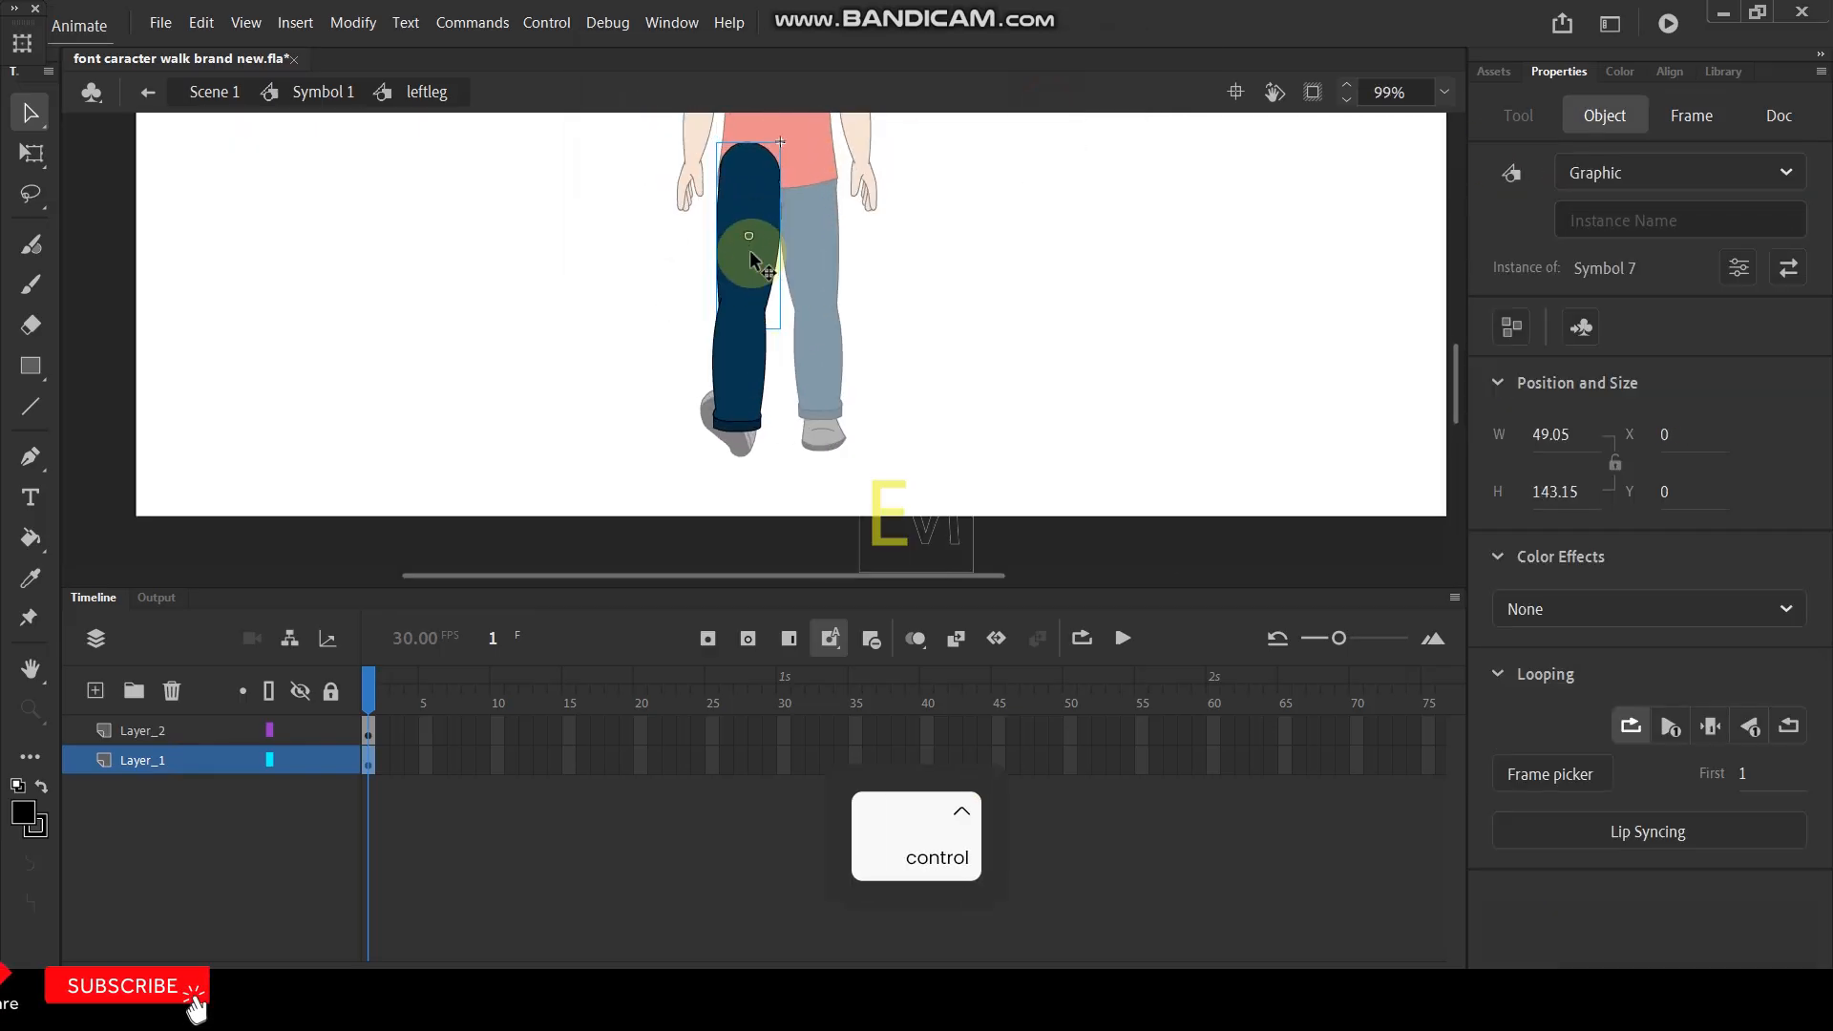
click(737, 421)
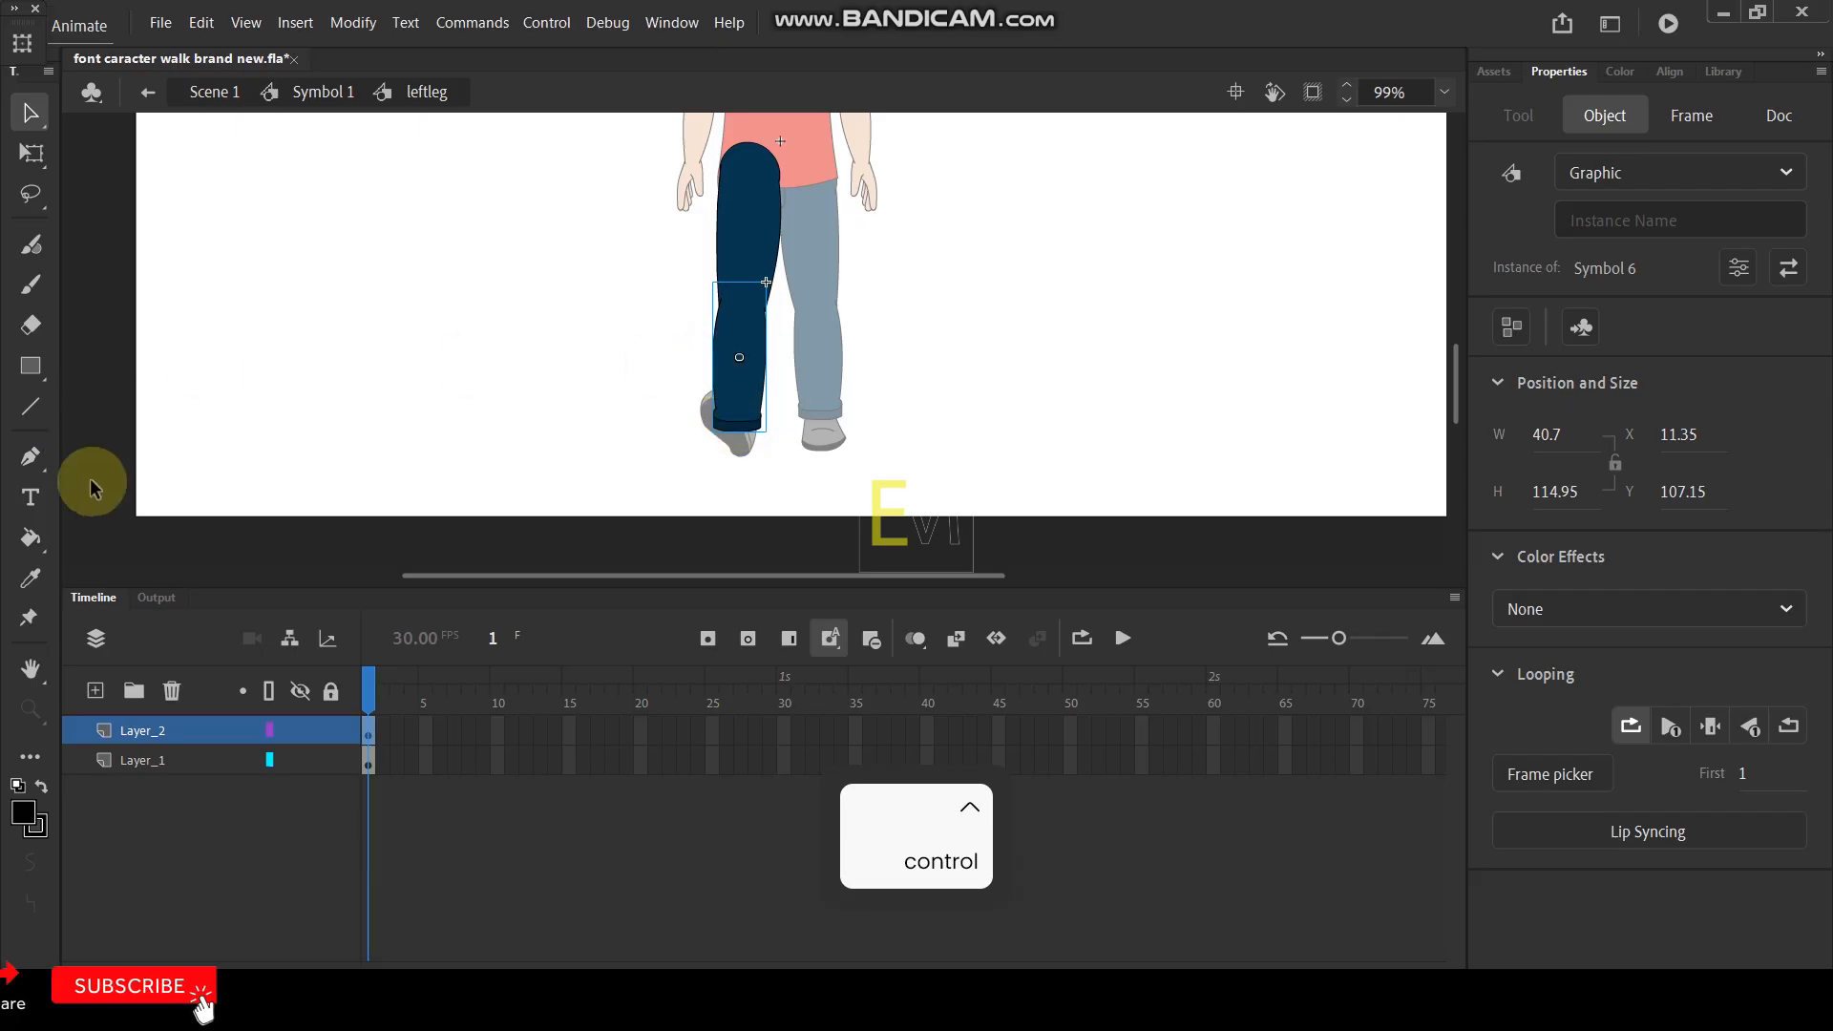
click(31, 169)
drag(740, 359, 742, 298)
mouse_move(775, 441)
mouse_down()
mouse_move(716, 417)
mouse_move(761, 428)
mouse_up()
key(ctrl+z)
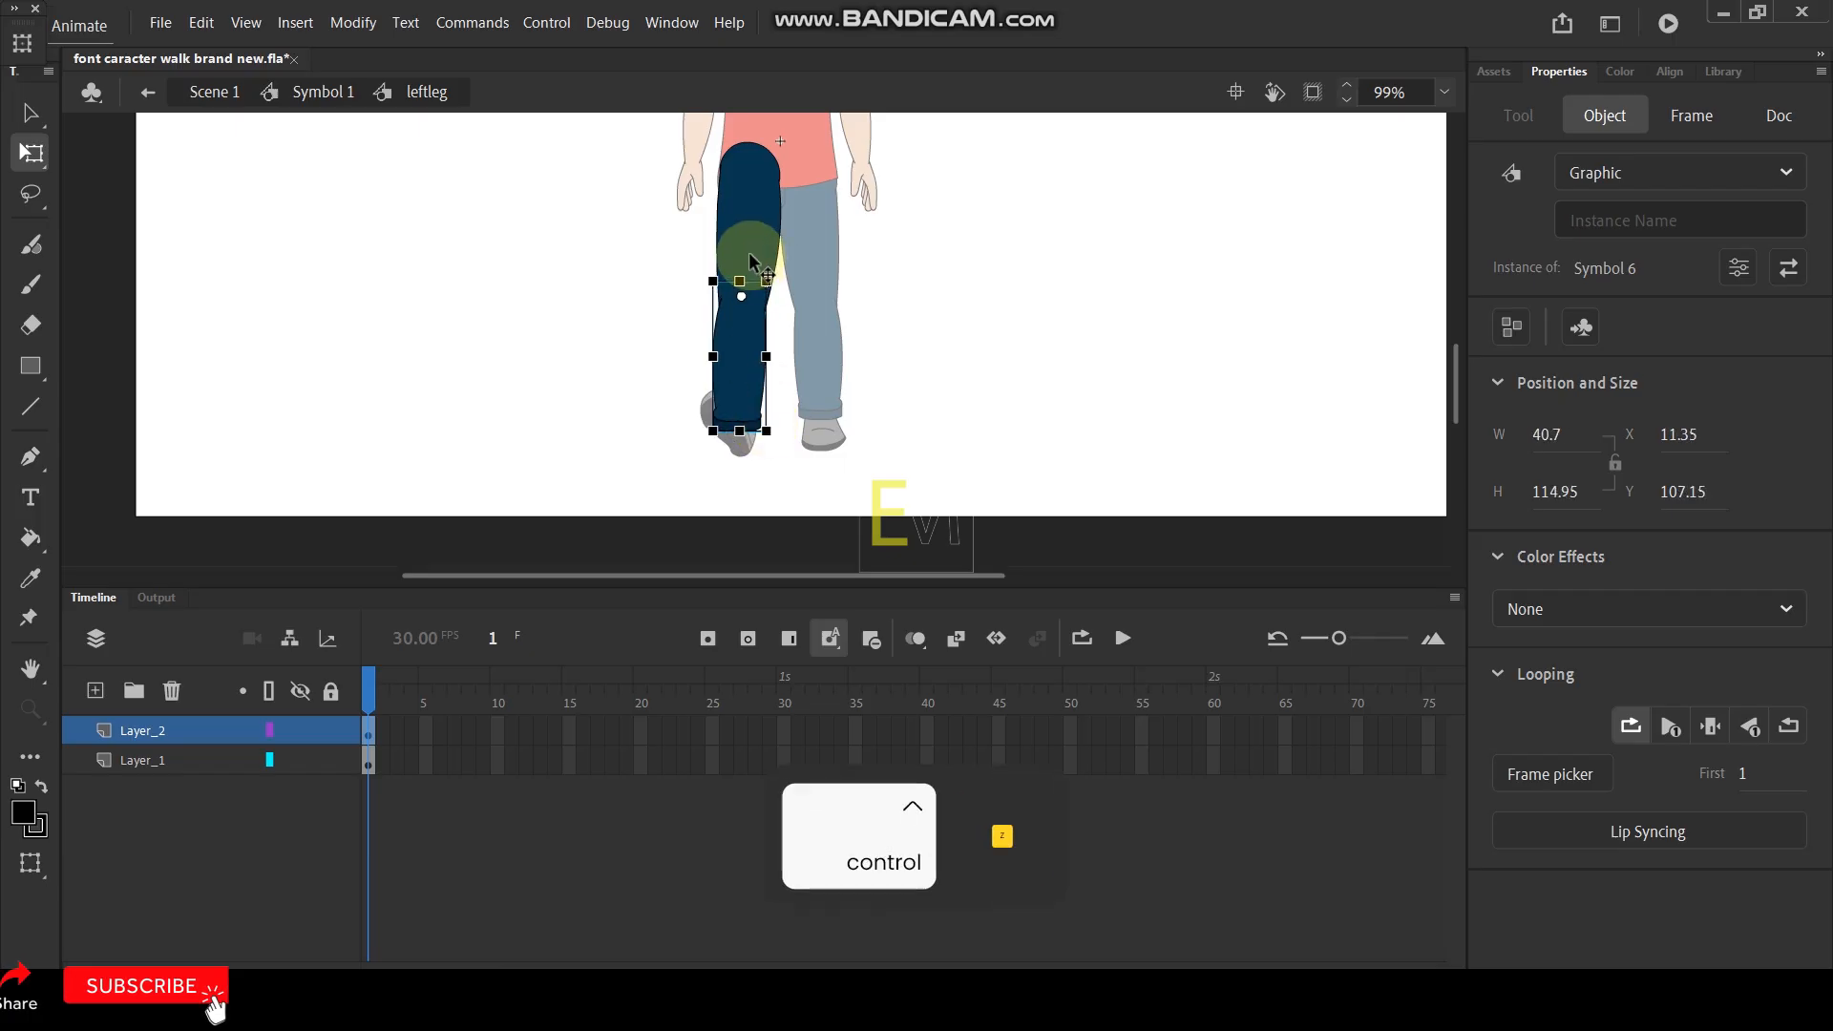
click(754, 263)
drag(749, 238, 744, 164)
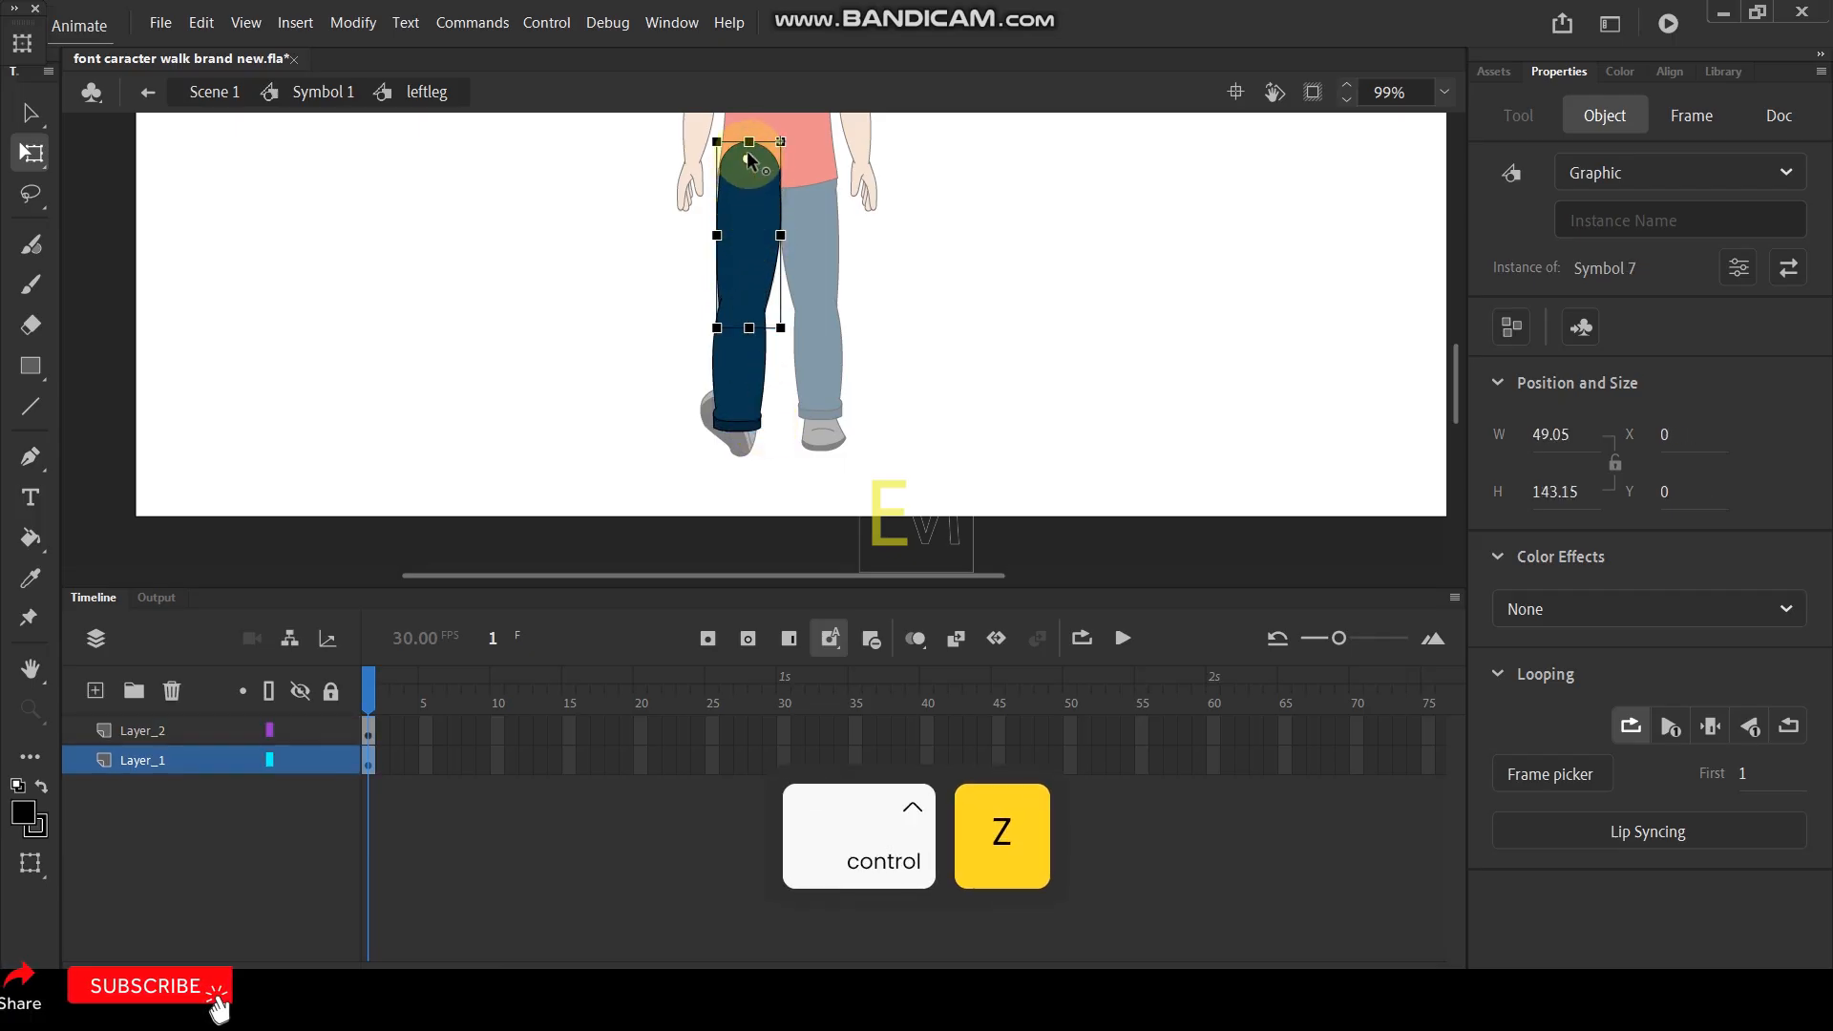
- Select both leg parts, place their shared pivot at the hip, and rotate the whole leg outward
click(736, 399)
shift+click(745, 214)
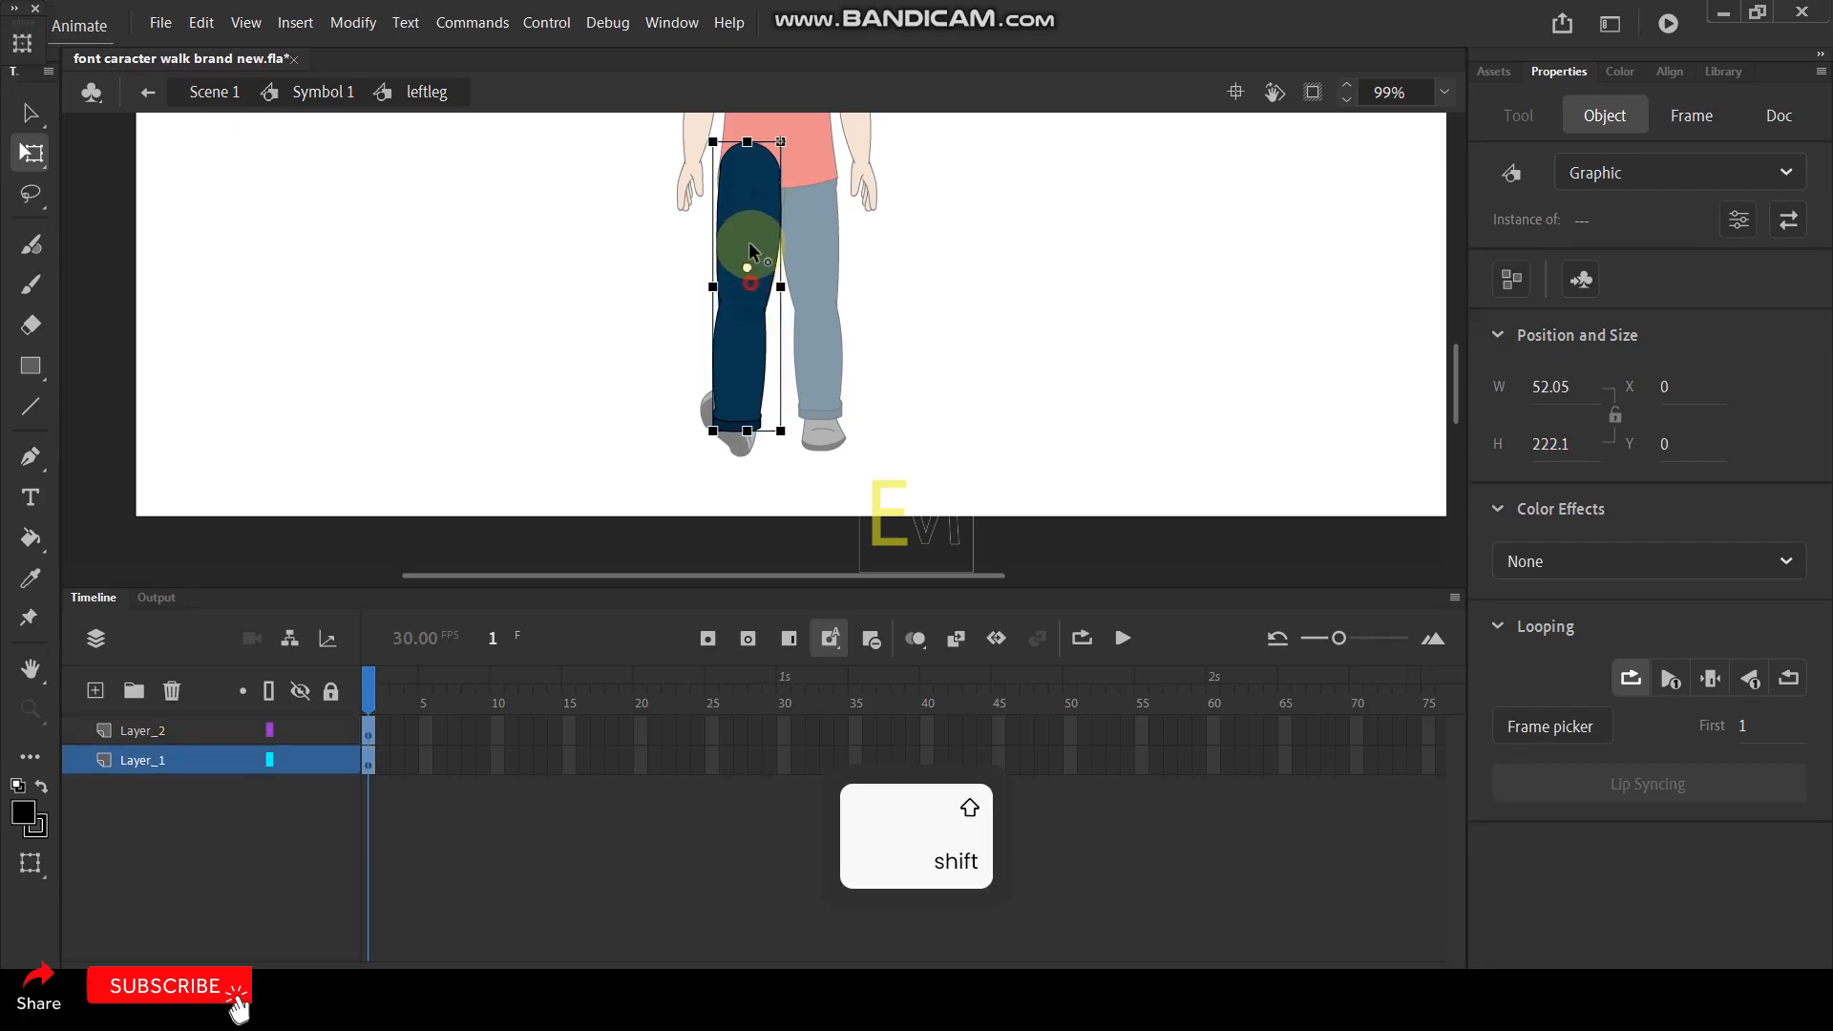
drag(754, 158, 748, 160)
drag(785, 444, 757, 434)
click(931, 395)
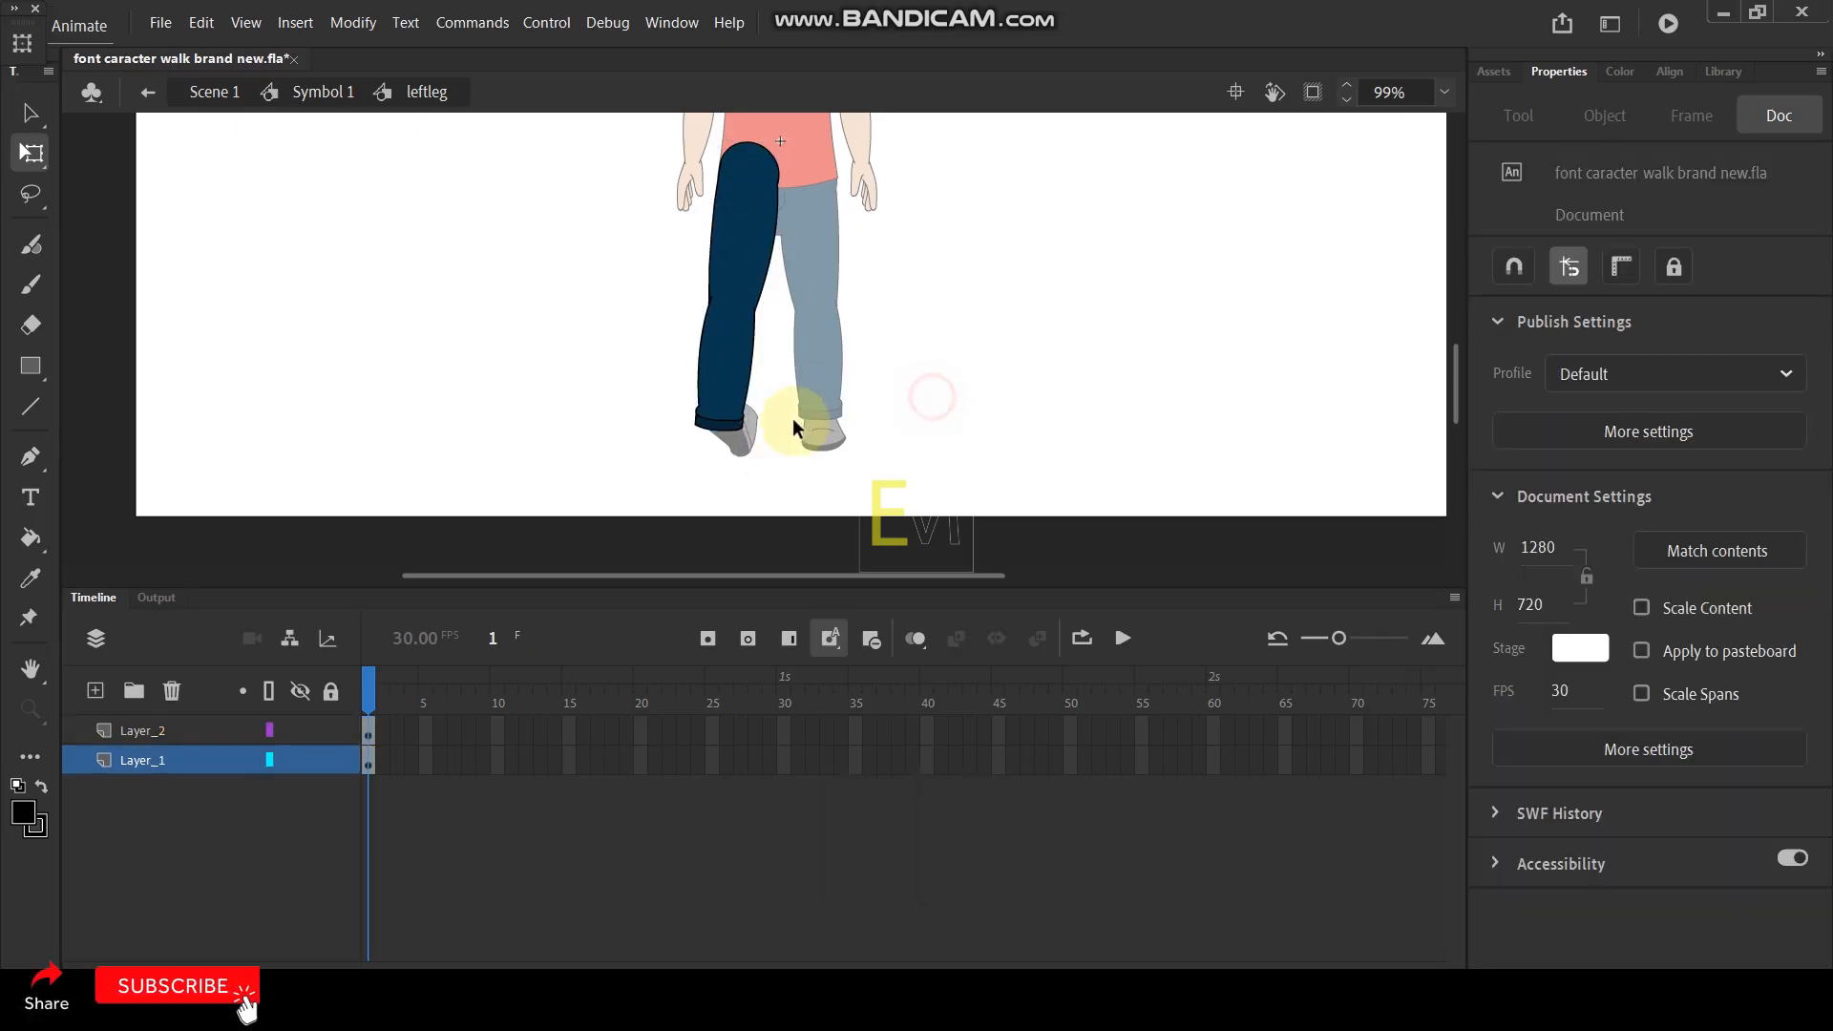
- Rotate the lower leg inward about the knee so its cuff sits over the shoe
click(739, 418)
scroll(736, 421, up, 3)
drag(753, 438, 802, 445)
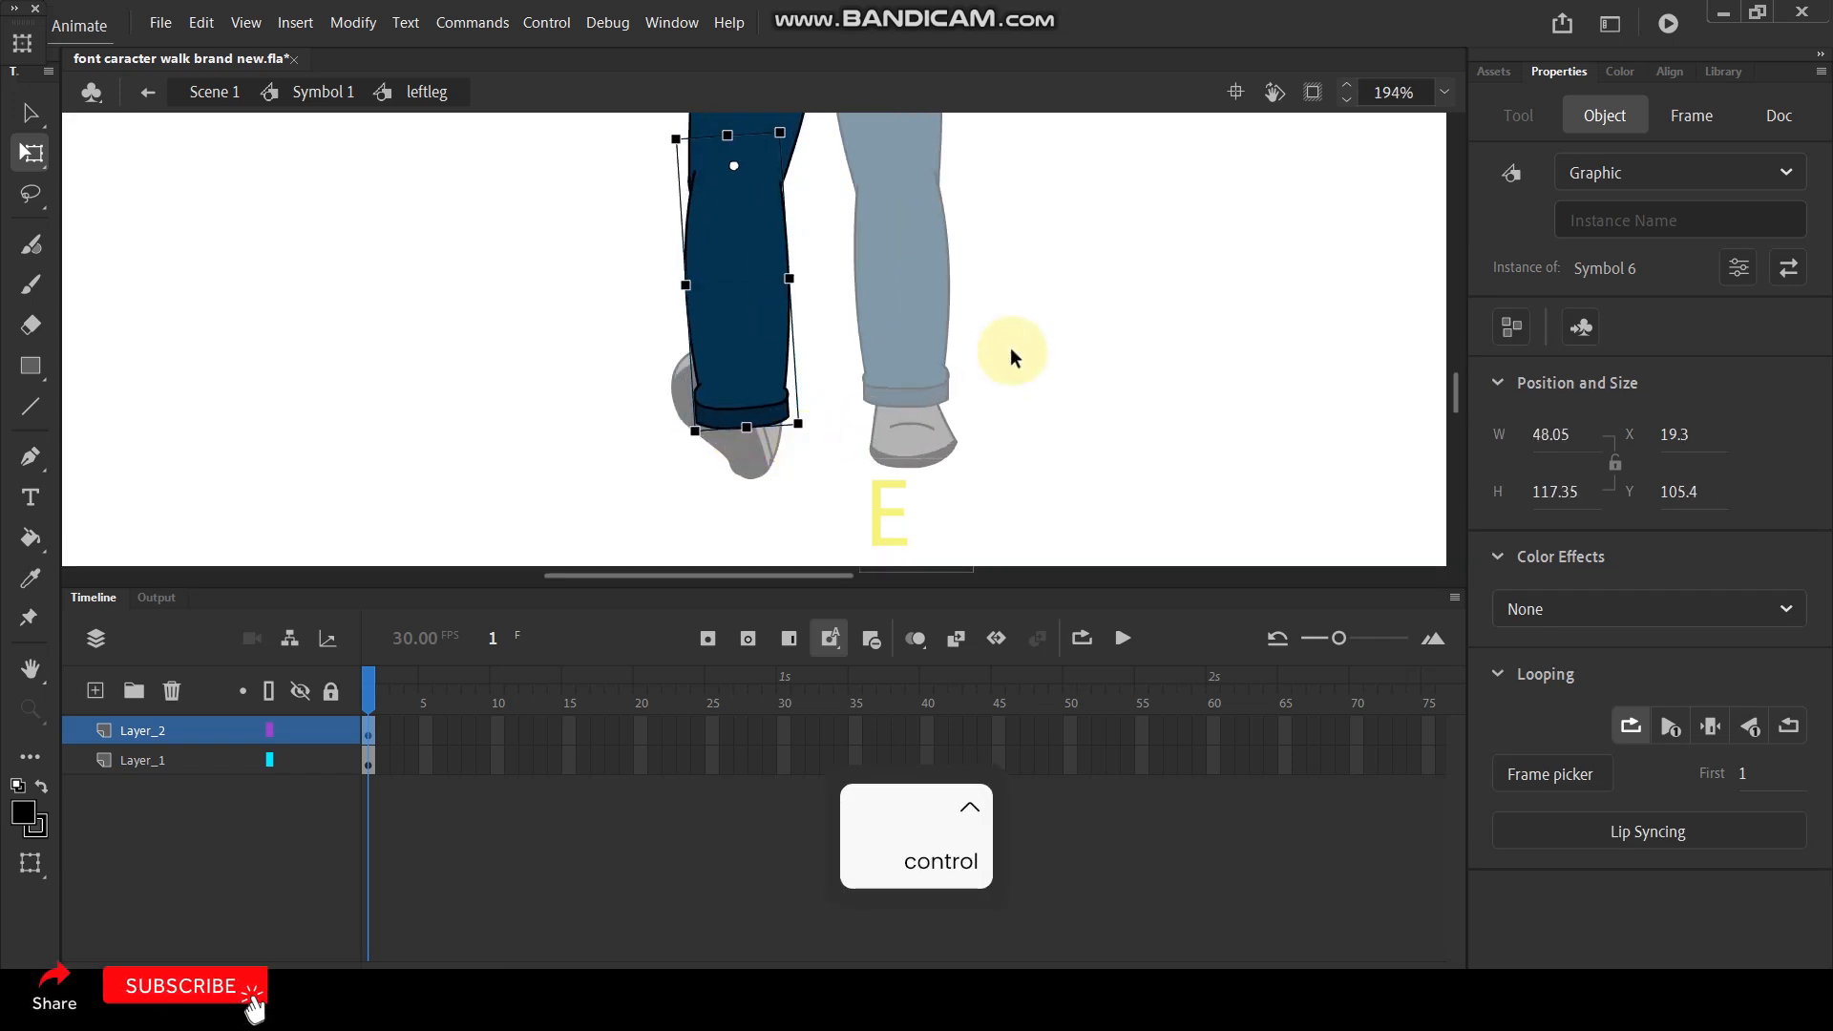
click(1012, 357)
scroll(859, 286, down, 3)
- Rotate both leg parts slightly further outward about the hip and return to Symbol 1
click(830, 352)
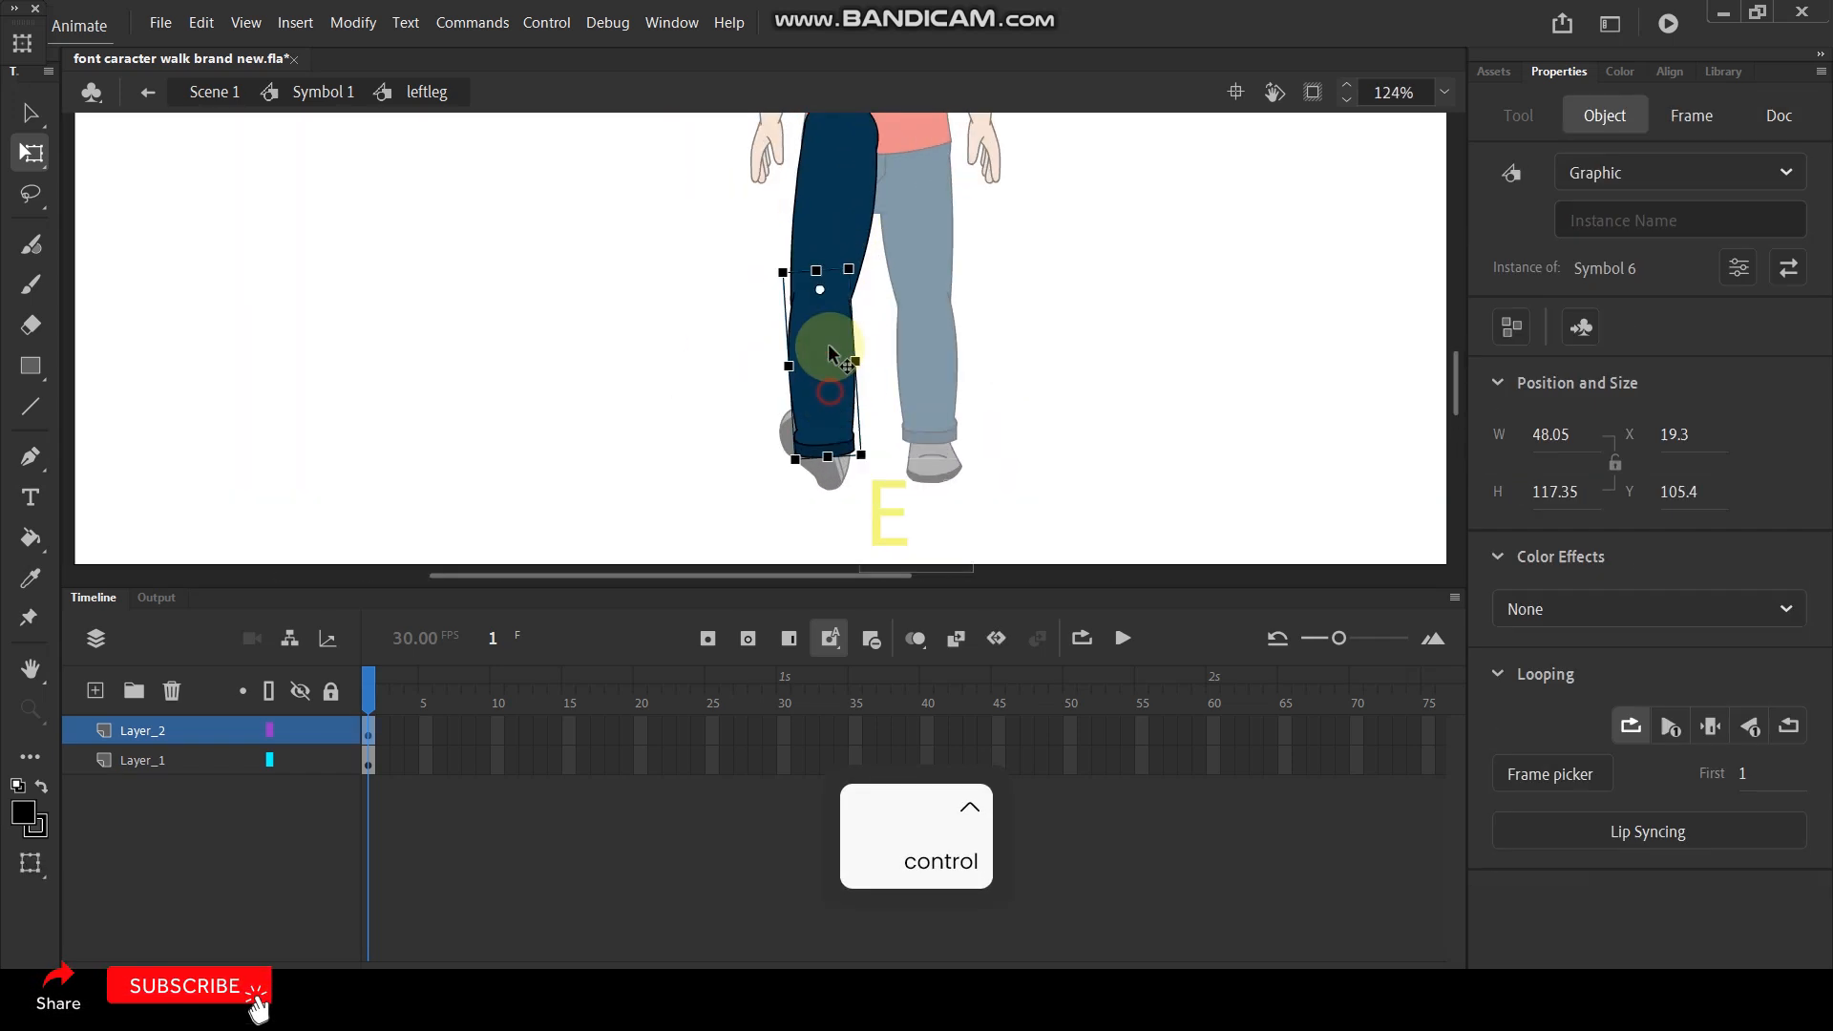
shift+click(831, 239)
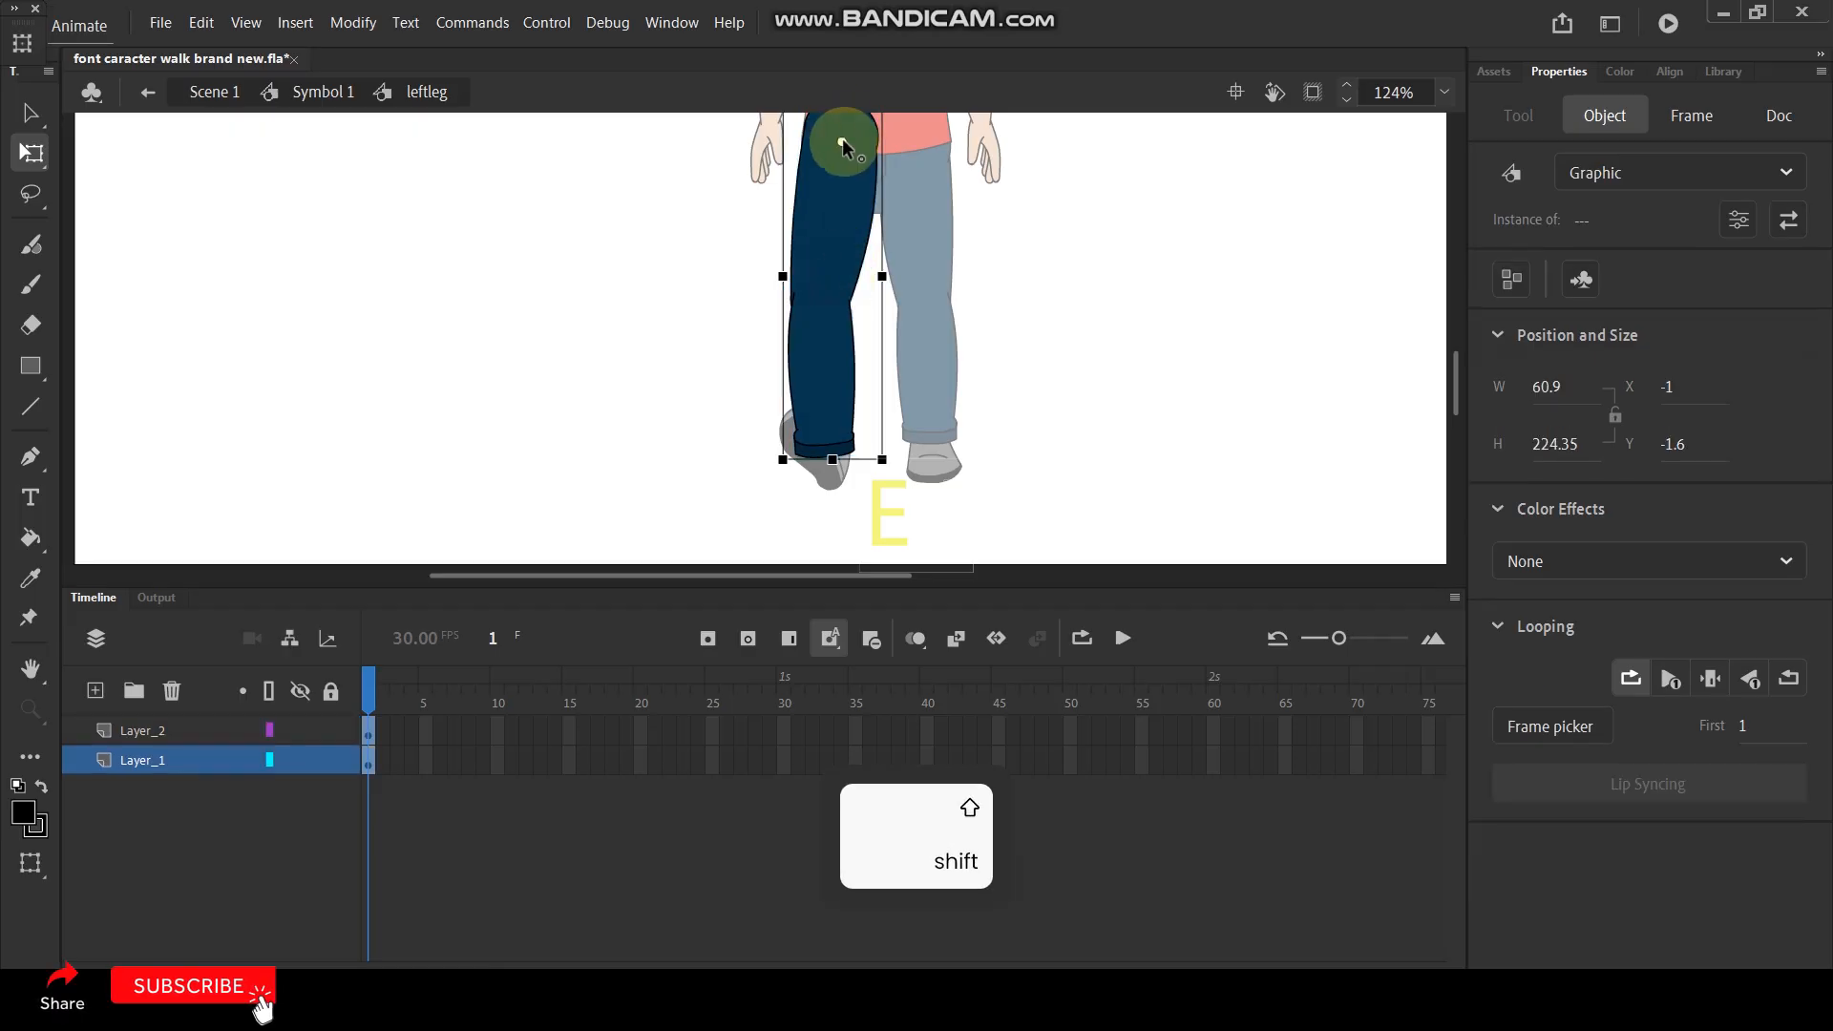
drag(885, 477, 858, 480)
double_click(1064, 306)
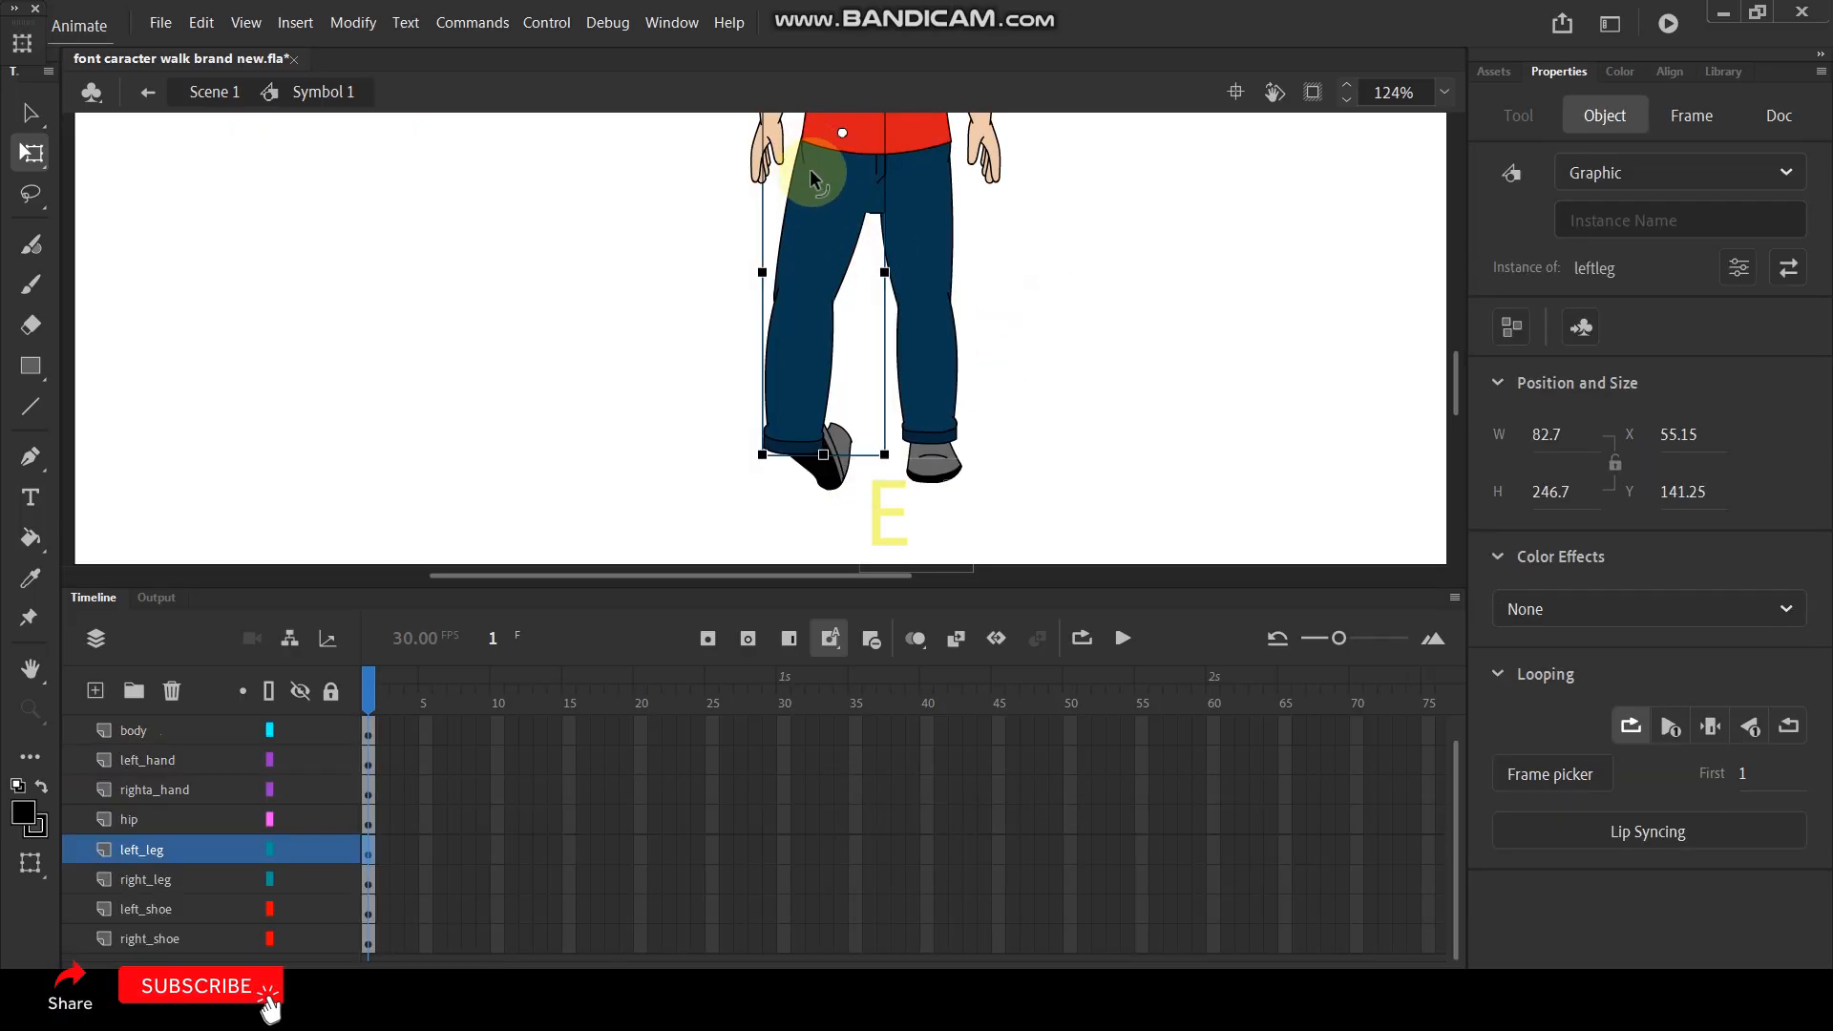
- Reopen the leftleg symbol and rotate the lower leg inward about the knee
double_click(807, 382)
click(827, 432)
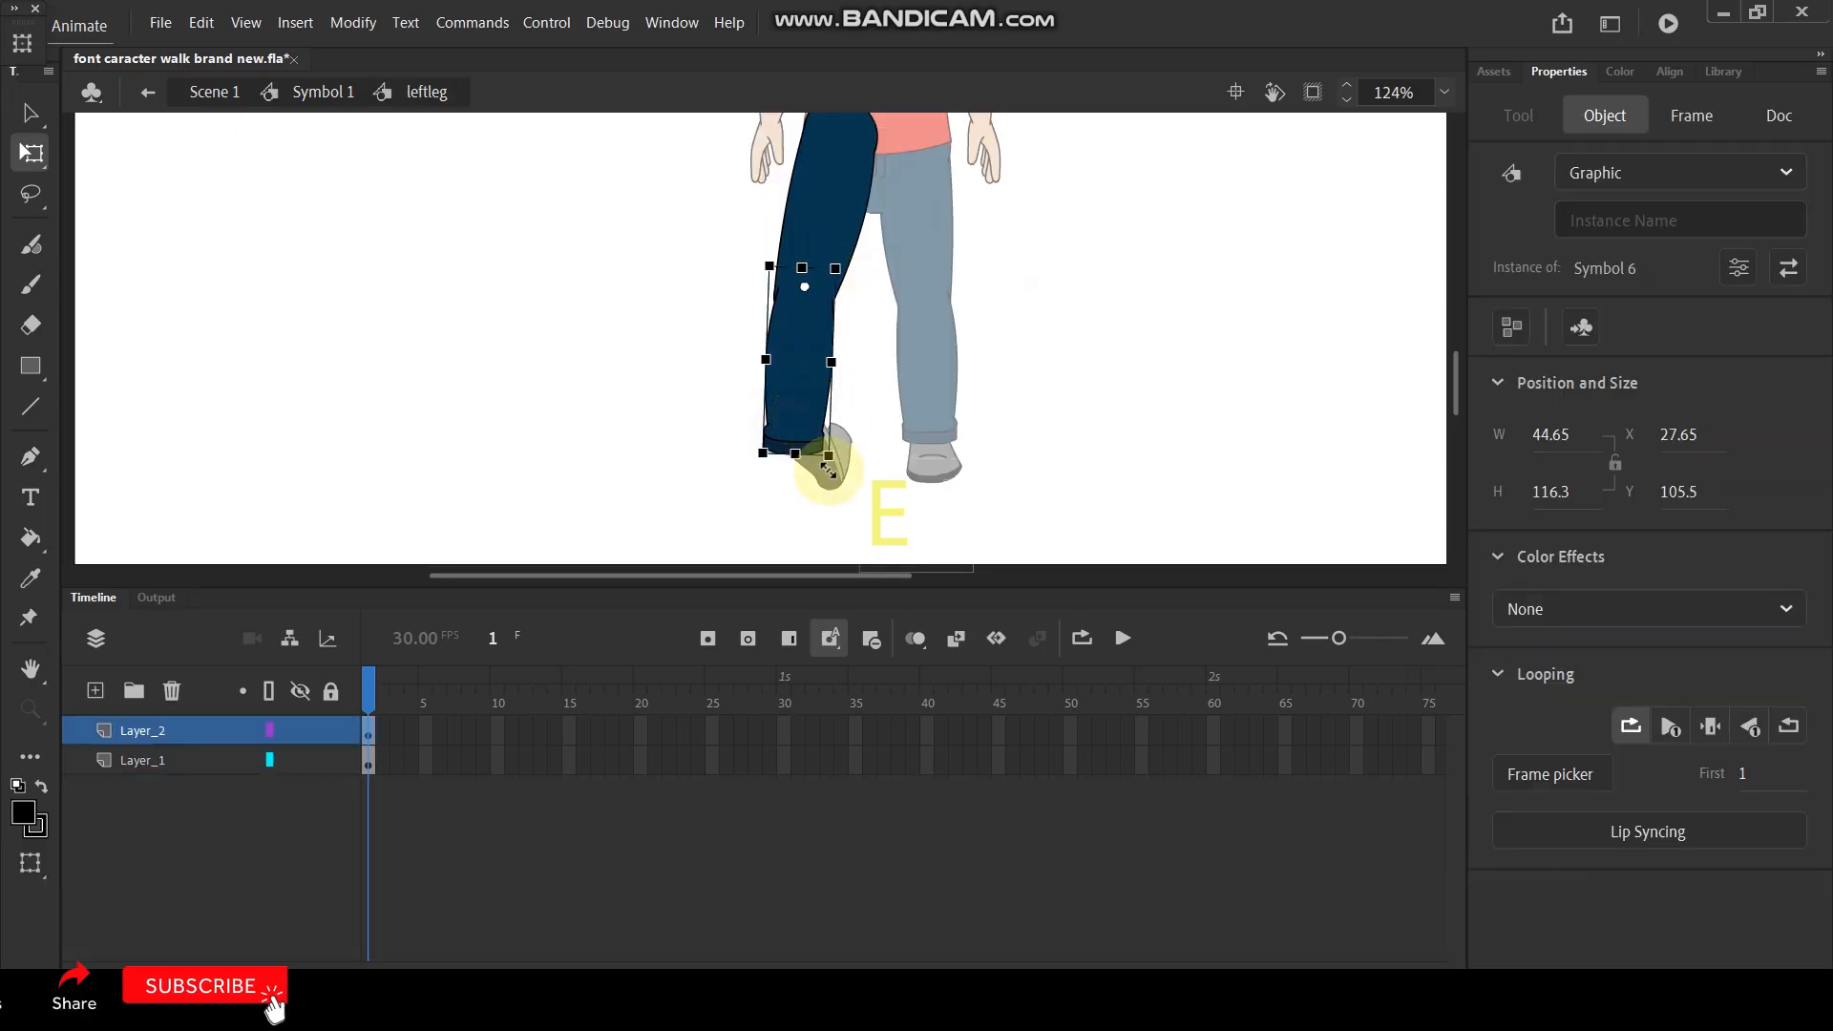
drag(855, 472, 858, 473)
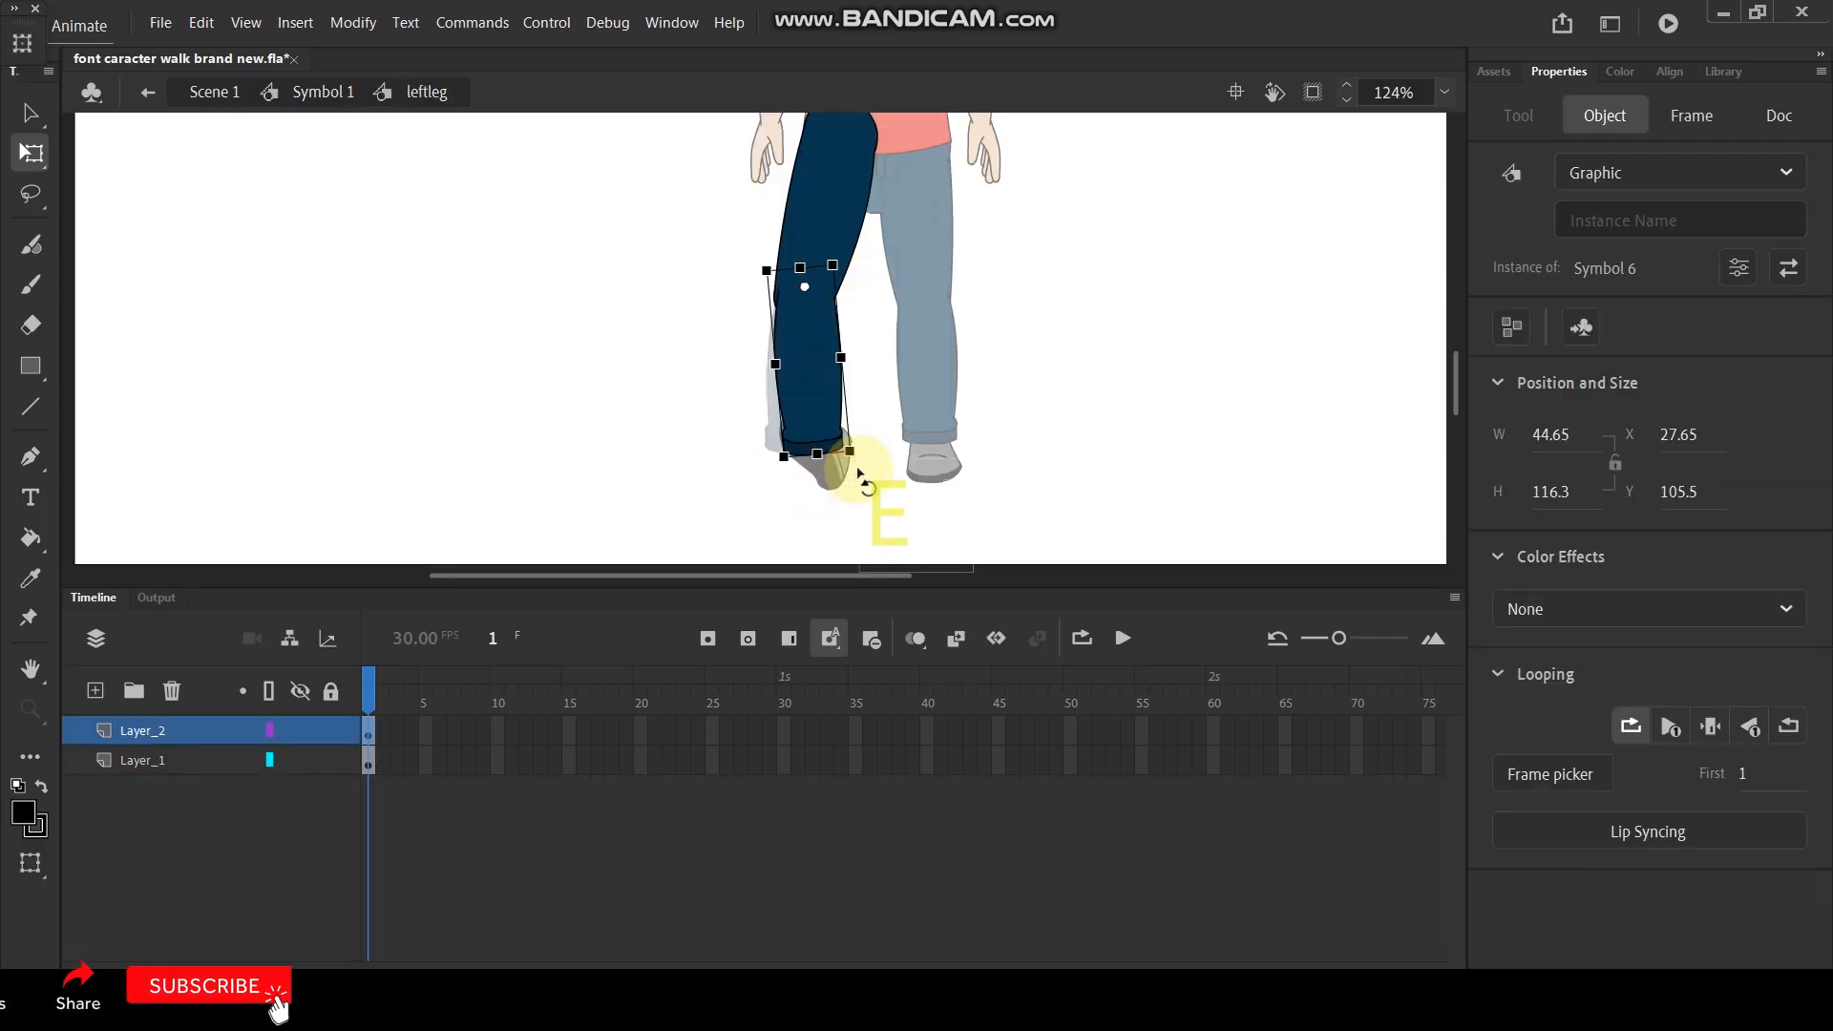
- Set the pivot of both selected leg parts at the hip and rotate the leg slightly toward the other leg
shift+click(811, 194)
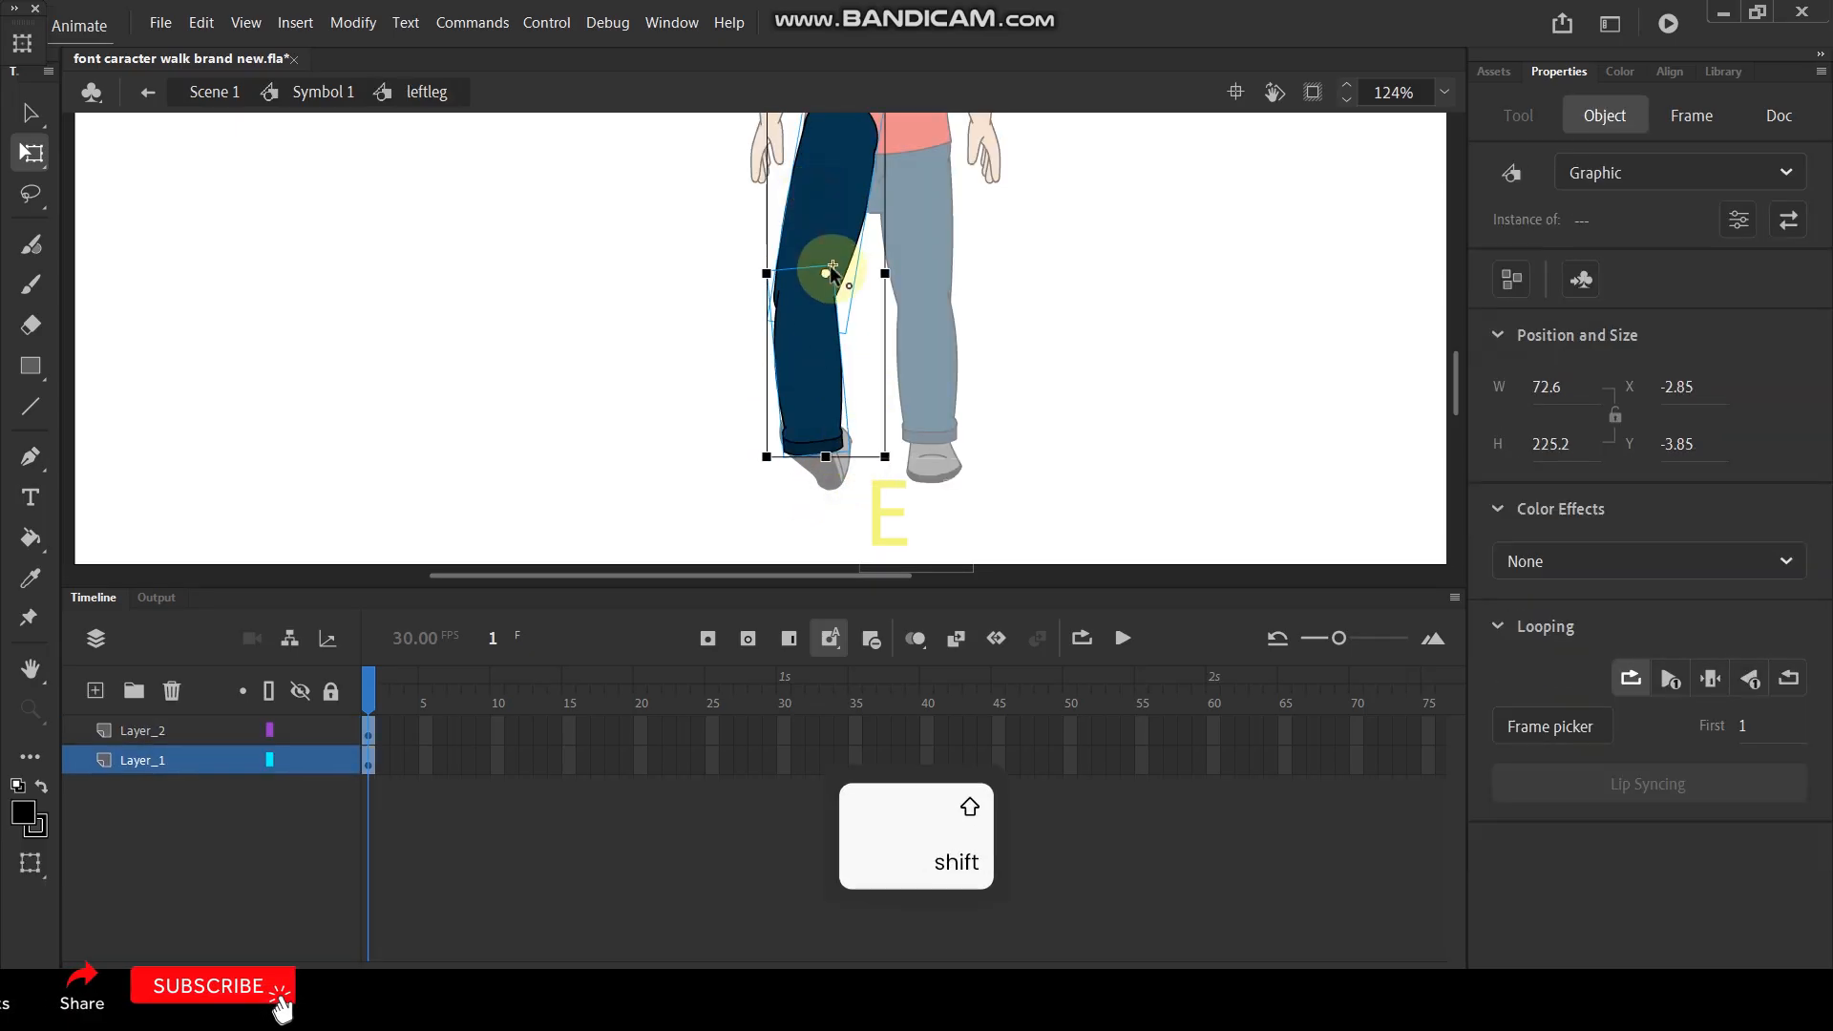
drag(828, 272, 840, 121)
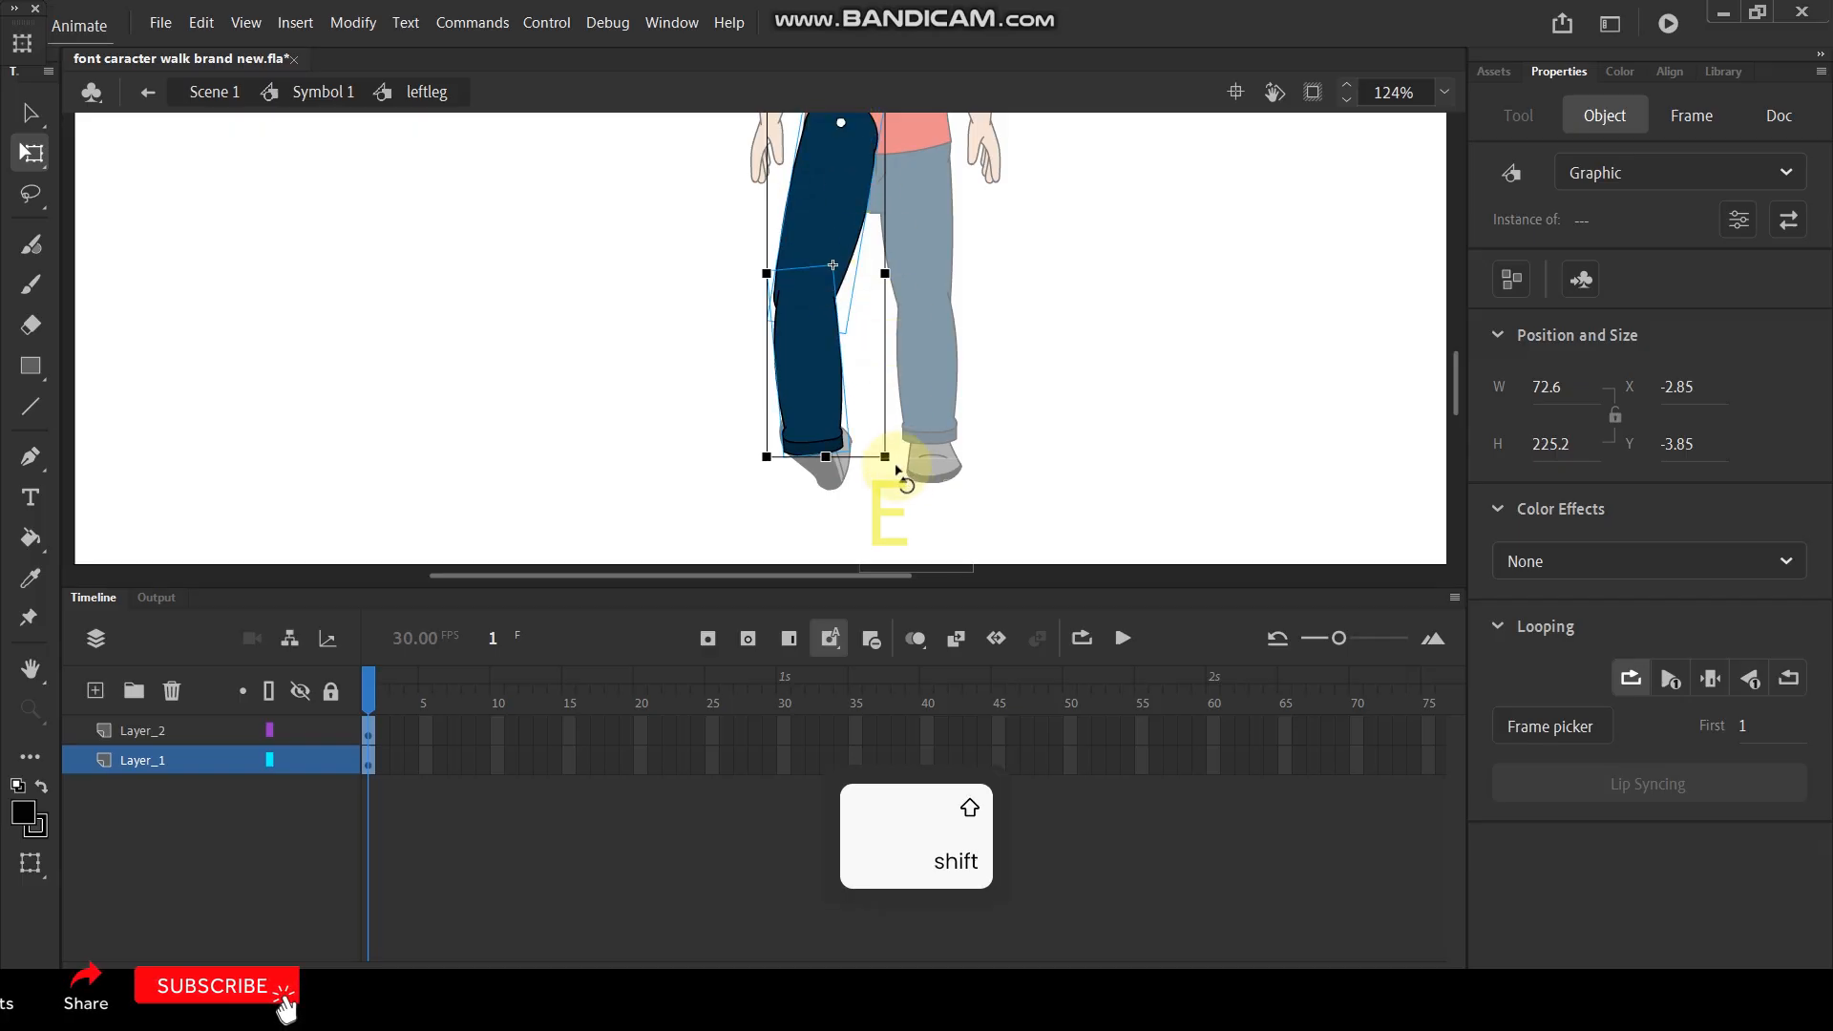
drag(894, 465, 913, 470)
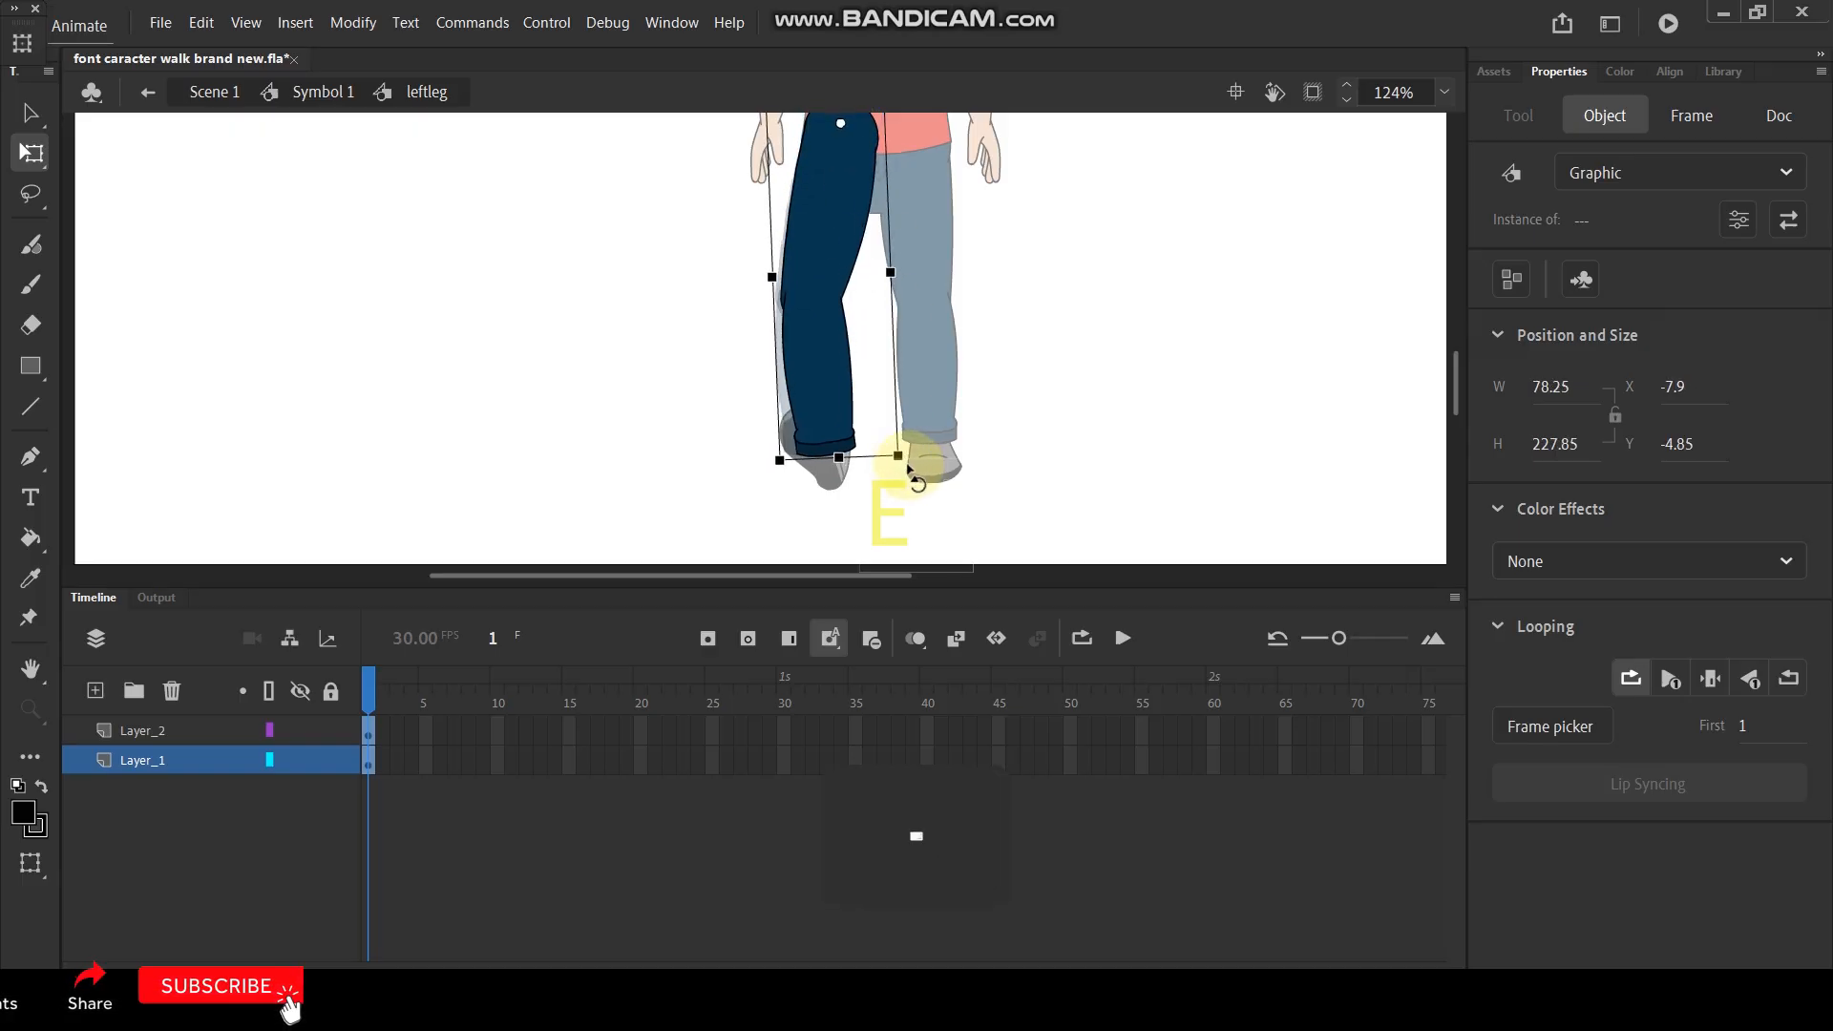
click(1031, 404)
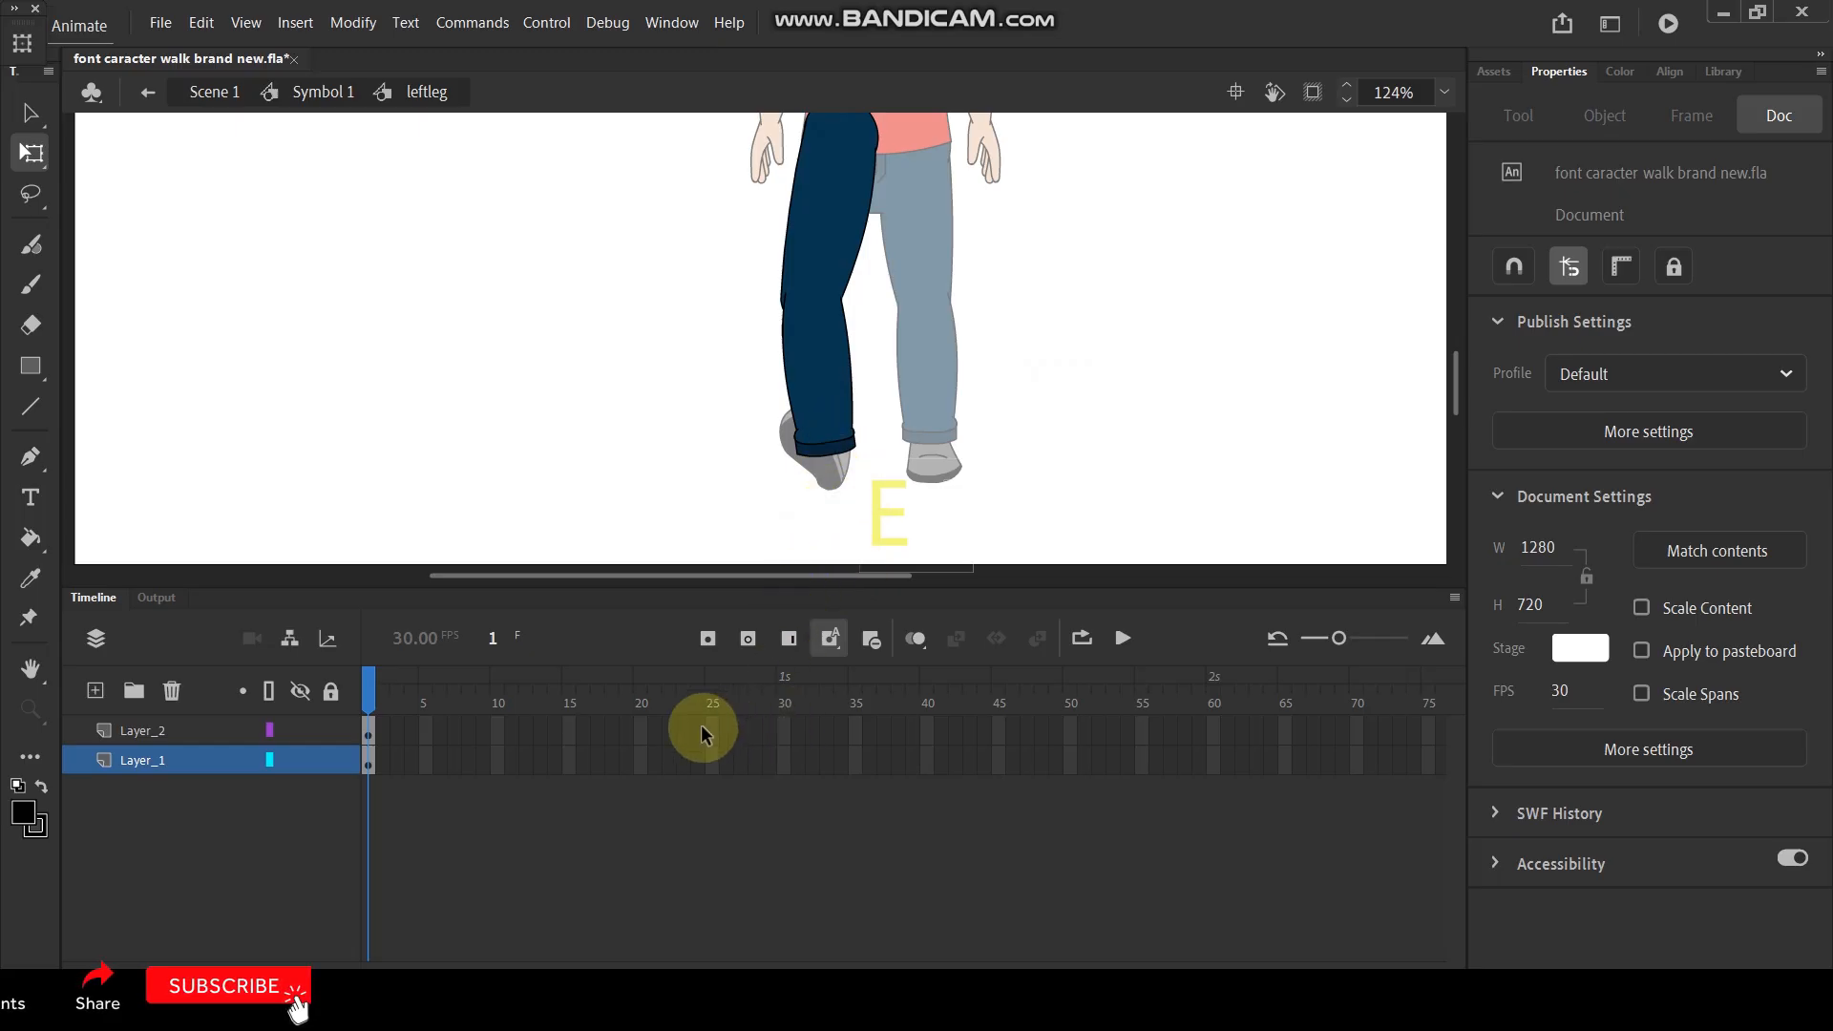
- Insert keyframes at frame 20 on Layer_1 and Layer_2
drag(712, 723, 706, 769)
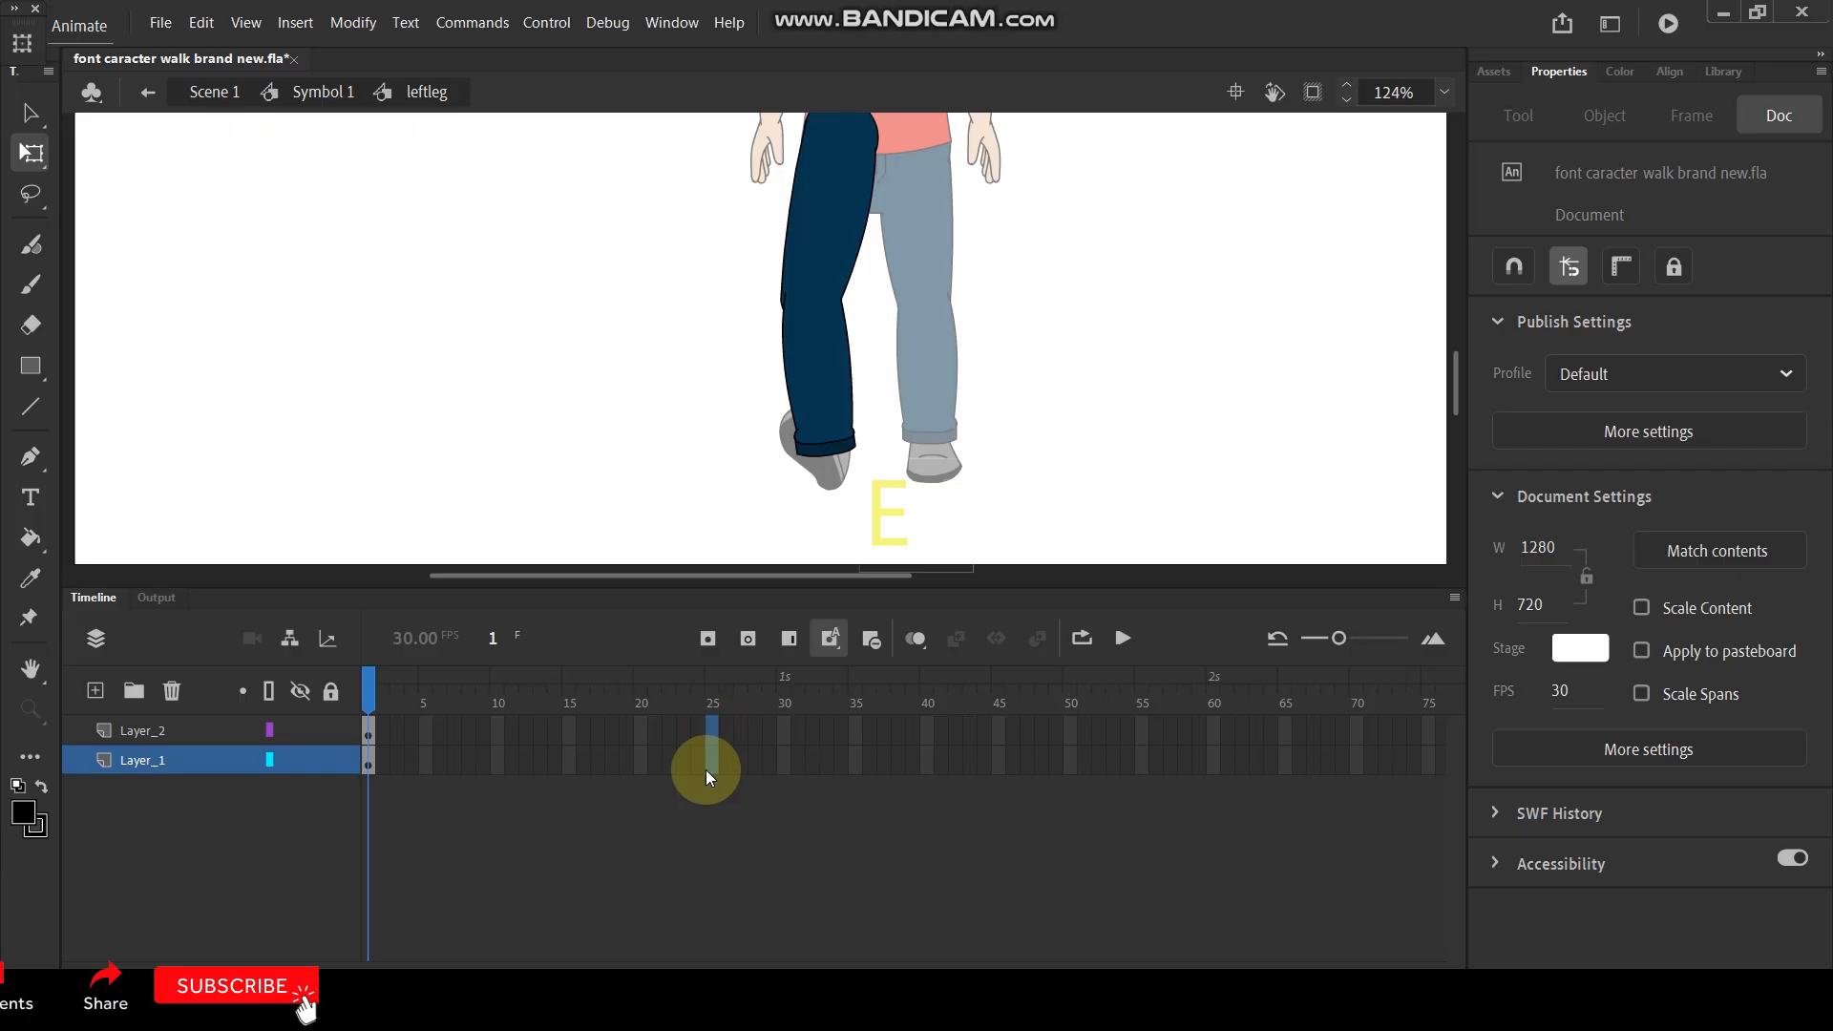
click(614, 837)
drag(641, 723, 639, 769)
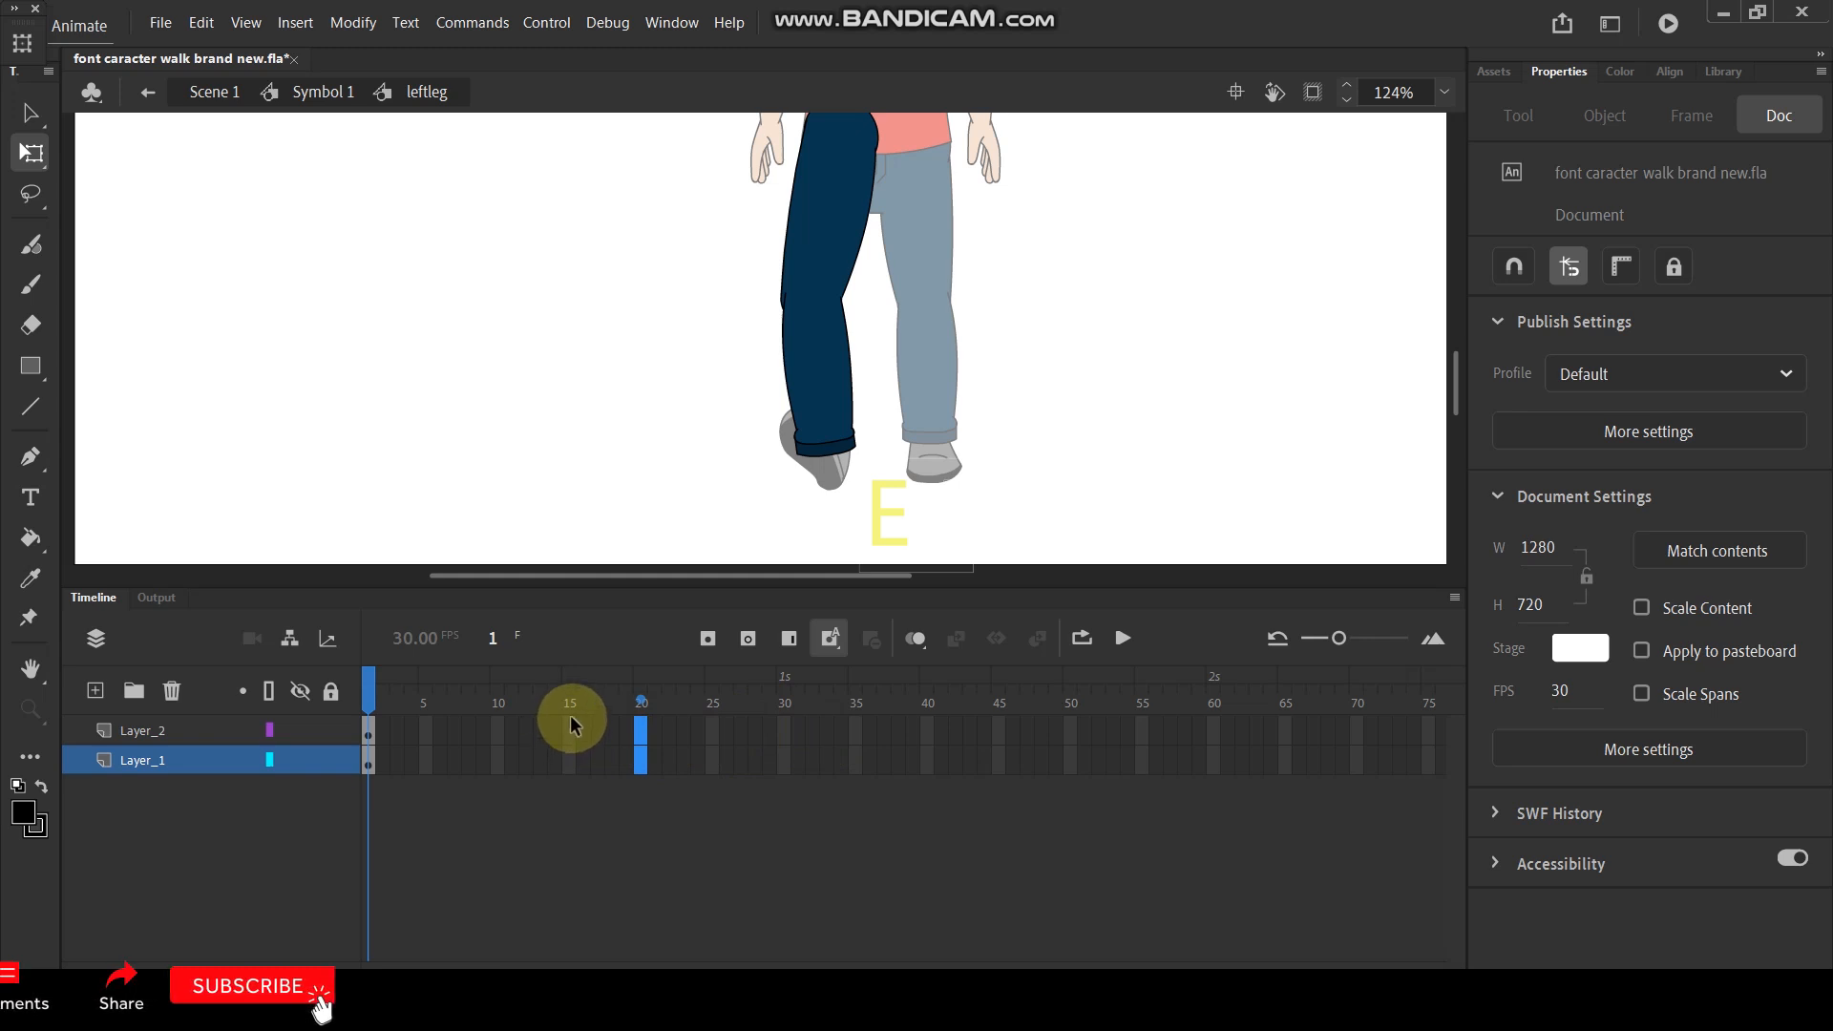
key(F6)
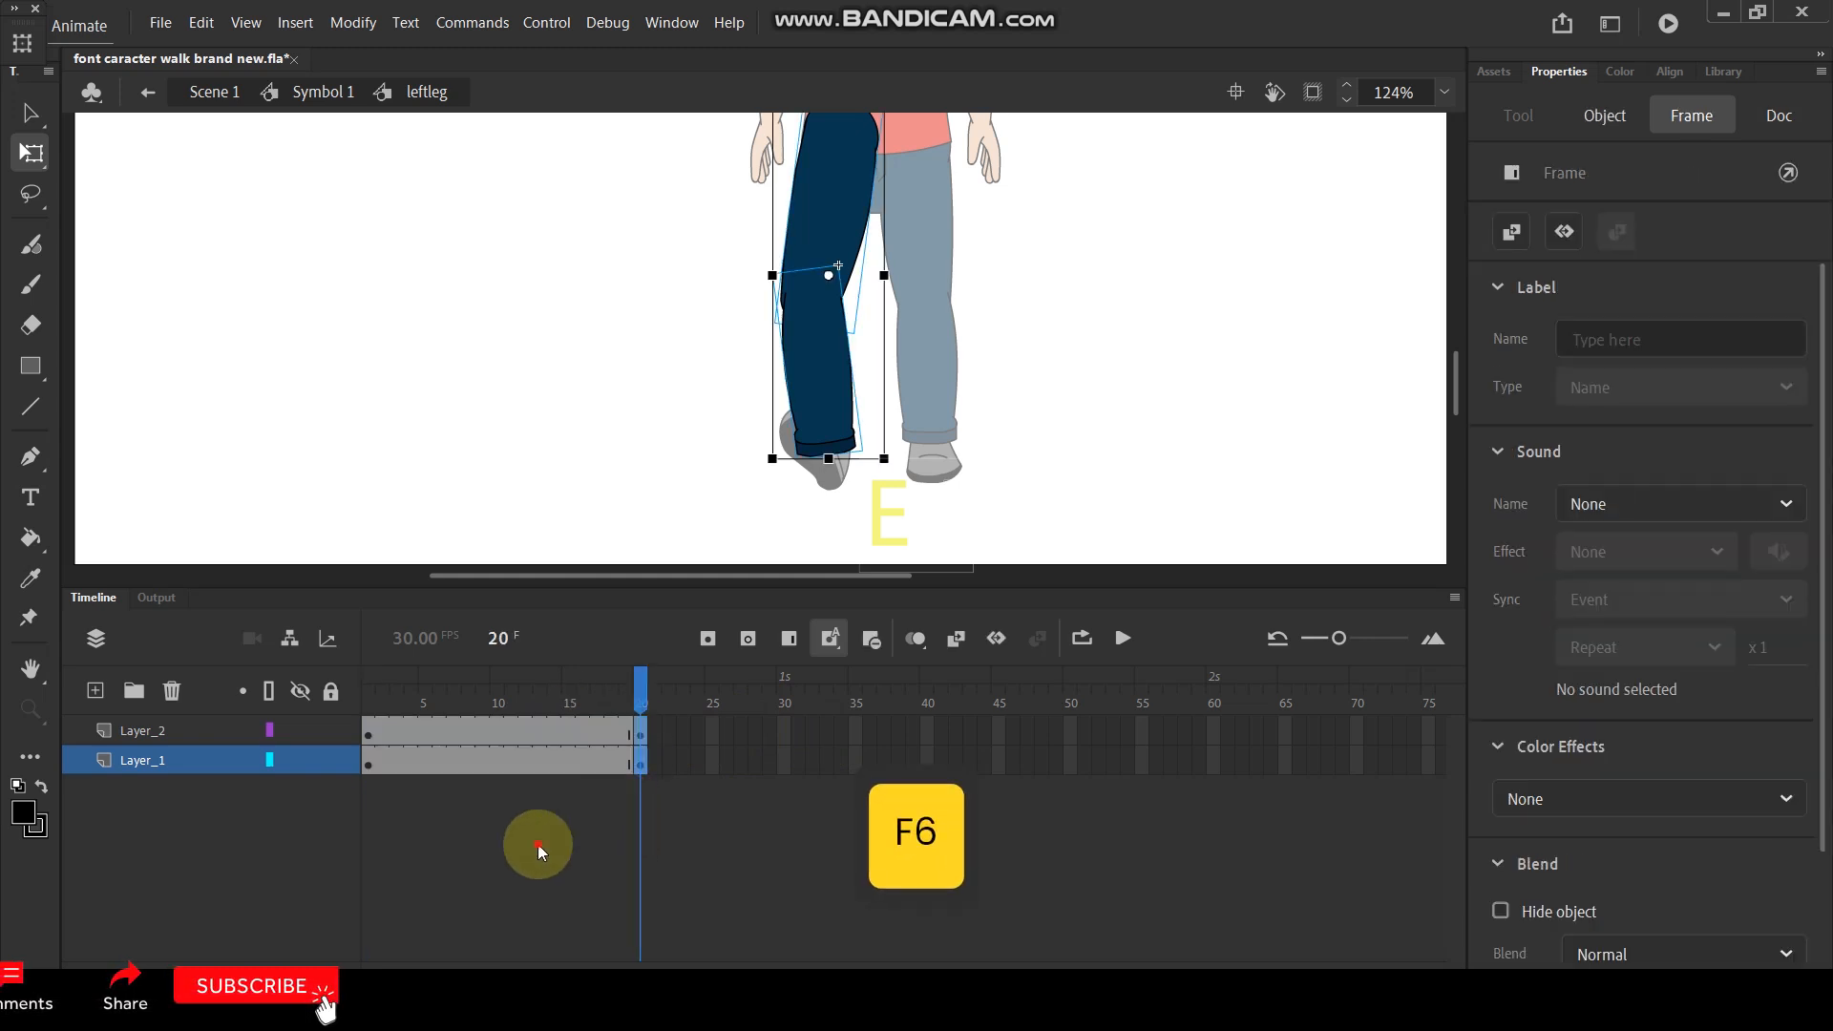
- Insert keyframes at frame 10 on both leg layers
click(495, 727)
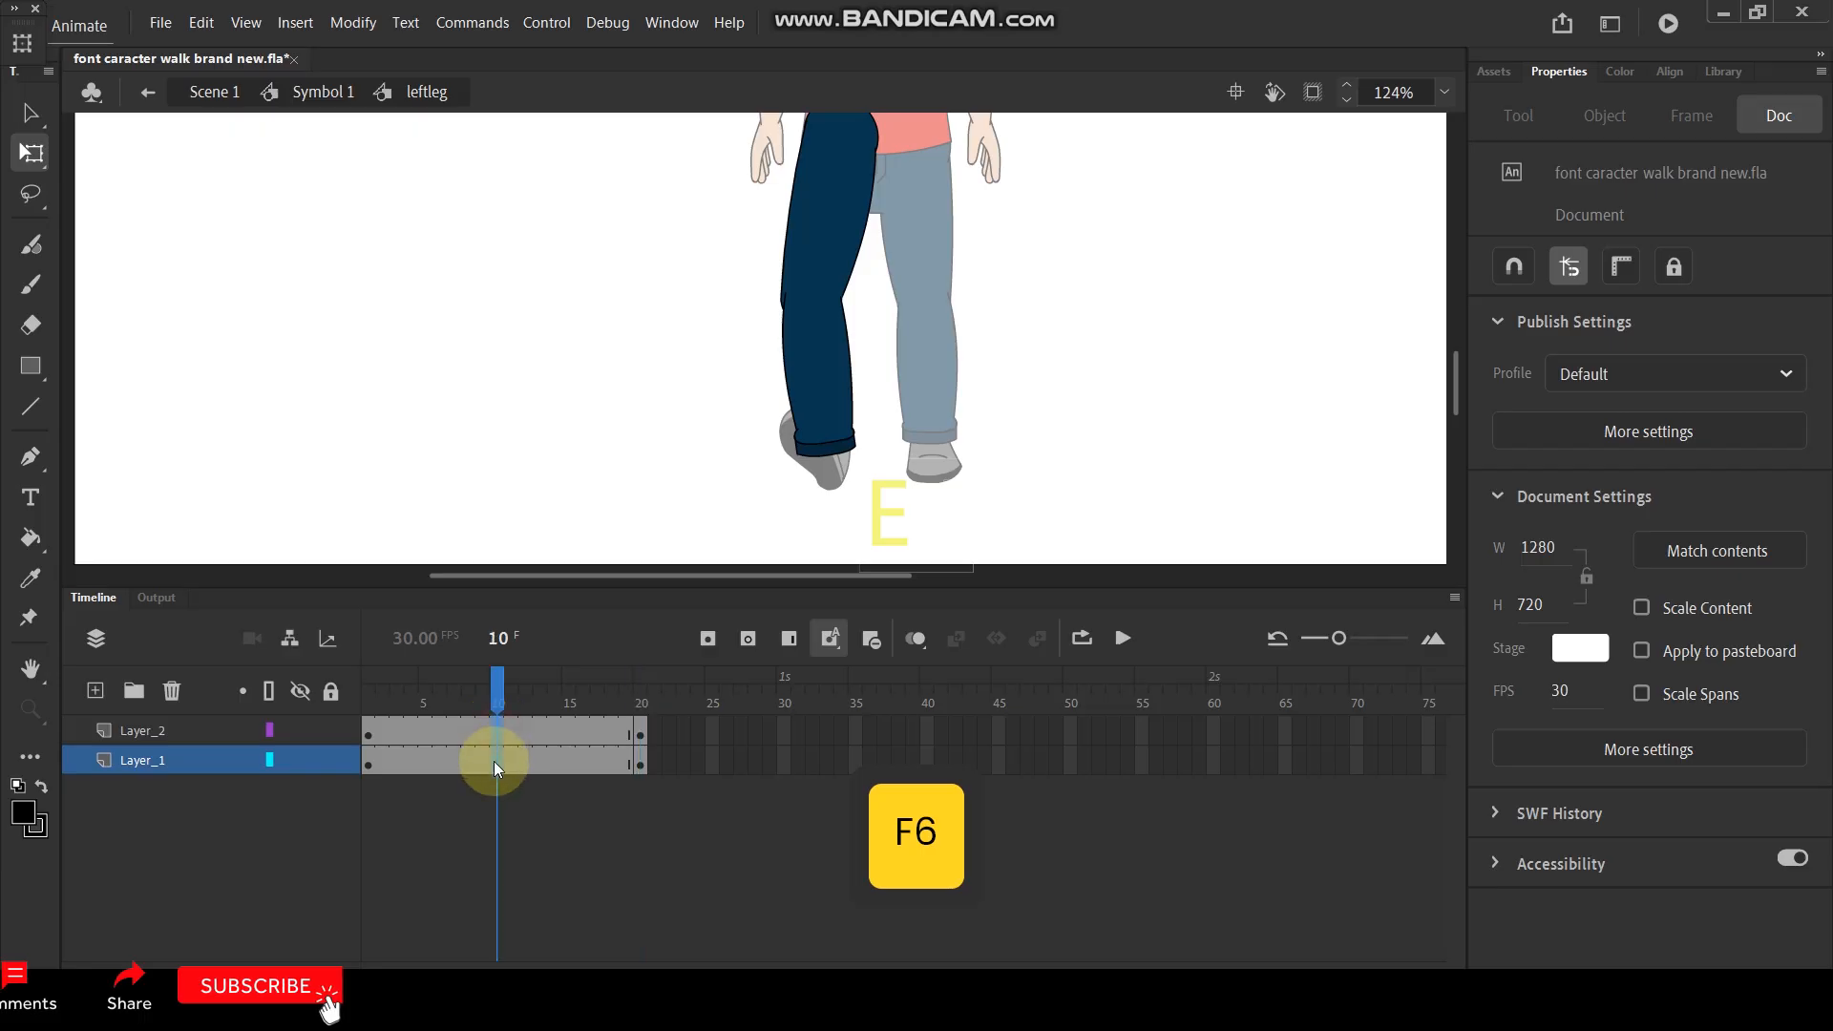
click(494, 759)
key(F6)
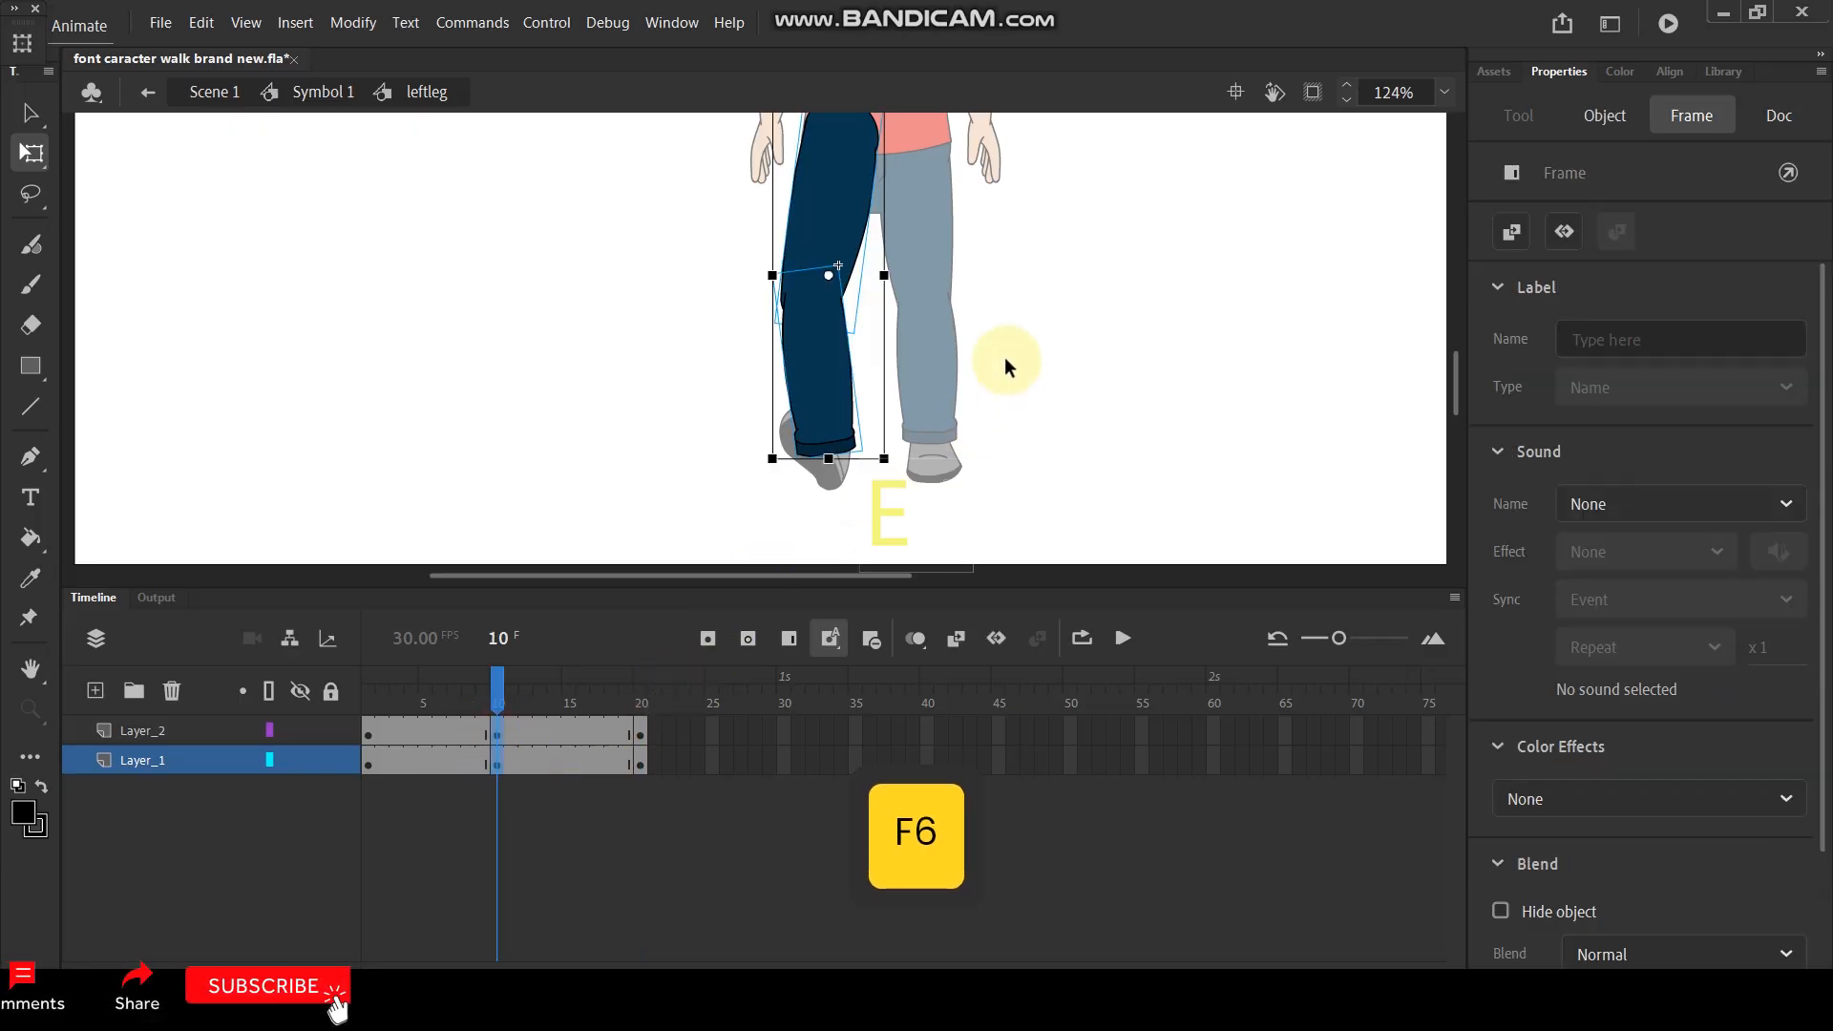
mouse_move(493, 679)
mouse_down()
mouse_move(401, 692)
mouse_move(499, 696)
mouse_up()
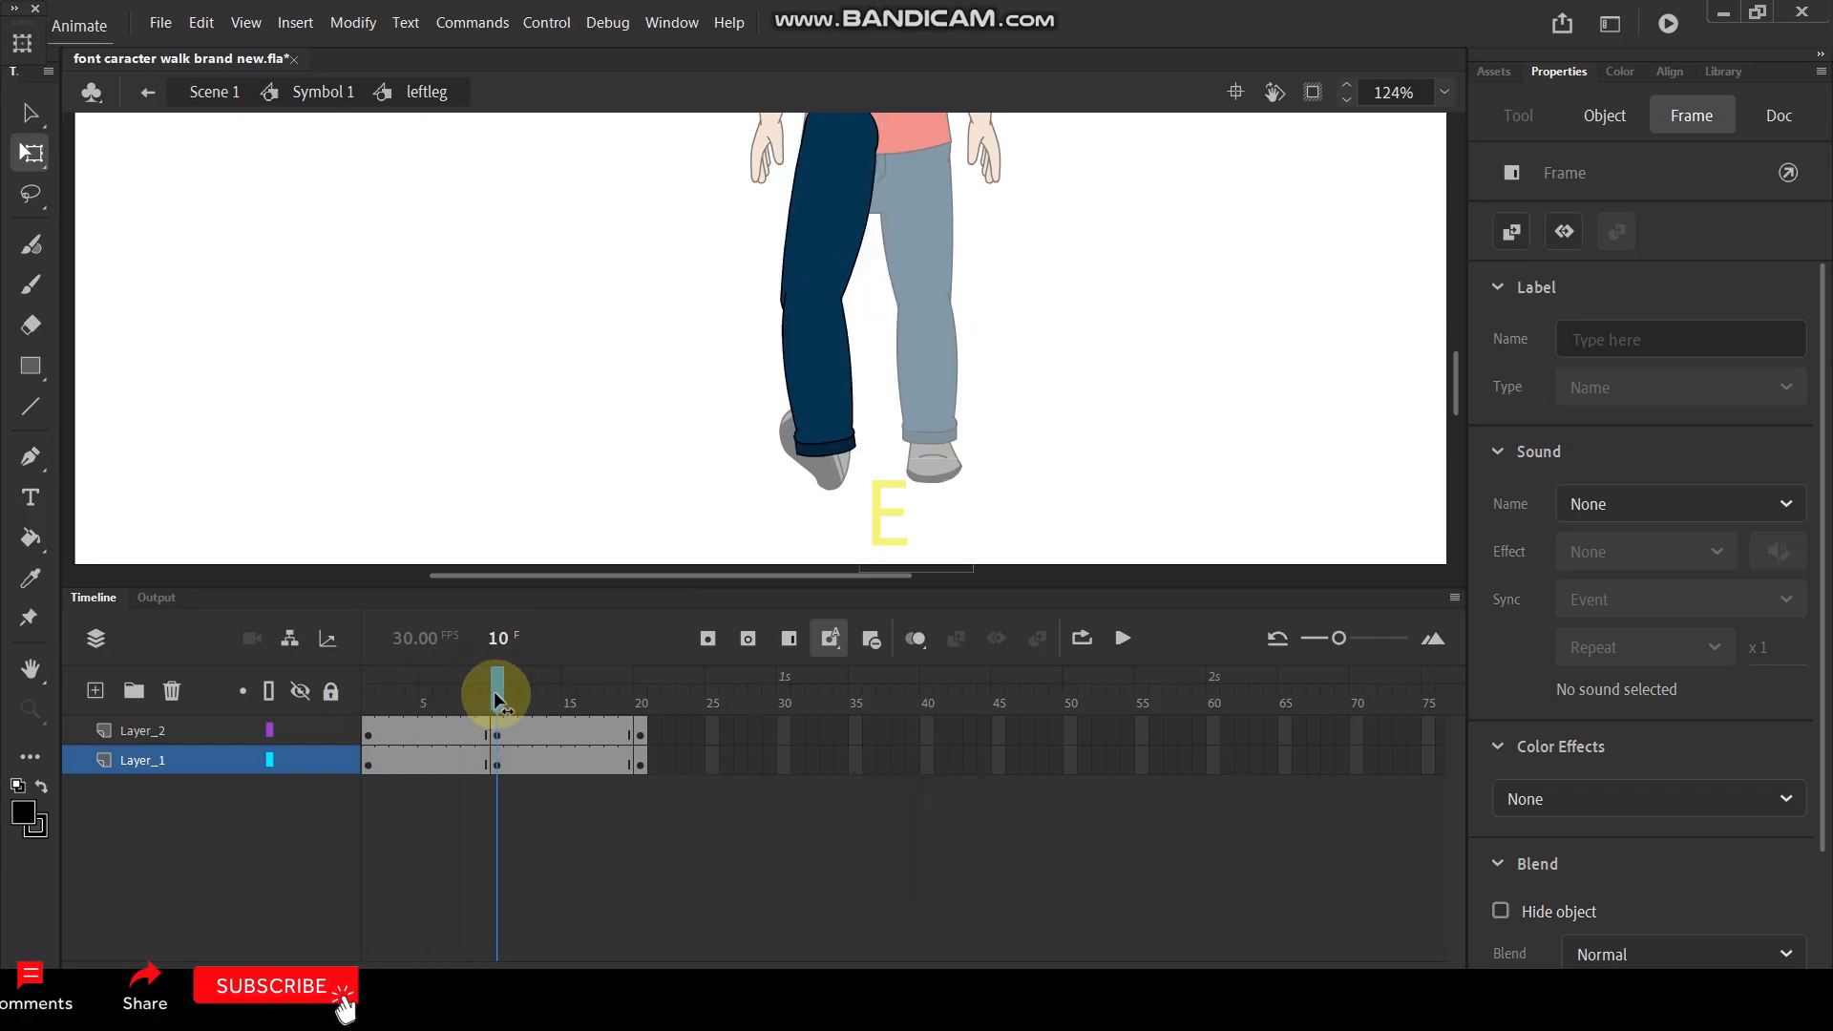
- Try scaling only the upper leg to 90% on frame 10, and undo it
click(847, 359)
click(827, 397)
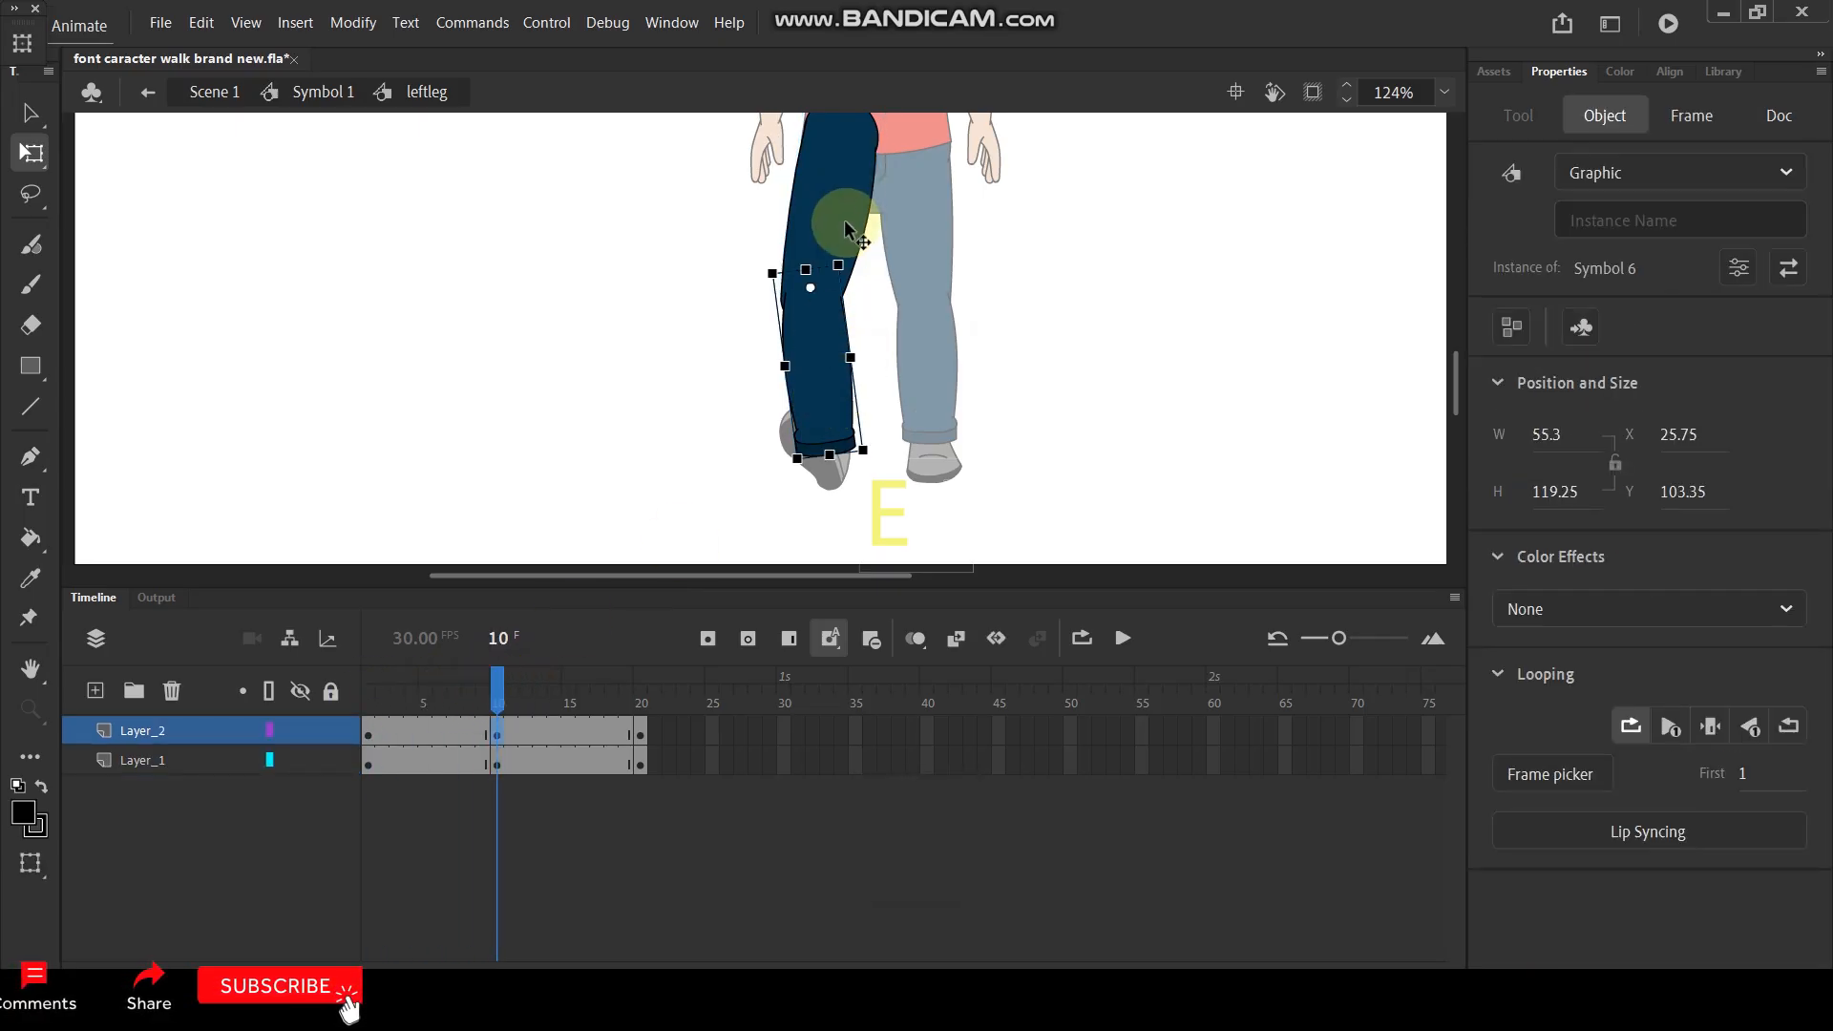
click(818, 226)
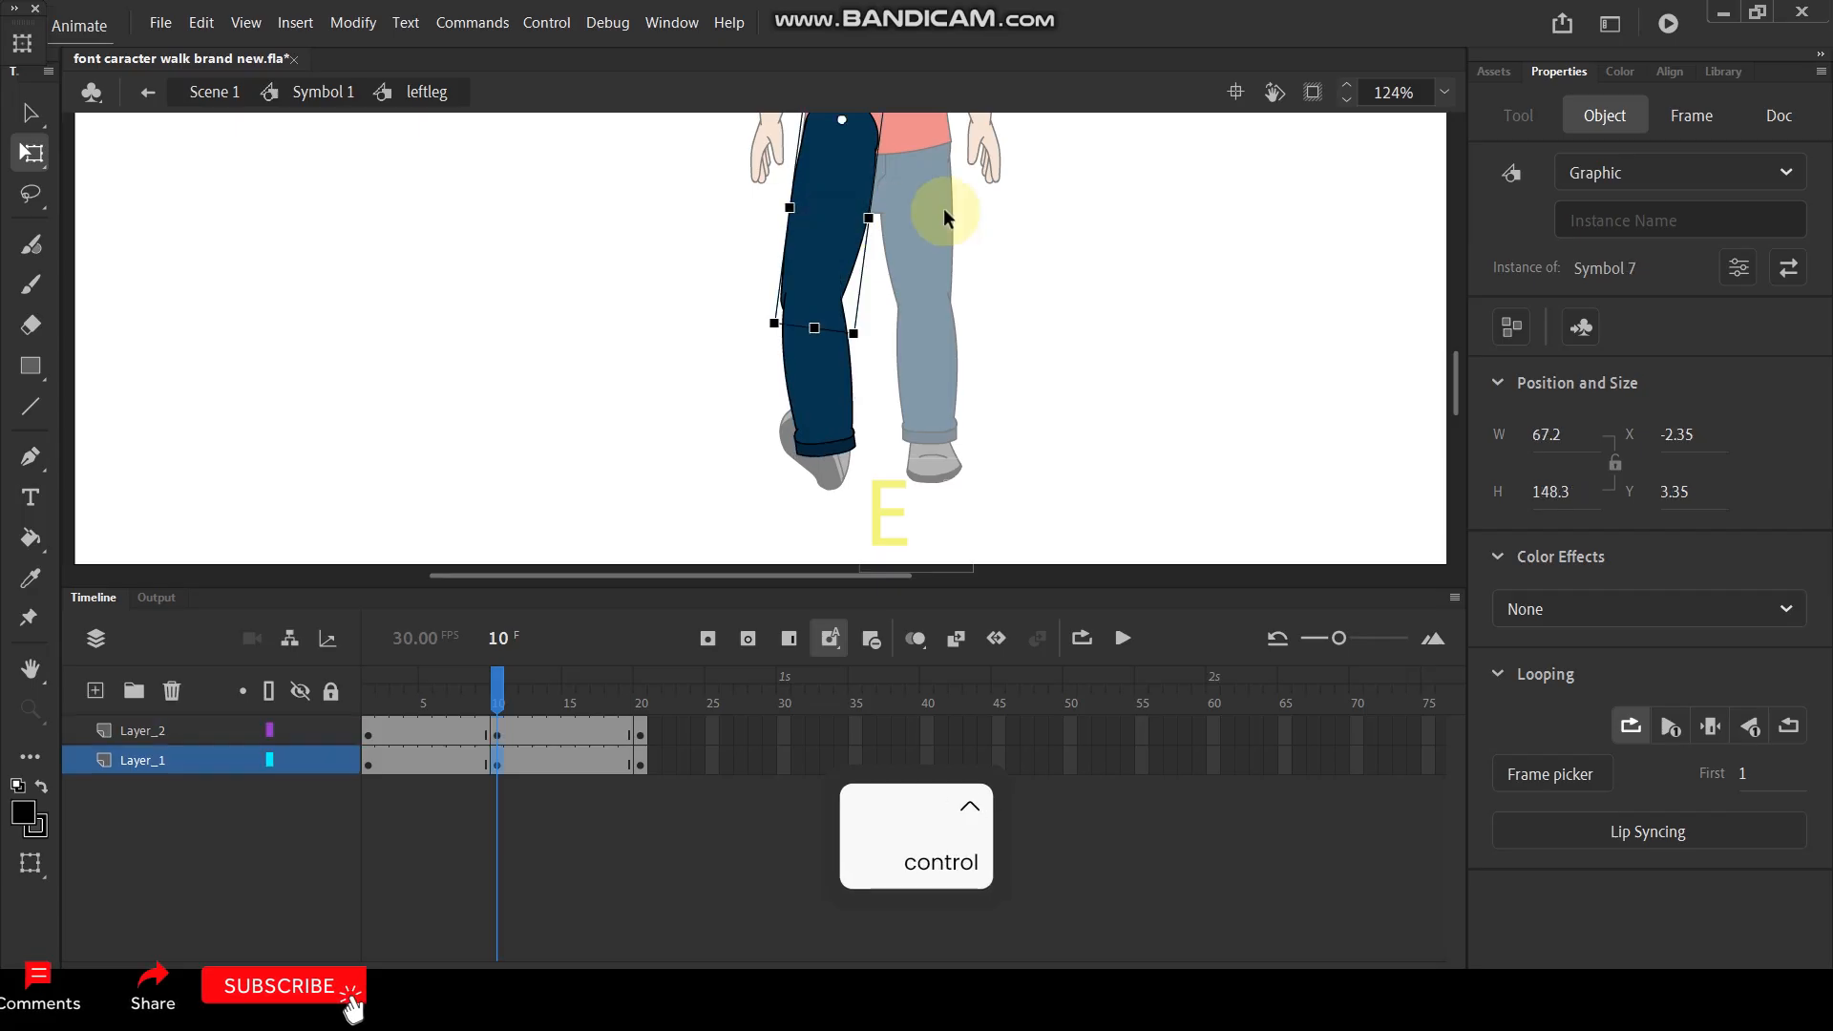
key(ctrl+alt+s)
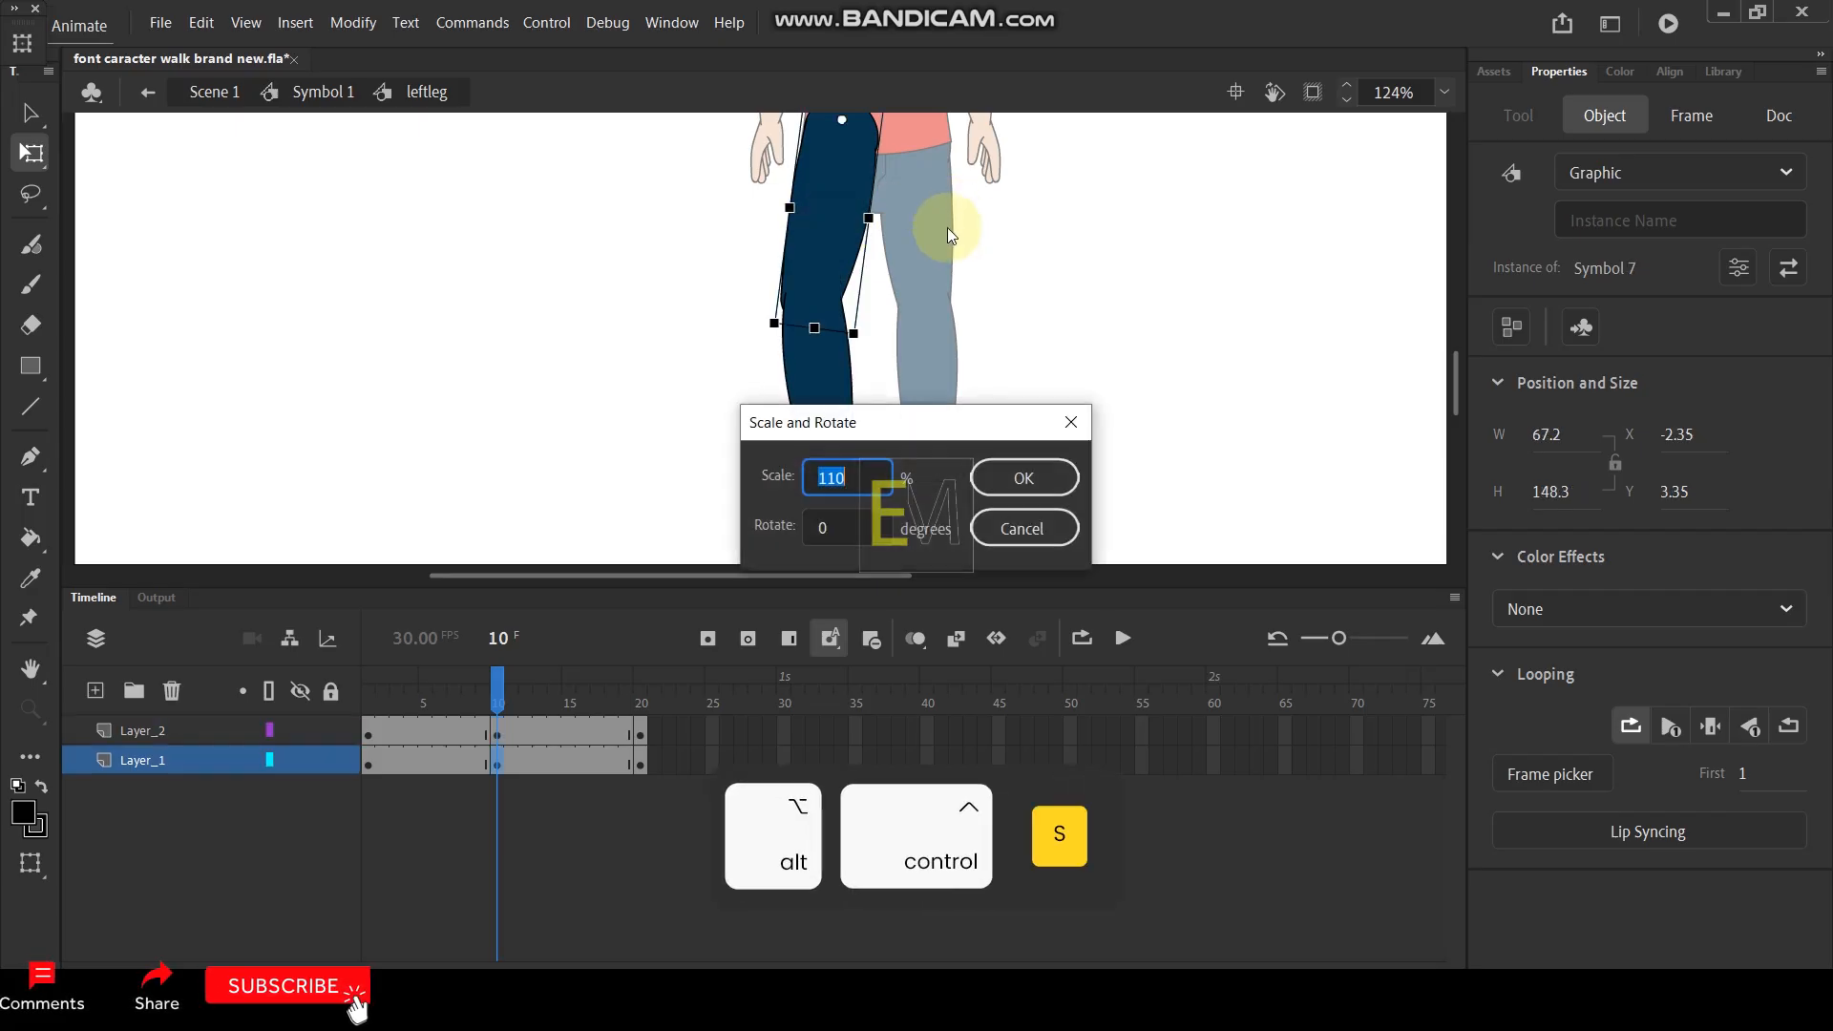
text(90)
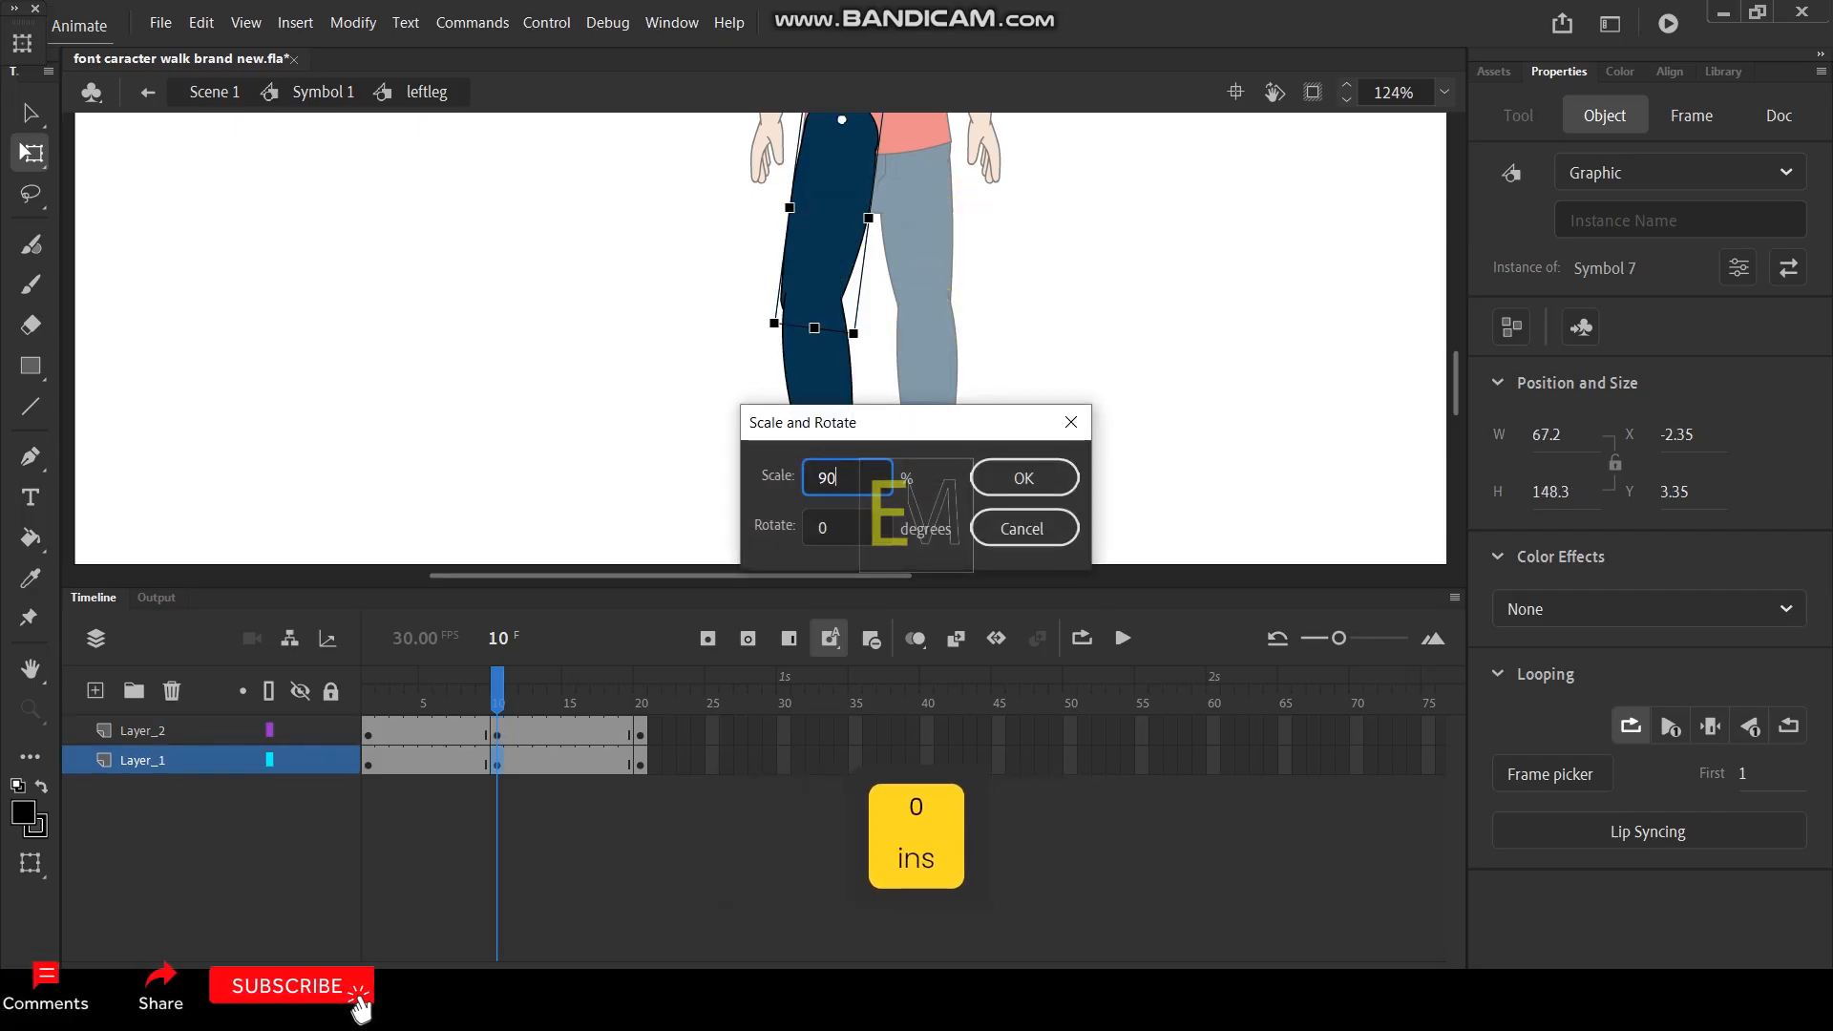
key(Return)
key(ctrl+z)
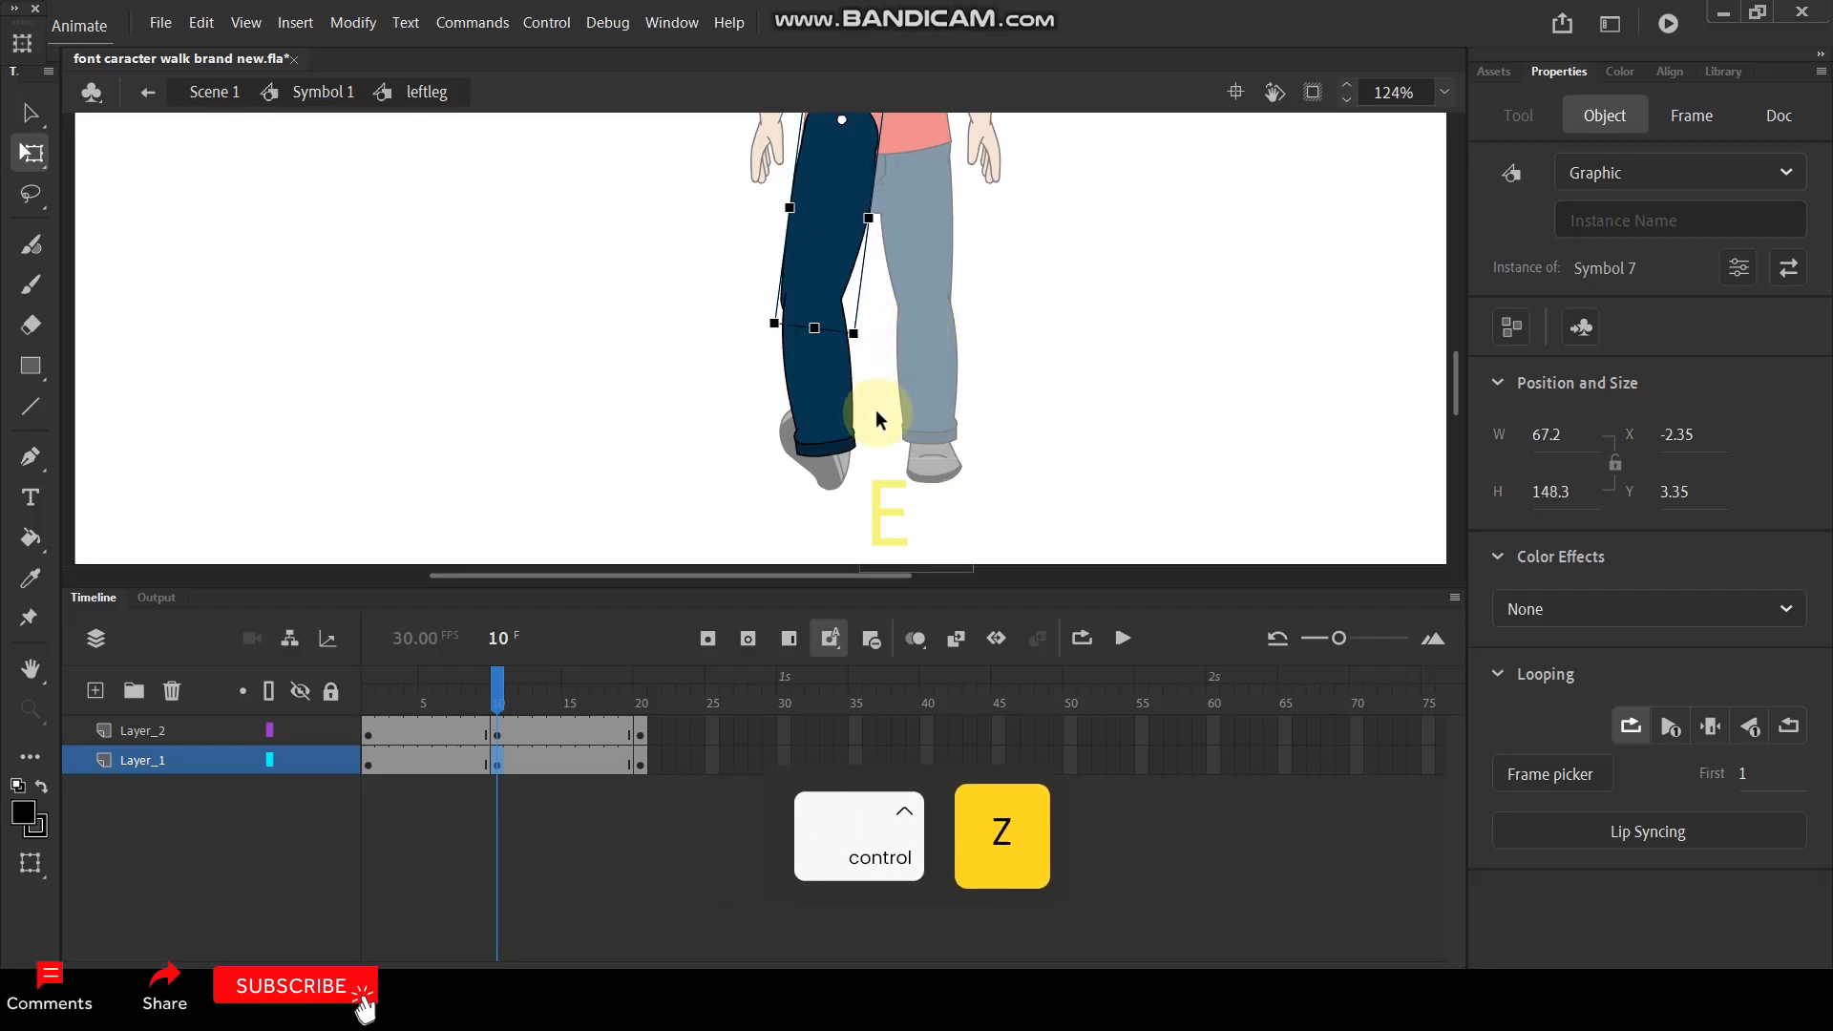
- Scale the upper and lower leg together to 90% on frame 10
shift+click(829, 409)
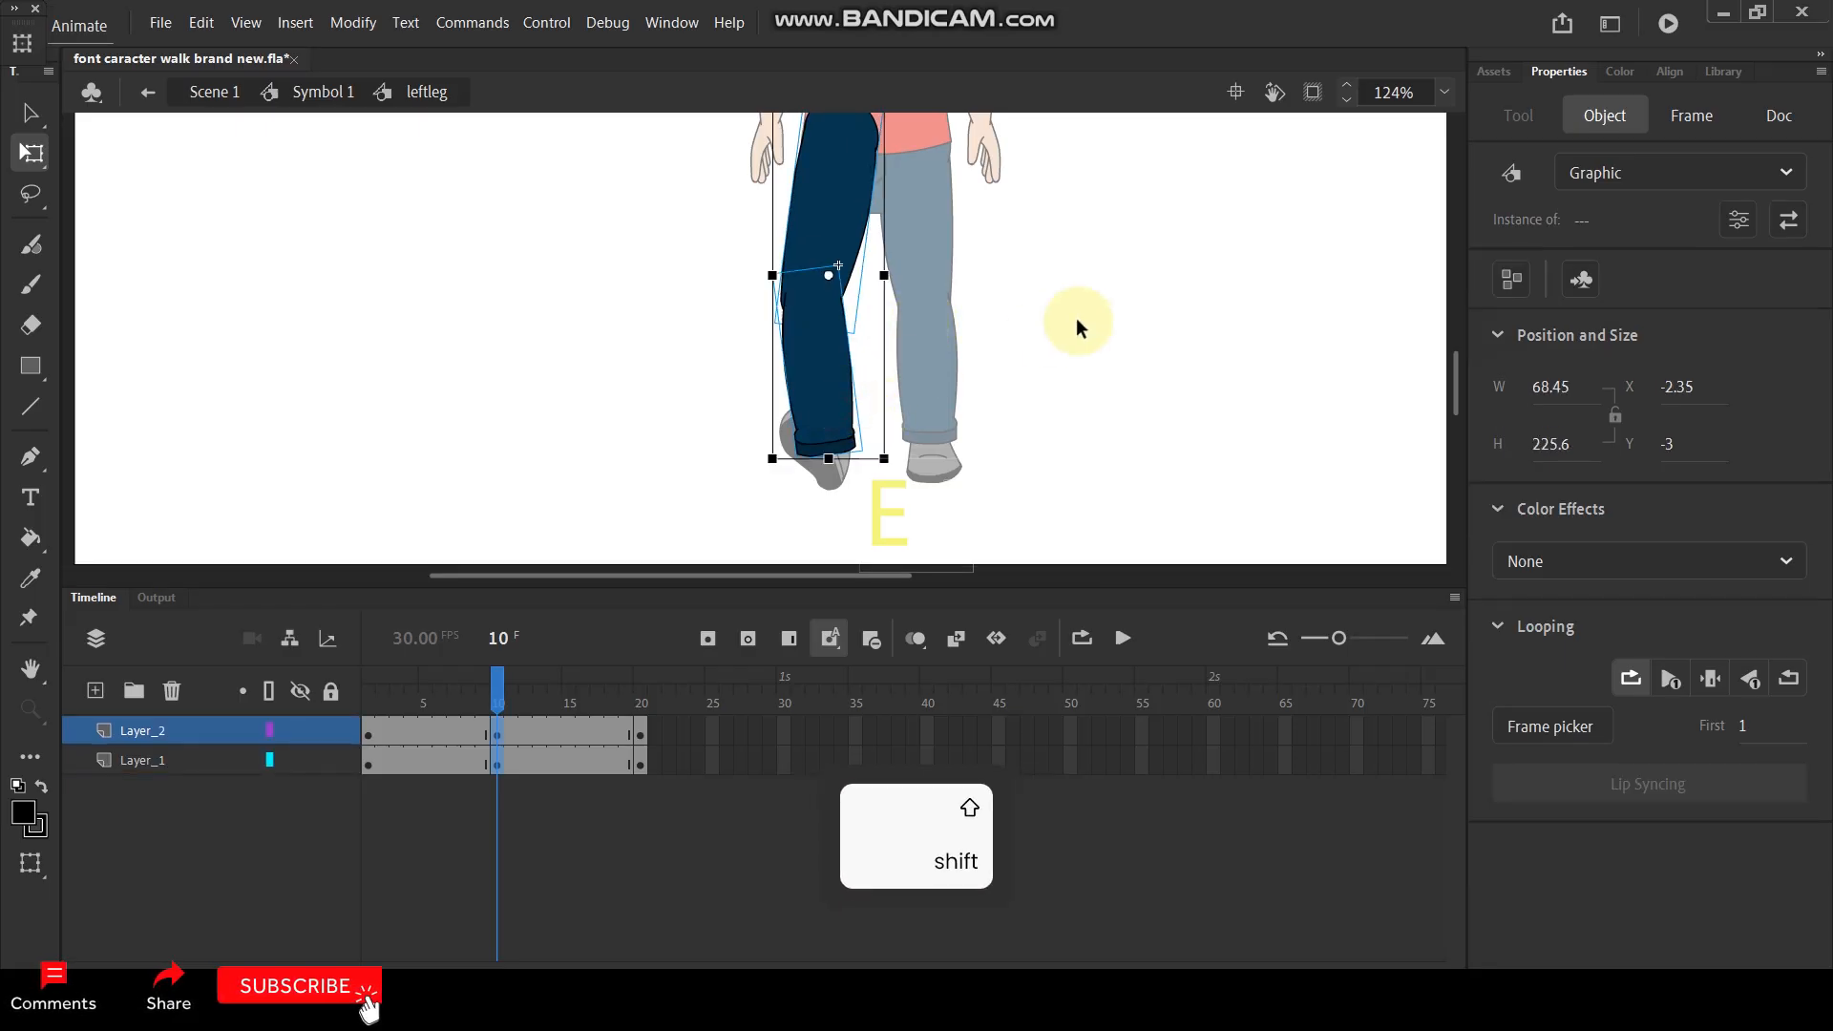
key(ctrl+alt+s)
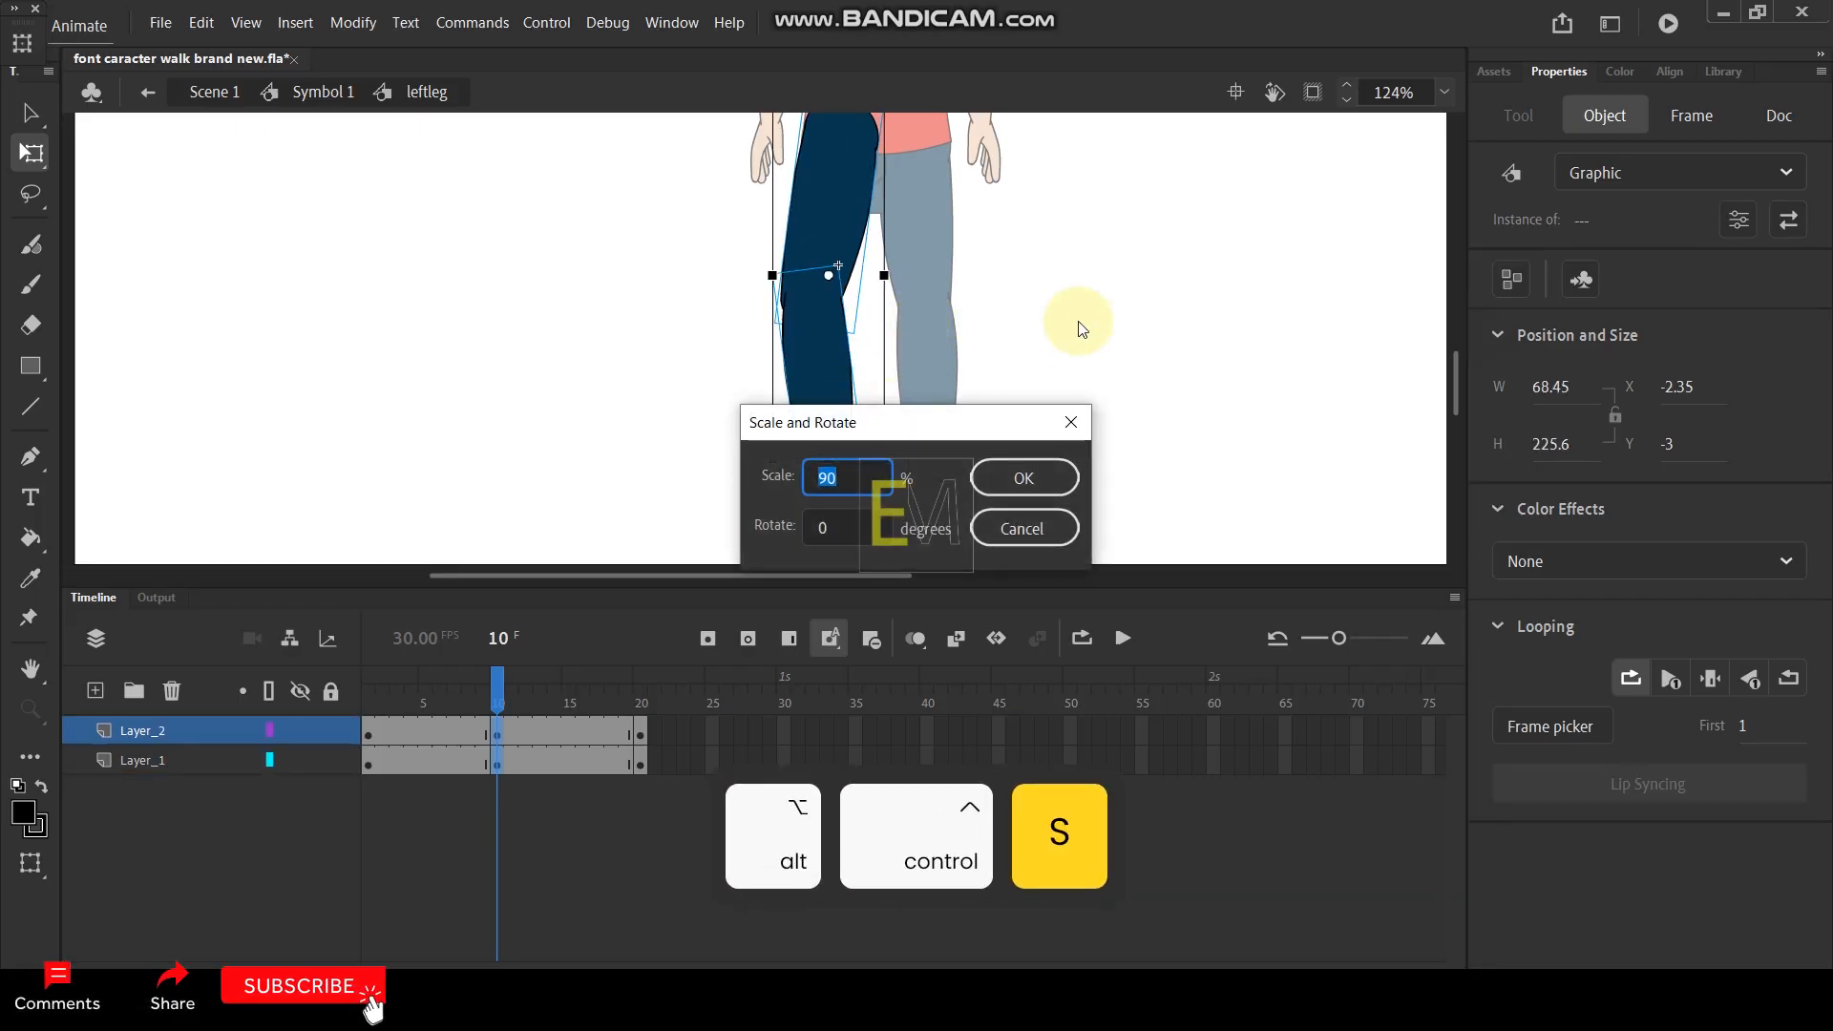
key(Return)
click(611, 343)
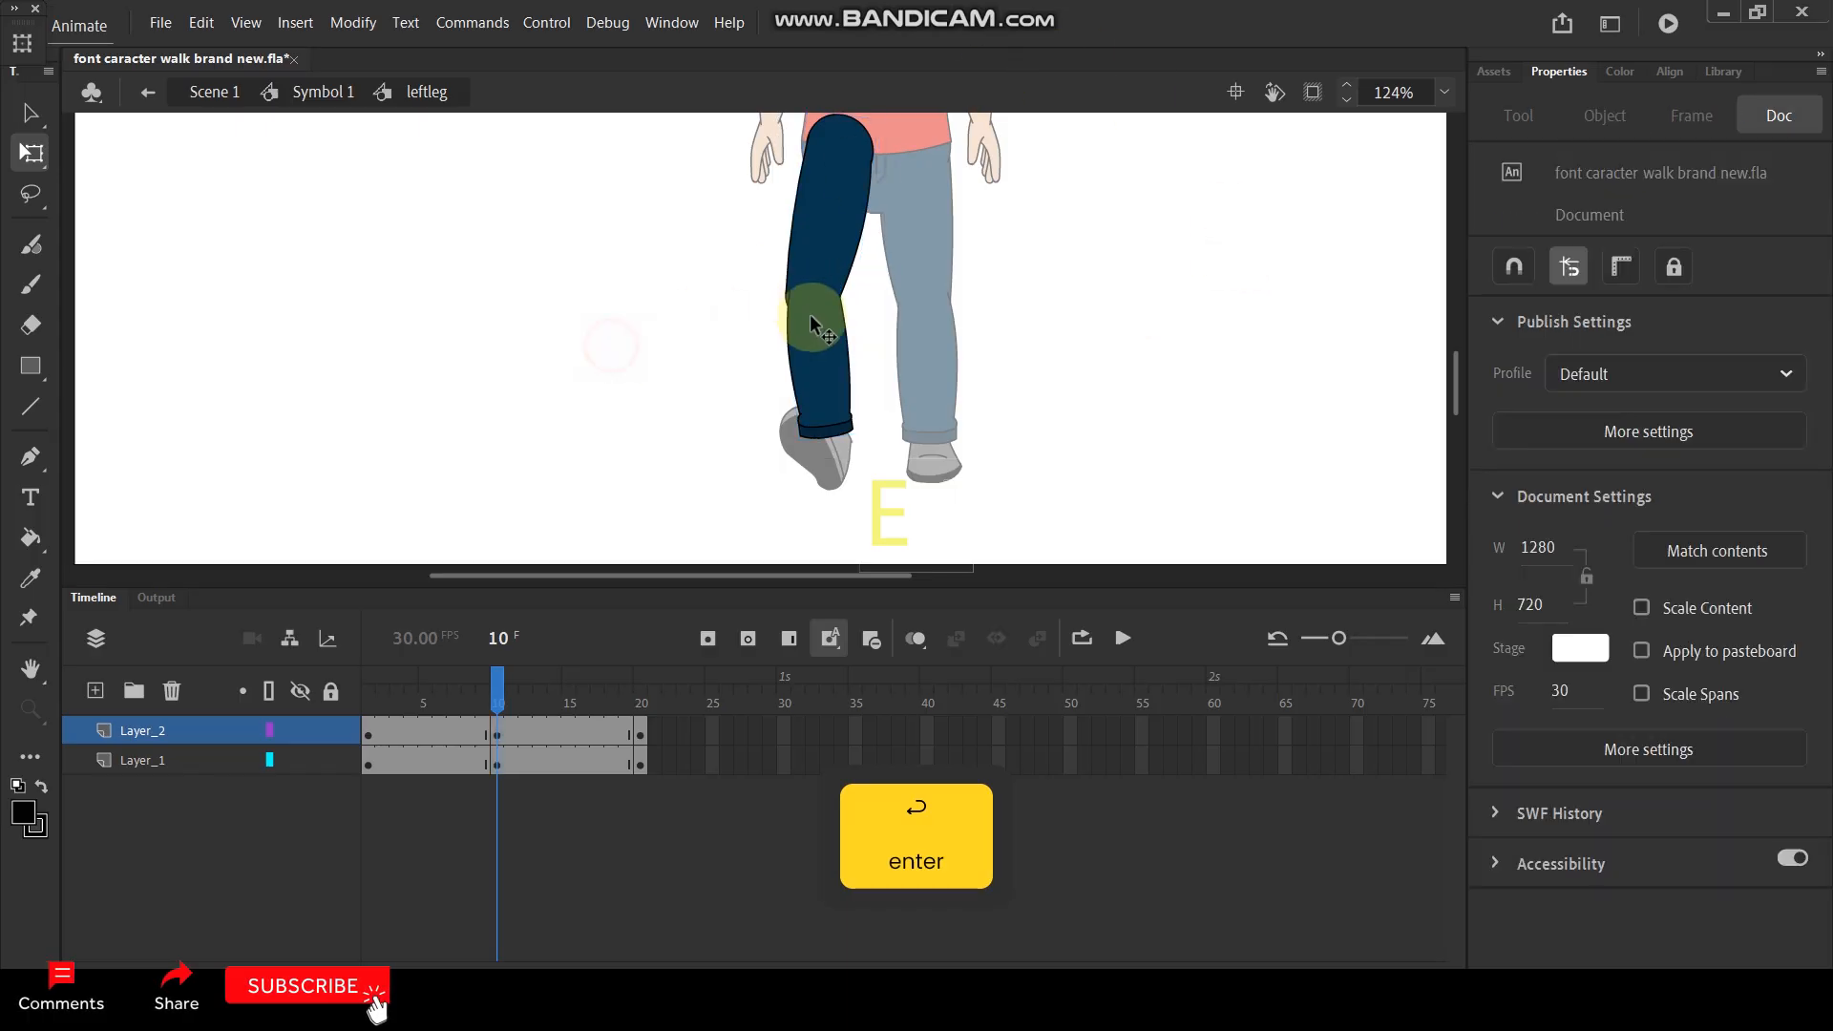
- On frame 10, rotate the whole leg inward about the hip and turn the lower leg back outward about the knee
click(824, 406)
shift+click(826, 224)
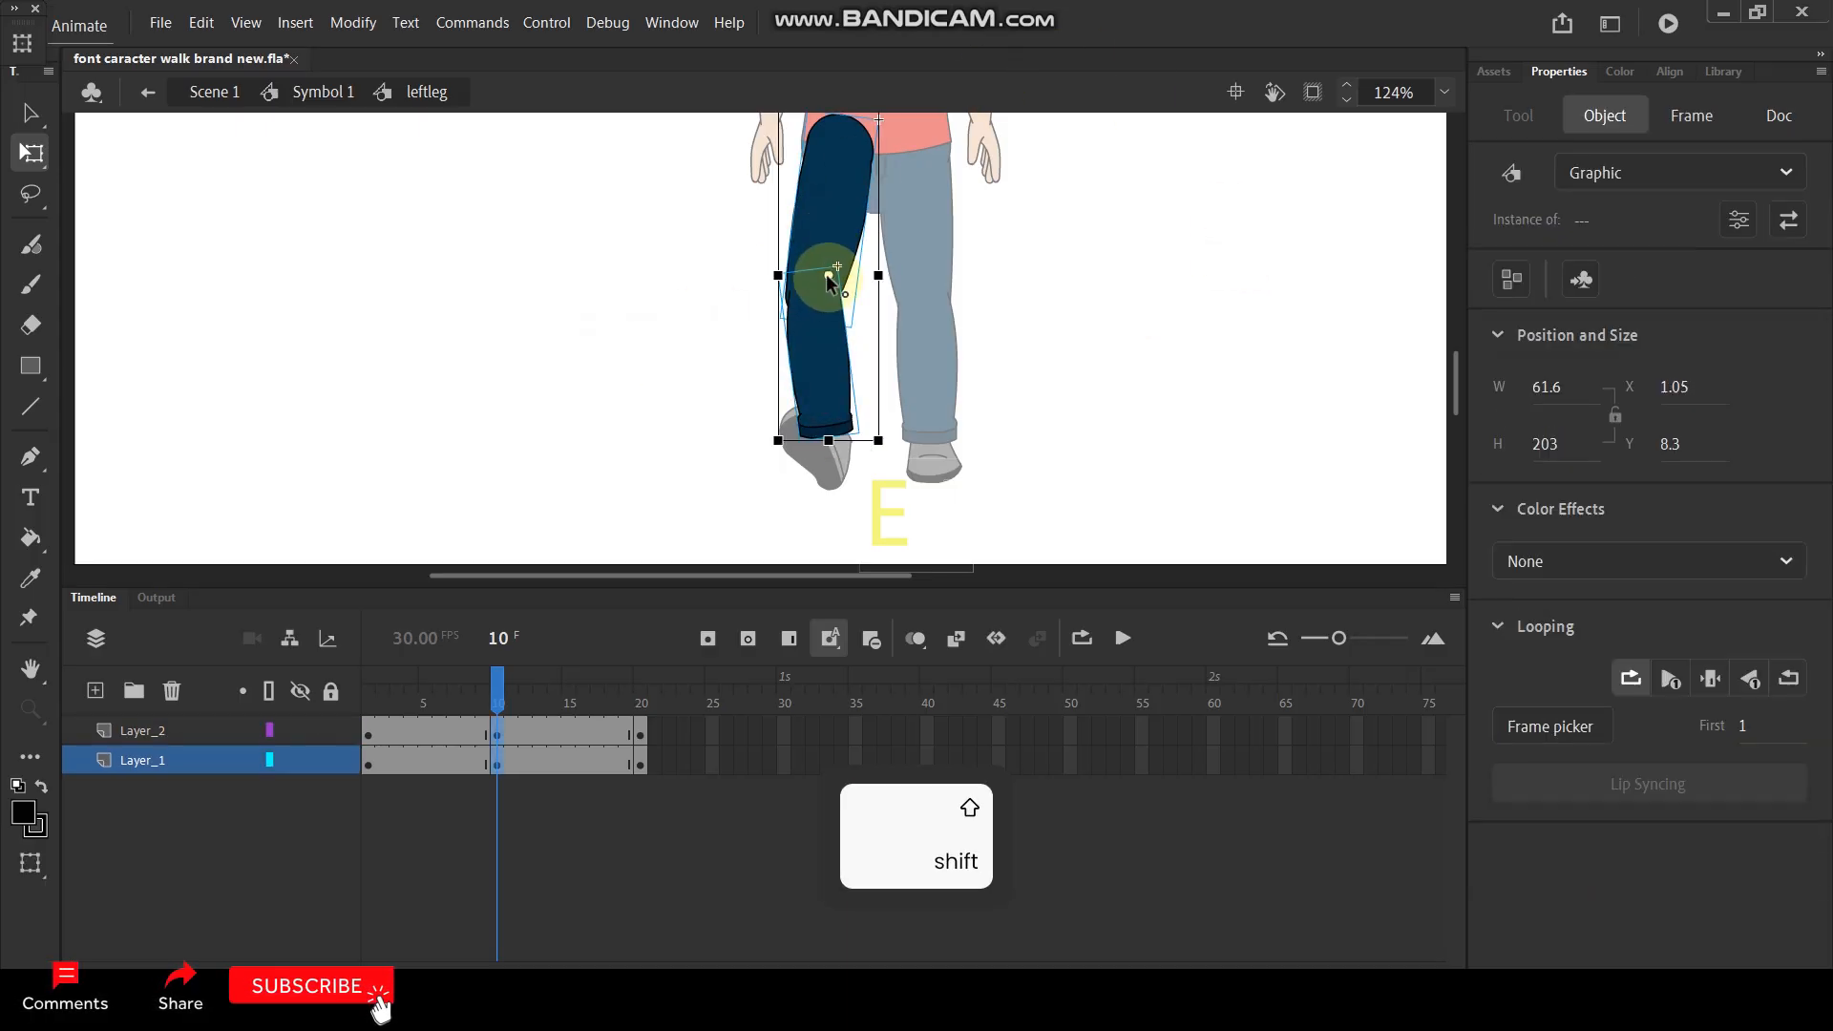
drag(829, 275, 828, 158)
mouse_move(873, 461)
mouse_down()
mouse_move(912, 467)
mouse_move(897, 462)
mouse_up()
click(1028, 405)
click(836, 404)
drag(886, 445, 847, 410)
- Swing the frame 10 leg further toward the other leg from the hip and readjust the lower leg's angle at the knee
click(828, 273)
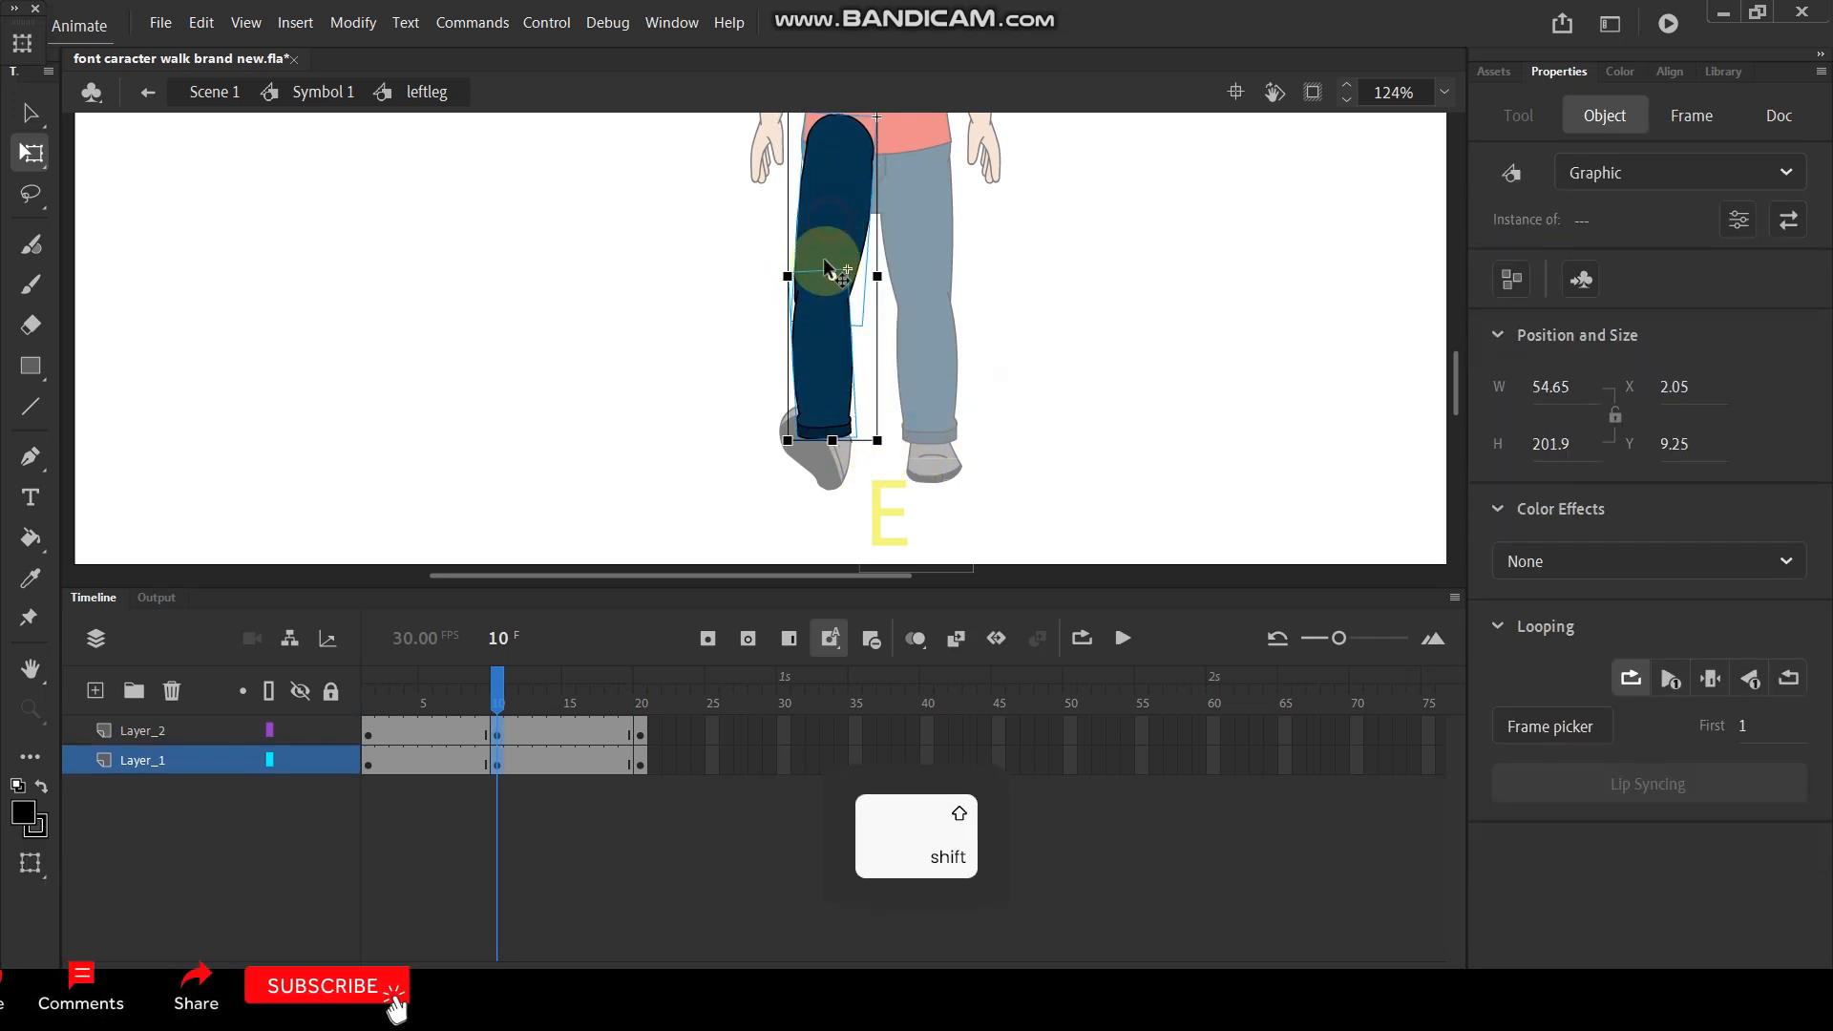
shift+click(826, 162)
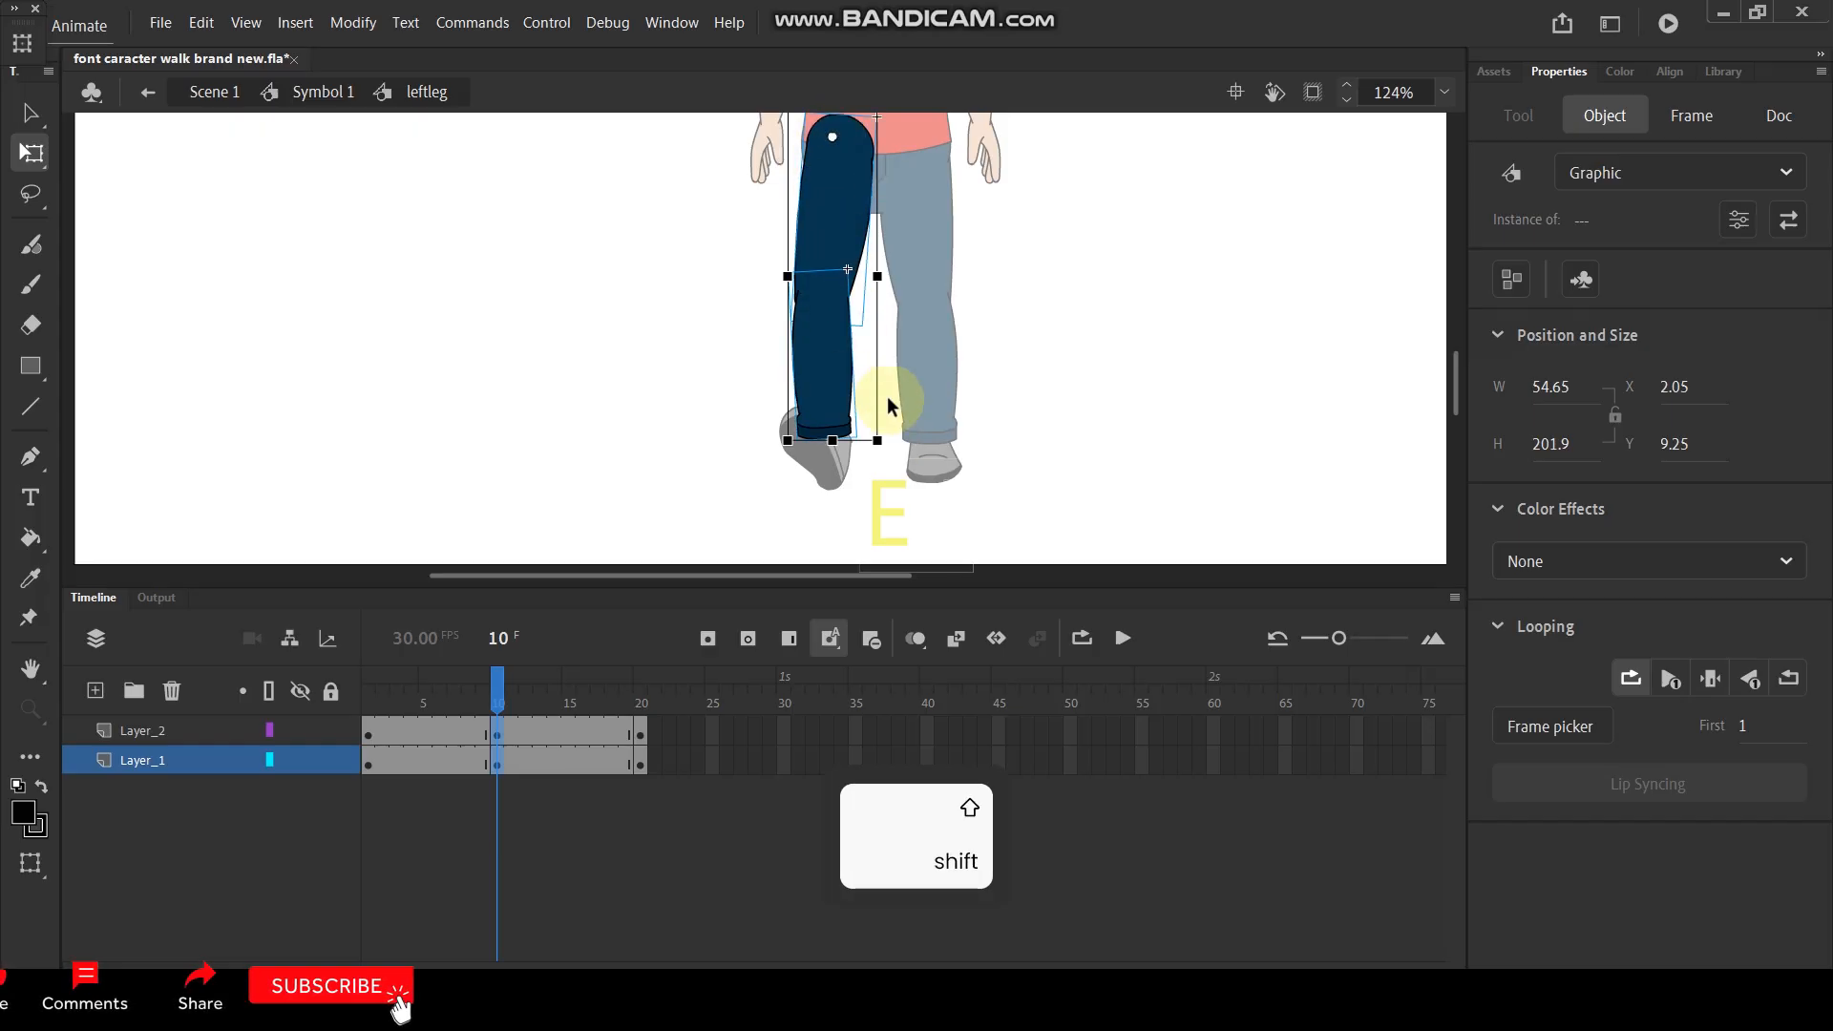
drag(878, 442, 902, 463)
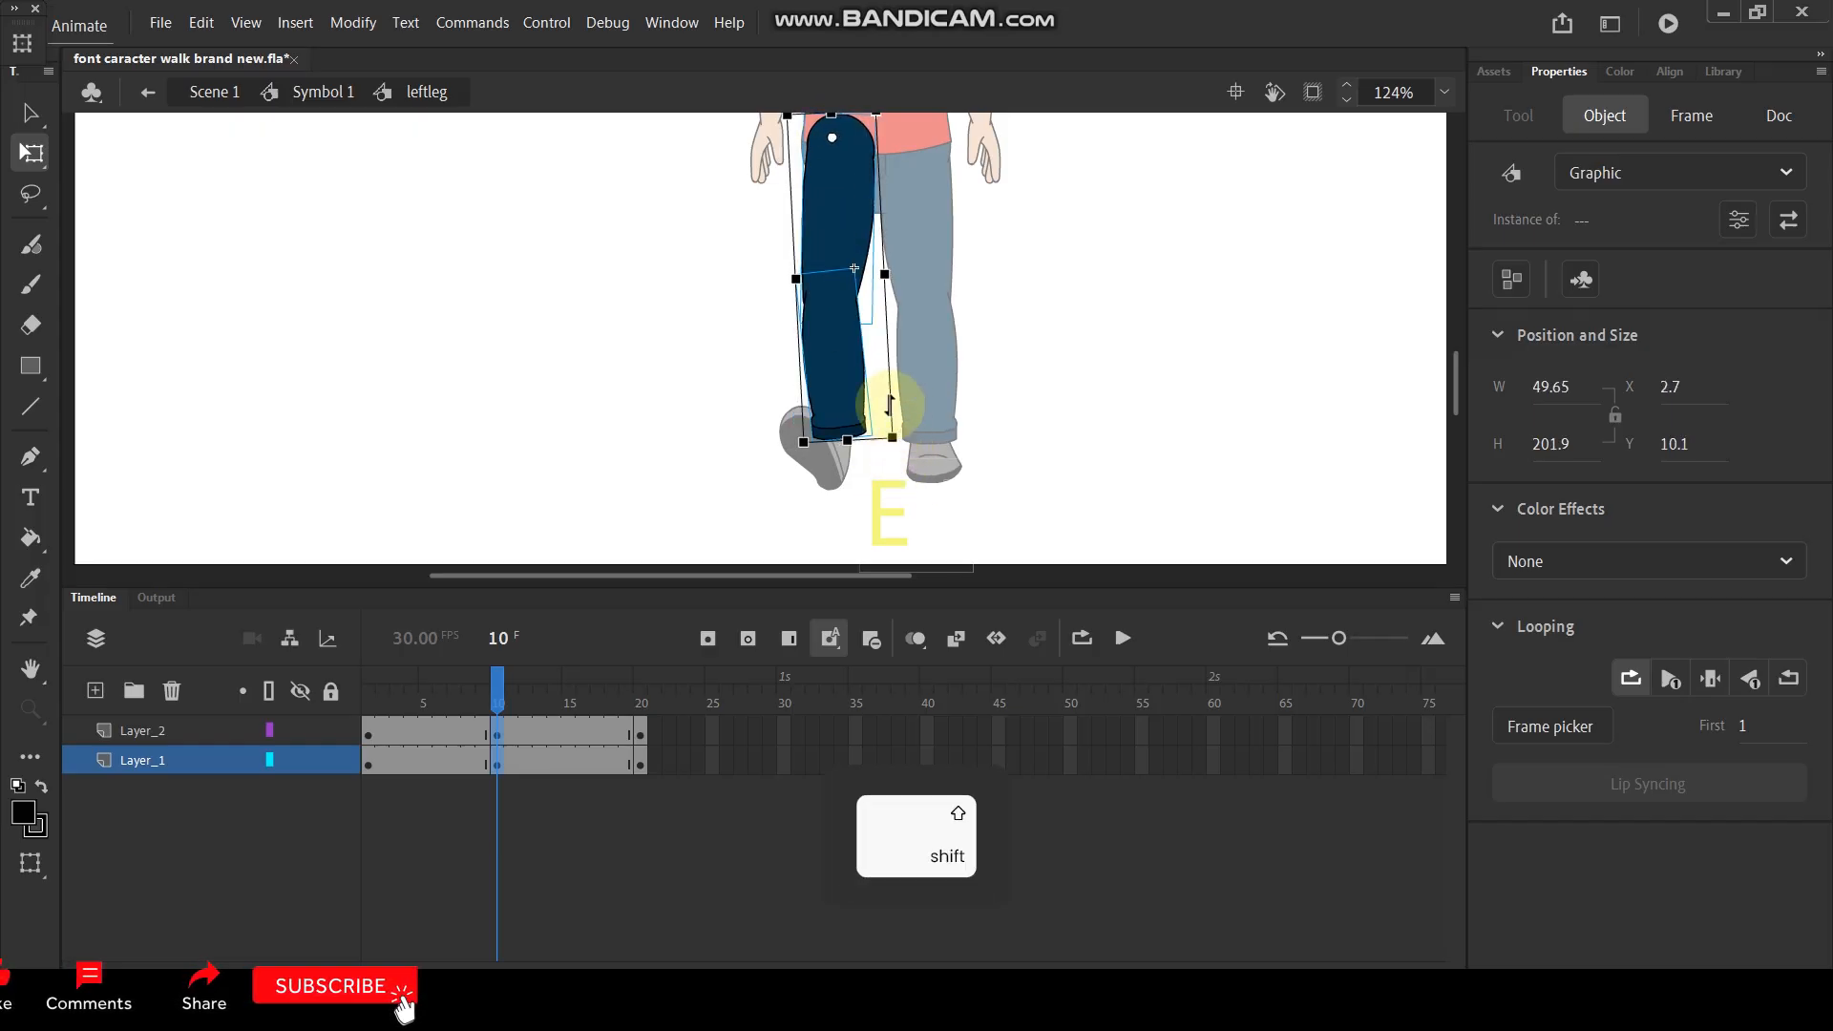
click(730, 381)
click(851, 405)
drag(877, 446, 868, 452)
click(1063, 347)
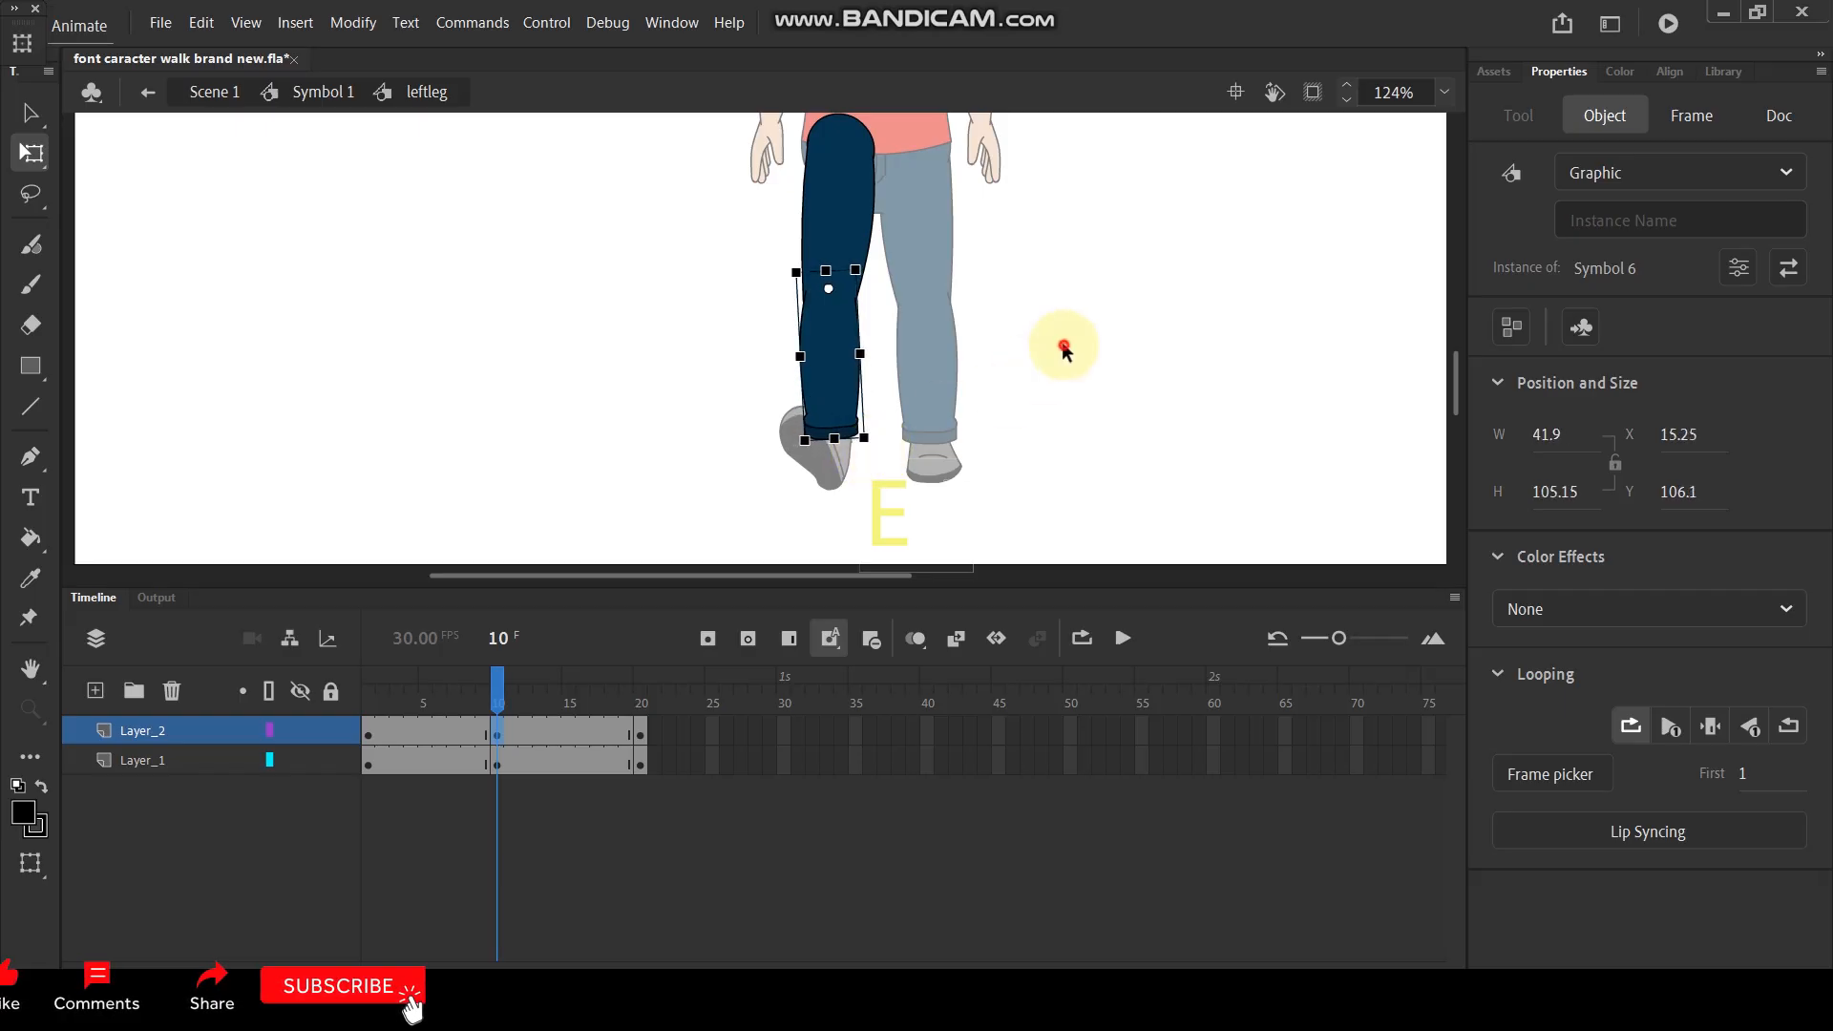
- Create classic tweens between all keyframes on both leg layers and preview the leg motion
drag(679, 731, 336, 760)
right_click(410, 731)
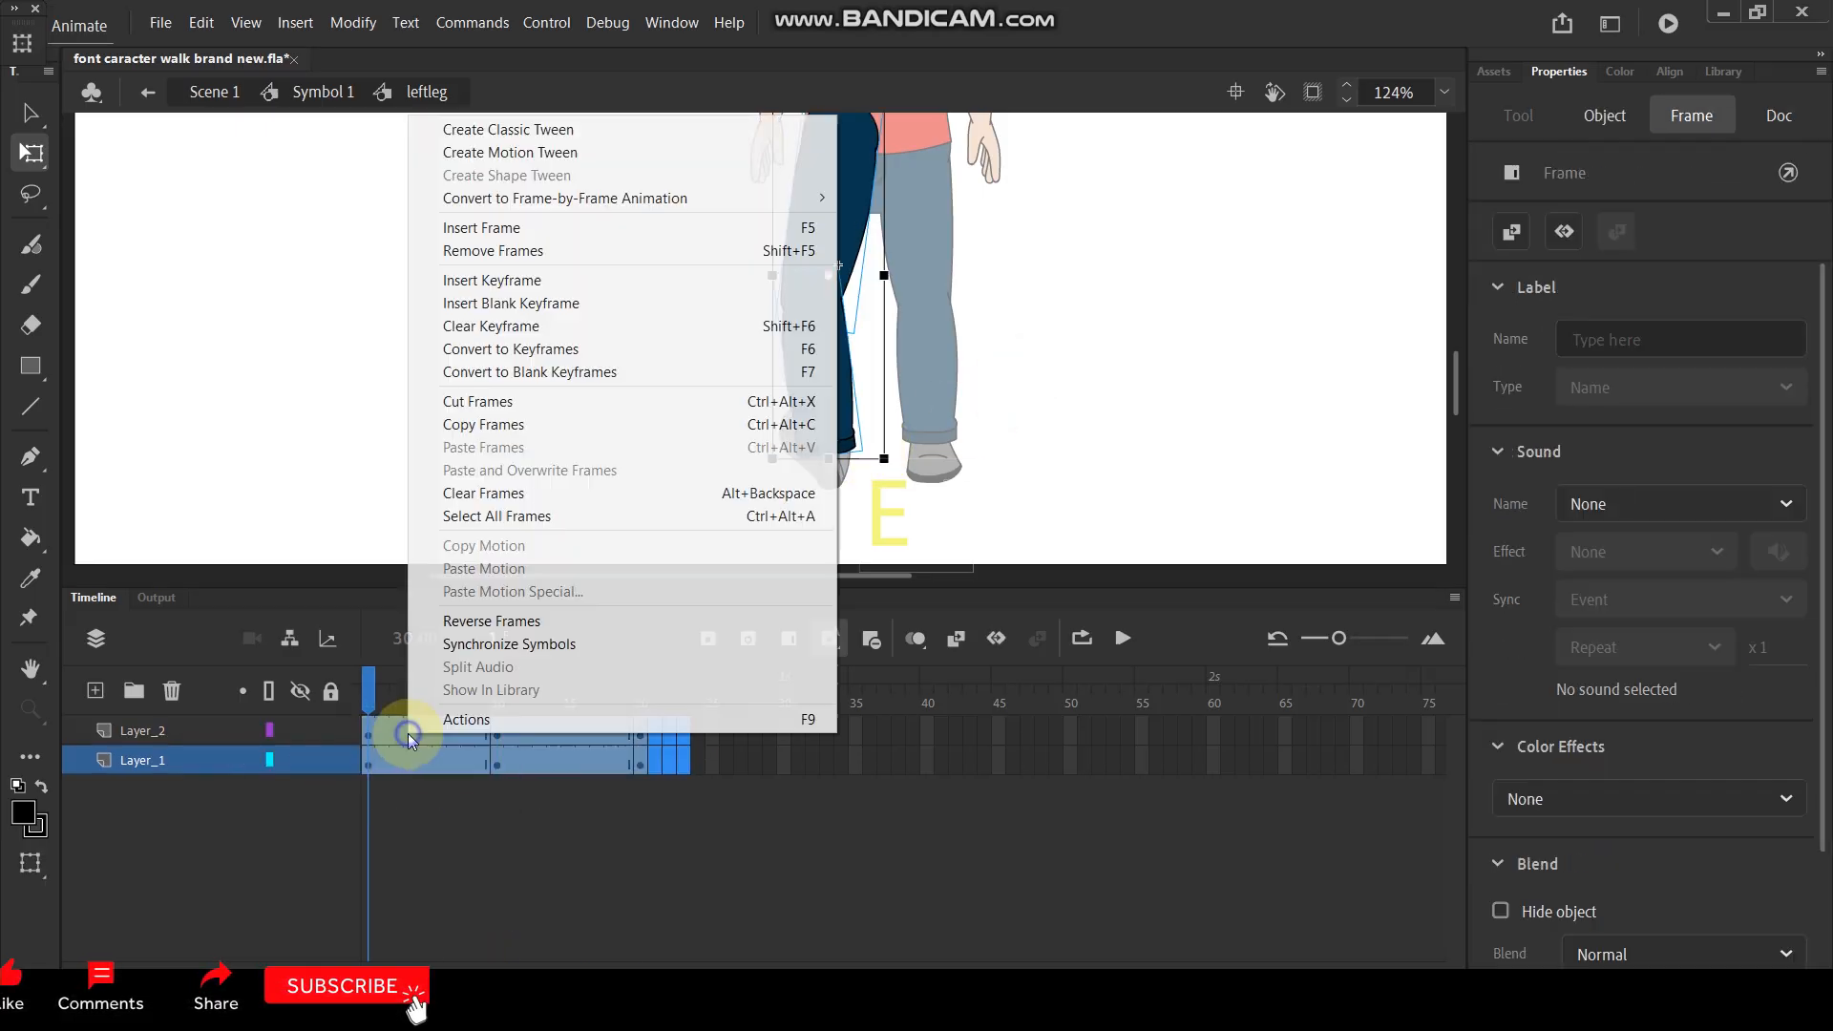
click(520, 134)
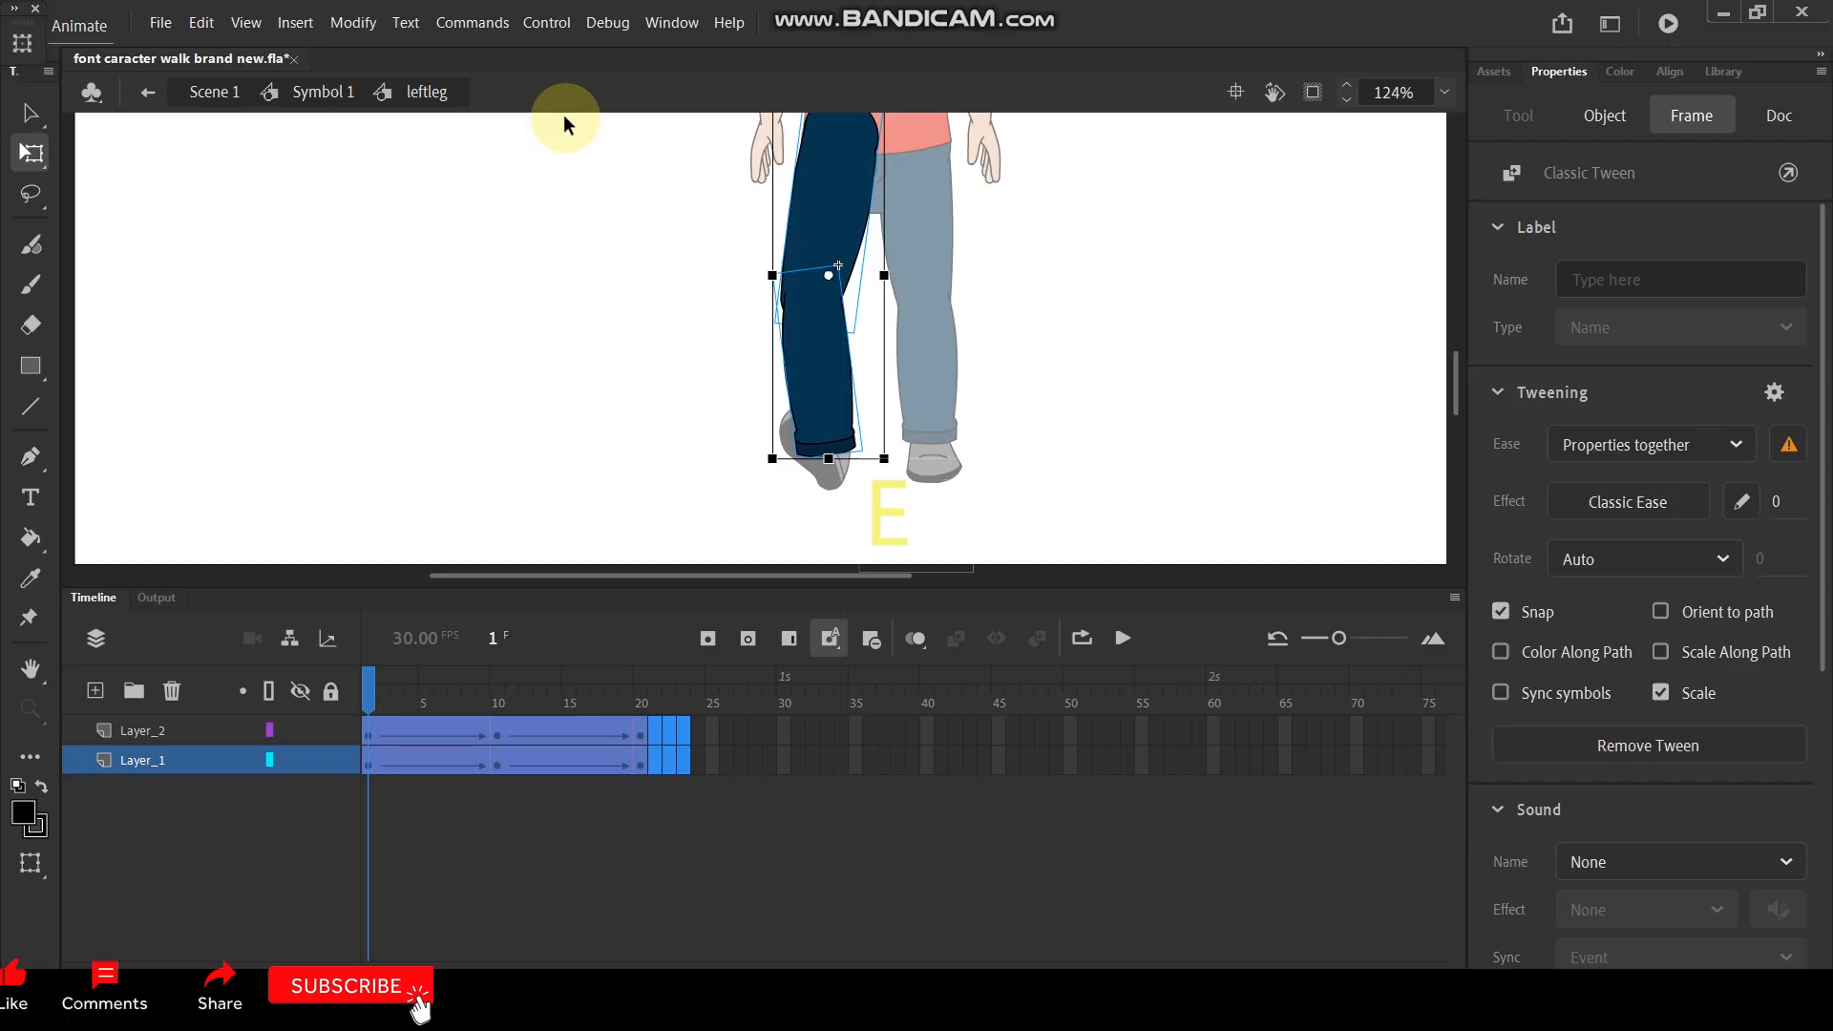
key(Return)
key(Return)
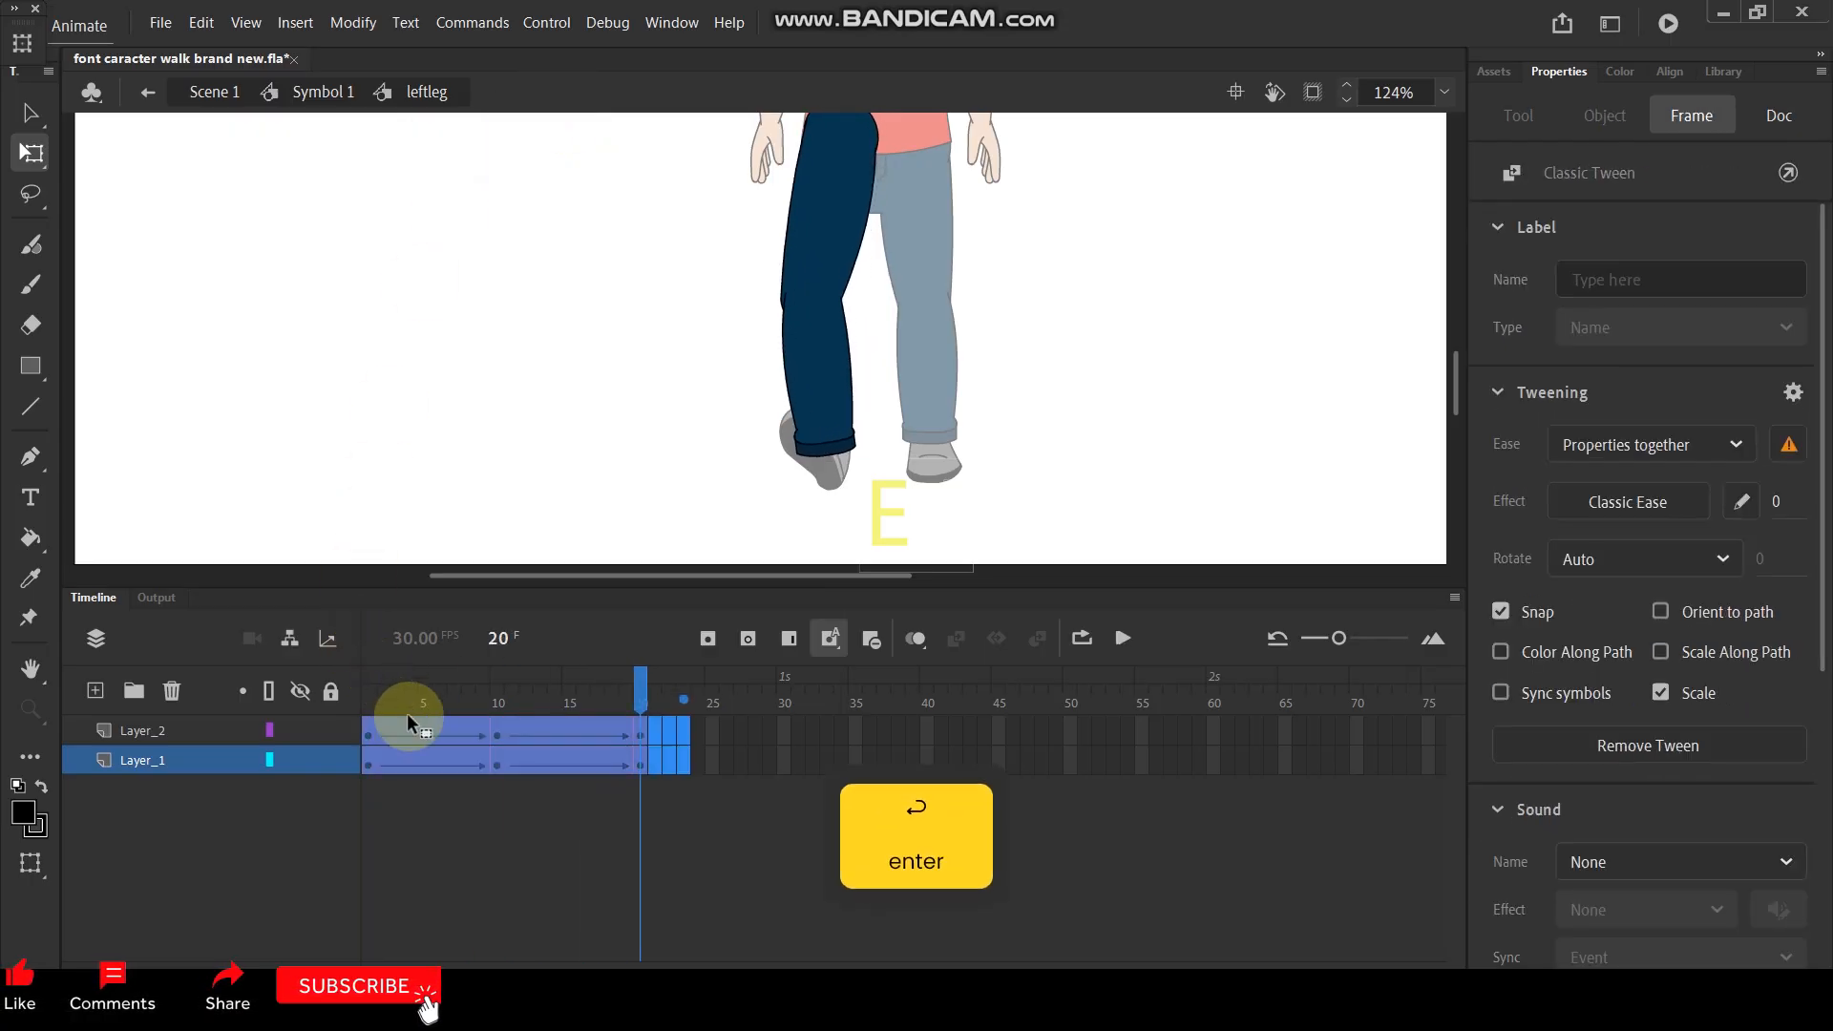
drag(405, 685, 570, 733)
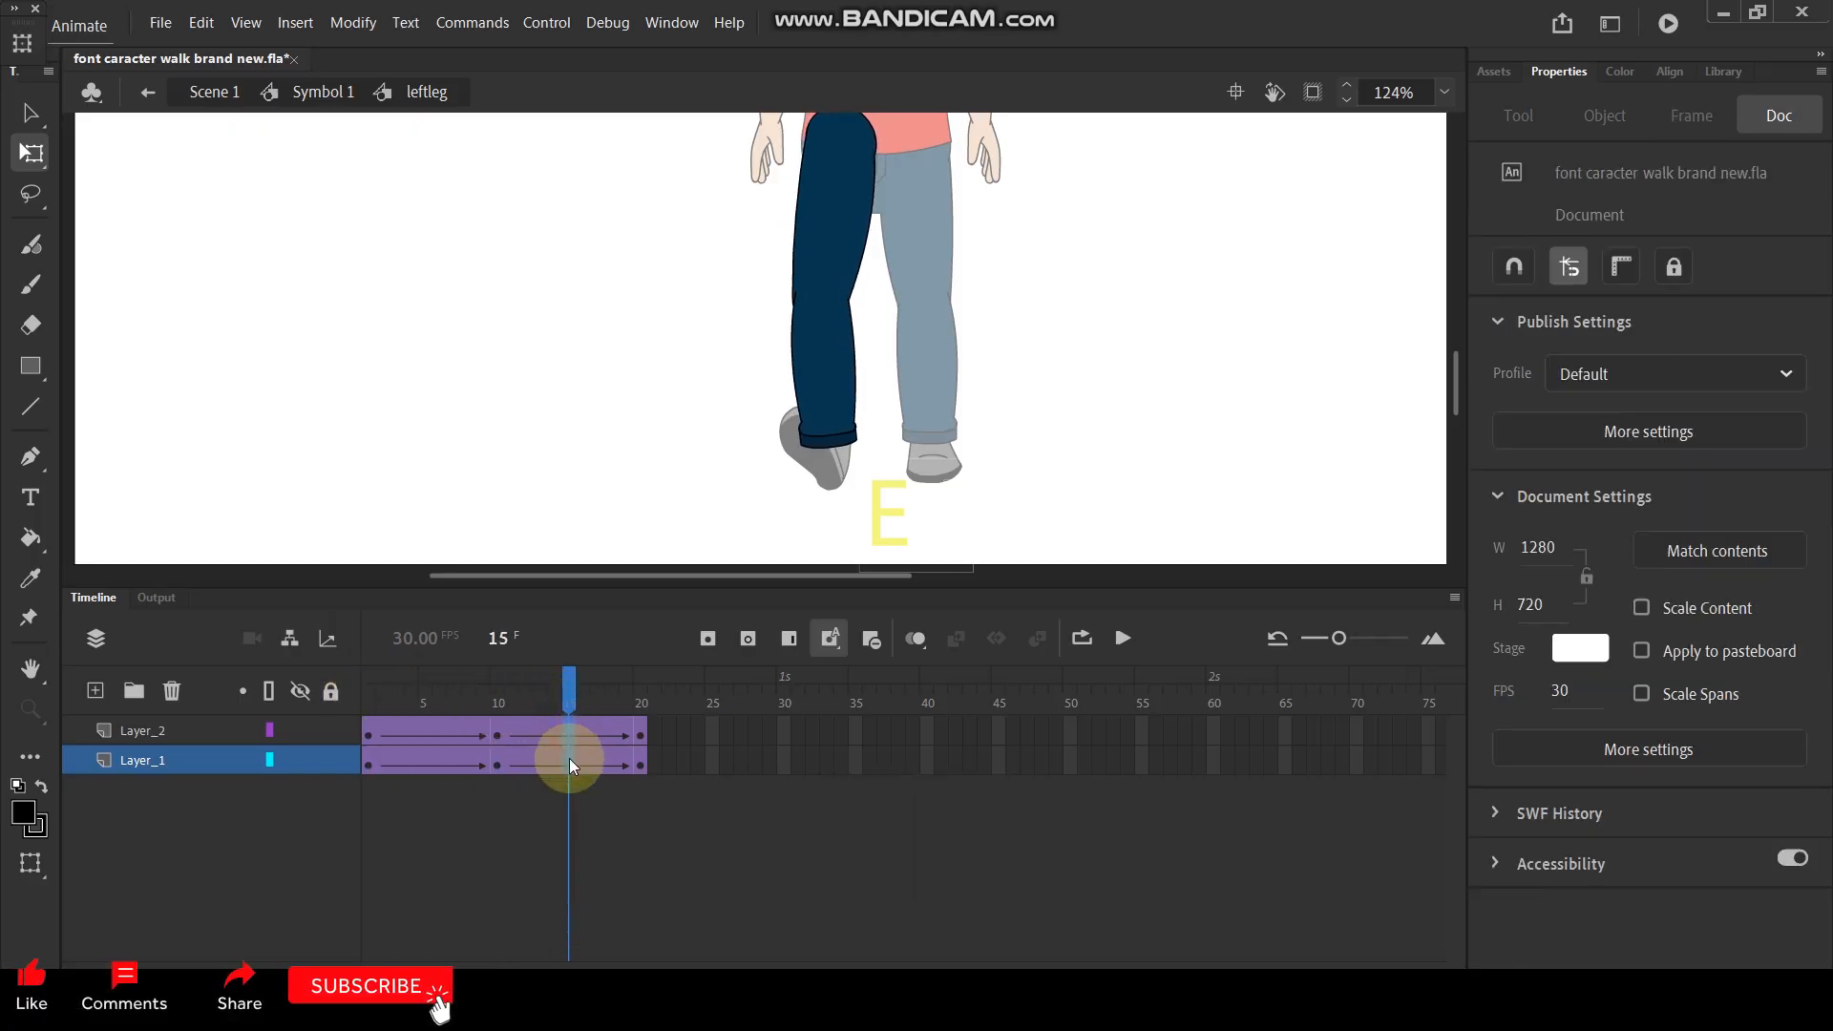
- Insert keyframes at frame 15 on both leg layers, then shorten the whole leg slightly and rotate it outward about the hip
click(569, 762)
key(F6)
click(844, 280)
drag(833, 279, 838, 129)
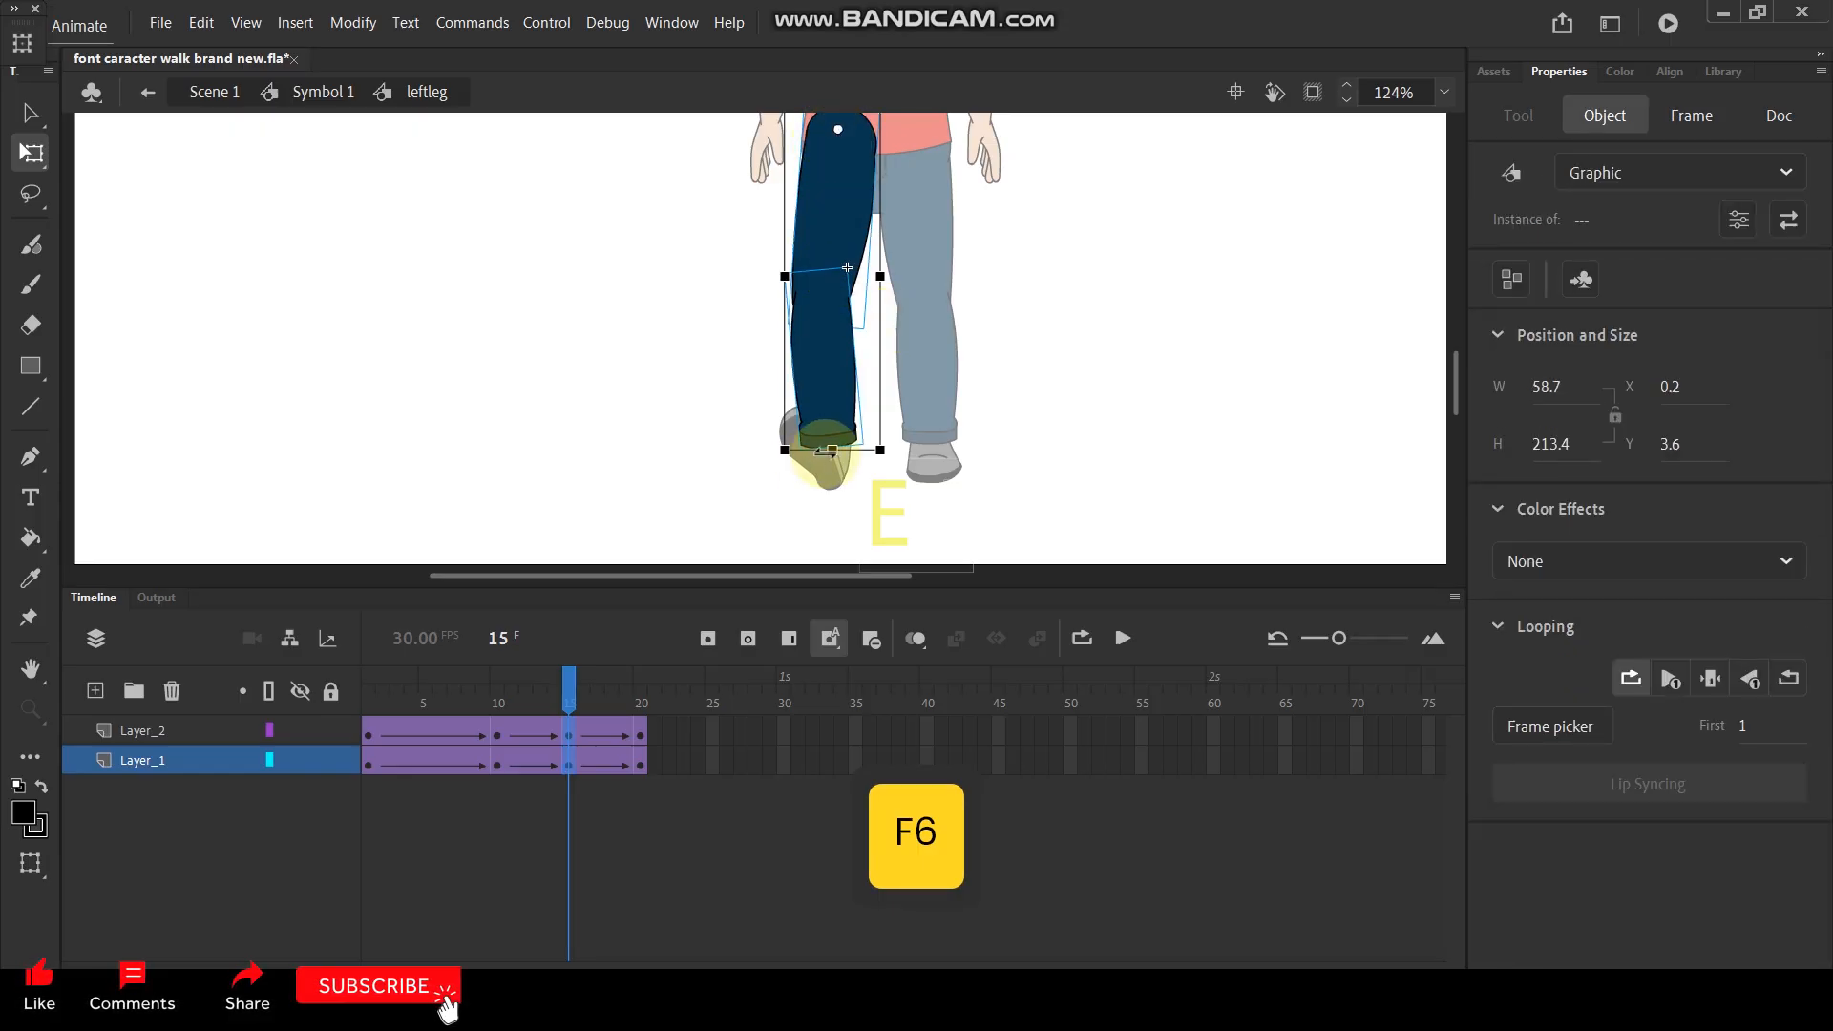
drag(830, 451, 866, 434)
click(1038, 375)
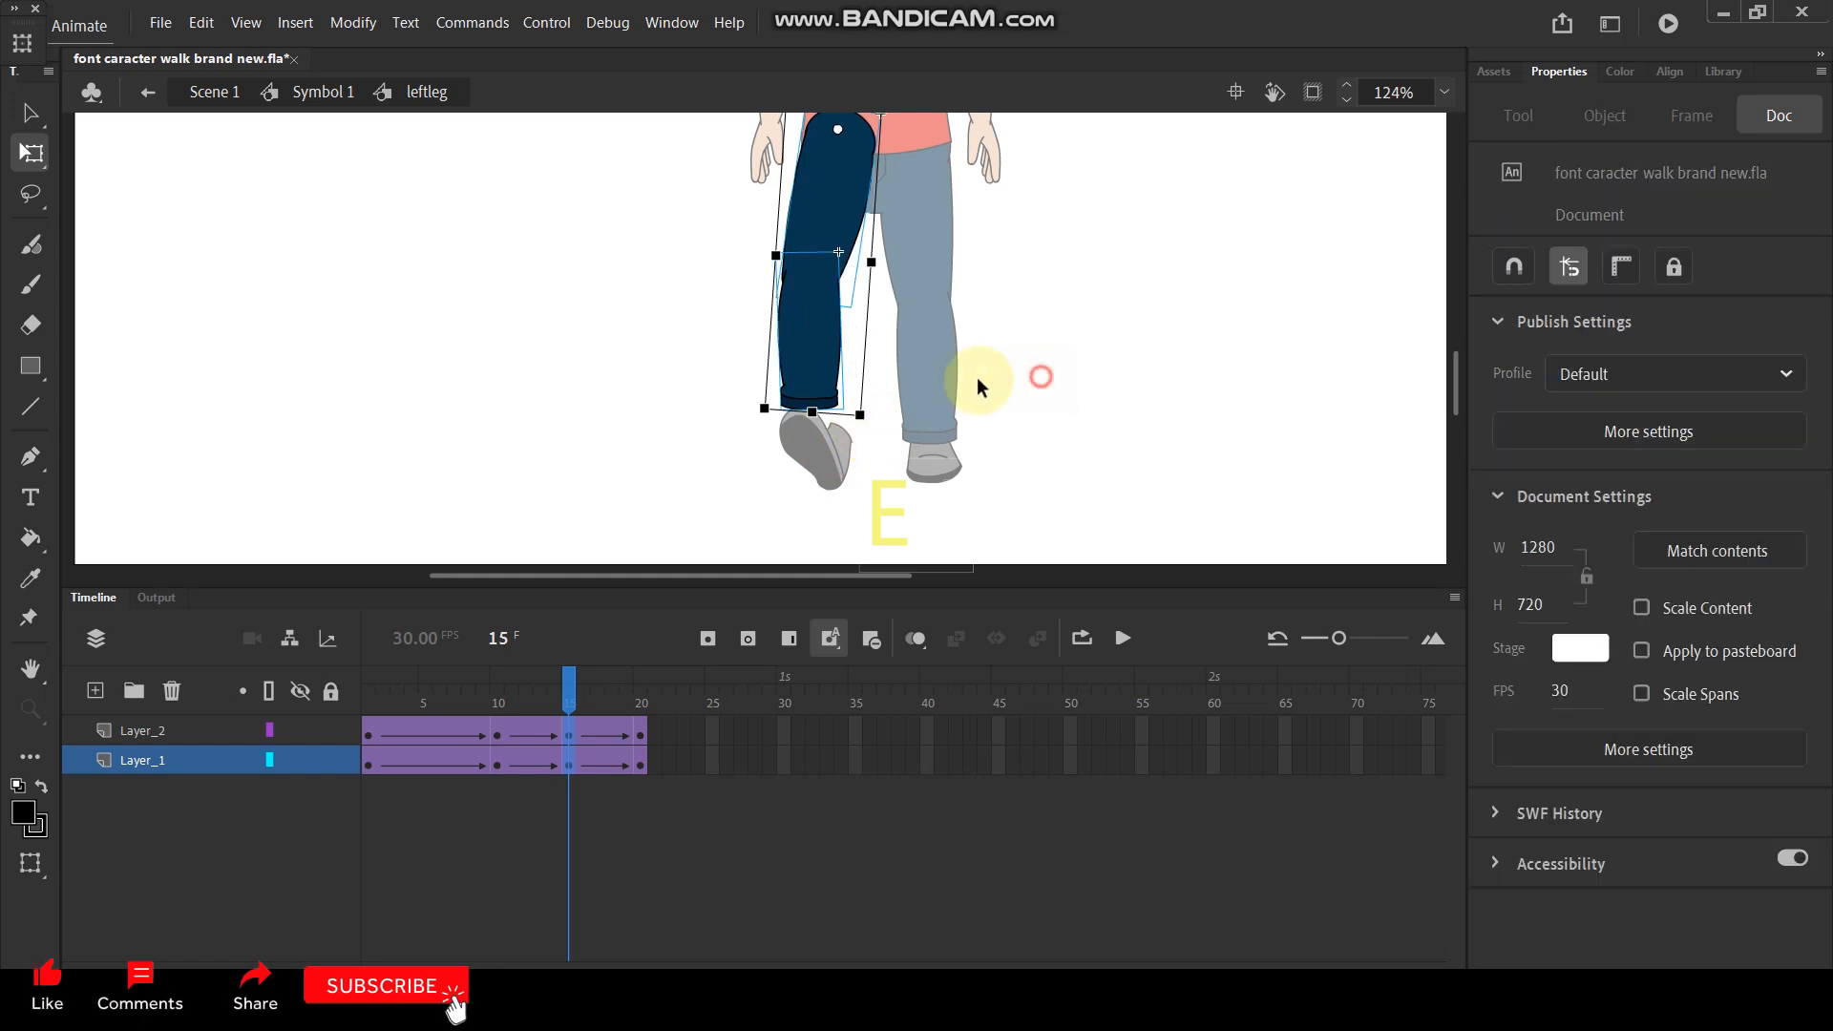
- On frame 15, rotate the lower leg inward about the knee and preview the leg animation
click(818, 359)
drag(852, 424, 859, 421)
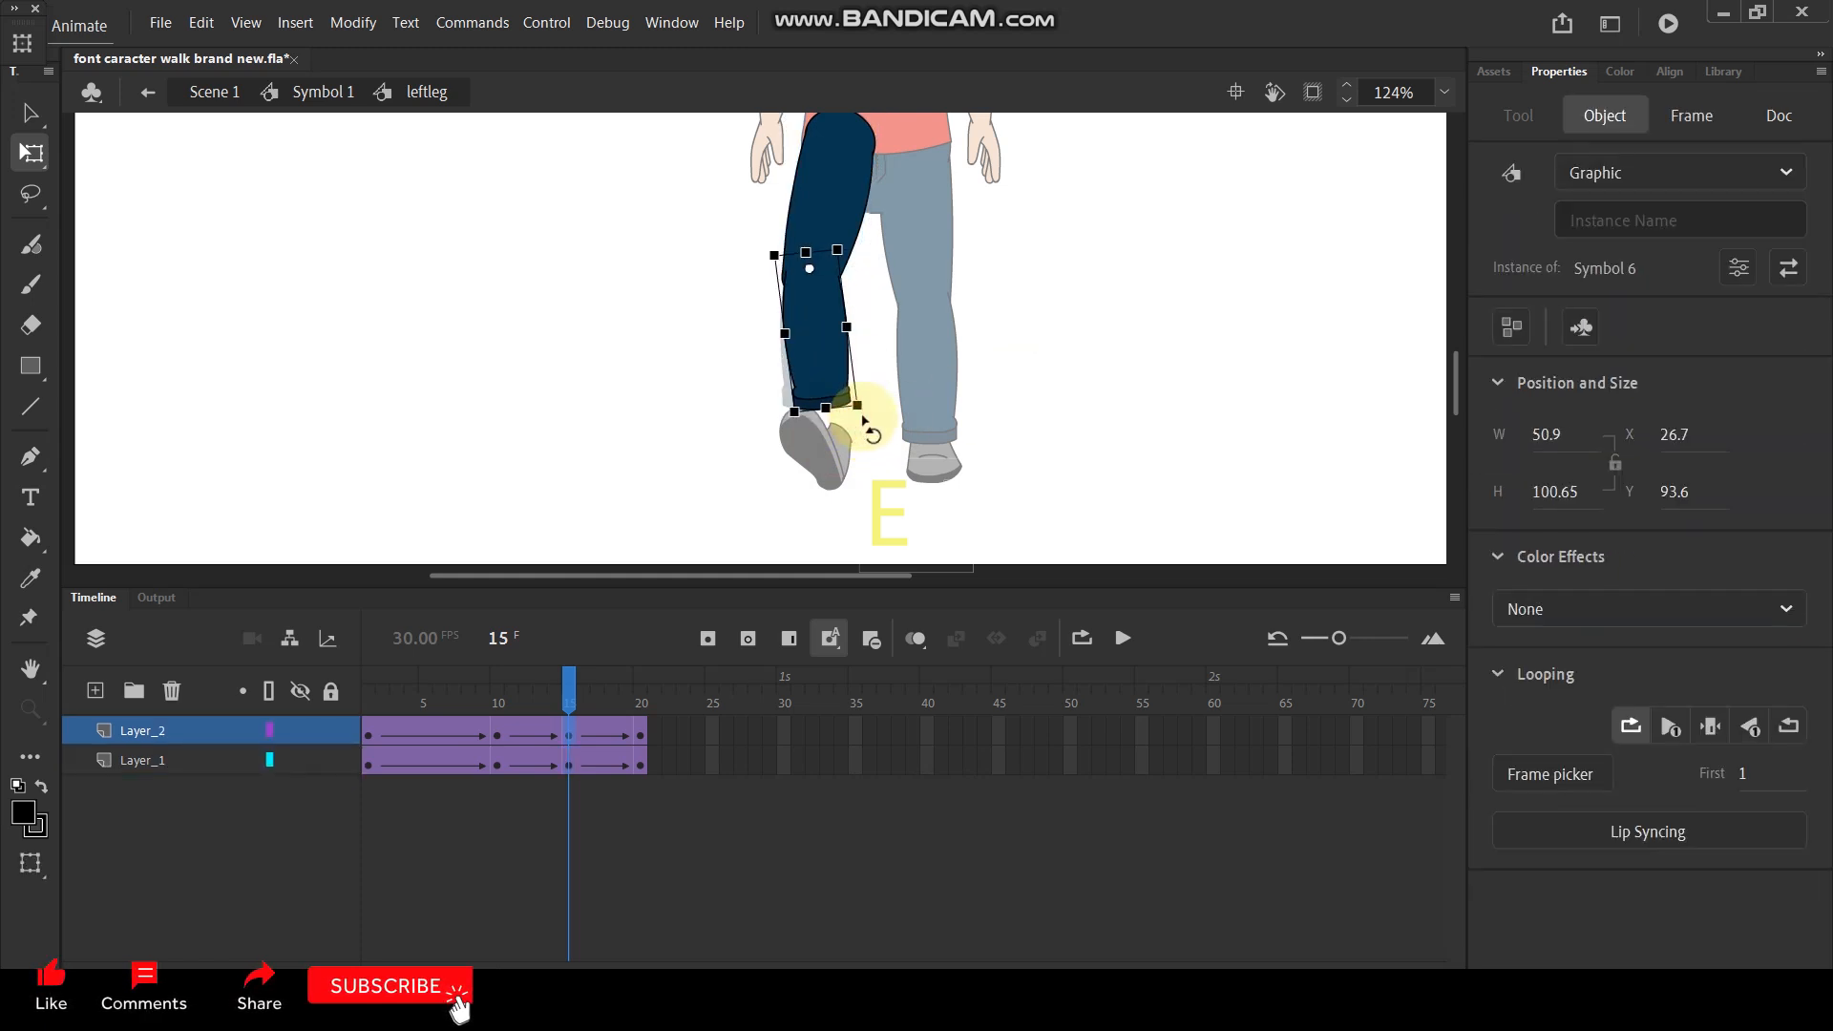
click(1012, 386)
key(Return)
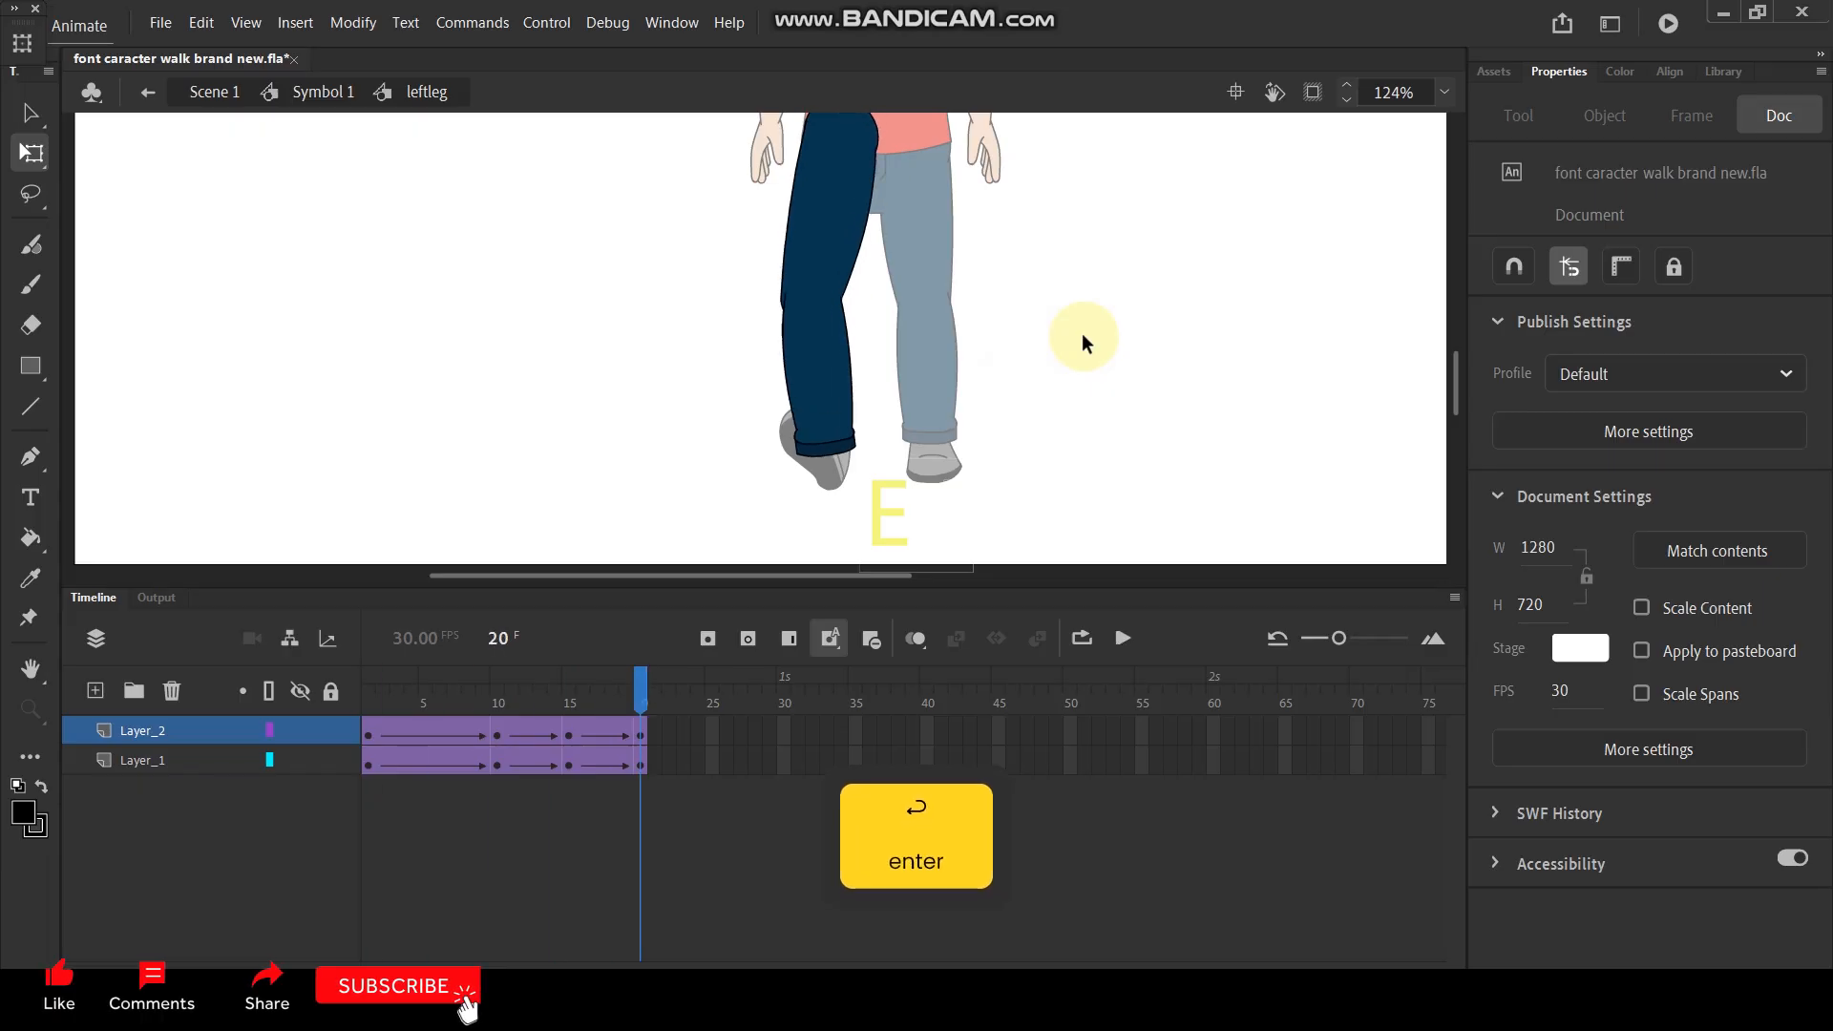
key(Return)
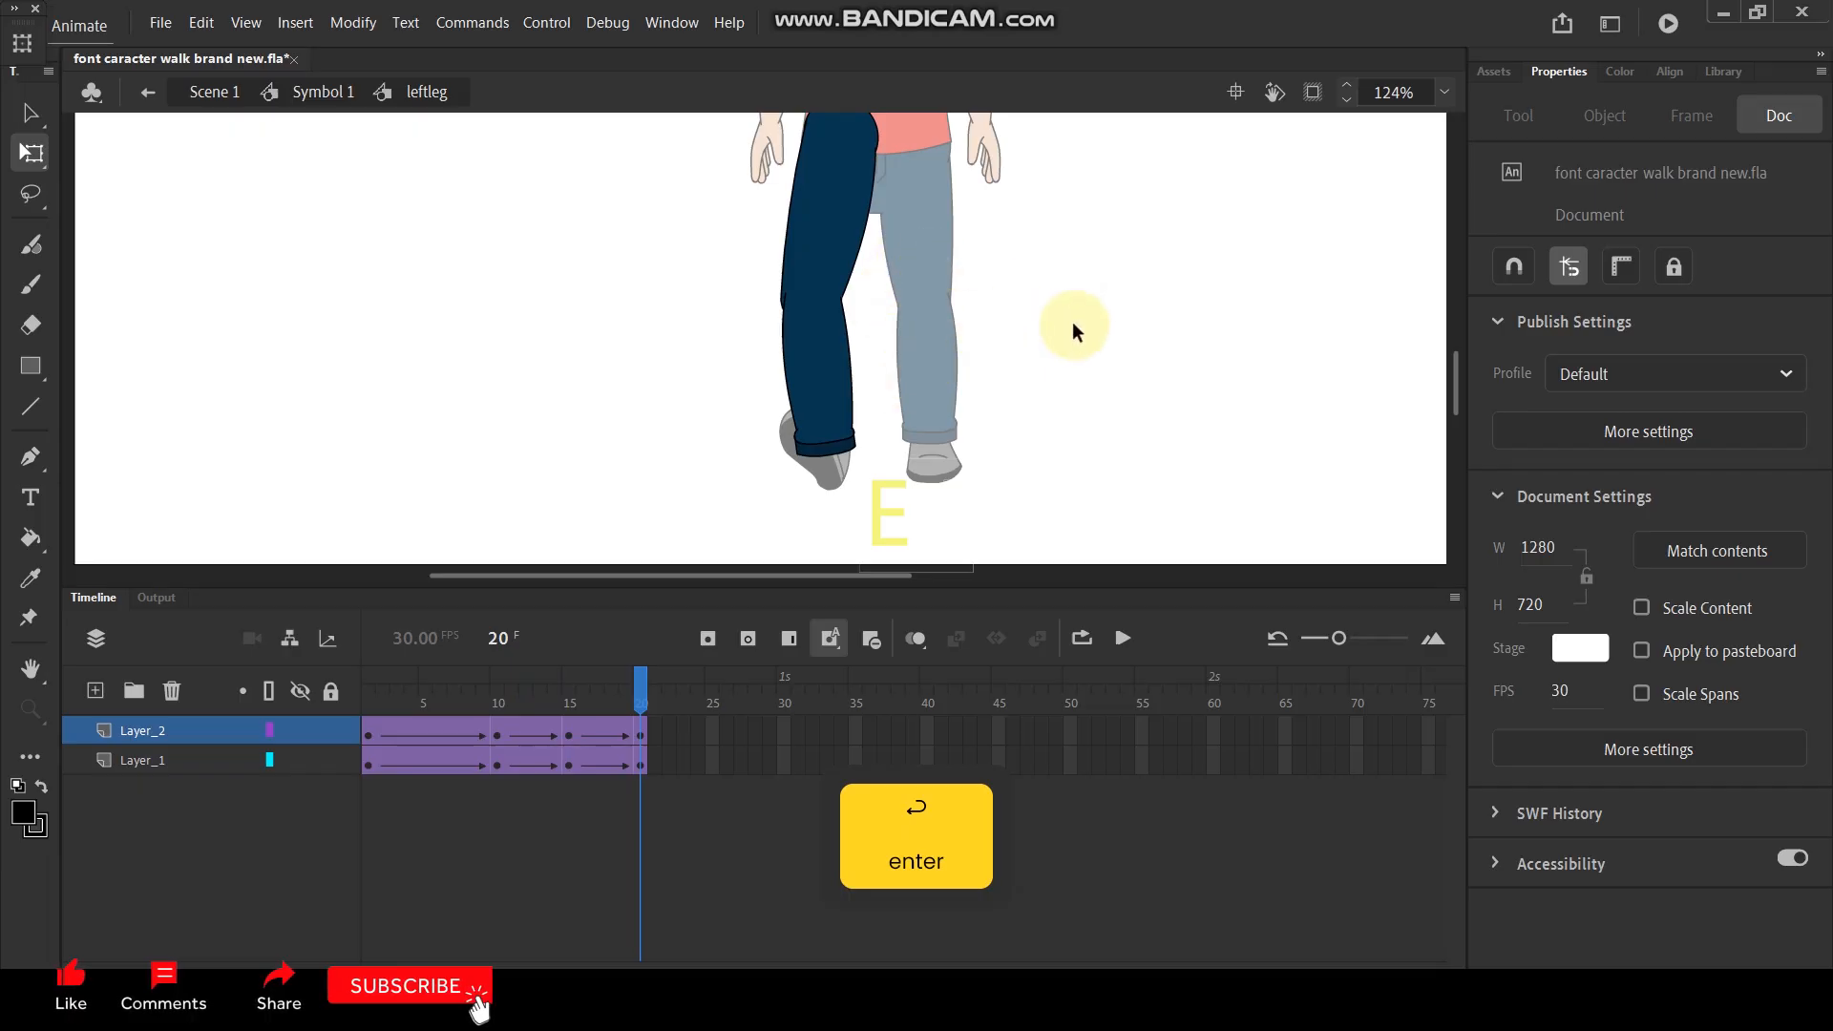
- Leave the left leg symbol, open the right leg symbol for editing and convert its lower-leg artwork into a graphic symbol
double_click(1073, 322)
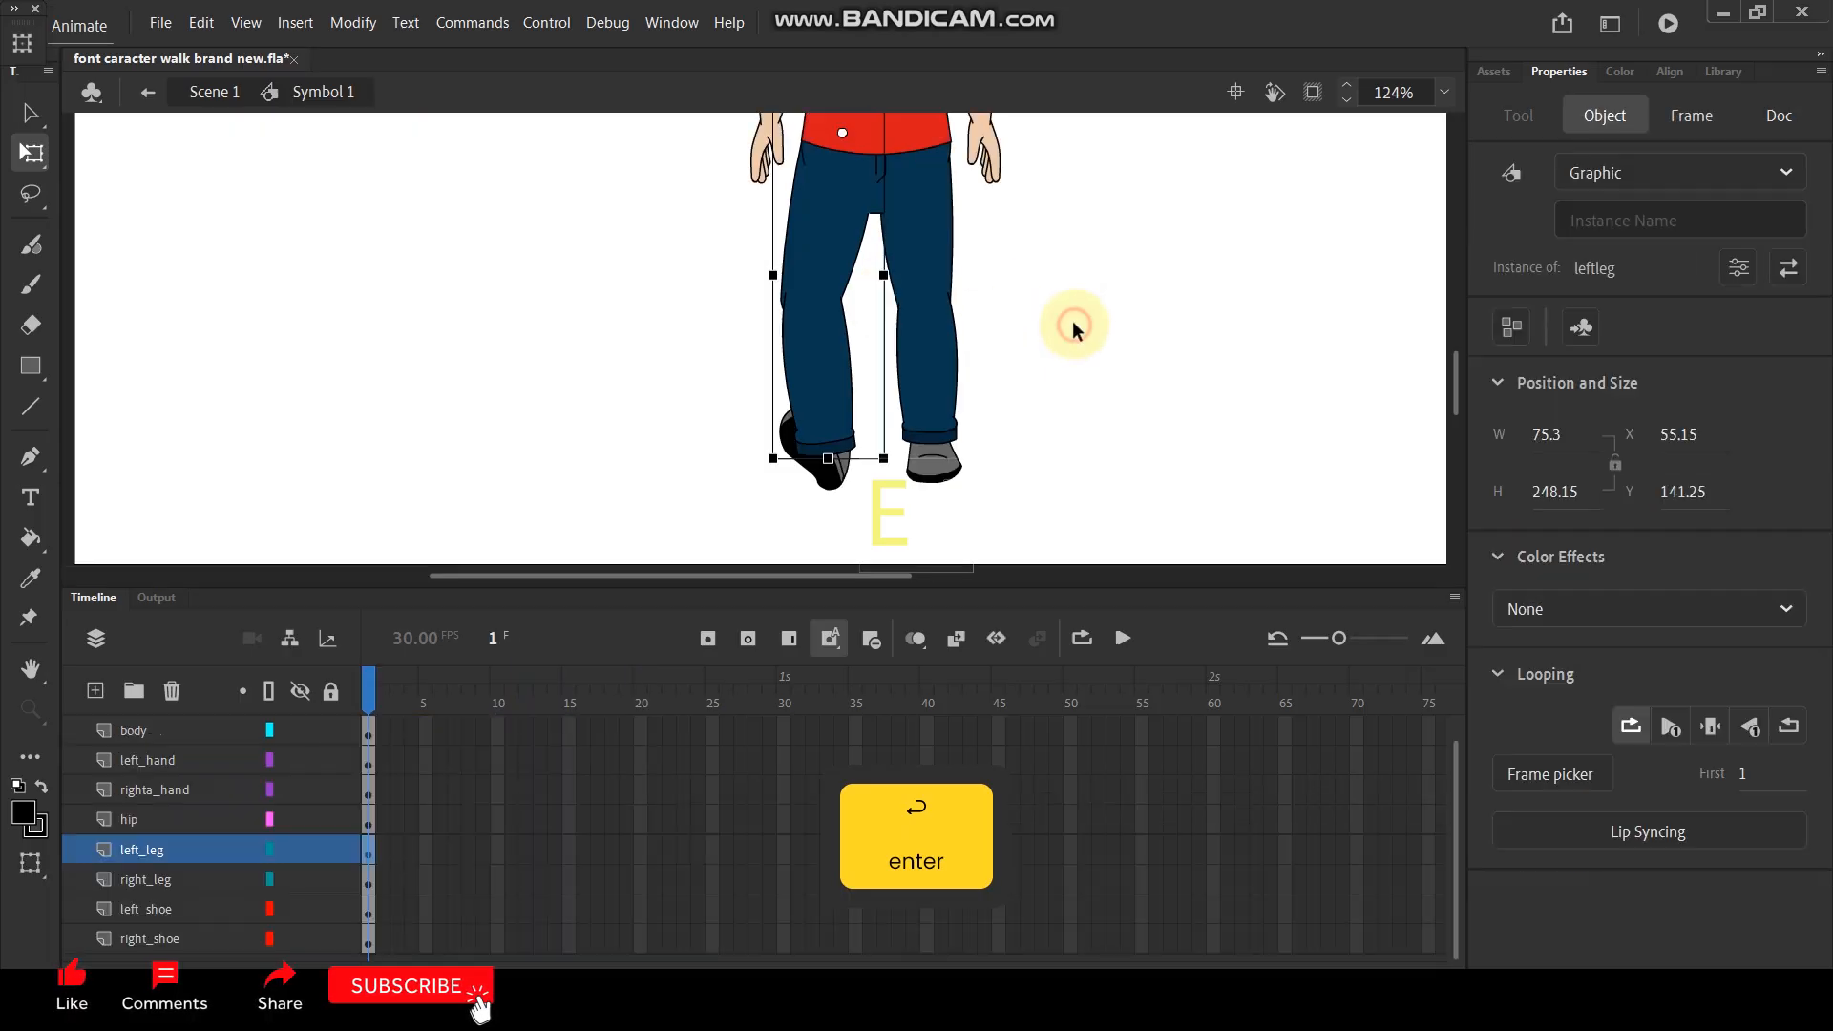
click(928, 392)
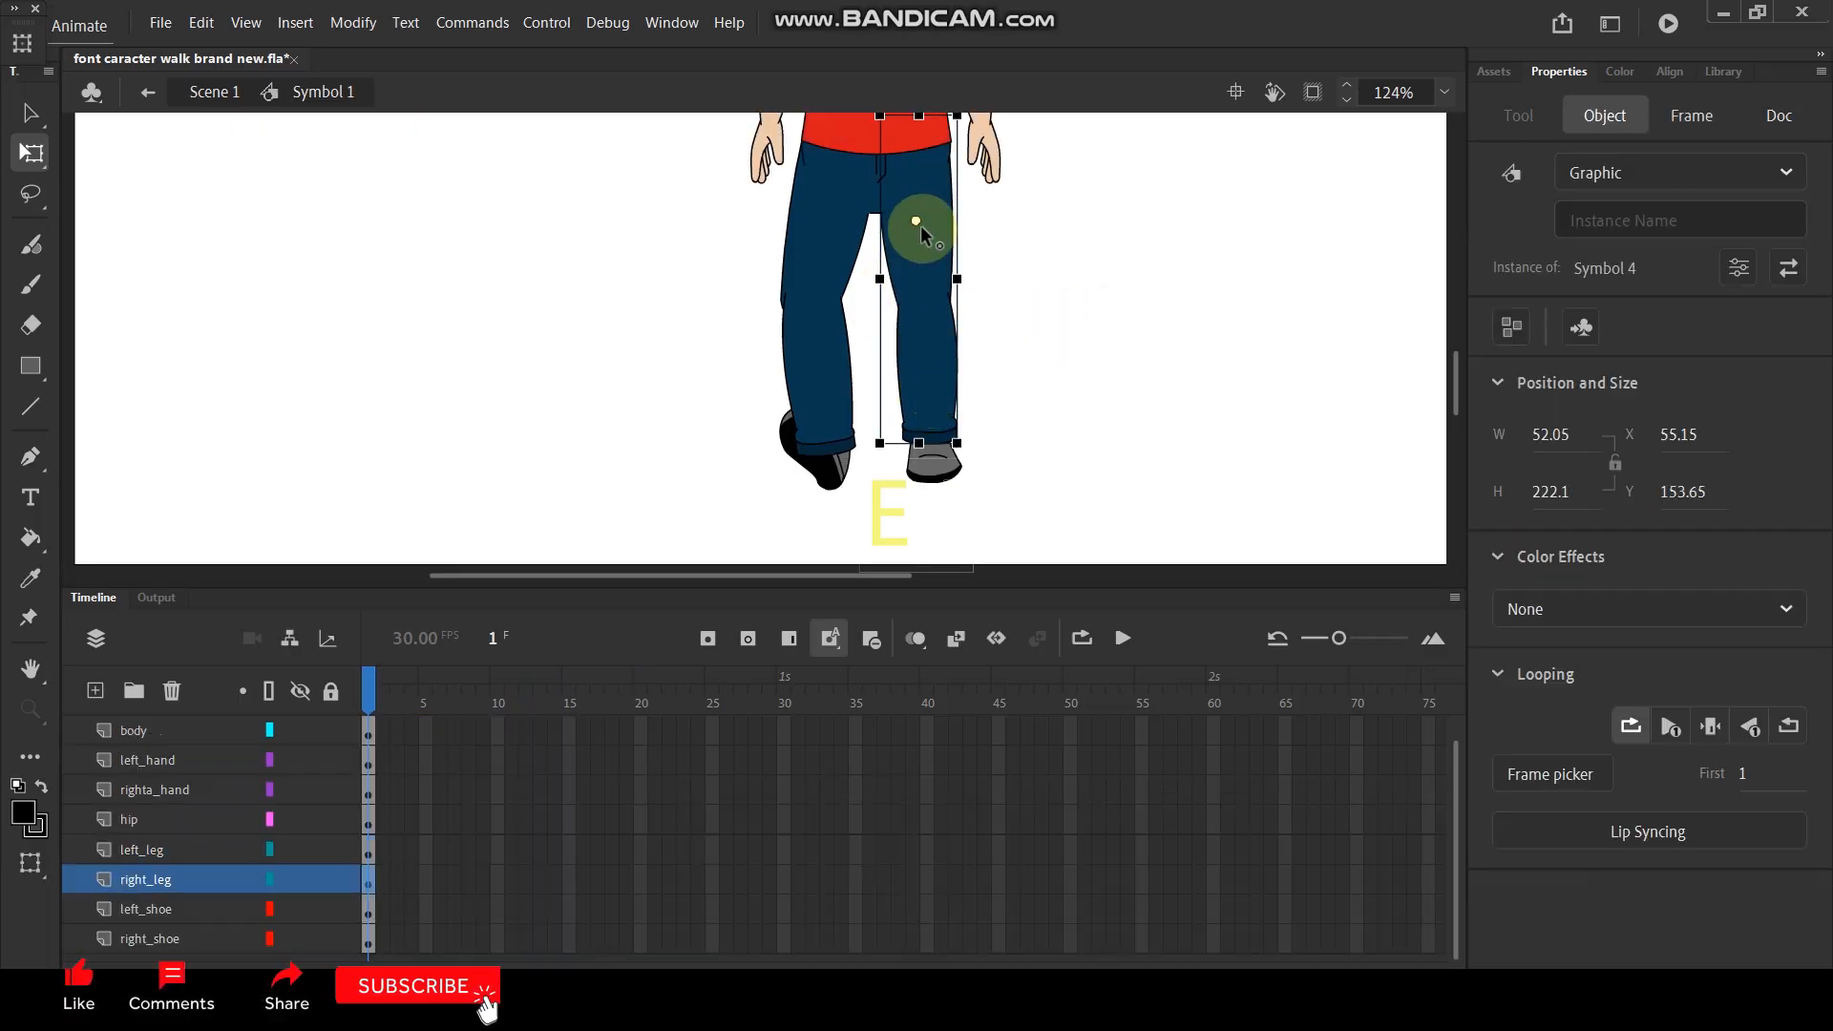
double_click(922, 297)
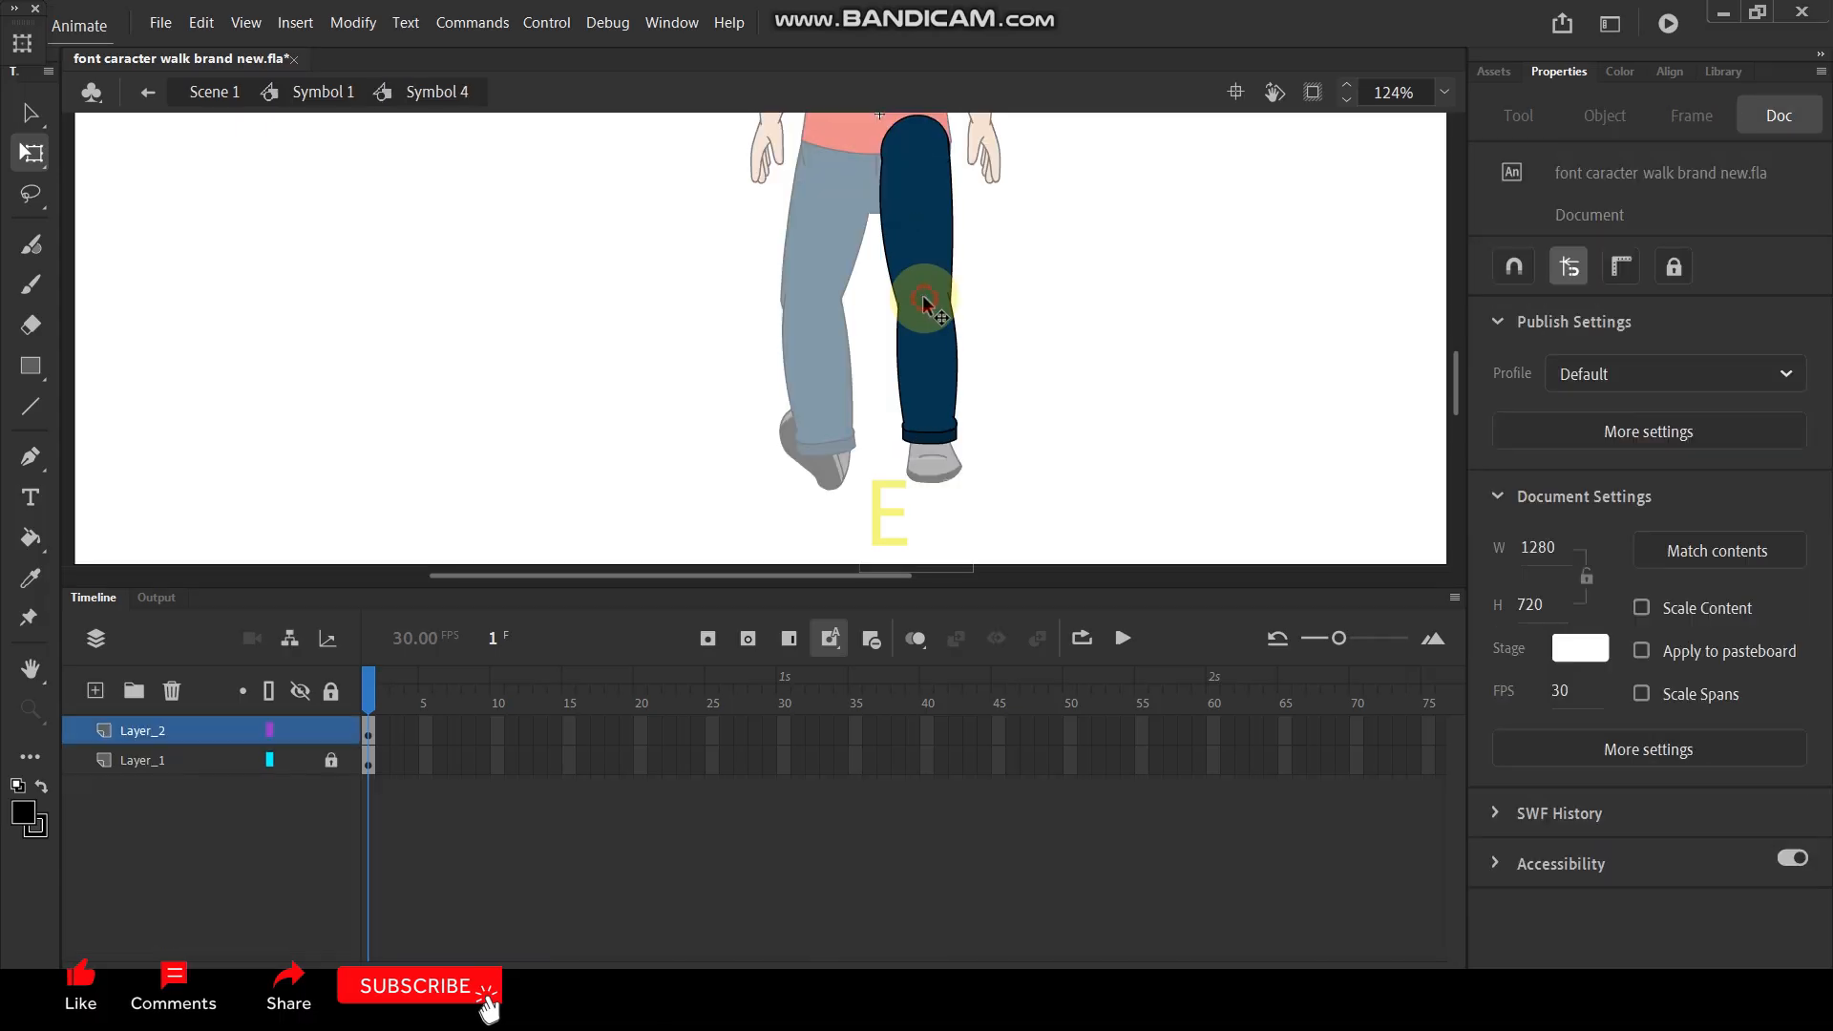
click(201, 729)
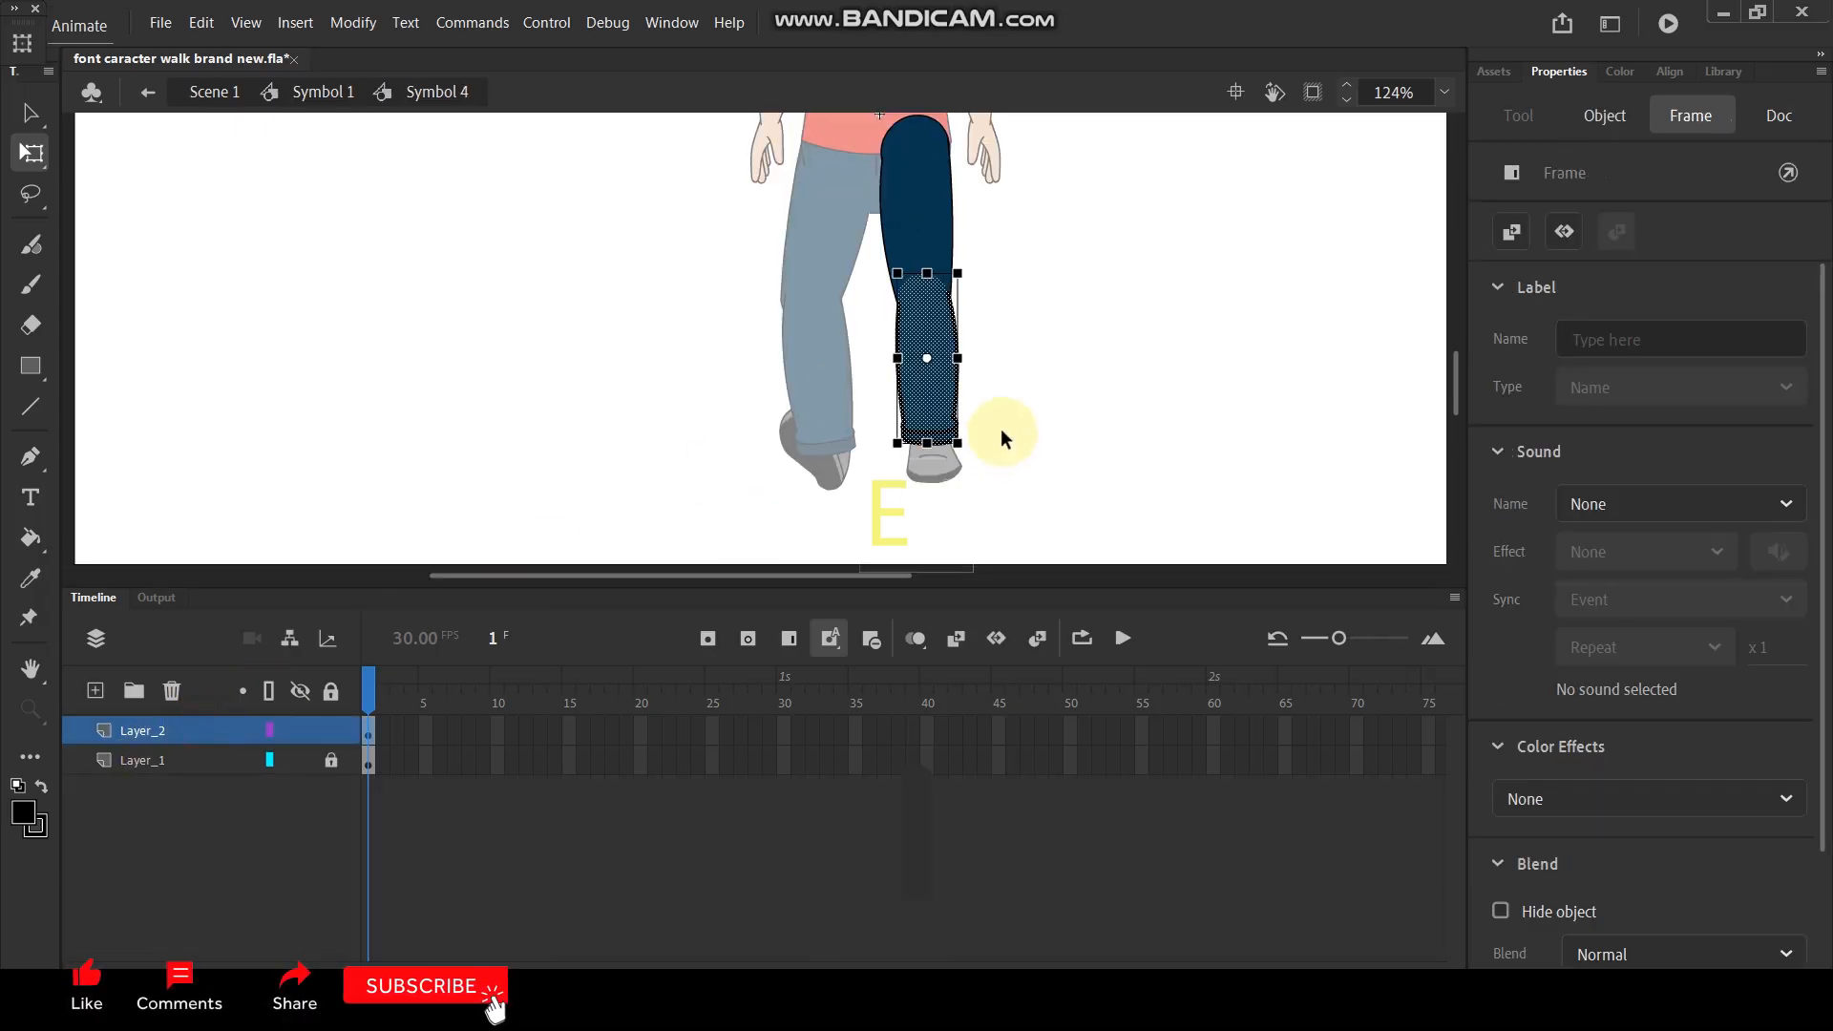
key(F8)
click(1059, 108)
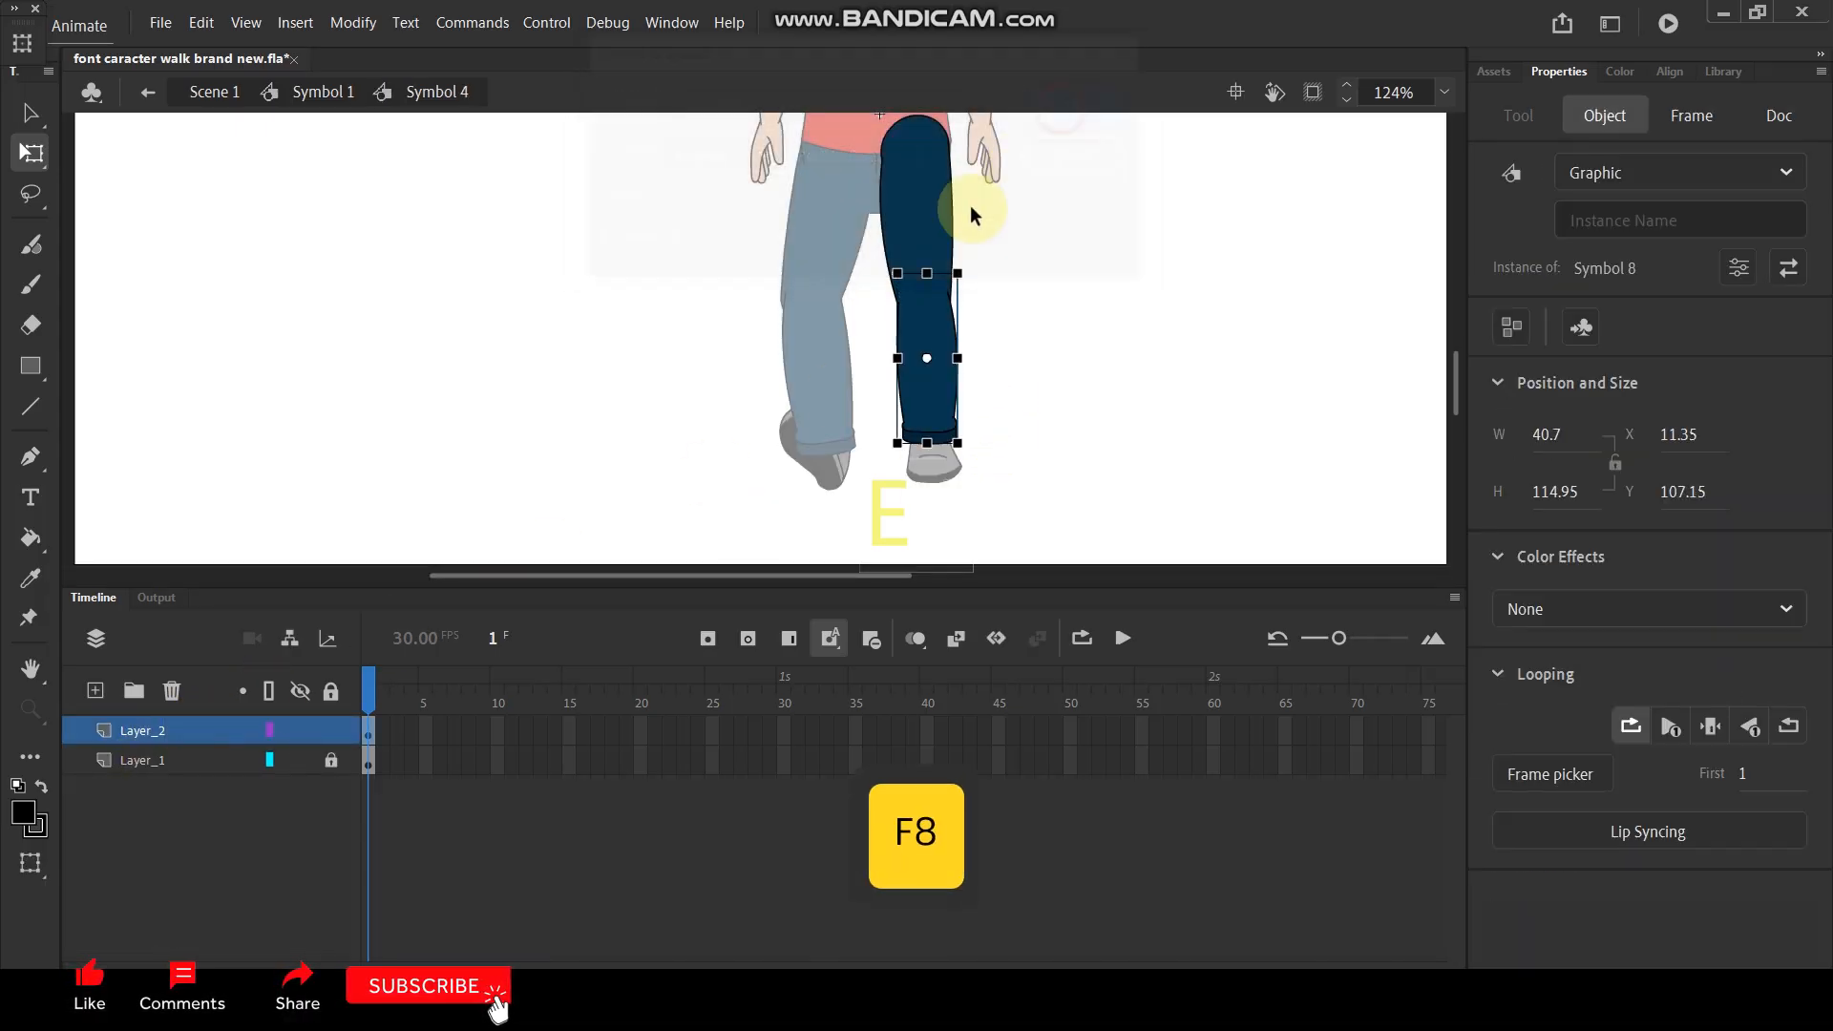
- Unlock the upper-leg layer and convert its artwork into a graphic symbol
click(185, 759)
click(332, 759)
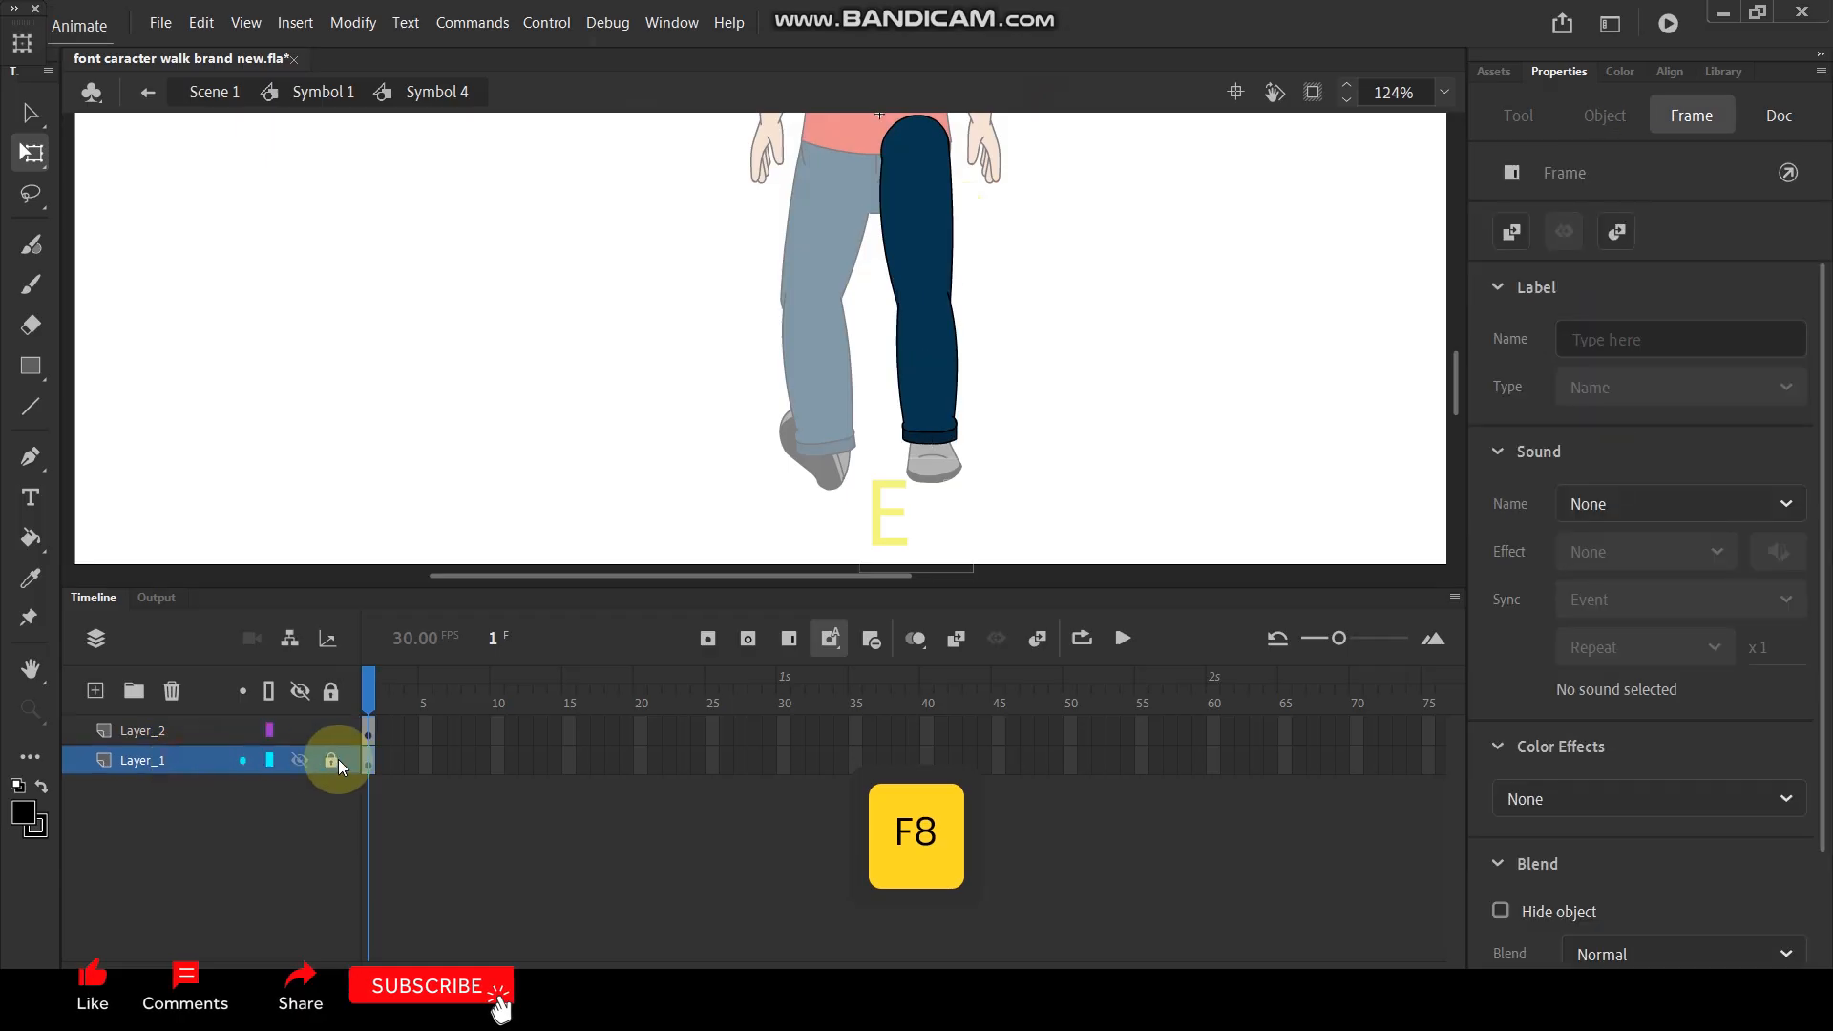
click(195, 763)
key(F8)
click(1082, 107)
- Place the lower leg's transformation point at the knee and the upper leg's at the hip
click(930, 398)
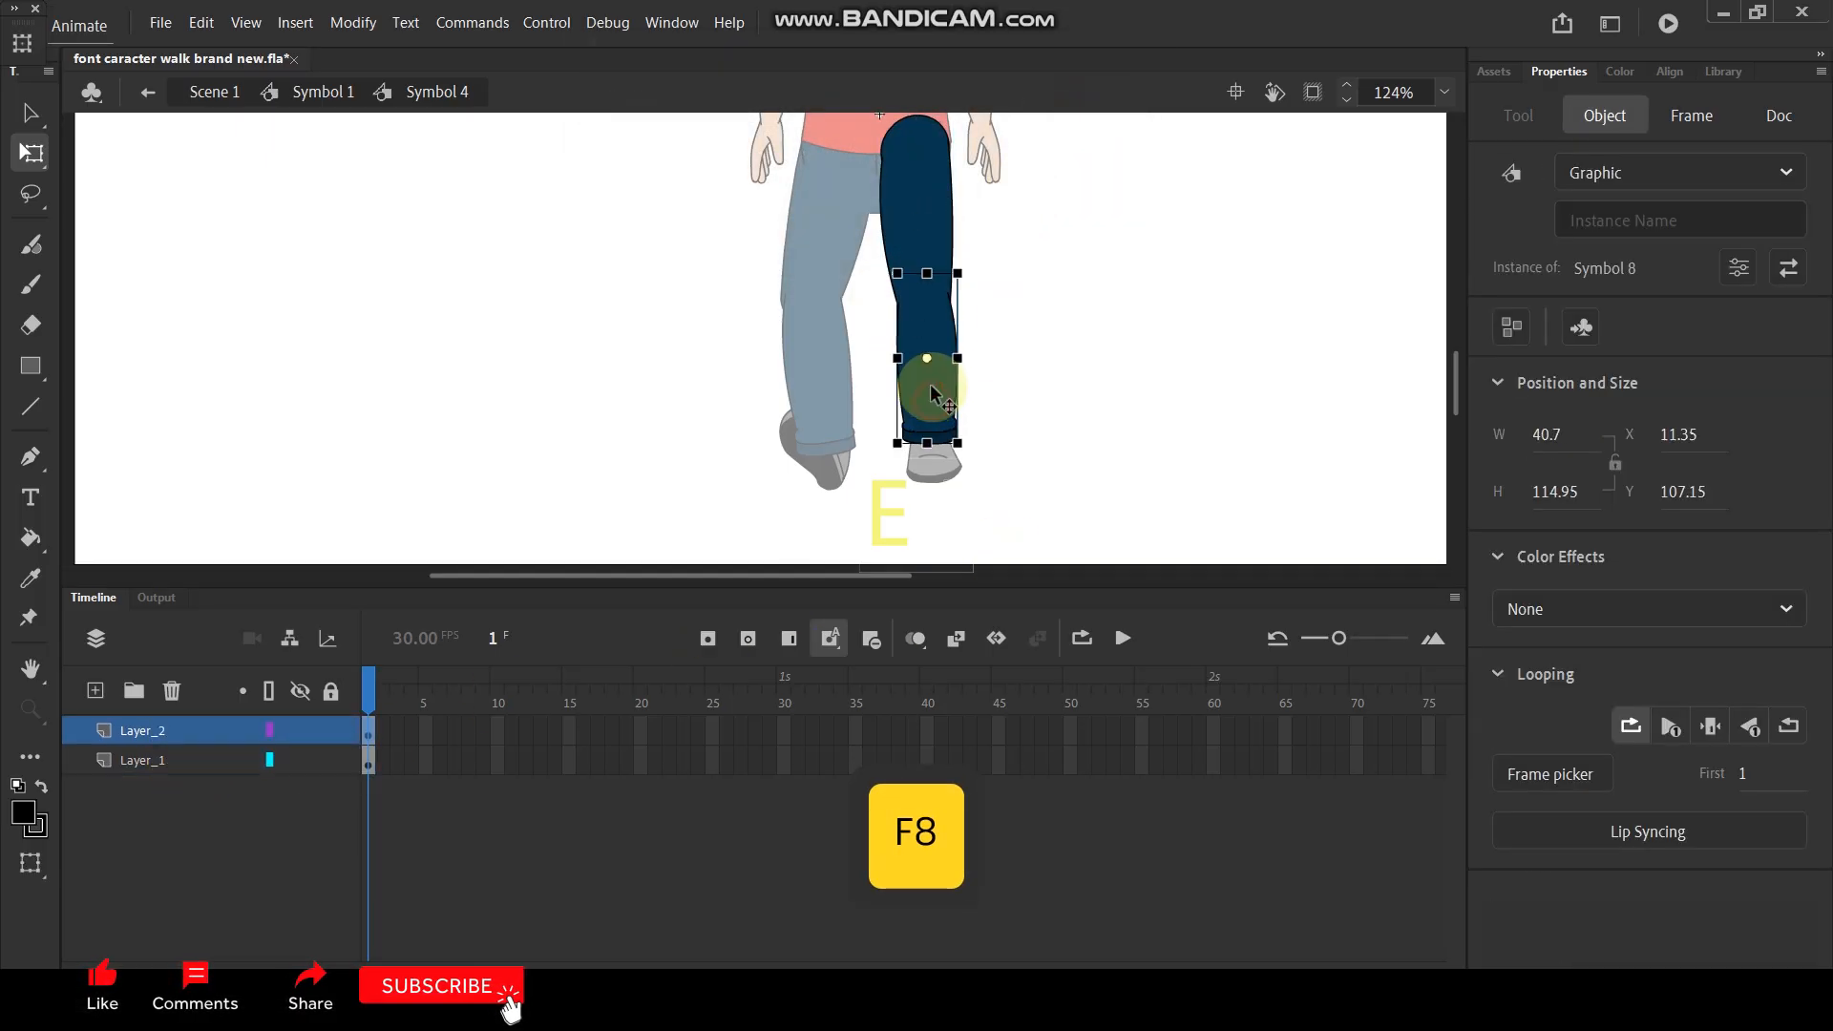
drag(920, 357, 922, 291)
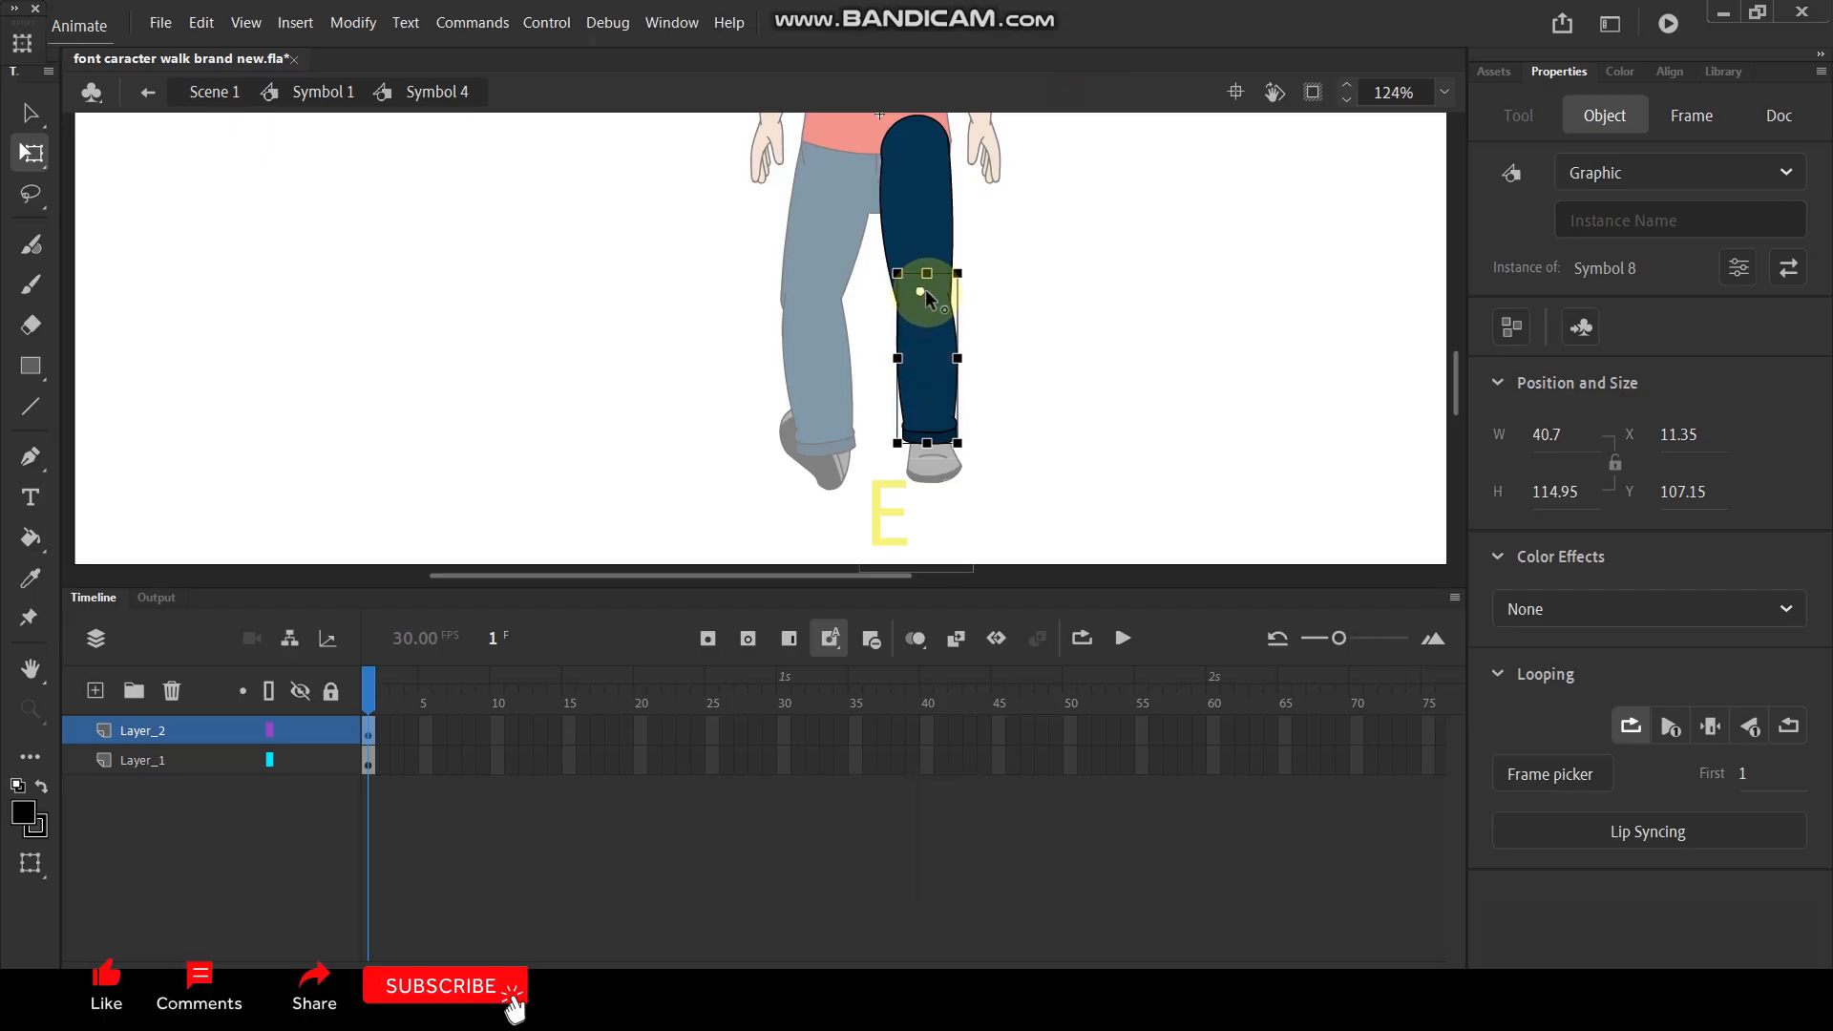
click(932, 278)
drag(914, 221, 914, 138)
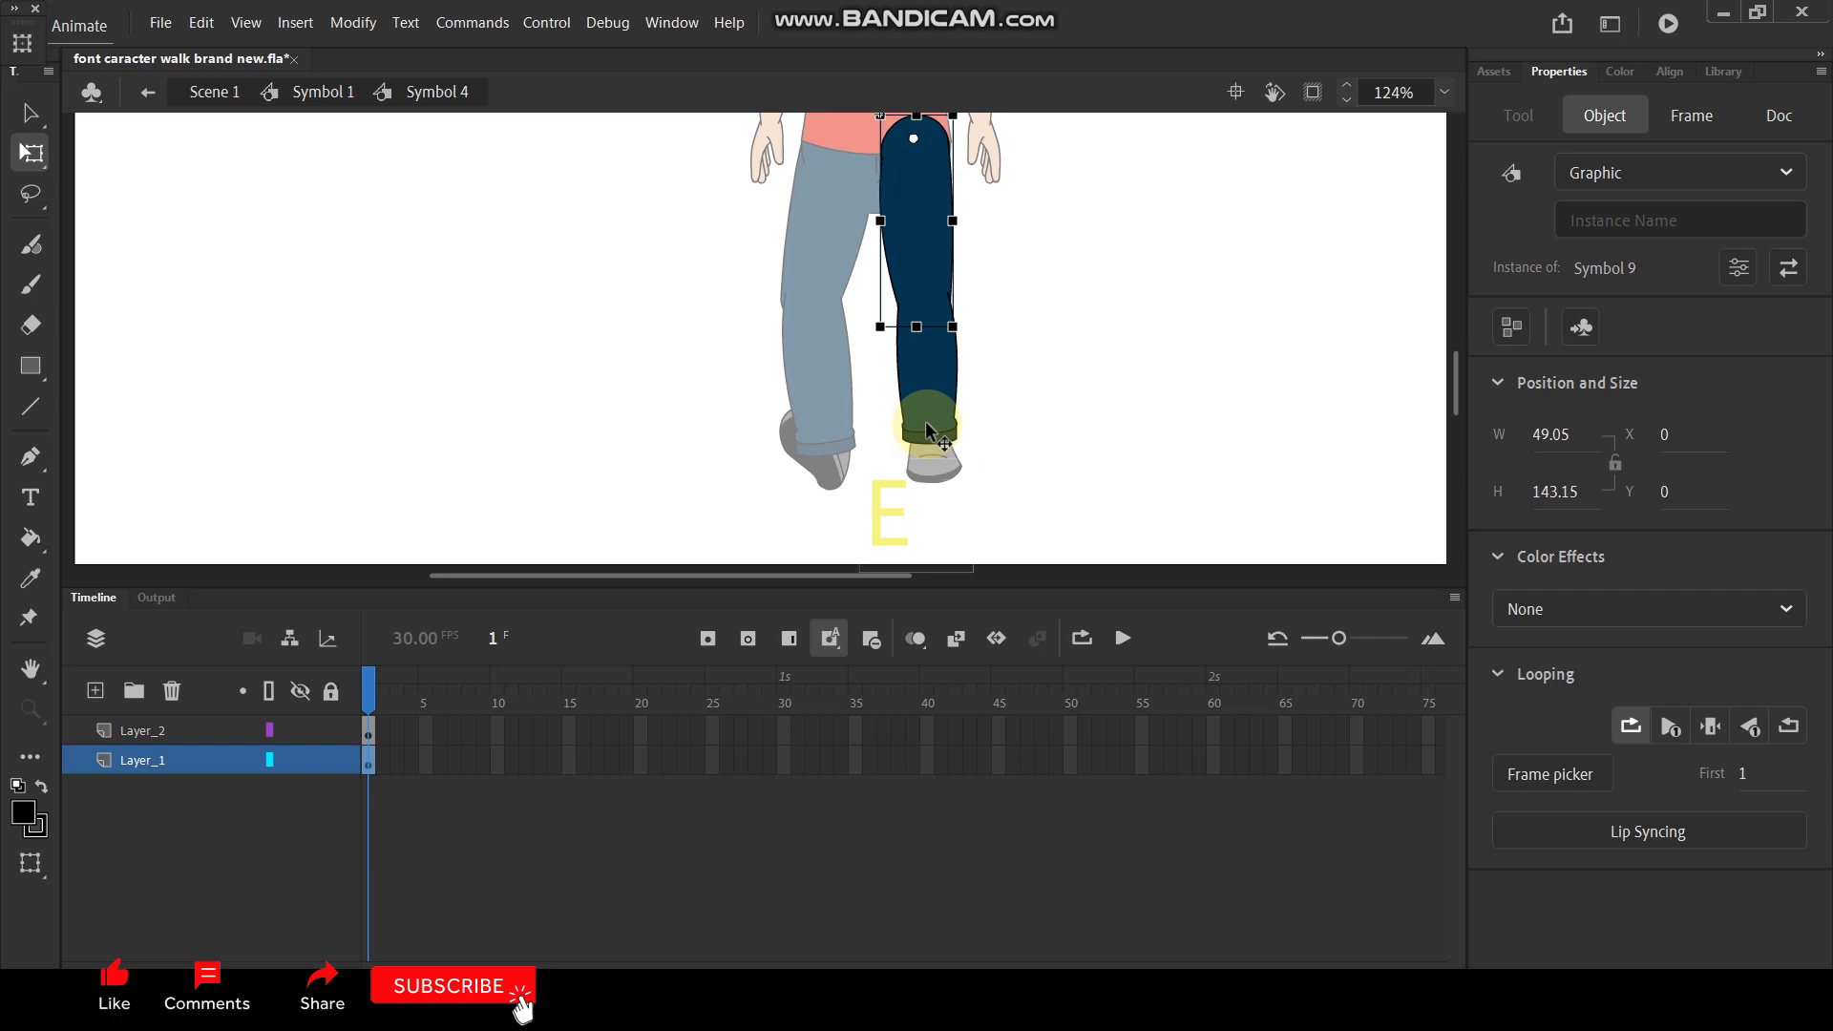
- Rotate the upper and lower leg together outward about the hip, then turn the lower leg back inward about the knee
click(934, 372)
shift+click(928, 225)
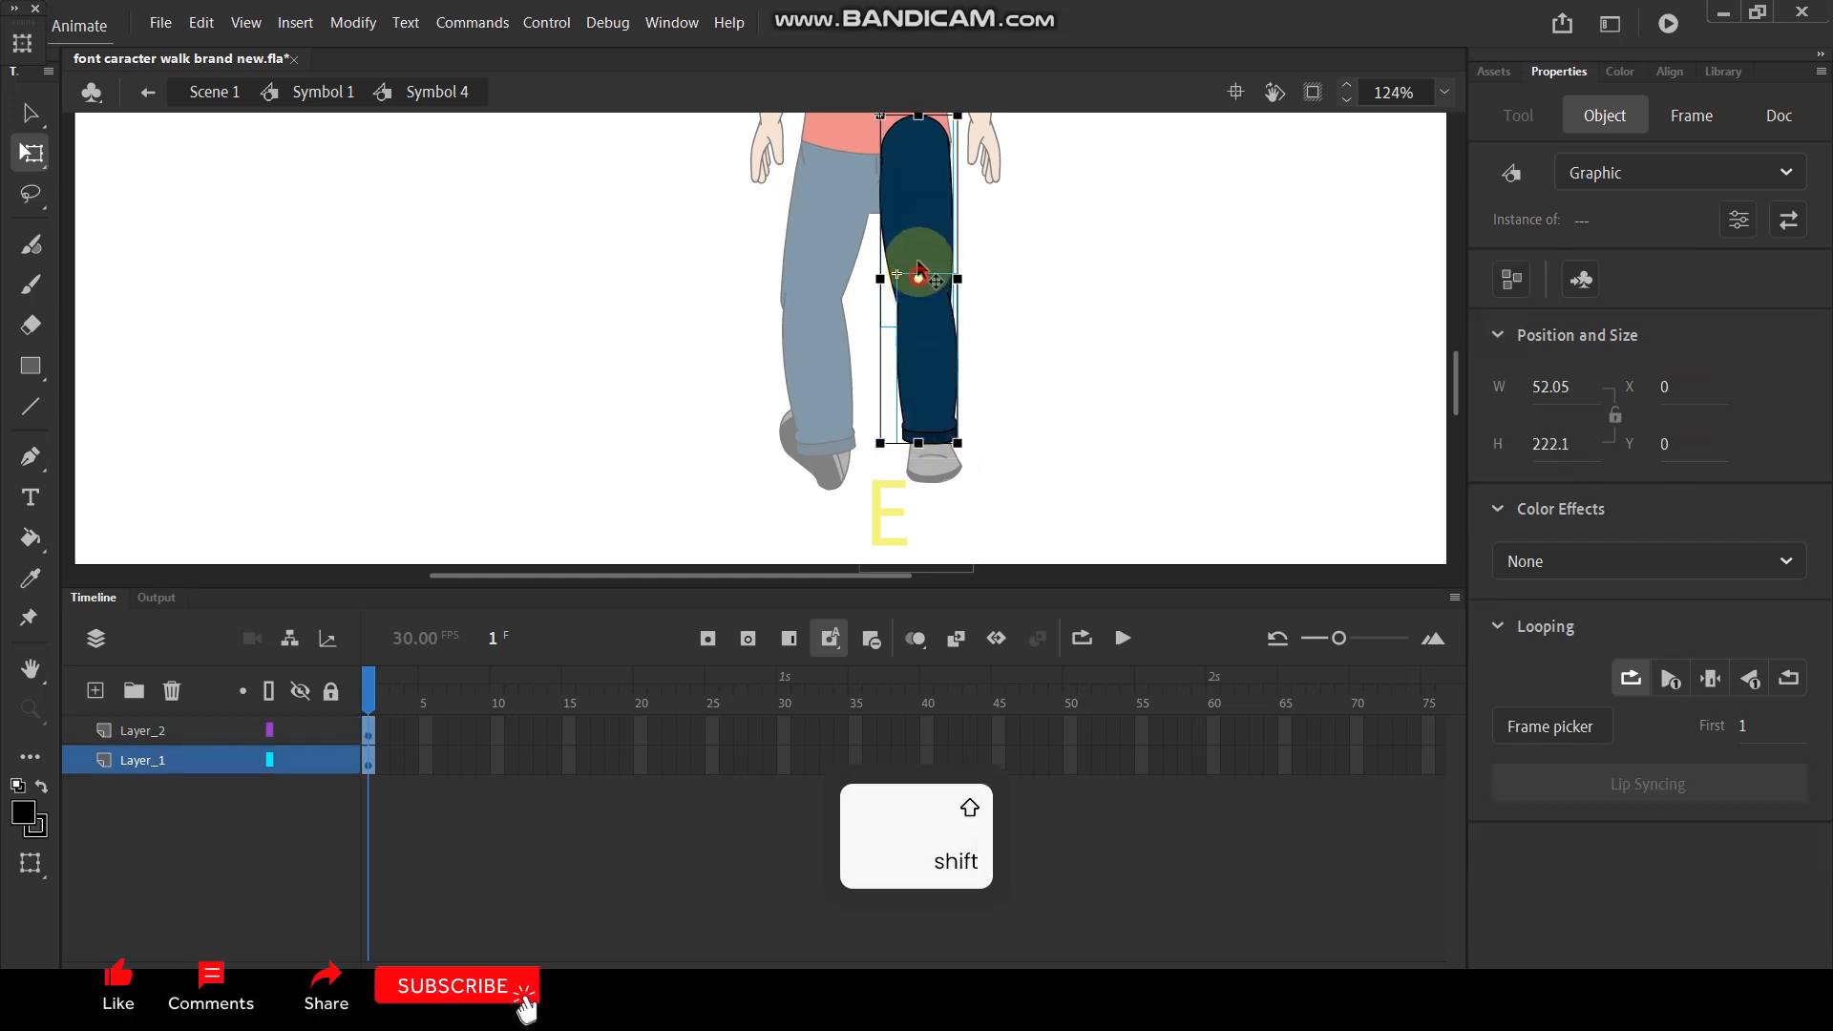
drag(917, 275, 918, 143)
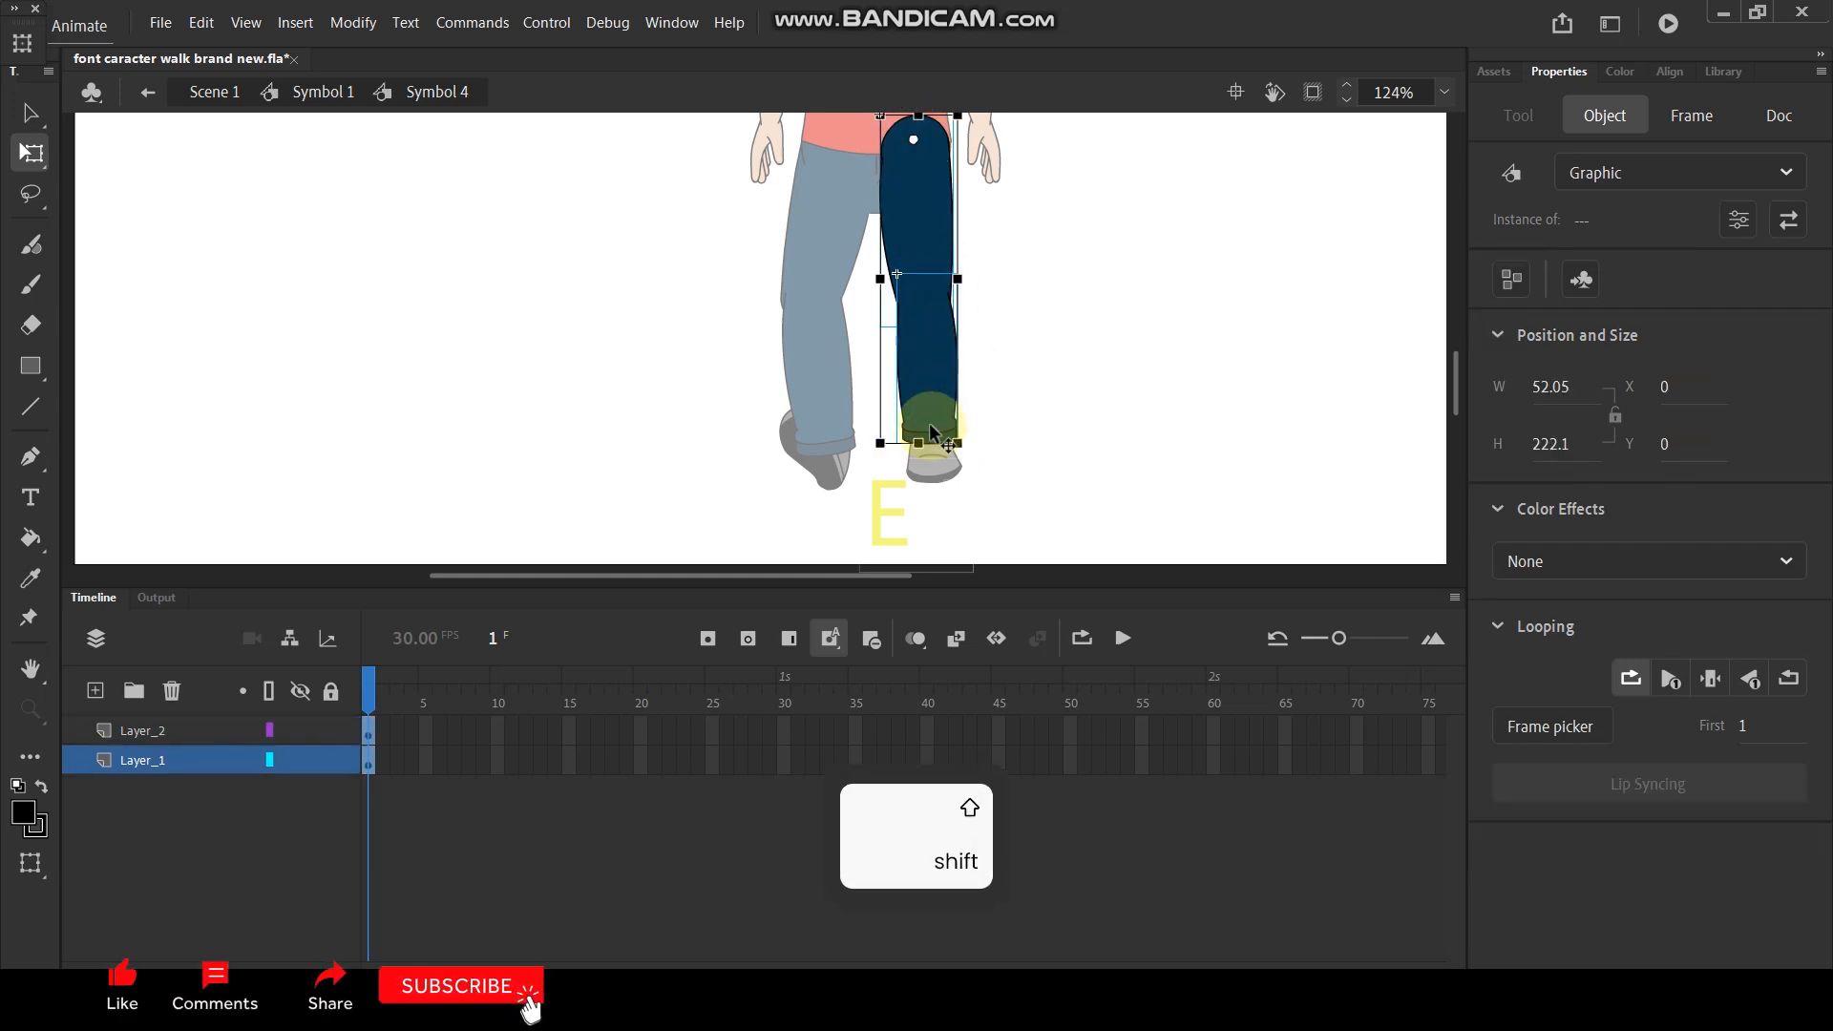
drag(957, 450, 974, 455)
click(1023, 408)
click(947, 413)
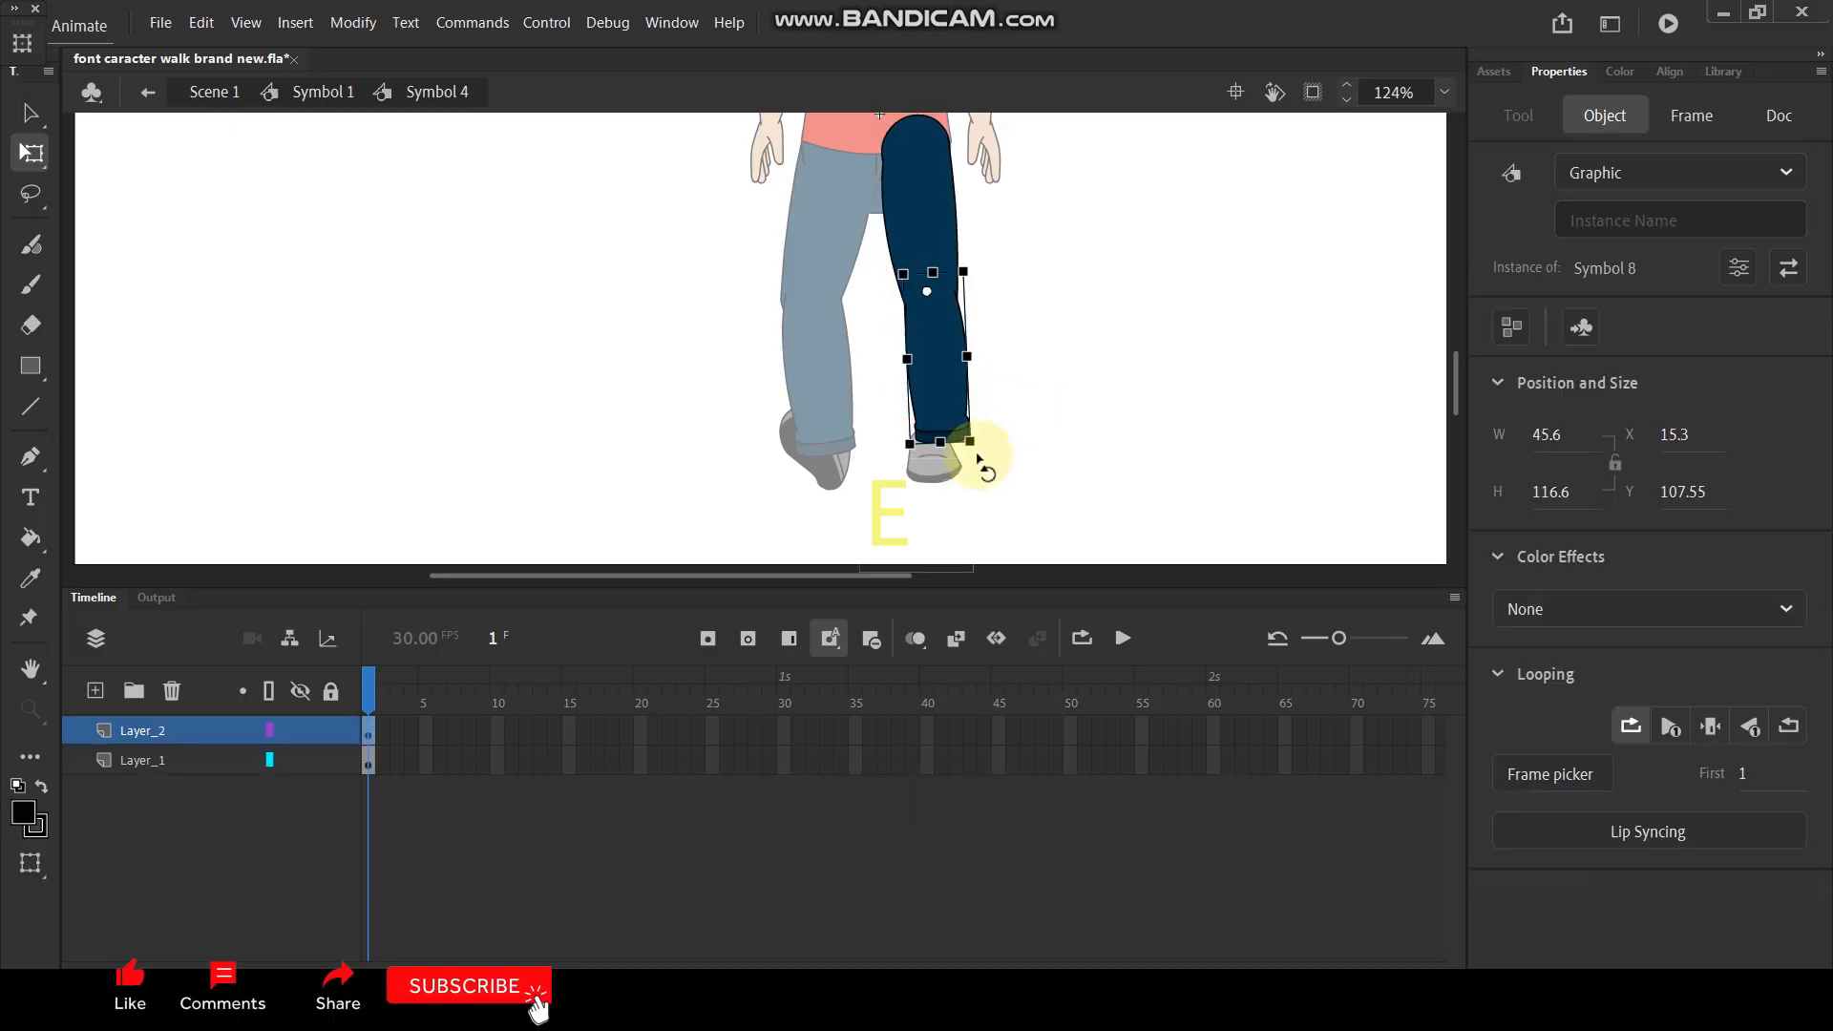
drag(977, 456, 964, 470)
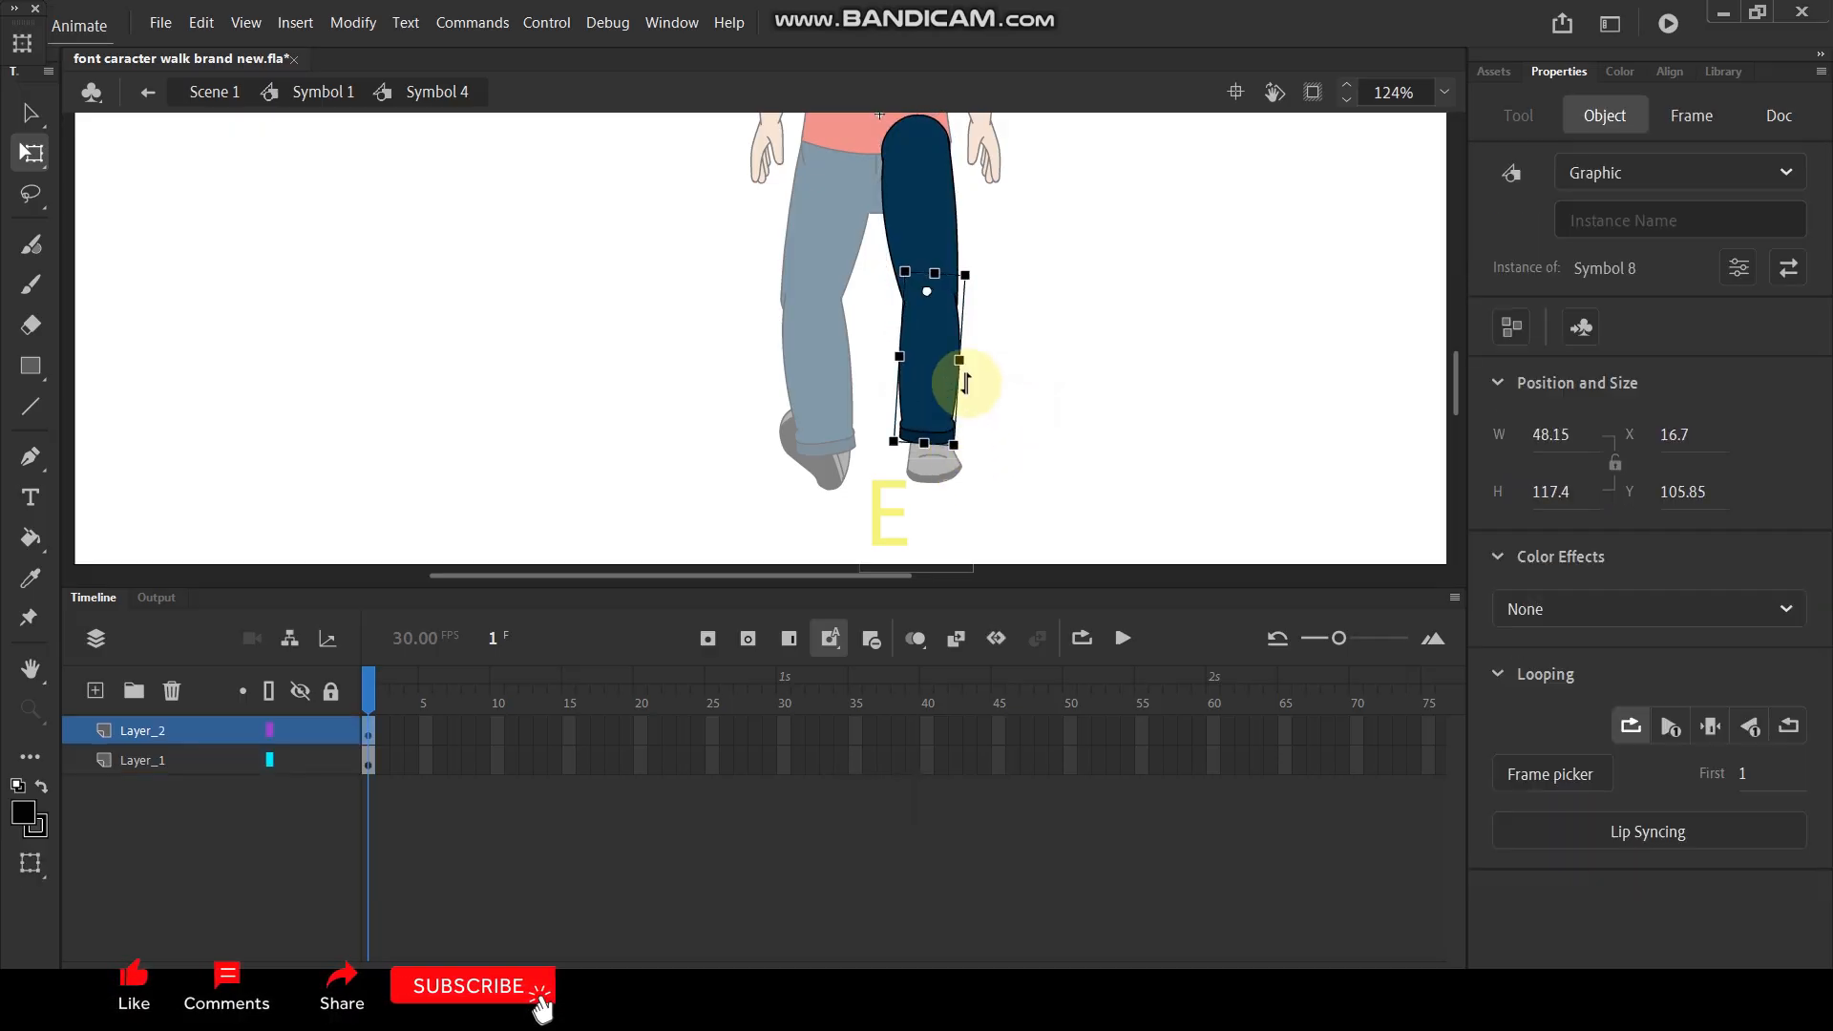
- Scale the upper and lower parts of the right leg together to 90%
shift+click(921, 234)
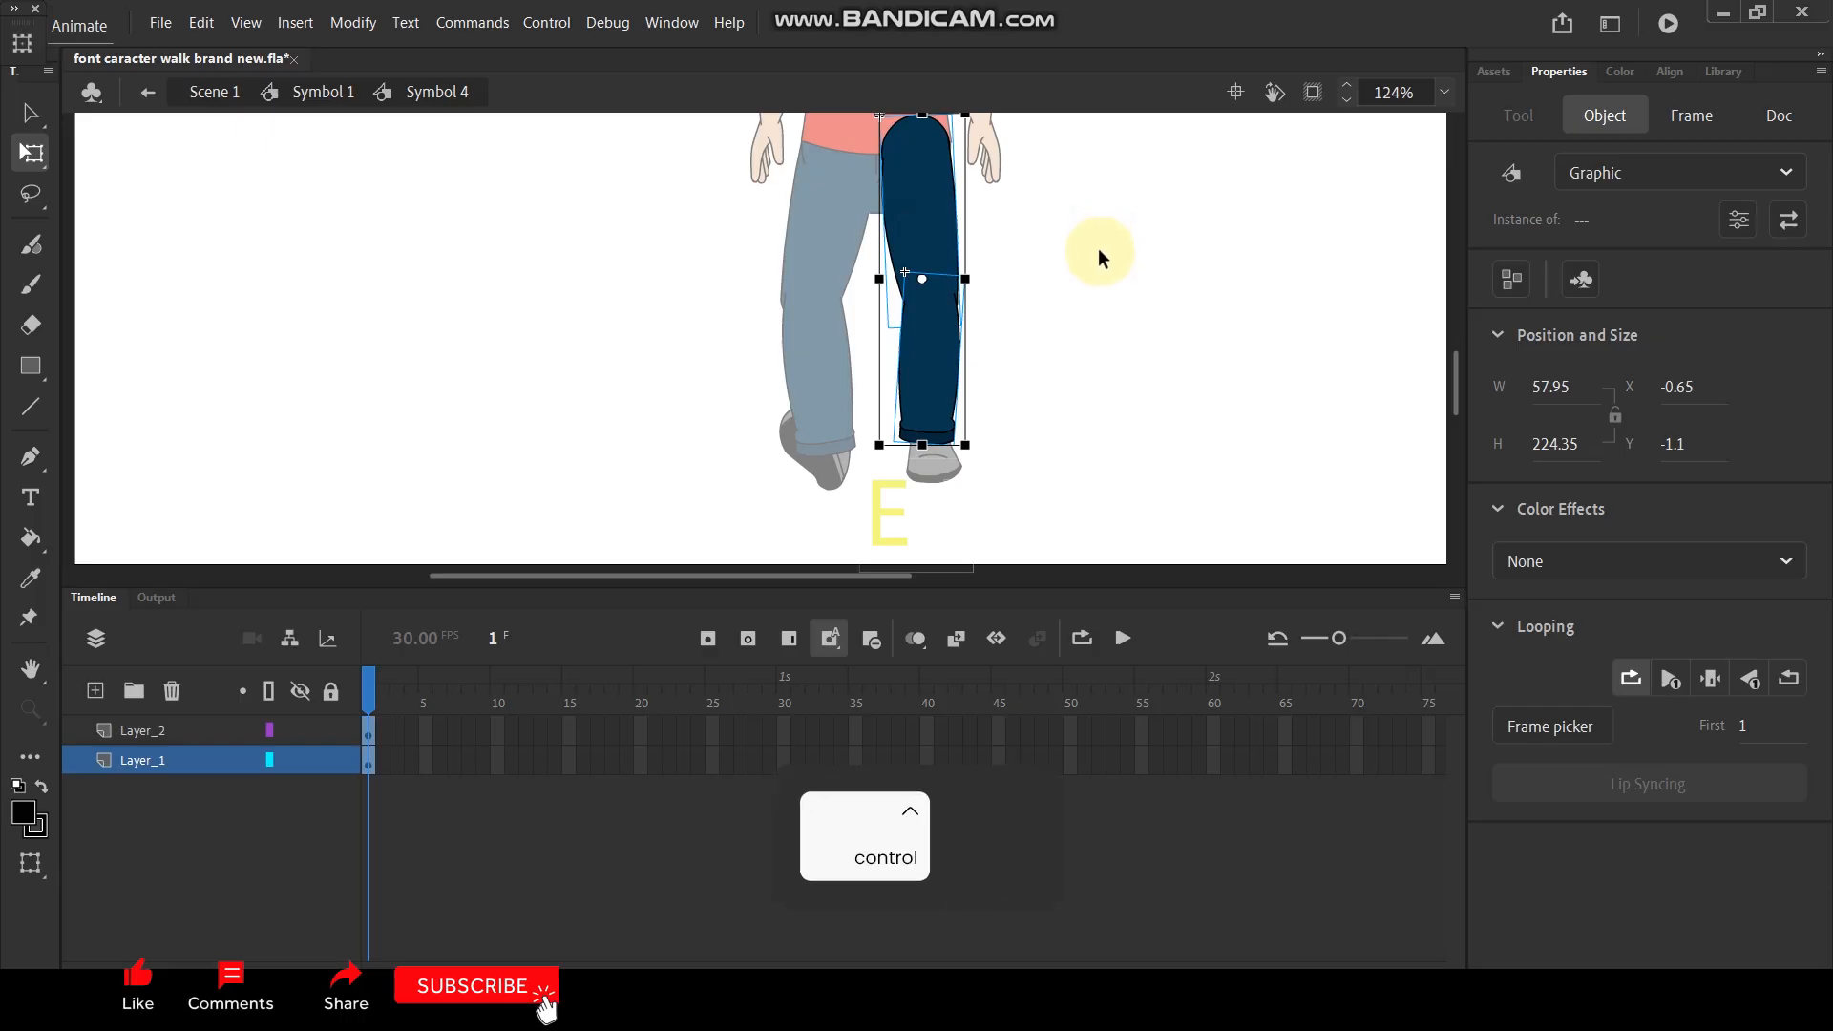
key(ctrl+alt+s)
key(Return)
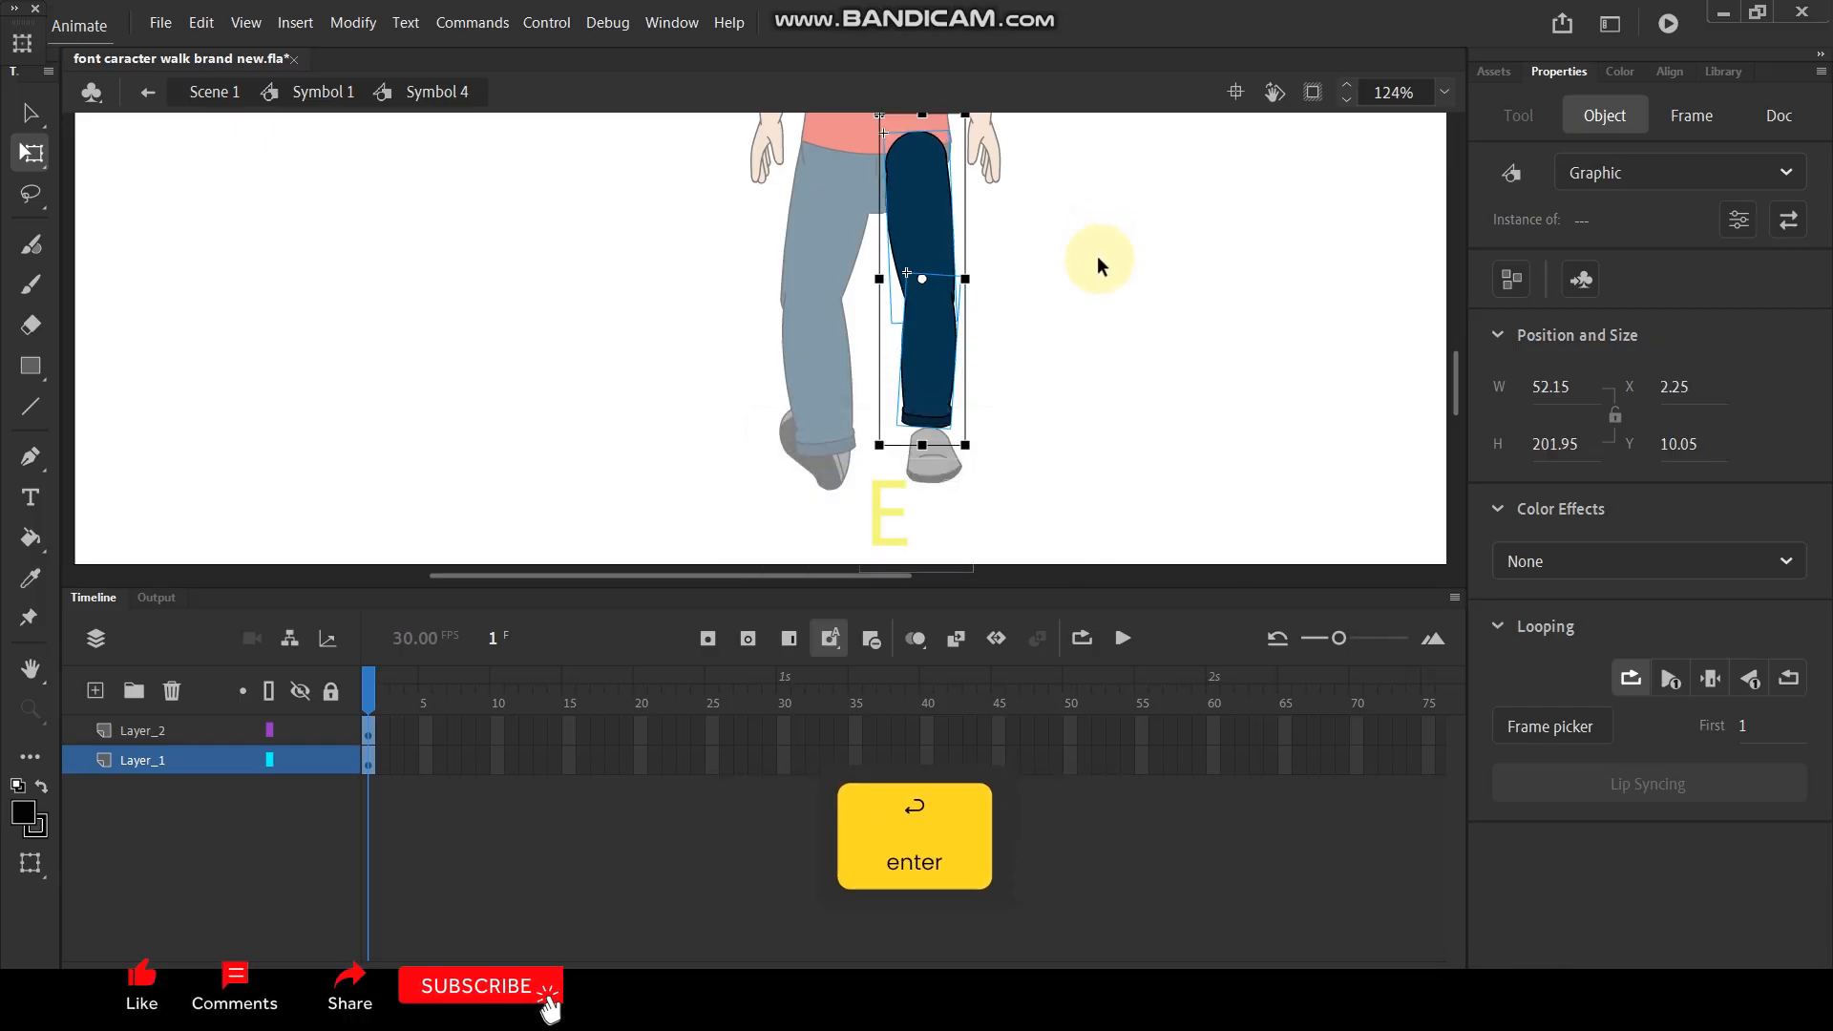
click(1088, 214)
drag(927, 246, 1068, 300)
key(ctrl+z)
- Move both right leg parts together slightly down and toward the other leg, and return to the full character symbol
click(932, 390)
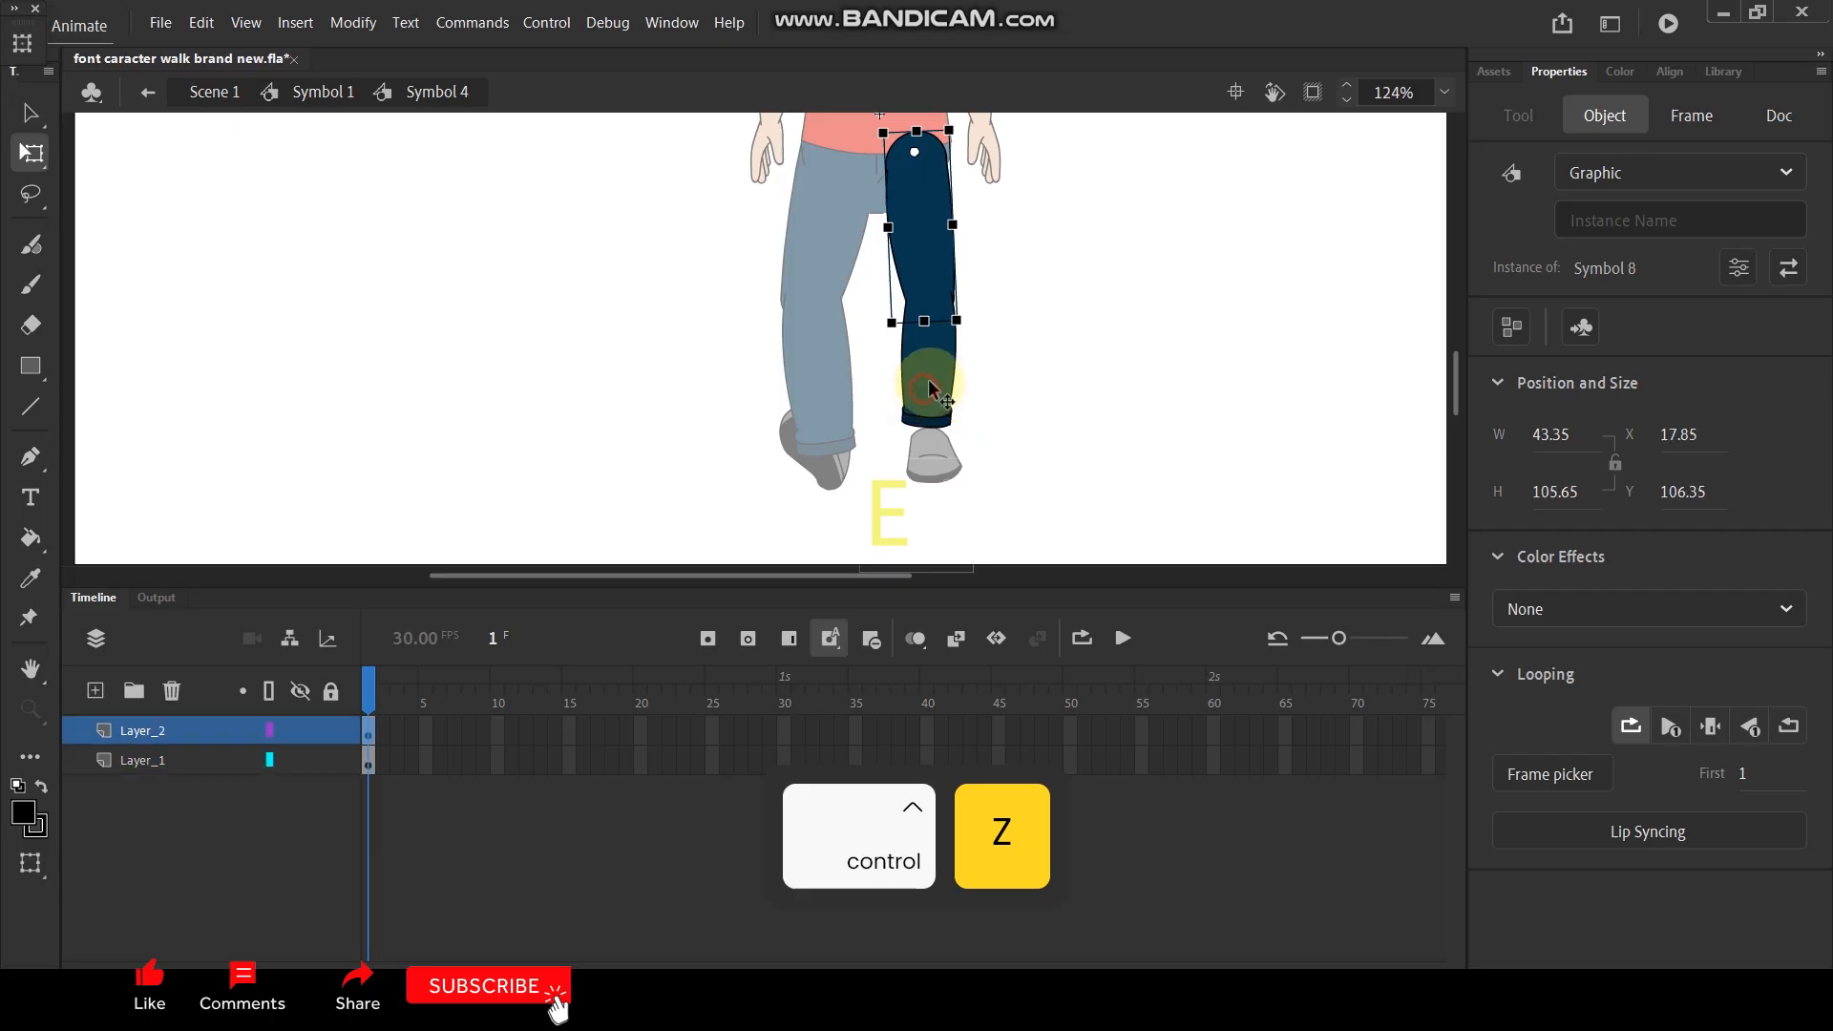
shift+click(929, 242)
drag(912, 148, 919, 238)
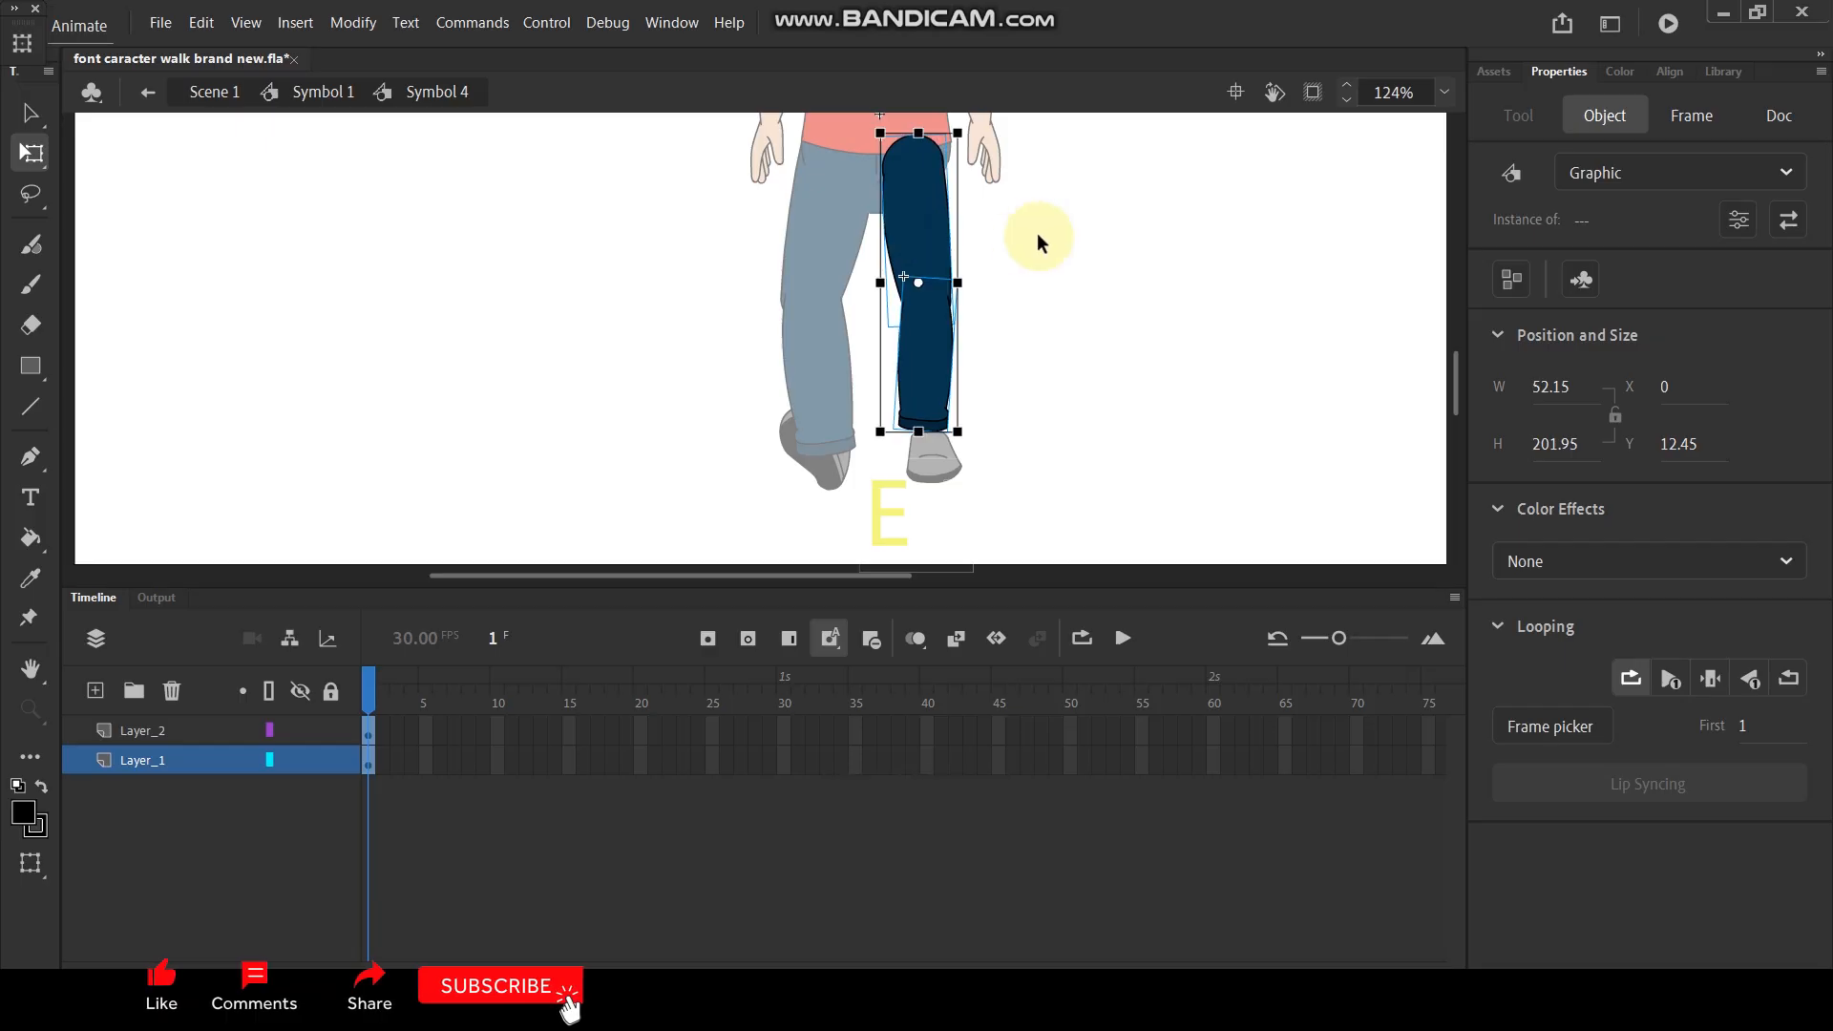
double_click(1037, 233)
click(1041, 239)
ctrl+scroll(978, 296, down, 3)
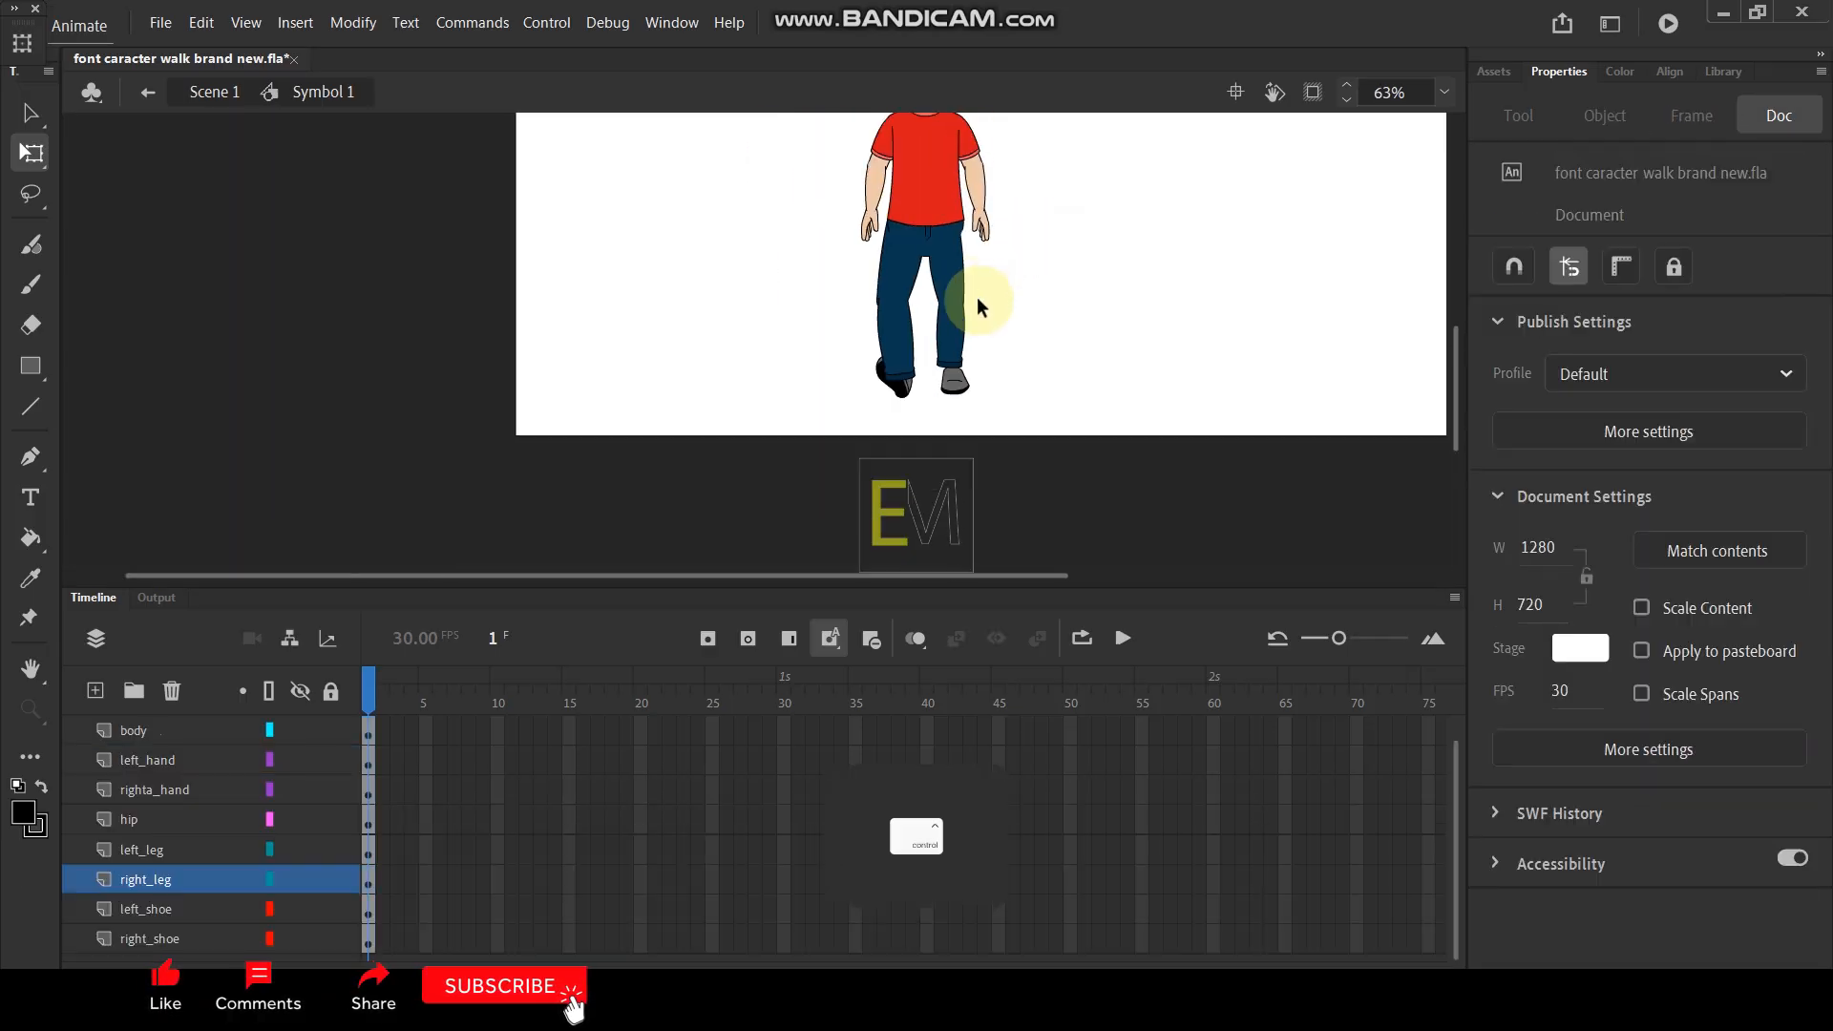
ctrl+scroll(960, 291, up, 5)
ctrl+scroll(992, 203, down, 3)
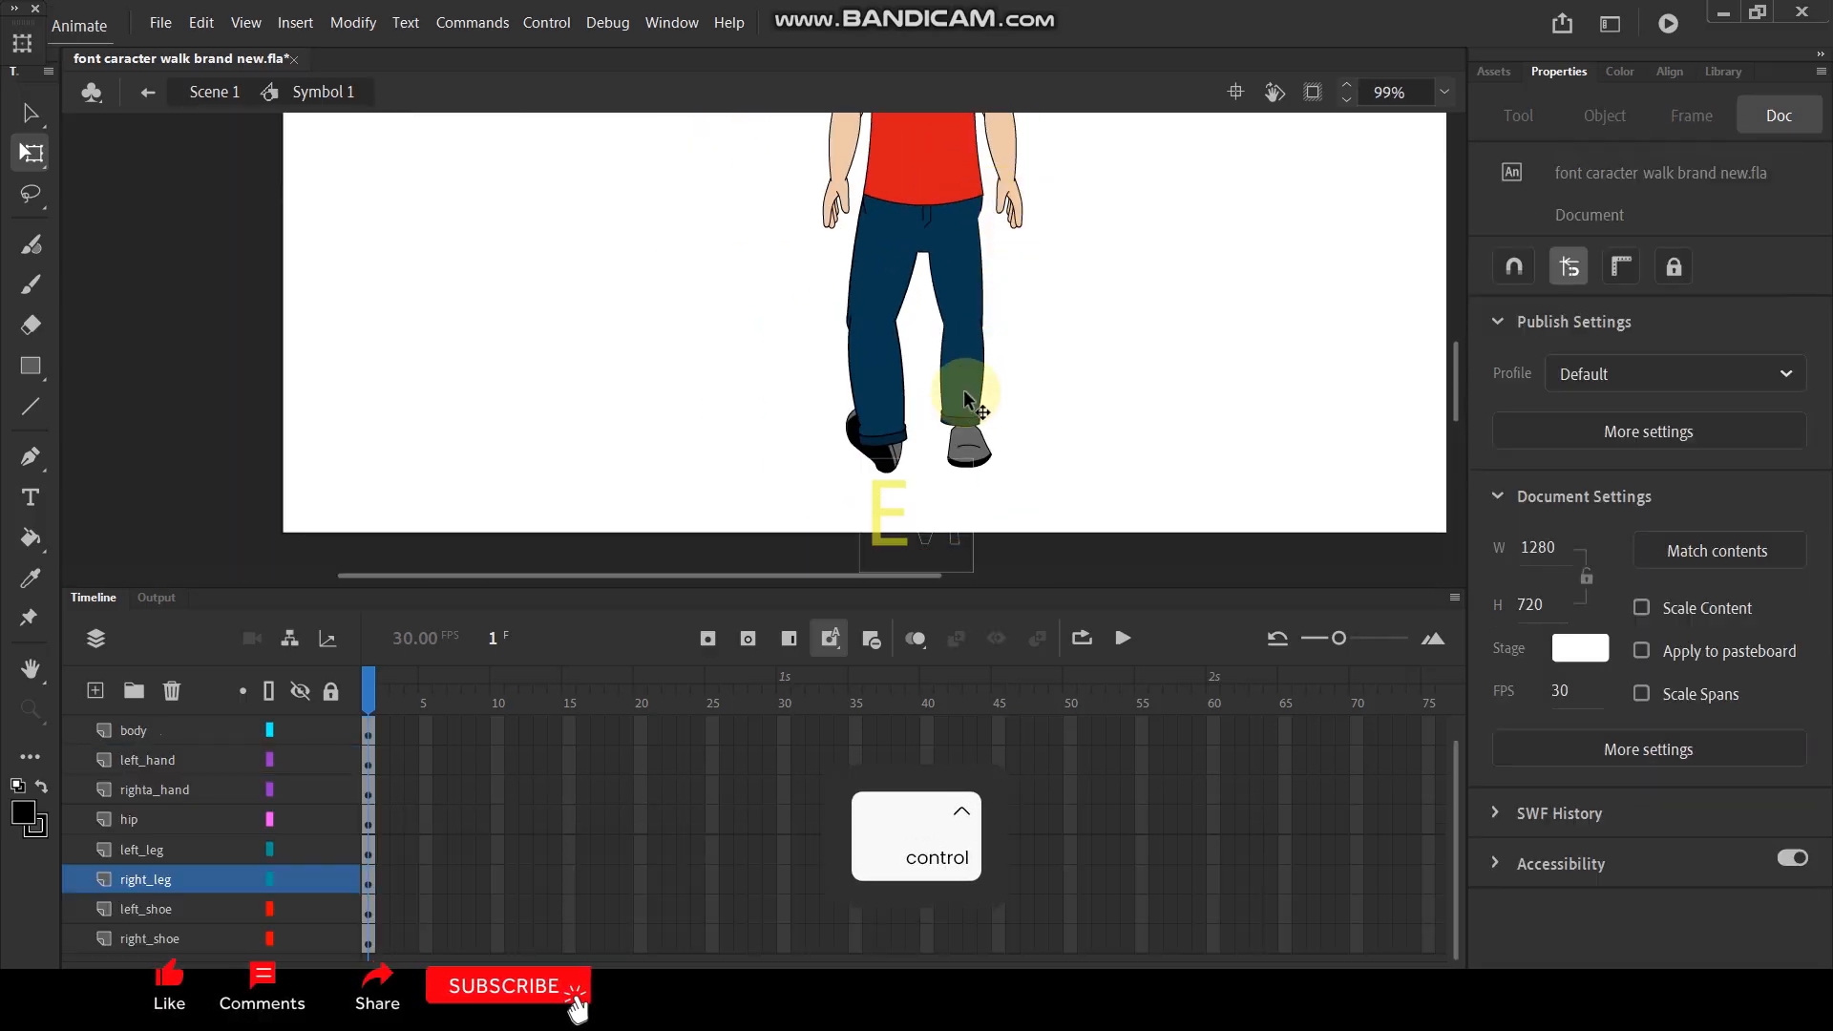
- Reopen the right leg symbol, set the pivot of both leg parts to the hip and rotate the whole leg slightly outward
double_click(966, 382)
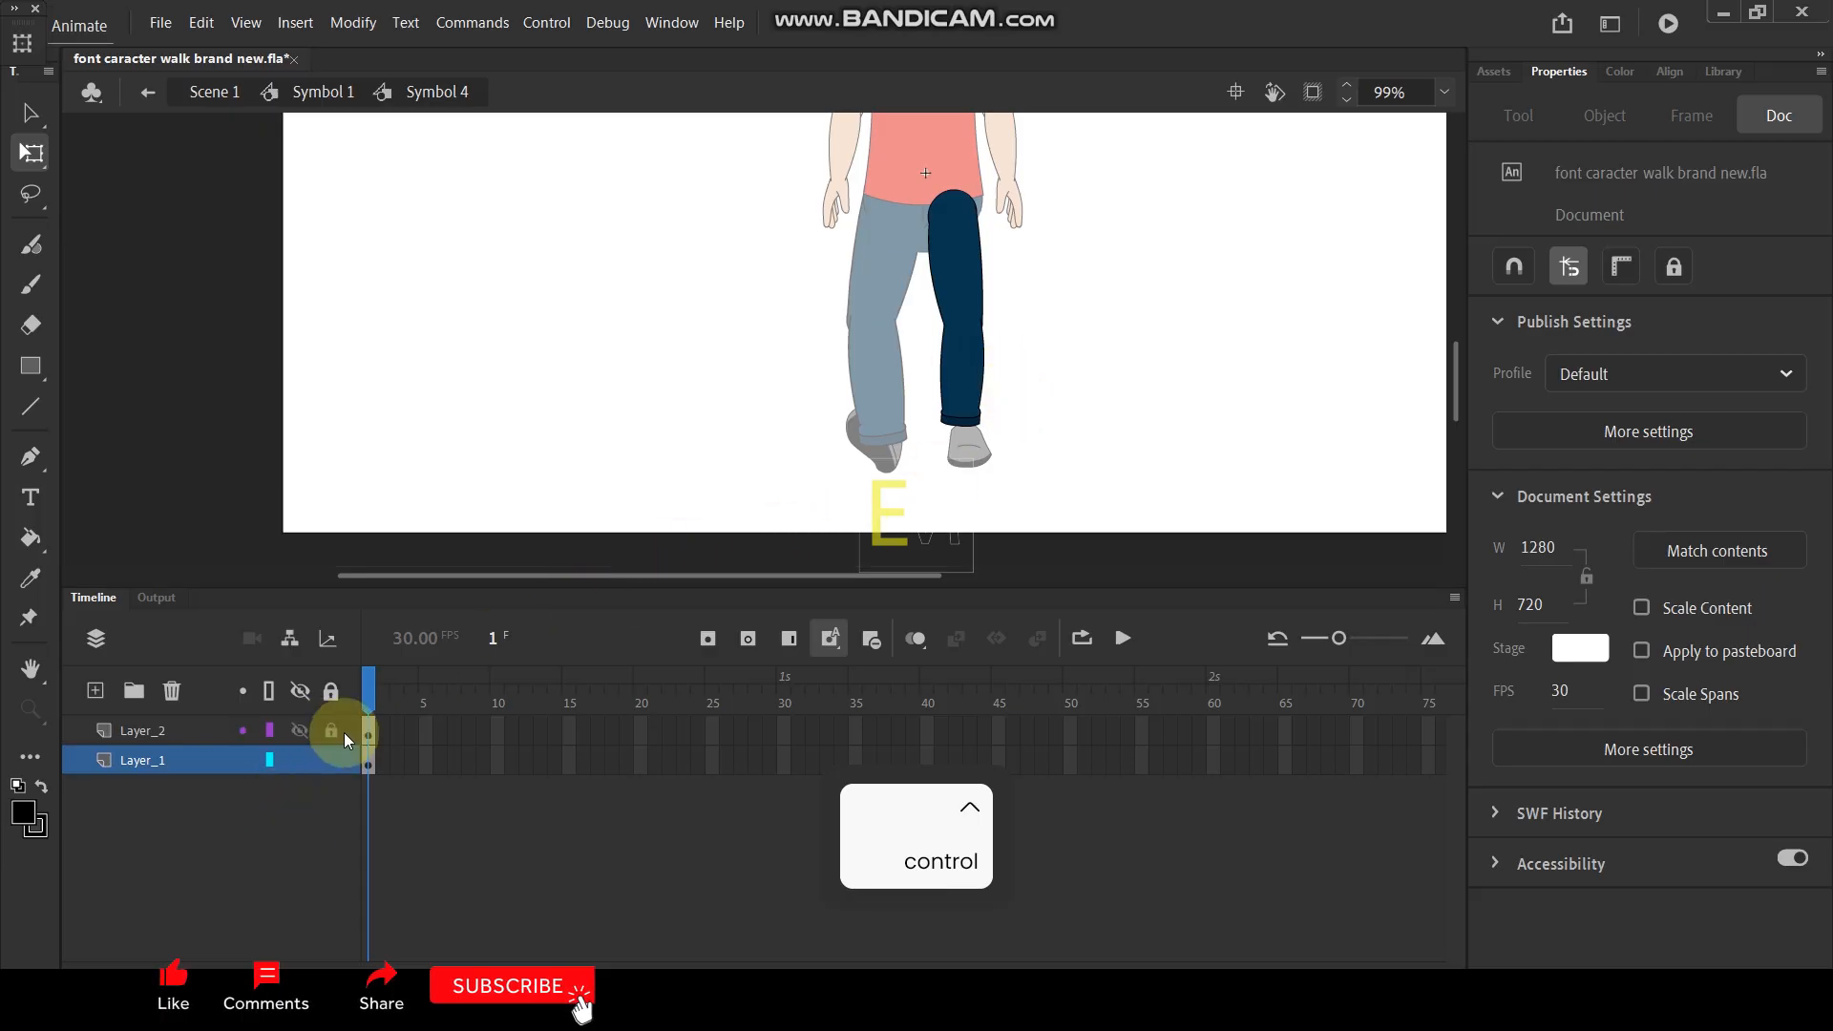
click(372, 761)
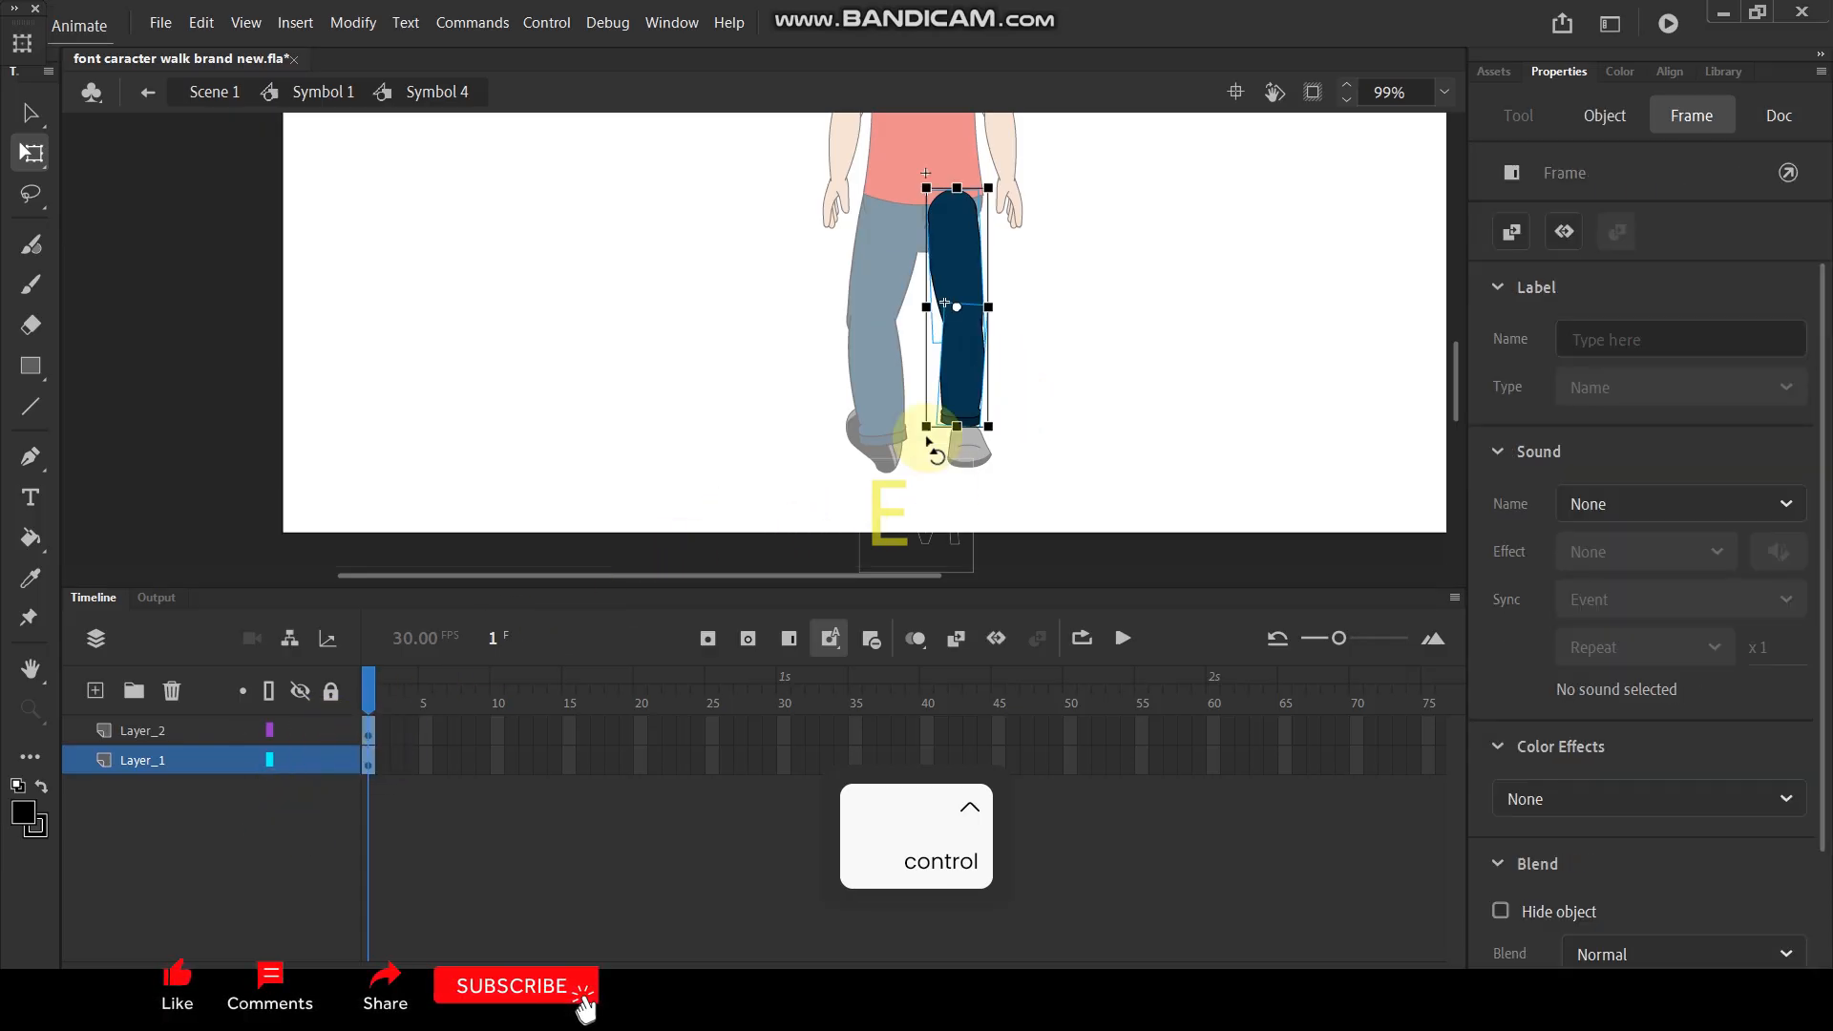
click(952, 212)
drag(953, 211, 950, 203)
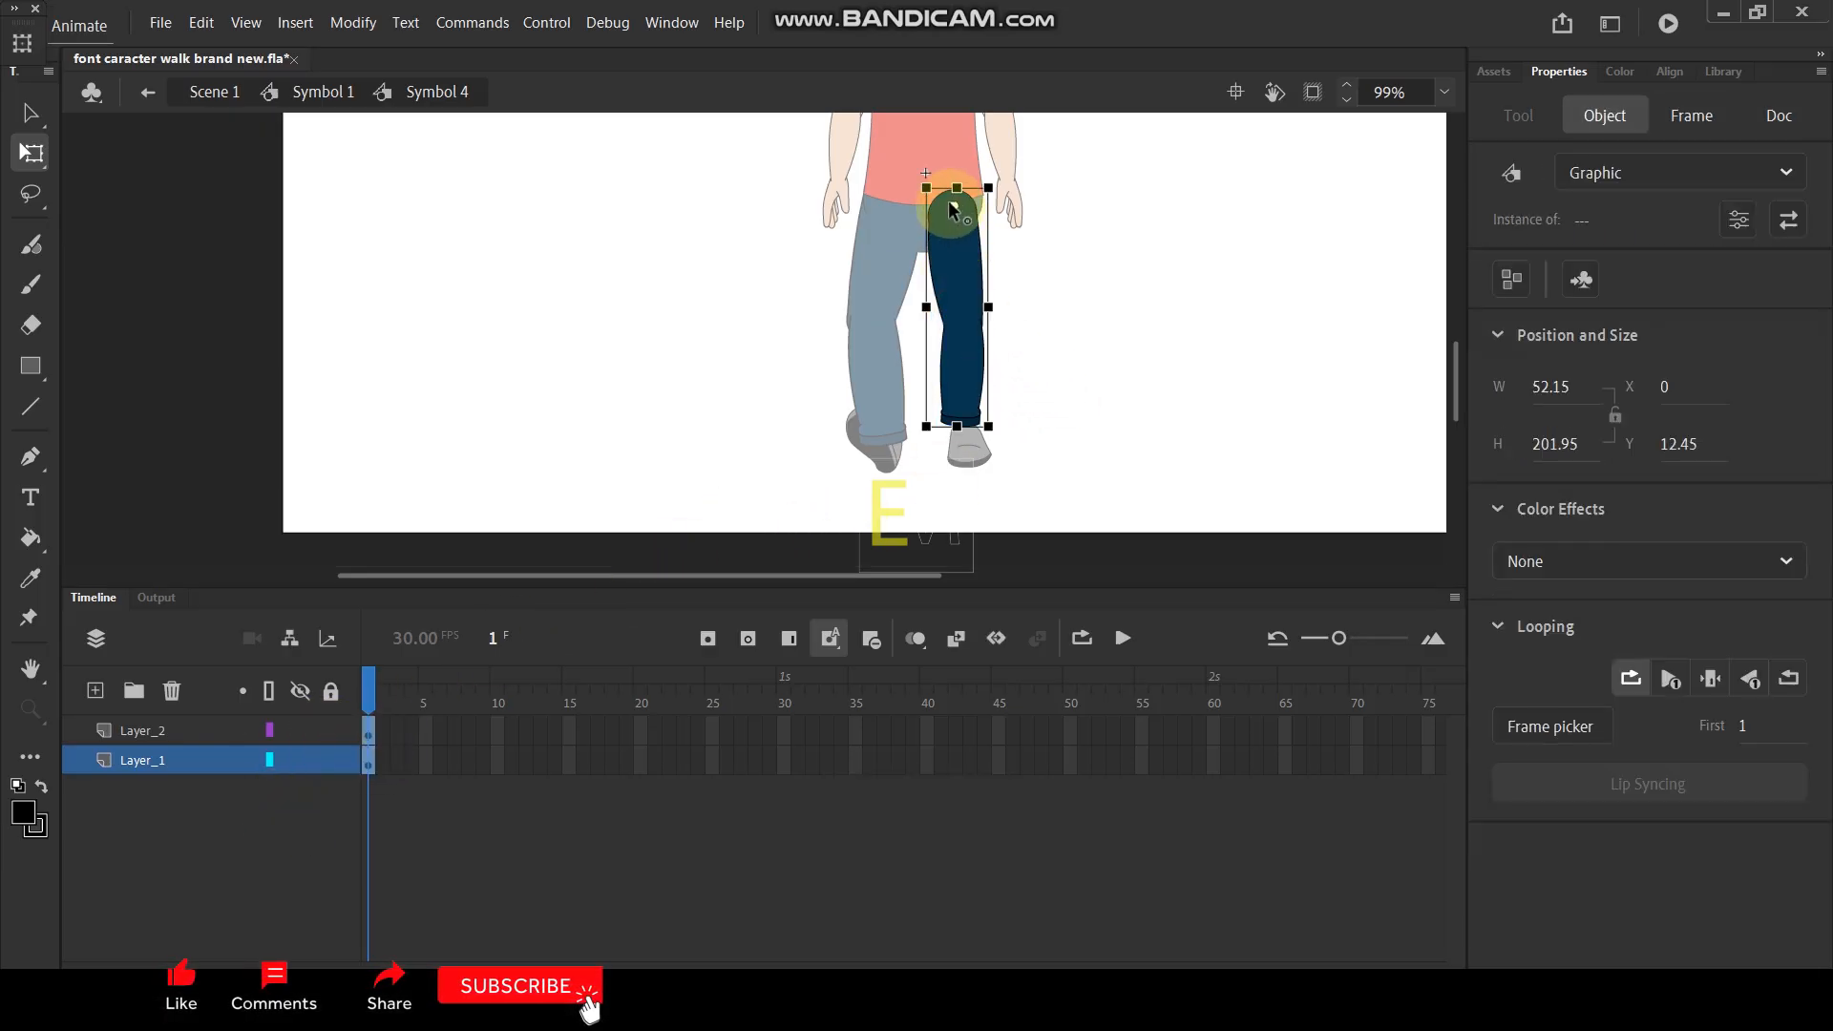
drag(994, 449, 1007, 441)
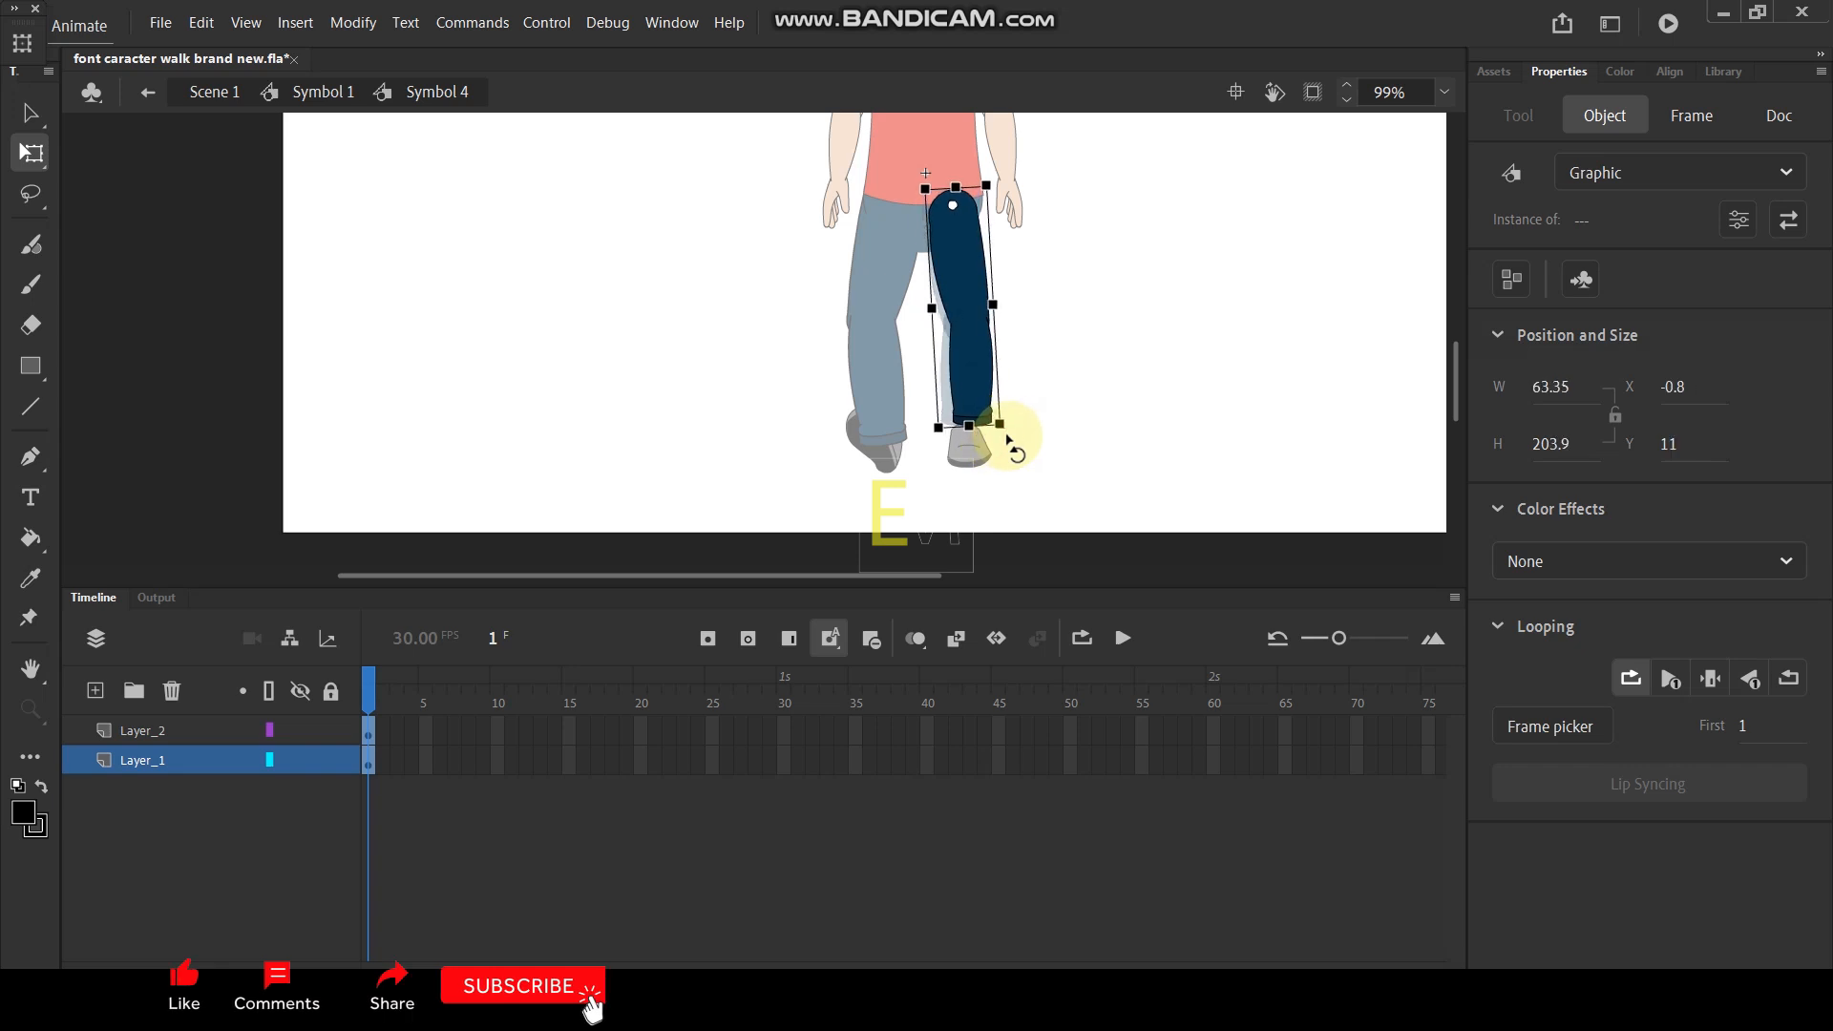
- Rotate the right lower leg slightly back inward about the knee
click(1083, 399)
click(988, 405)
drag(1004, 430, 999, 434)
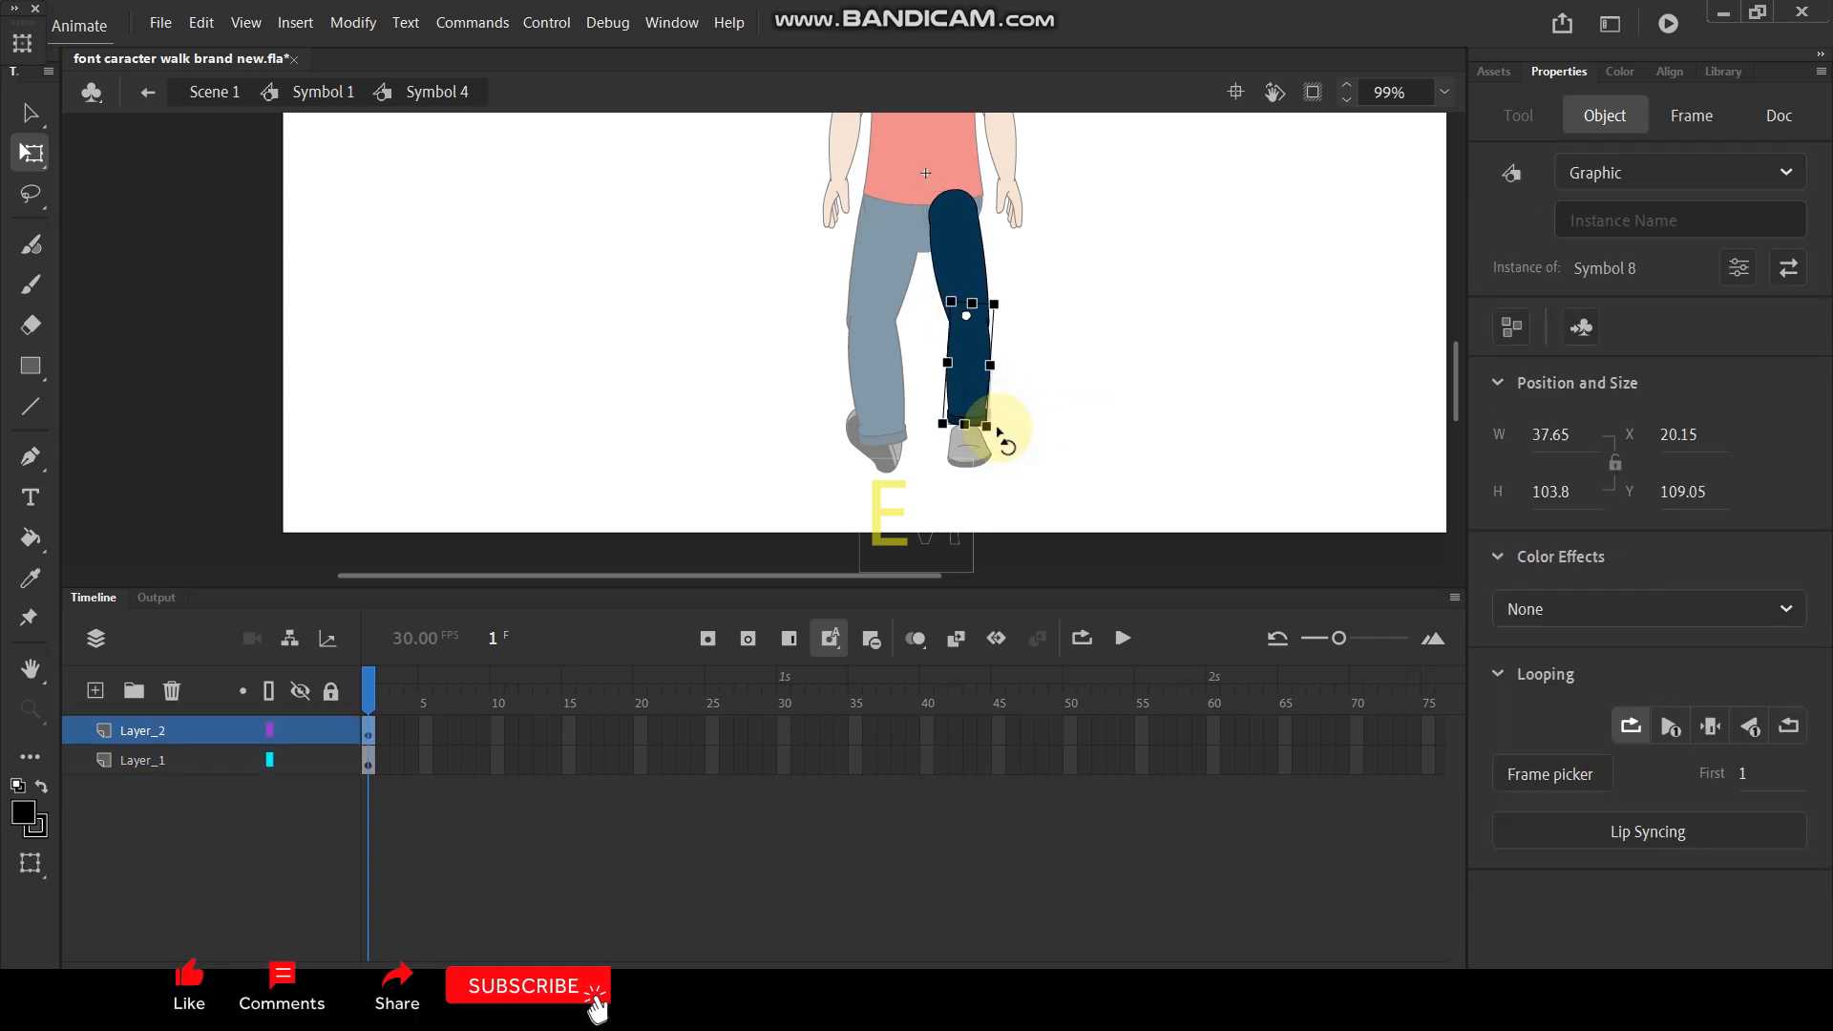
click(1029, 399)
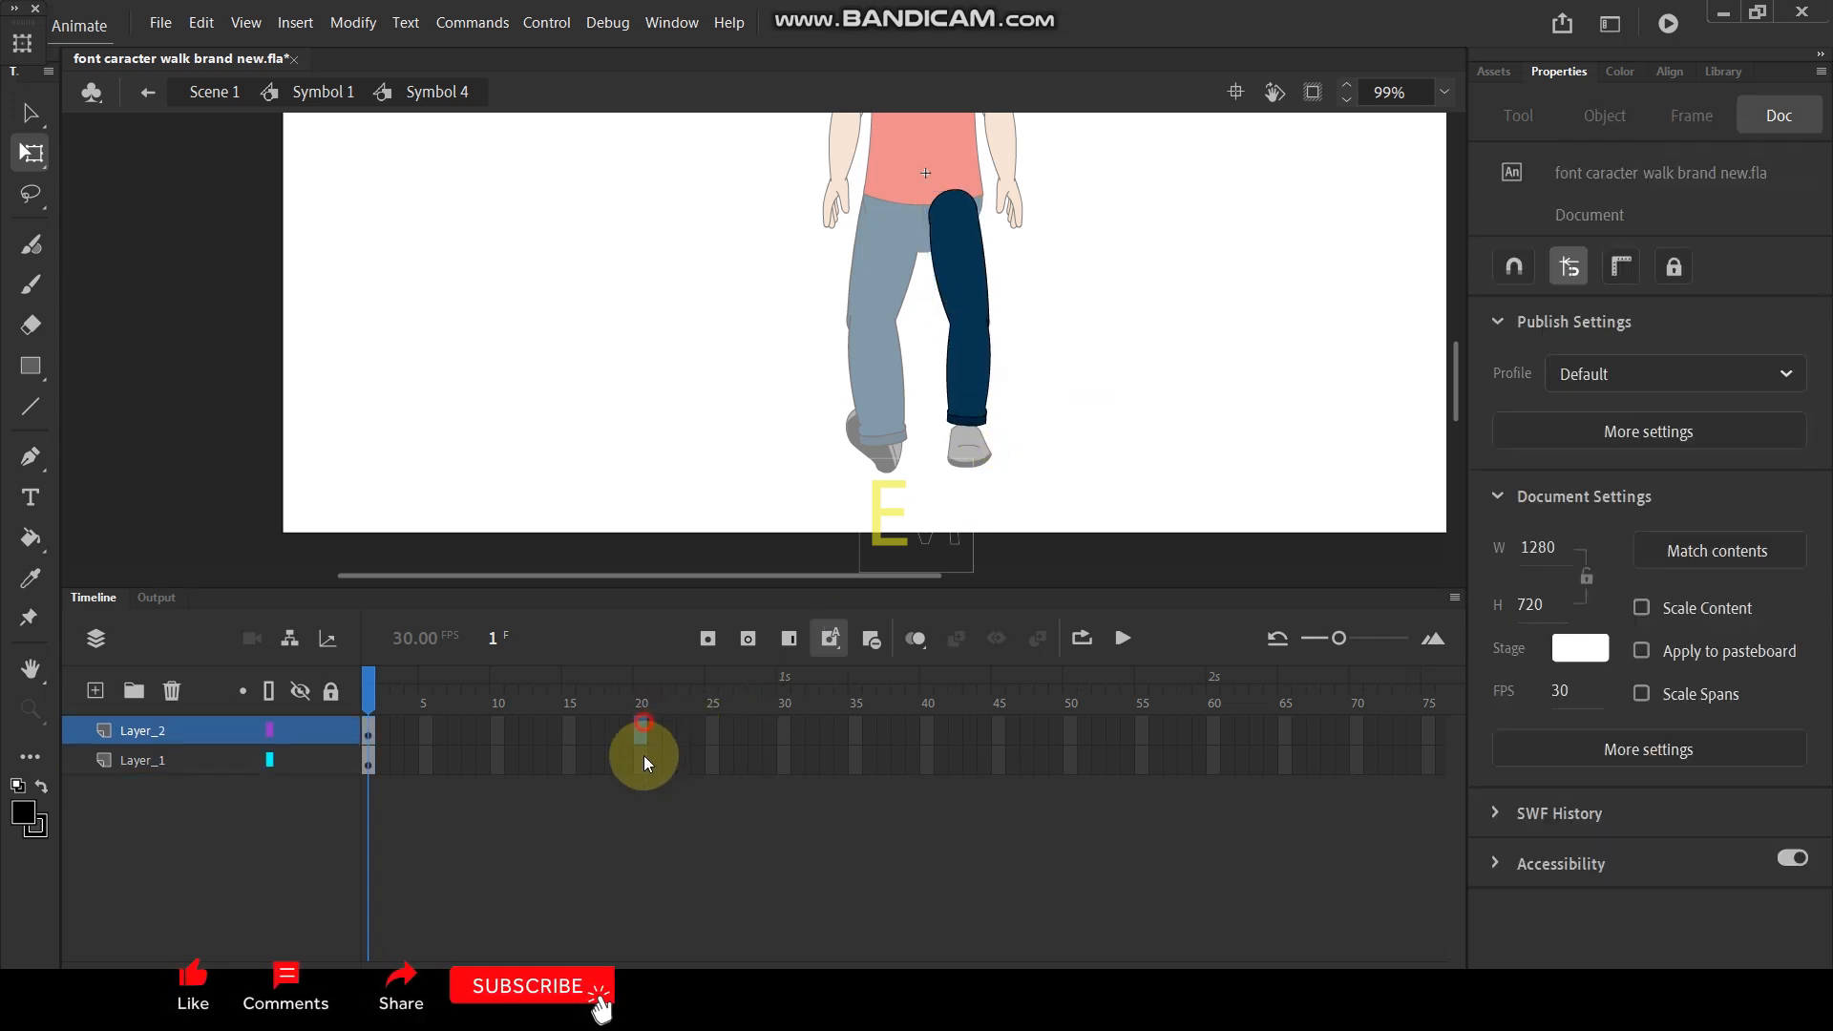
- Insert keyframes at frames 20 and 10 on both right leg layers
drag(643, 731, 643, 777)
key(F6)
drag(492, 725, 498, 761)
key(F6)
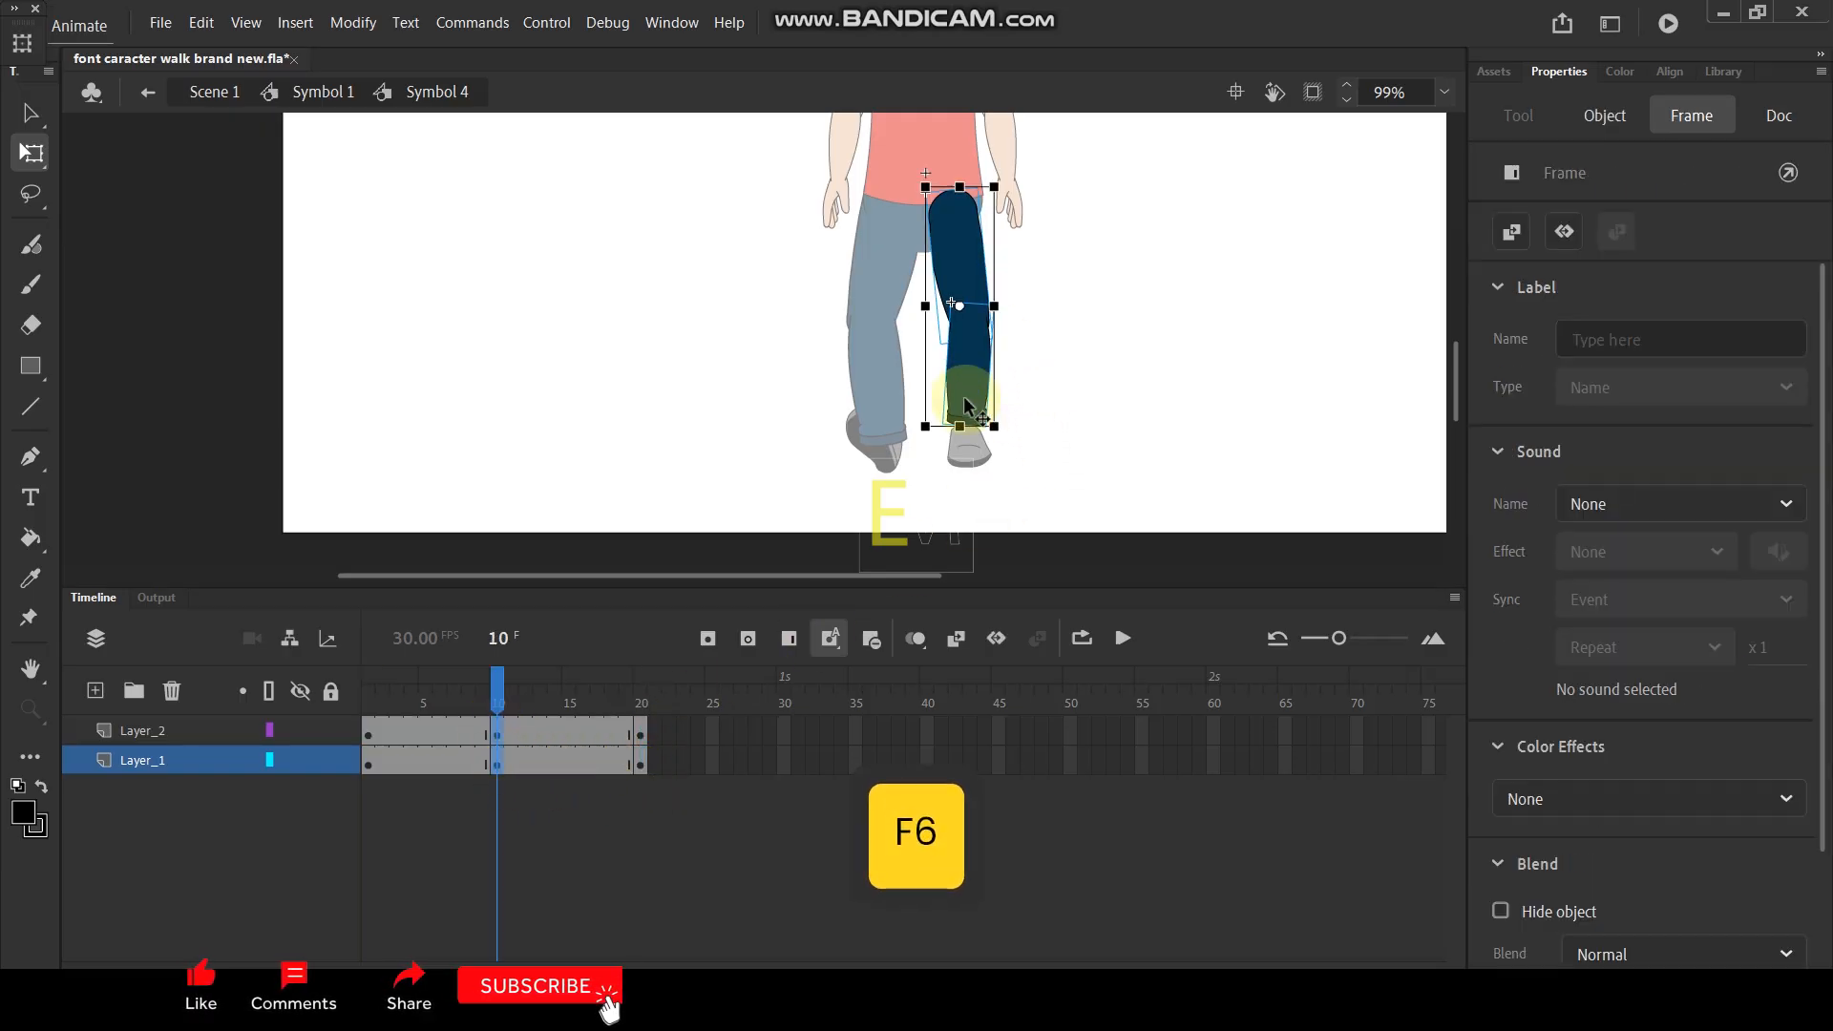
- At frame 10, set the pivot of both right leg parts to the hip and scale them to 110%
click(951, 210)
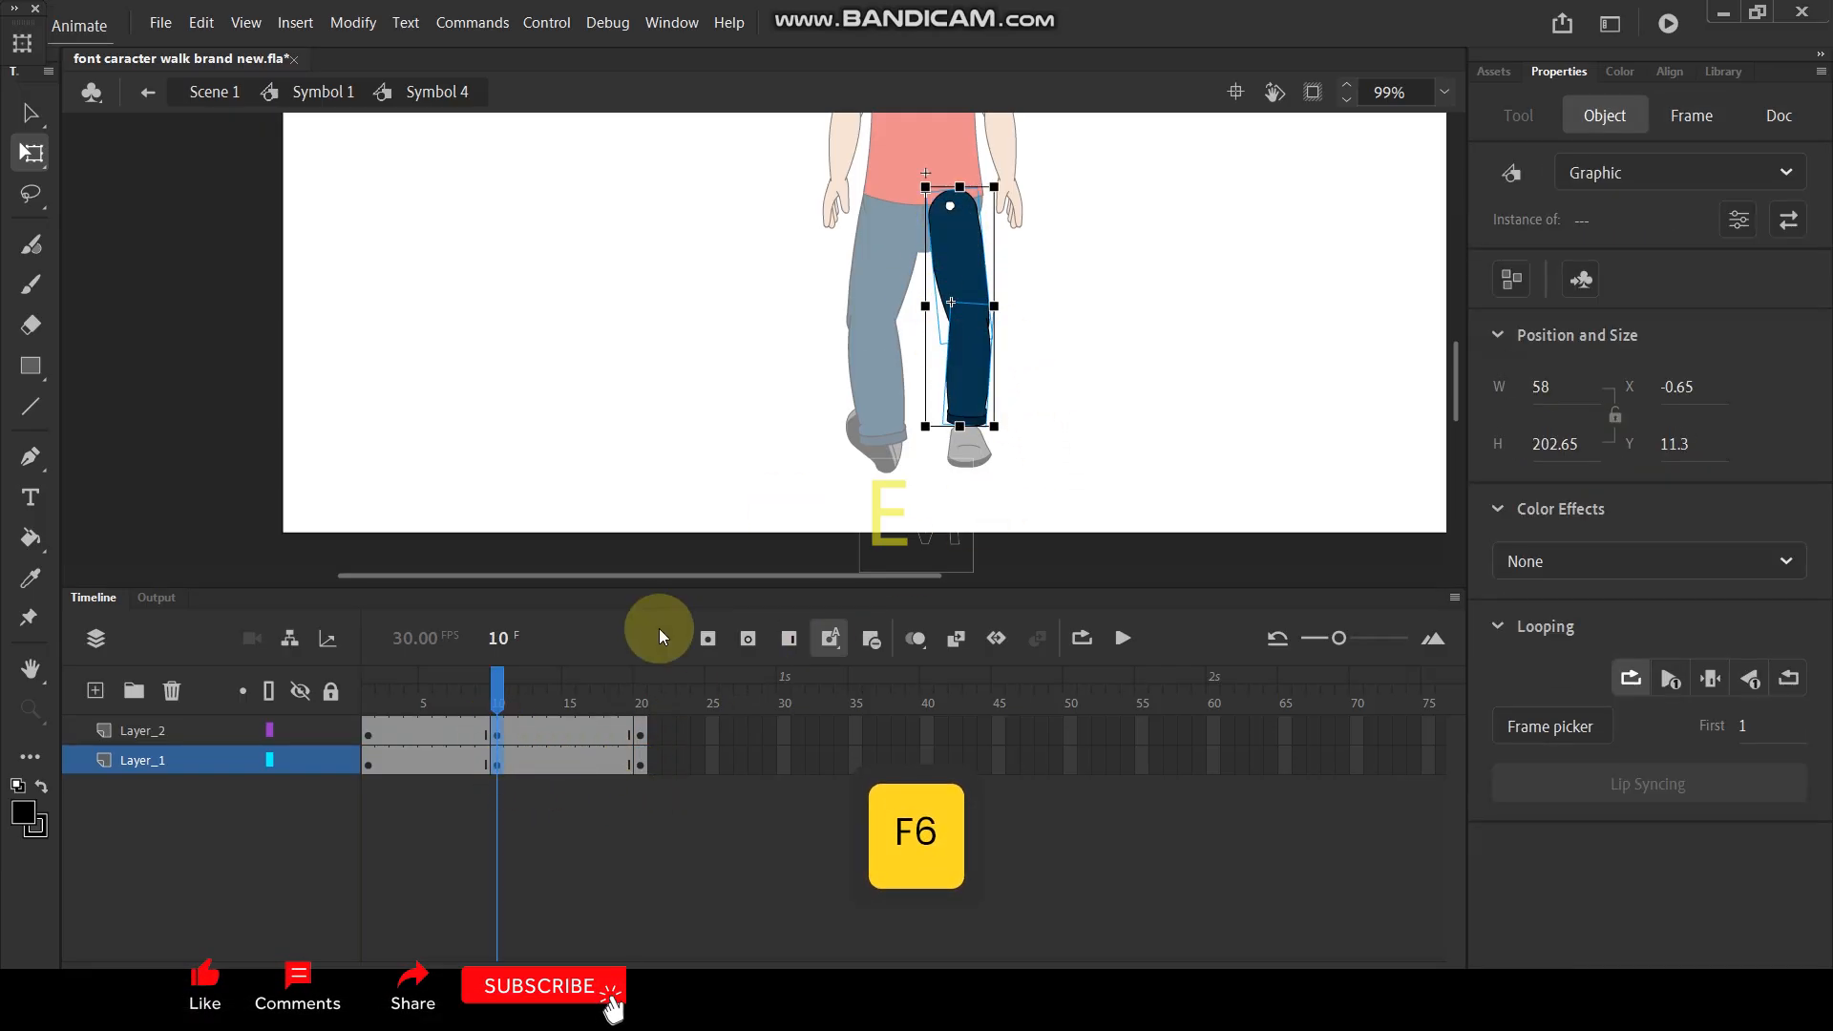
key(alt)
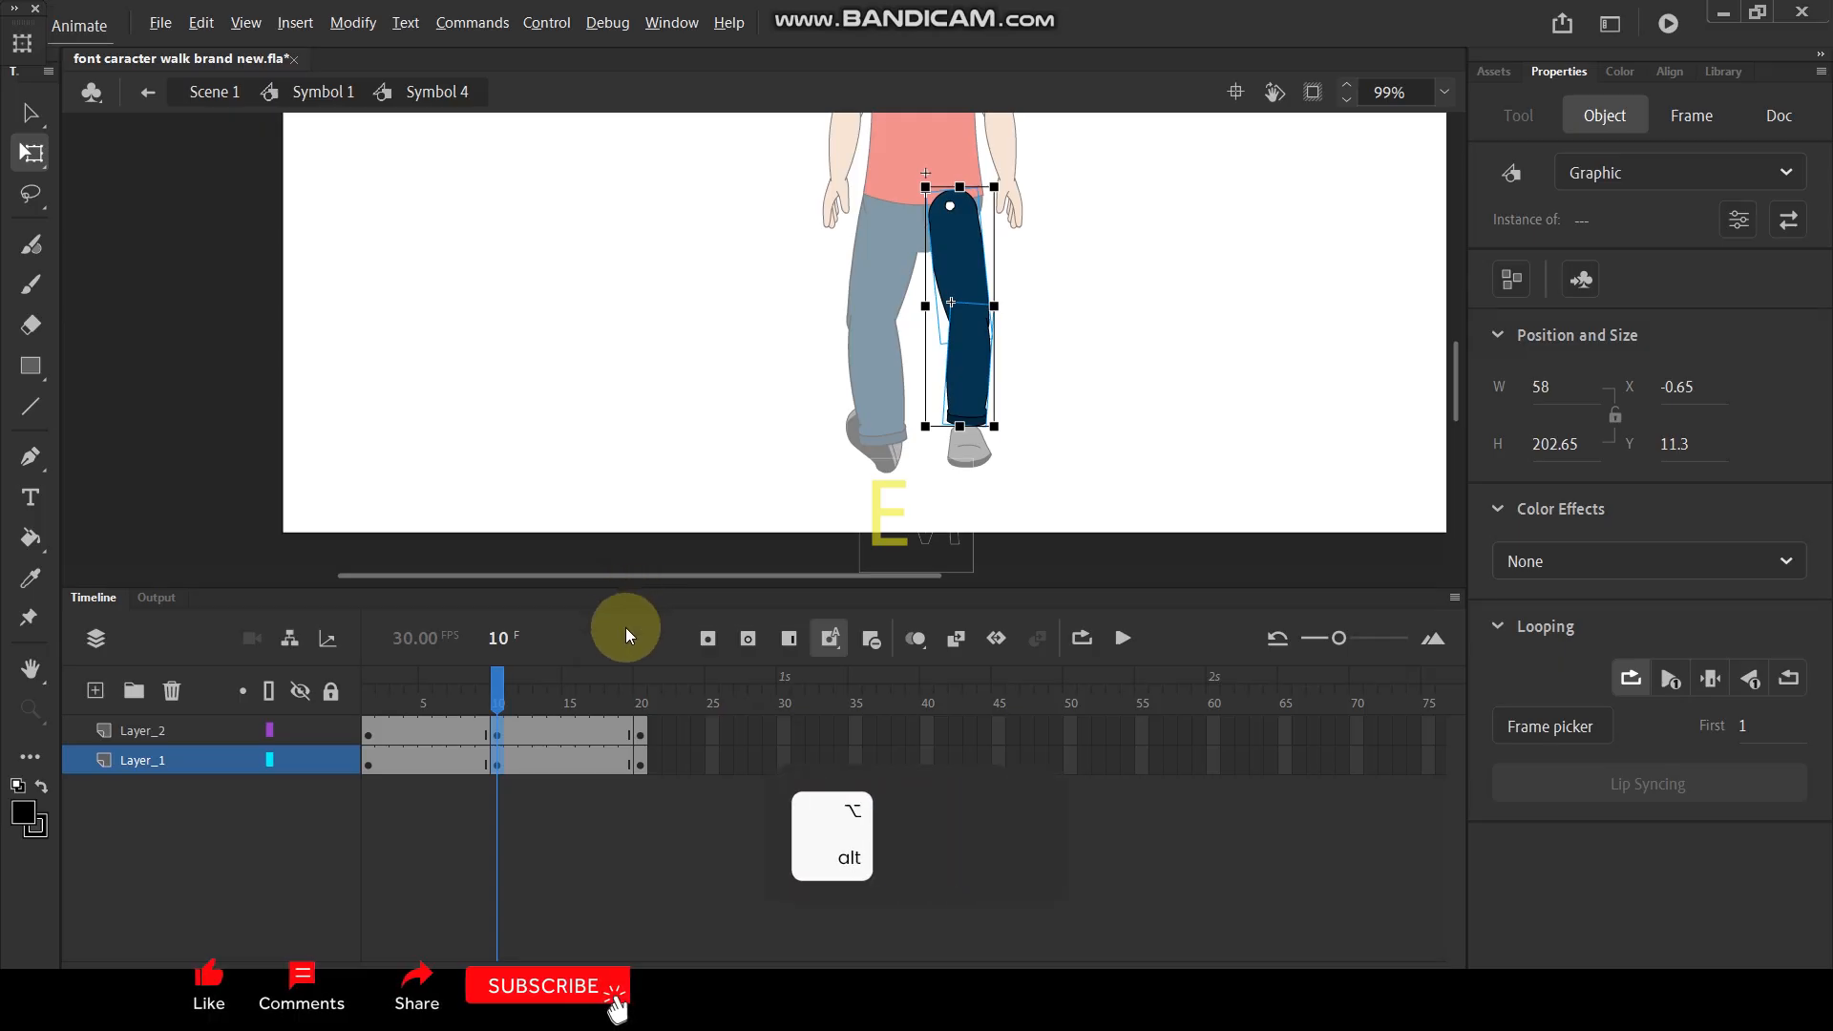
key(ctrl+alt+s)
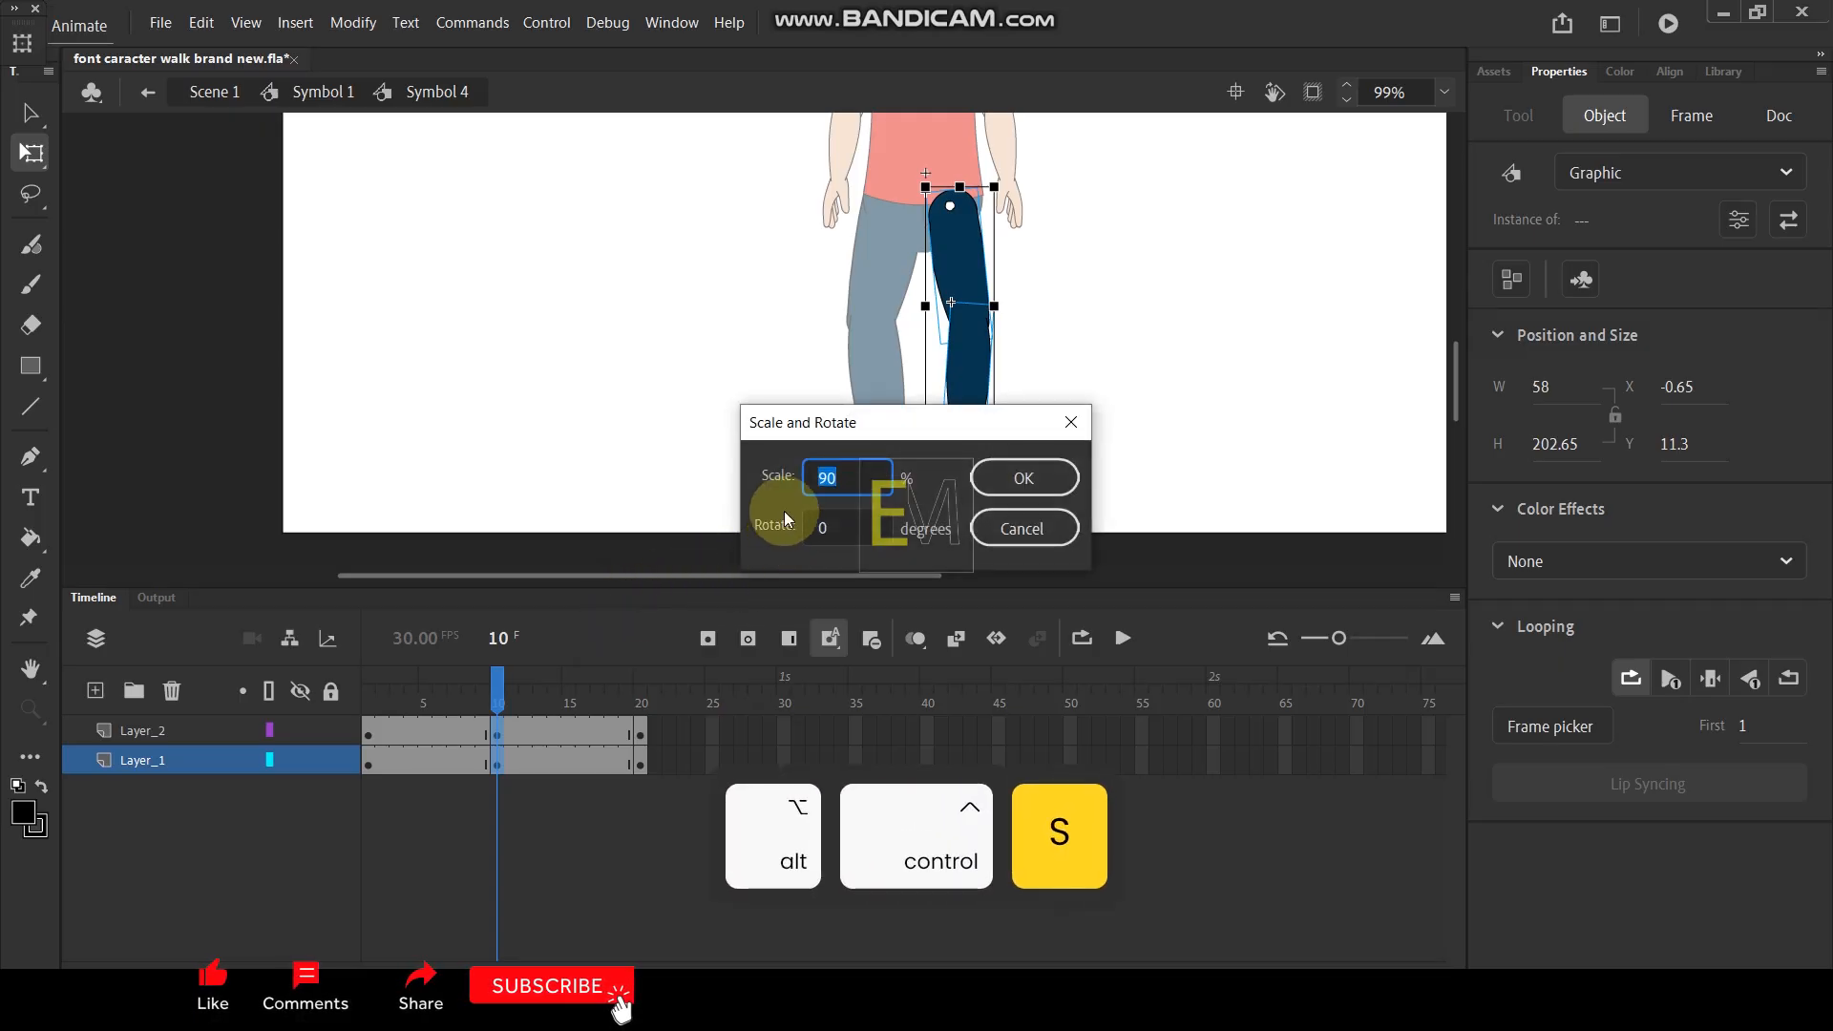
text(110)
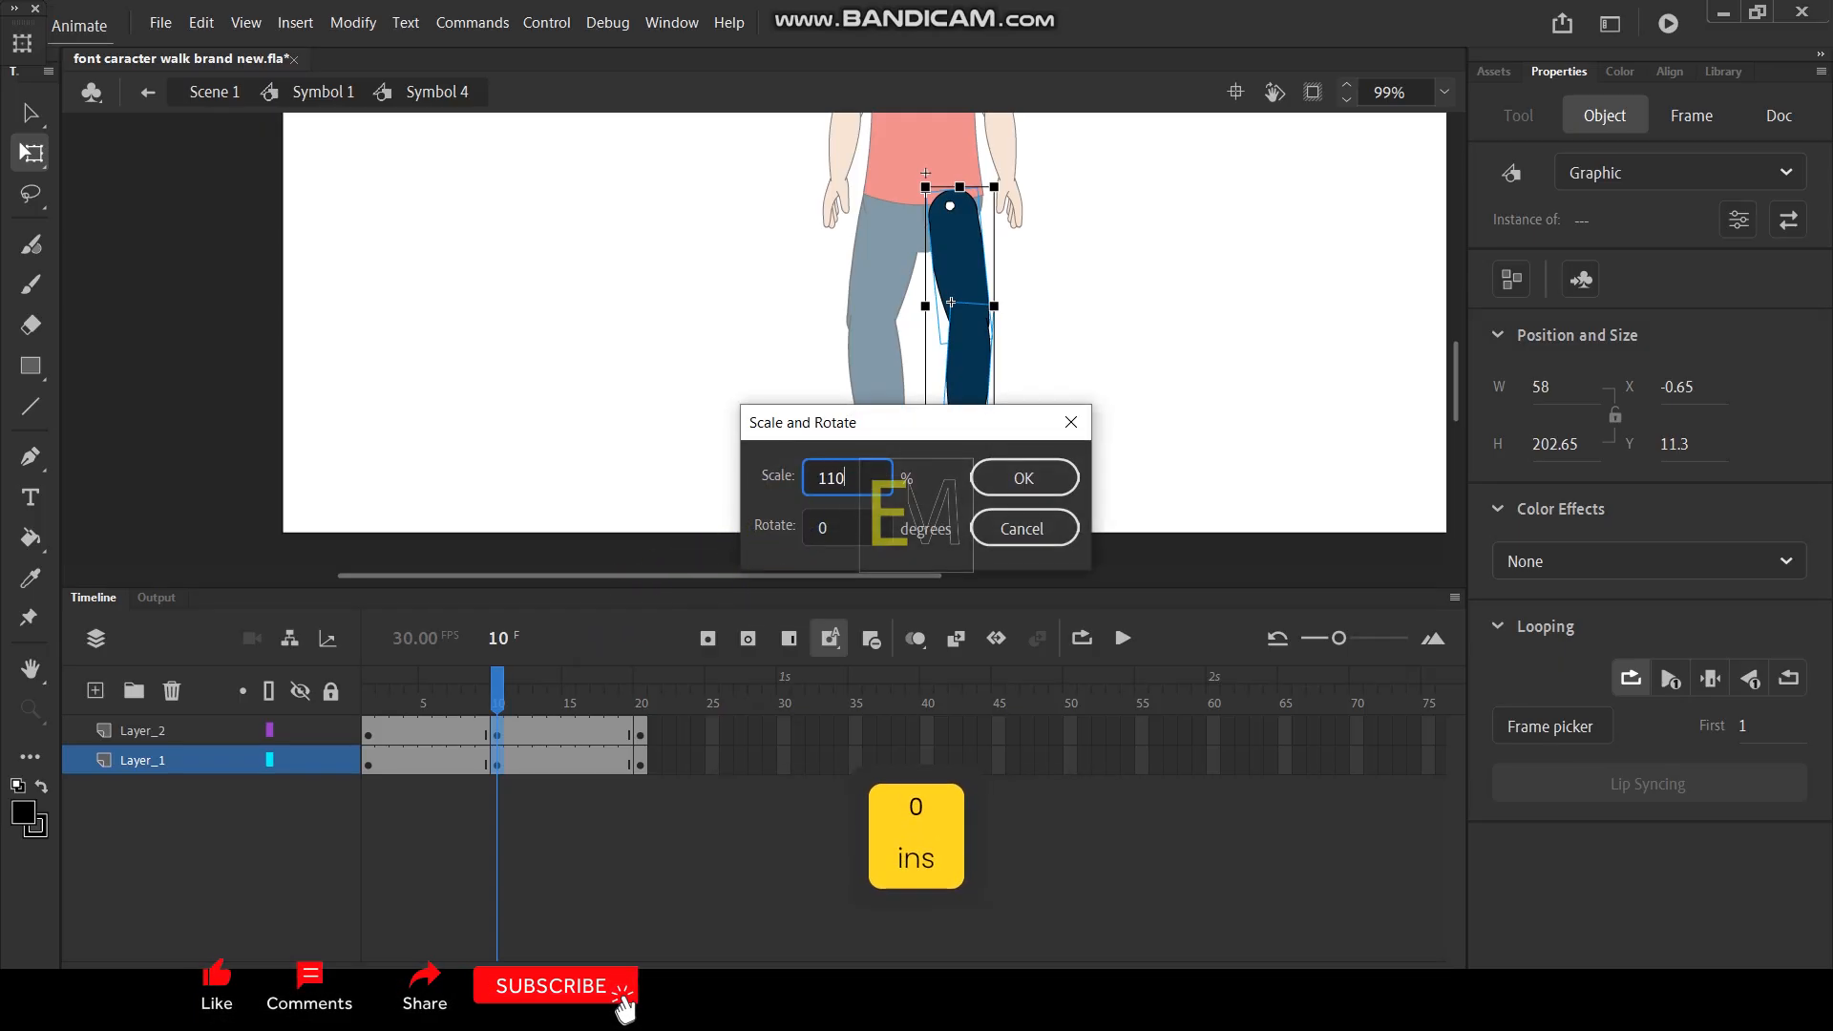
key(Return)
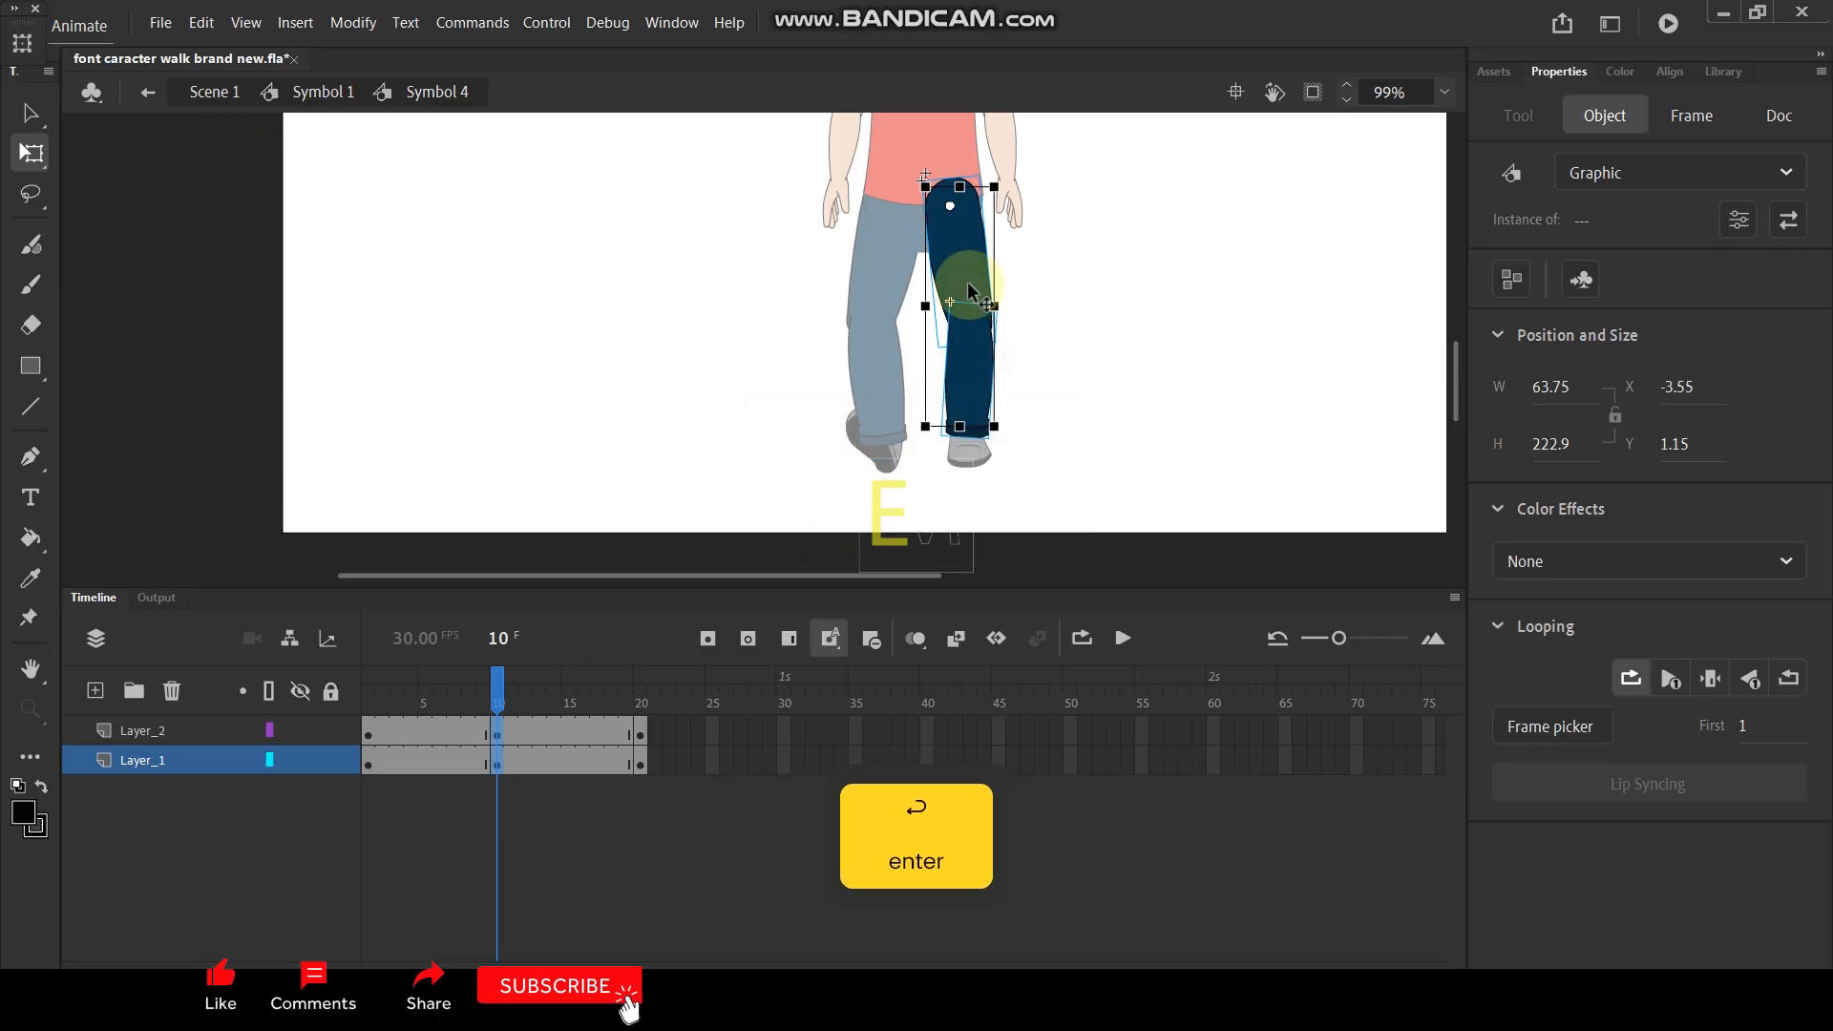
- Move the enlarged right leg at frame 10 slightly down from the hip
ctrl+scroll(965, 287, up, 3)
mouse_move(966, 248)
mouse_down()
mouse_move(964, 276)
mouse_move(971, 260)
mouse_up()
click(1092, 329)
key(space)
drag(1144, 359, 1163, 323)
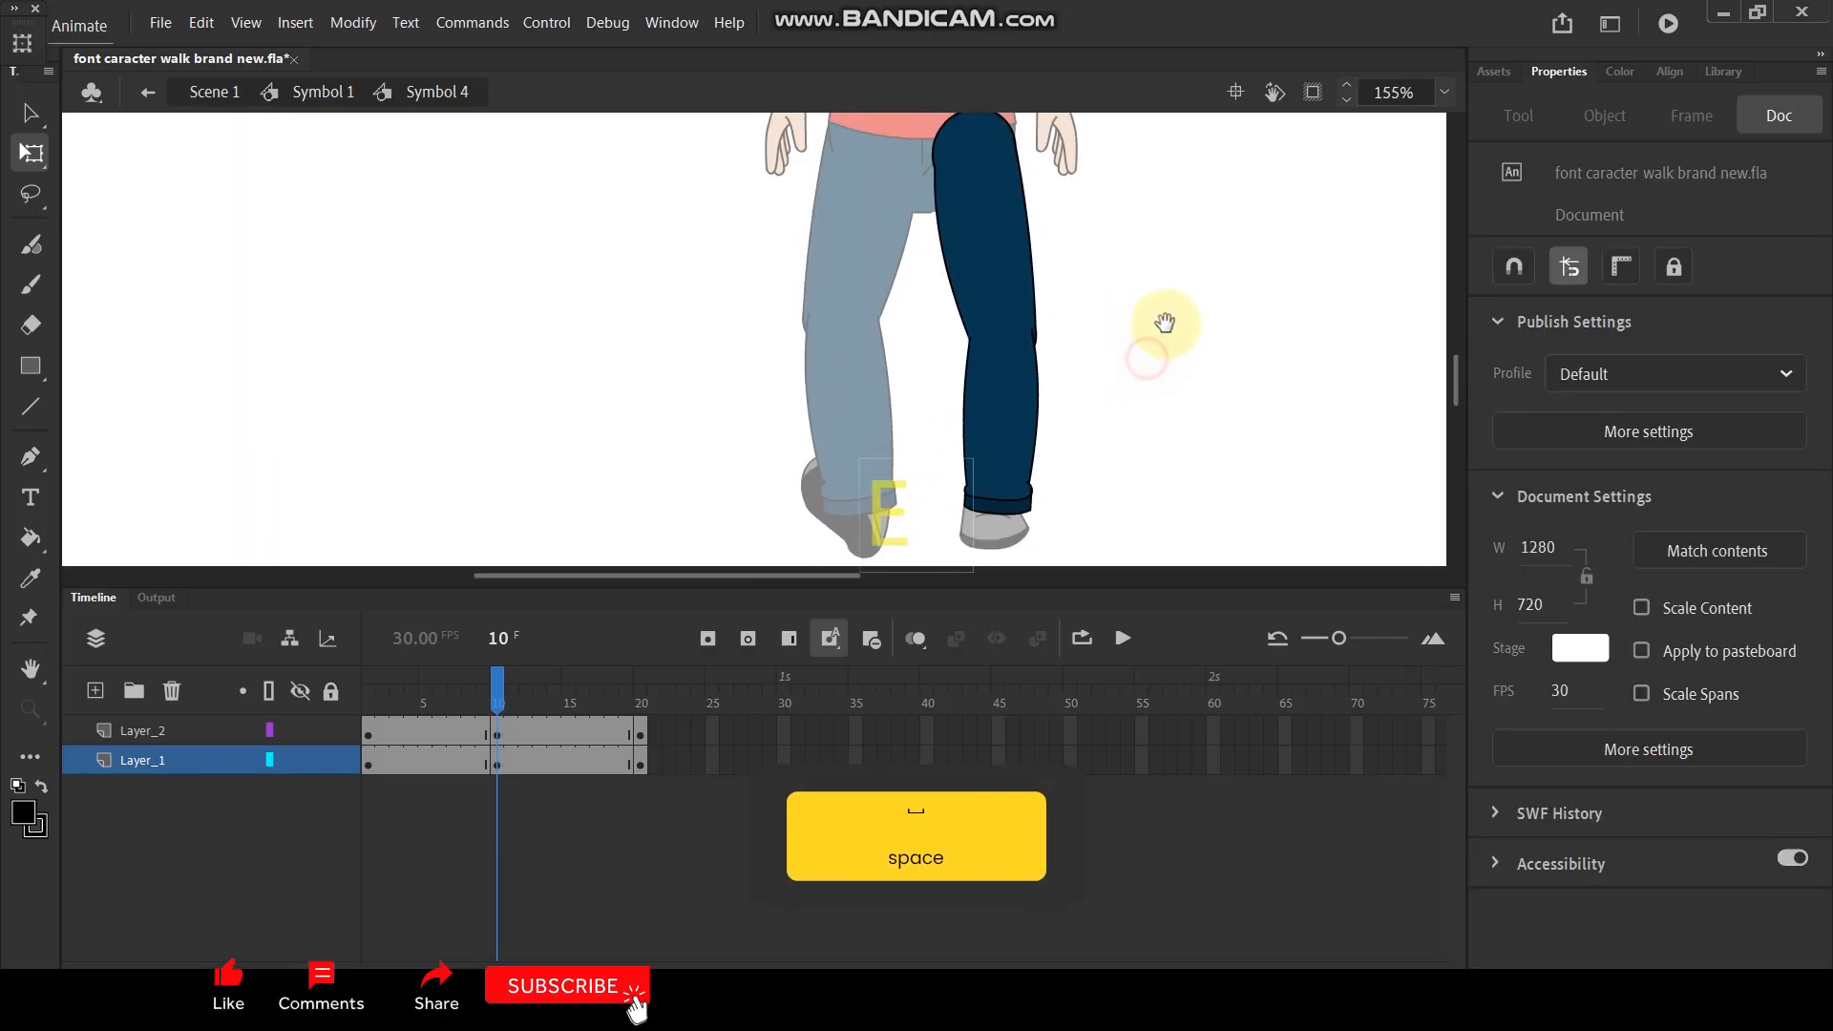
mouse_move(486, 691)
mouse_down()
mouse_move(319, 700)
mouse_move(523, 695)
mouse_up()
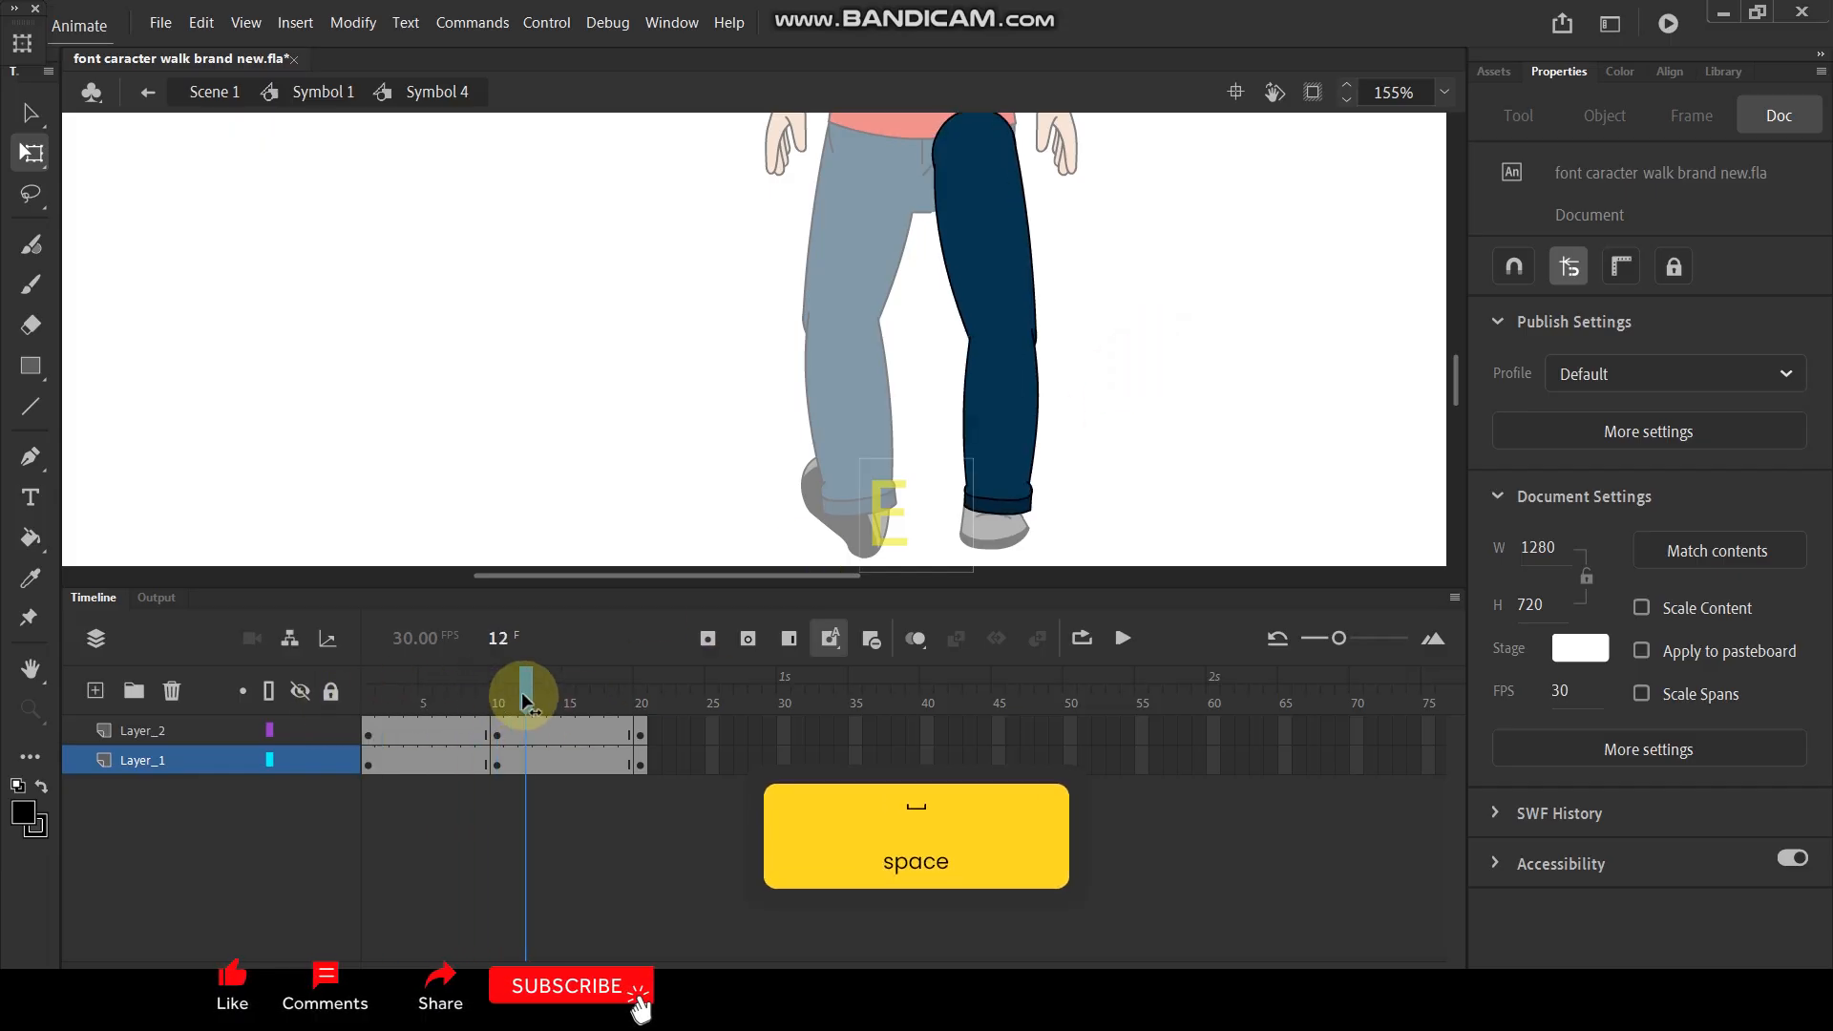
- Compare the poses in the left leg symbol's timeline with those in the right leg symbol's timeline
double_click(552, 453)
double_click(839, 401)
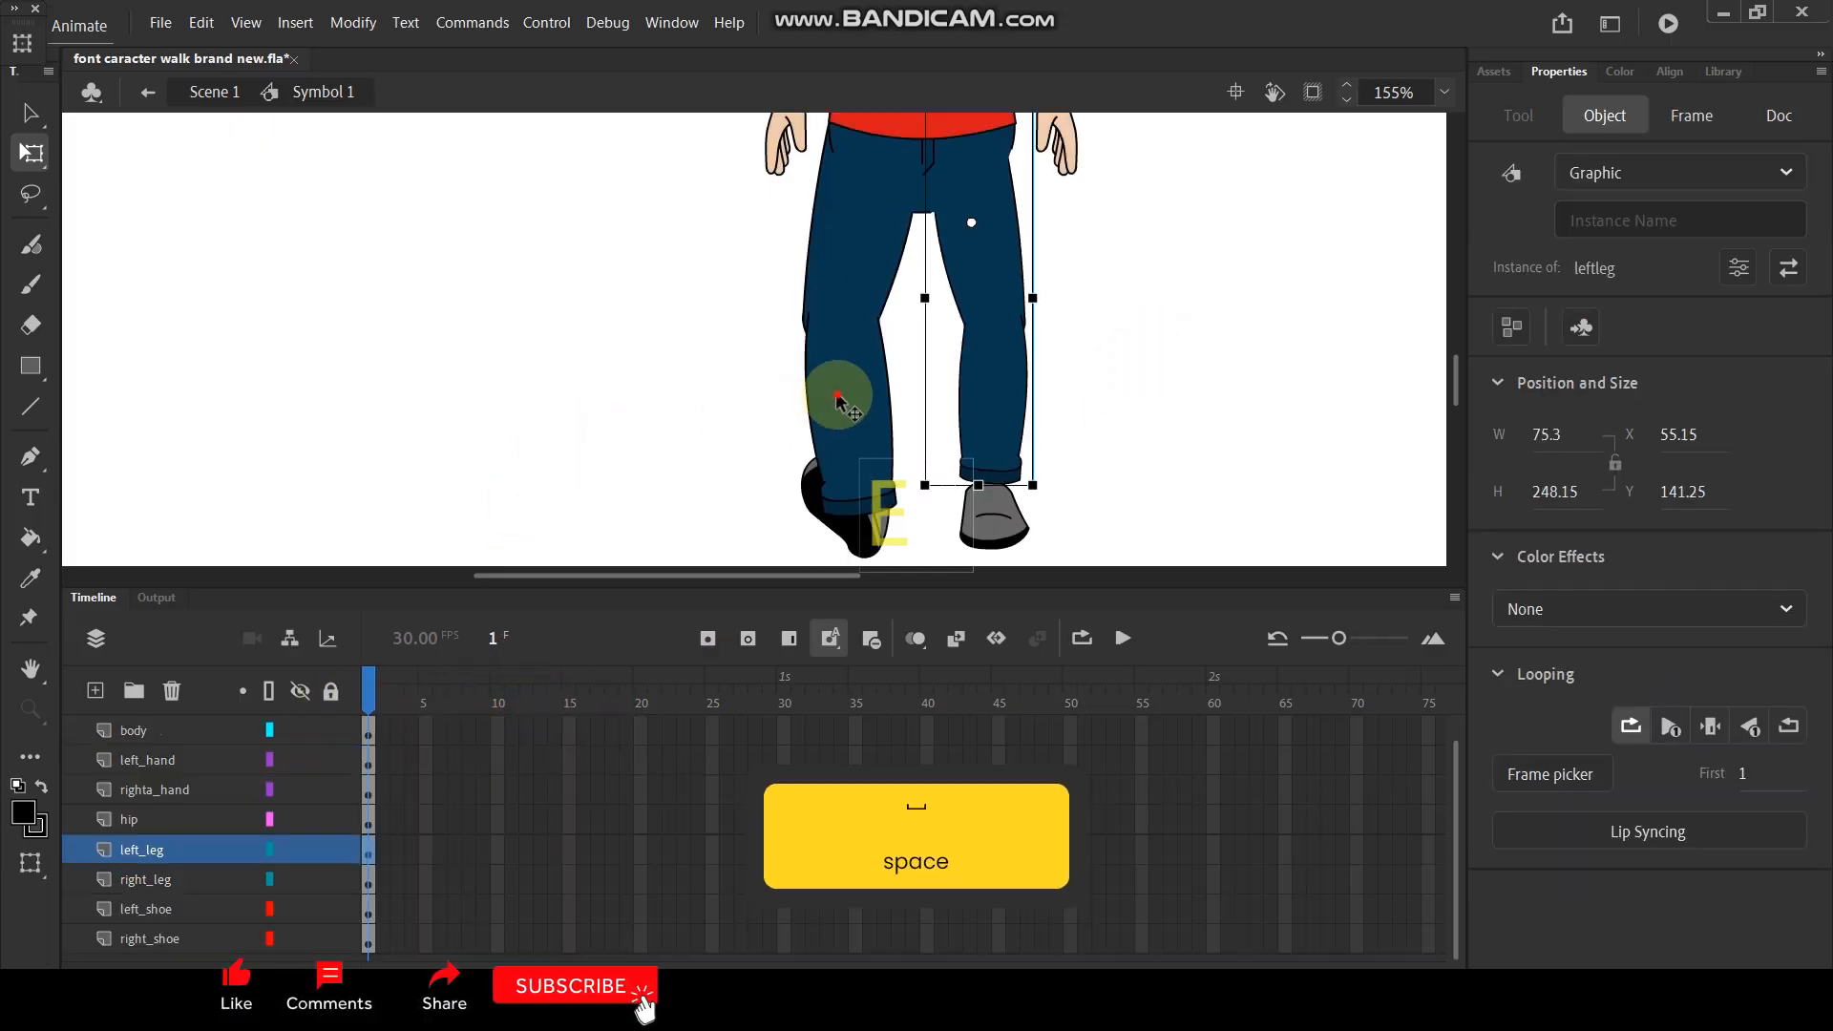
mouse_move(367, 695)
mouse_down()
mouse_move(577, 695)
mouse_move(421, 704)
mouse_move(472, 716)
mouse_move(370, 728)
mouse_up()
double_click(1054, 374)
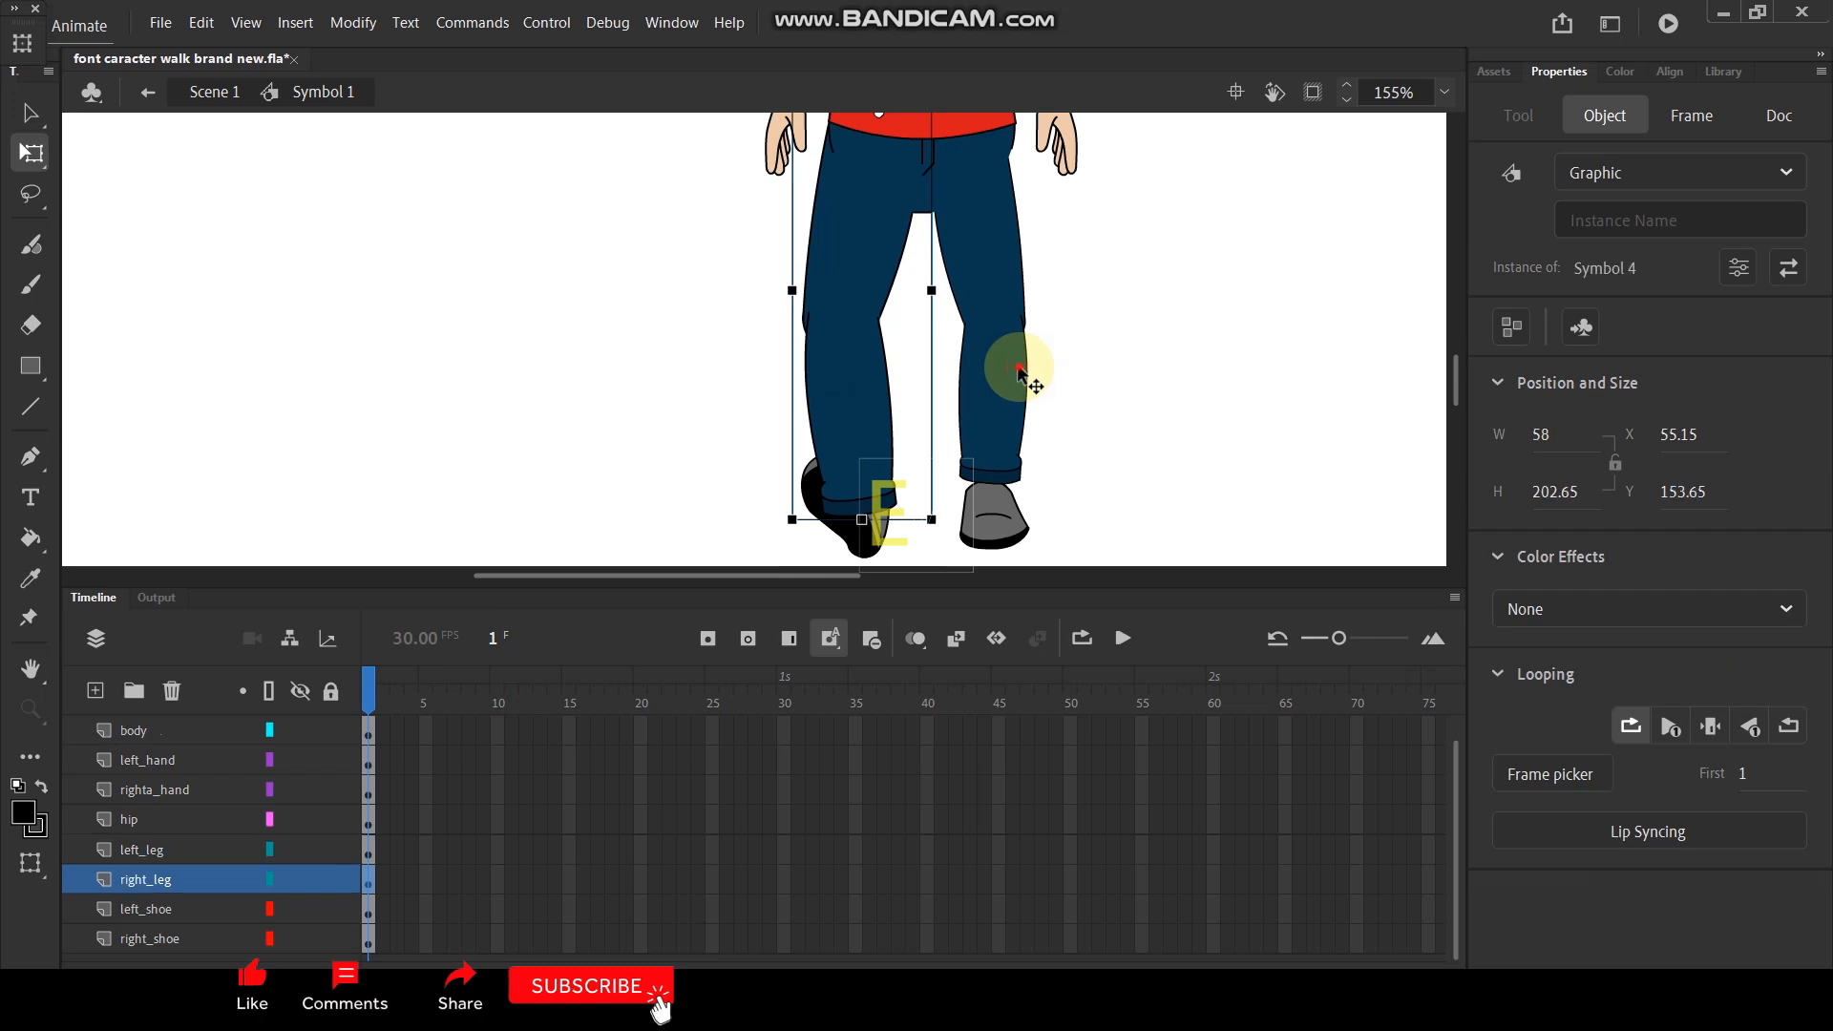
double_click(1023, 368)
drag(371, 683, 410, 699)
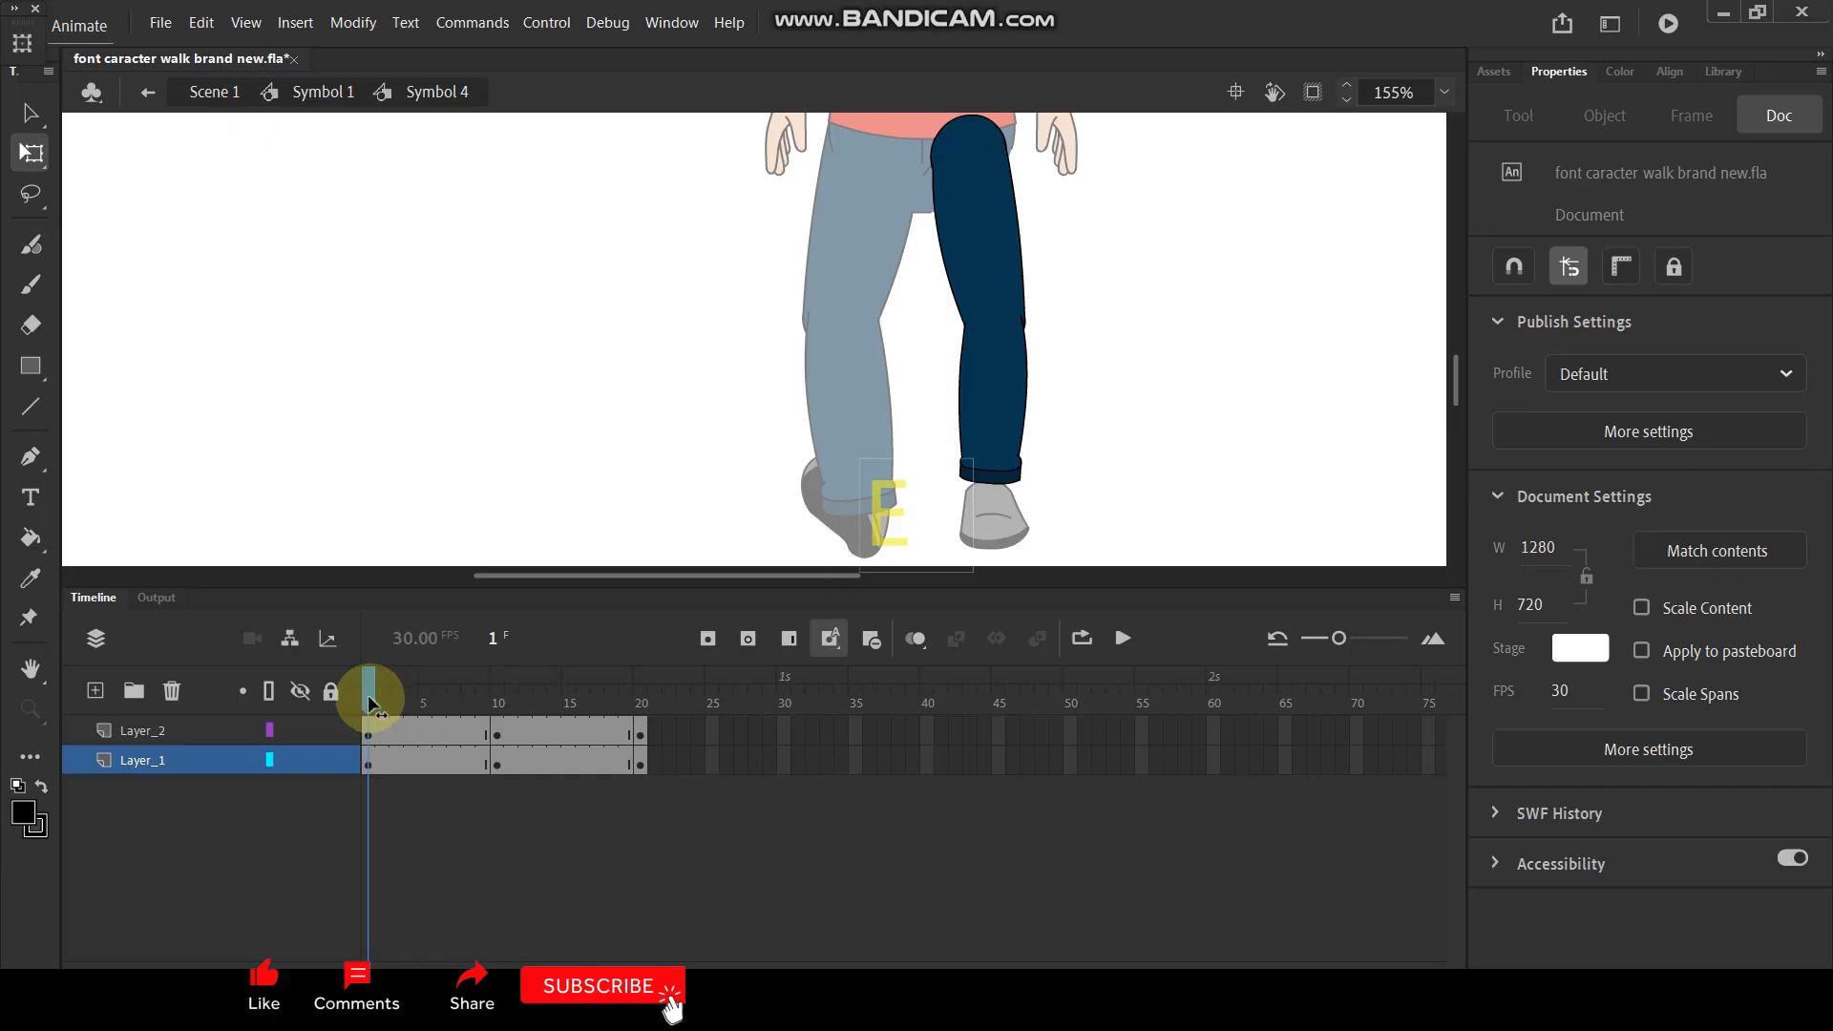
- Create classic tweens between all keyframes on both right leg layers and play the animation
drag(683, 732, 380, 770)
right_click(404, 736)
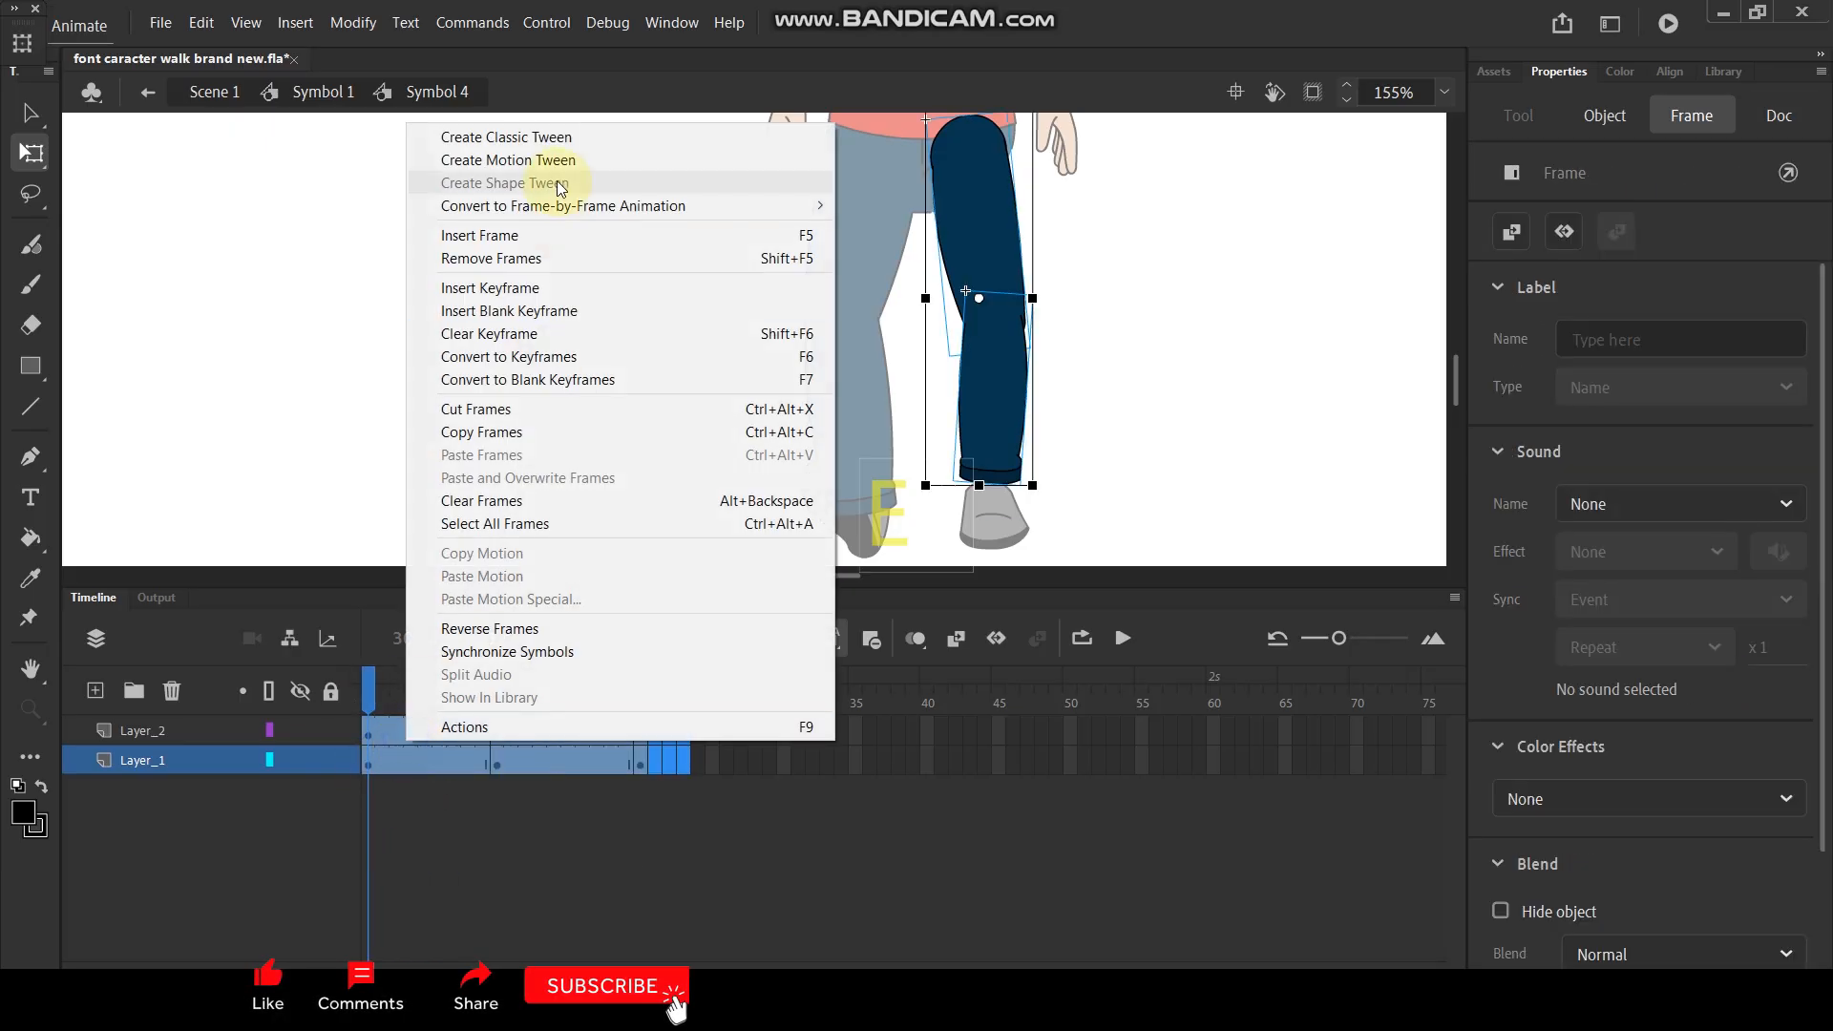
click(520, 138)
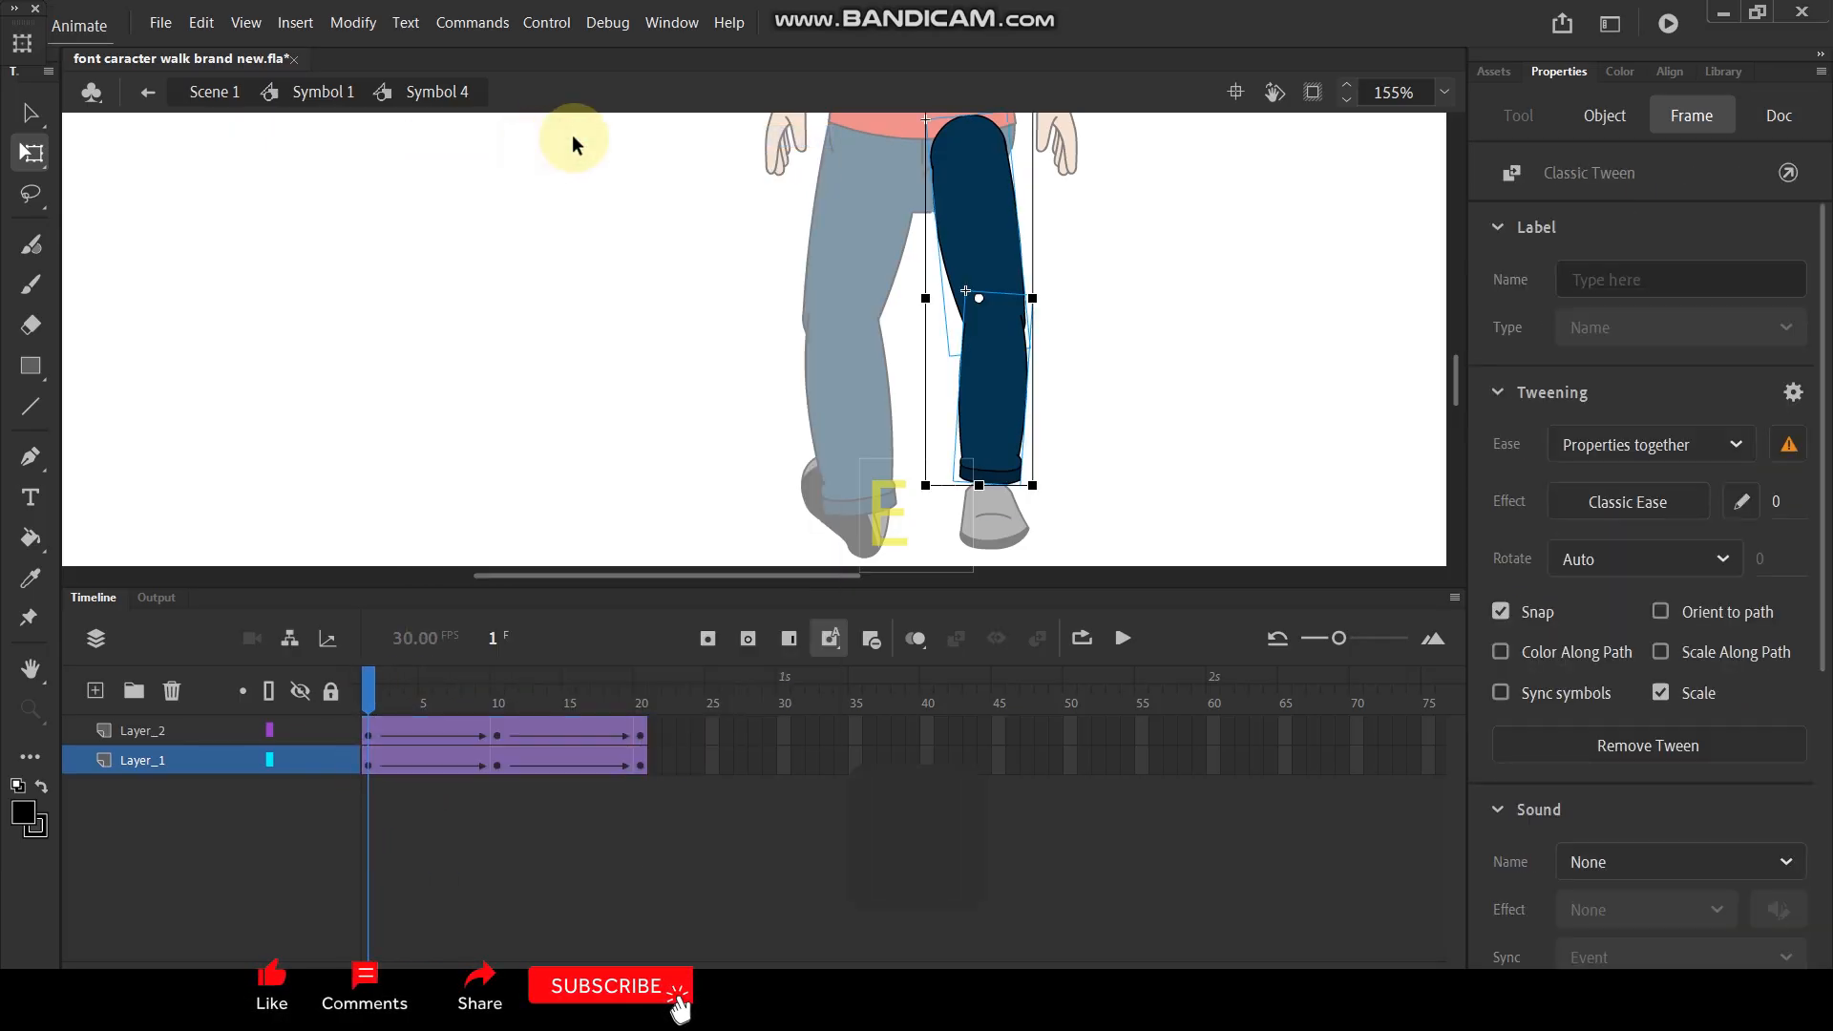
key(Return)
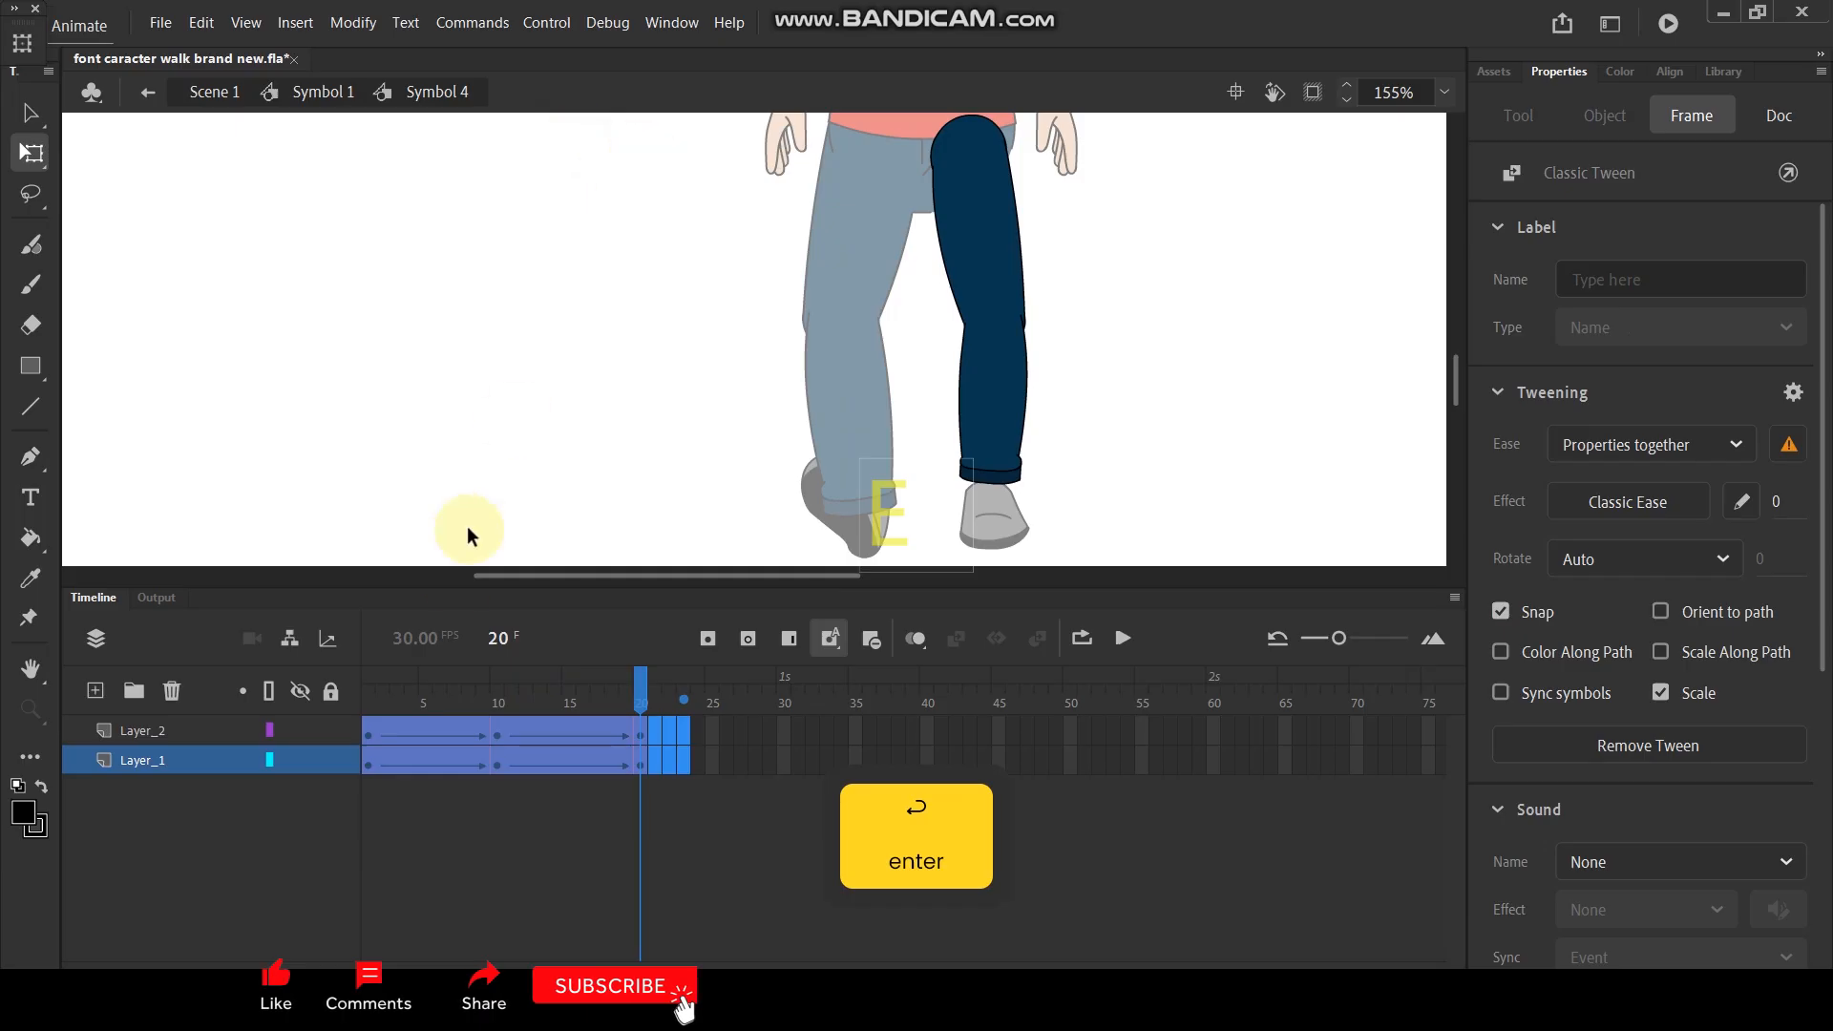
click(366, 690)
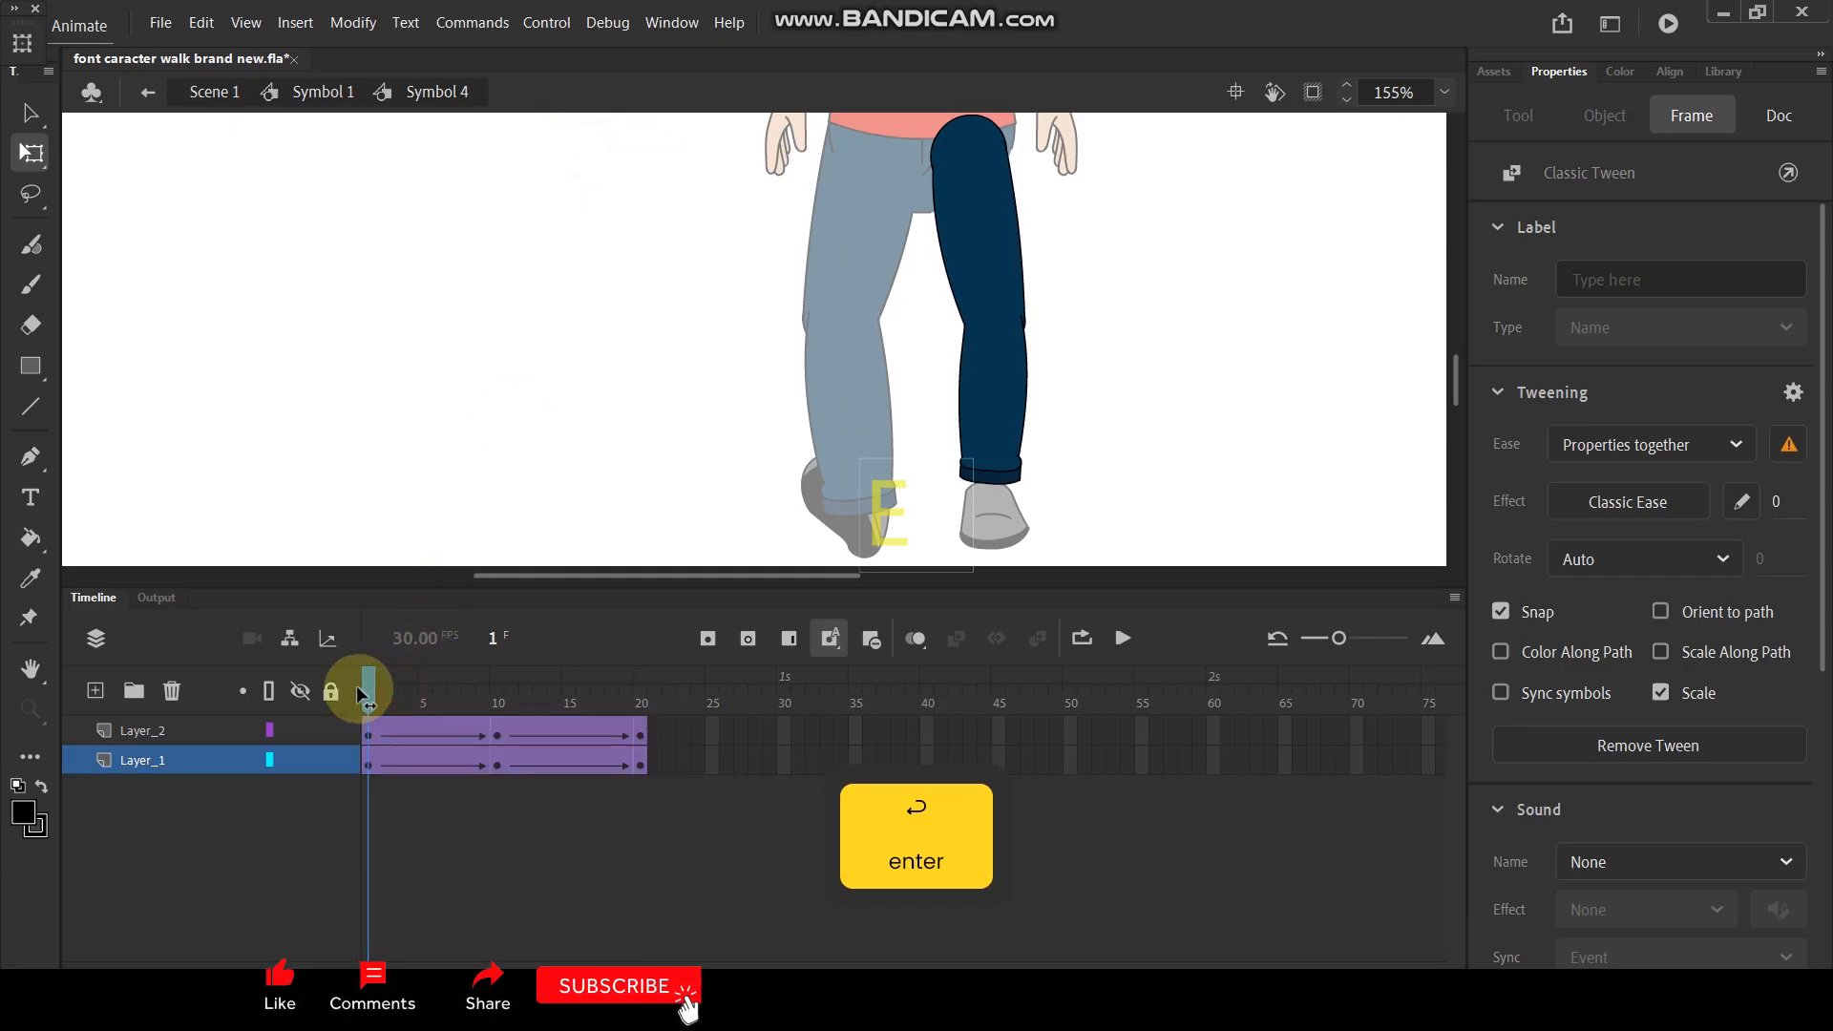
- Insert keyframes at frame 5 on both right leg layers and rotate the whole leg outward about the hip
drag(370, 692, 432, 740)
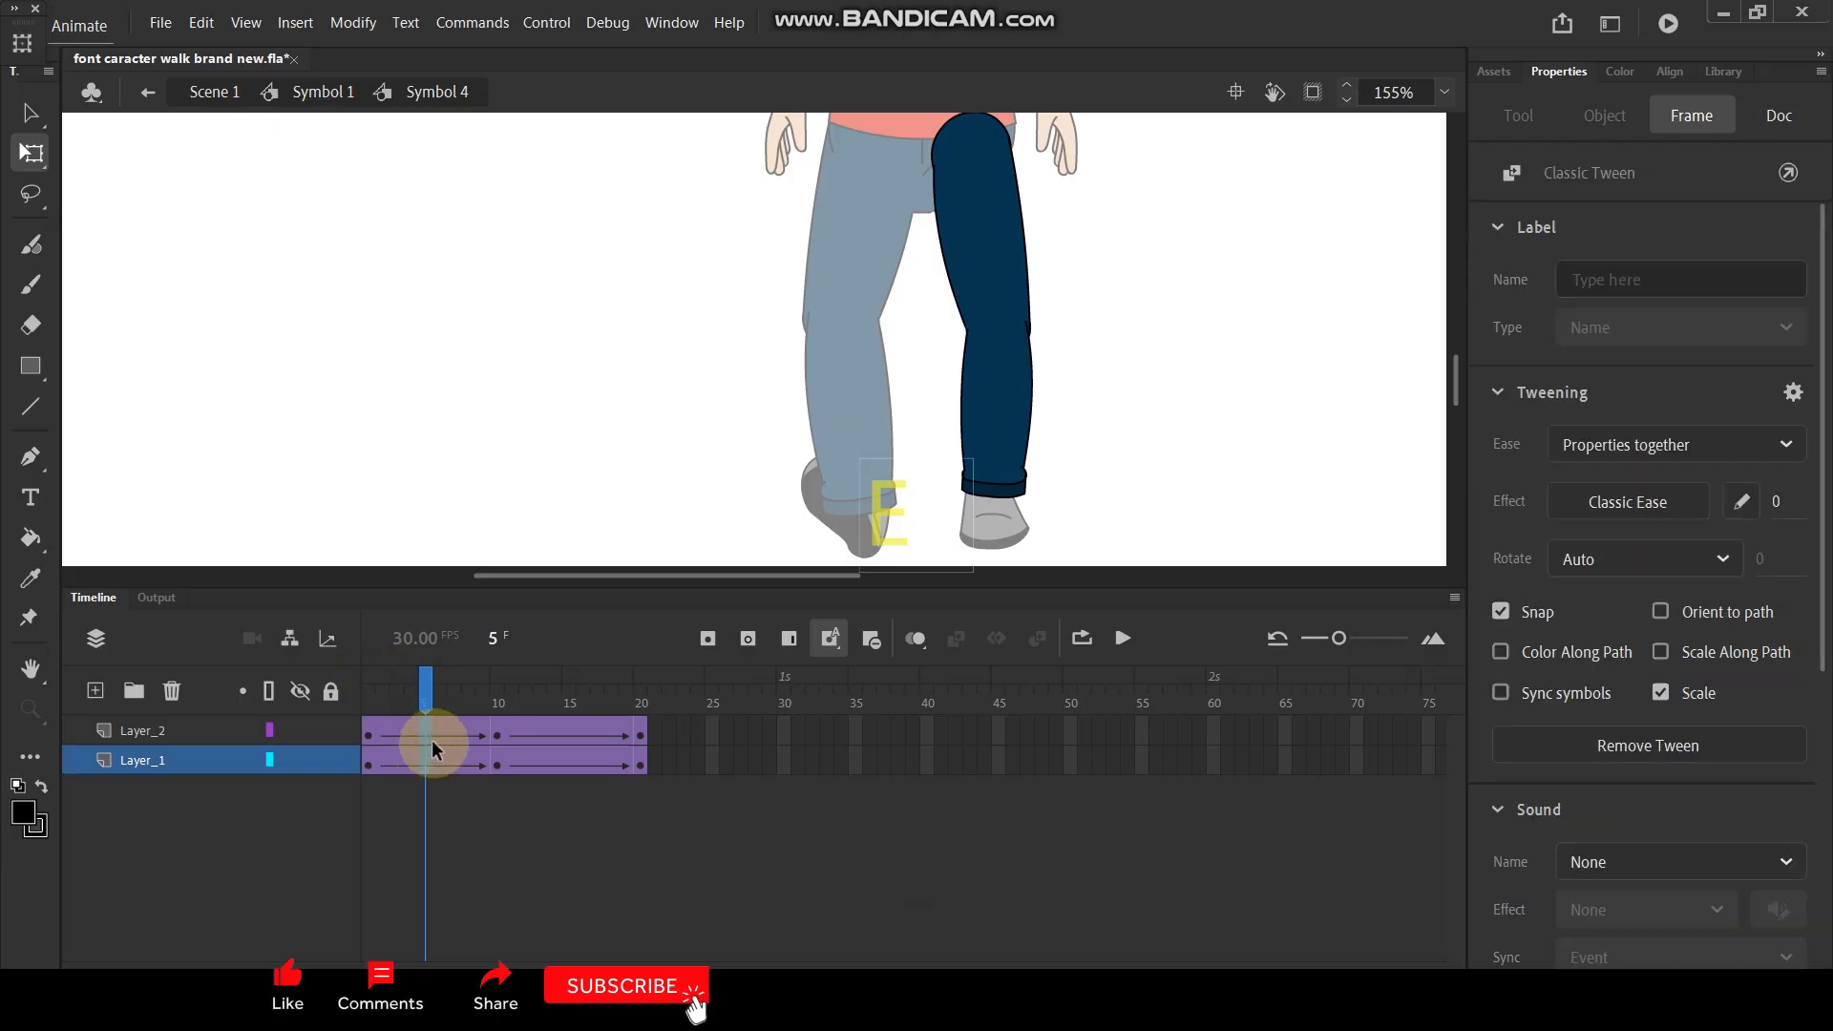
click(965, 376)
key(F6)
drag(981, 304, 969, 139)
drag(984, 498, 1036, 476)
click(1093, 434)
click(1020, 425)
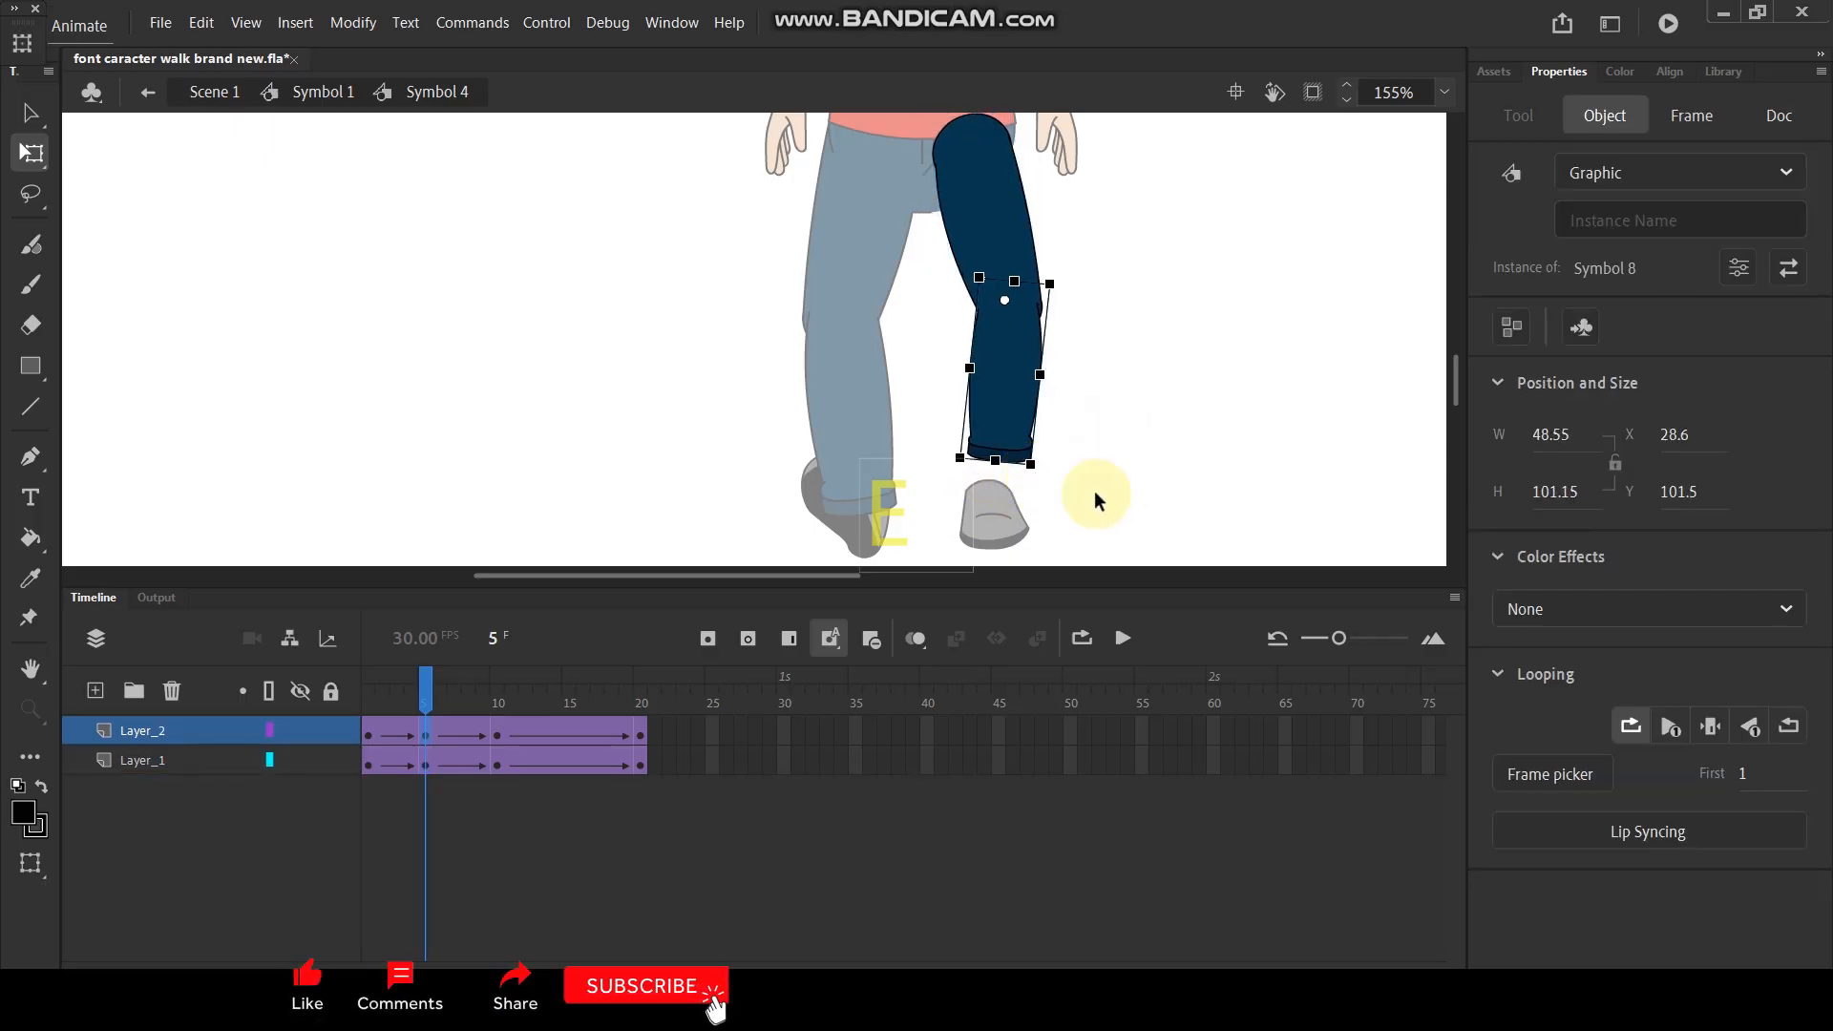
- Insert keyframes at frame 15 on both right leg layers and rotate the whole leg slightly inward about the hip
drag(418, 704, 570, 704)
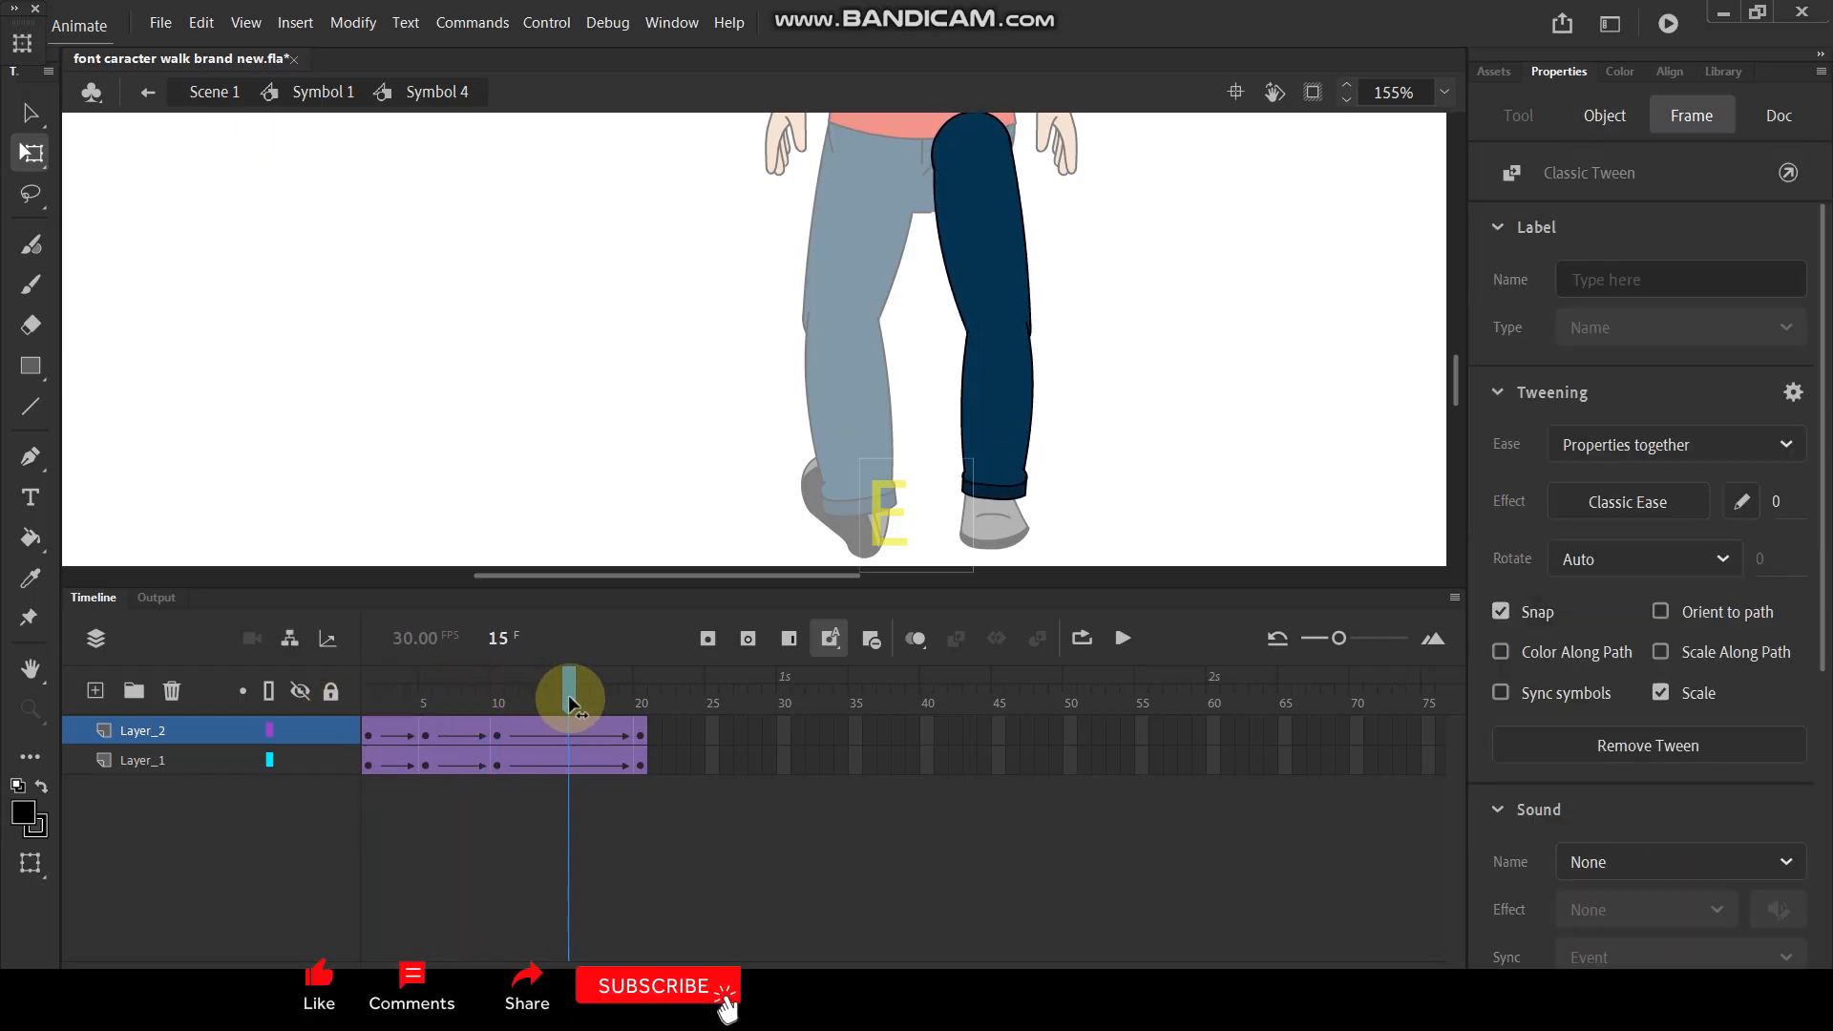
click(575, 737)
click(571, 758)
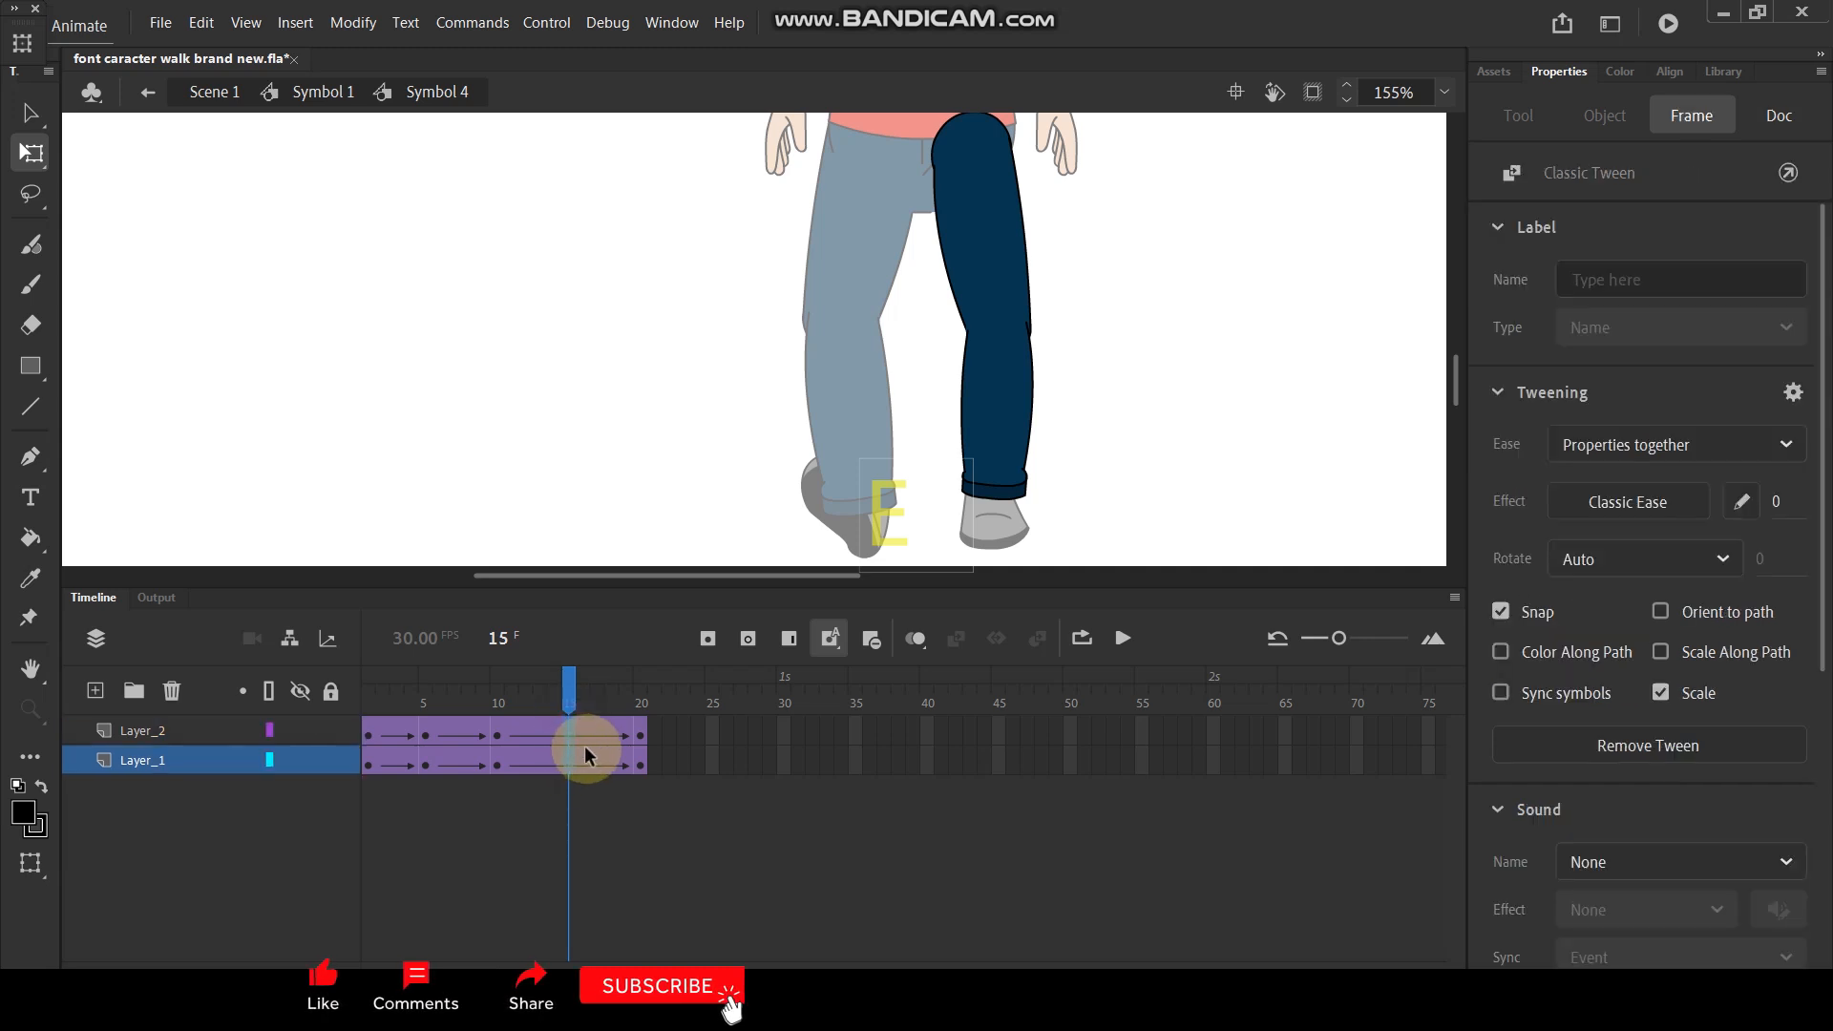
key(F6)
drag(984, 303, 970, 145)
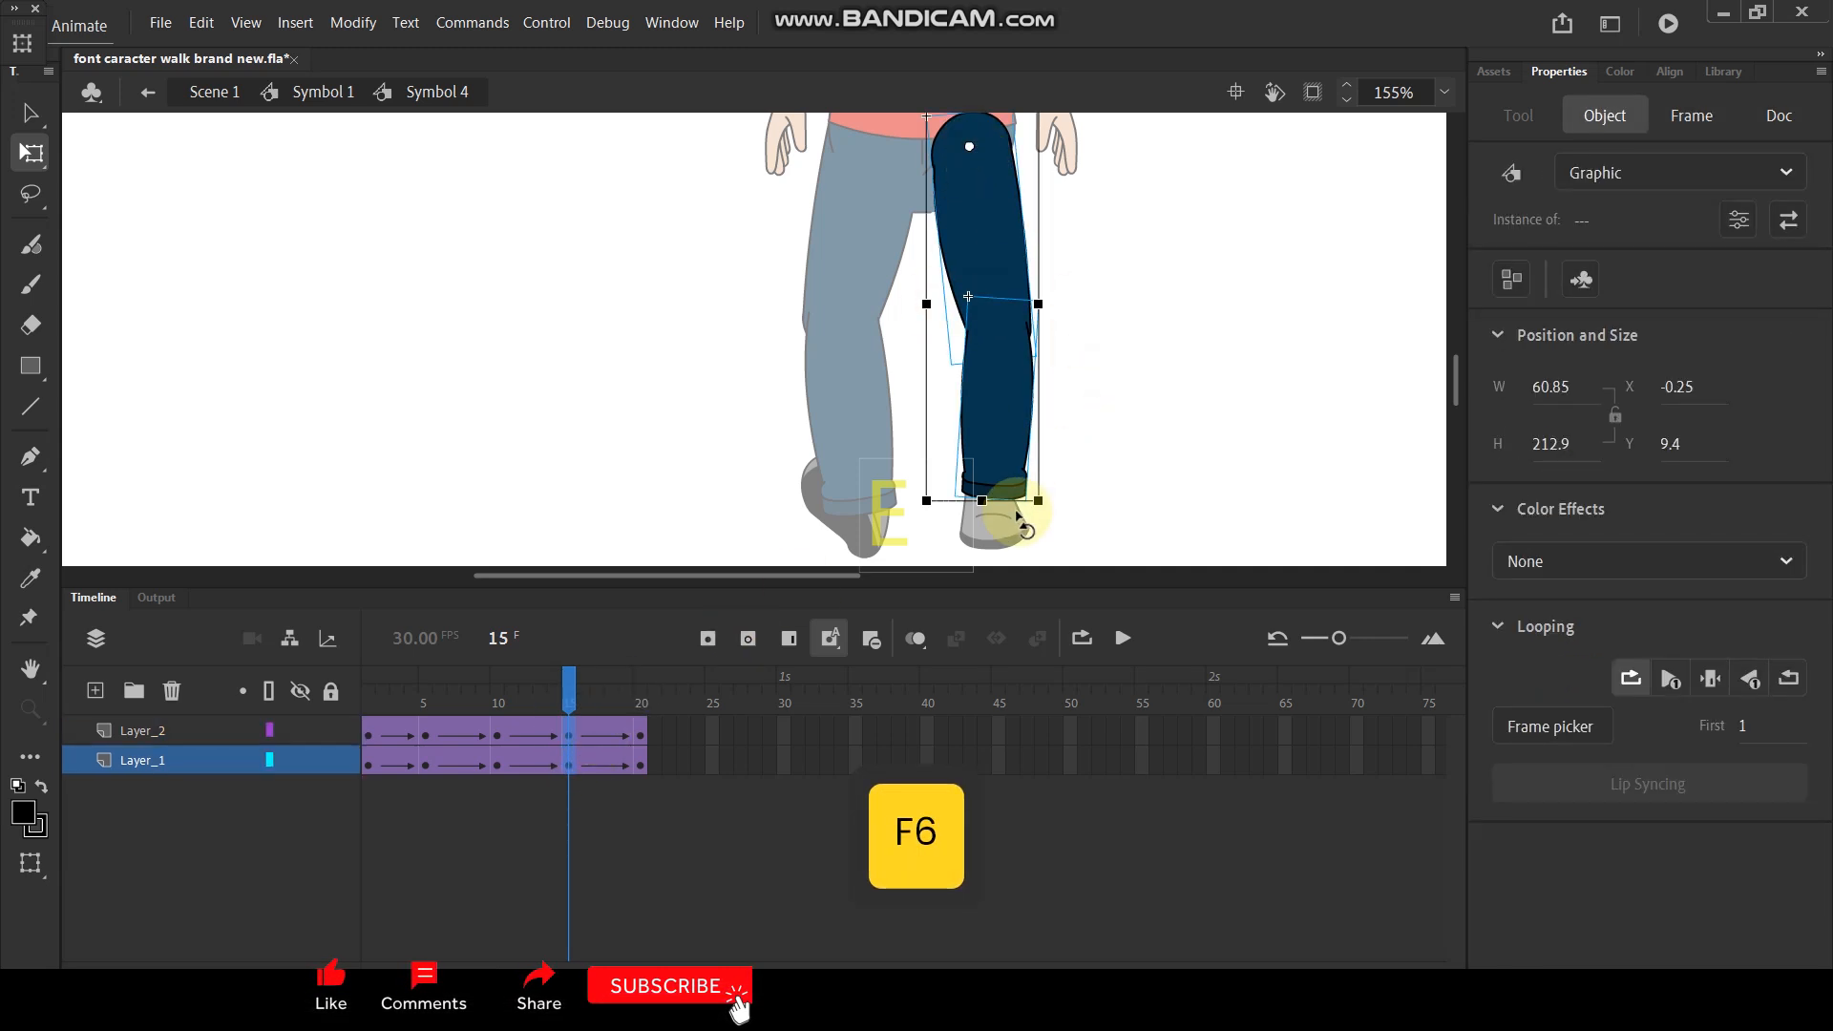
drag(1045, 515, 1020, 524)
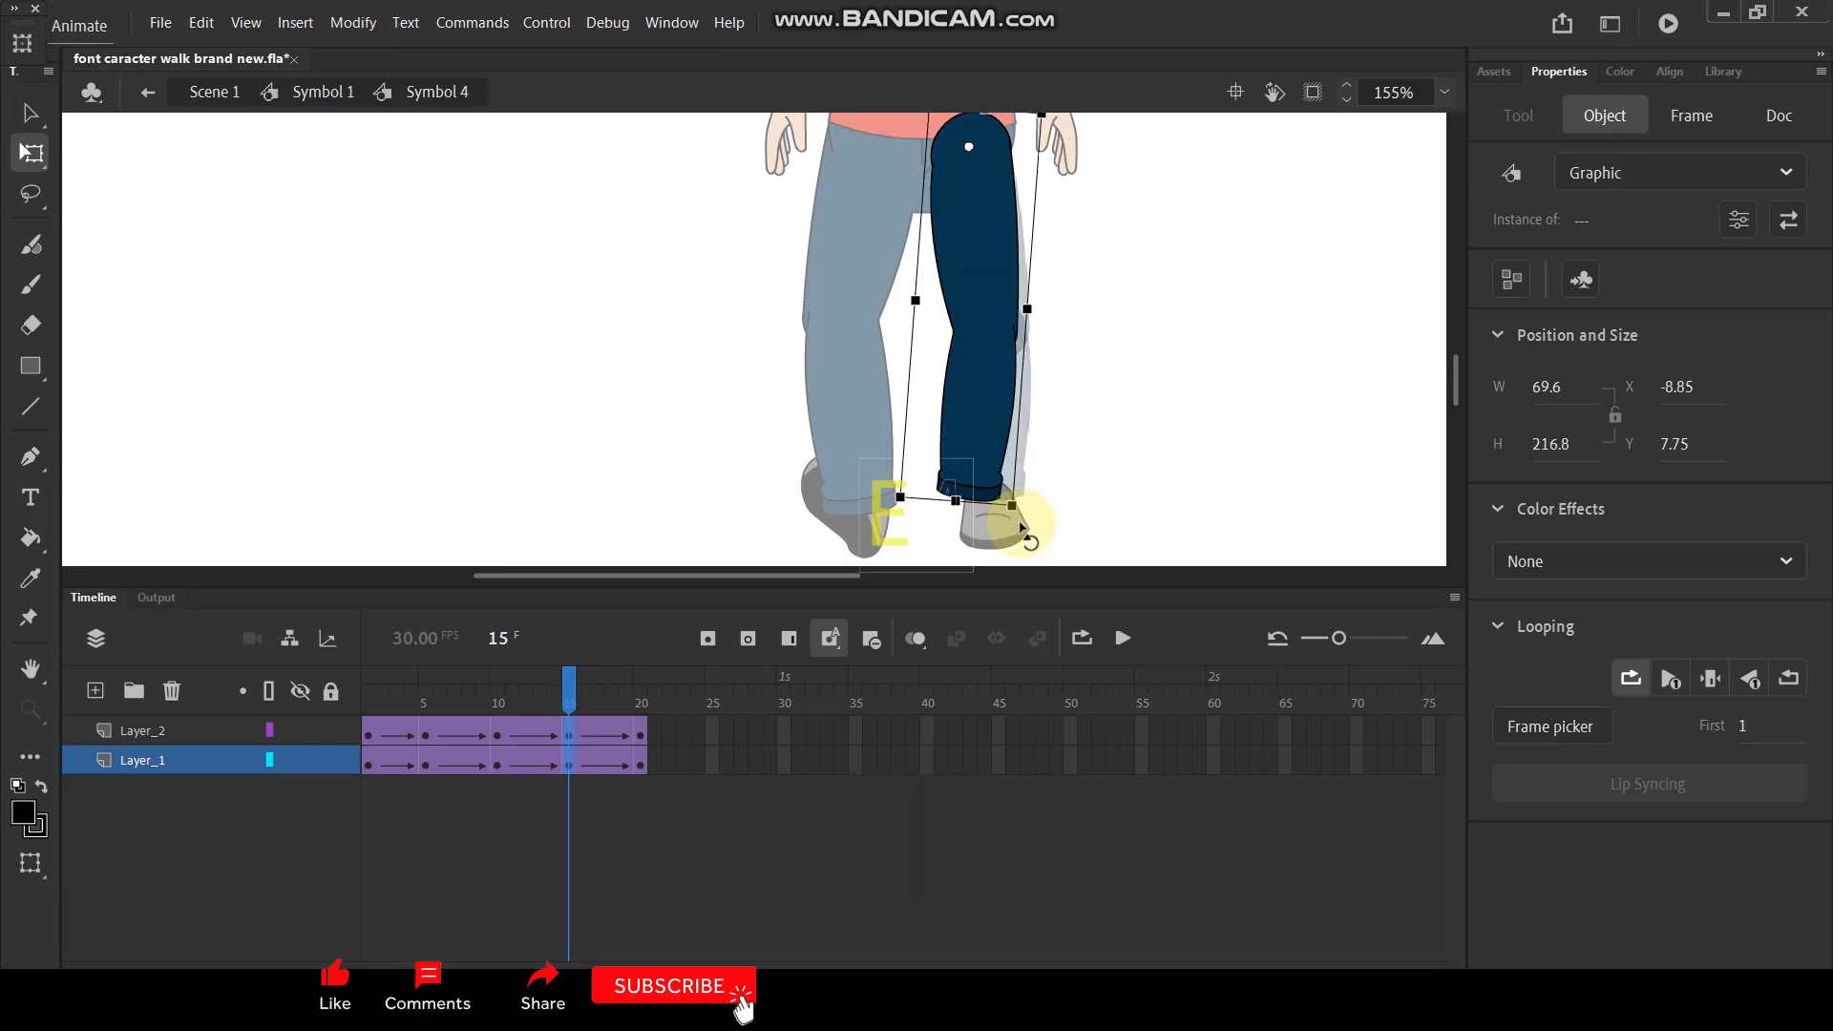
click(1091, 496)
- Rotate the right lower leg slightly outward at frame 15, play the cycle and return to the full character symbol
click(962, 461)
drag(1007, 514, 1027, 518)
click(1098, 445)
key(Return)
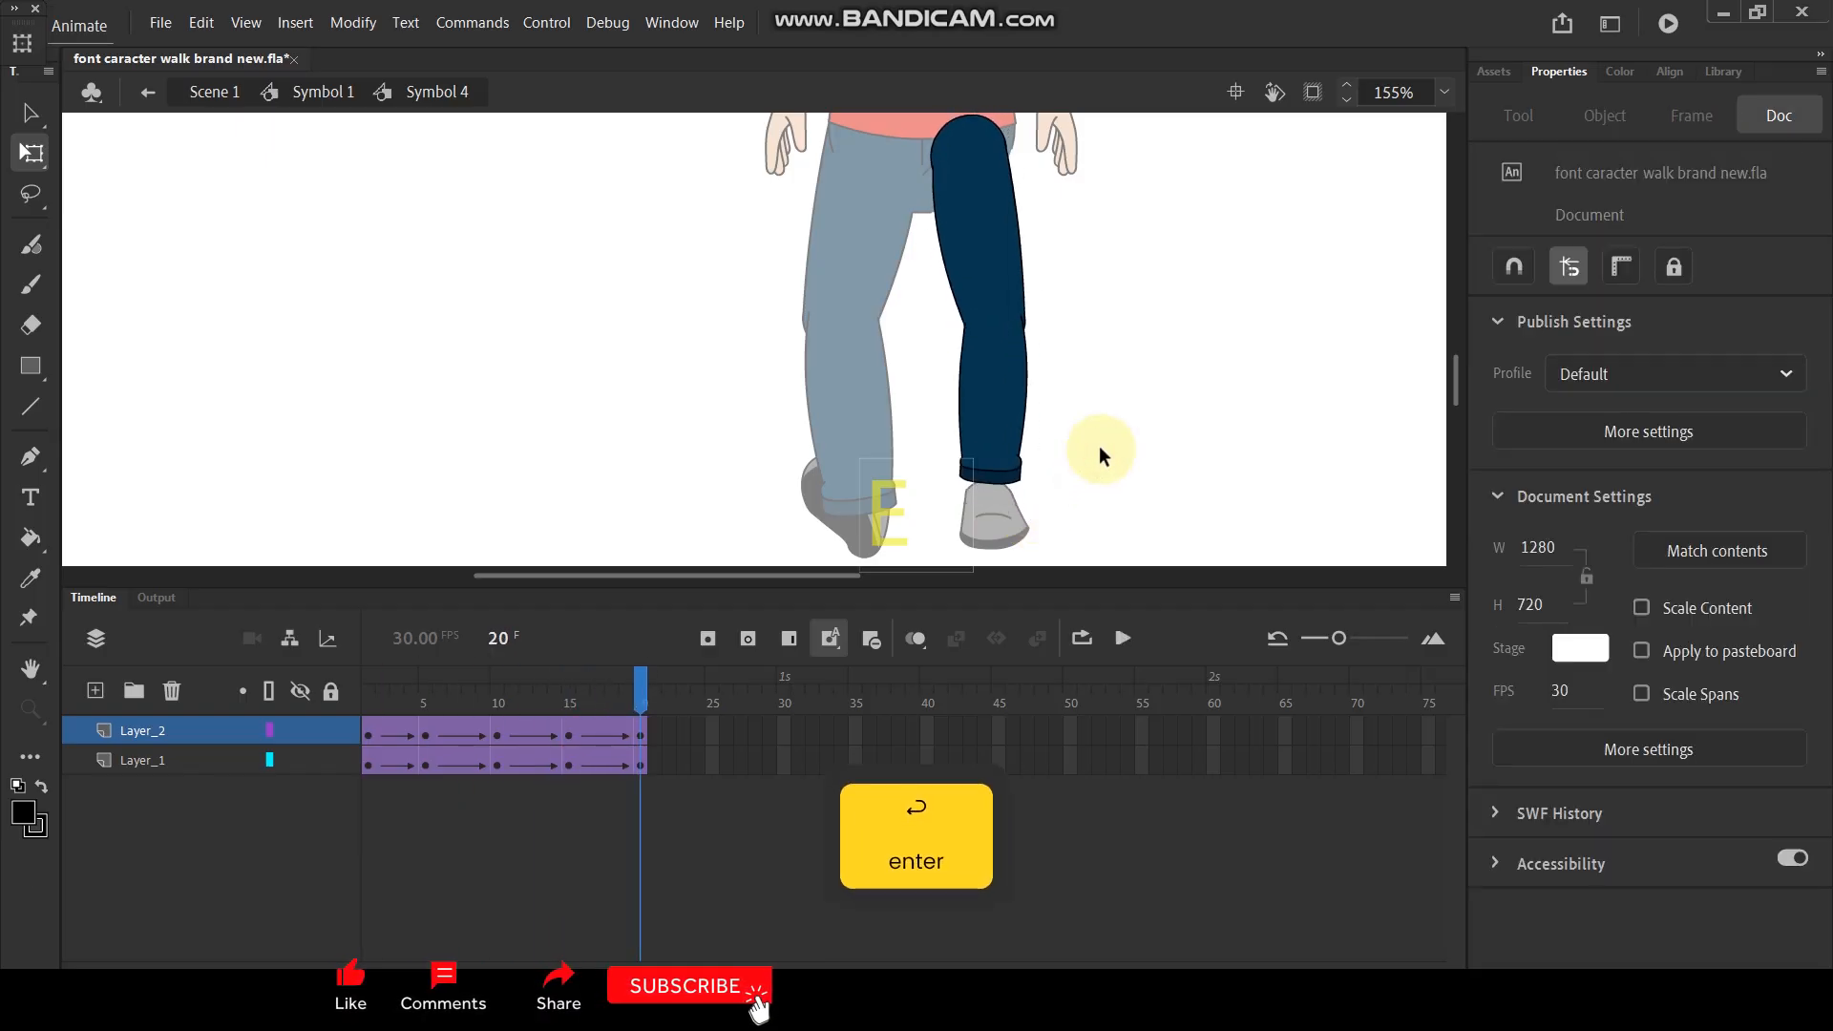
double_click(1115, 399)
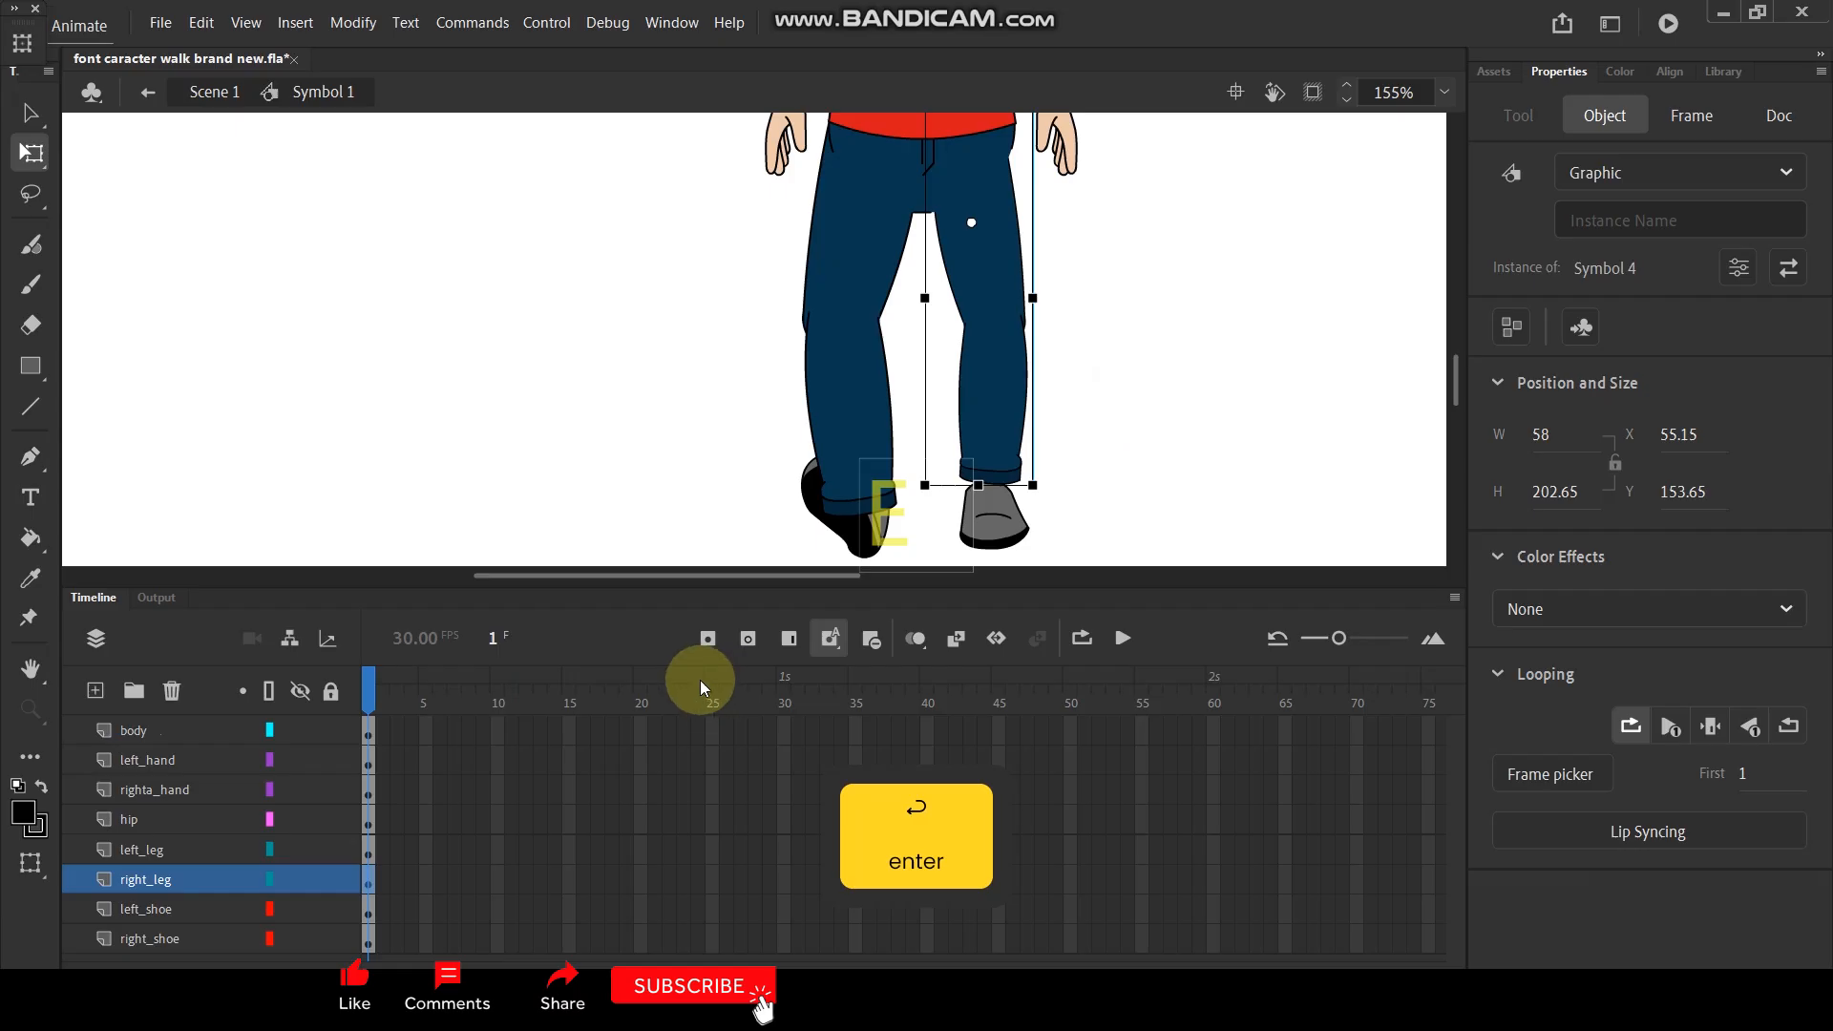
- Scale the right shoe to 90% and move it up to tuck under the trouser cuff
click(983, 531)
scroll(991, 516, up, 2)
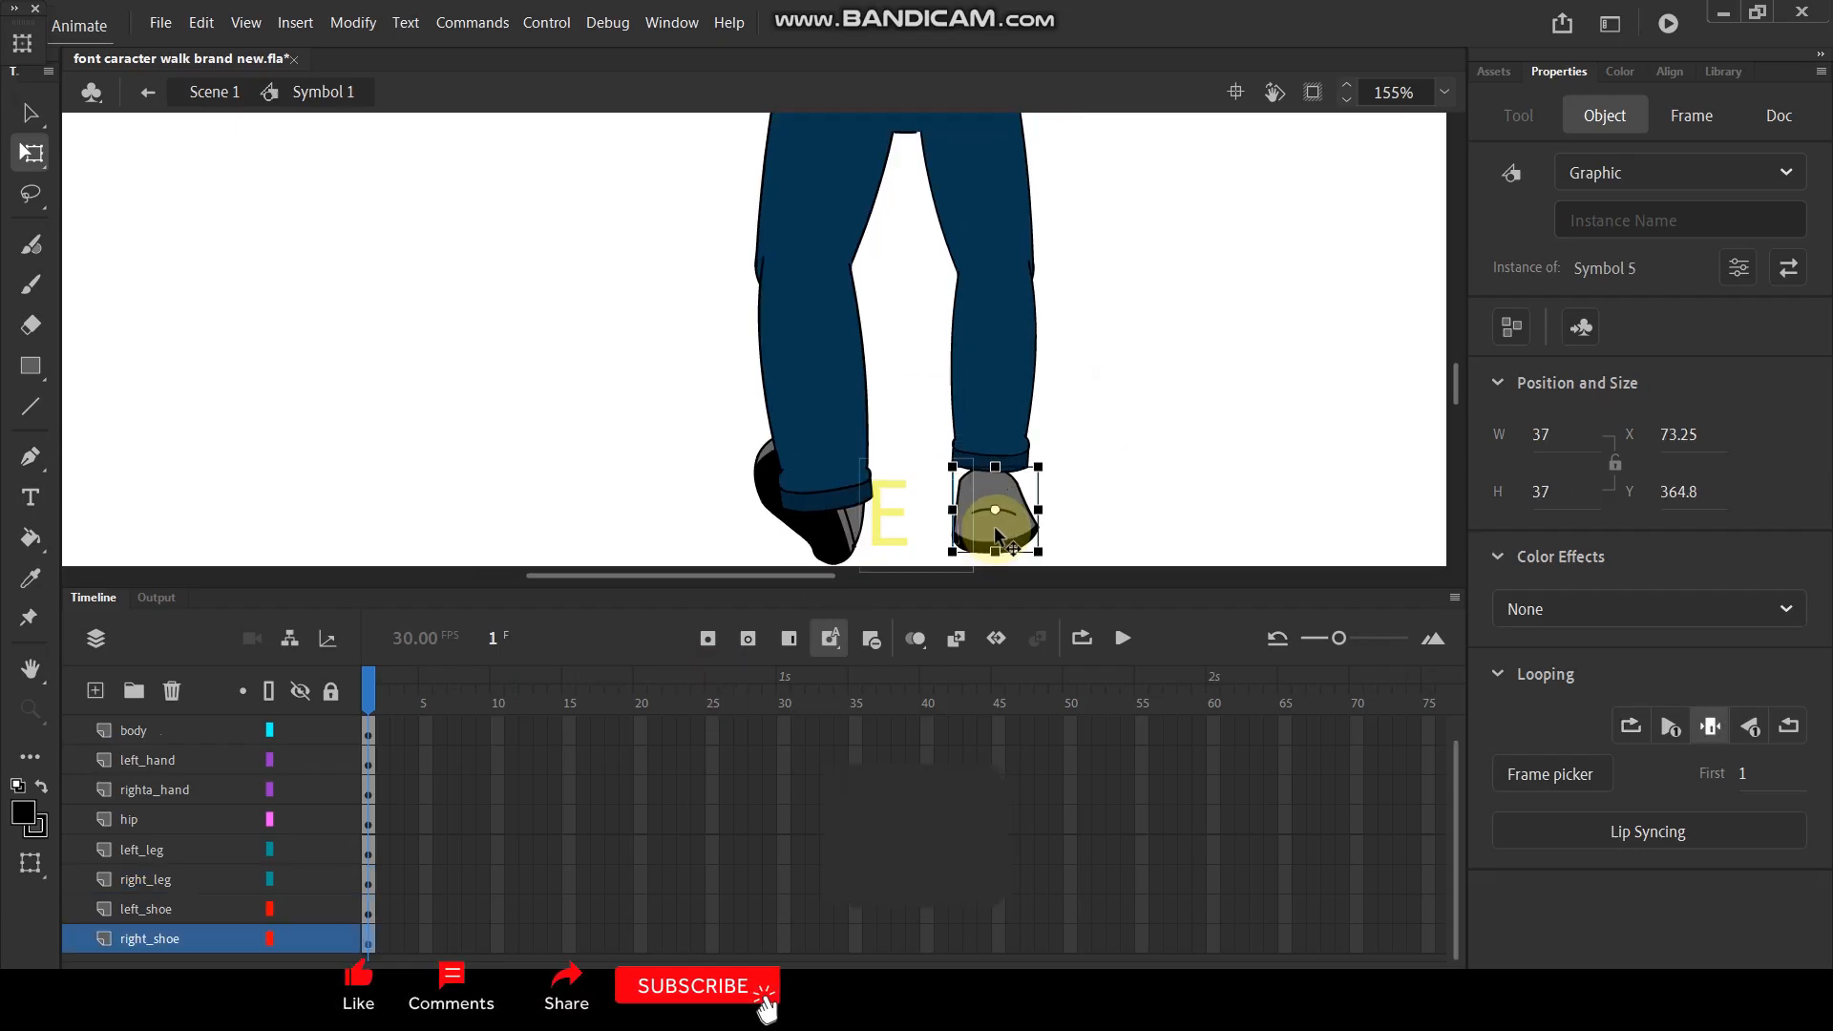
scroll(994, 504, down, 3)
scroll(999, 487, up, 2)
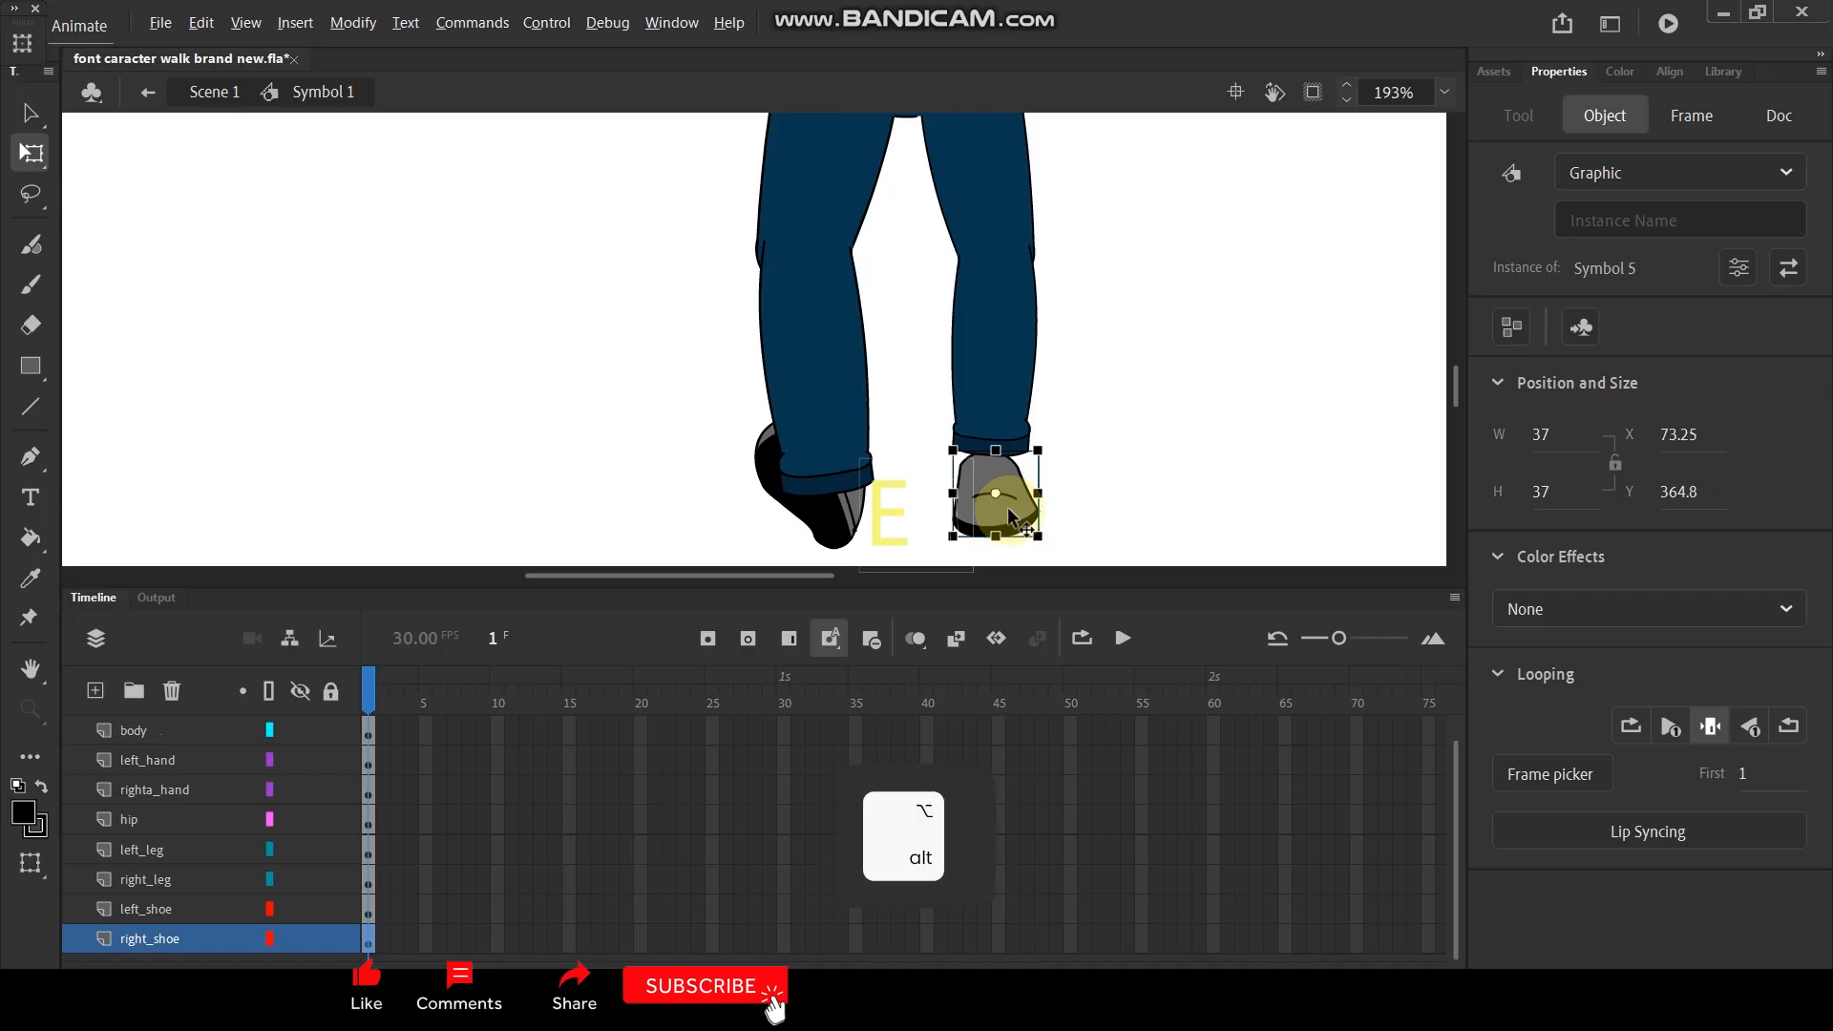
key(ctrl+alt+s)
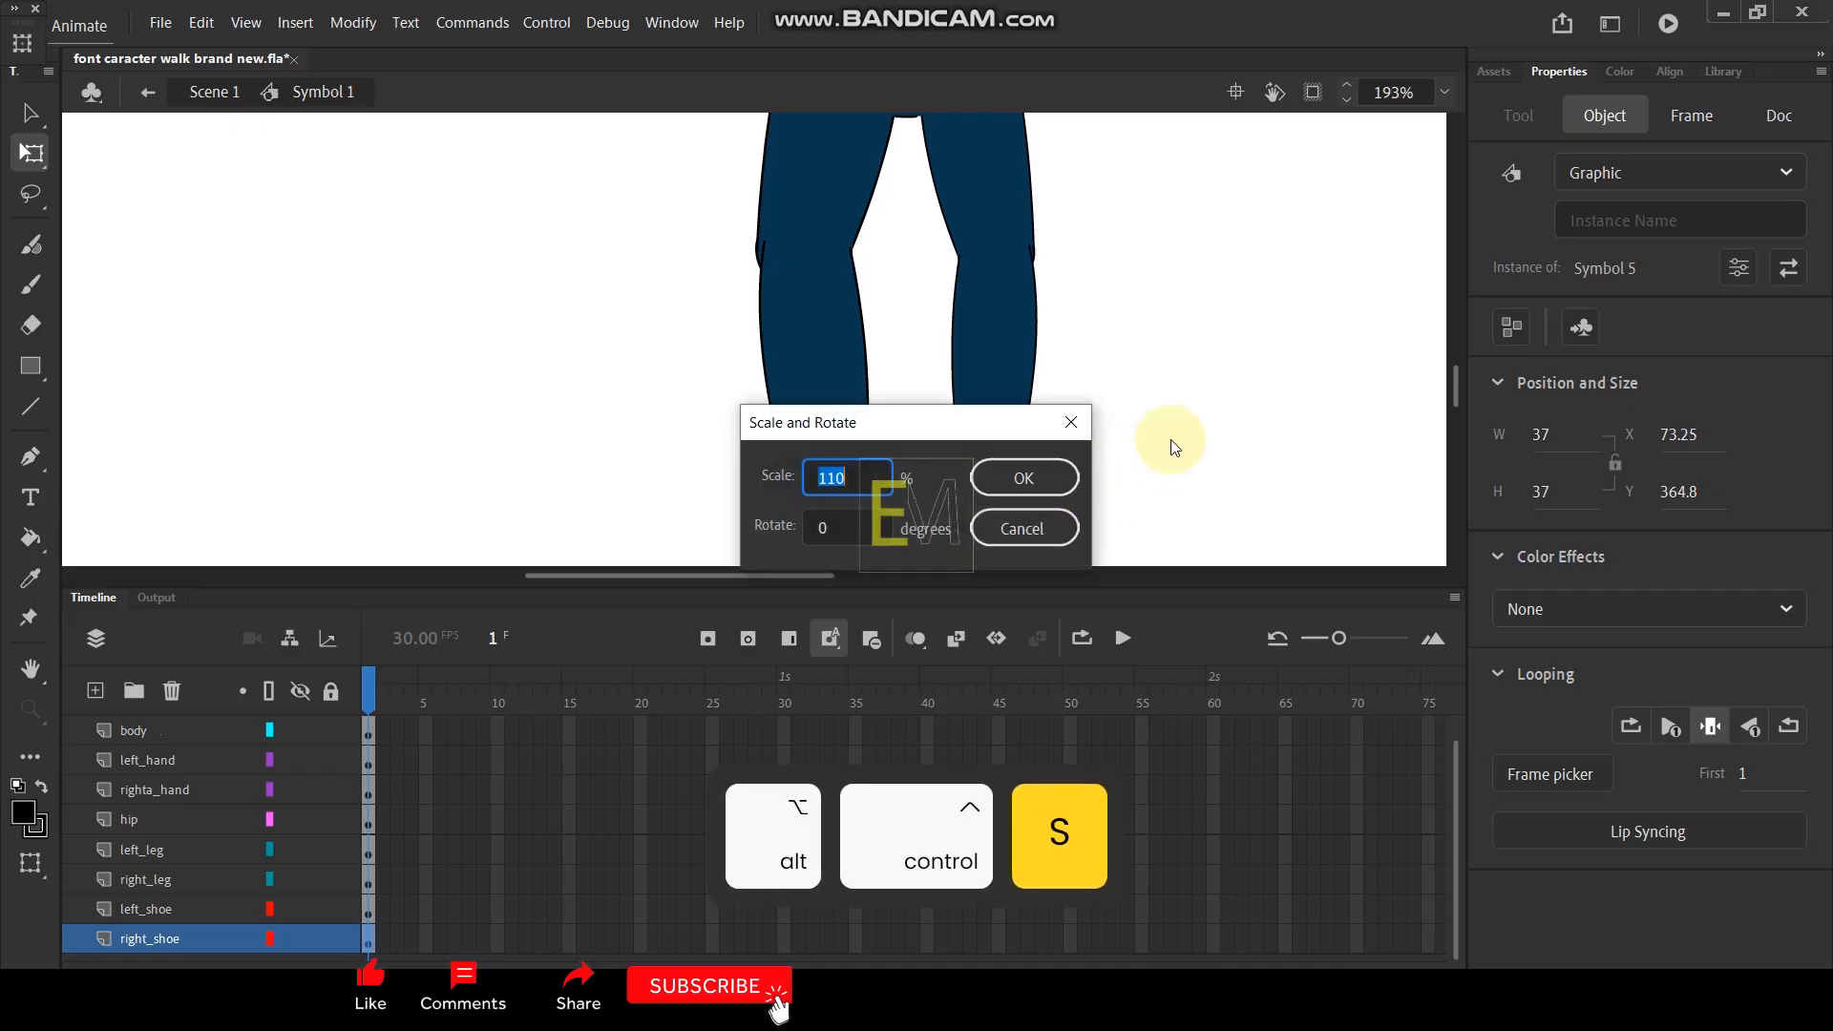
text(90)
key(Return)
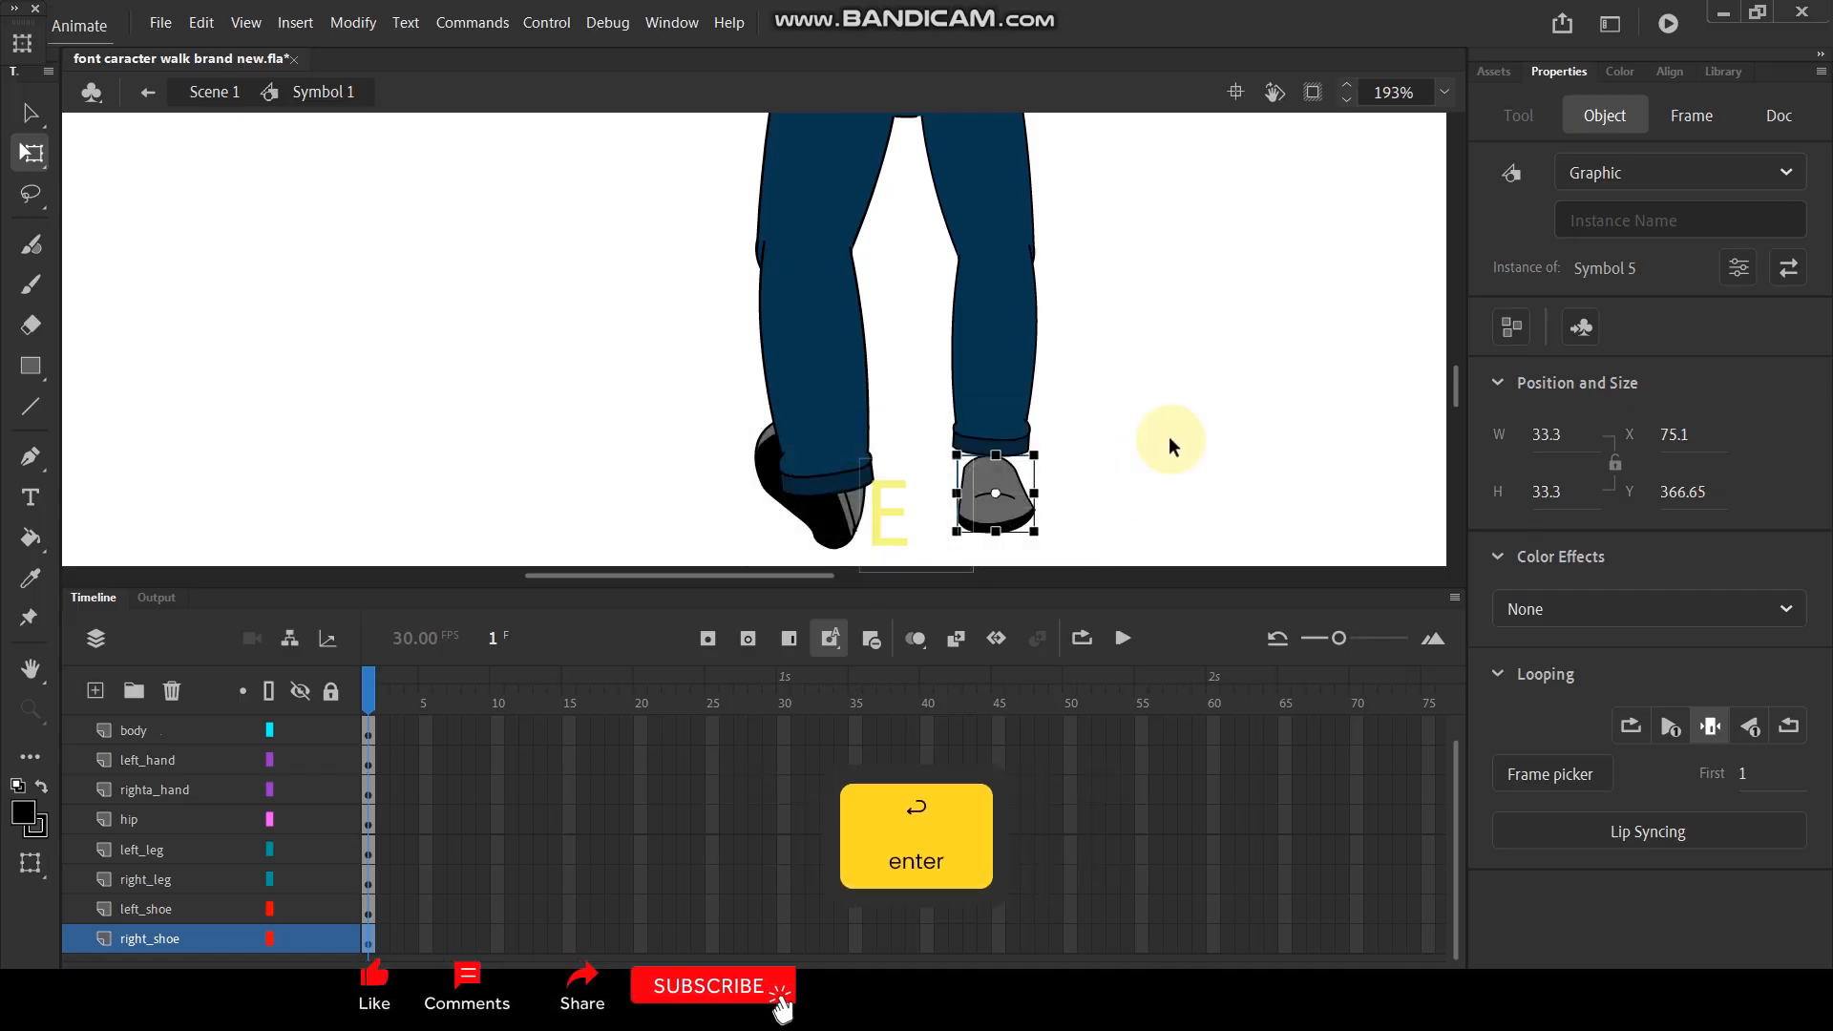
click(1012, 511)
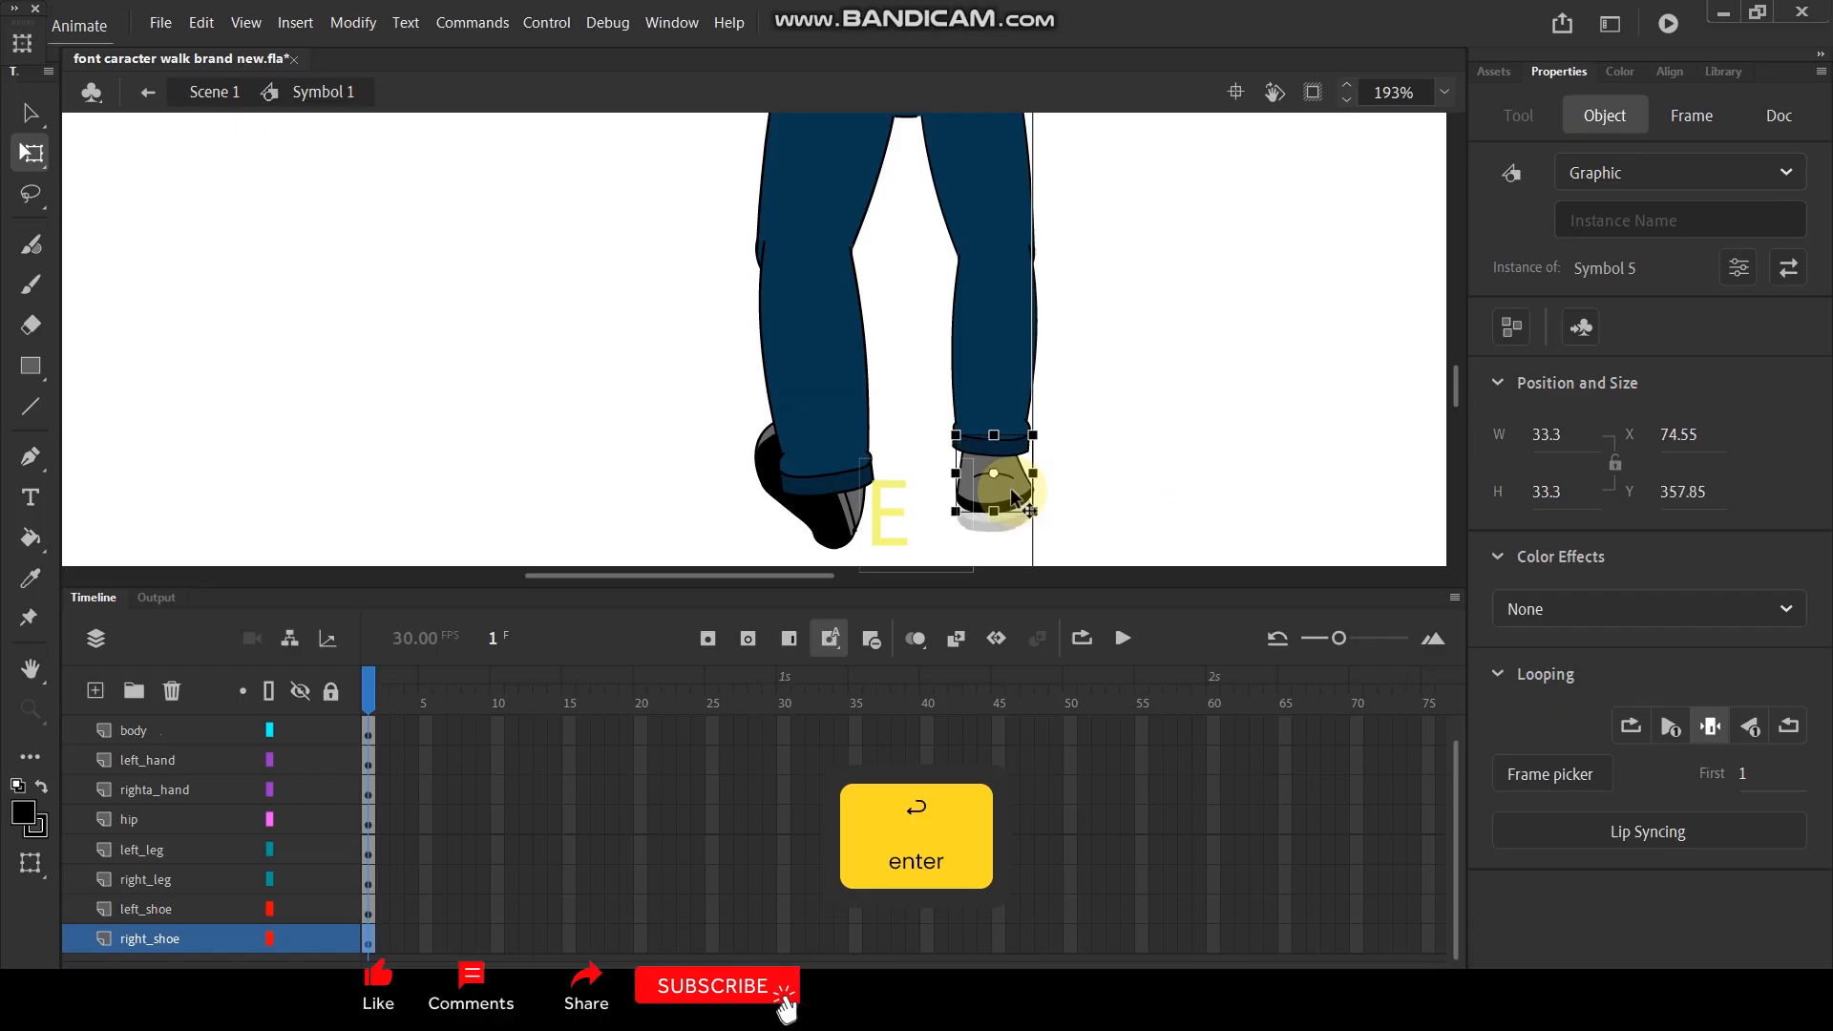
click(1136, 456)
- Open the left hand symbol and convert the forearm artwork on Layer_2 into a graphic symbol
scroll(1183, 375, down, 3)
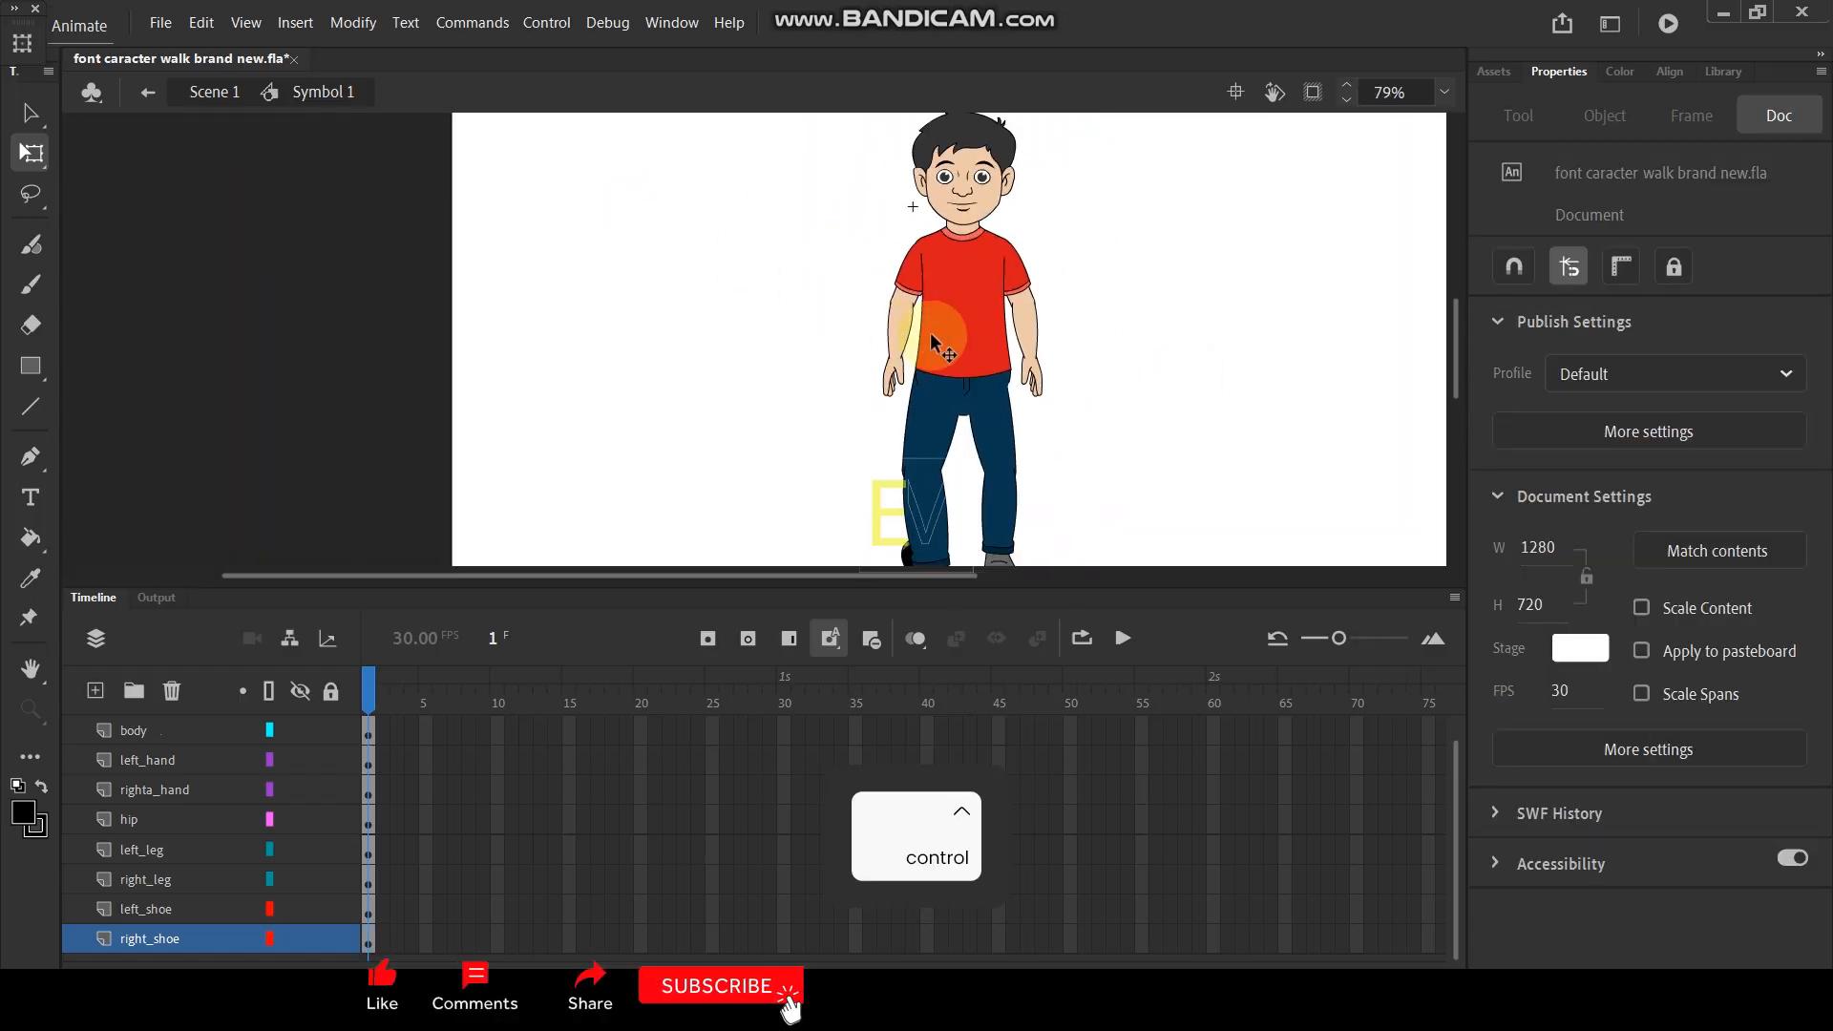
scroll(879, 376, up, 3)
double_click(867, 376)
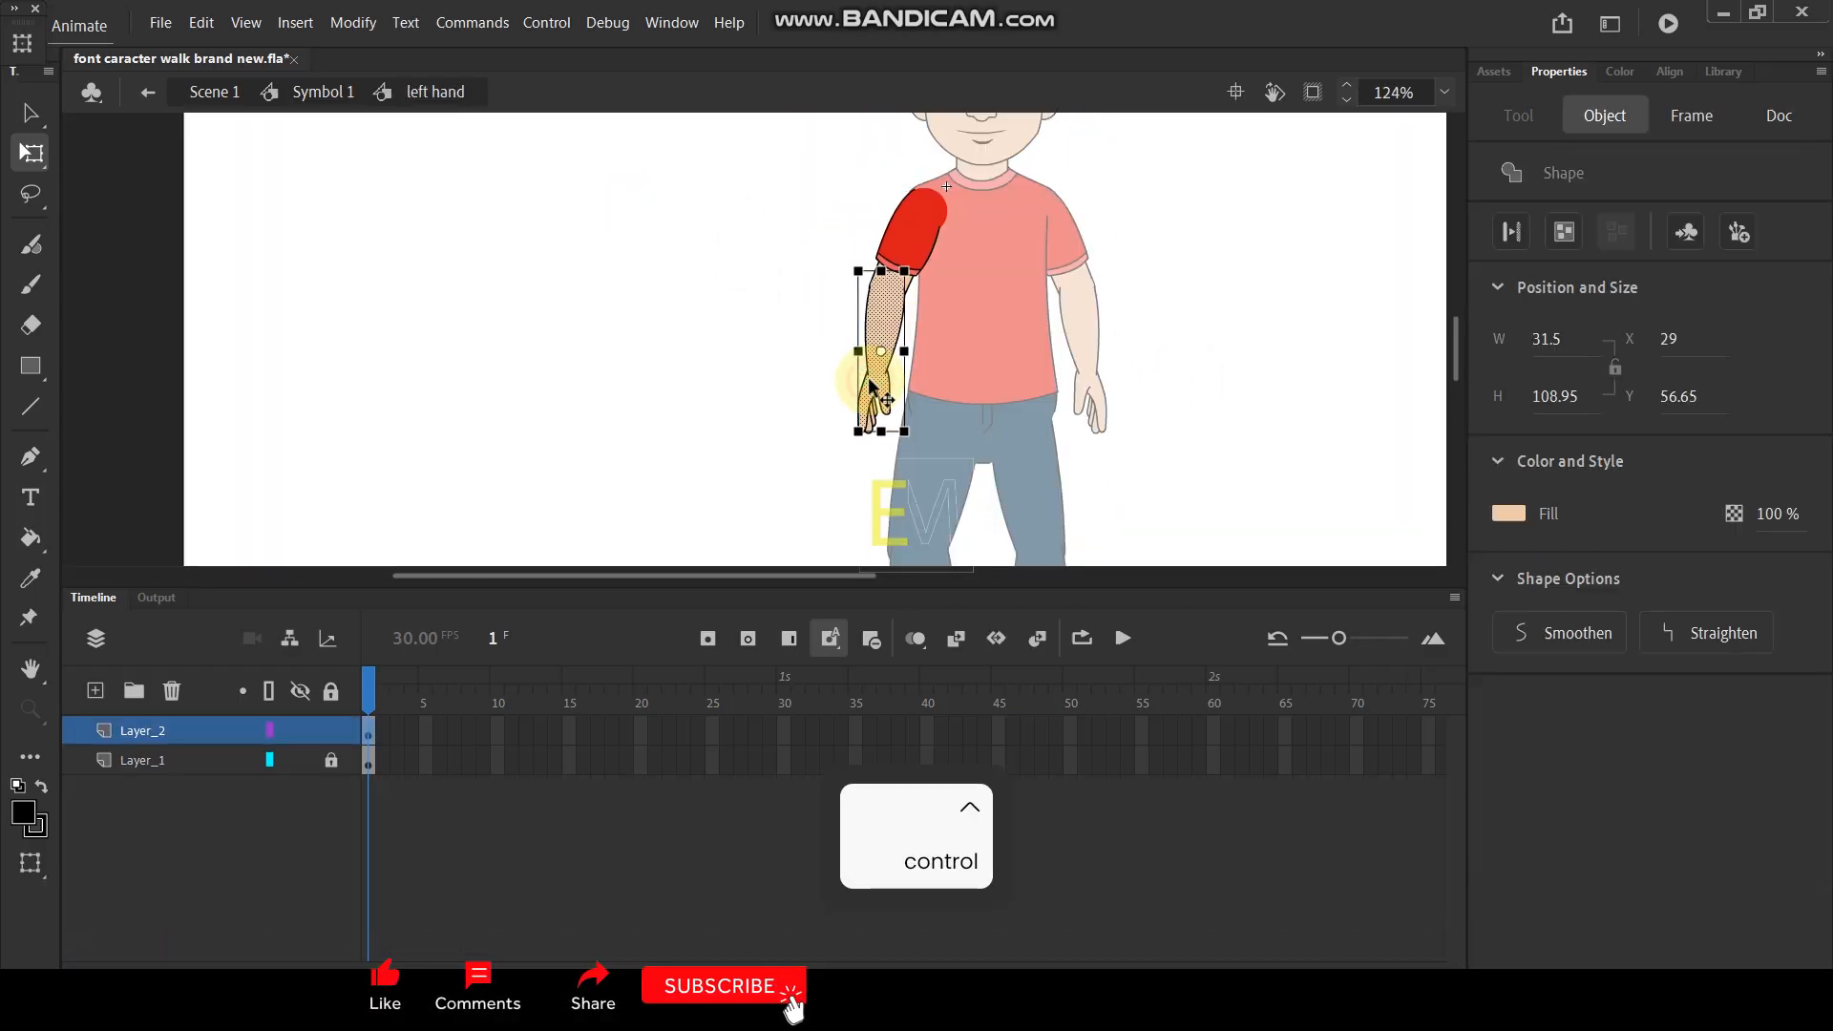
click(771, 375)
click(180, 731)
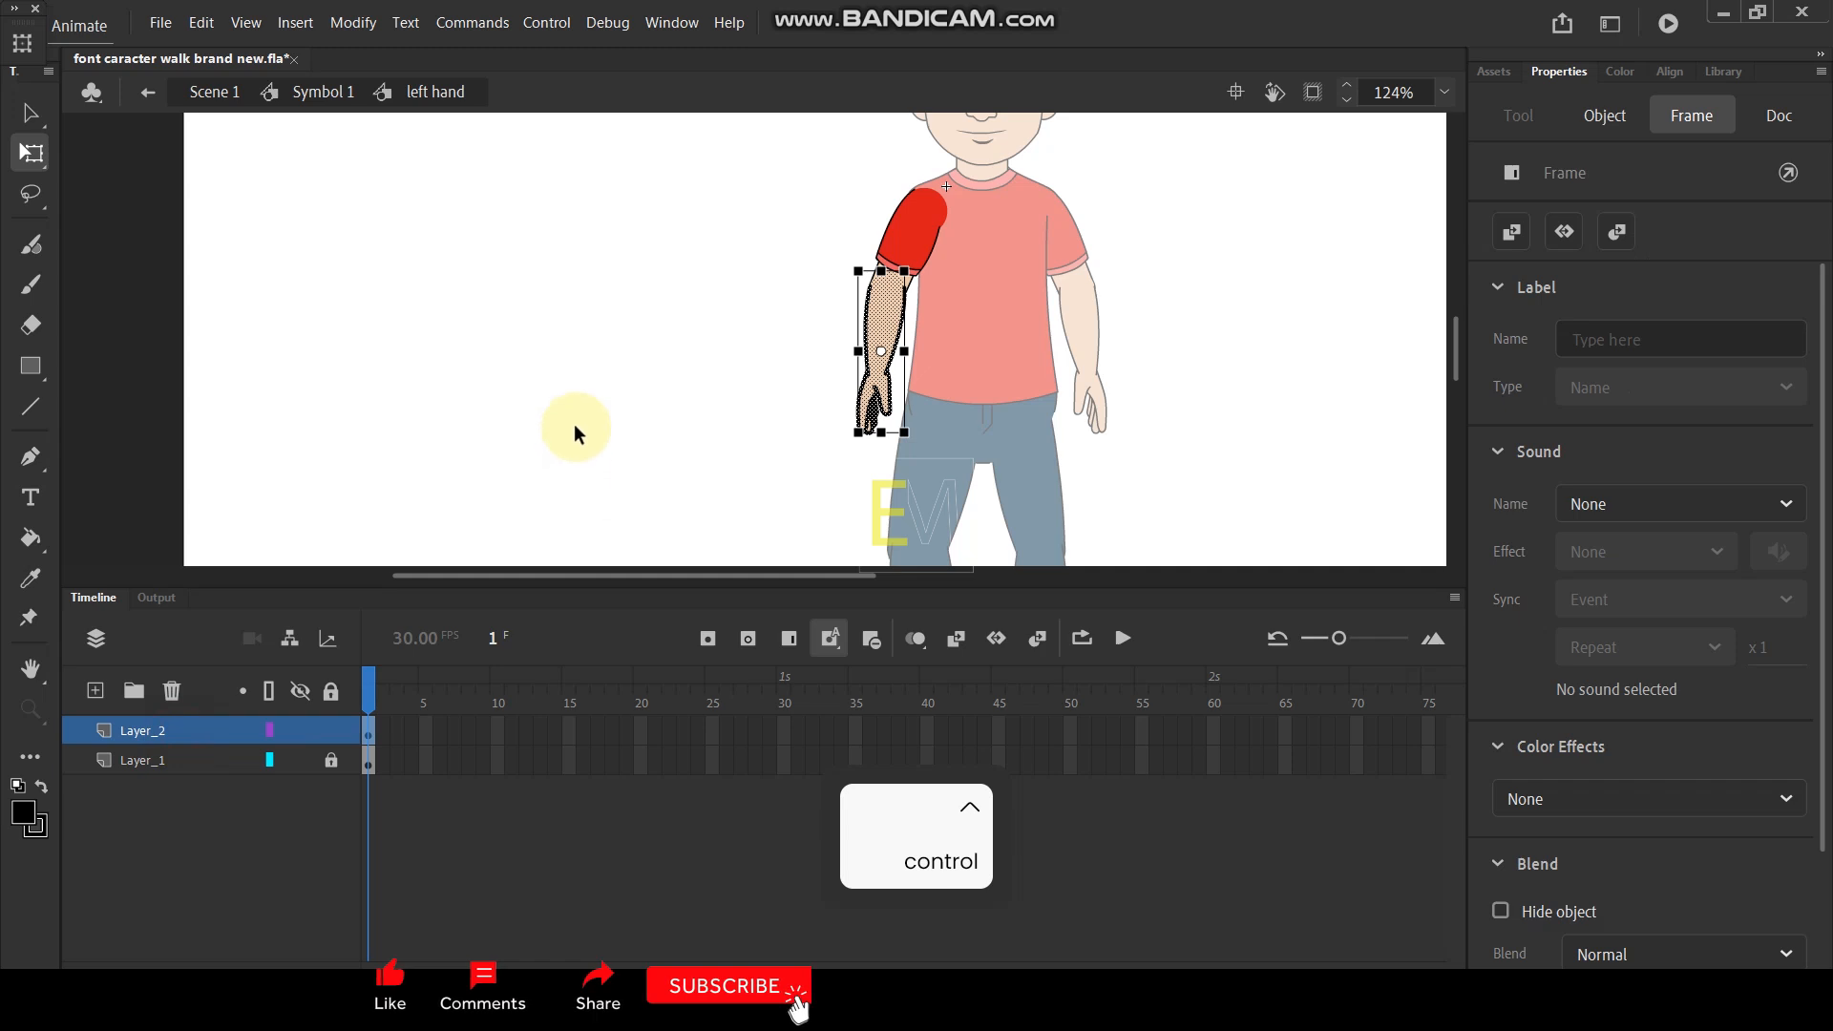
key(F8)
click(1076, 102)
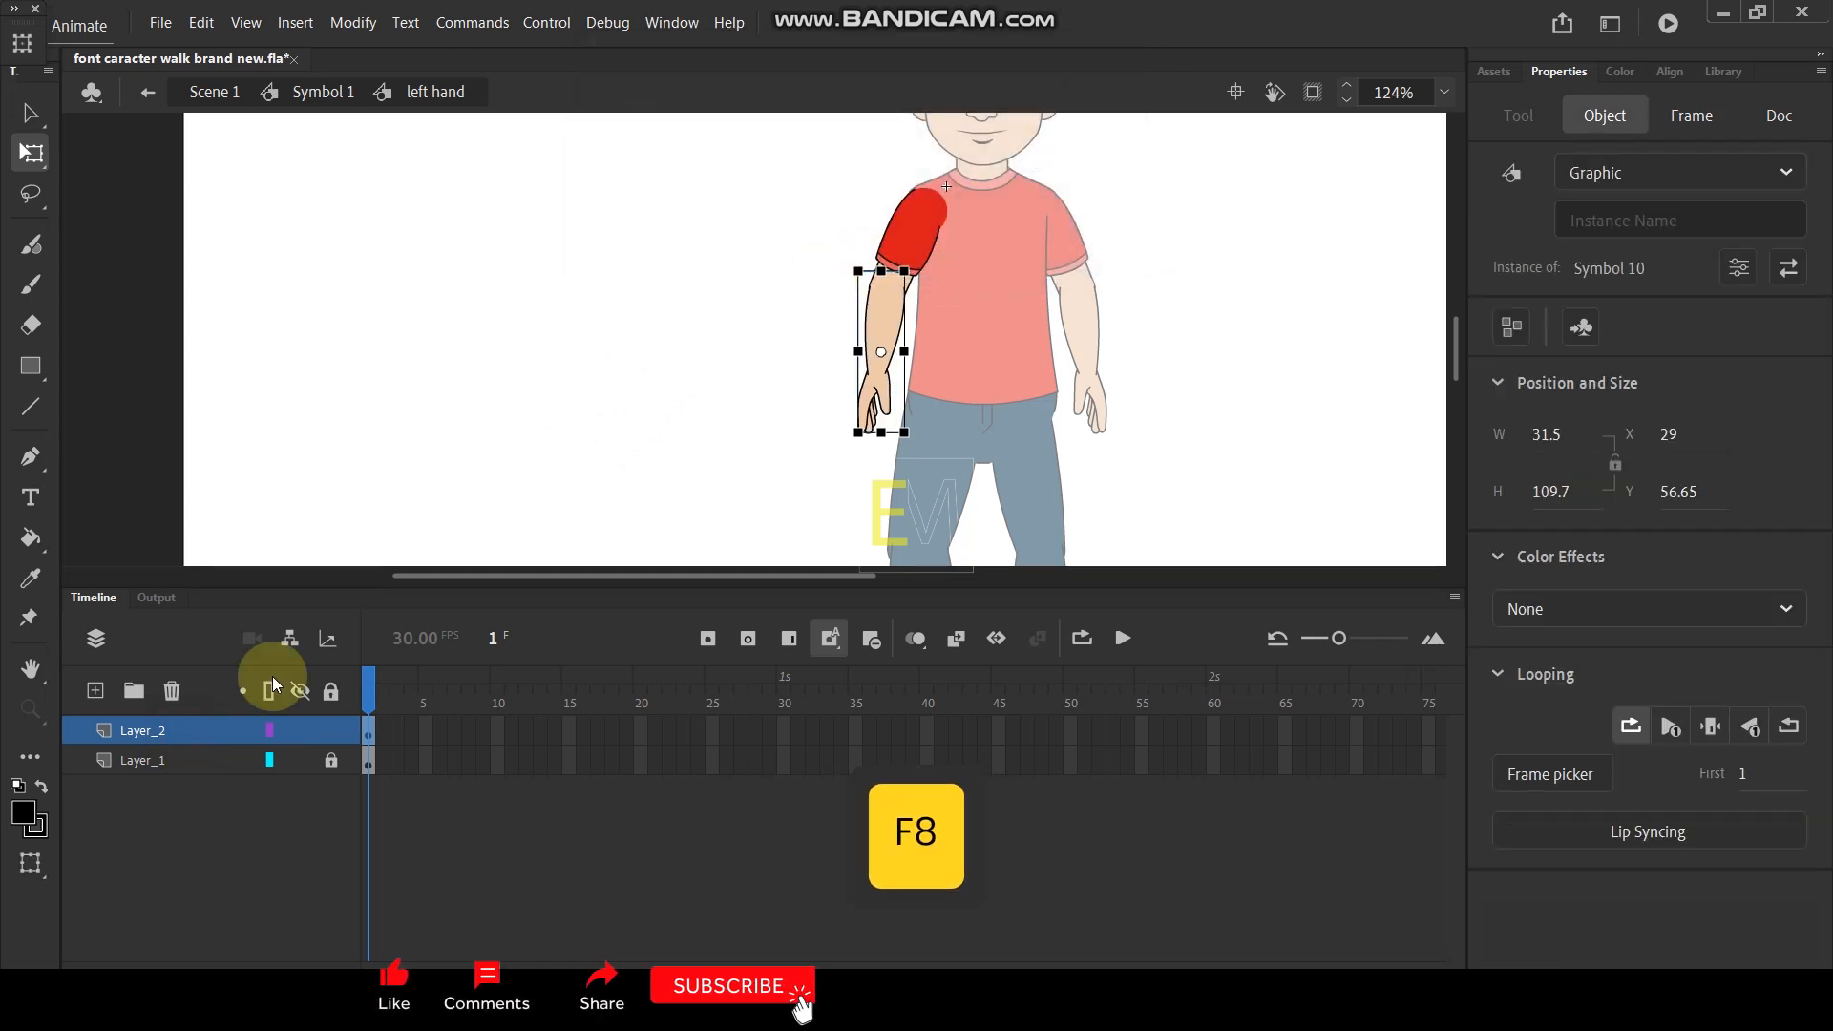
- Unlock Layer_1 and convert its upper arm artwork into a graphic symbol
click(193, 764)
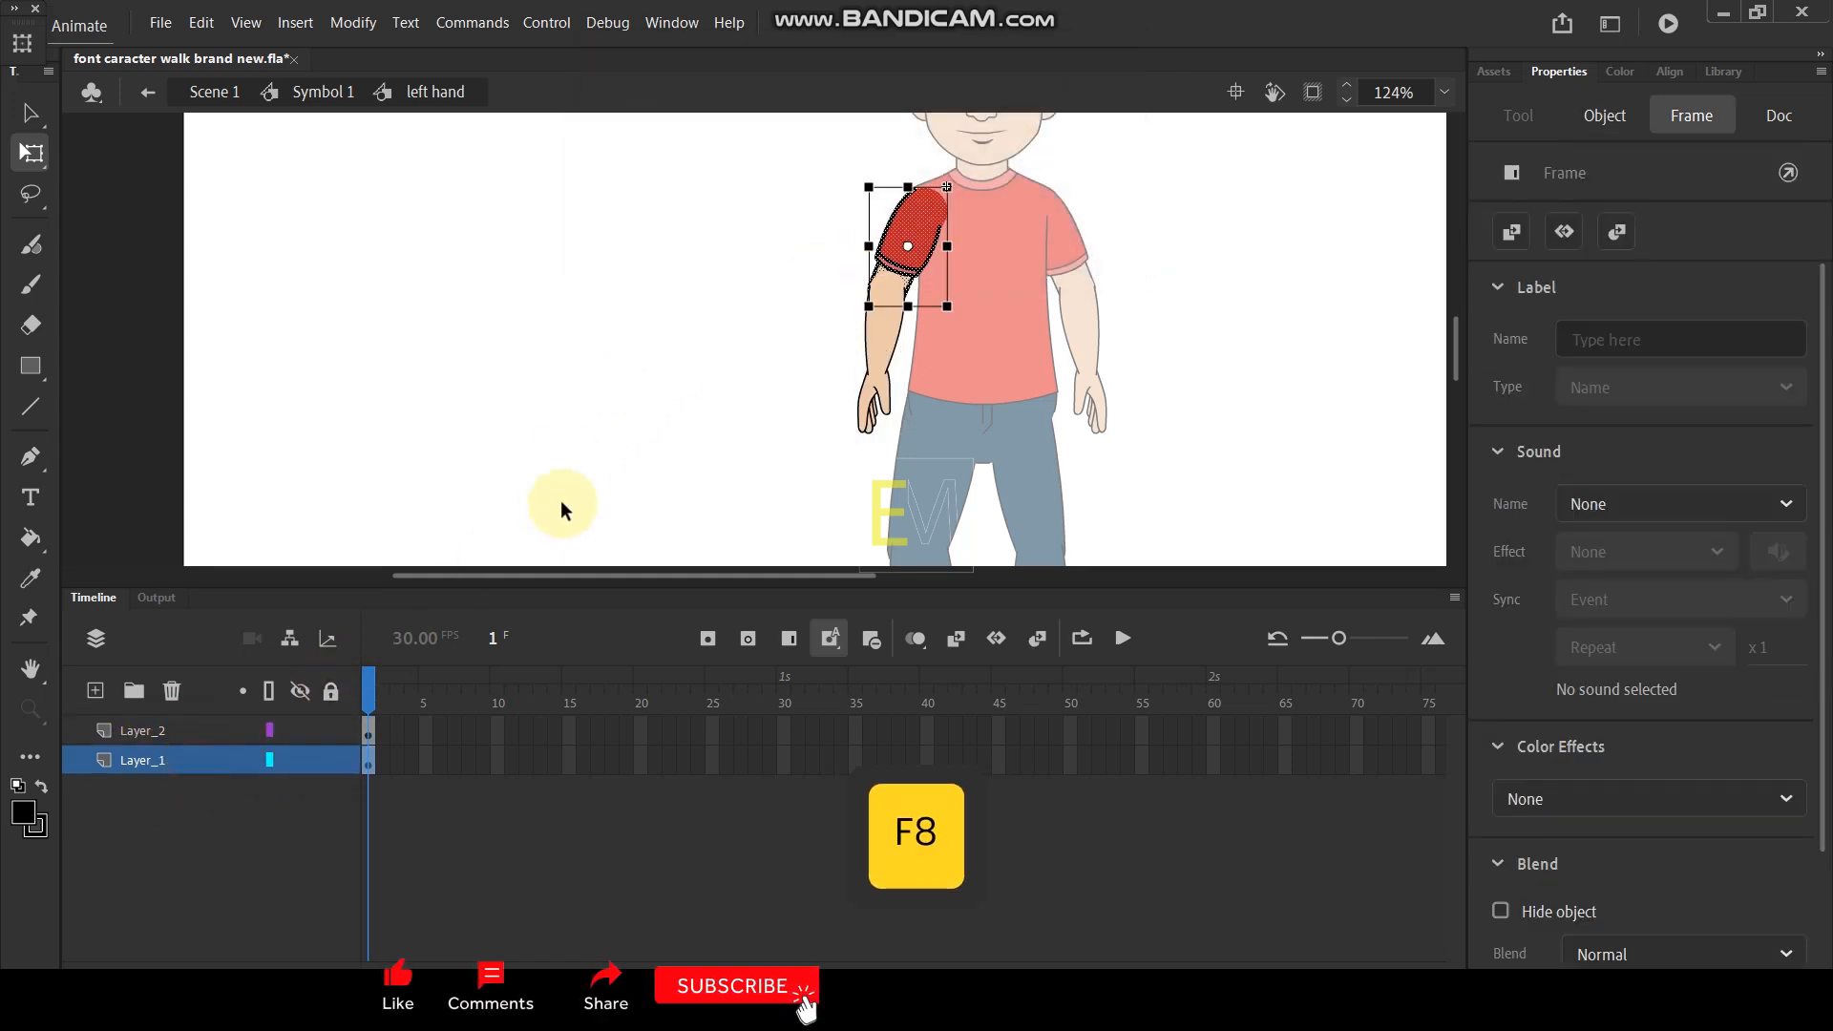
key(F8)
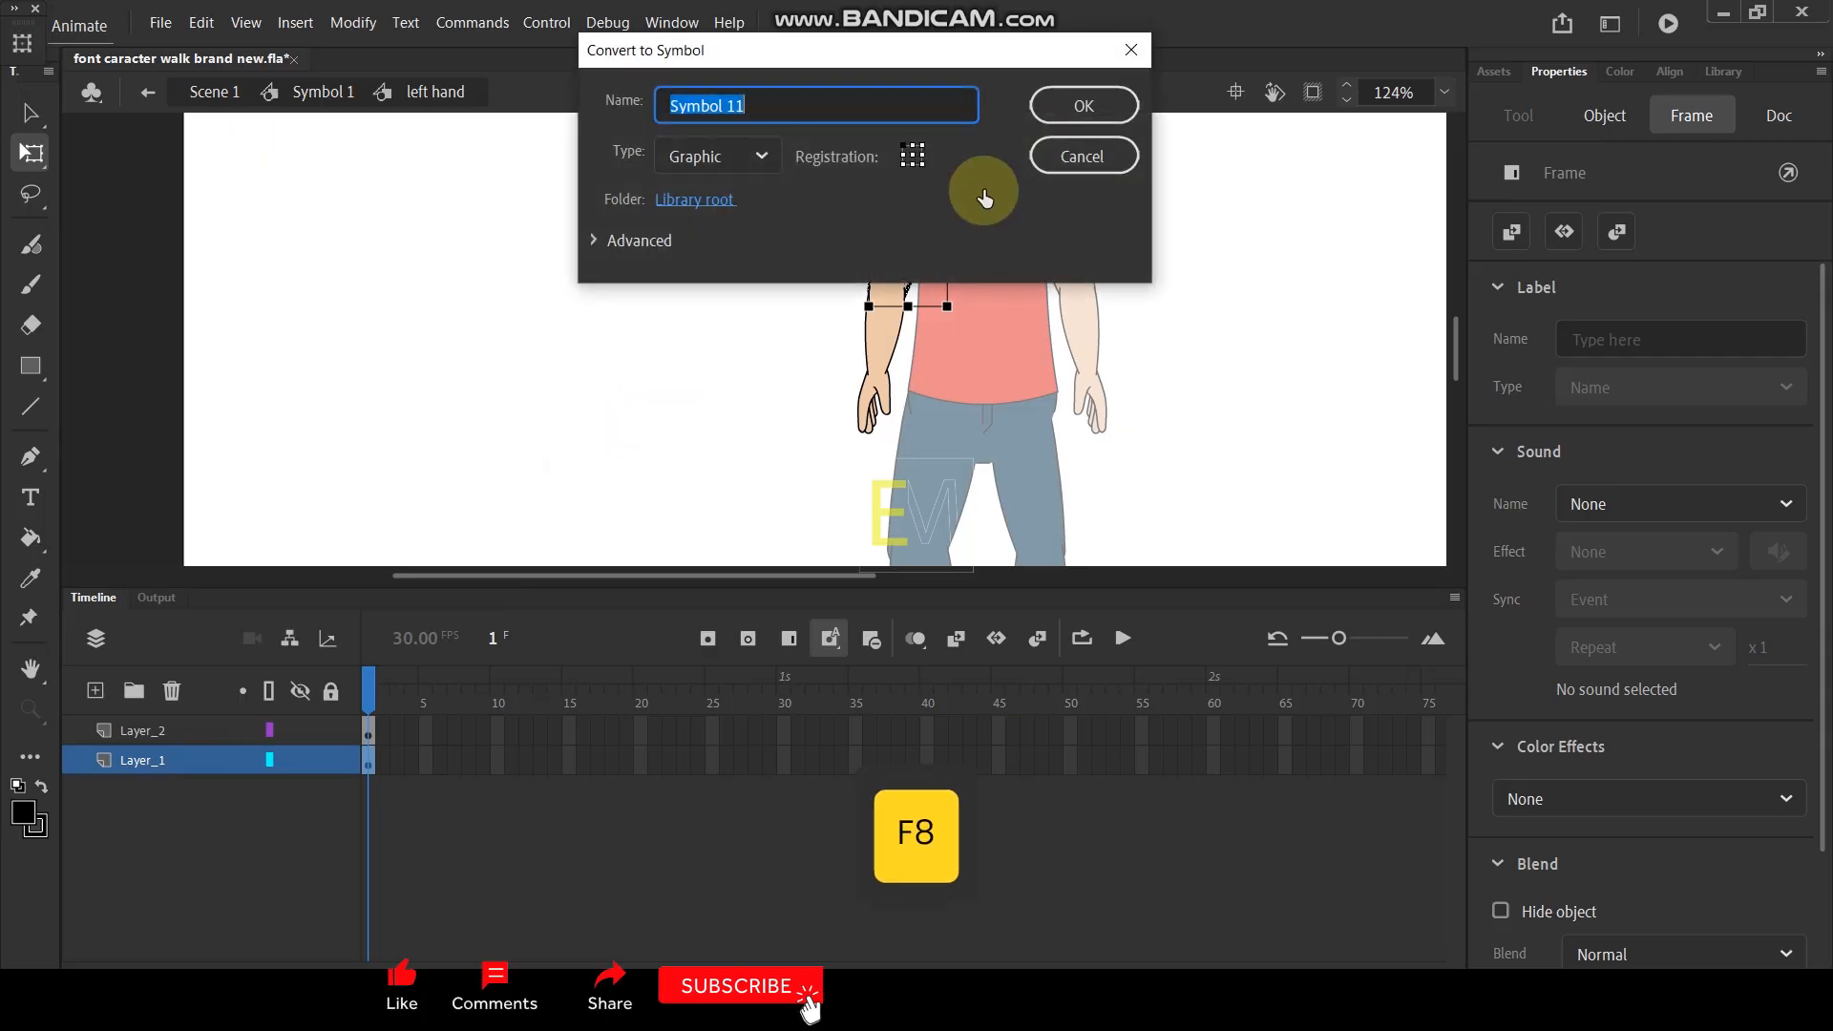
click(1076, 102)
- Set the upper arm's pivot to the shoulder and the forearm's pivot to the elbow, and return to the full character symbol
drag(906, 249, 933, 208)
click(878, 367)
scroll(874, 426, up, 3)
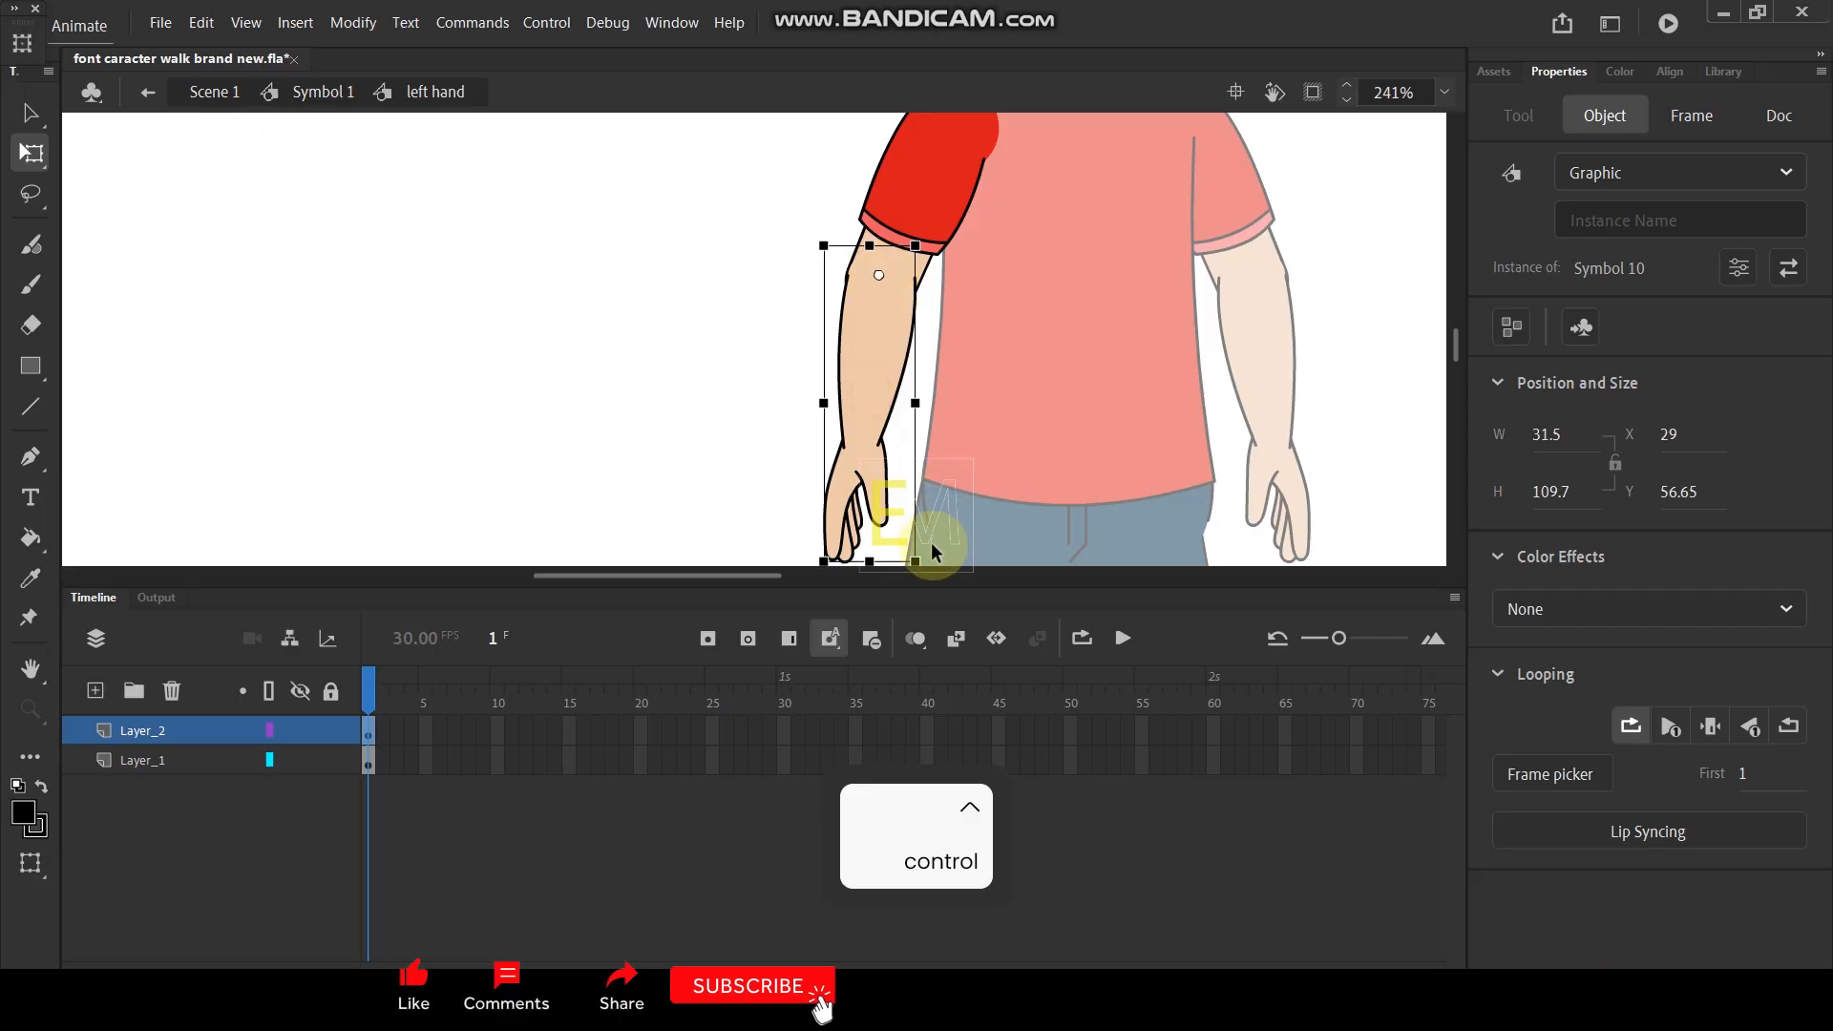
drag(924, 559, 941, 516)
key(ctrl+z)
double_click(665, 325)
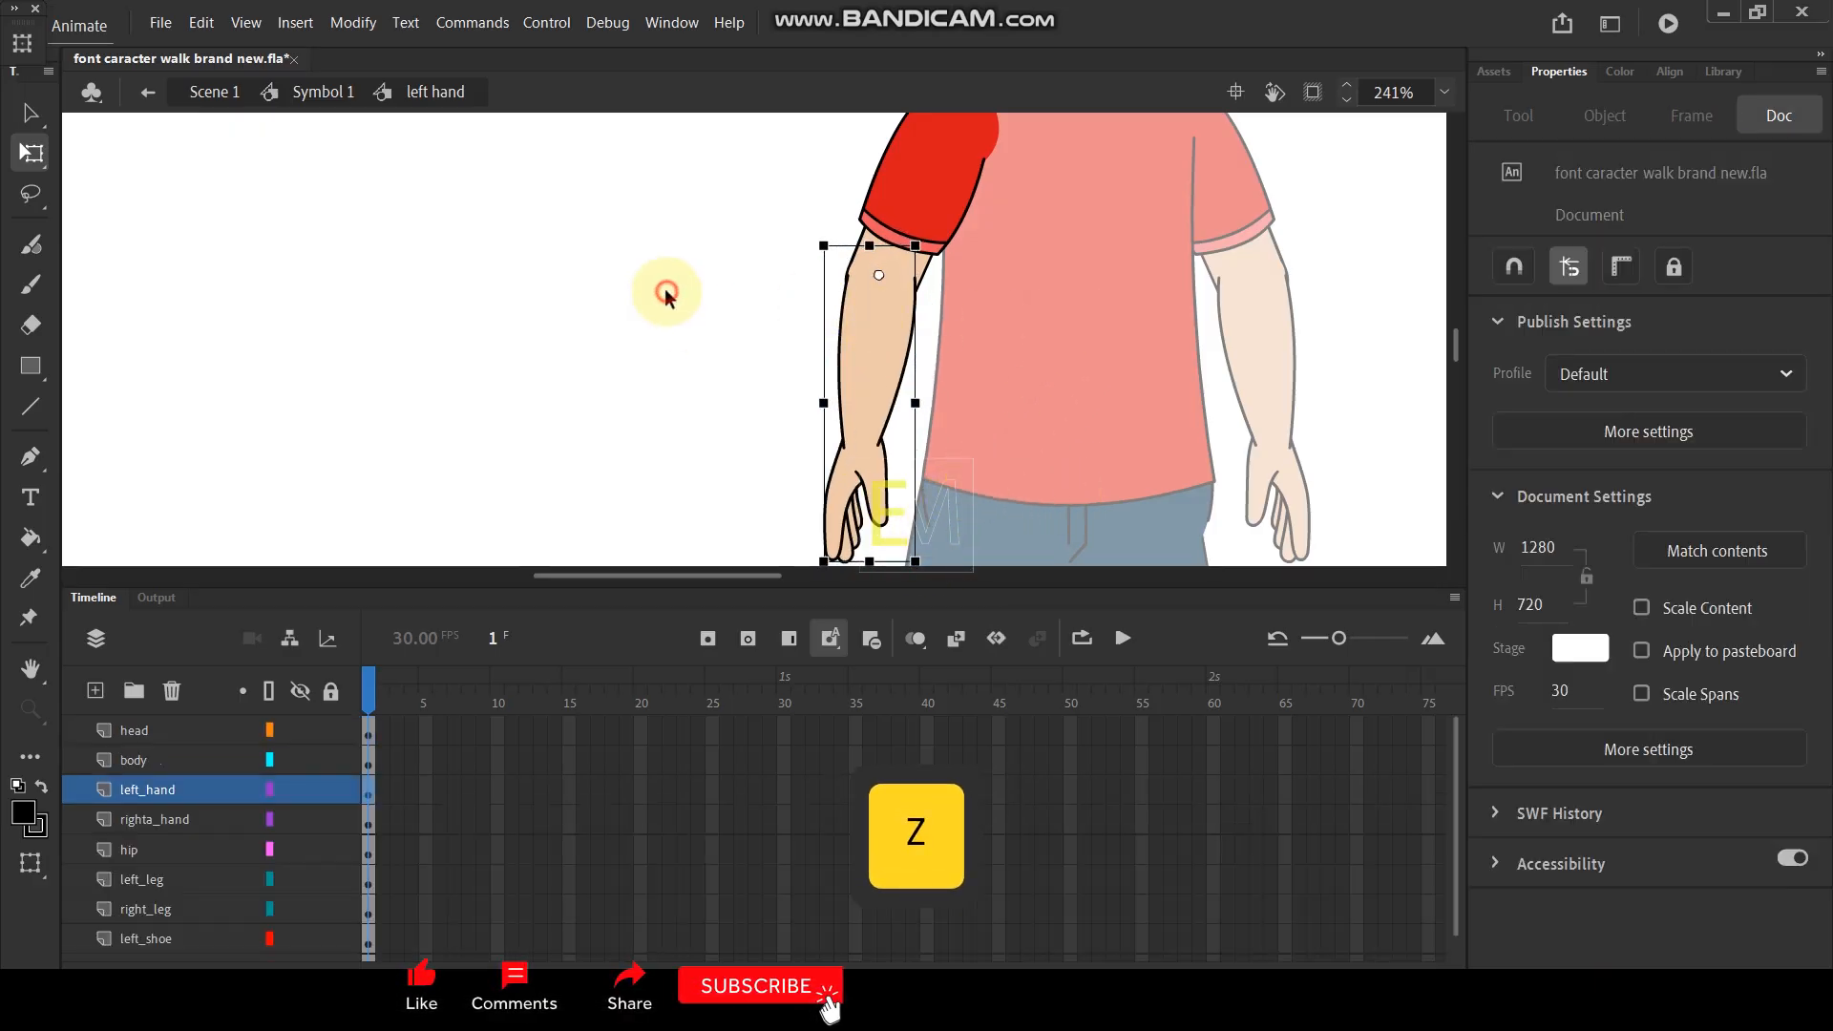
- Open the left hand symbol, scale the upper arm and forearm together to 90% about the shoulder, and realign them with the shoulder
scroll(859, 287, down, 5)
scroll(901, 301, up, 4)
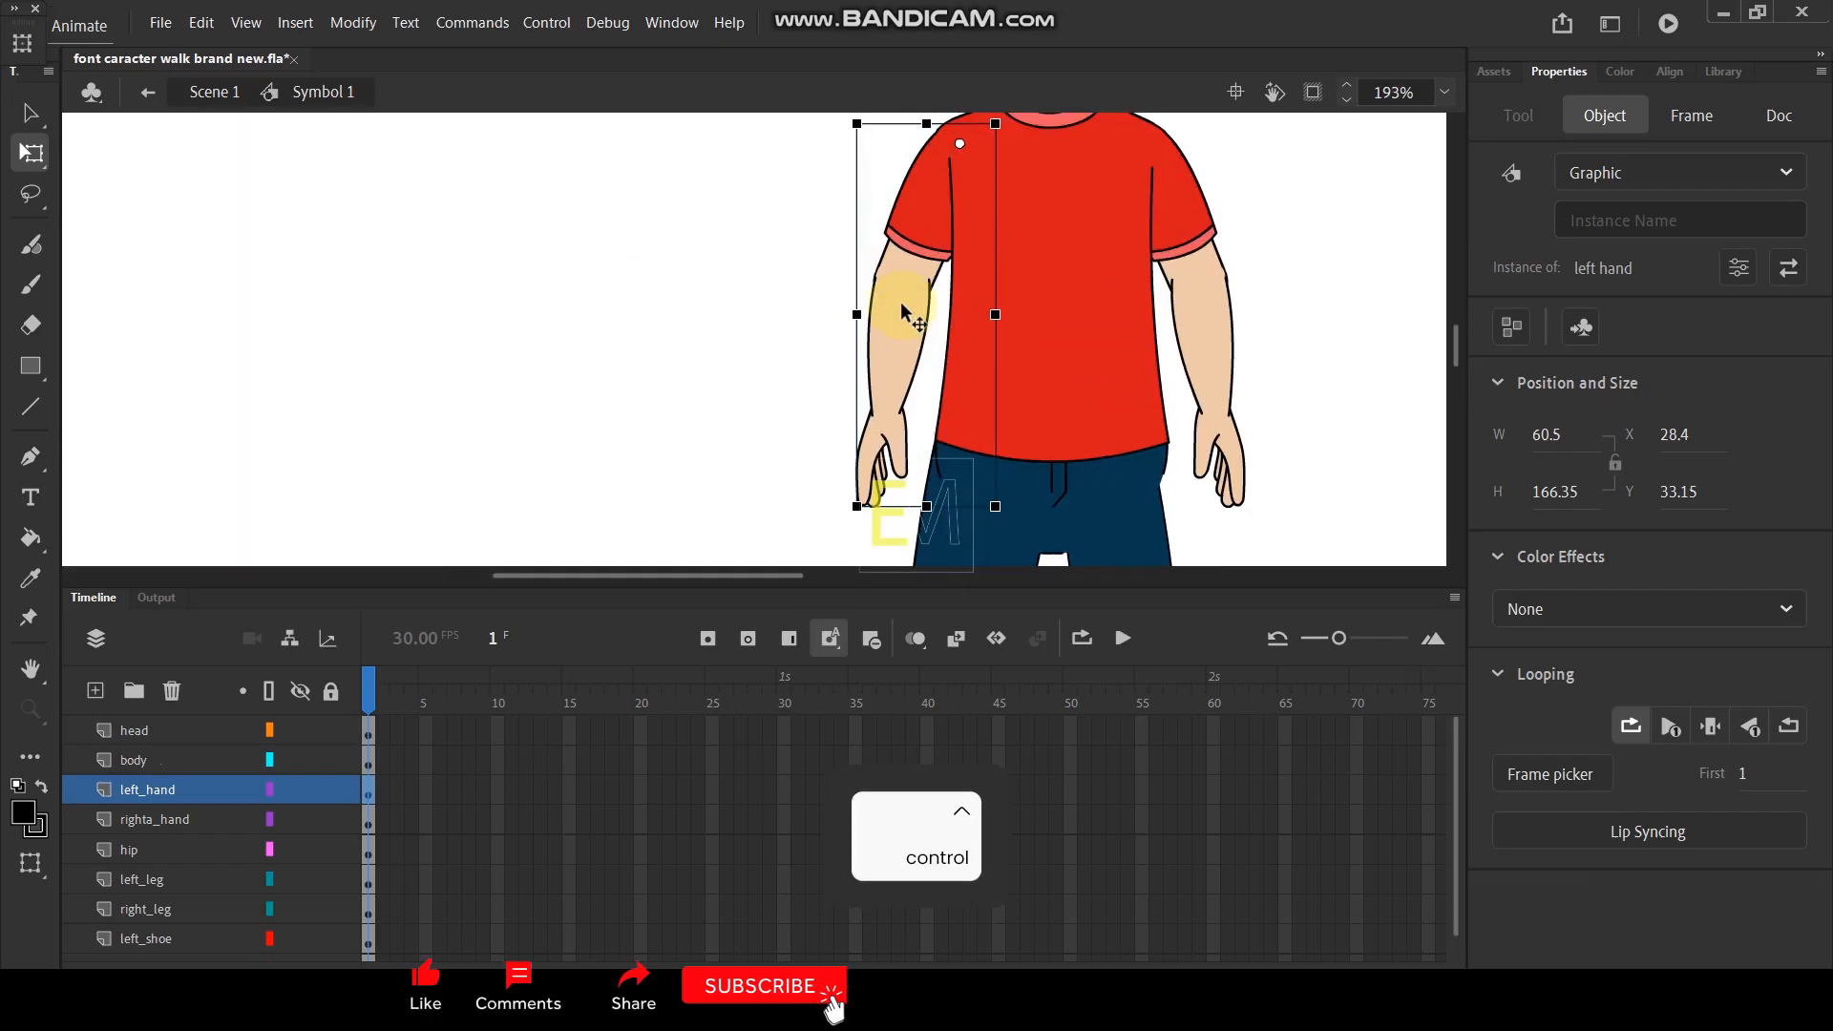
double_click(907, 324)
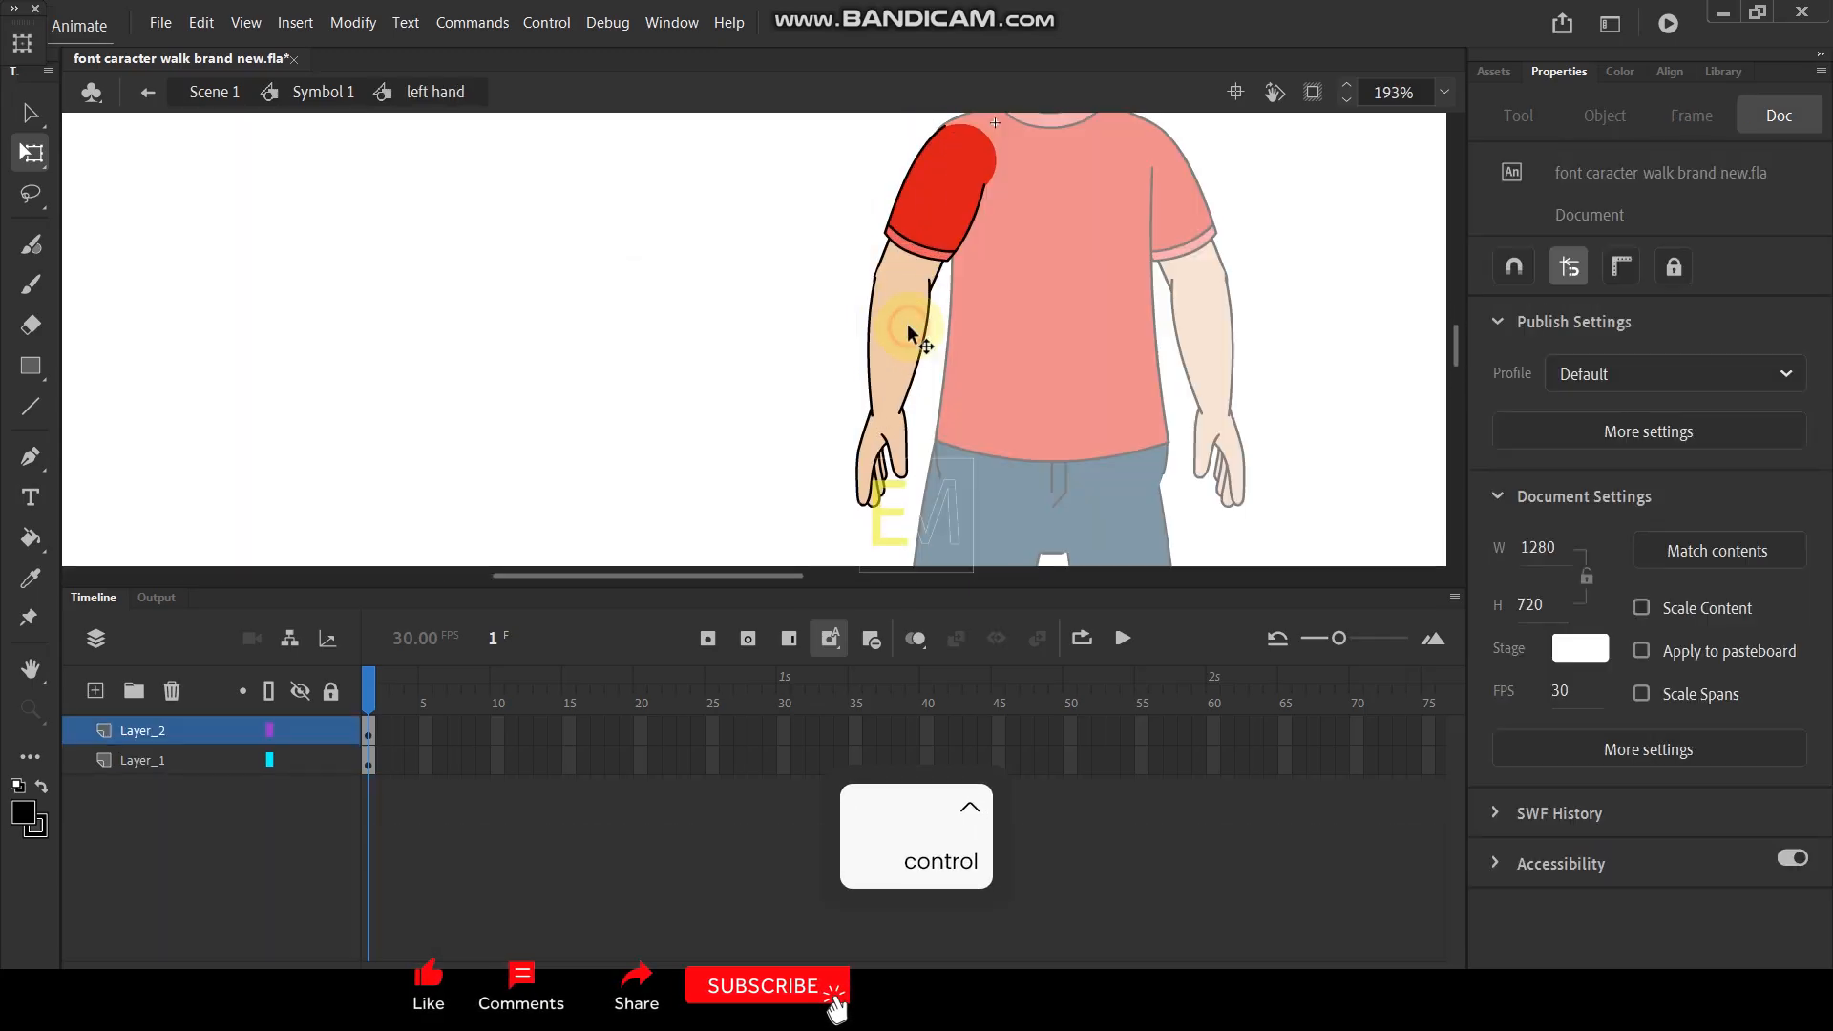
click(890, 442)
shift+click(934, 217)
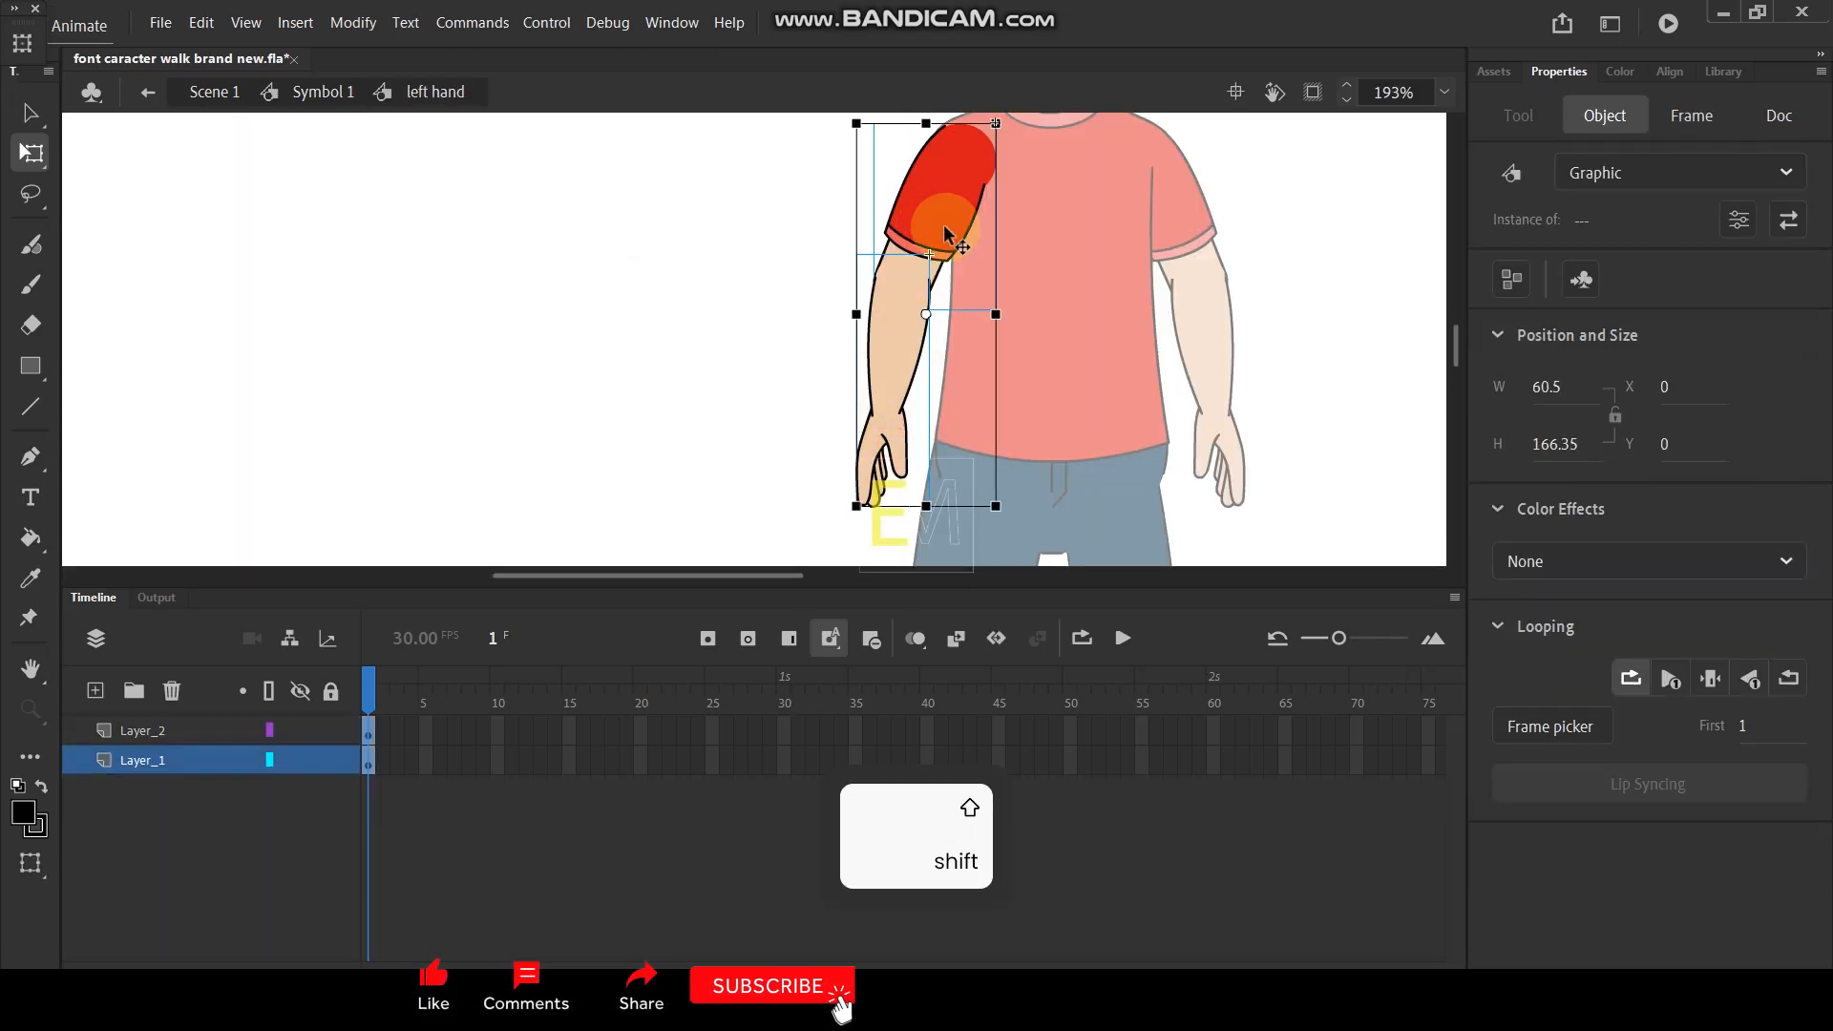
click(964, 142)
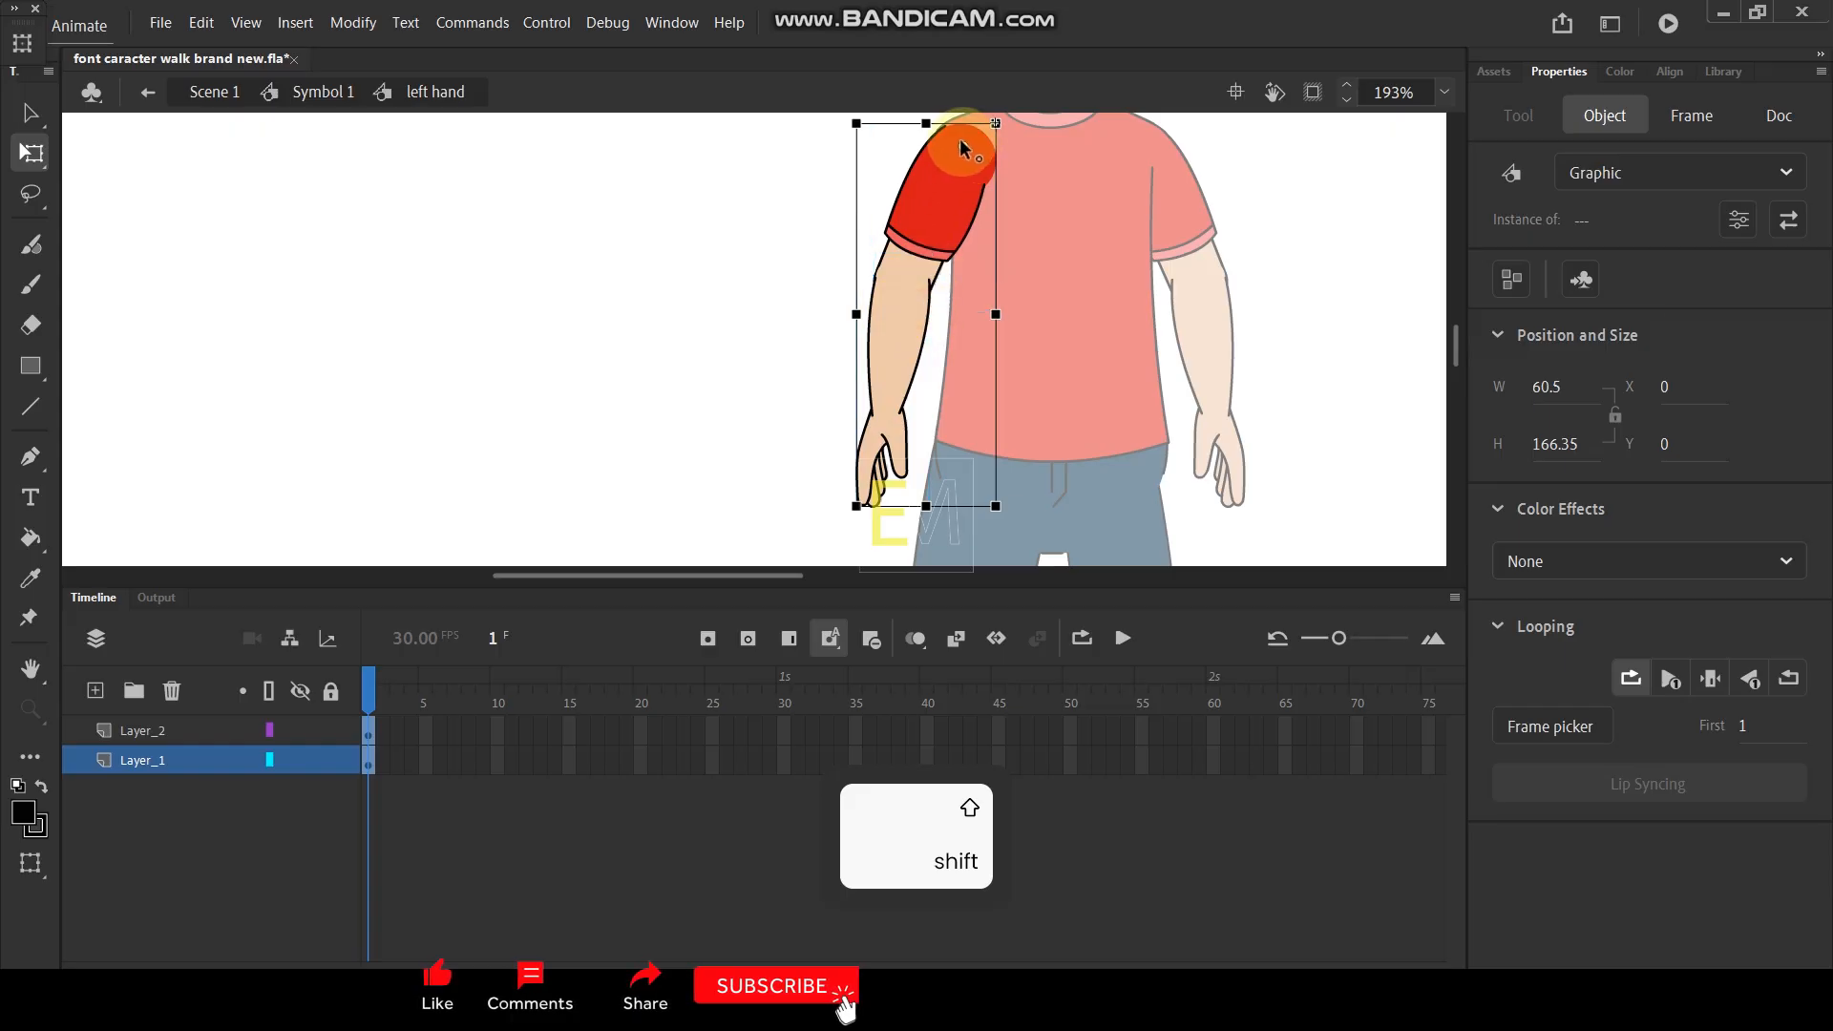
key(ctrl+alt+s)
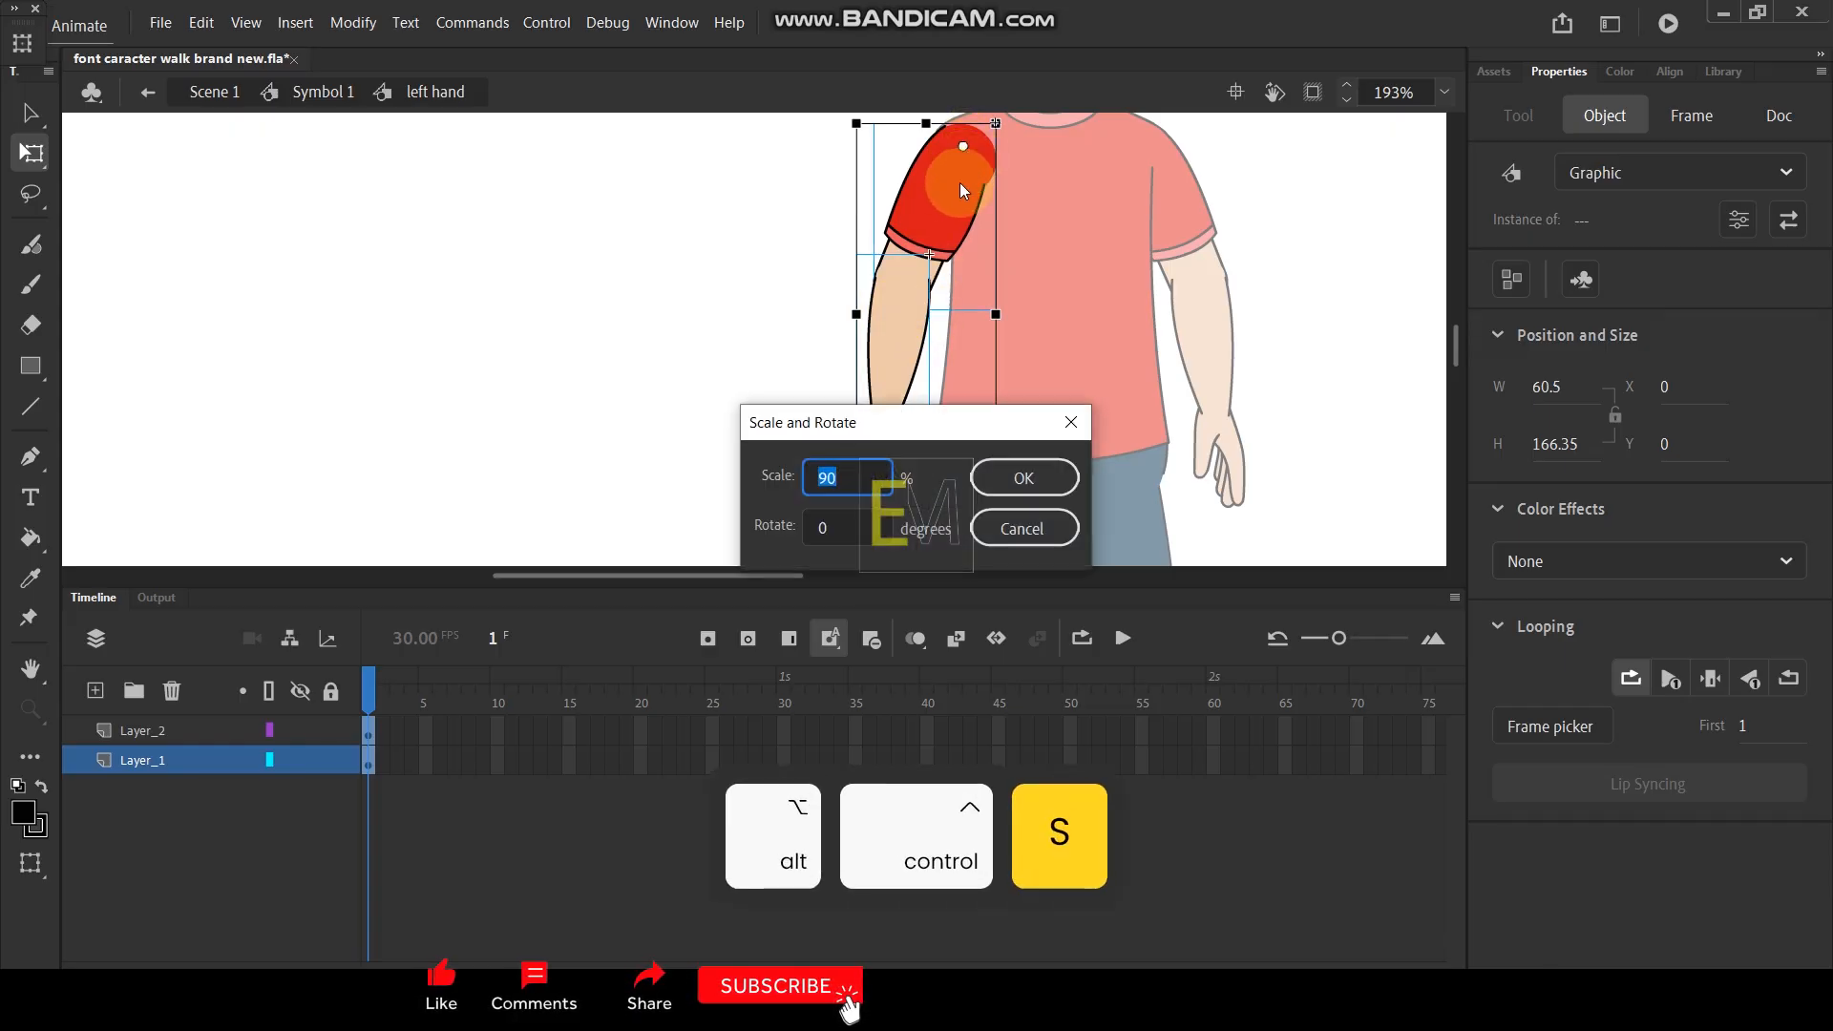
key(Return)
scroll(964, 160, up, 1)
drag(962, 226, 961, 203)
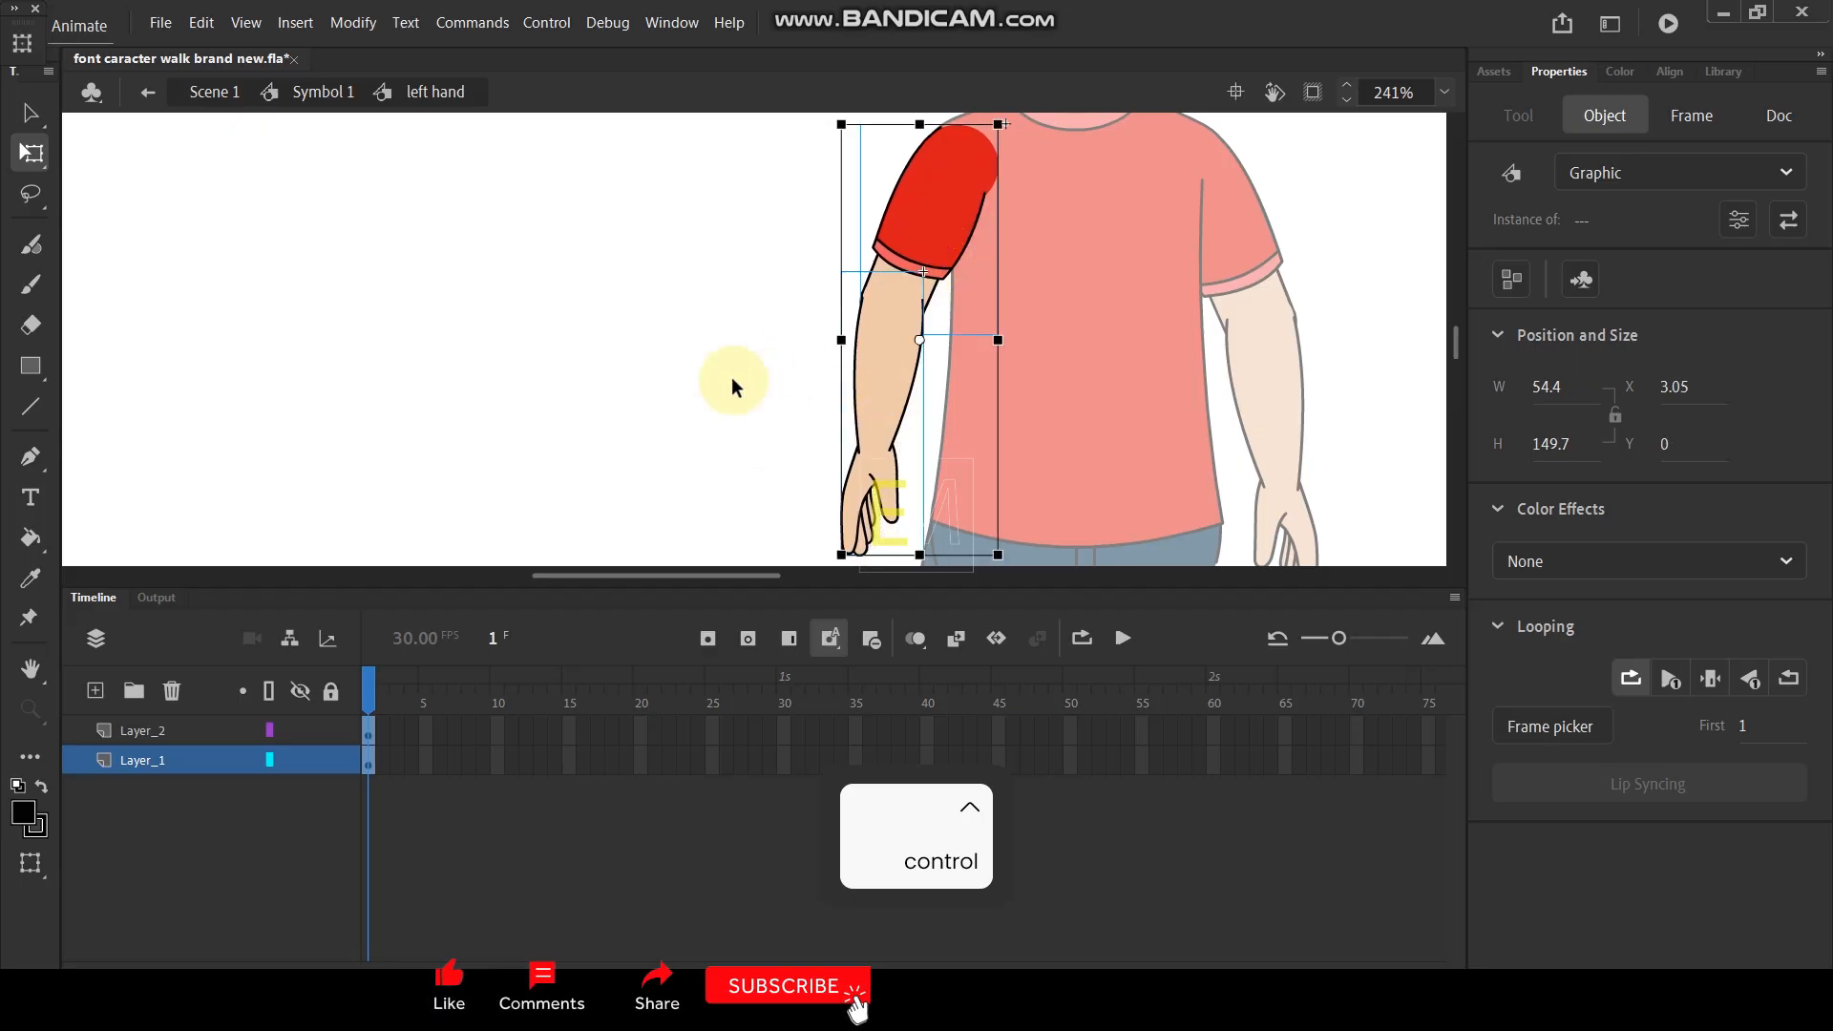
- Rotate the whole left arm slightly outward about the shoulder, and swing the forearm further outward from the elbow
click(701, 384)
click(874, 381)
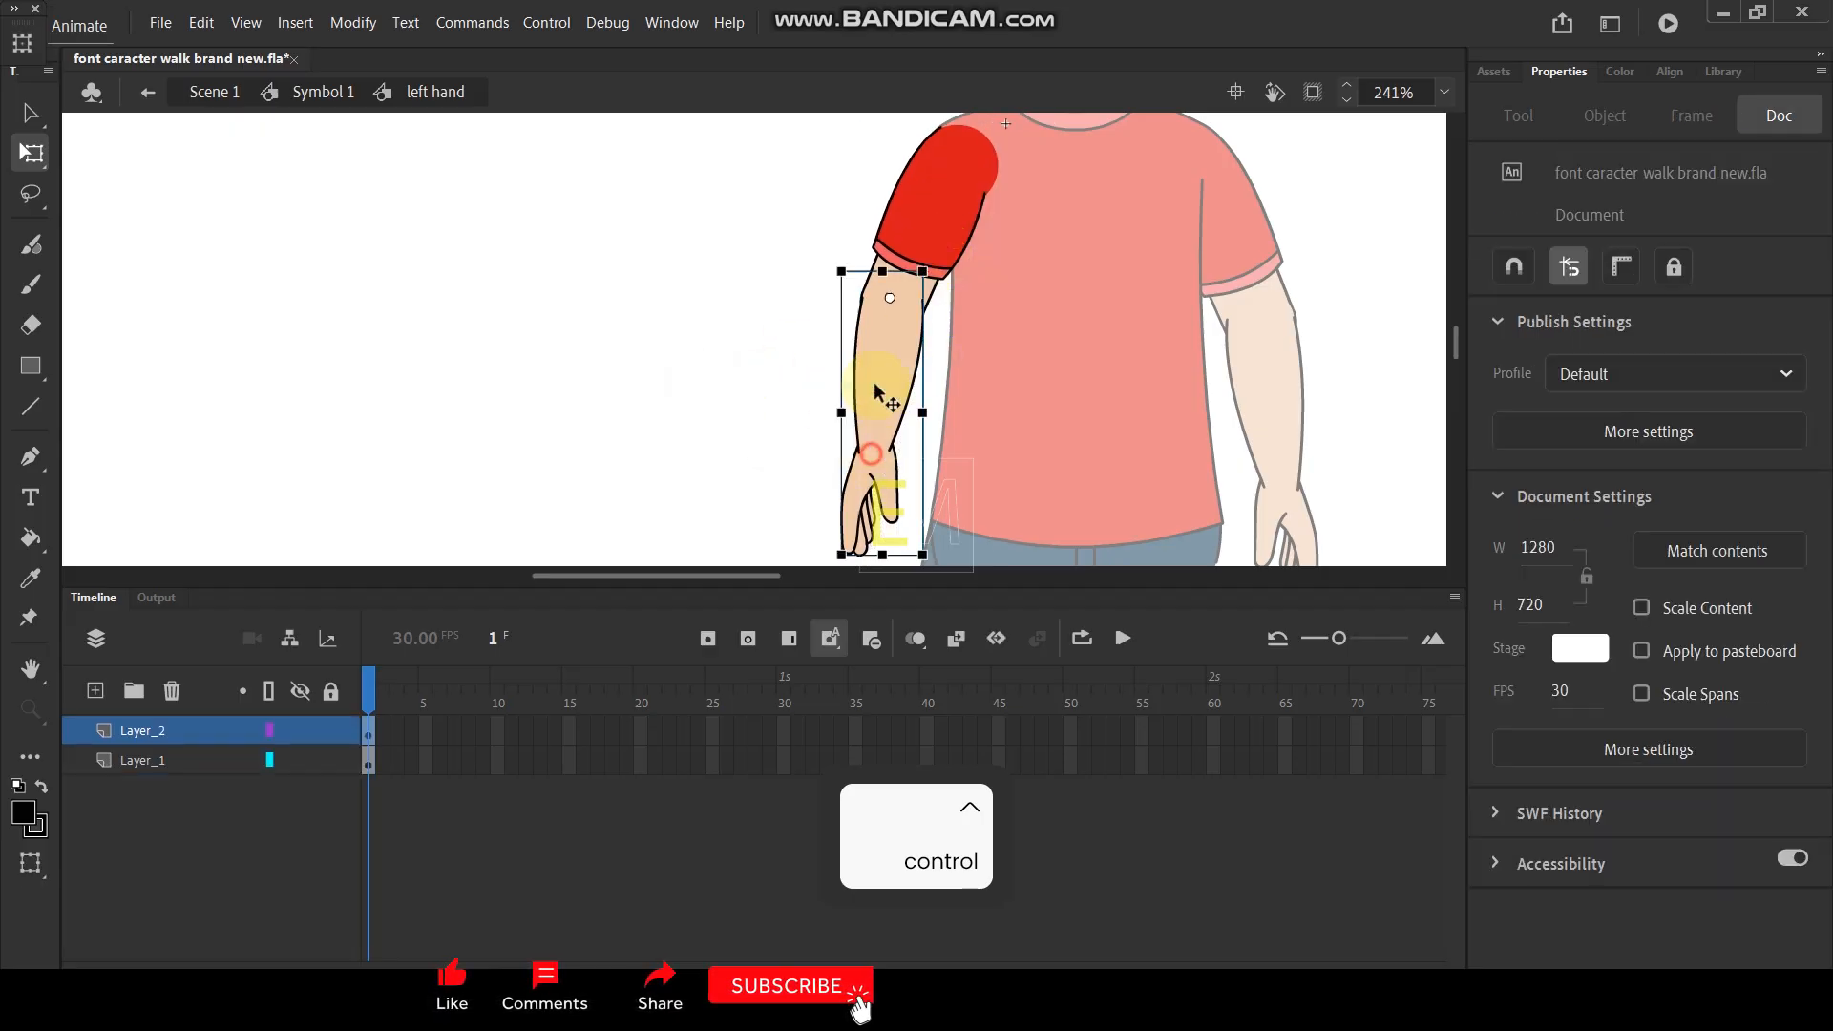
shift+click(930, 203)
drag(949, 154, 964, 145)
scroll(1050, 372, down, 1)
drag(1014, 523, 993, 520)
click(701, 380)
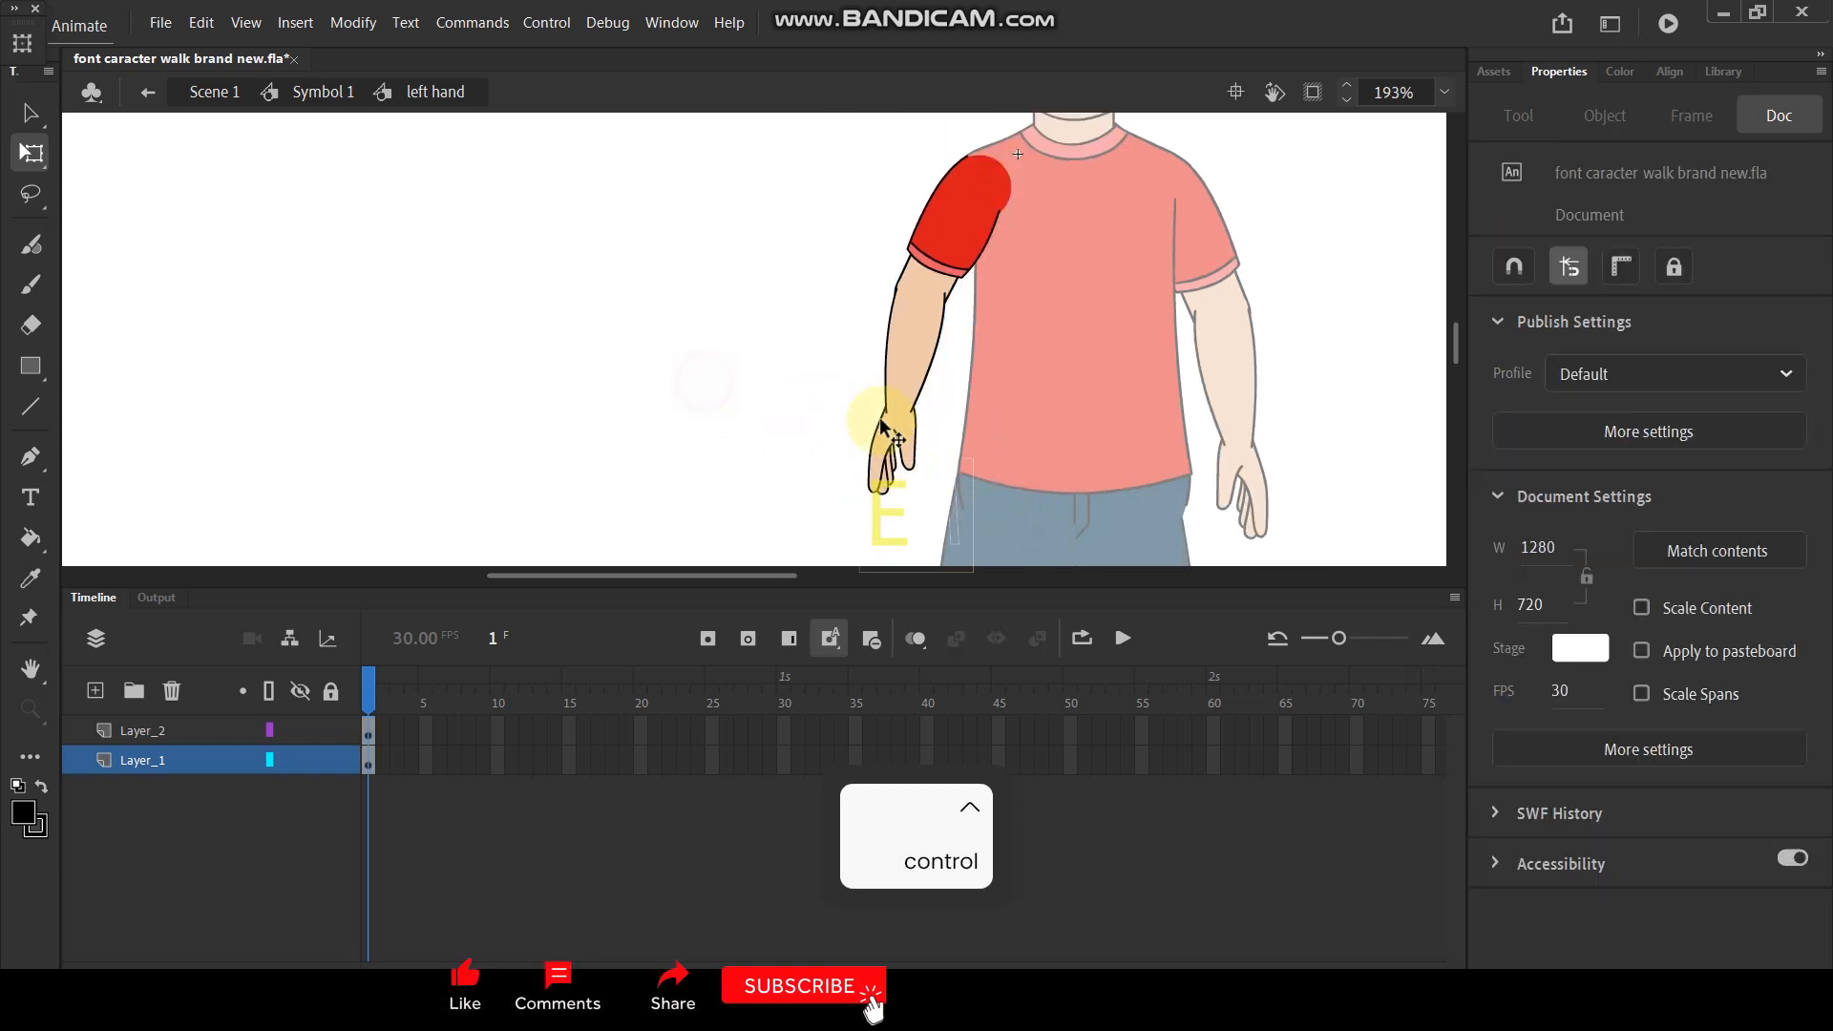
click(927, 467)
drag(933, 510, 900, 512)
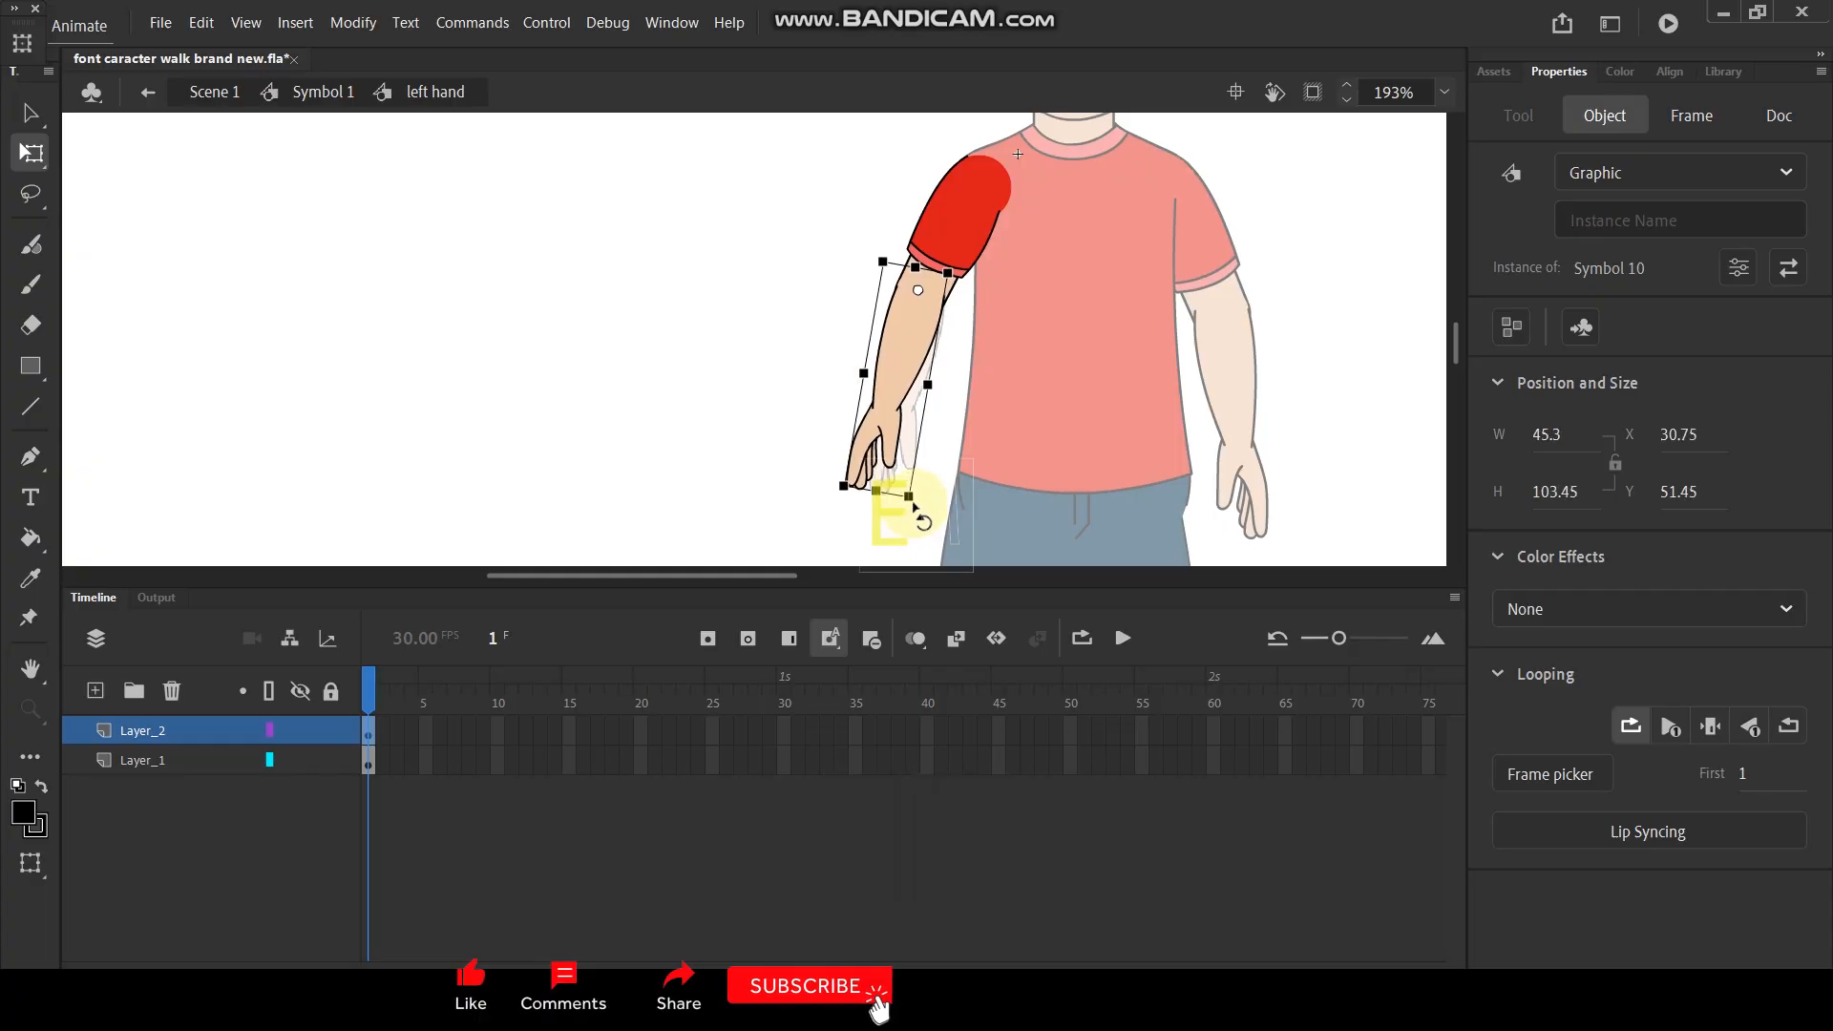
- Insert keyframes at frames 20 and 10 on both Layer_1 and Layer_2
click(639, 730)
shift+click(640, 764)
key(F6)
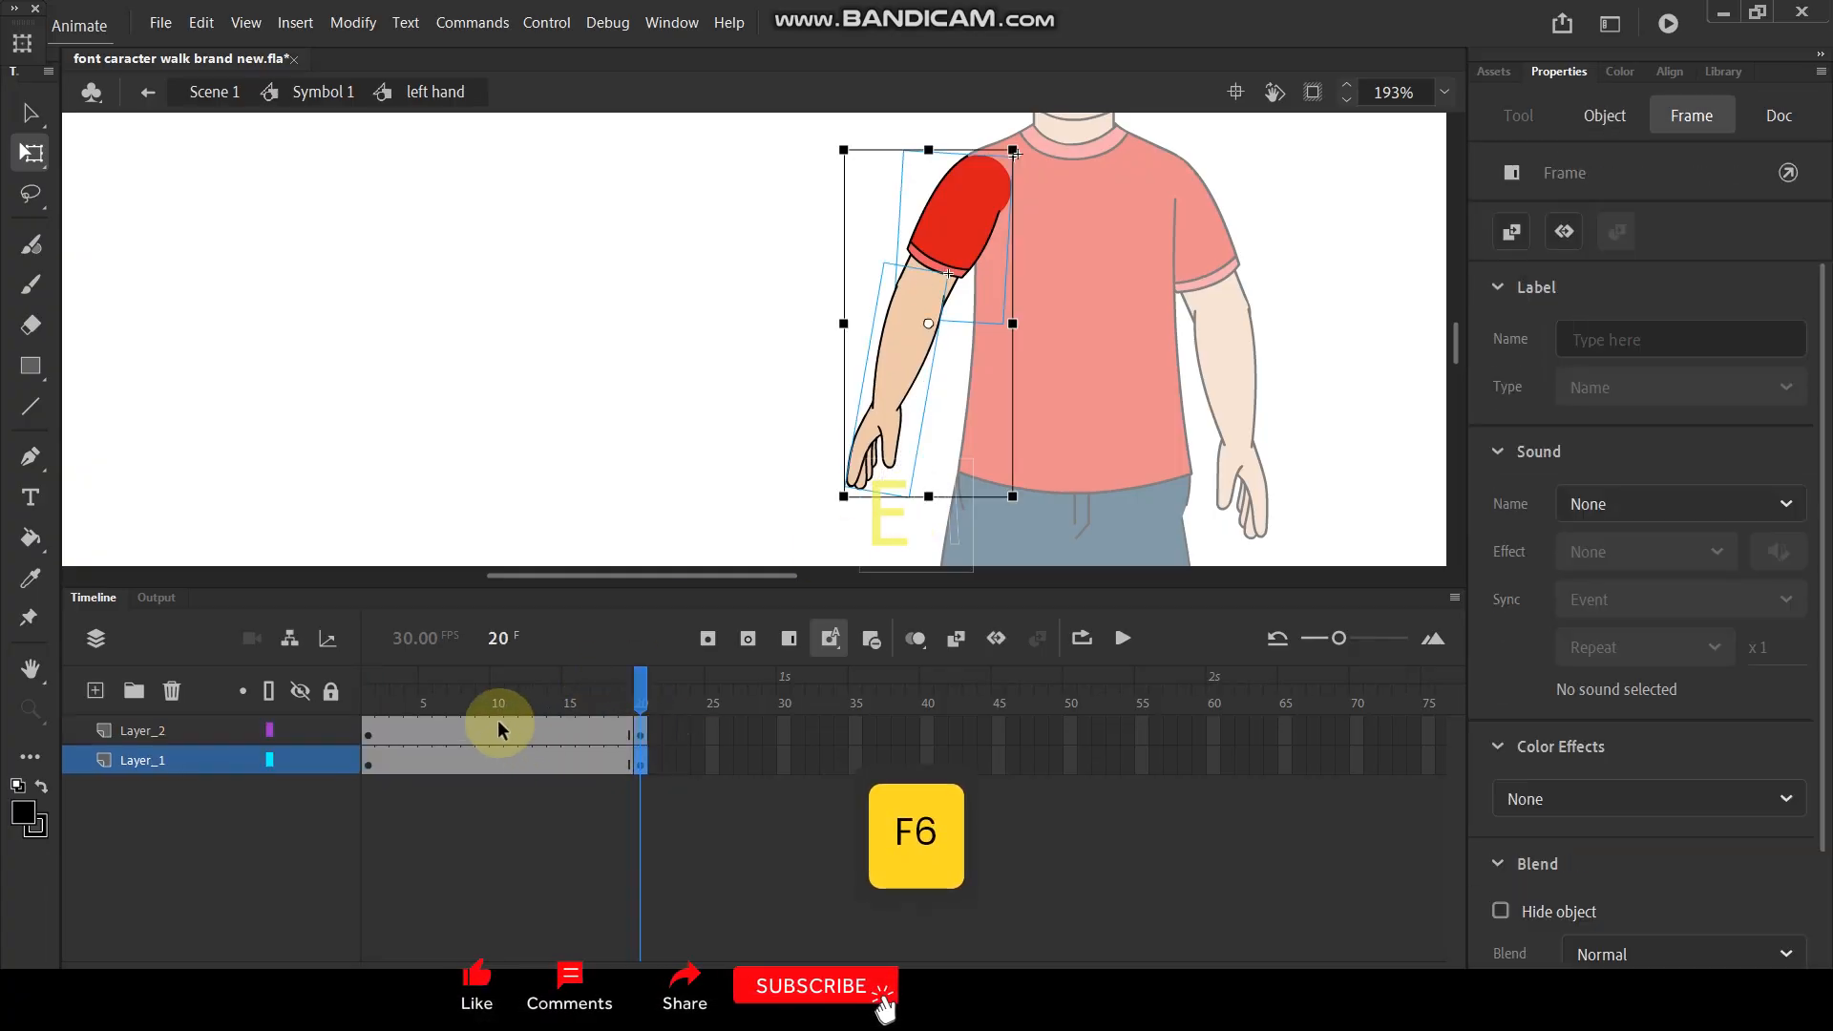
click(498, 758)
key(F6)
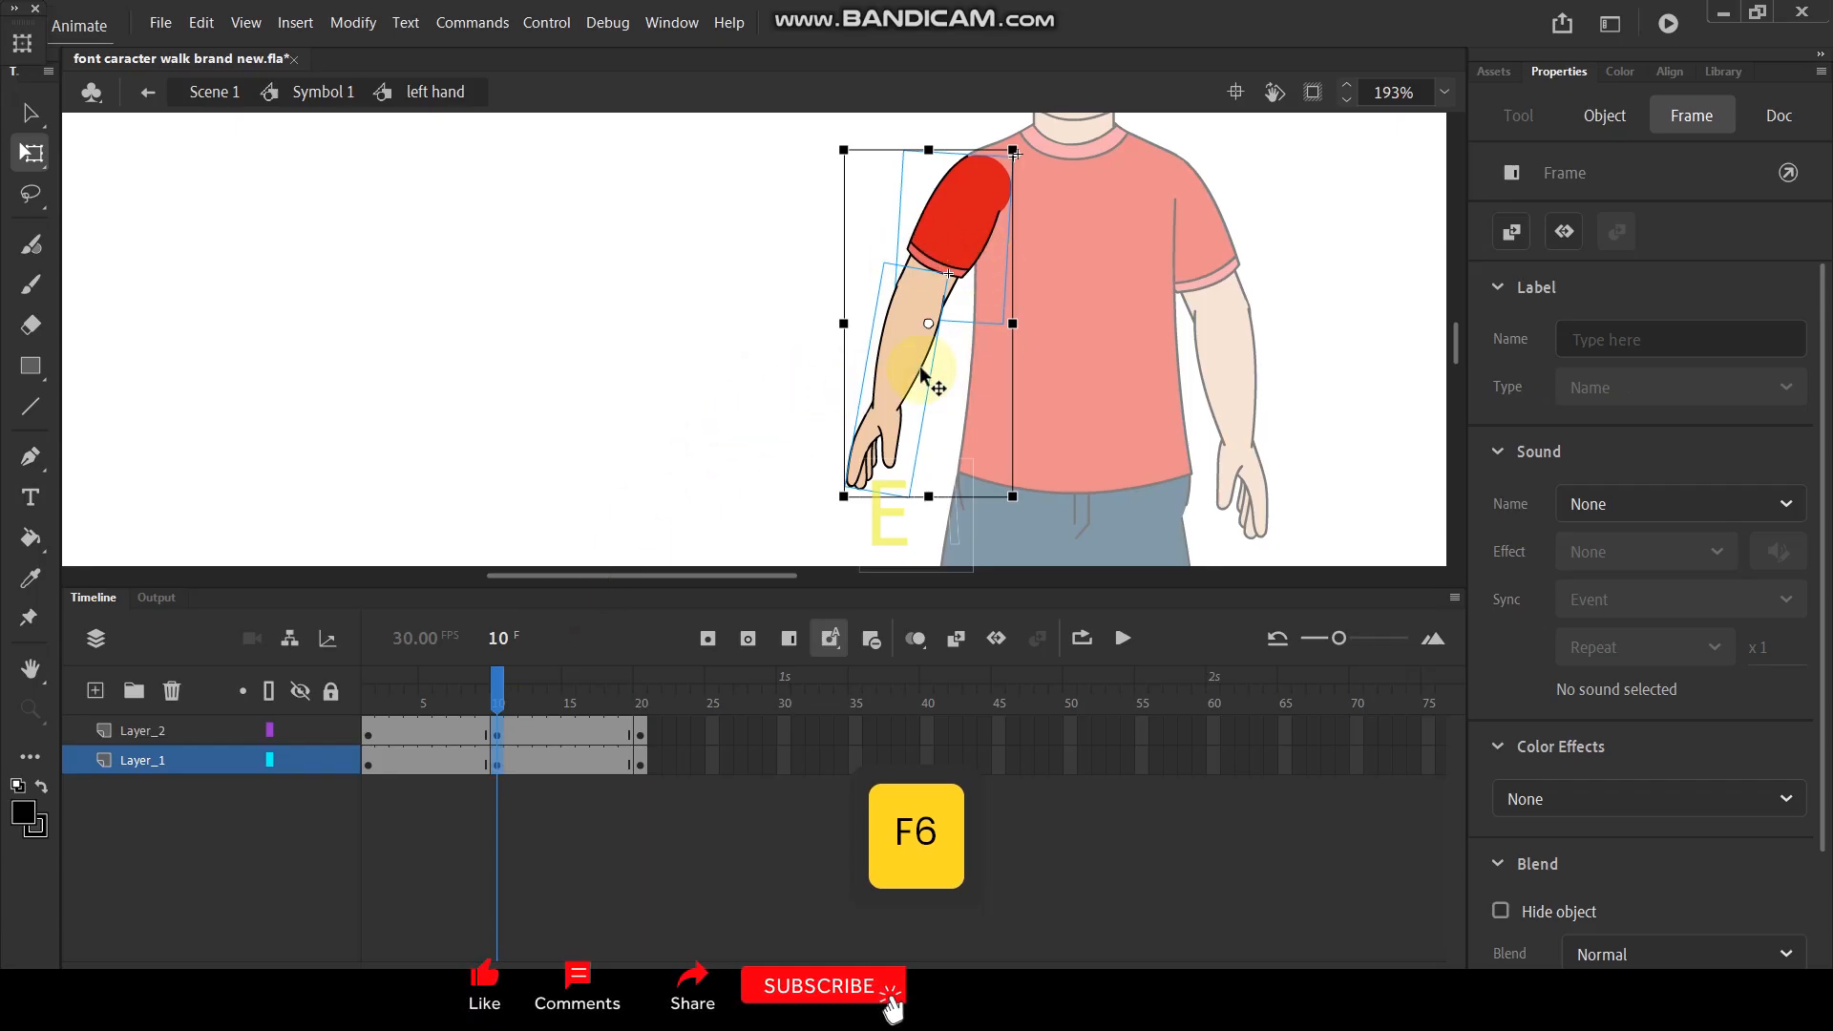
- At frame 10, scale the whole left arm to 110% about the shoulder and lower it to fit the shoulder
click(997, 179)
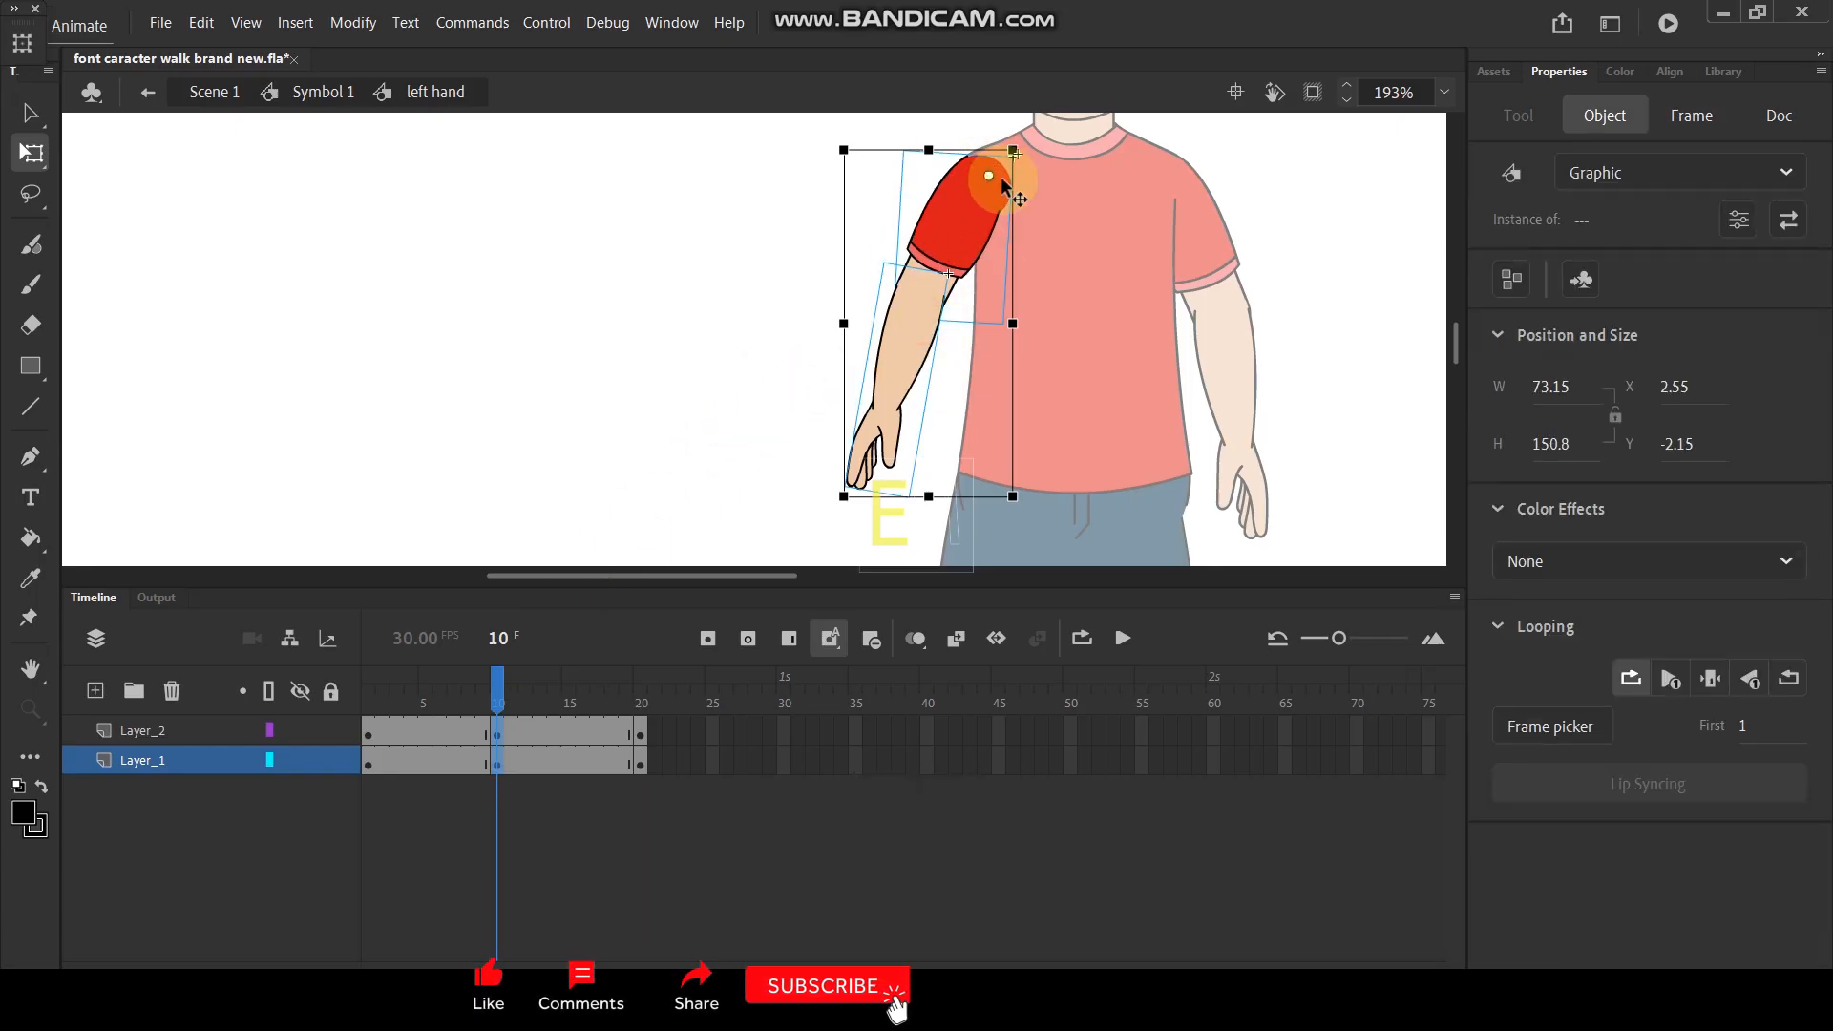
key(ctrl+alt+s)
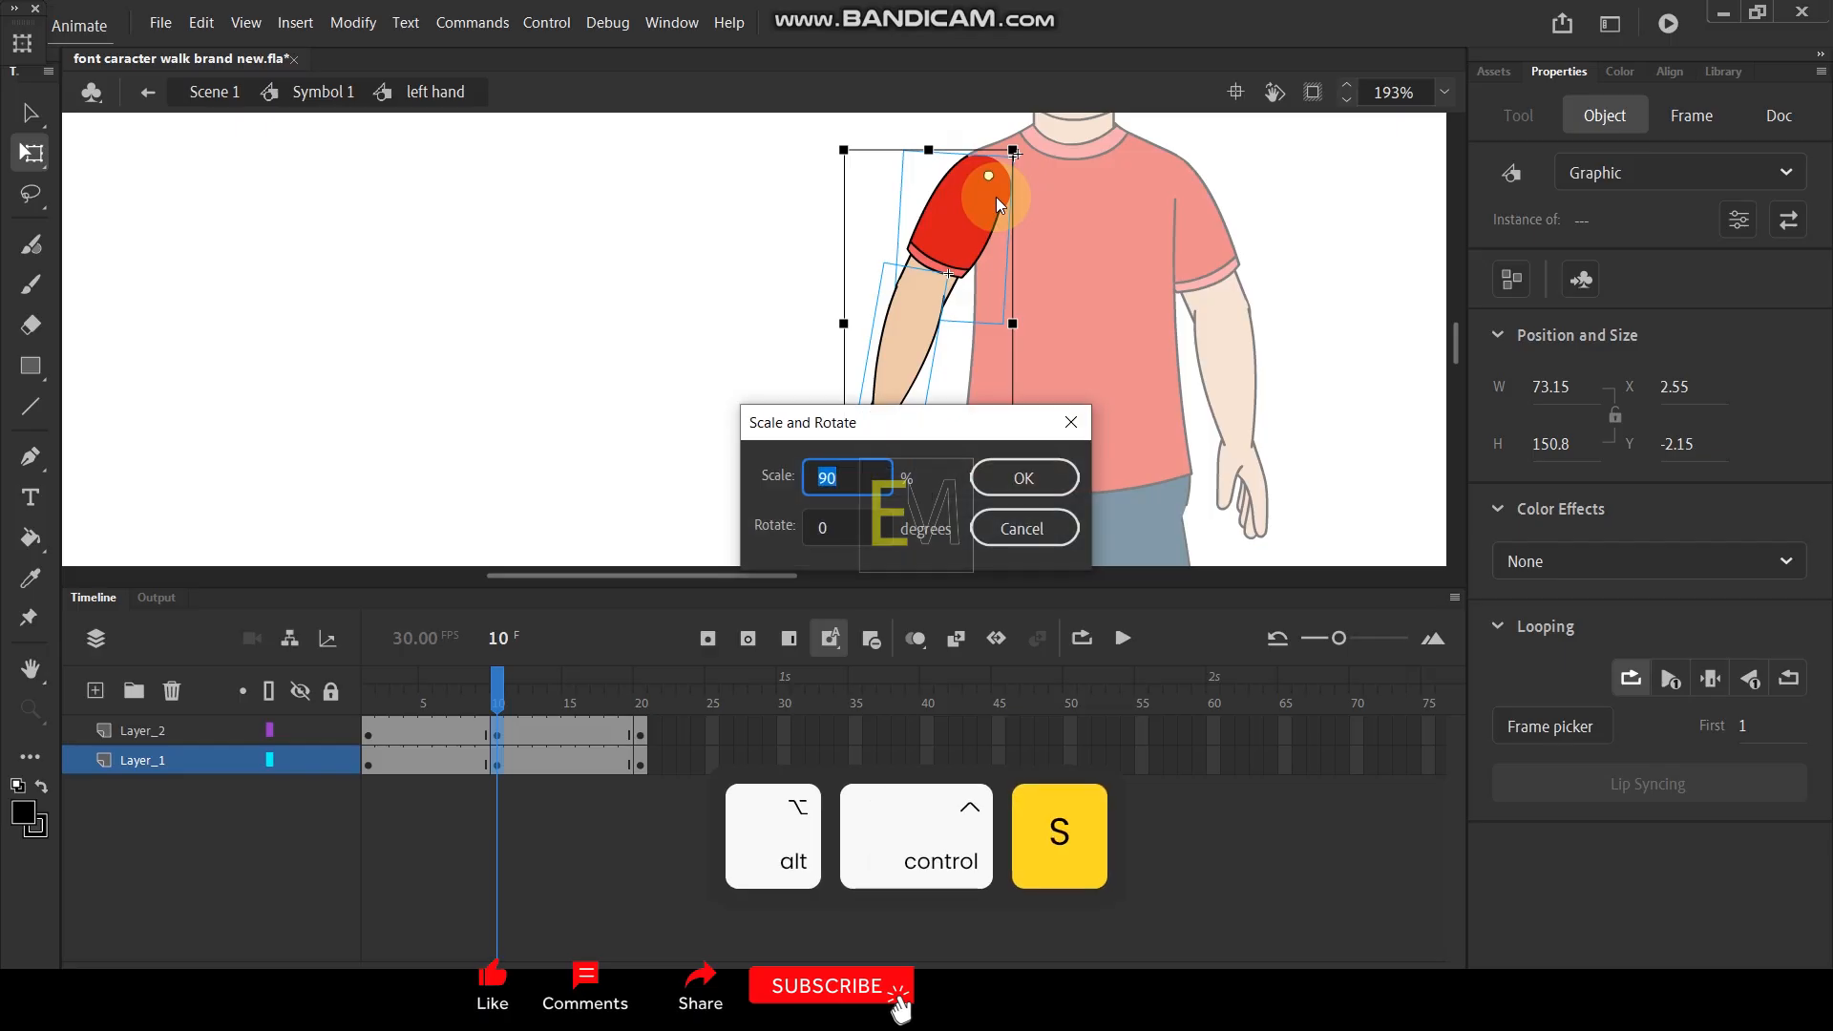
text(110)
key(Return)
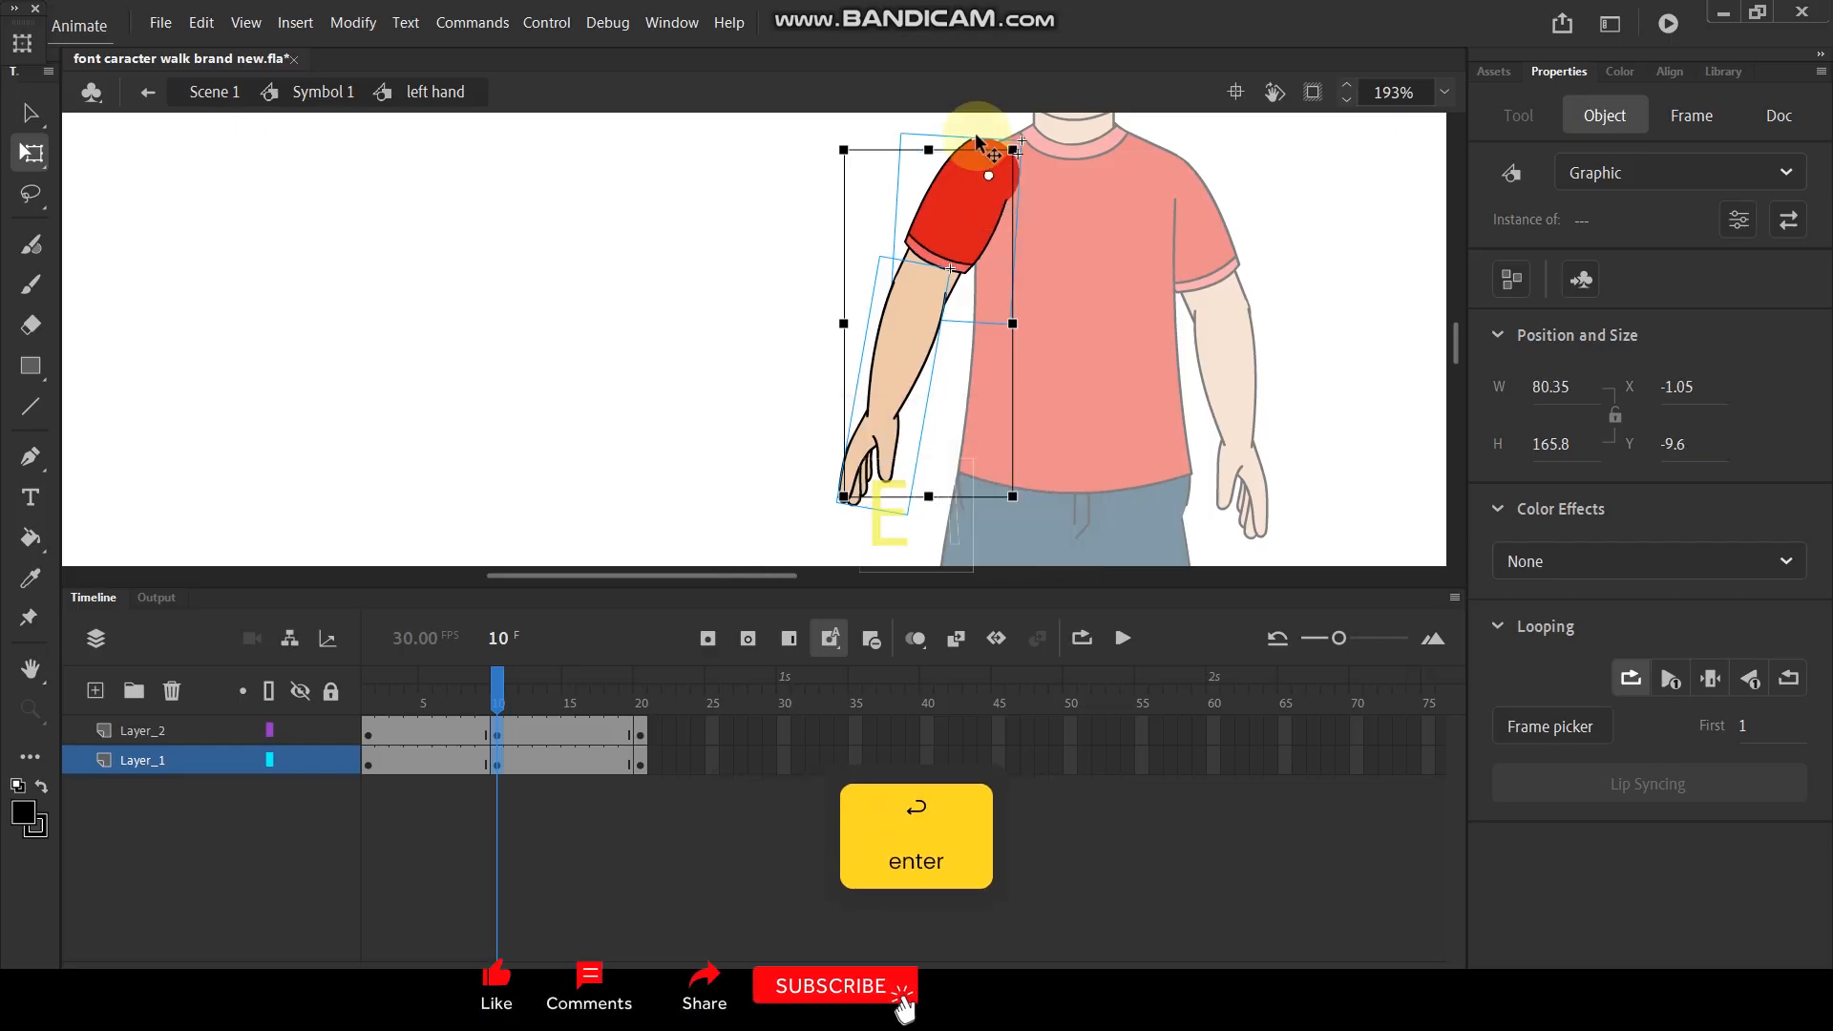
mouse_move(948, 189)
mouse_down()
mouse_move(940, 210)
mouse_move(954, 202)
mouse_up()
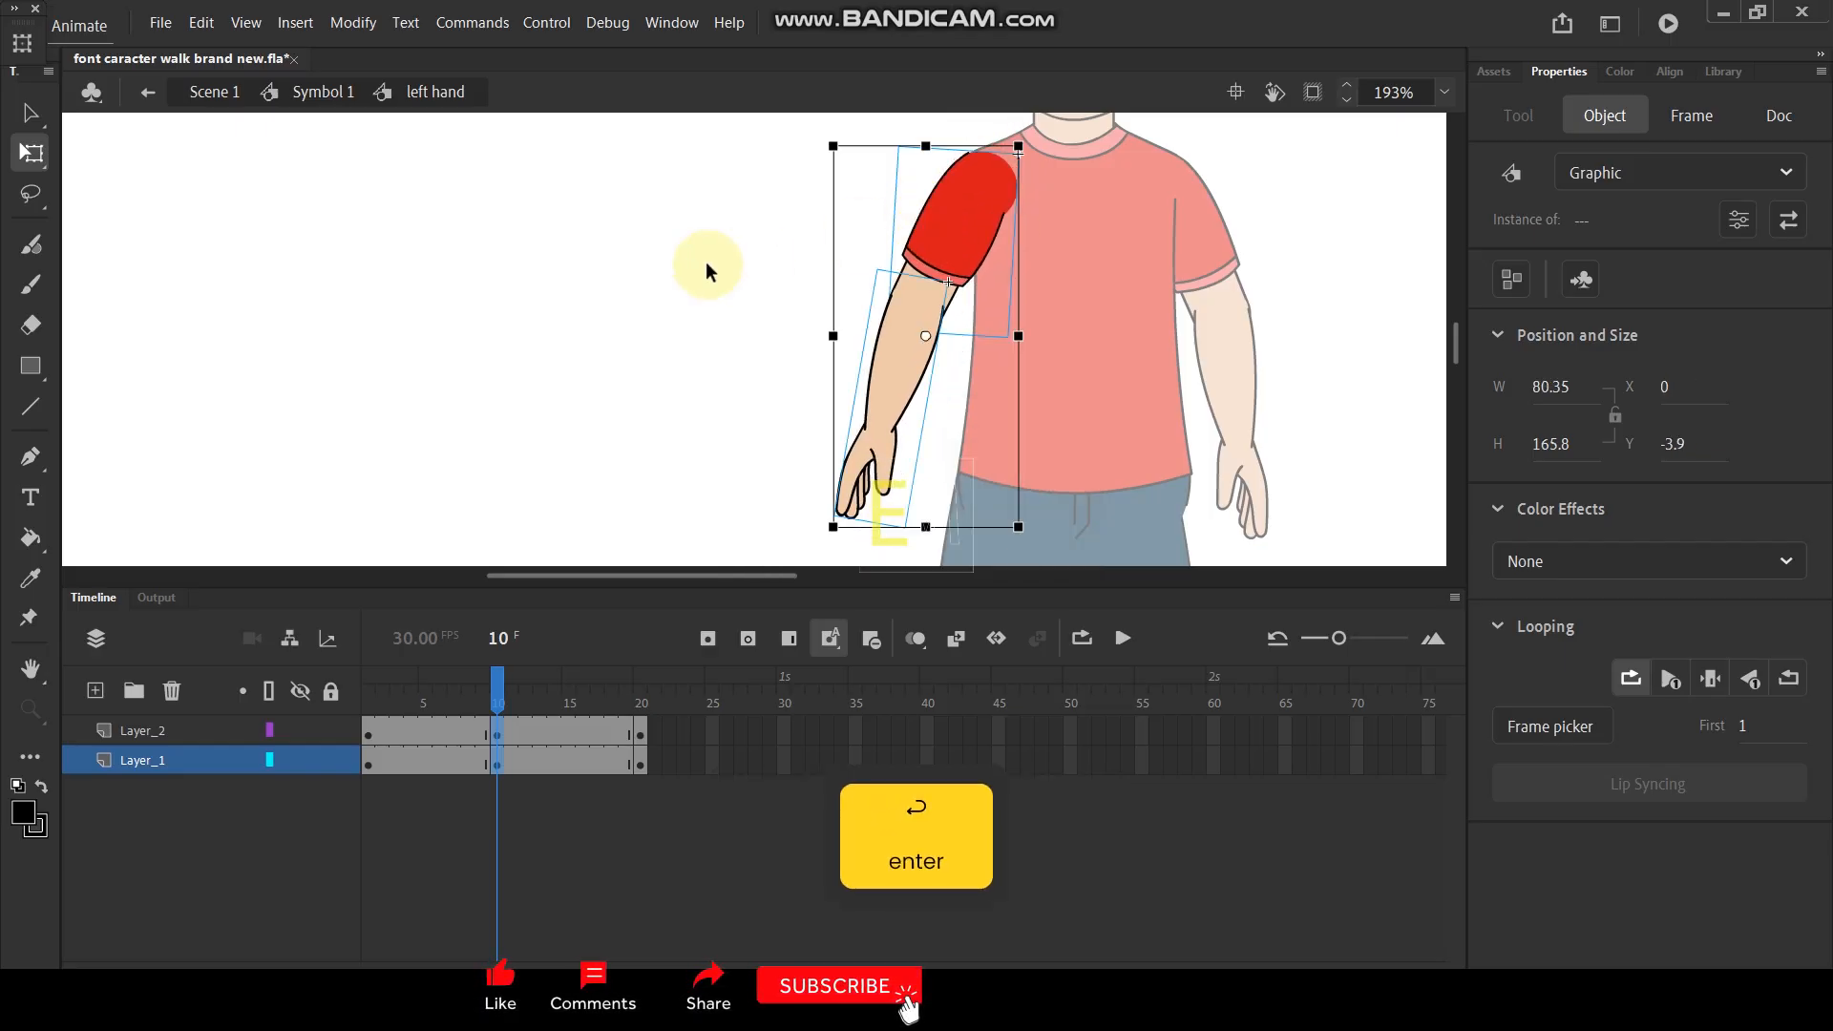
- At frame 10, rotate the whole left arm toward the body and swing its forearm inward from the elbow
click(980, 196)
drag(1031, 531, 1074, 534)
click(700, 421)
click(906, 504)
drag(959, 544, 993, 524)
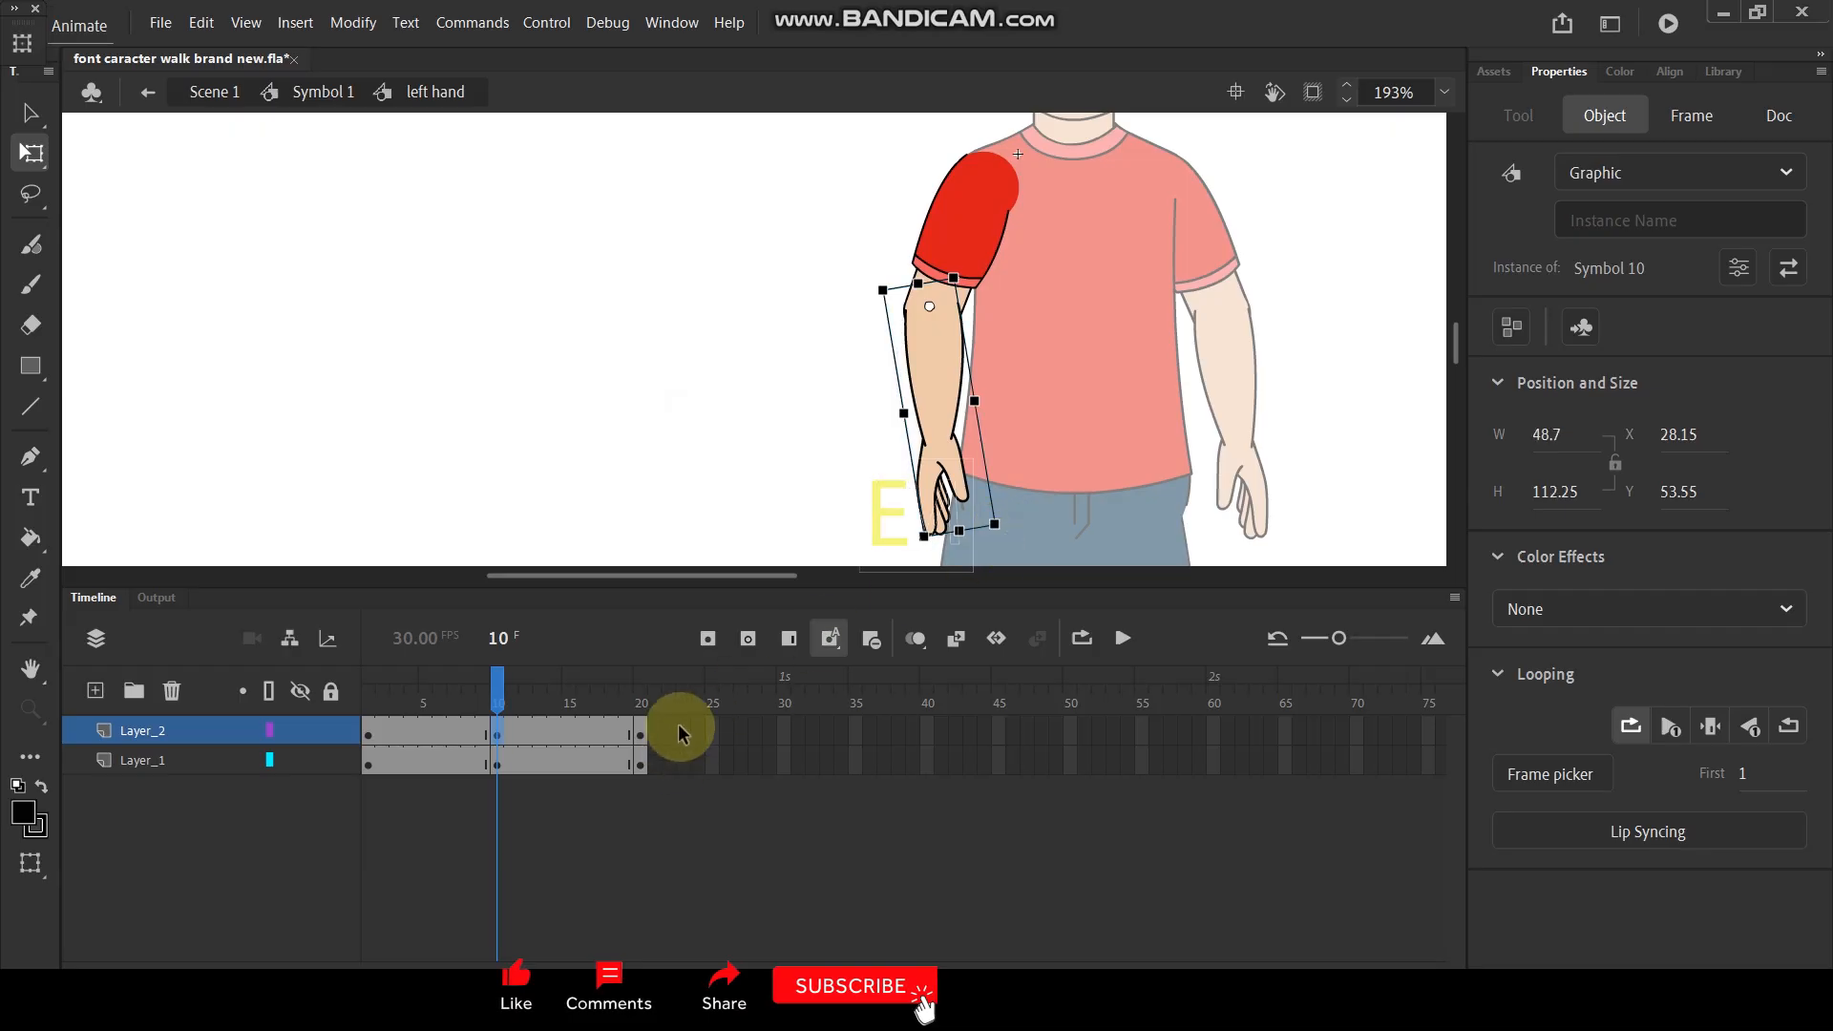
- Create classic tweens across both arm layers, play the animation, and return to the full character symbol
drag(680, 732, 278, 754)
right_click(410, 745)
click(549, 137)
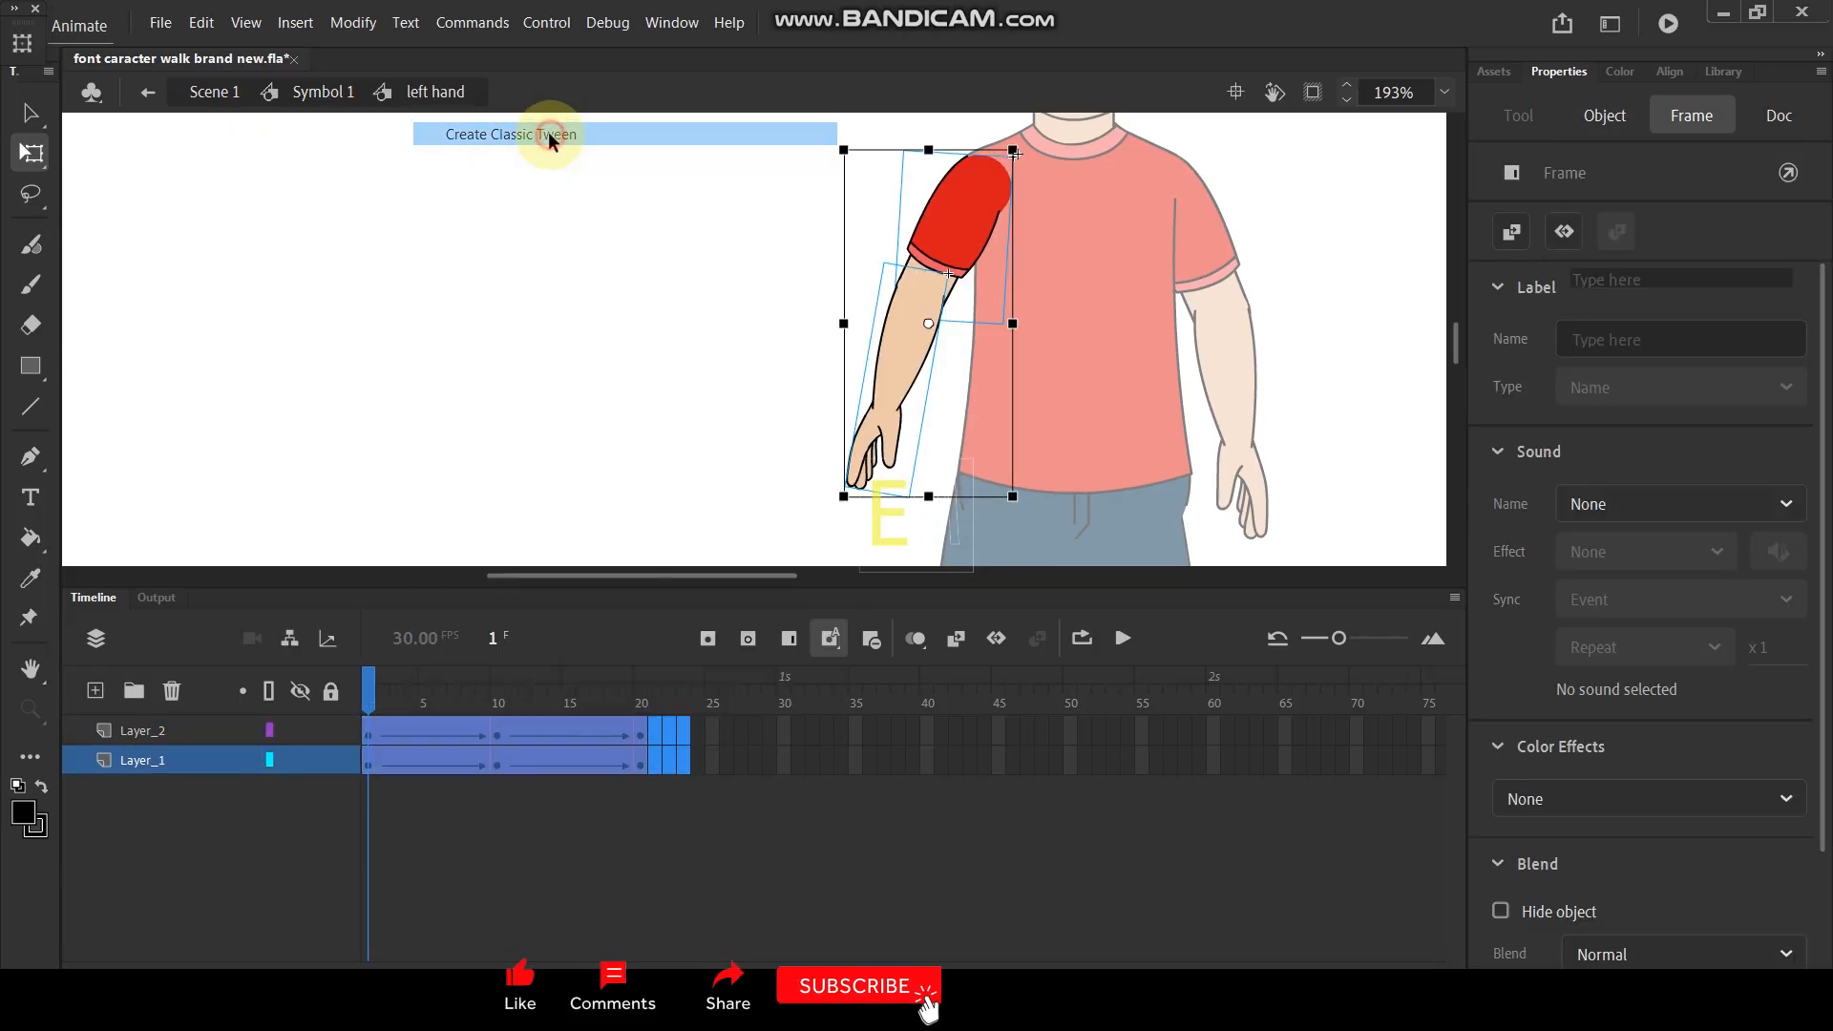
click(597, 120)
key(Return)
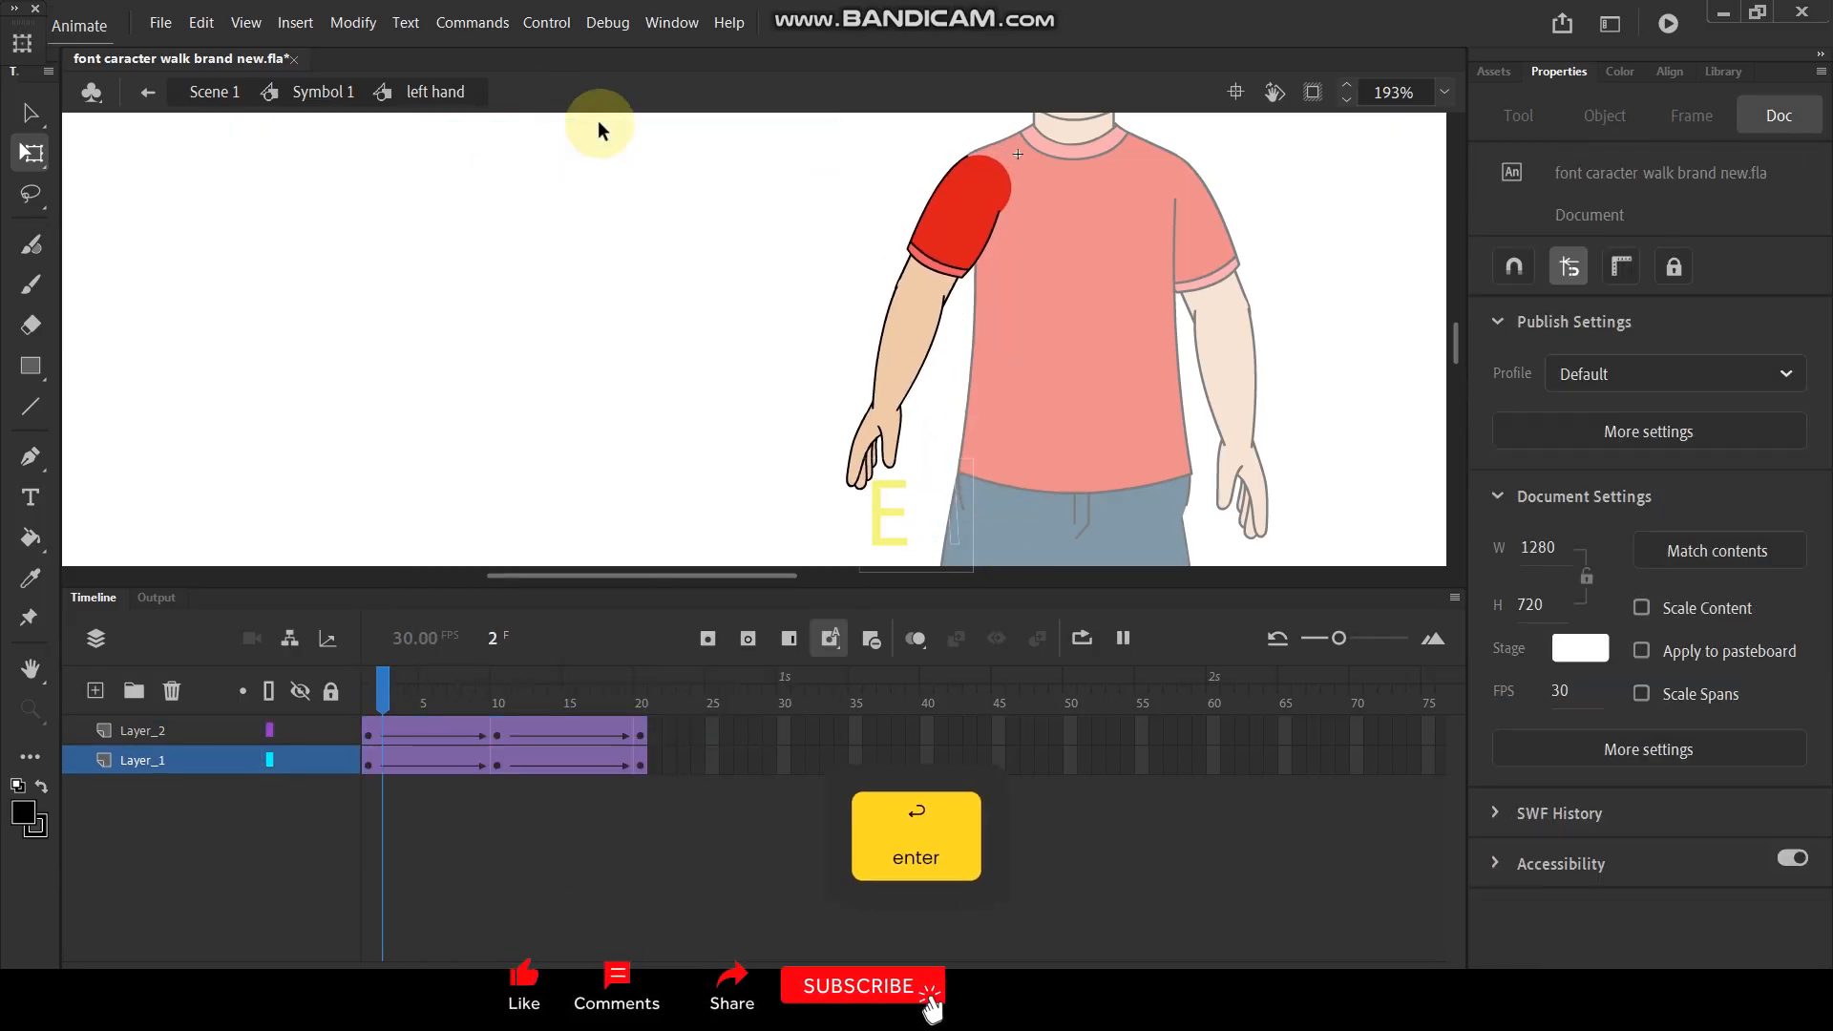
key(Return)
double_click(763, 276)
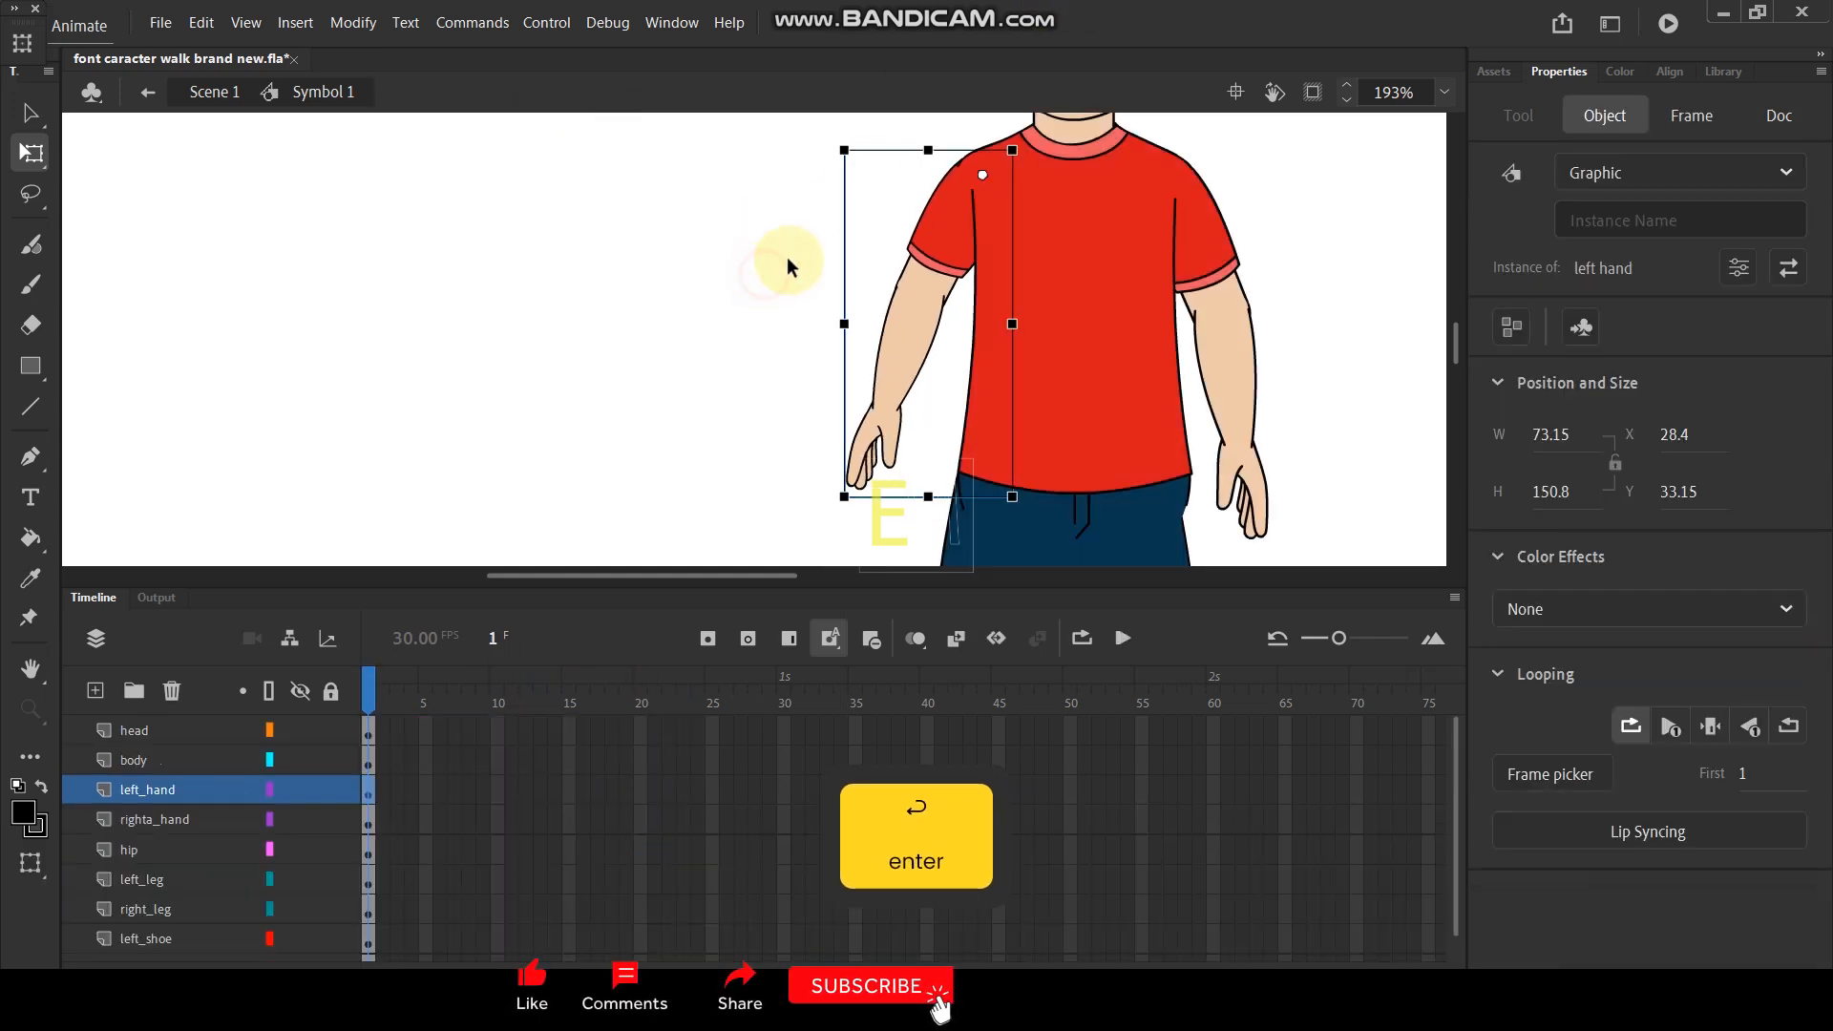
- Open the right arm's symbol and convert the forearm artwork on Layer_2 into a graphic symbol
click(1238, 374)
scroll(1238, 374, down, 3)
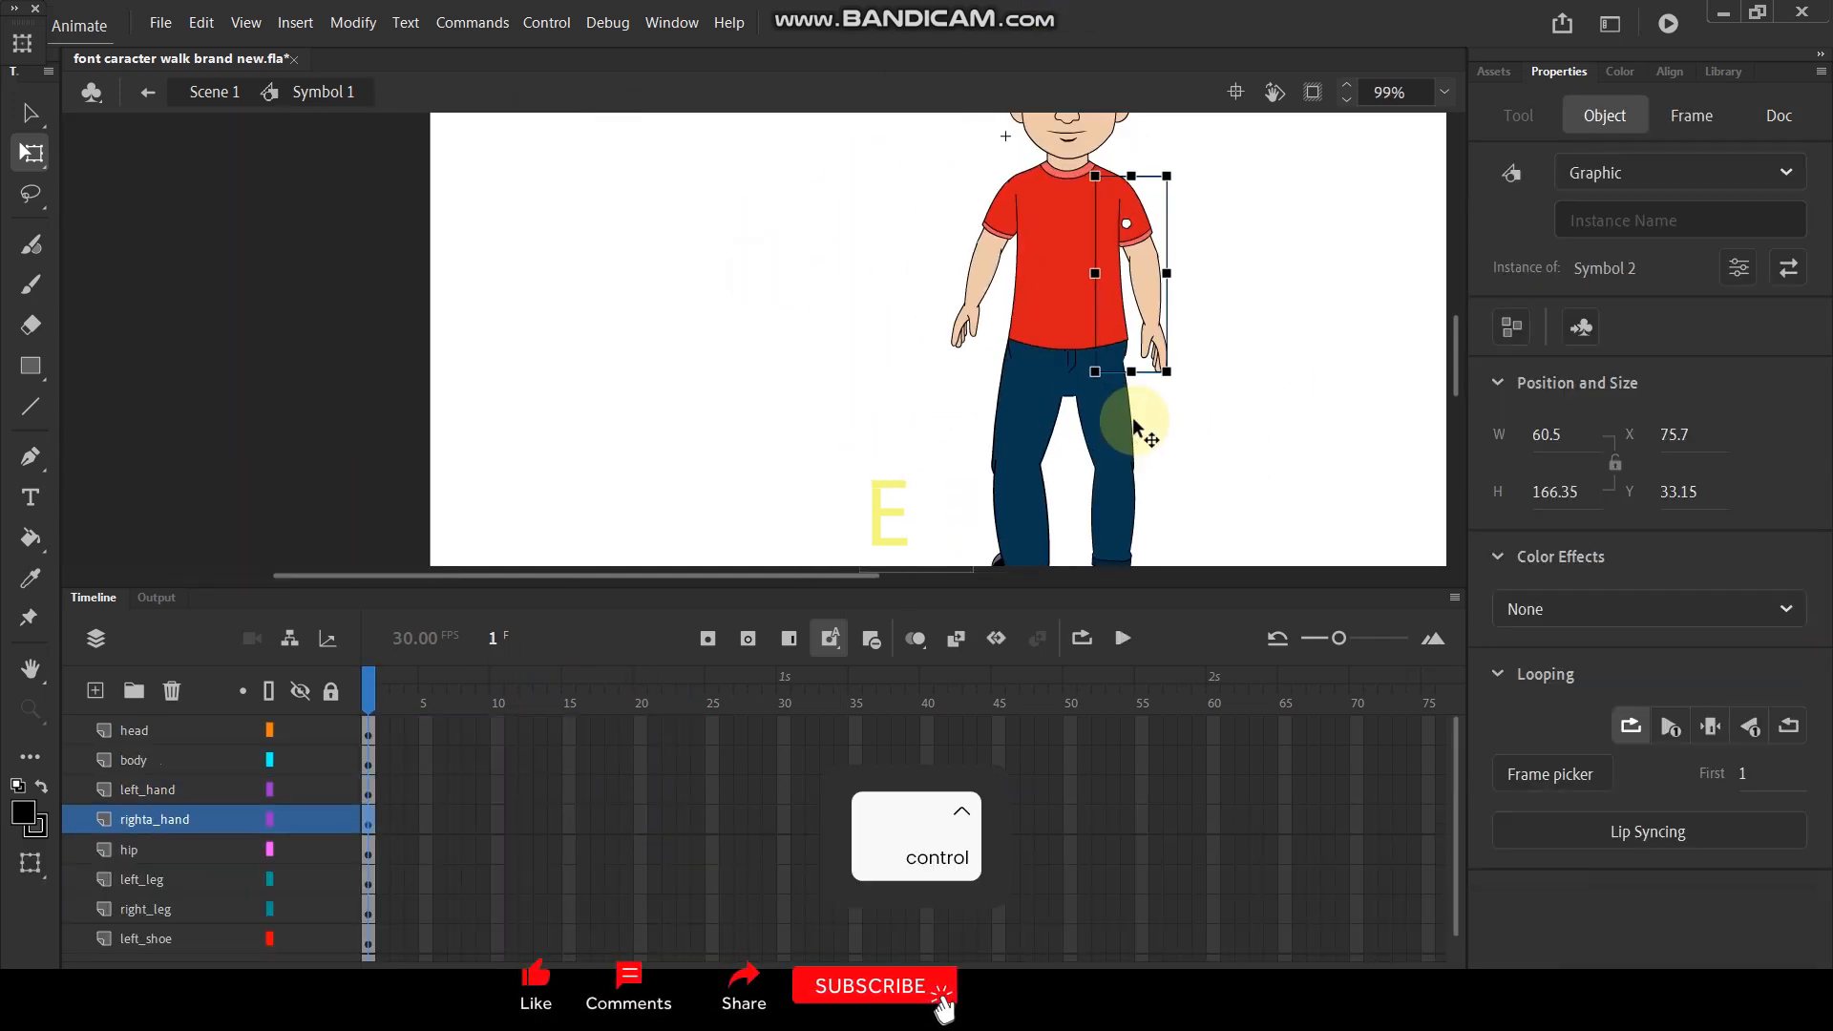
scroll(1175, 300, down, 1)
scroll(1176, 347, up, 1)
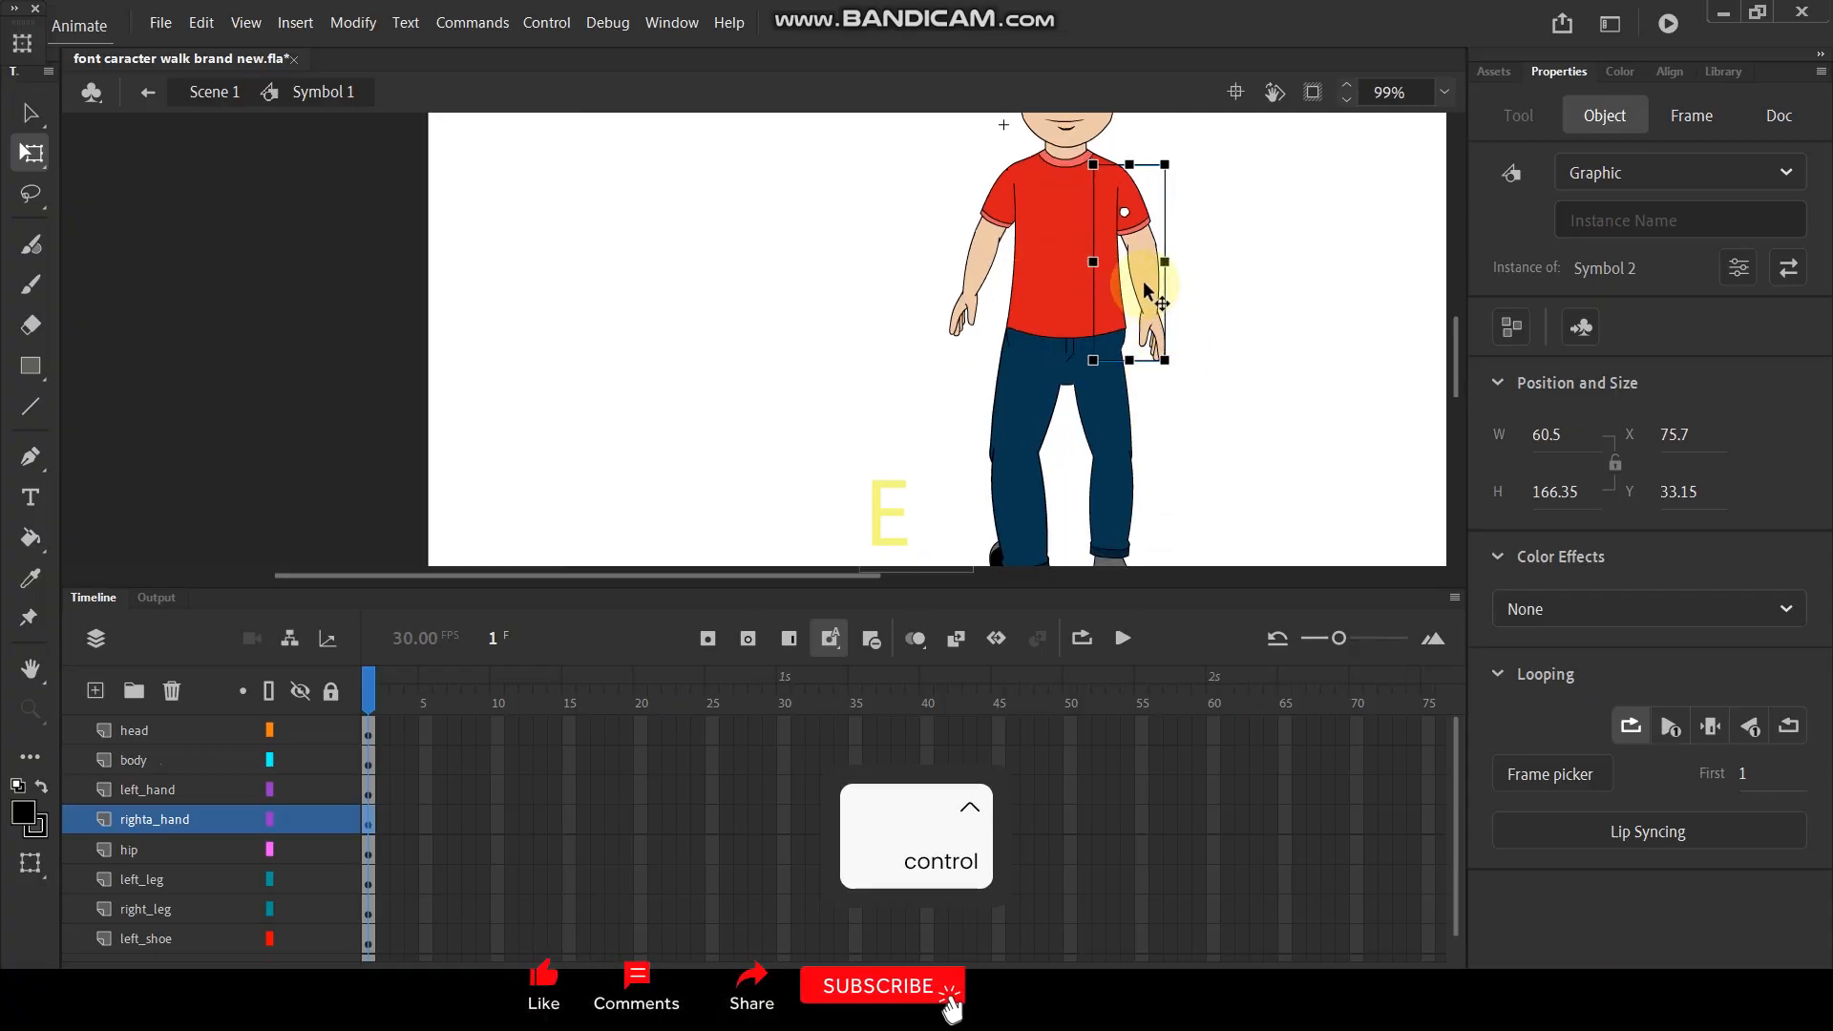
double_click(1145, 291)
click(226, 730)
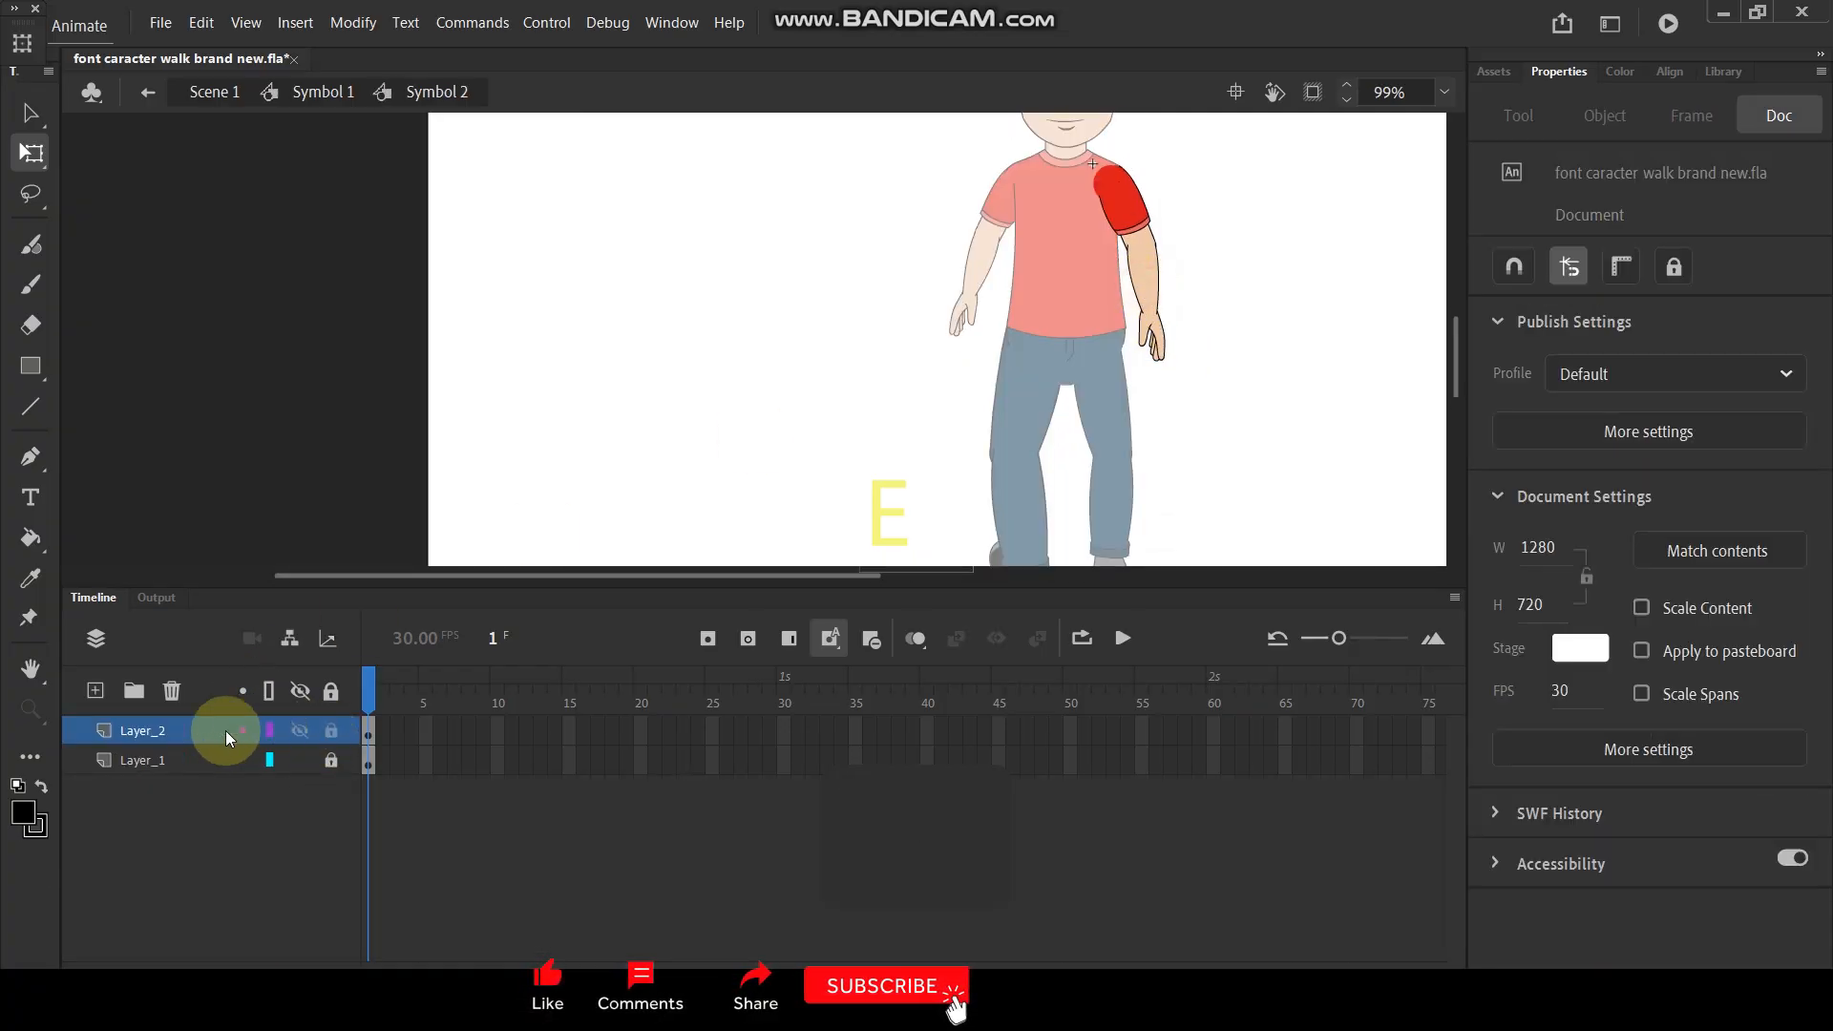
click(181, 729)
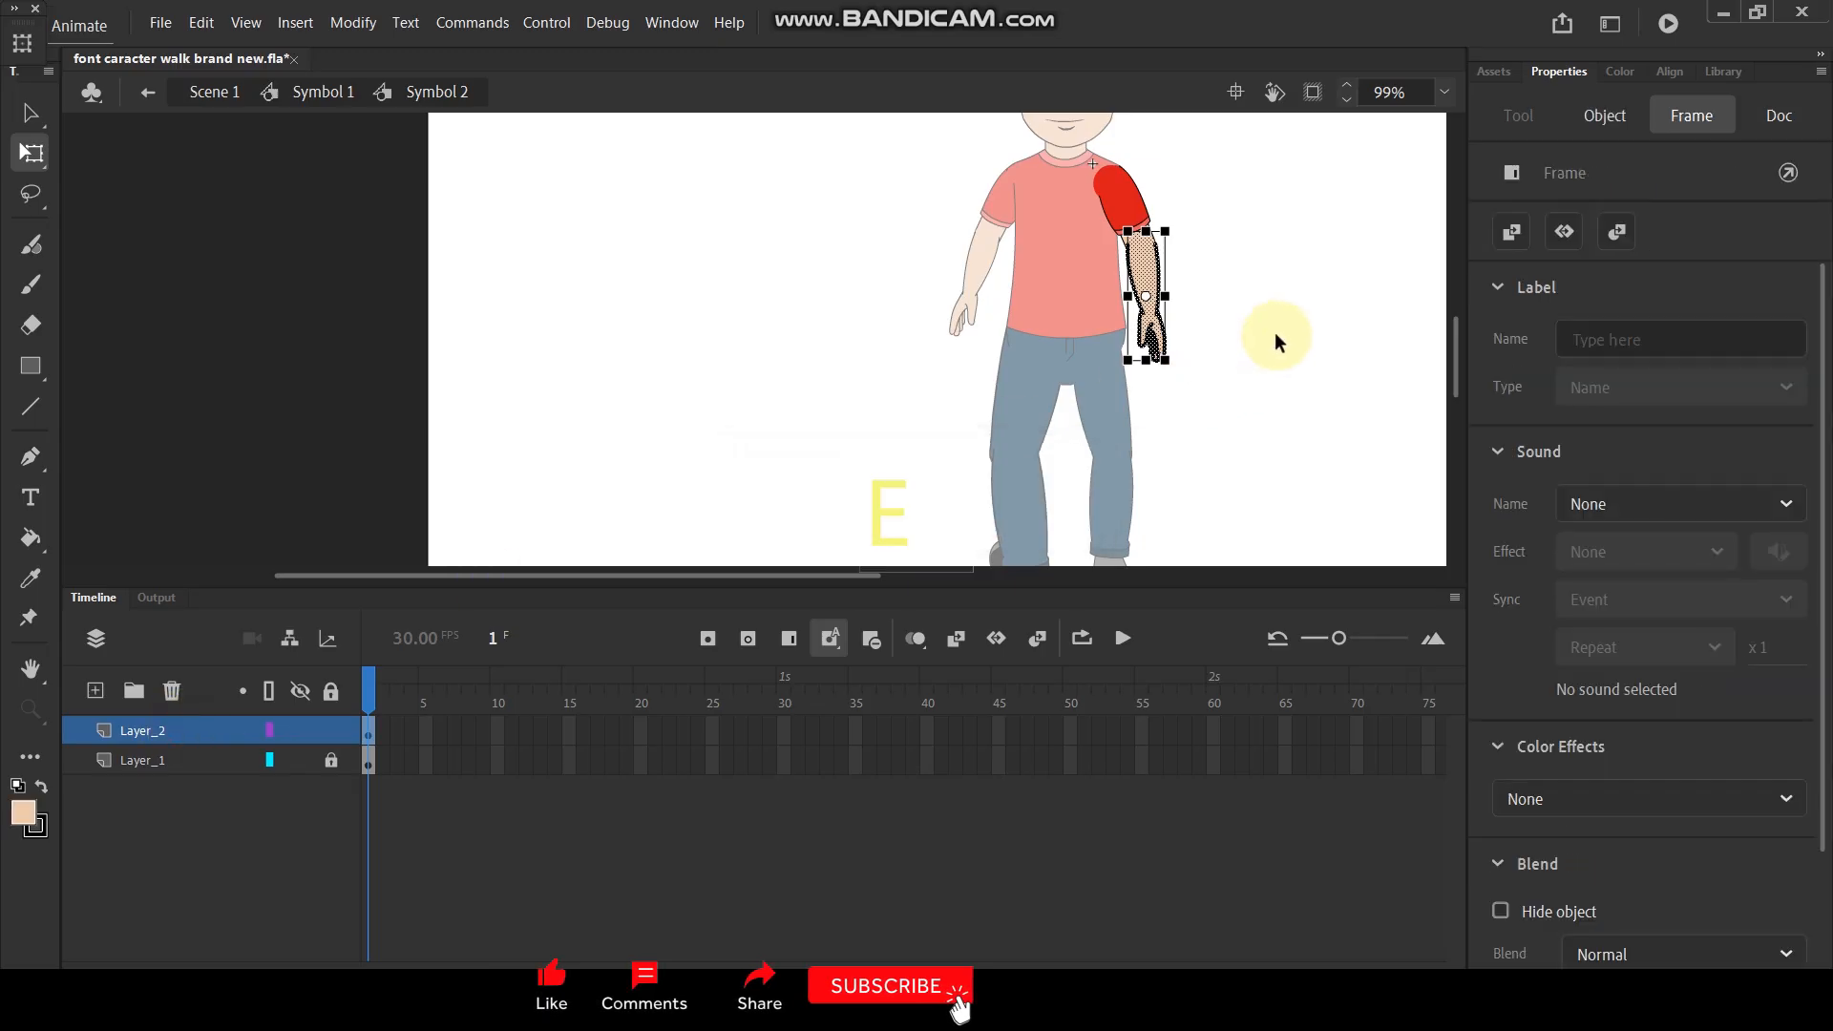
key(F8)
click(1046, 105)
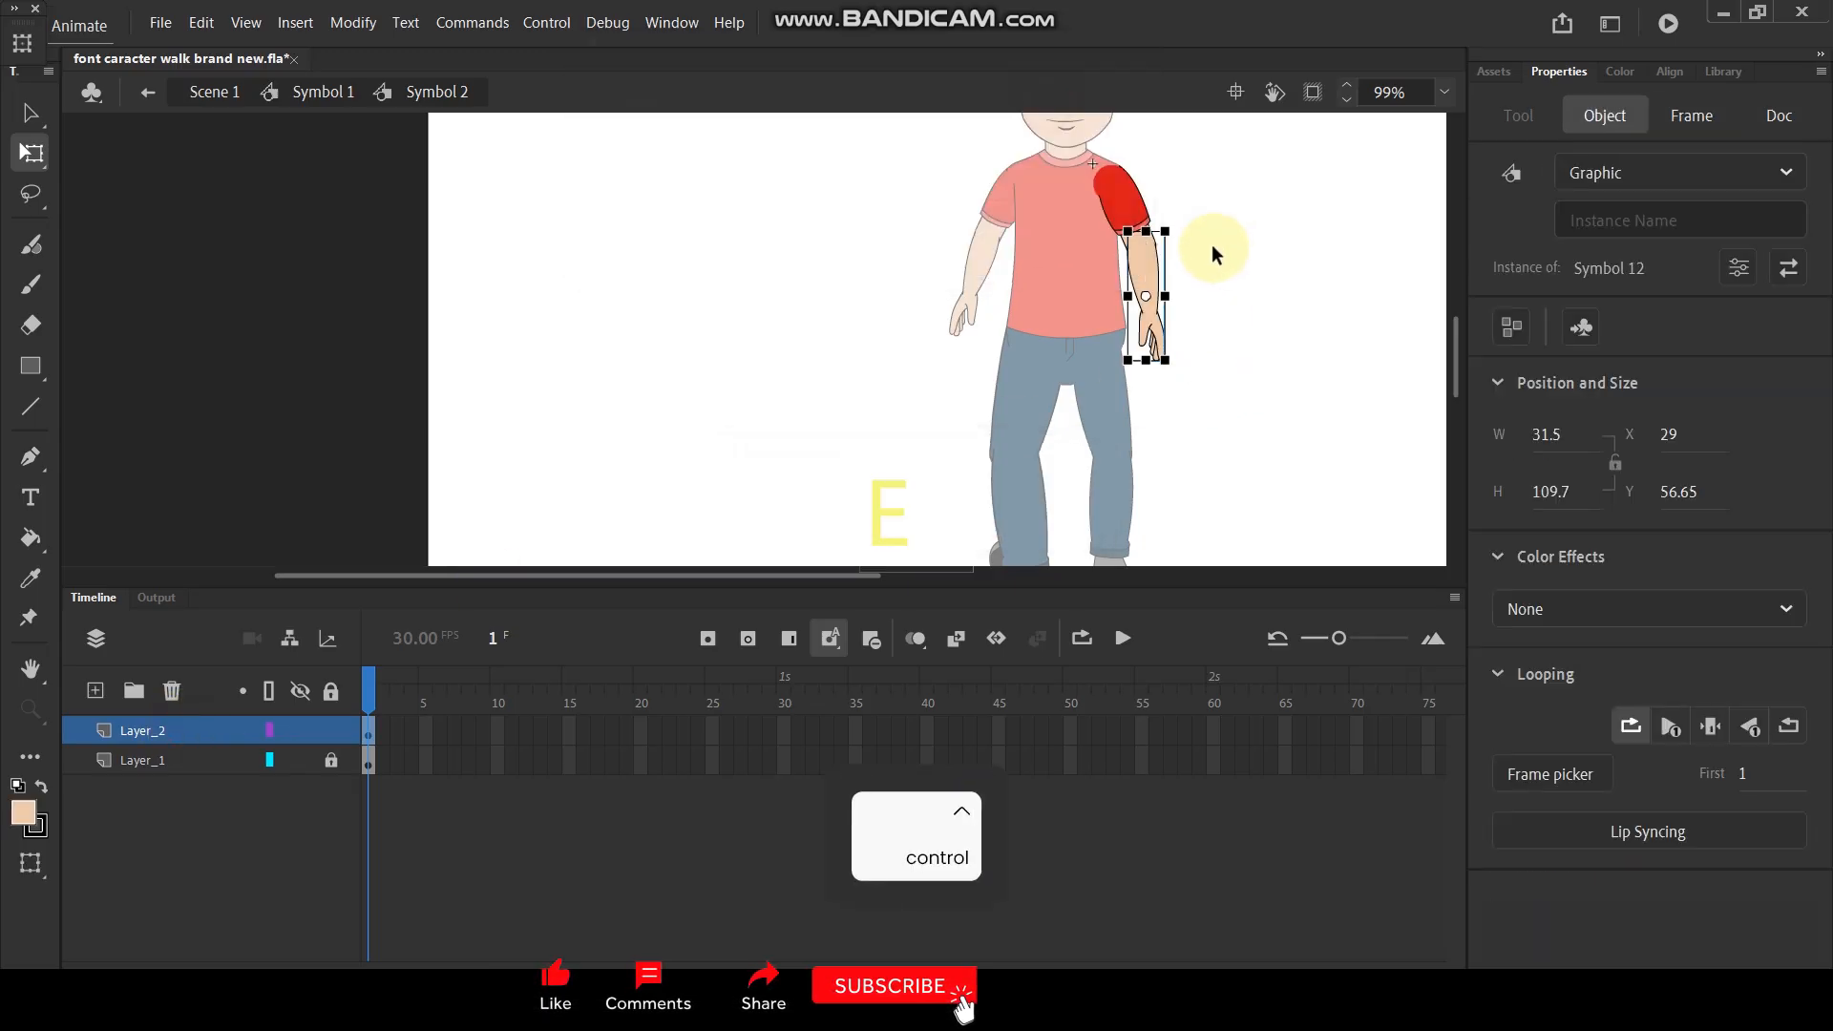
- Unlock Layer_1 in the right arm's symbol and convert its upper arm artwork into a graphic symbol
click(330, 760)
click(192, 760)
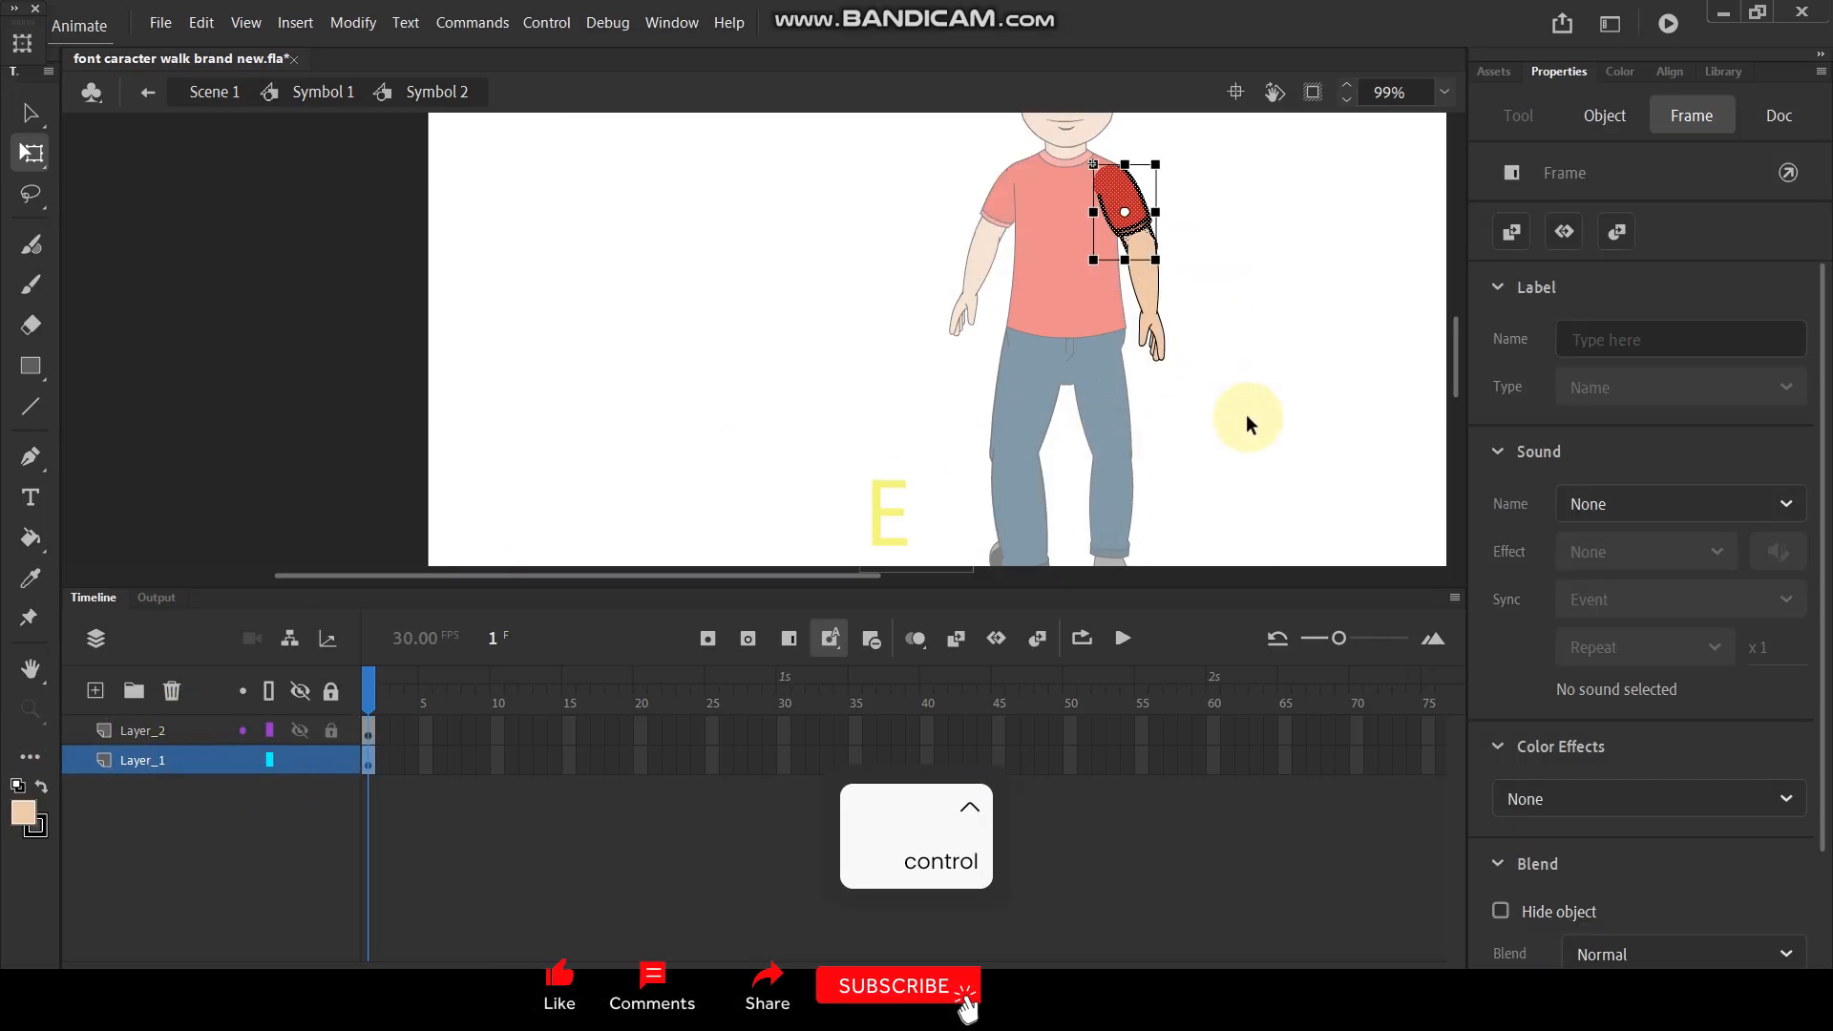
key(F8)
click(1086, 99)
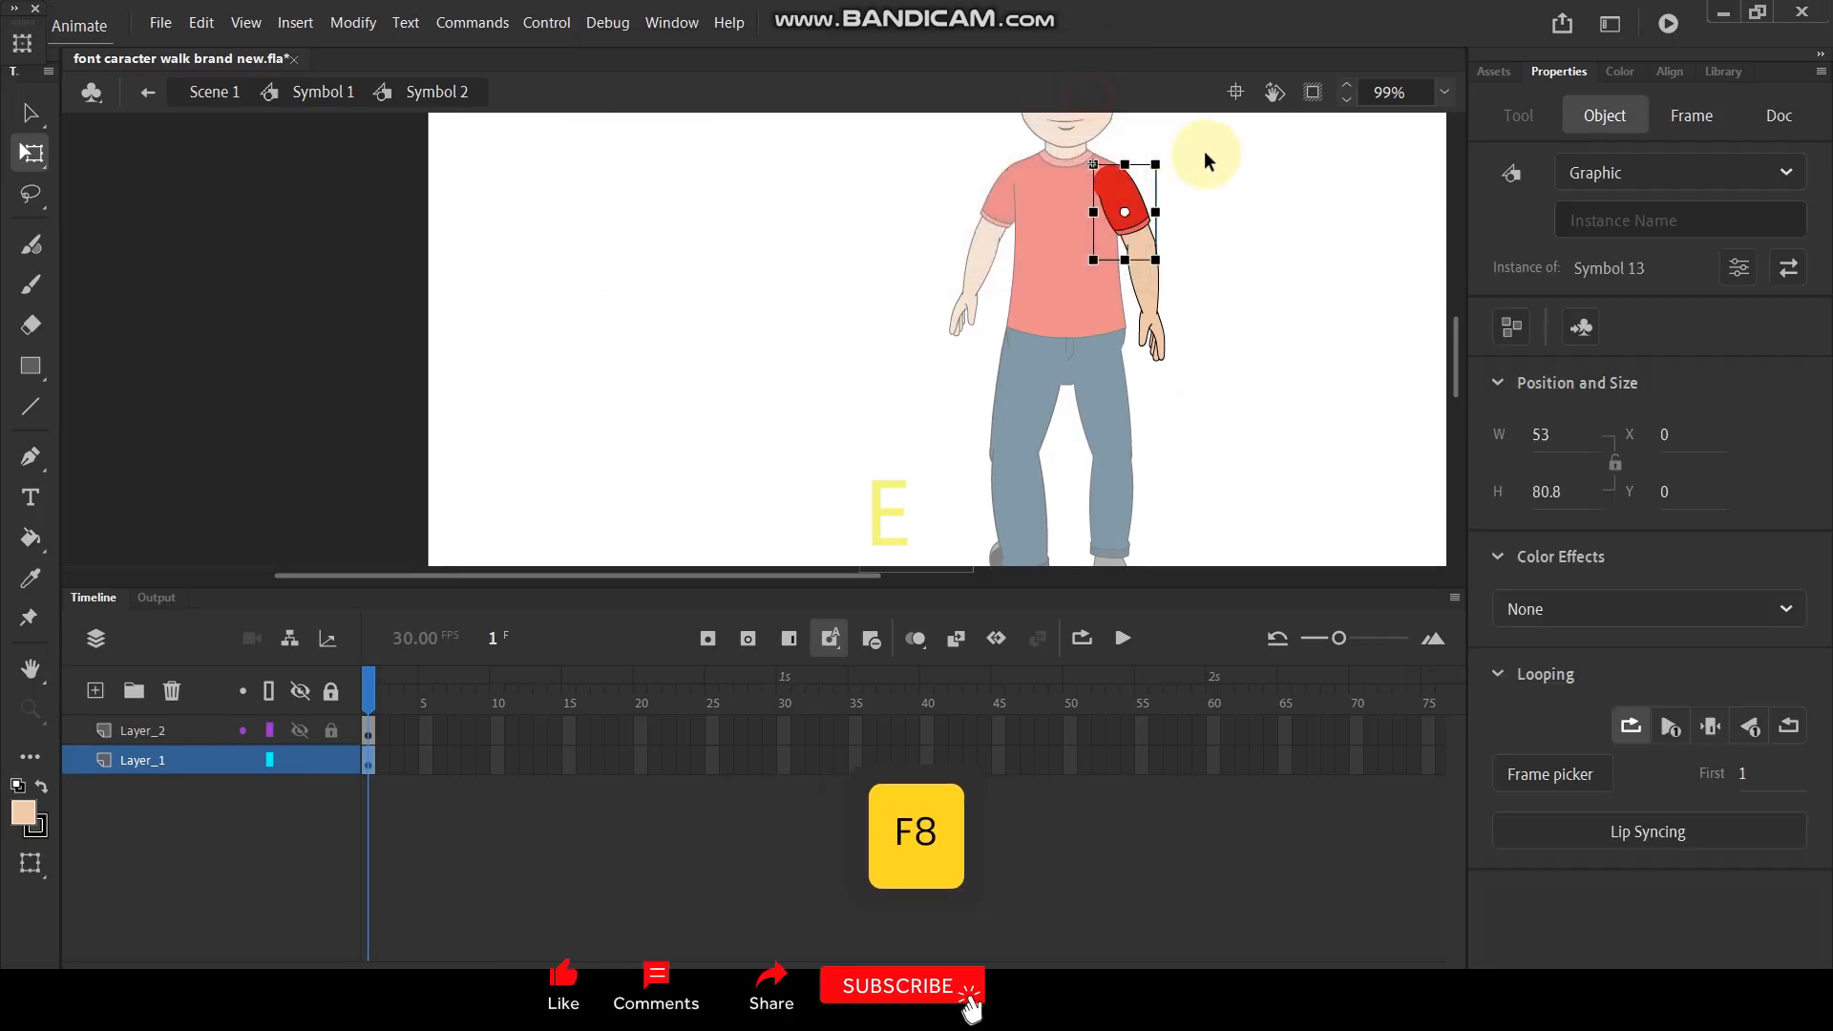
- Set the right upper arm's pivot to the shoulder and the forearm's to the elbow, then undo a test rotation of the forearm
scroll(1205, 151, up, 3)
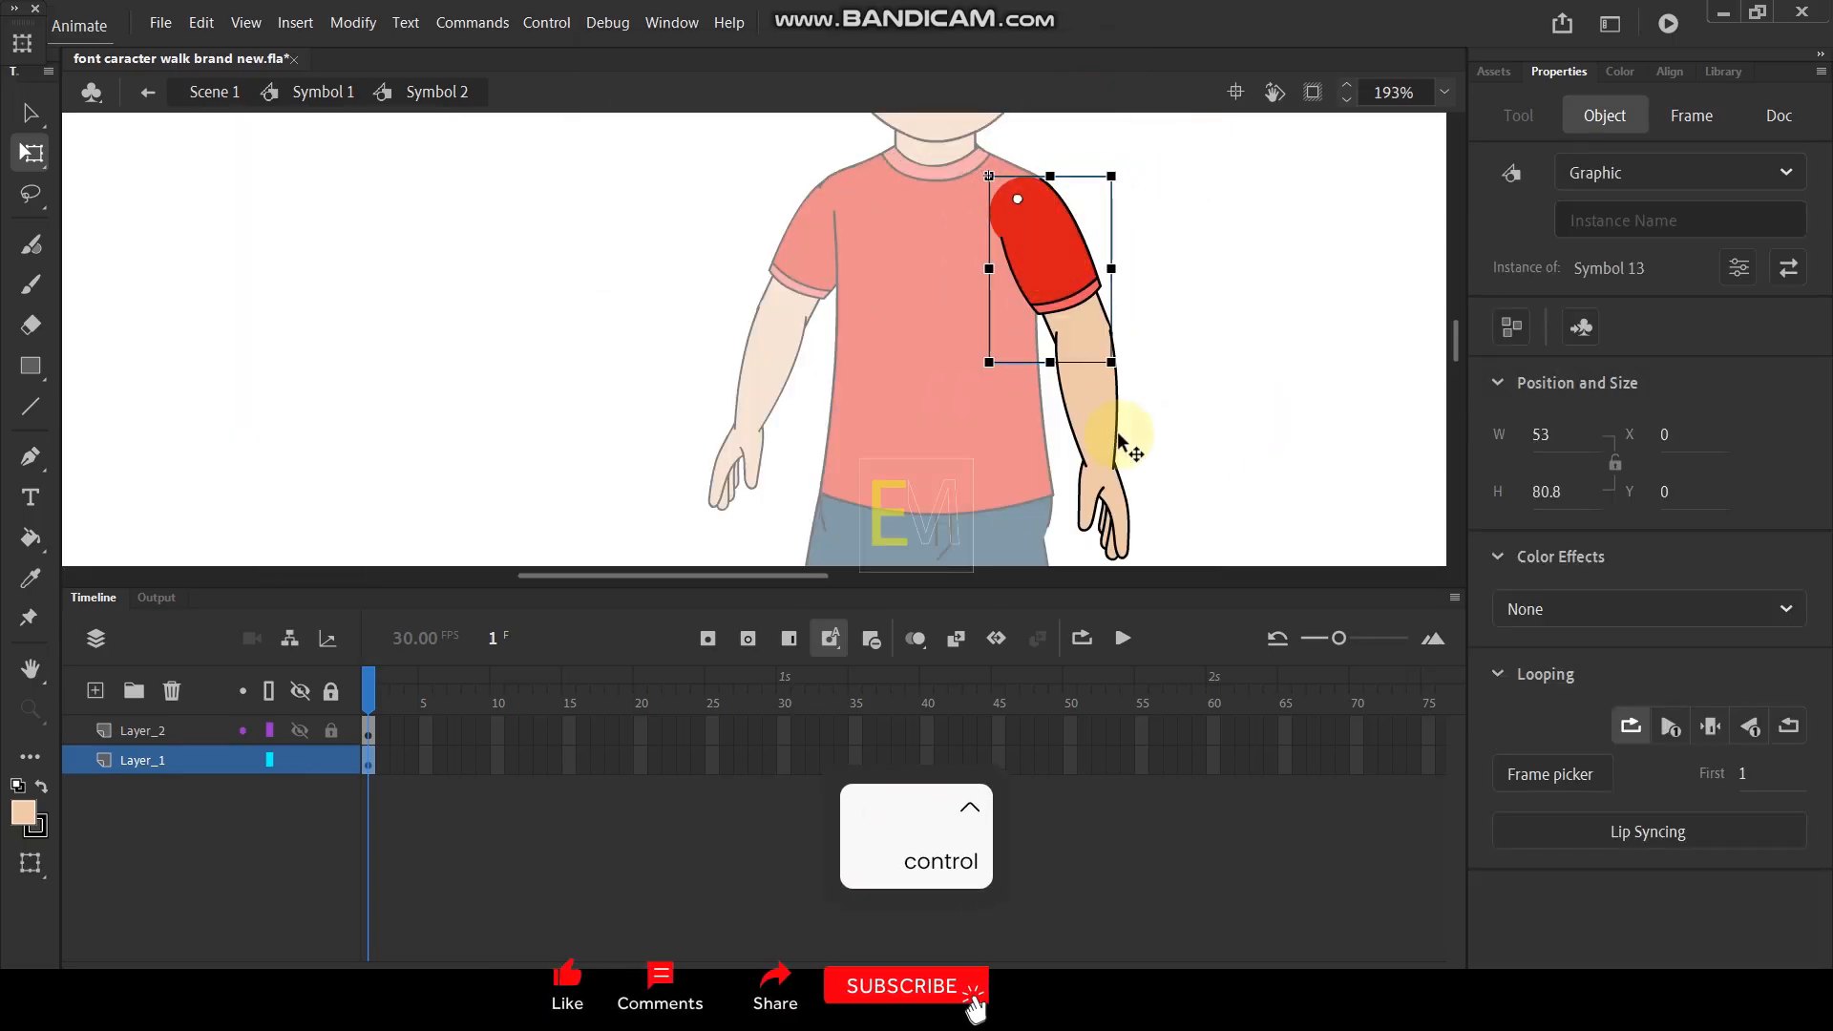
click(1094, 406)
drag(1092, 432, 1079, 335)
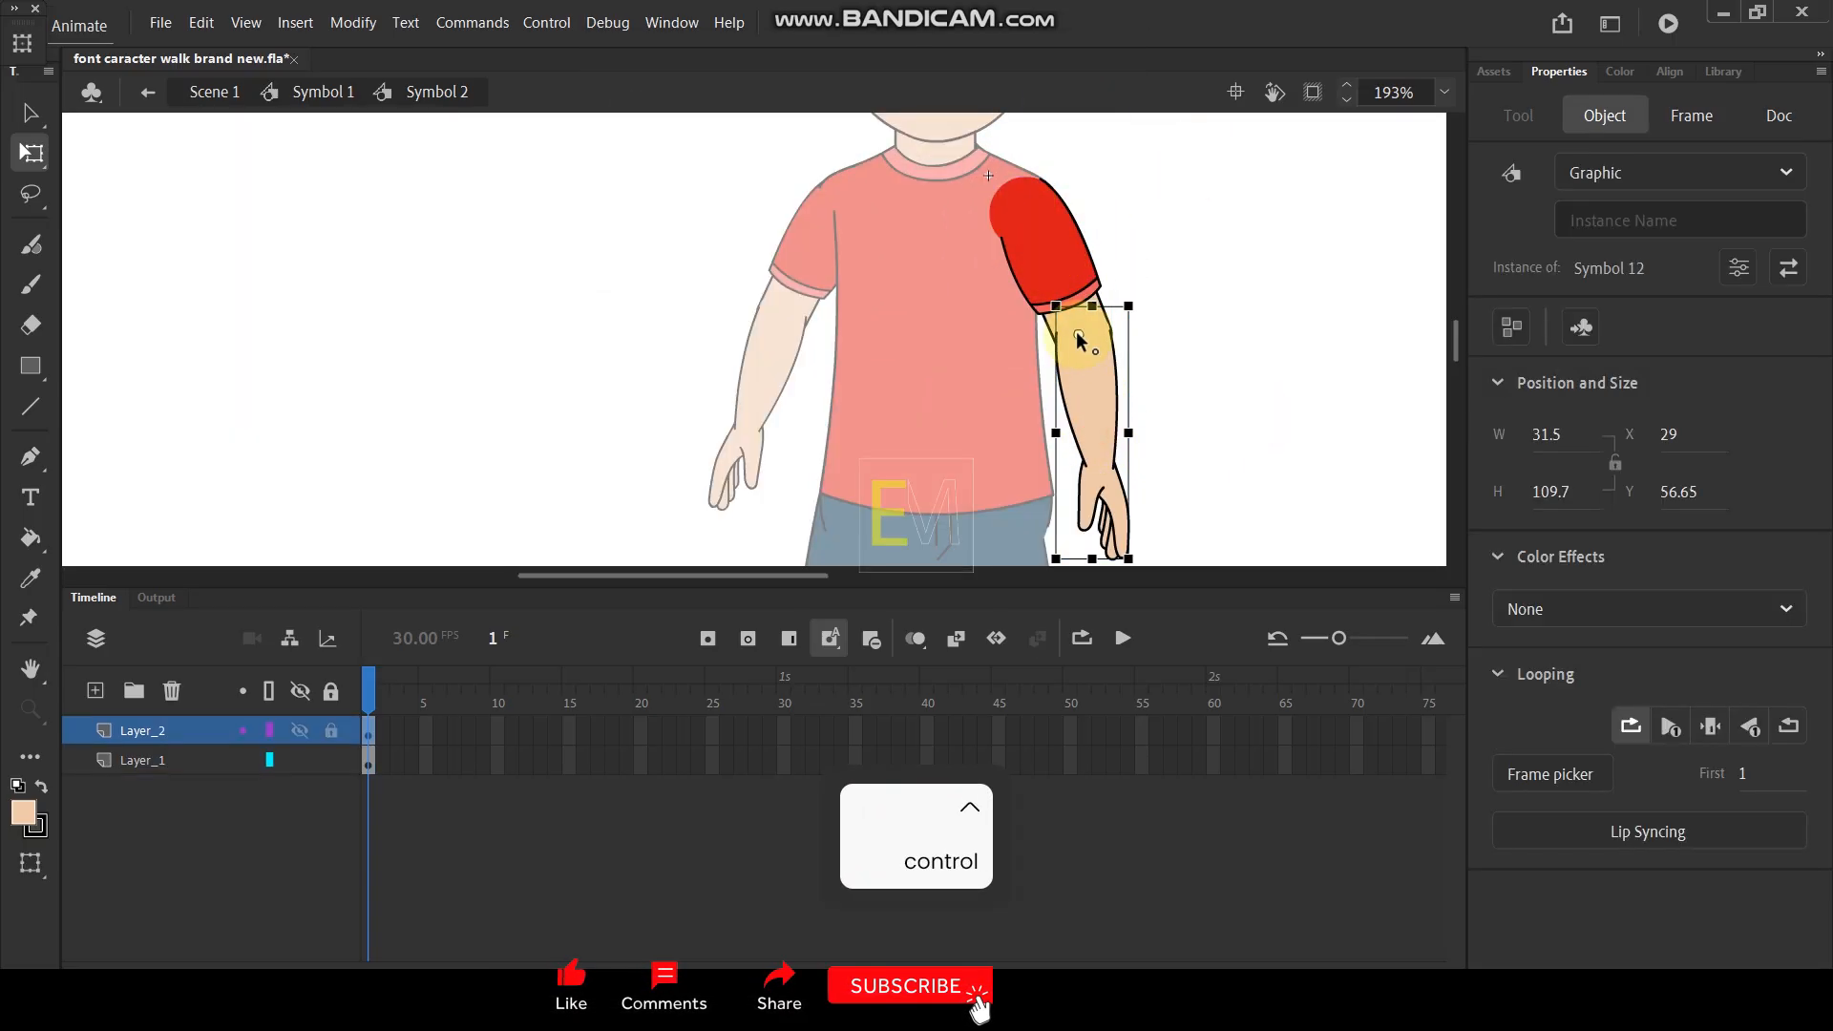
drag(1157, 548, 1098, 573)
key(ctrl+z)
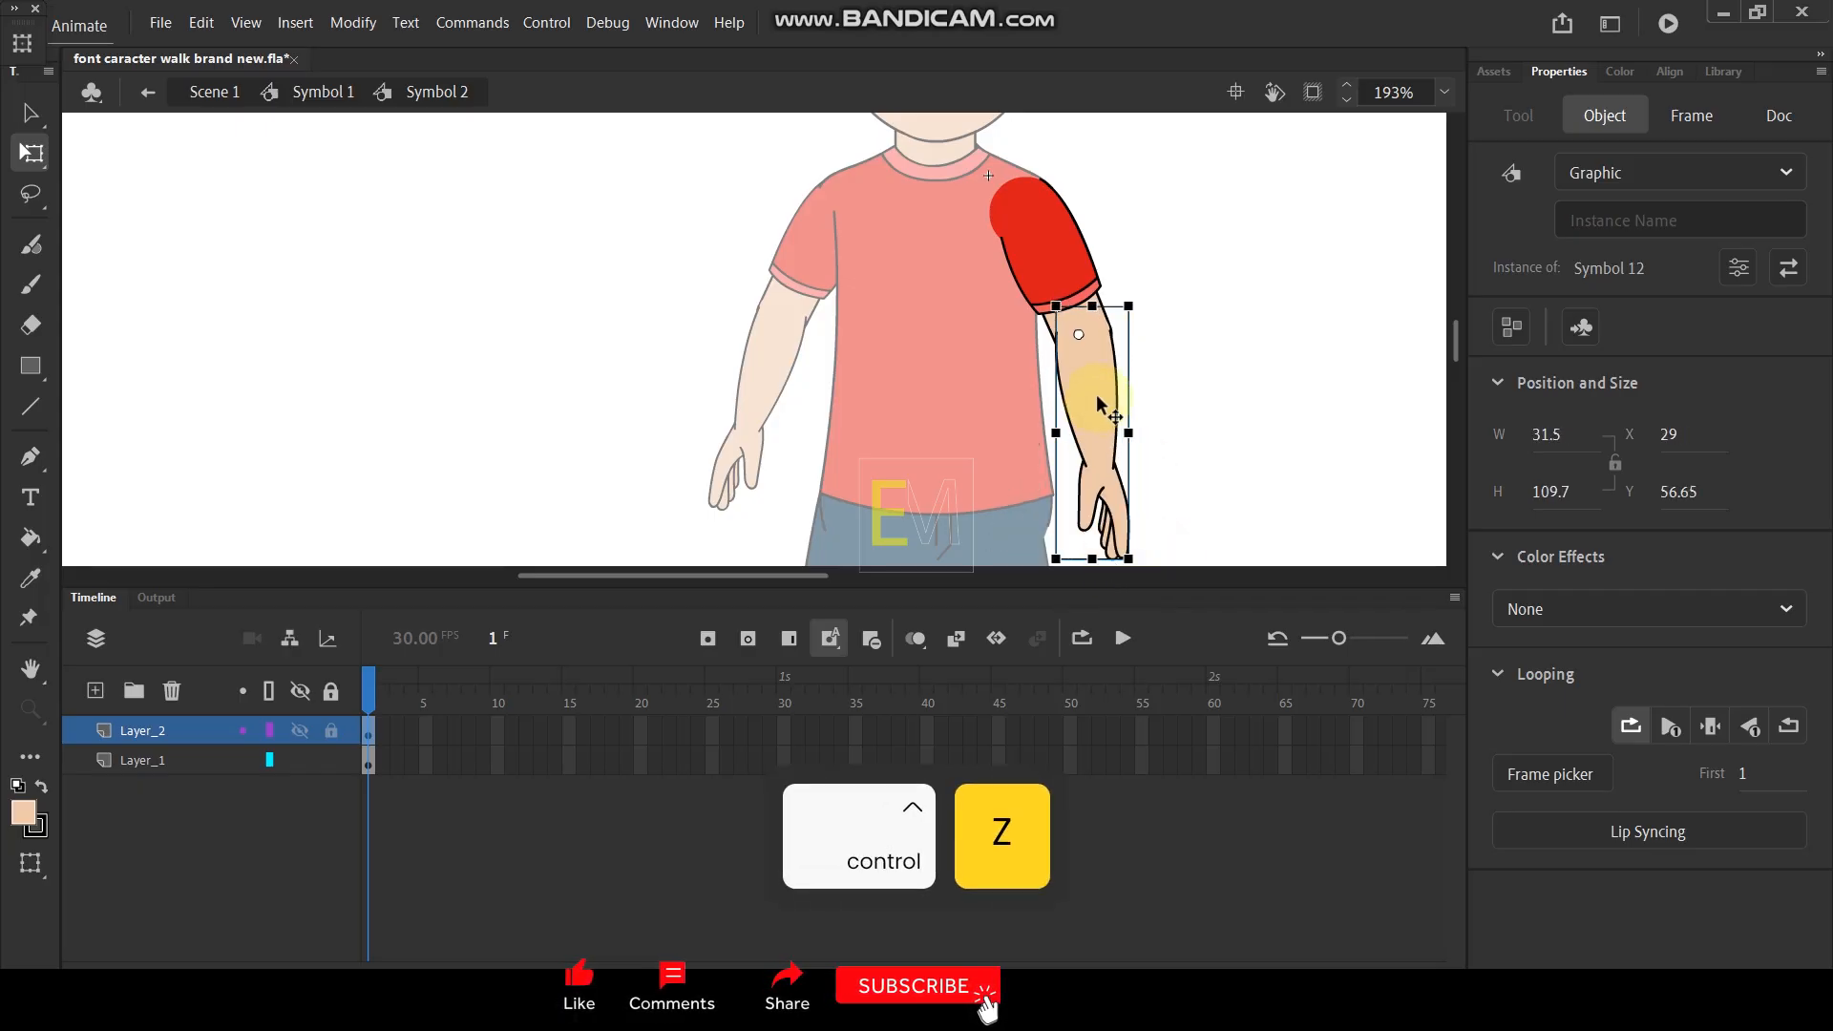
- Scale the right upper arm and forearm together to 110% and move them to line up with the shoulder
shift+click(1045, 244)
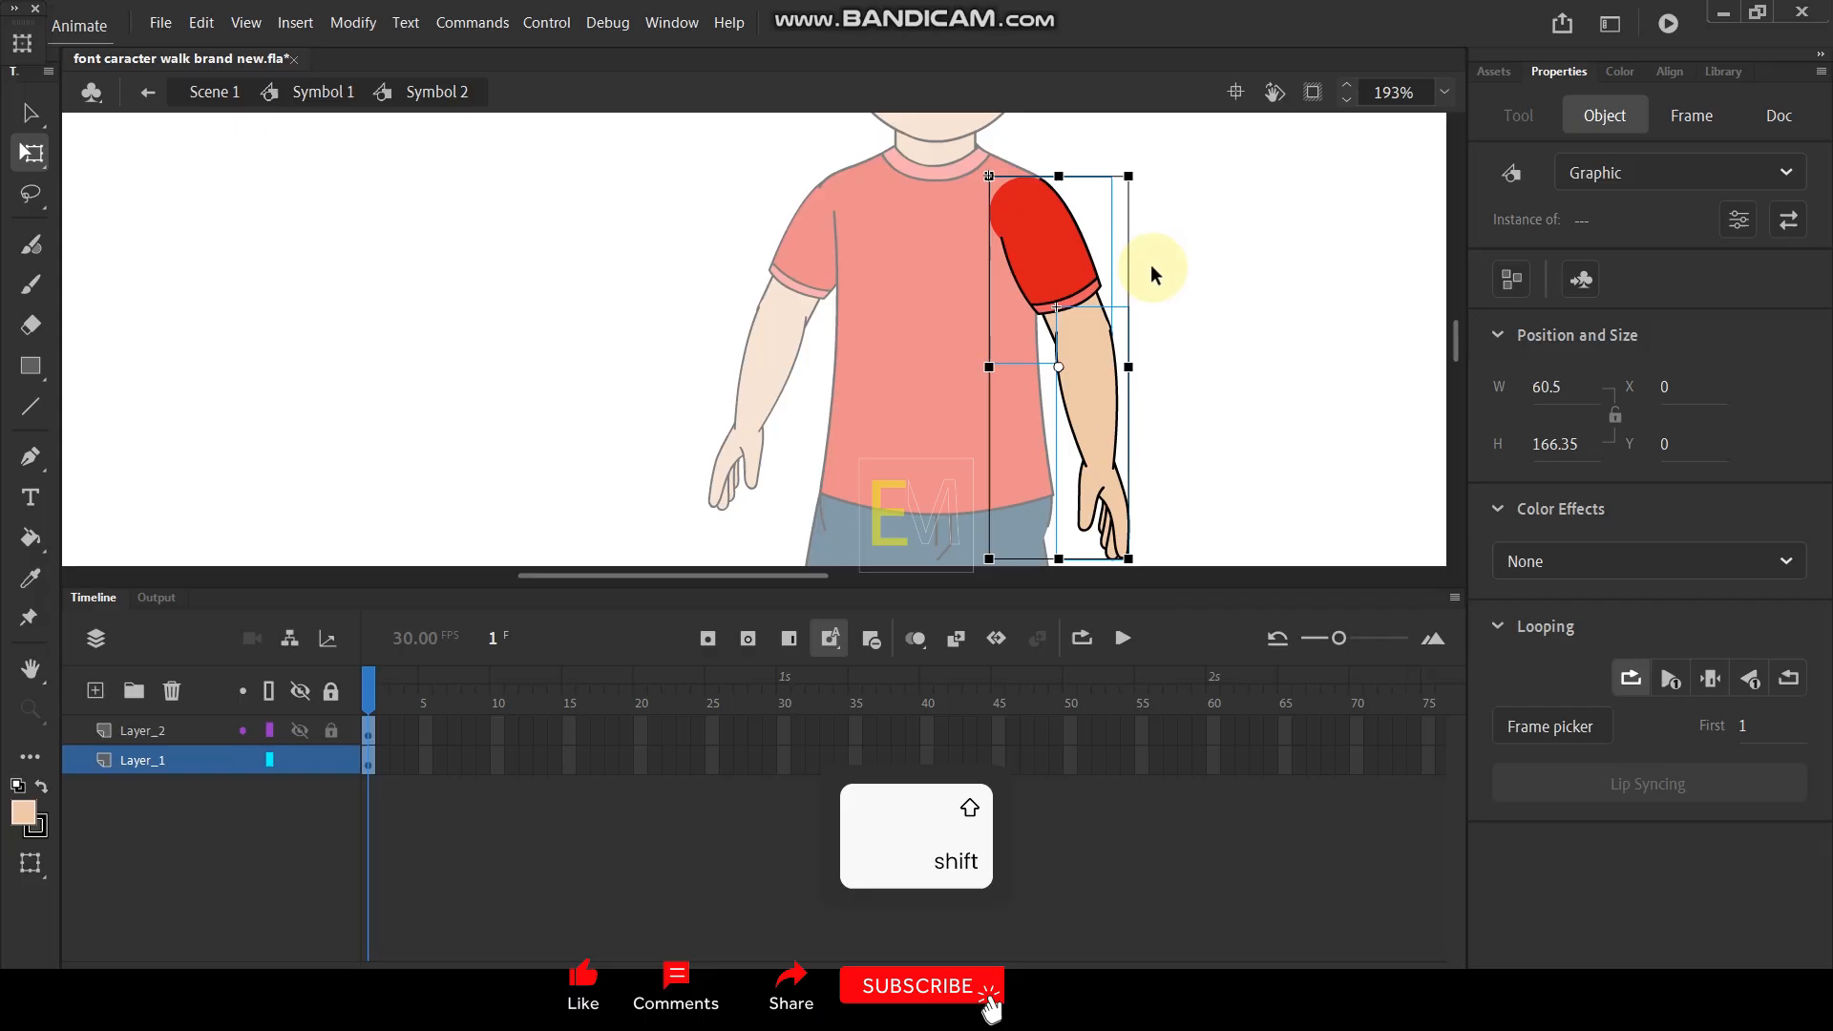
key(ctrl+alt+s)
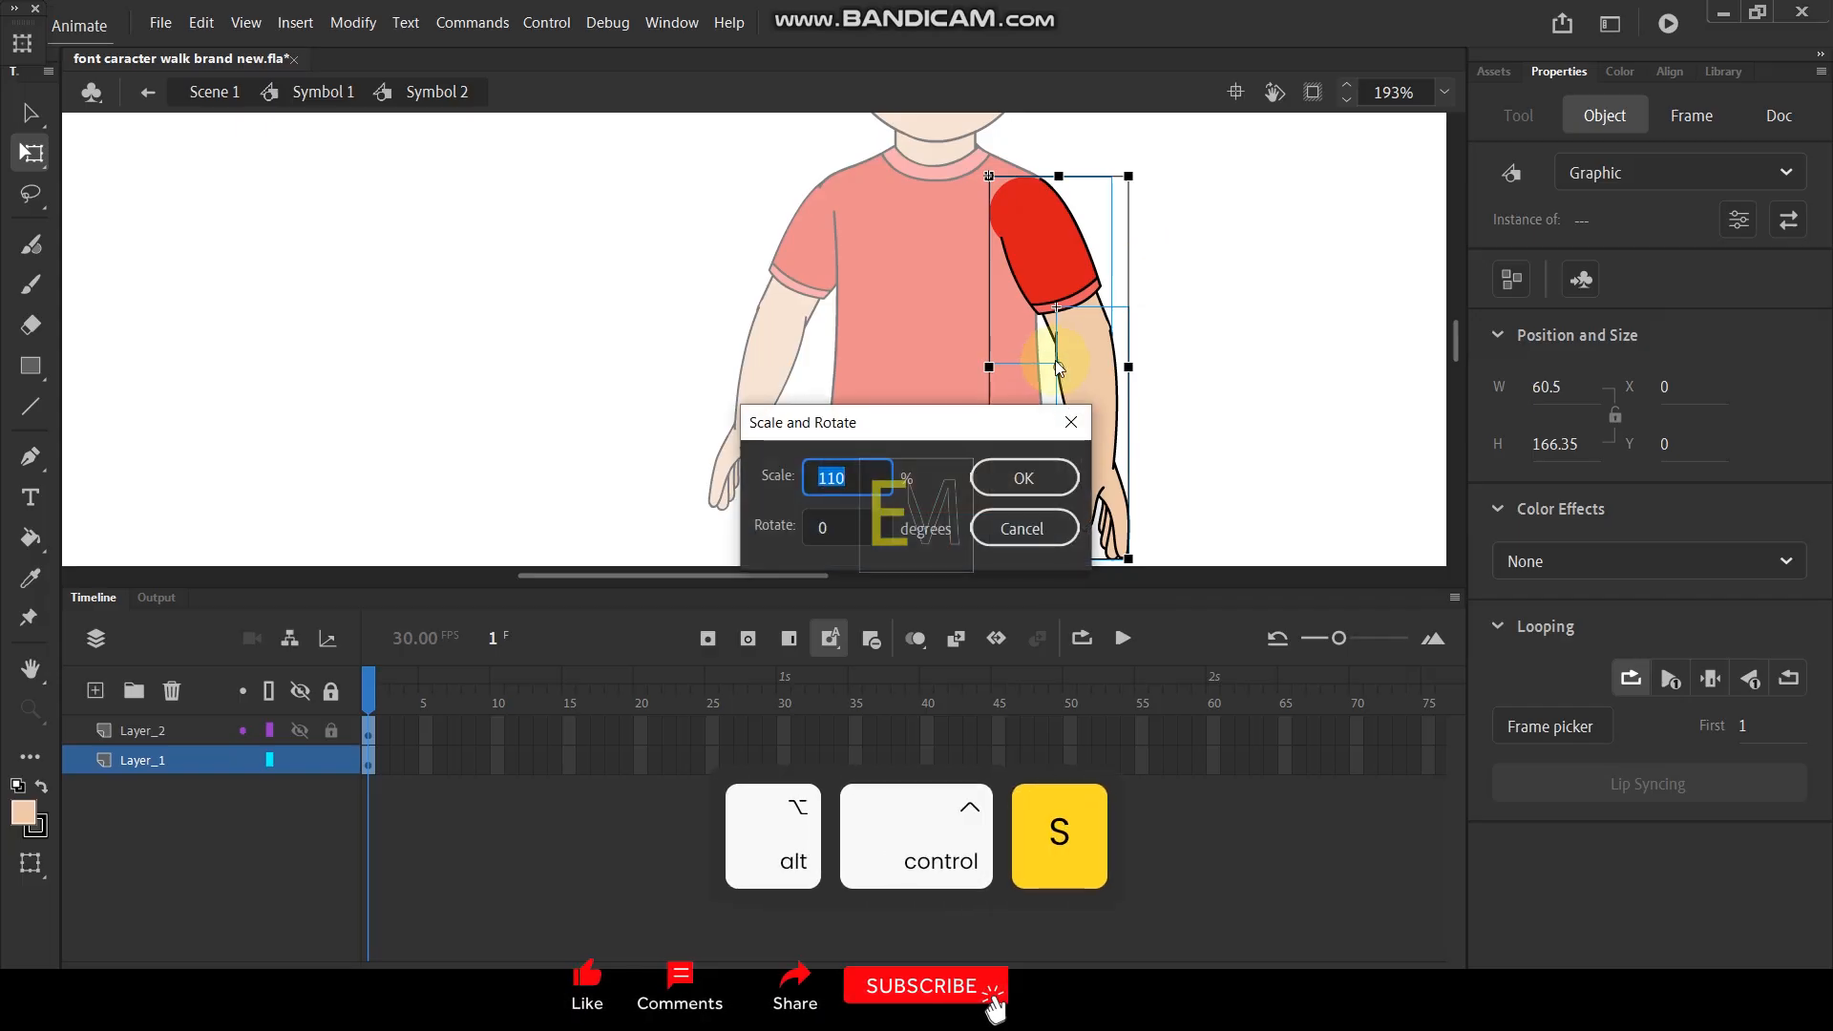
key(Return)
drag(1050, 283, 1059, 263)
scroll(1107, 218, down, 2)
scroll(1098, 215, up, 4)
drag(1080, 207, 1076, 202)
scroll(1185, 200, down, 3)
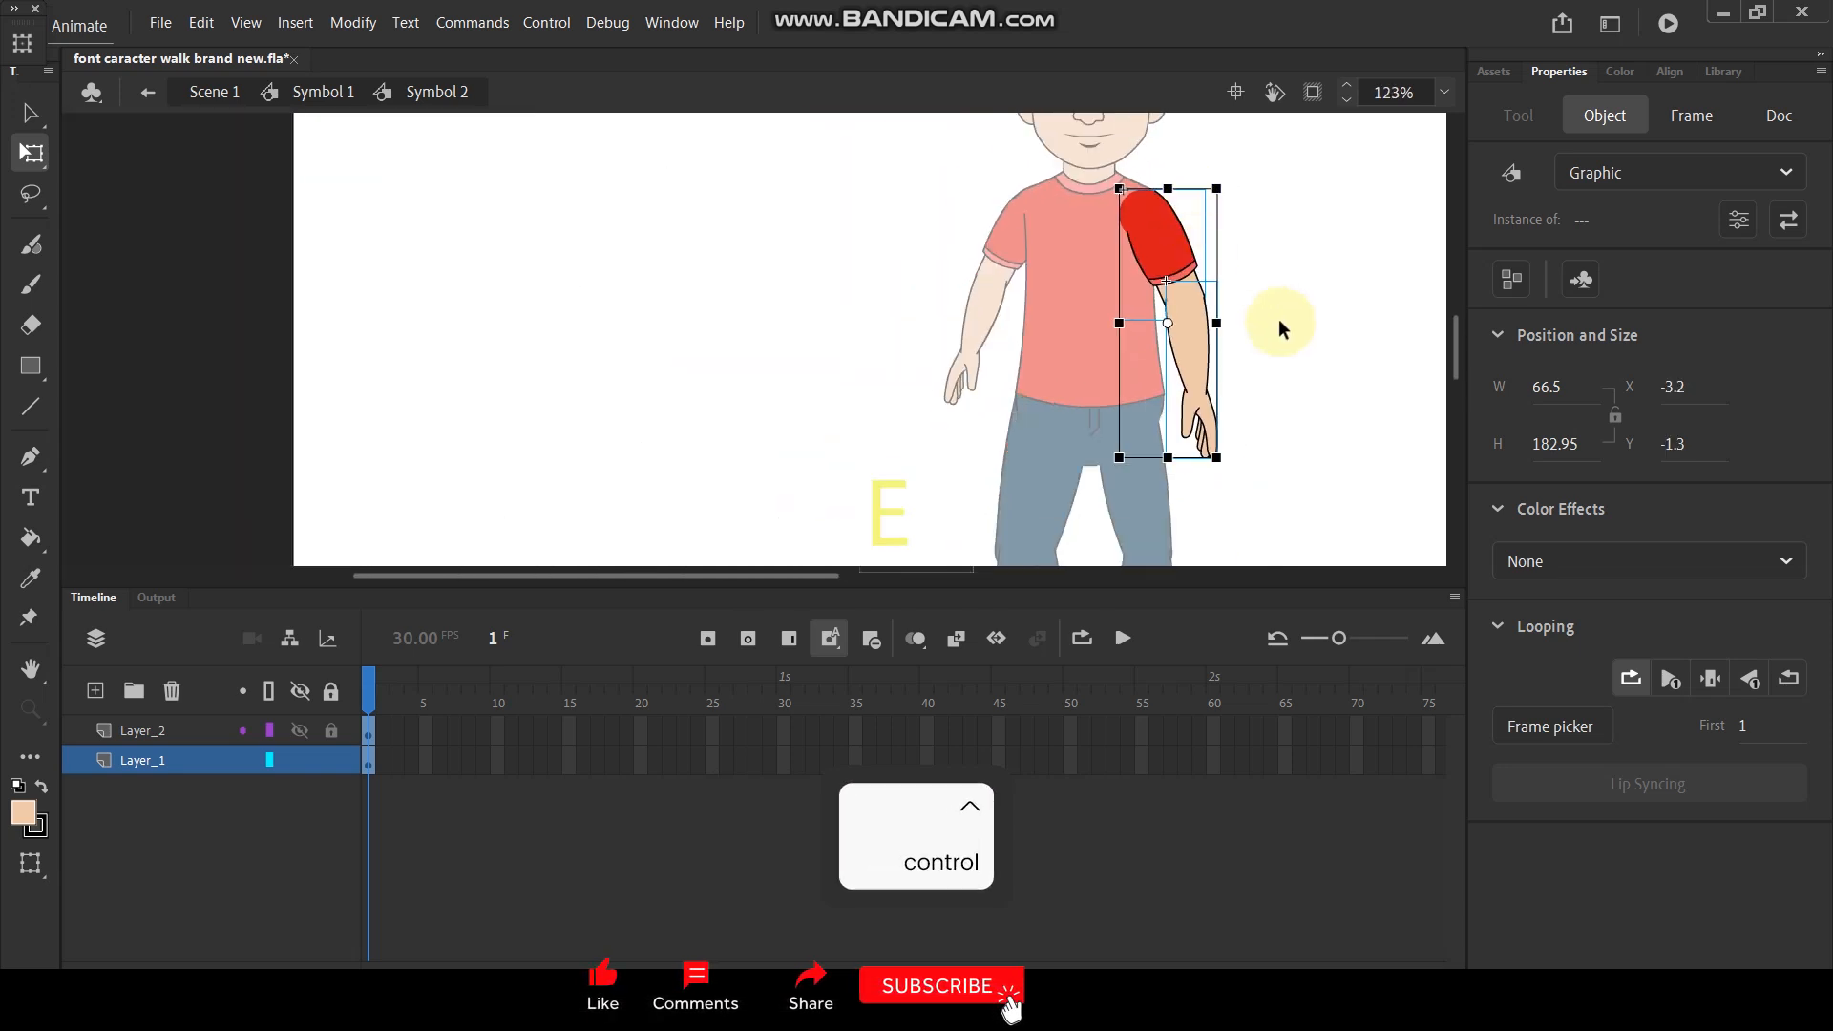
- Set the whole right arm's pivot to the shoulder and rotate the forearm inward about the elbow on frame 1
click(1279, 319)
click(1197, 412)
shift+click(1170, 246)
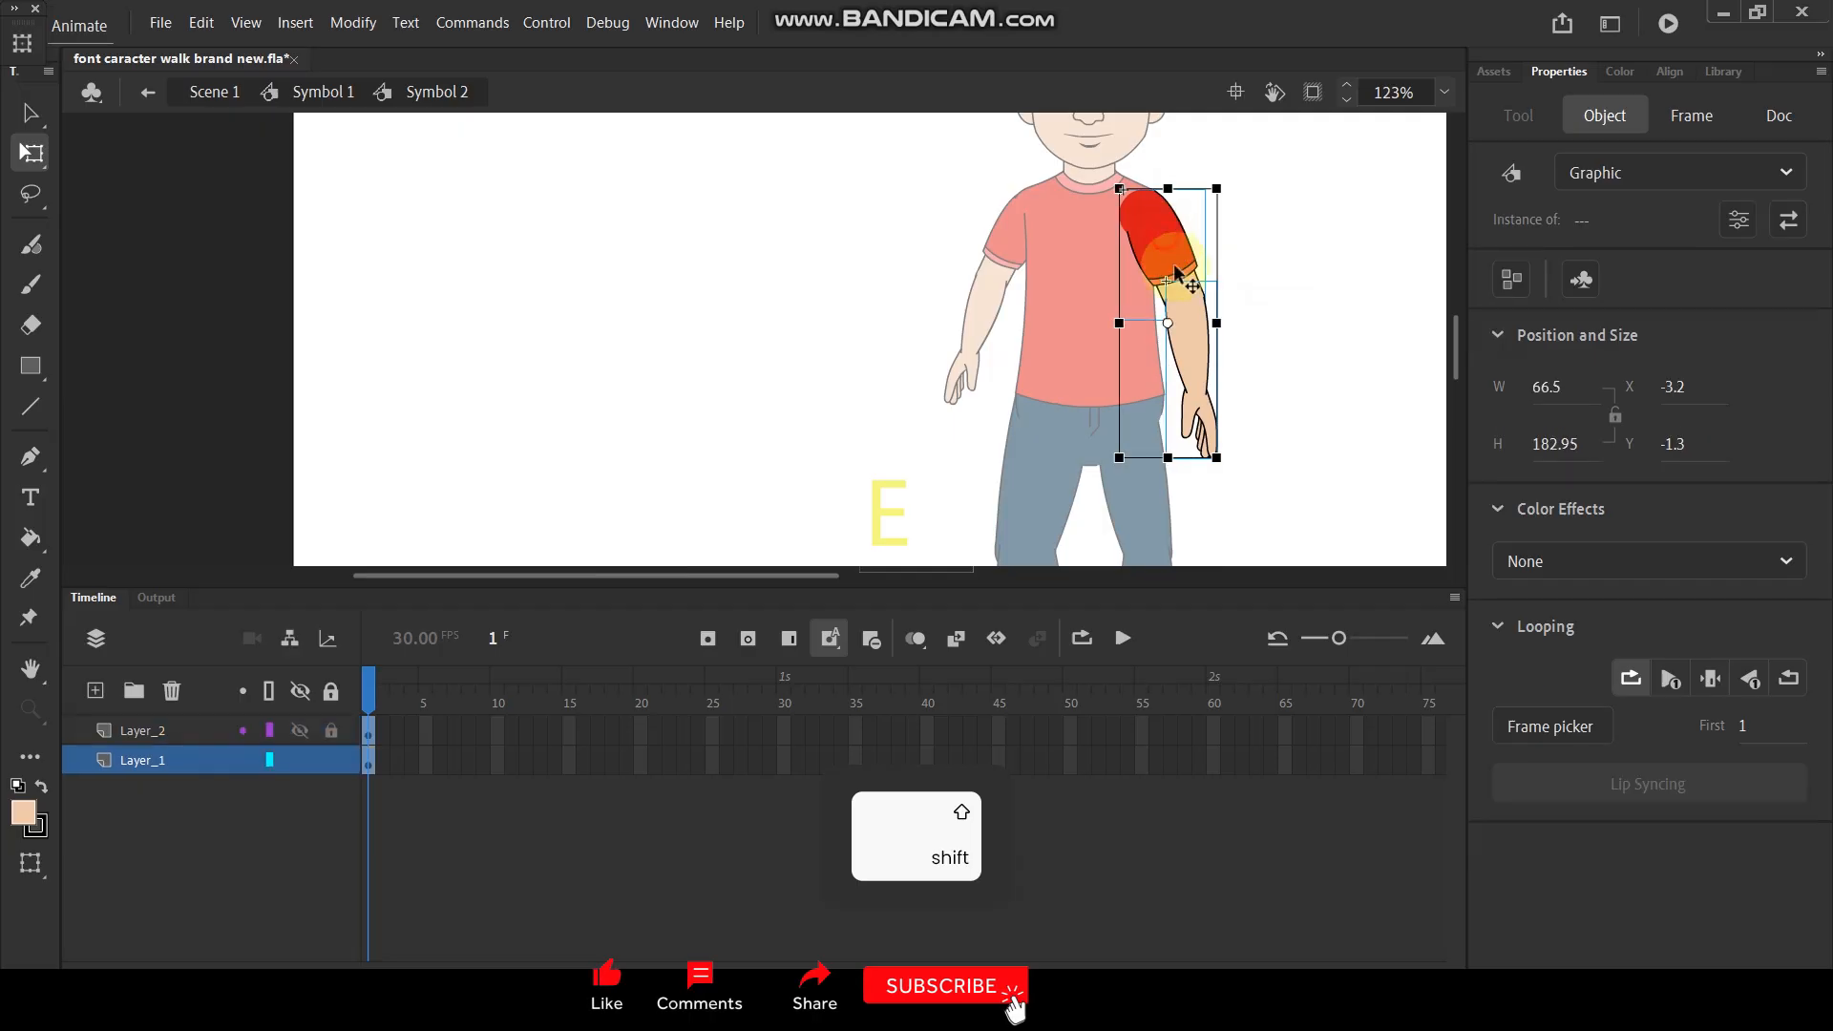
shift+click(1143, 246)
shift+click(1228, 410)
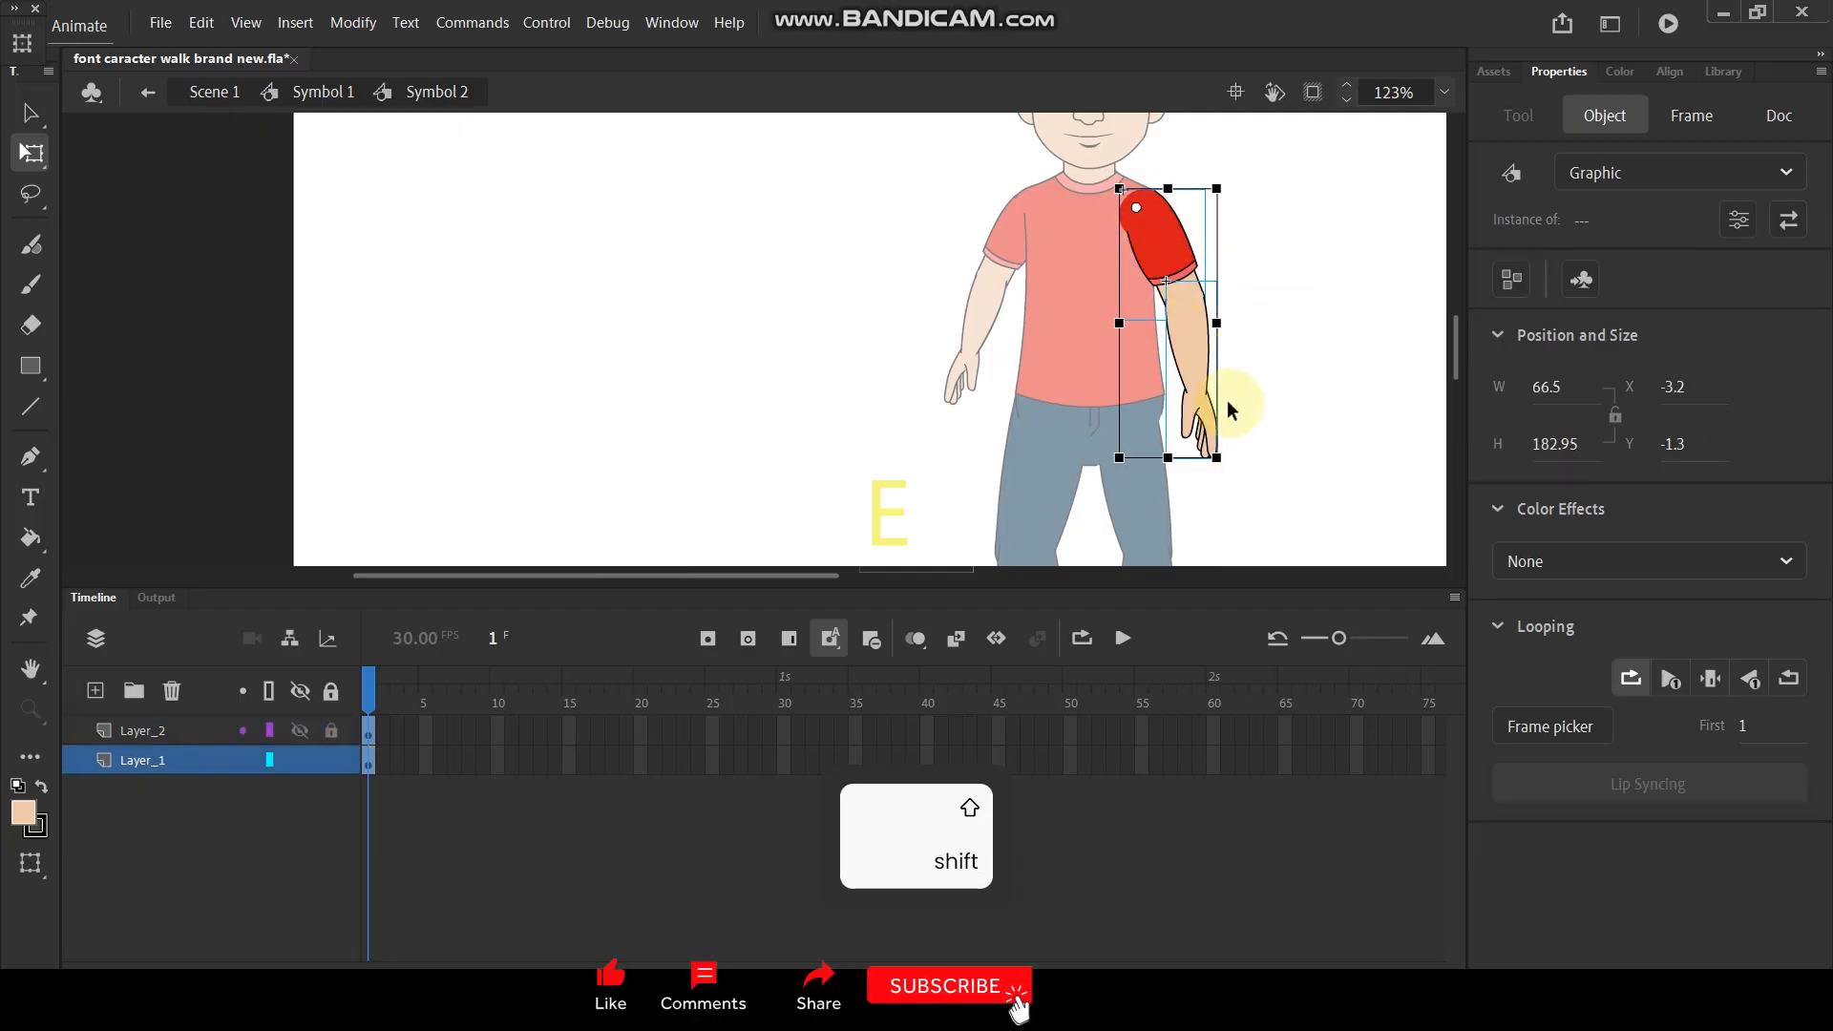
drag(1227, 462, 1198, 482)
click(1266, 418)
click(1207, 408)
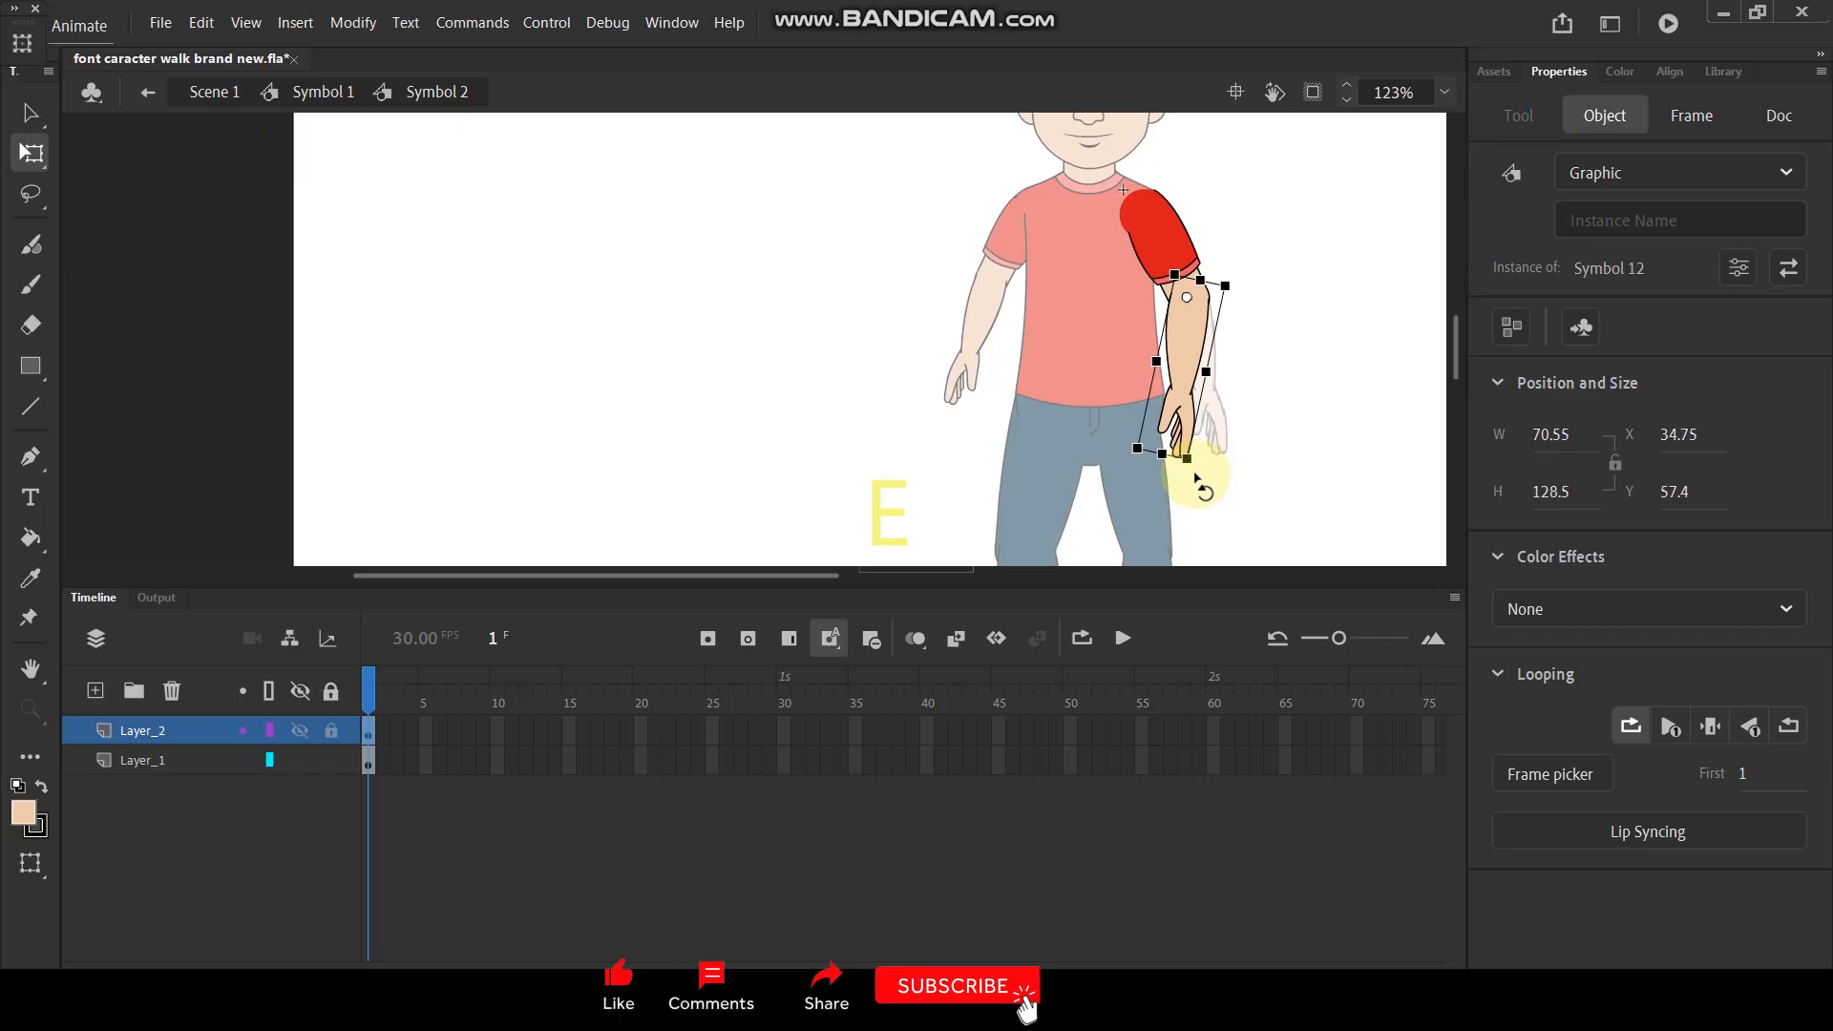
- Insert keyframes at frames 20 and 10 on both of the right arm's layers
drag(645, 728, 645, 765)
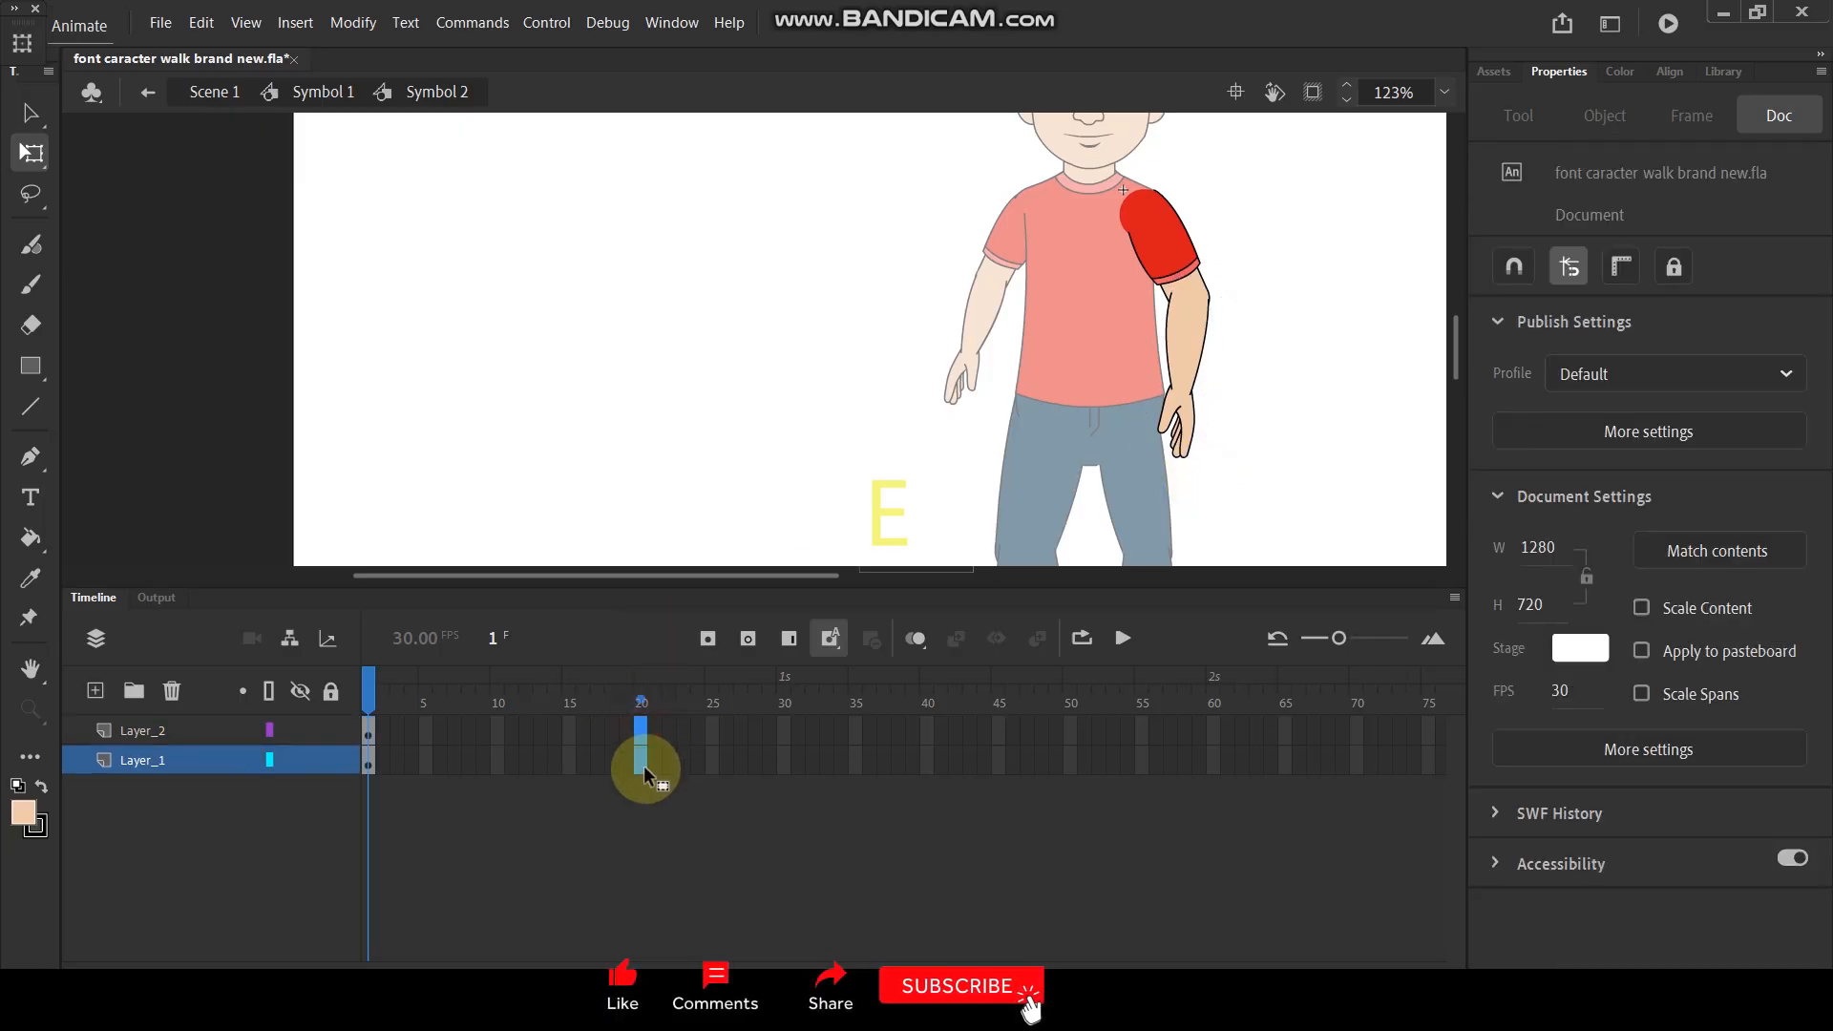
key(F6)
drag(497, 728, 497, 761)
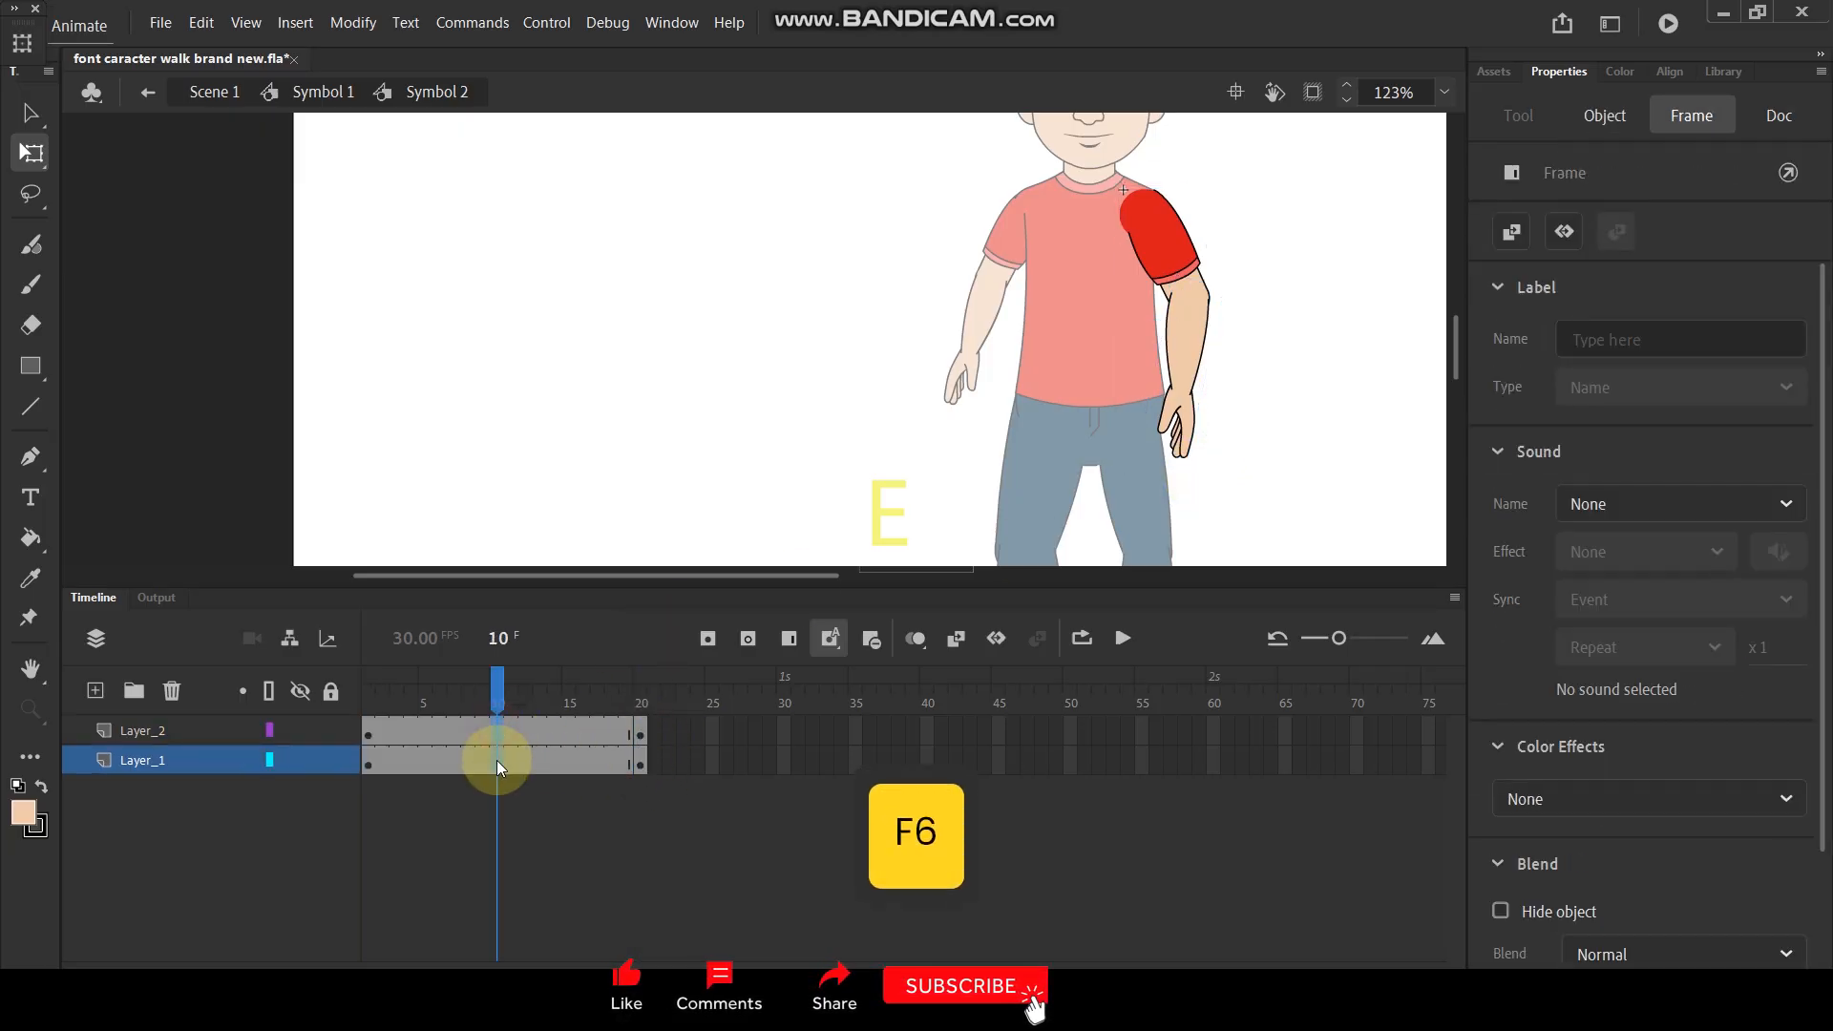
key(F6)
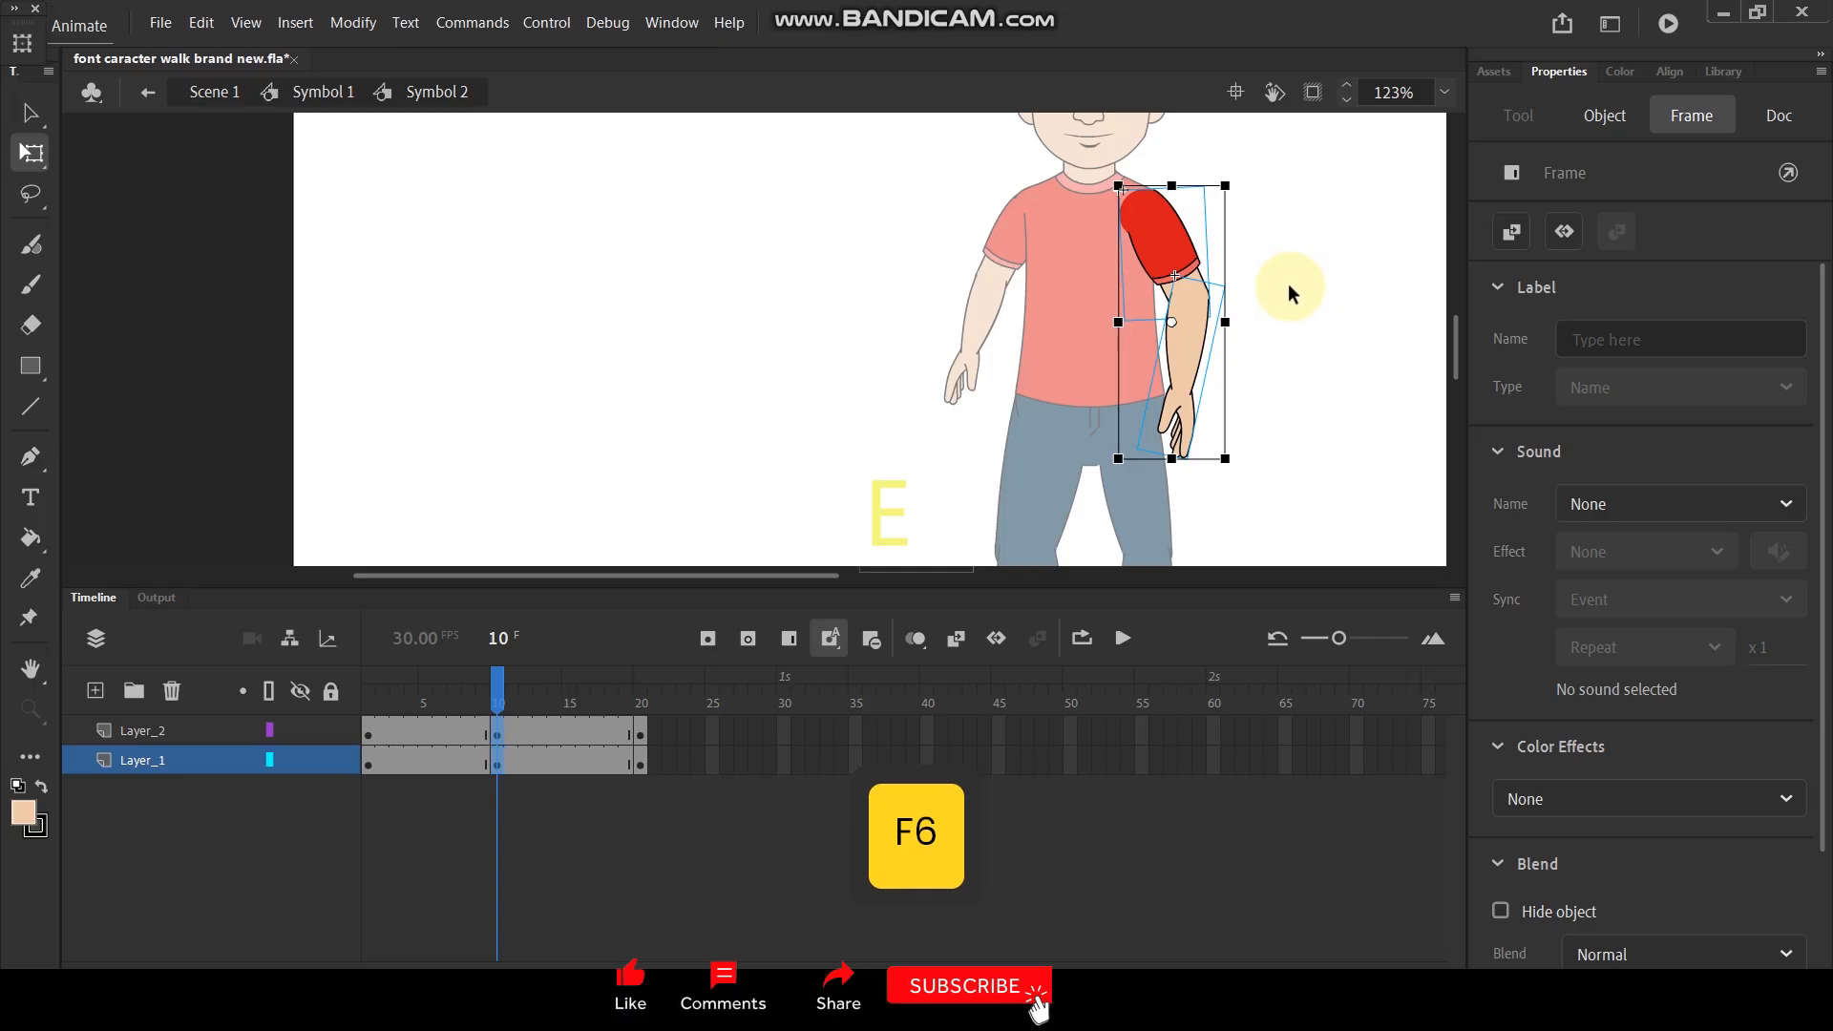
- On frame 10, scale the whole right arm to 90% and move it back onto the shoulder
key(ctrl+alt+s)
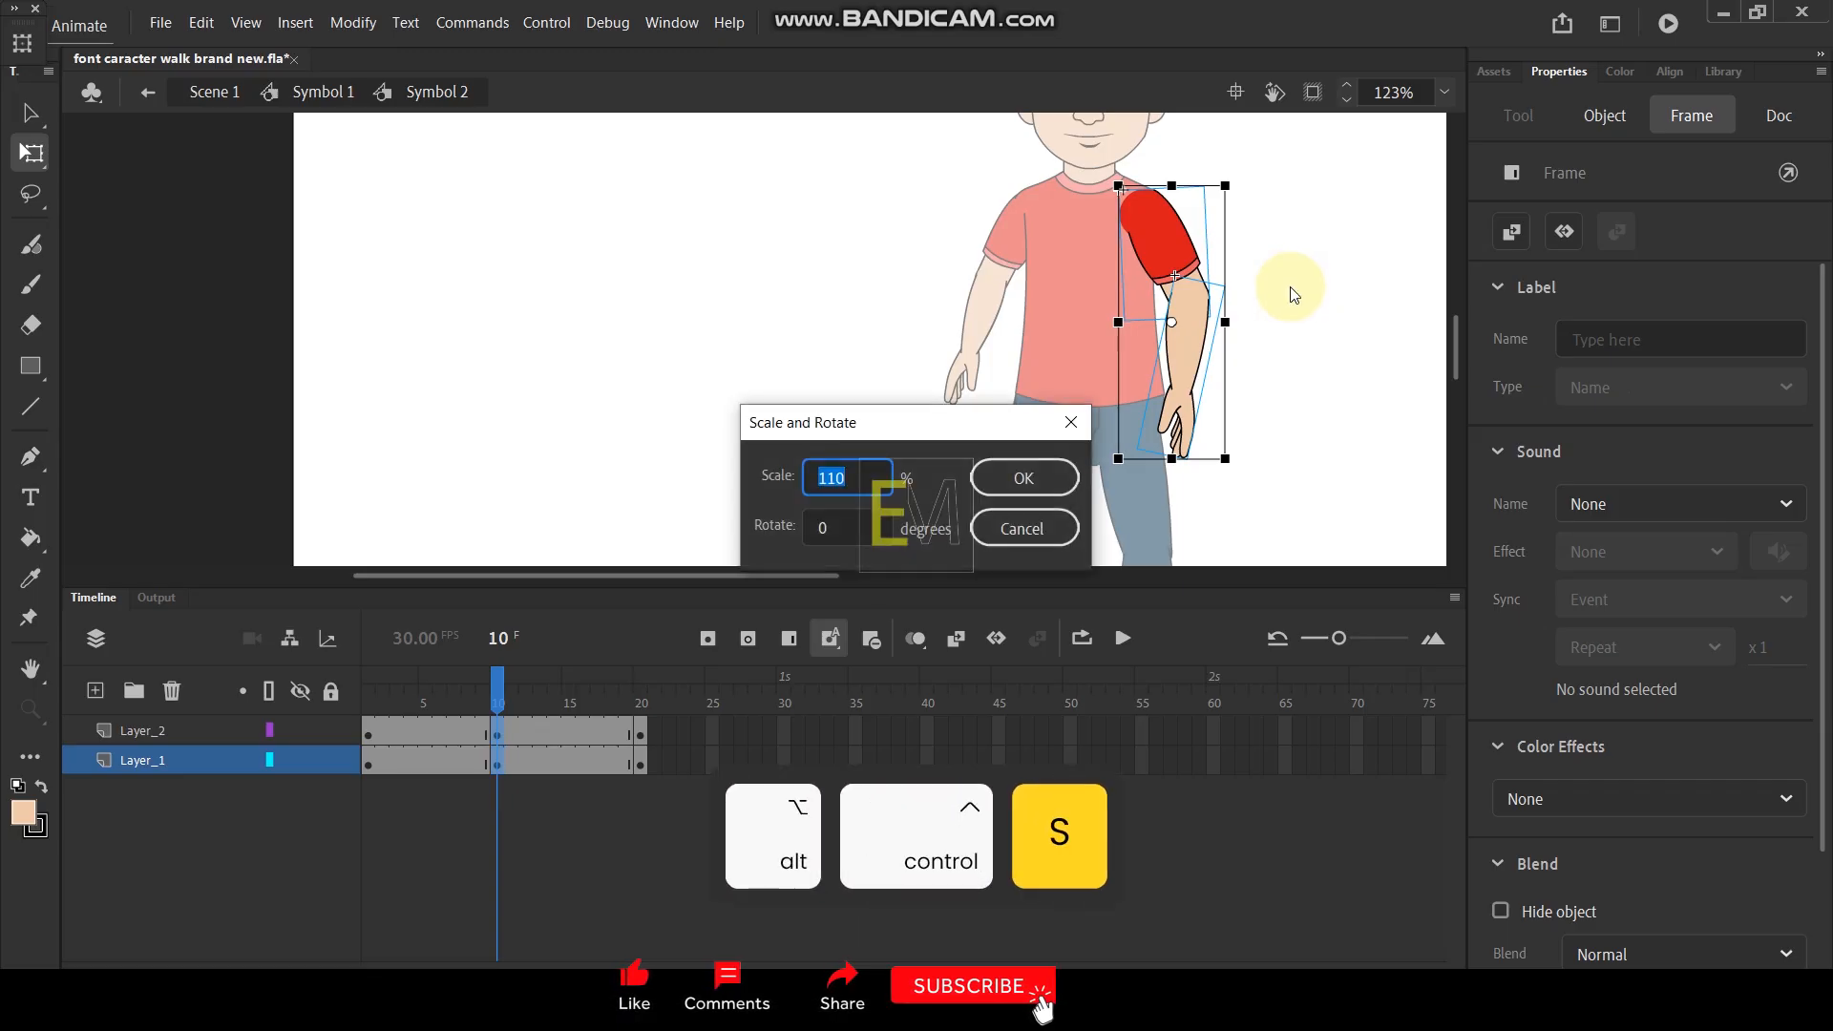
text(90.)
key(Return)
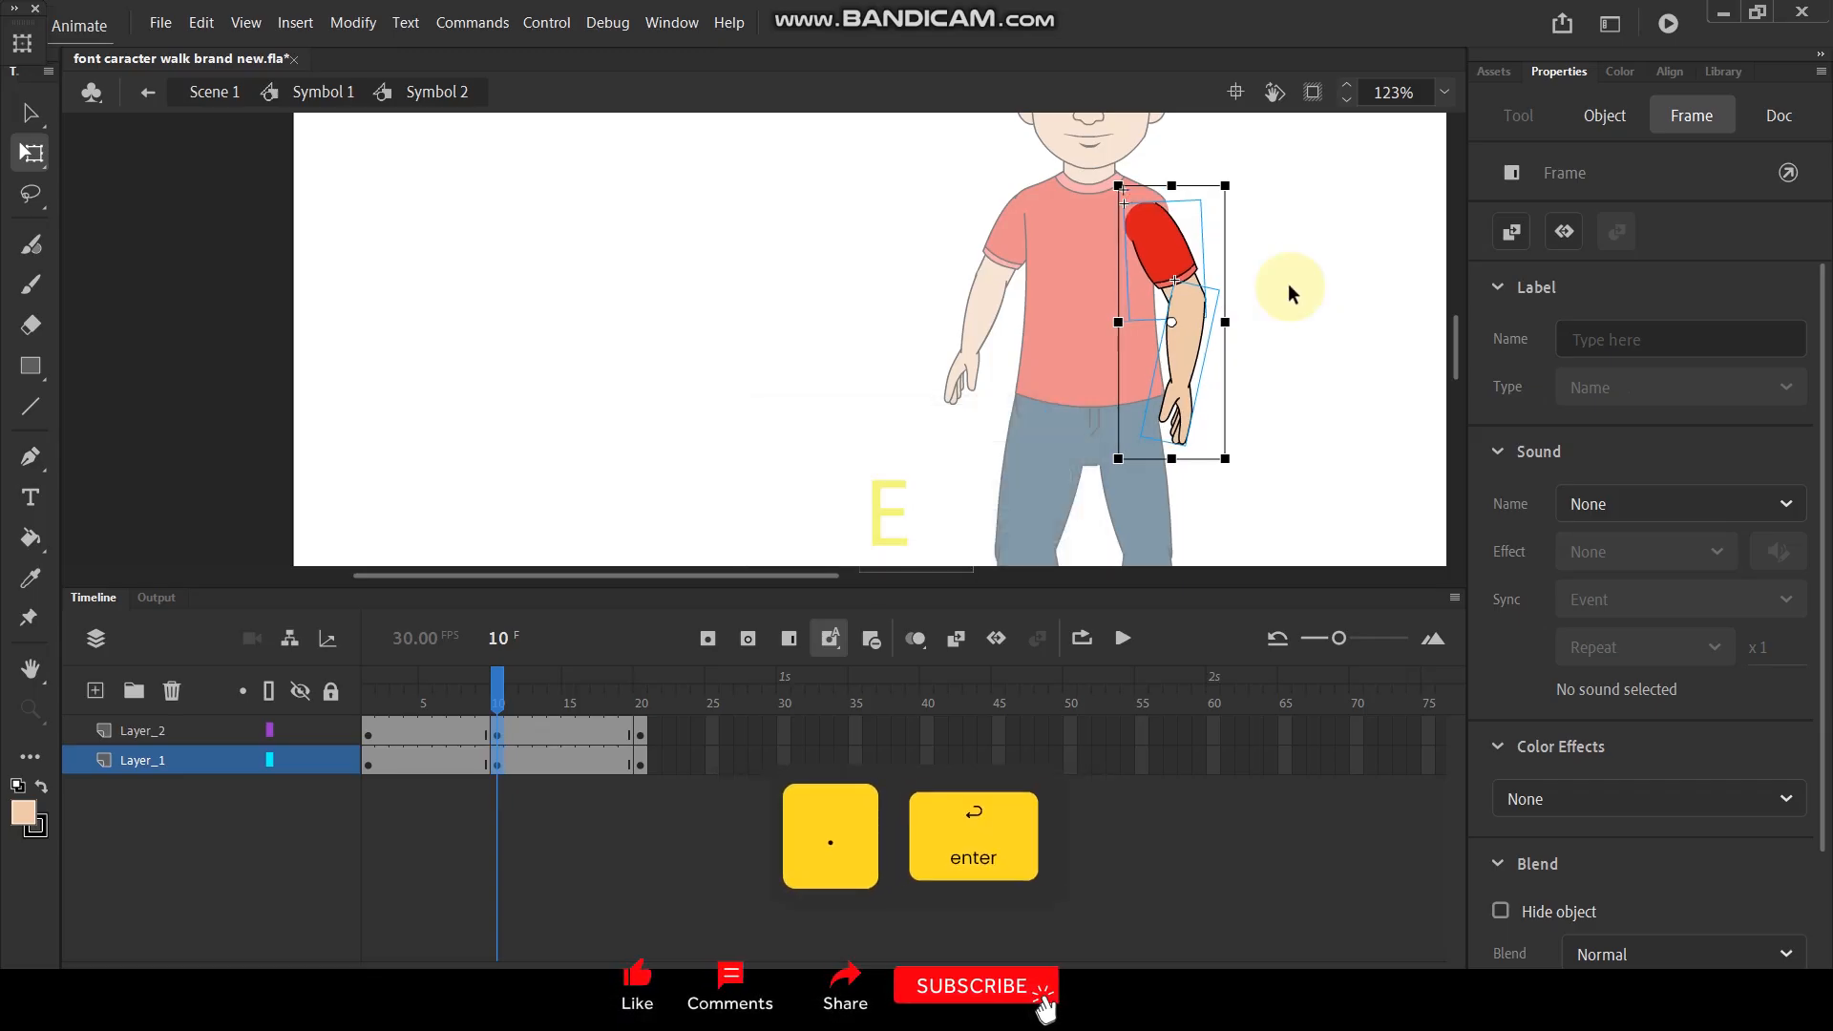
scroll(1119, 212, up, 5)
drag(1198, 262, 1262, 315)
drag(1284, 525, 1281, 523)
- On frame 10, set the arm's pivot to the shoulder and rotate the arm and its forearm slightly outward
click(1205, 189)
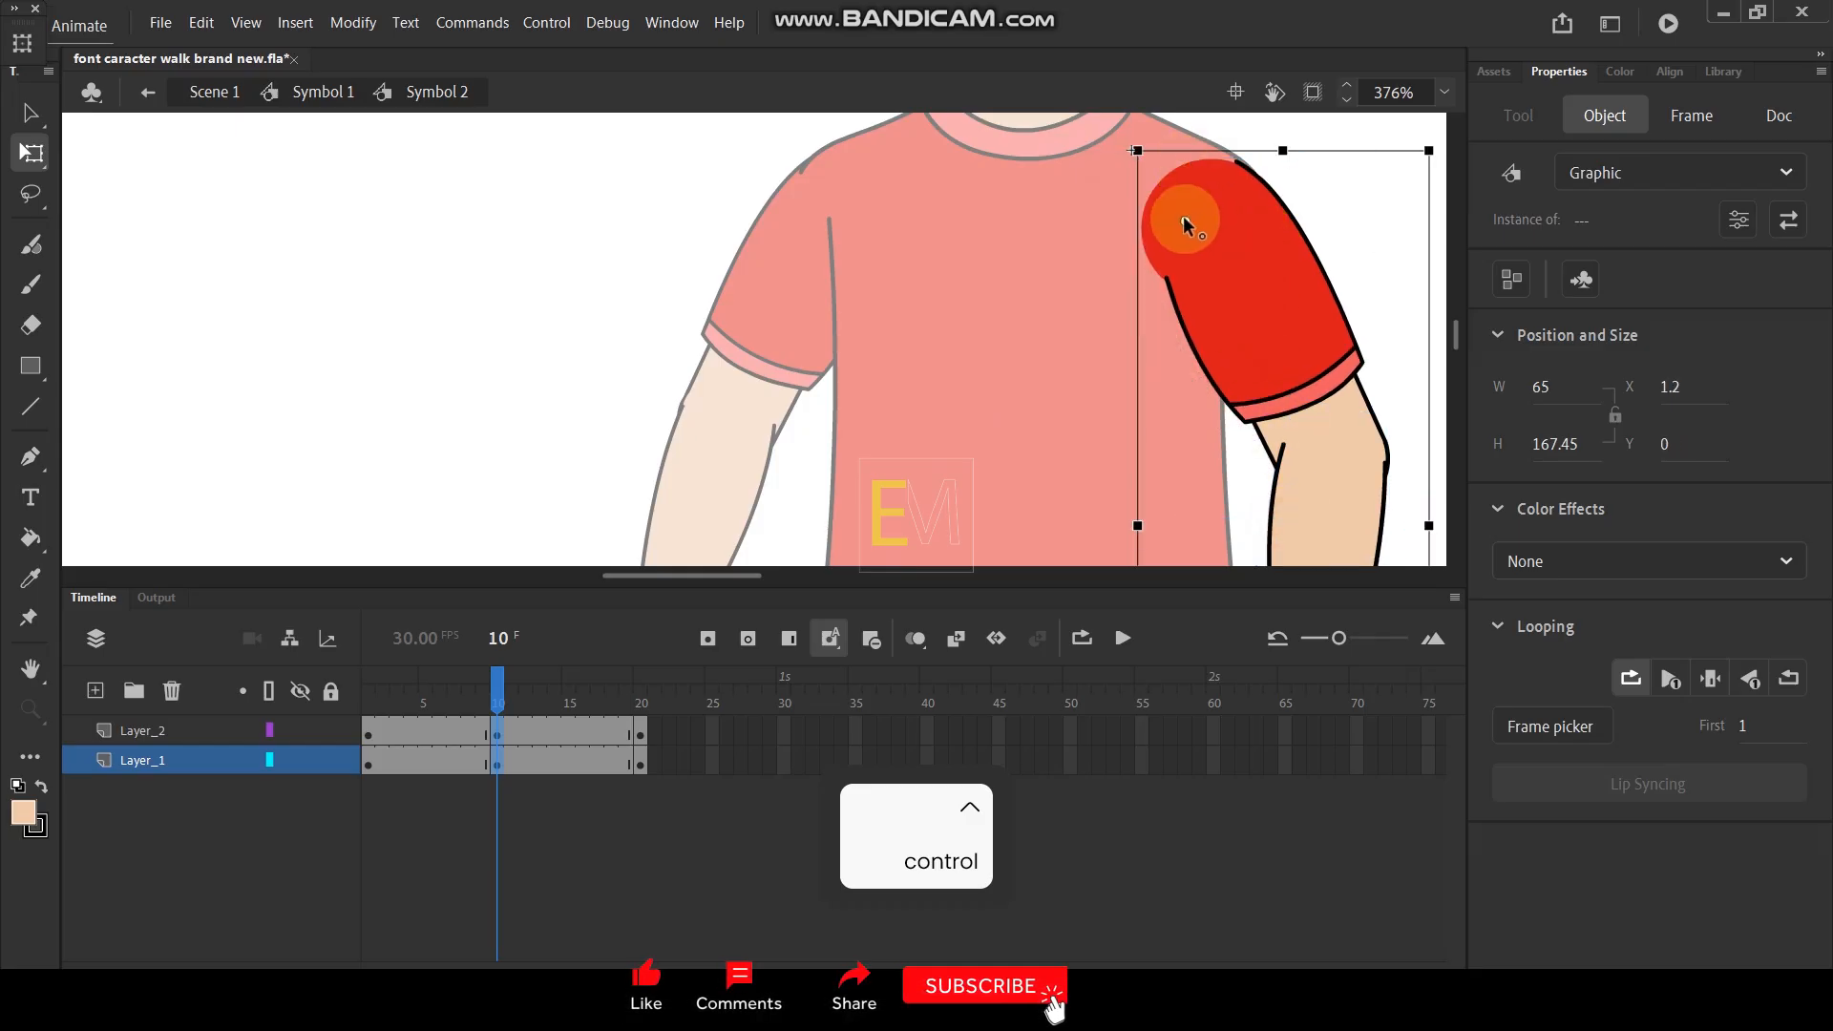
scroll(1097, 184, down, 4)
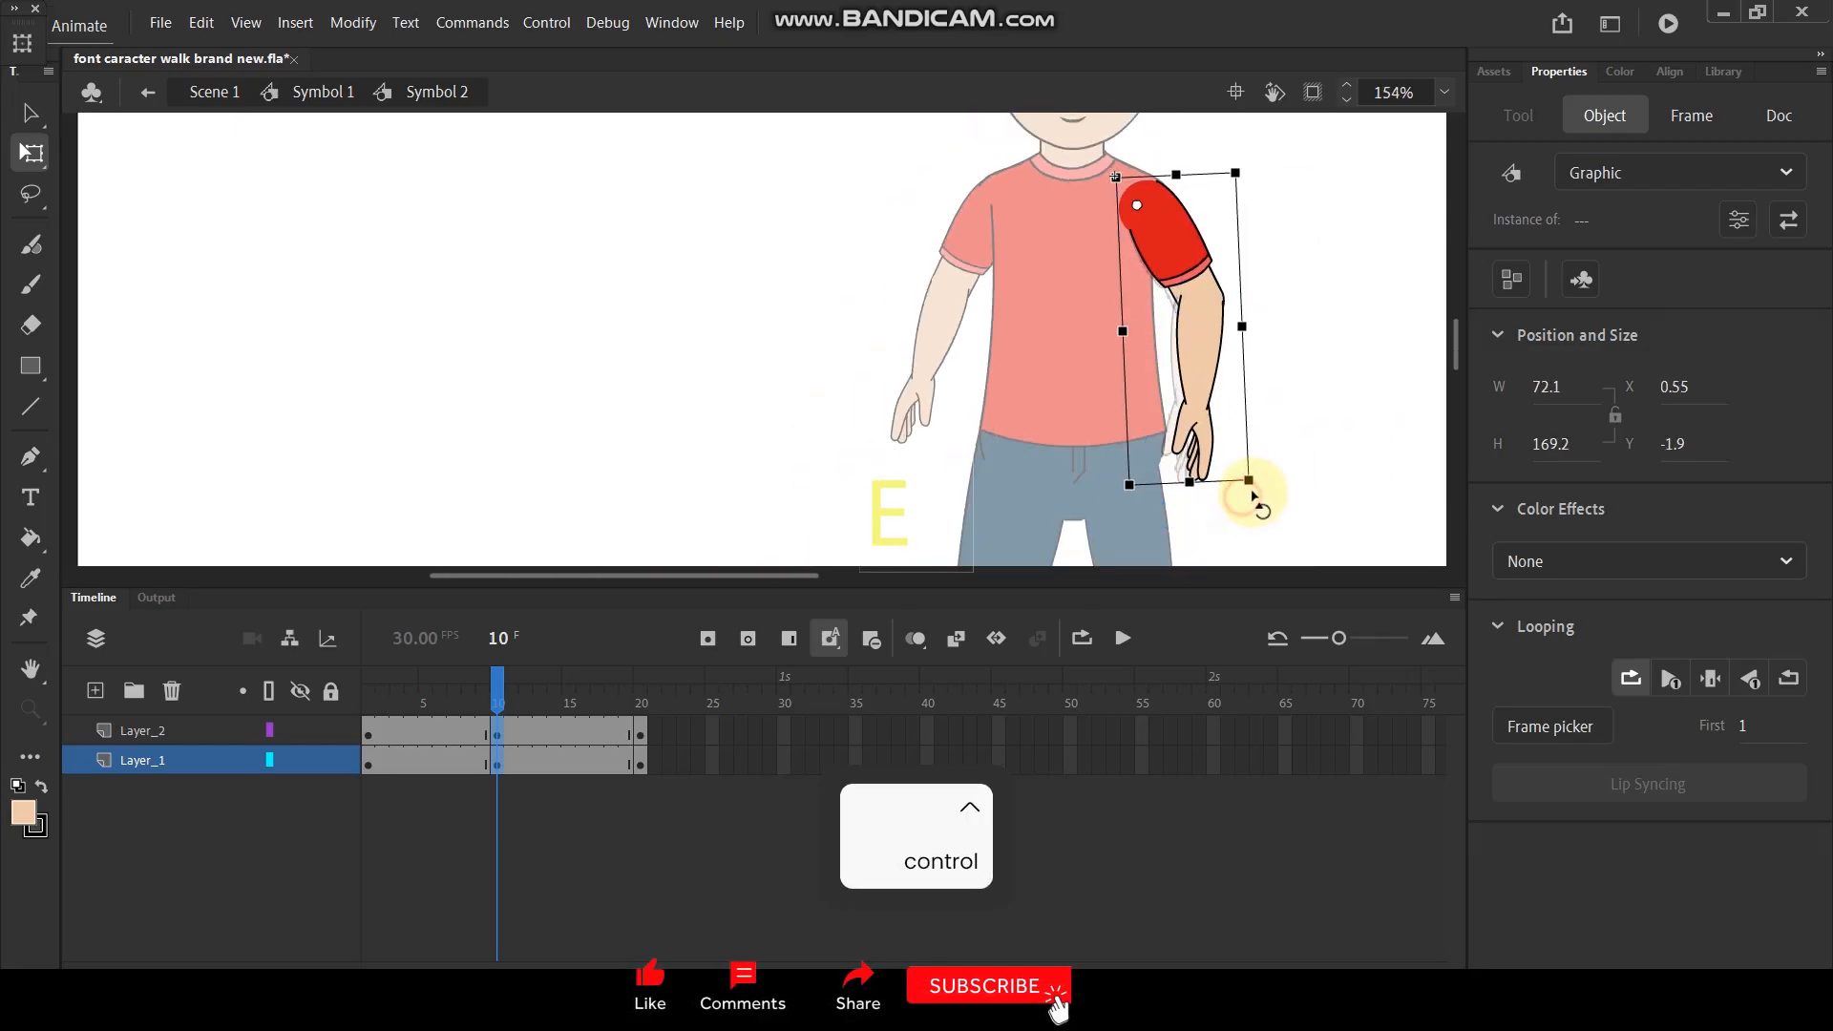
click(1306, 432)
click(1208, 420)
drag(1219, 491, 1260, 491)
- Create and preview classic tweens between the keyframes on both arm layers, and return to Symbol 1
drag(661, 750, 398, 748)
right_click(397, 748)
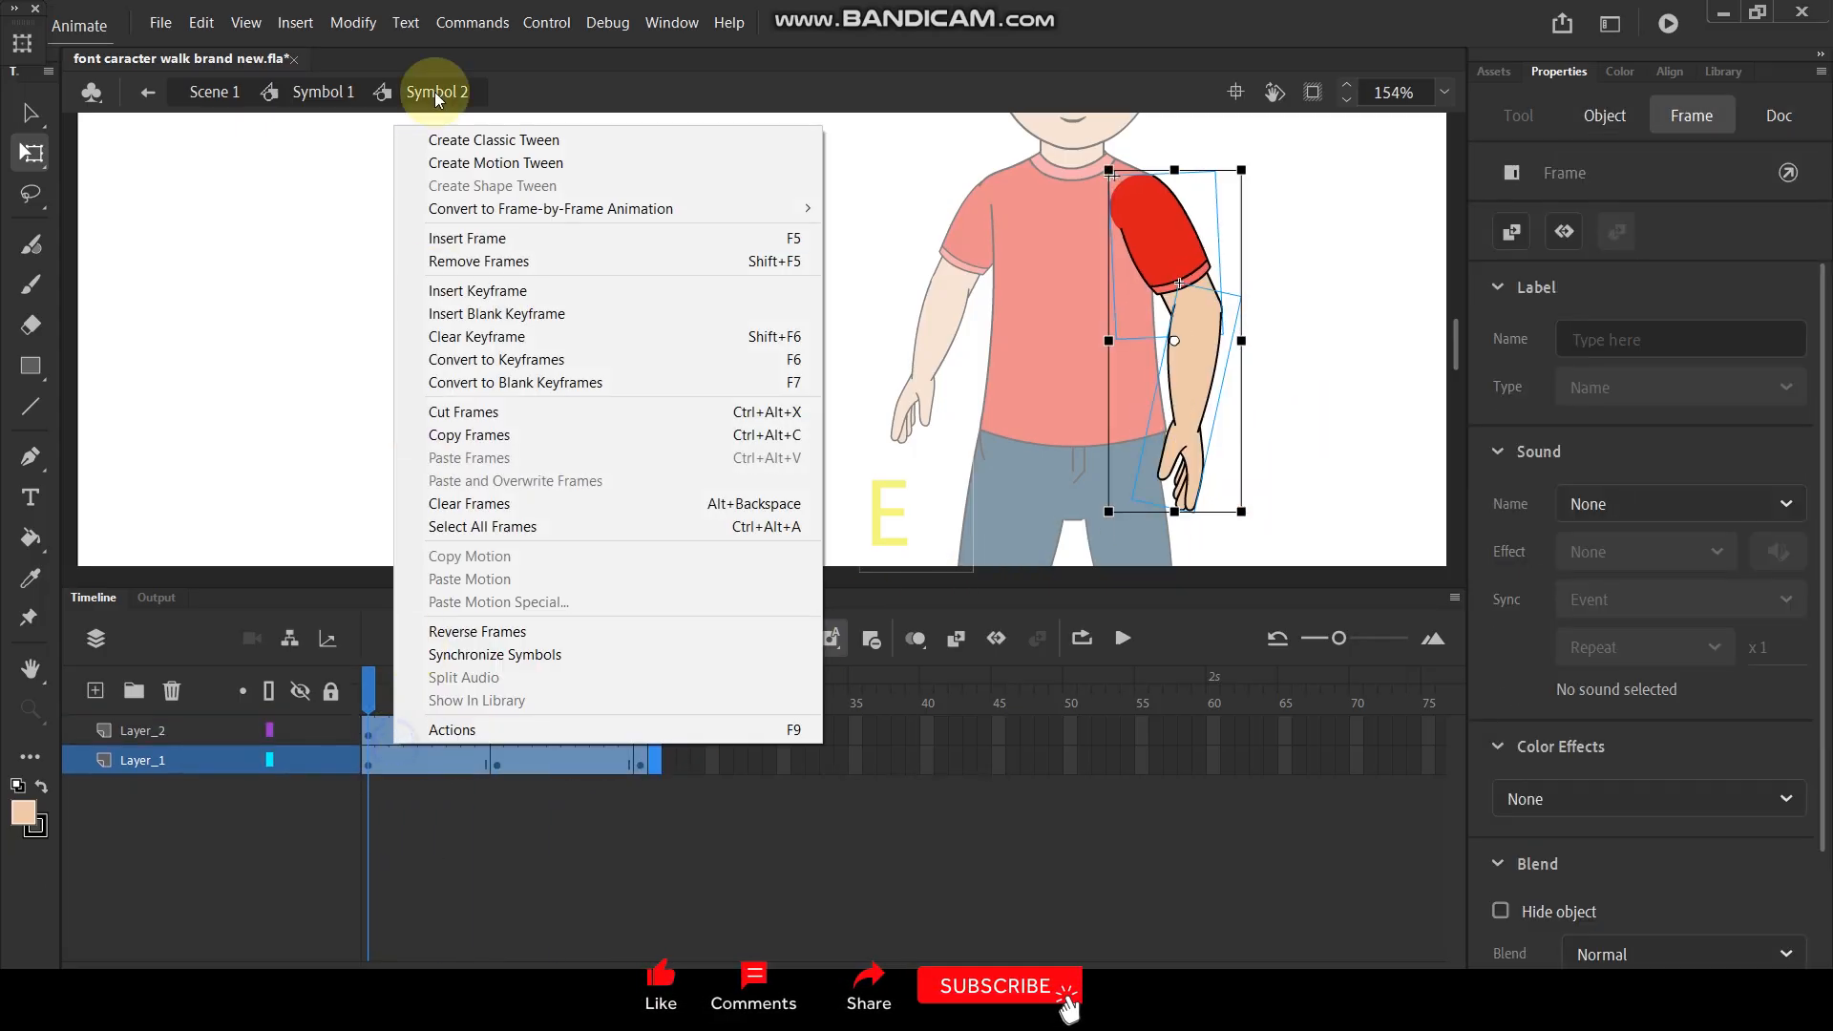
click(492, 142)
key(Return)
key(Return)
key(Return)
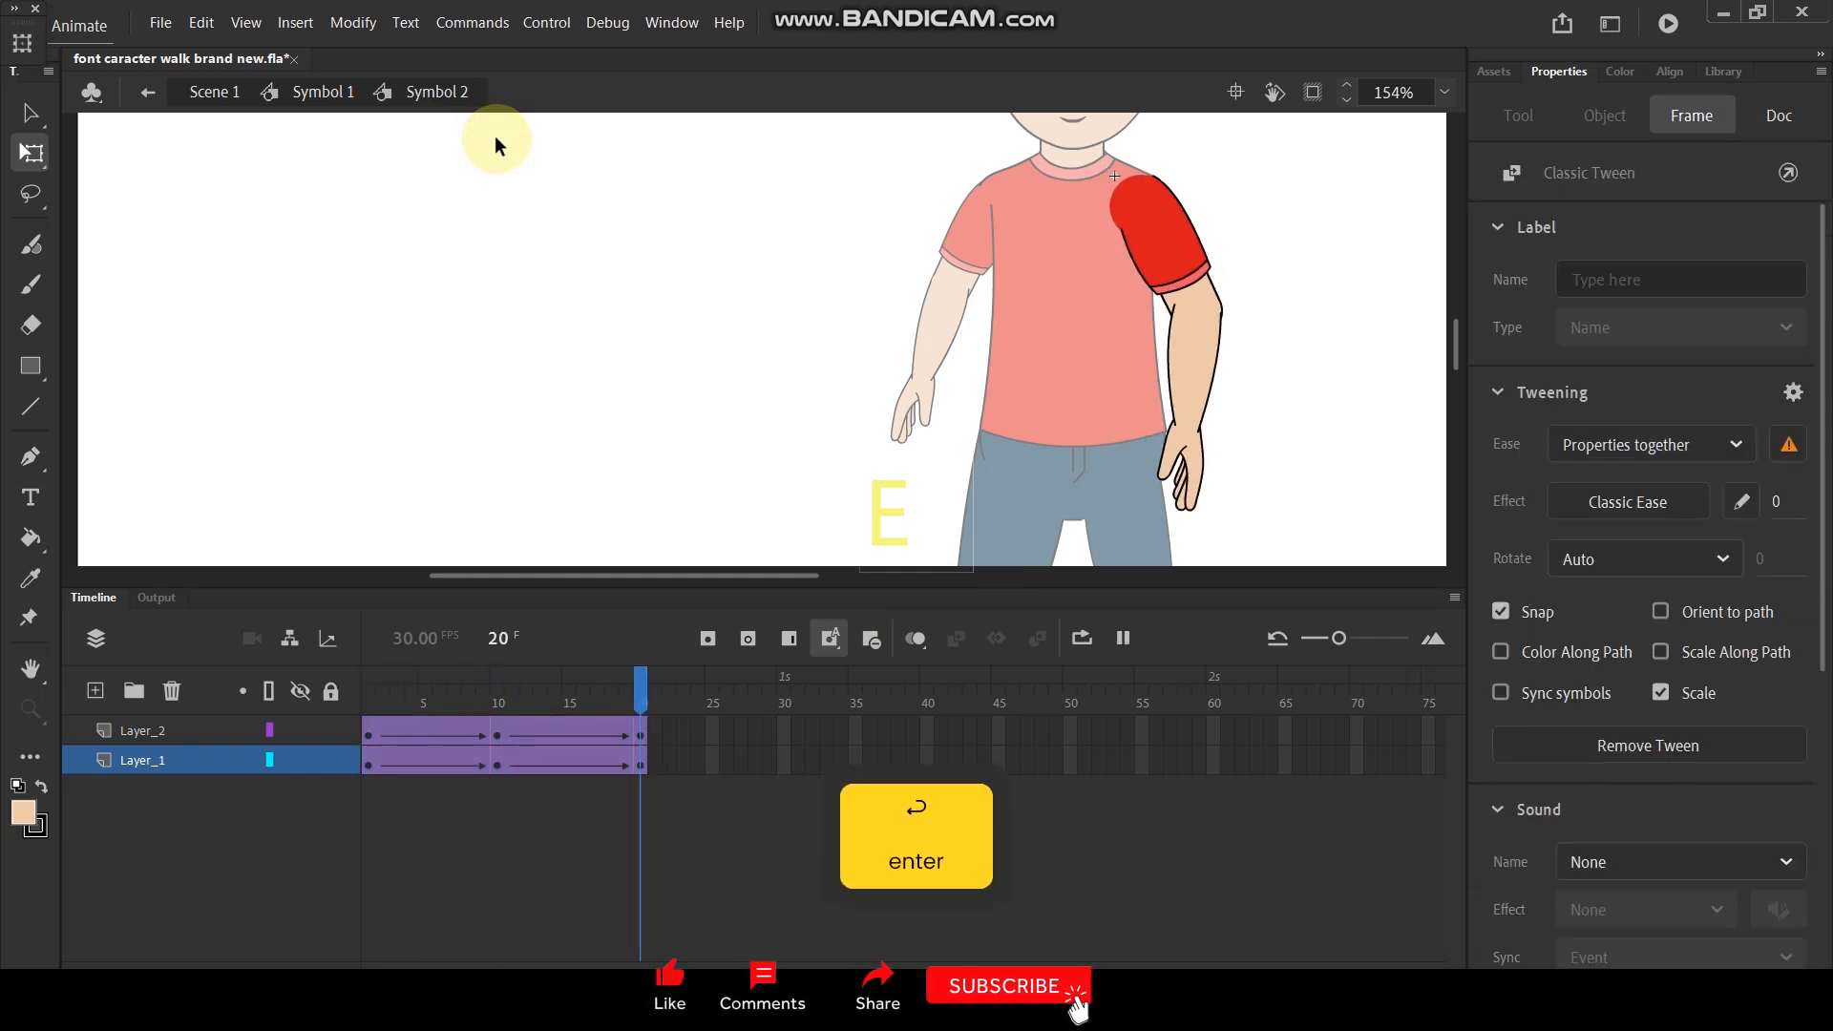
double_click(660, 290)
scroll(1072, 162, down, 4)
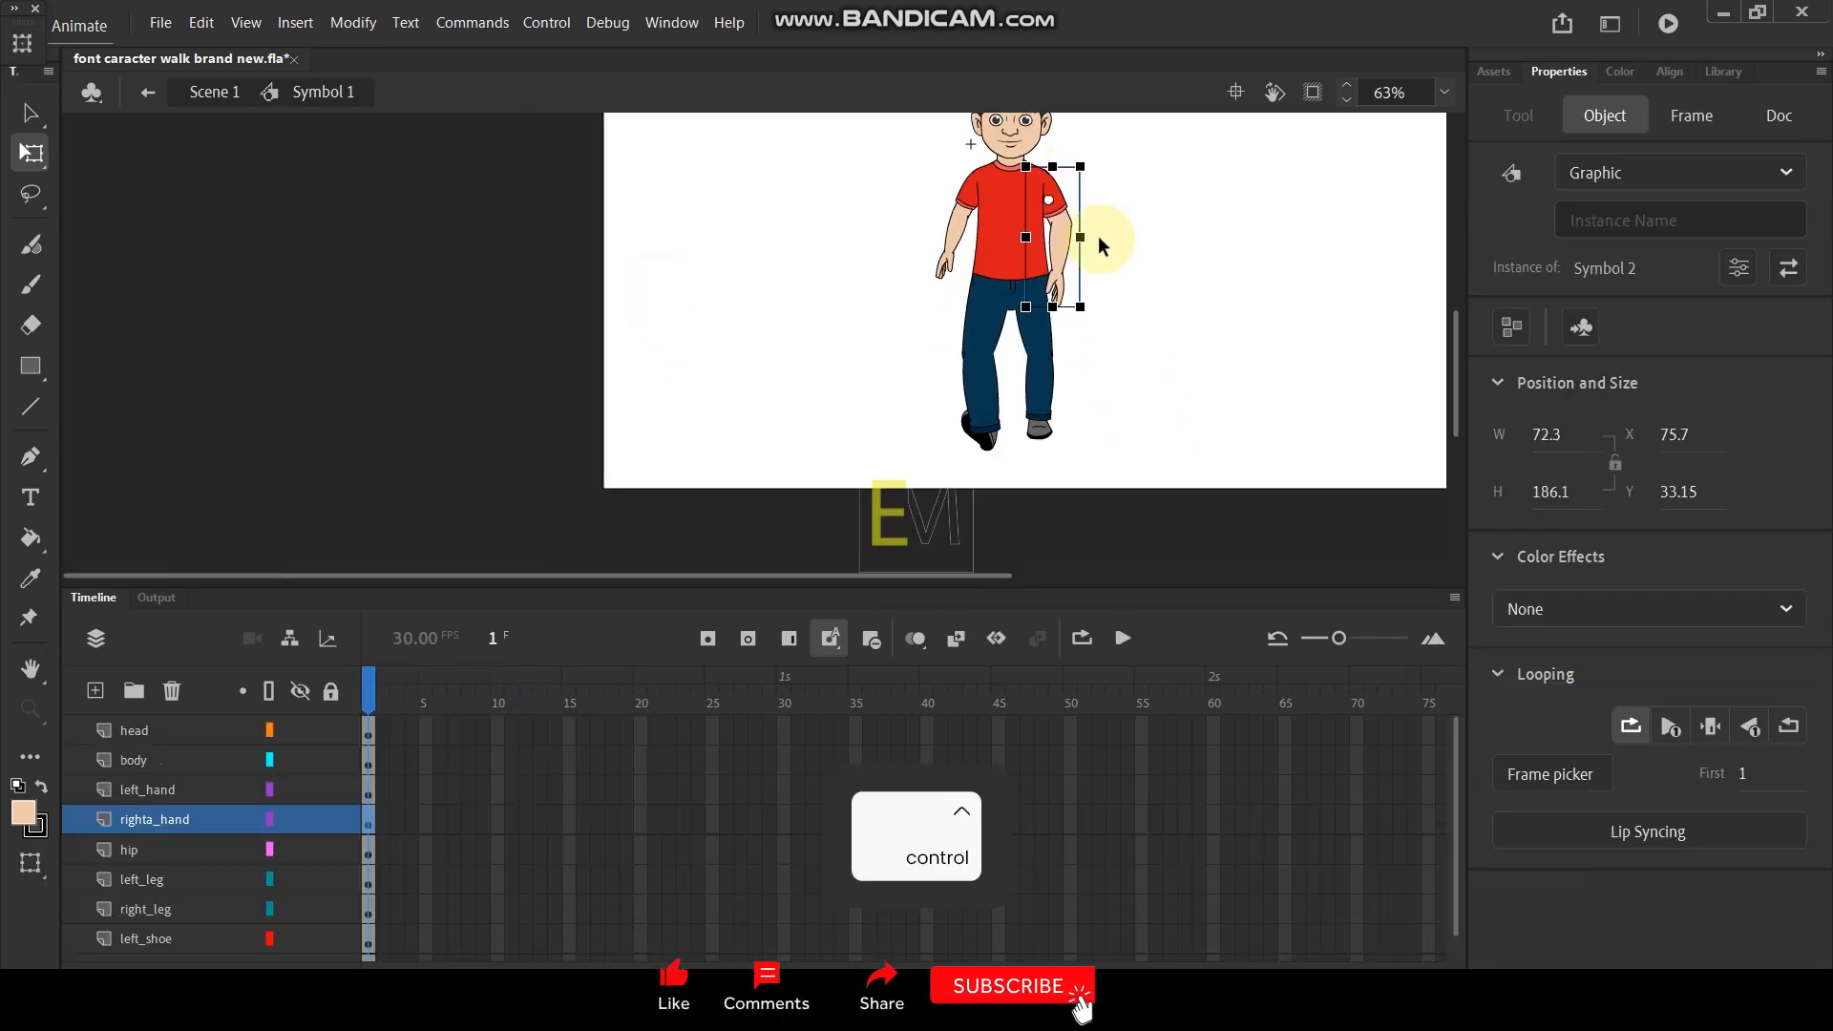
scroll(1032, 194, up, 1)
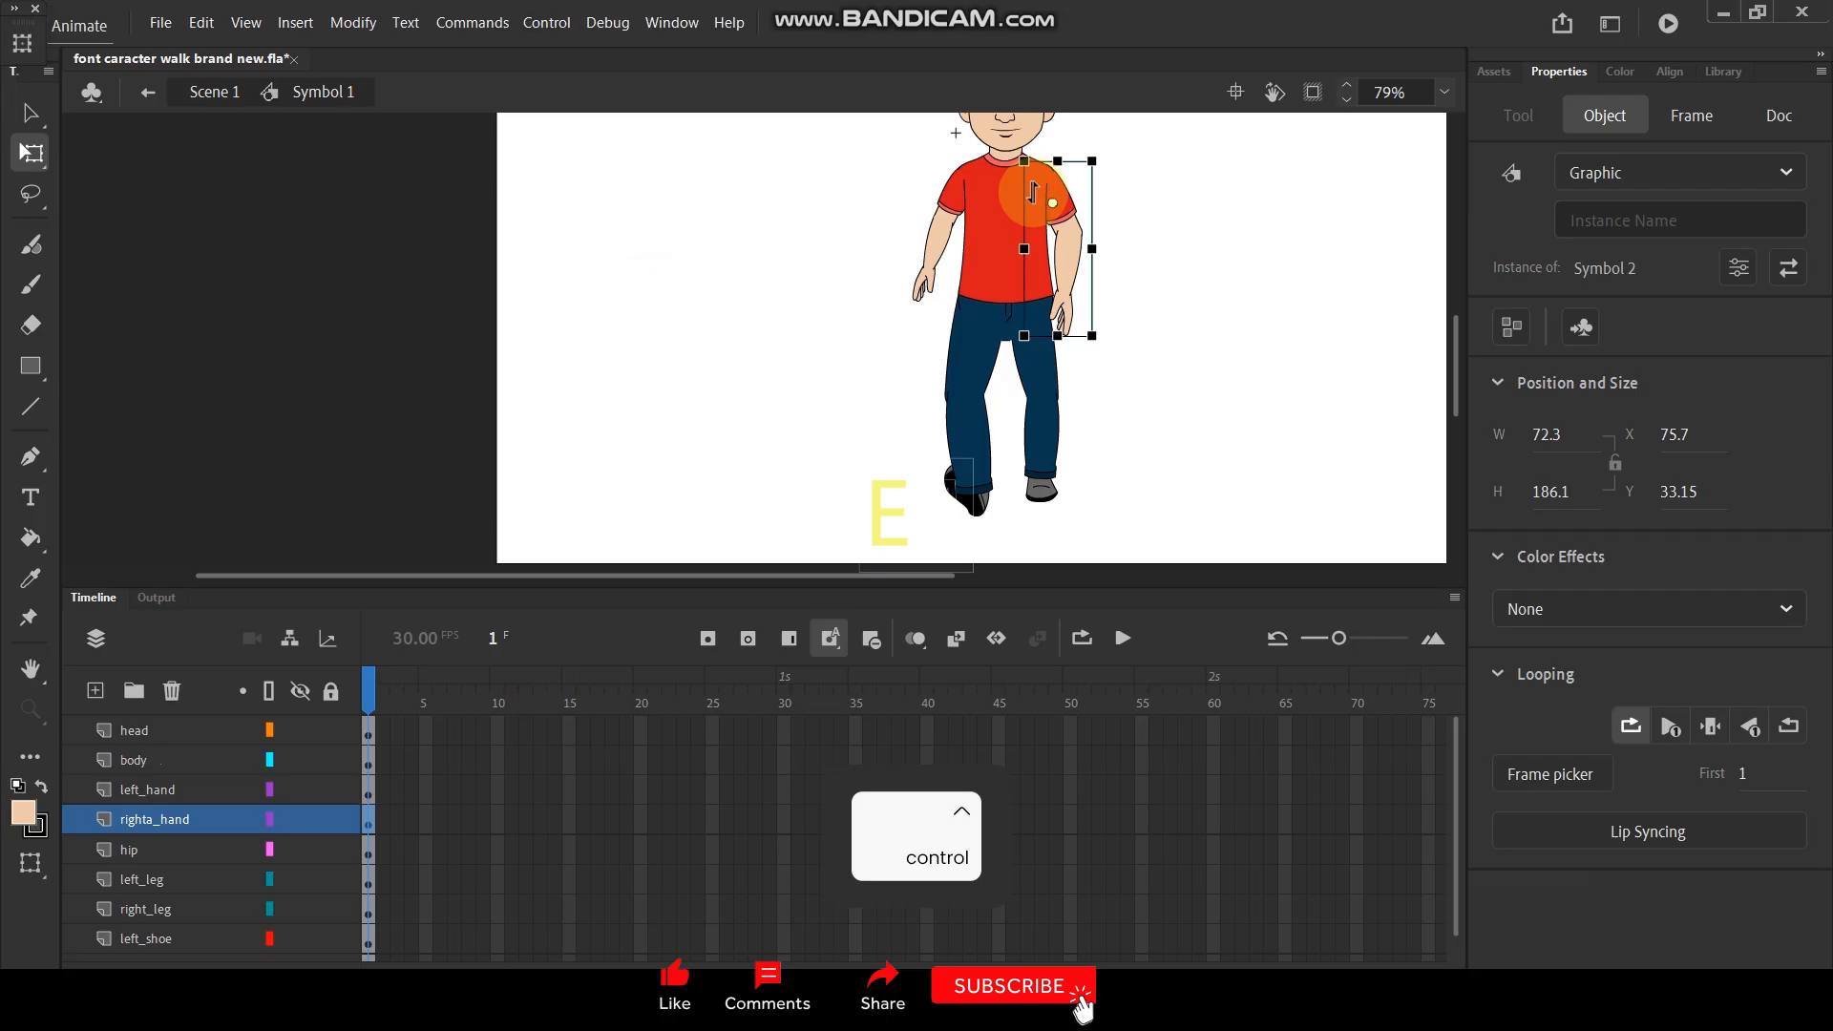
- Try stacking the left_shoe layer above the left_leg layer and return it to below left_leg
ctrl+click(967, 512)
scroll(971, 513, up, 3)
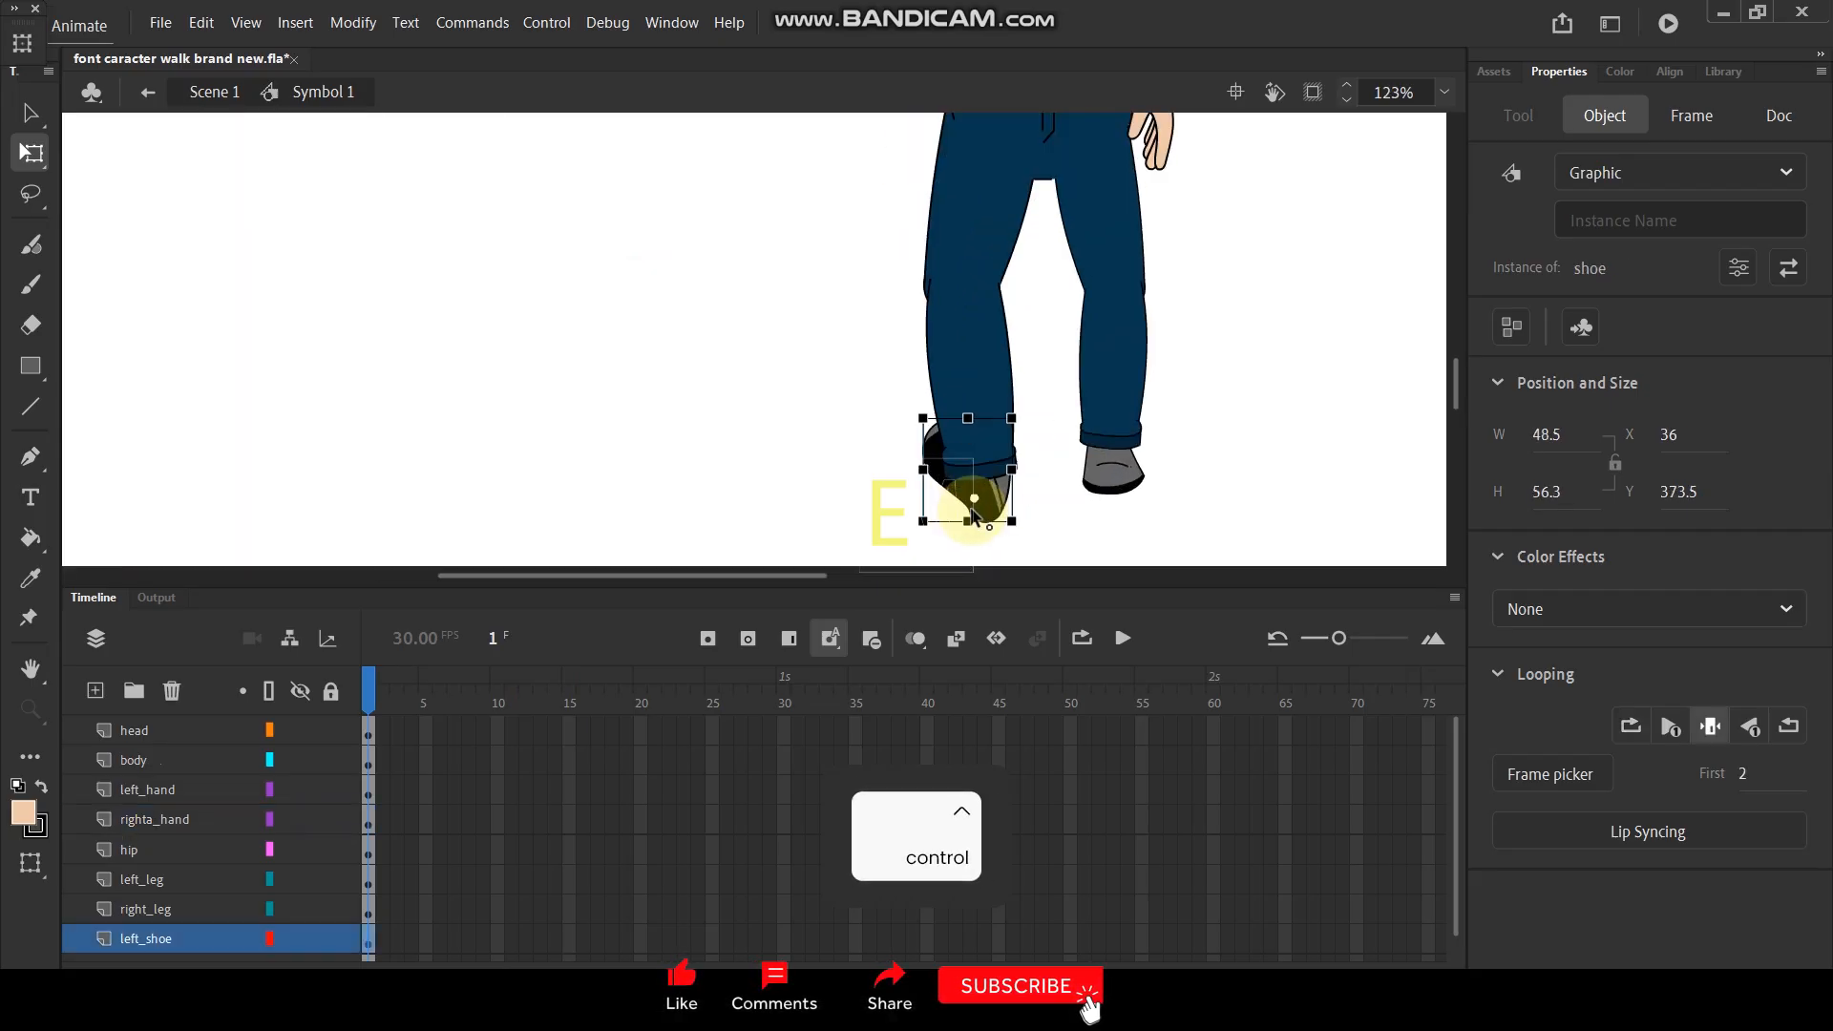
mouse_move(188, 937)
mouse_down()
mouse_move(204, 827)
mouse_move(179, 903)
mouse_move(186, 859)
mouse_up()
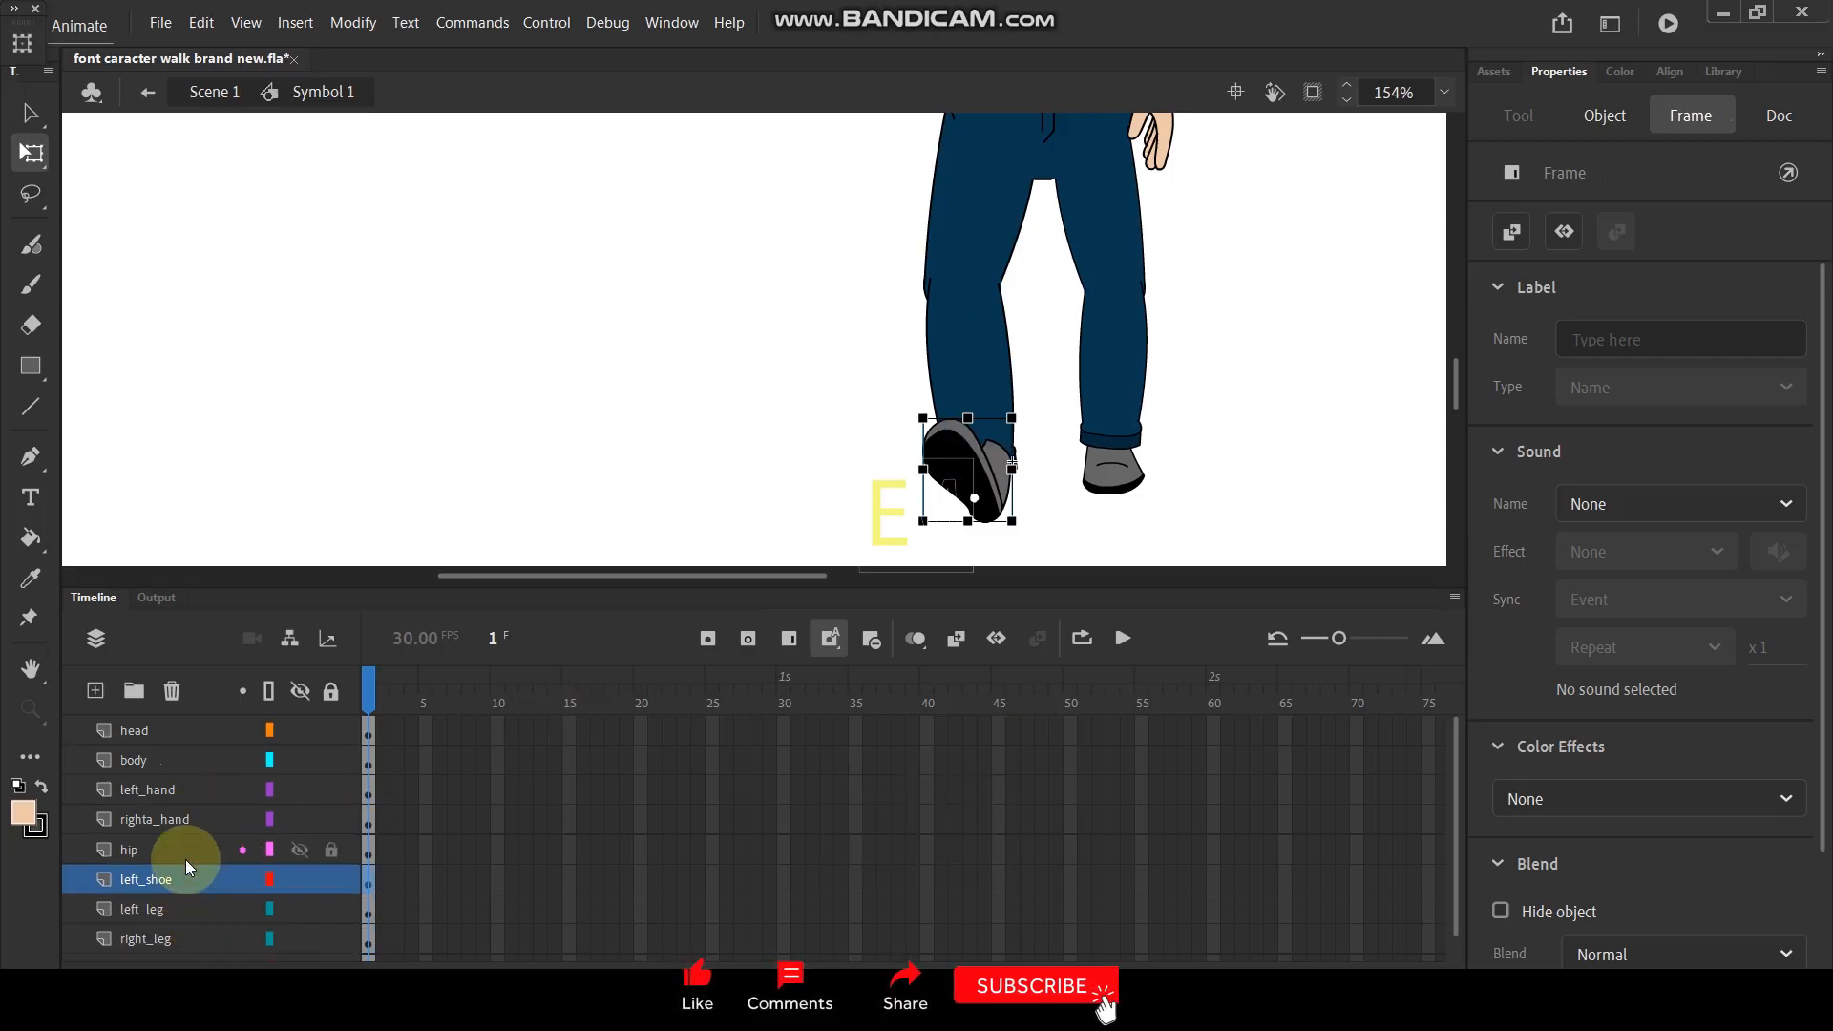
scroll(969, 468, up, 2)
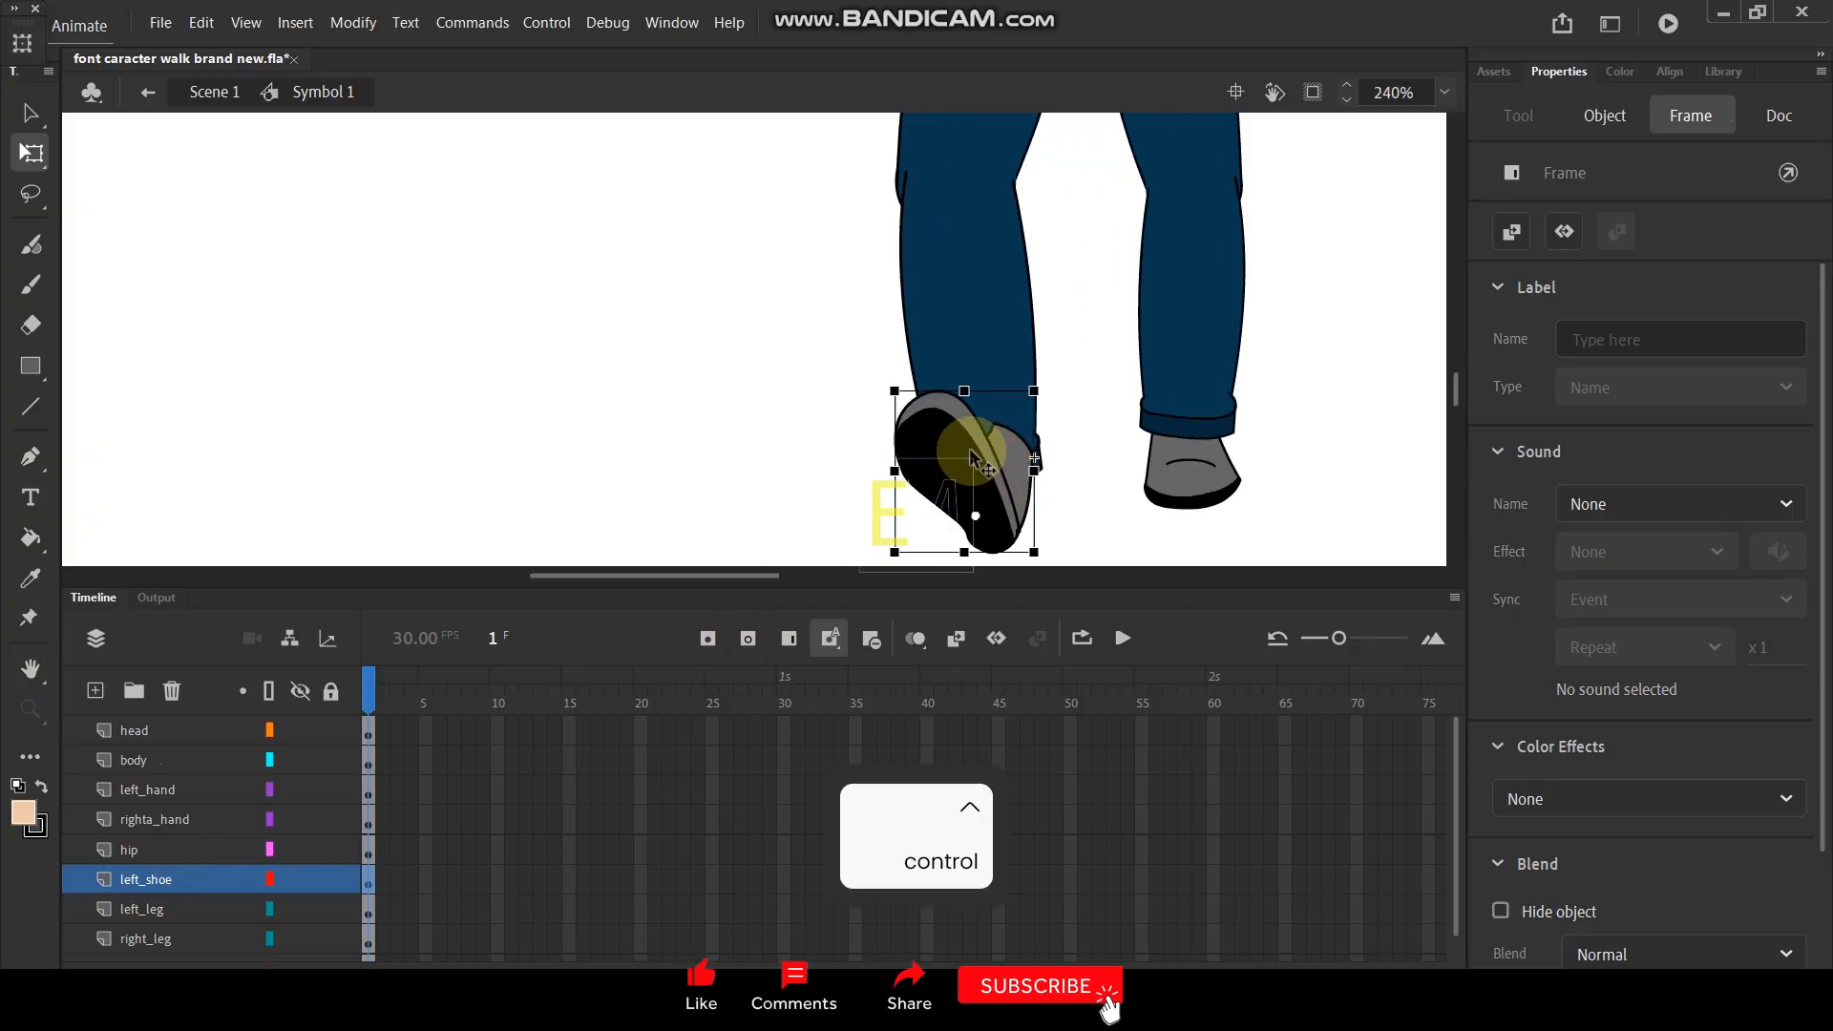
drag(191, 879, 188, 928)
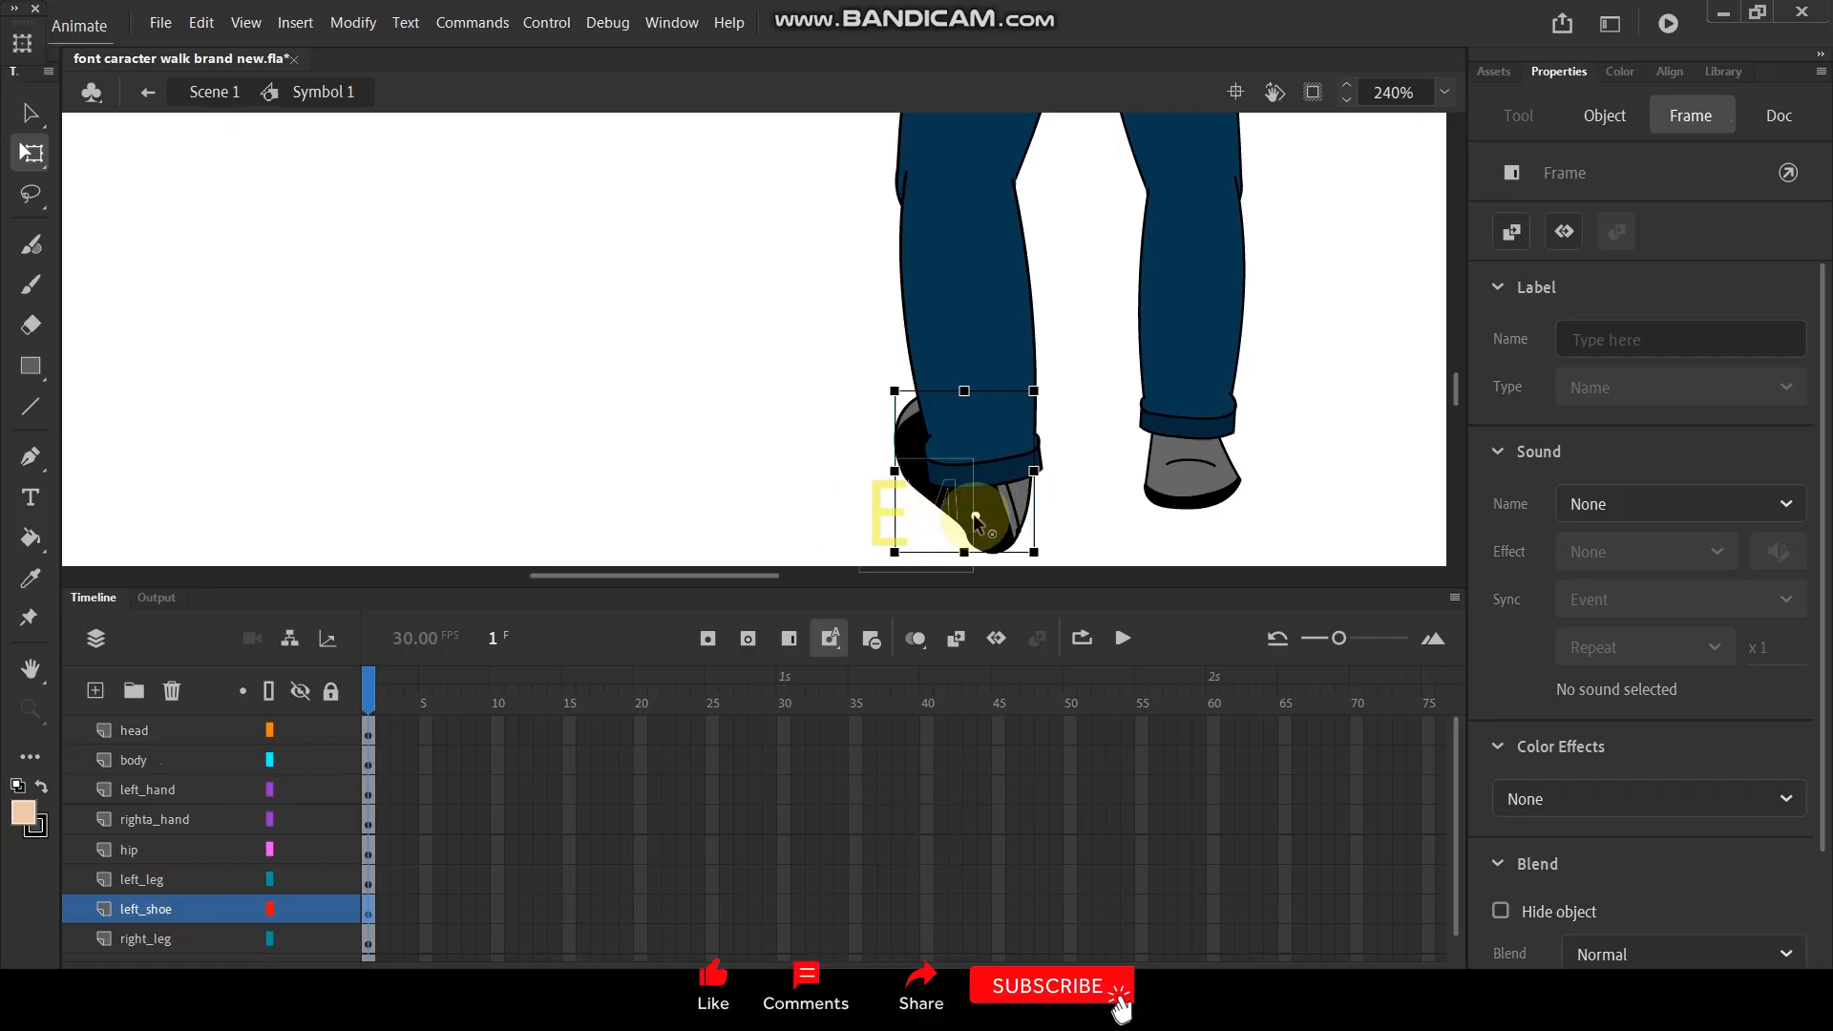
scroll(1050, 497, up, 3)
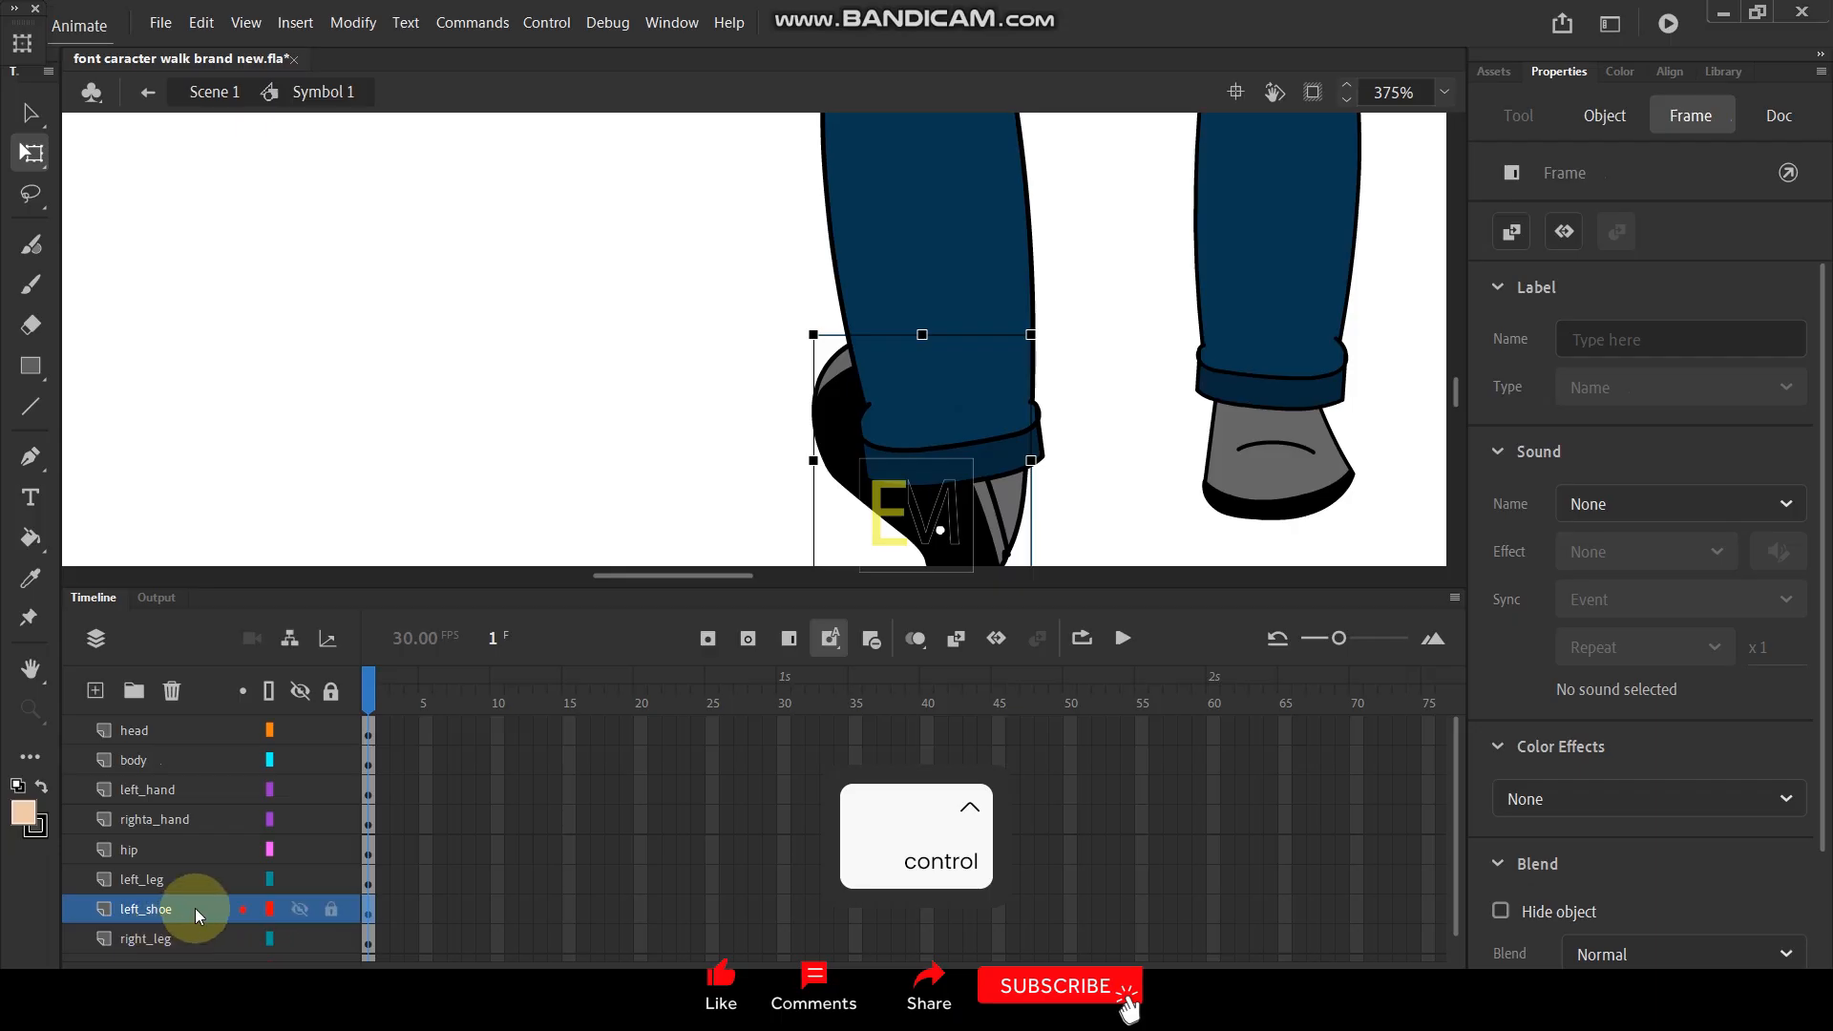
drag(199, 868, 207, 914)
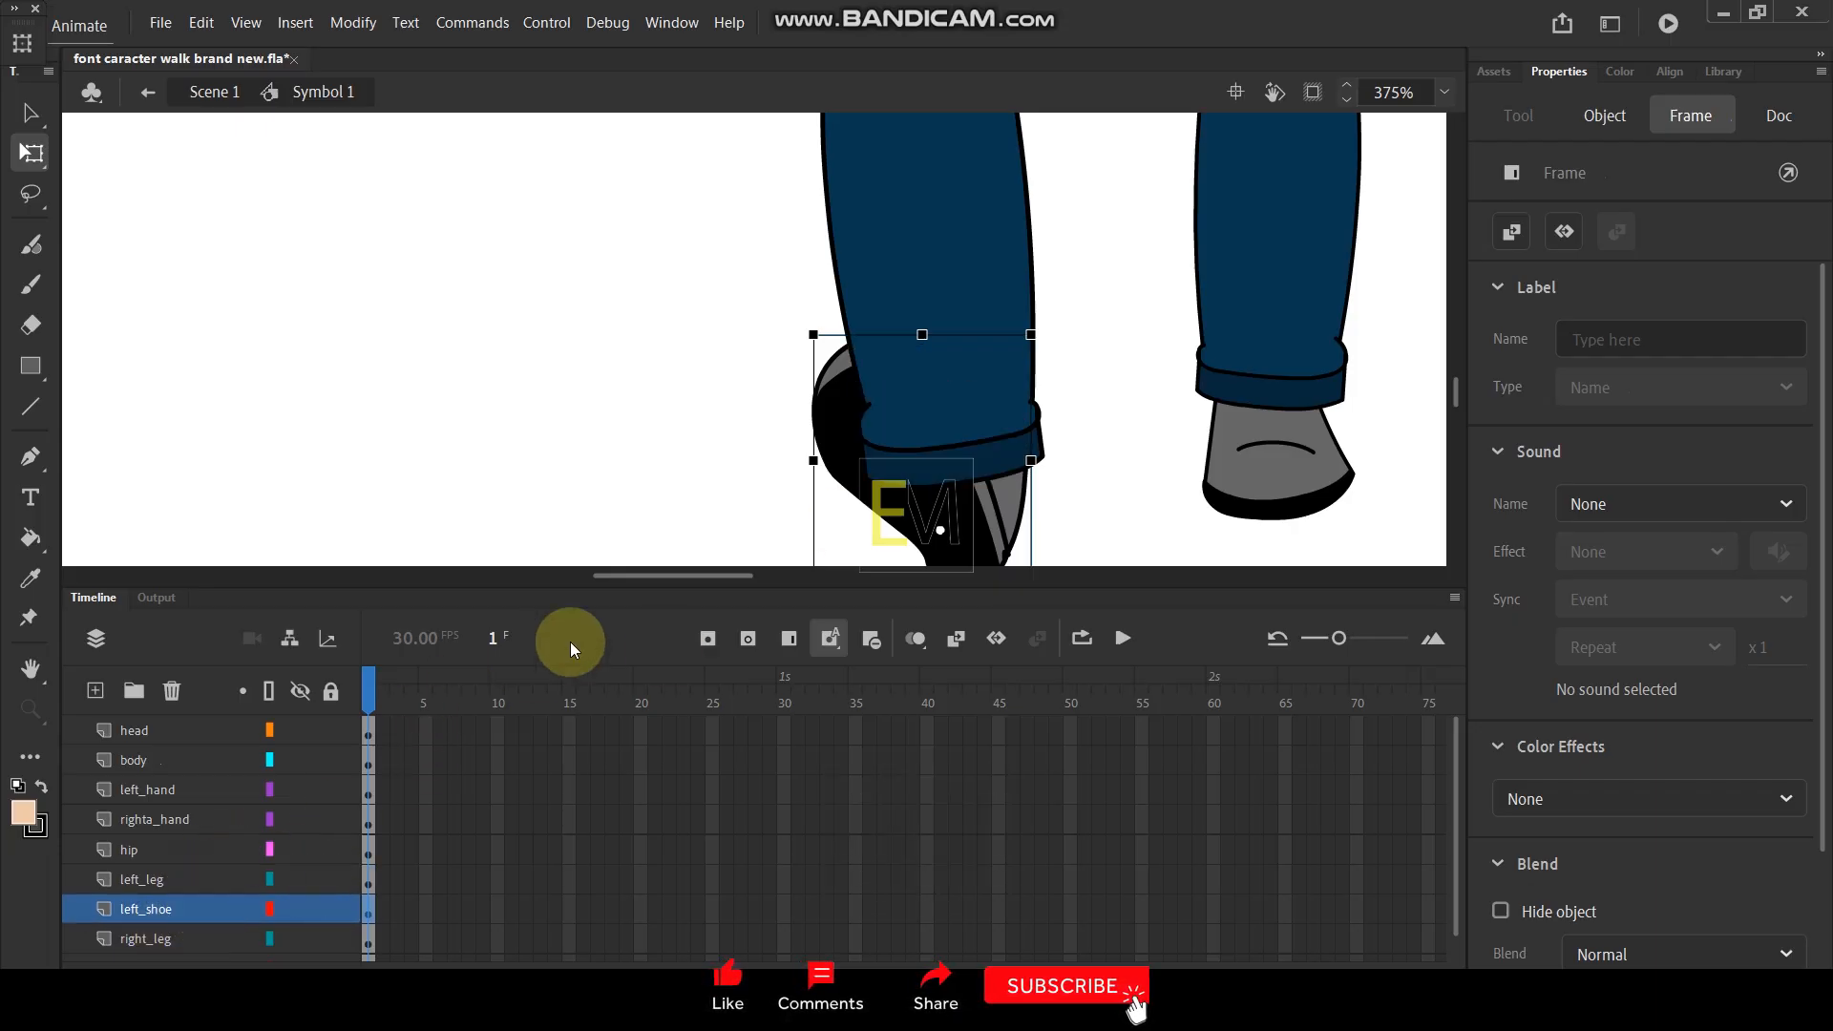
- Open the left shoe's symbol, copy its black sole together with the grey rim, and return to Symbol 1
double_click(959, 500)
click(941, 518)
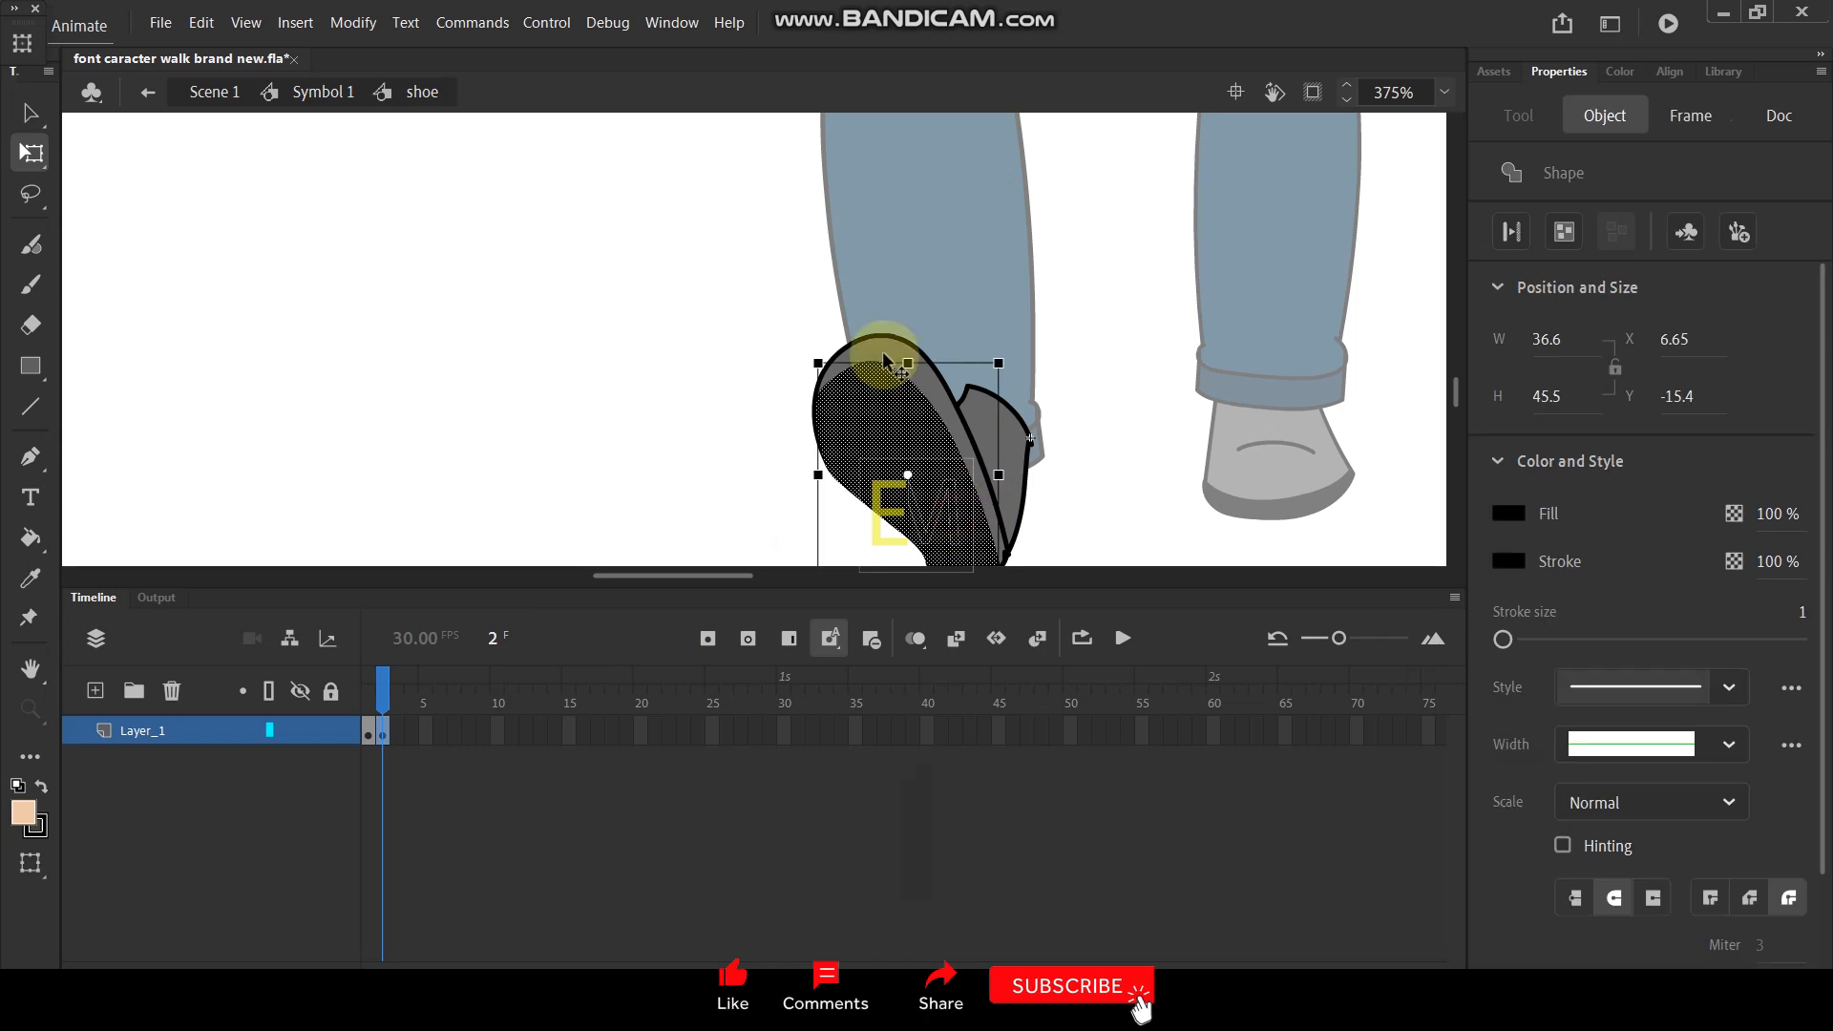
shift+click(883, 350)
key(ctrl+c)
double_click(623, 355)
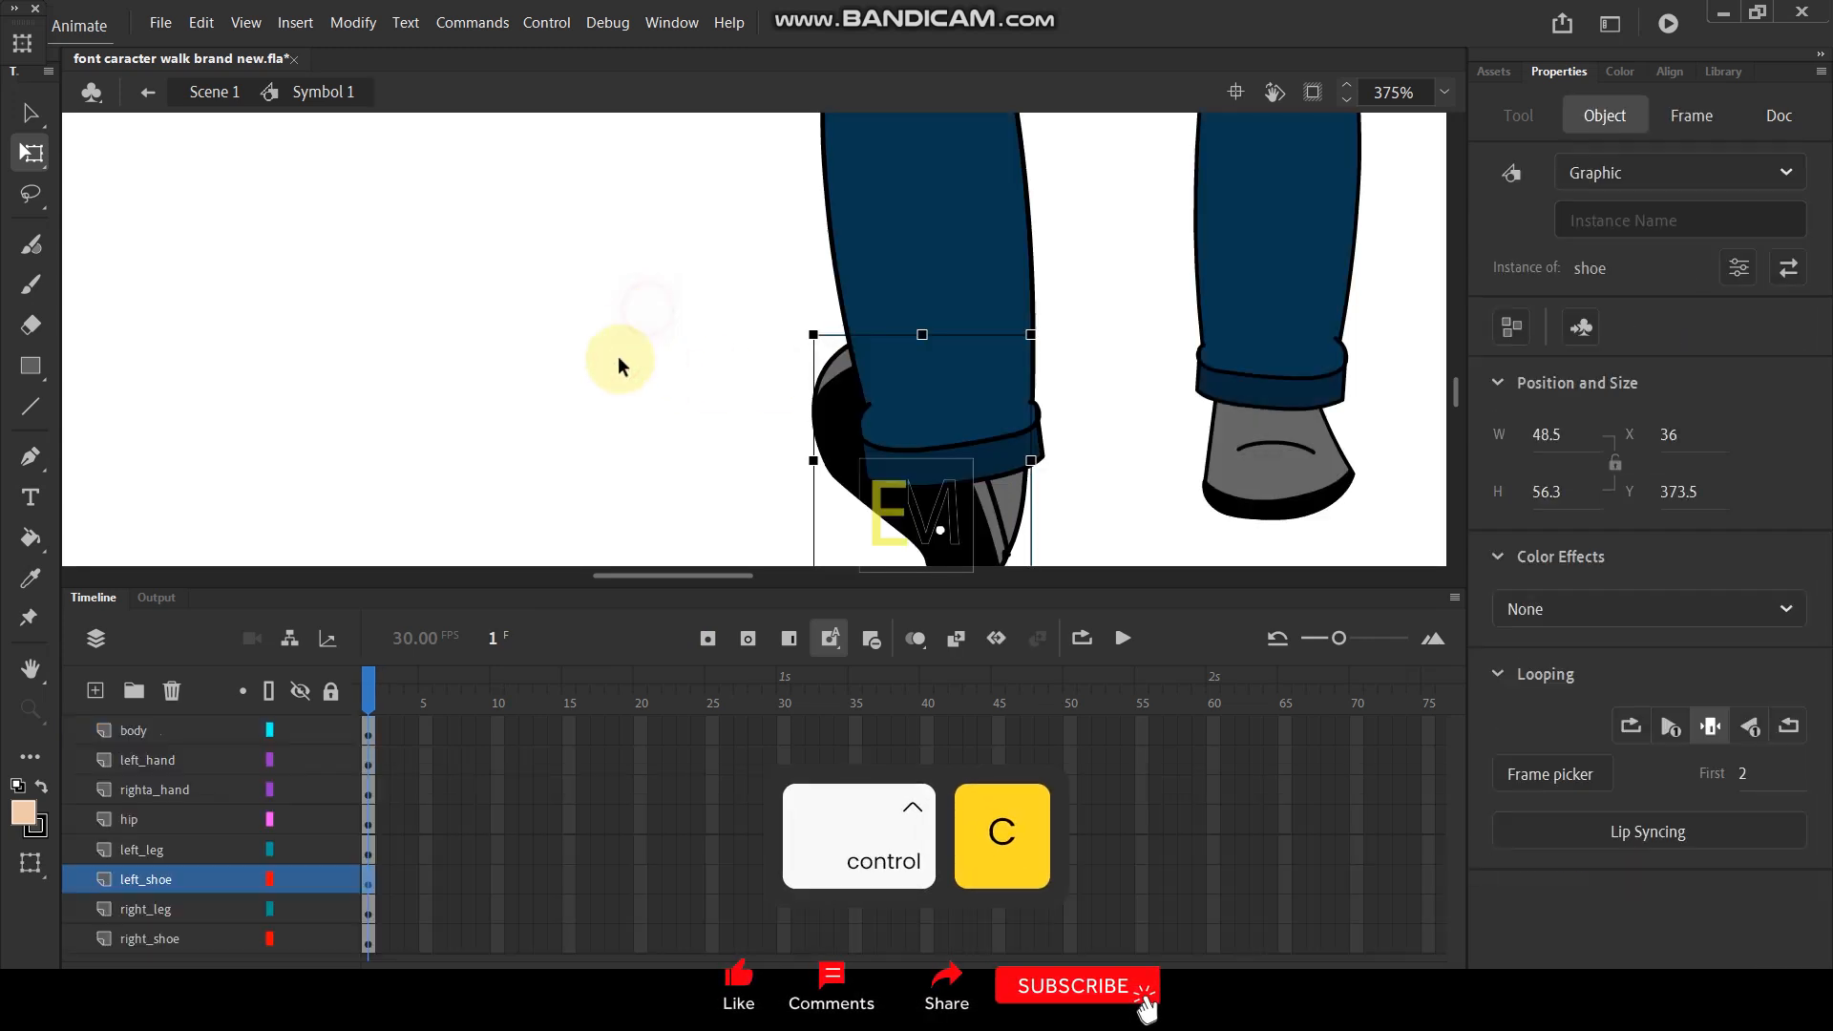
- Add a new layer above left_shoe and paste the copied sole artwork in place on it
click(96, 691)
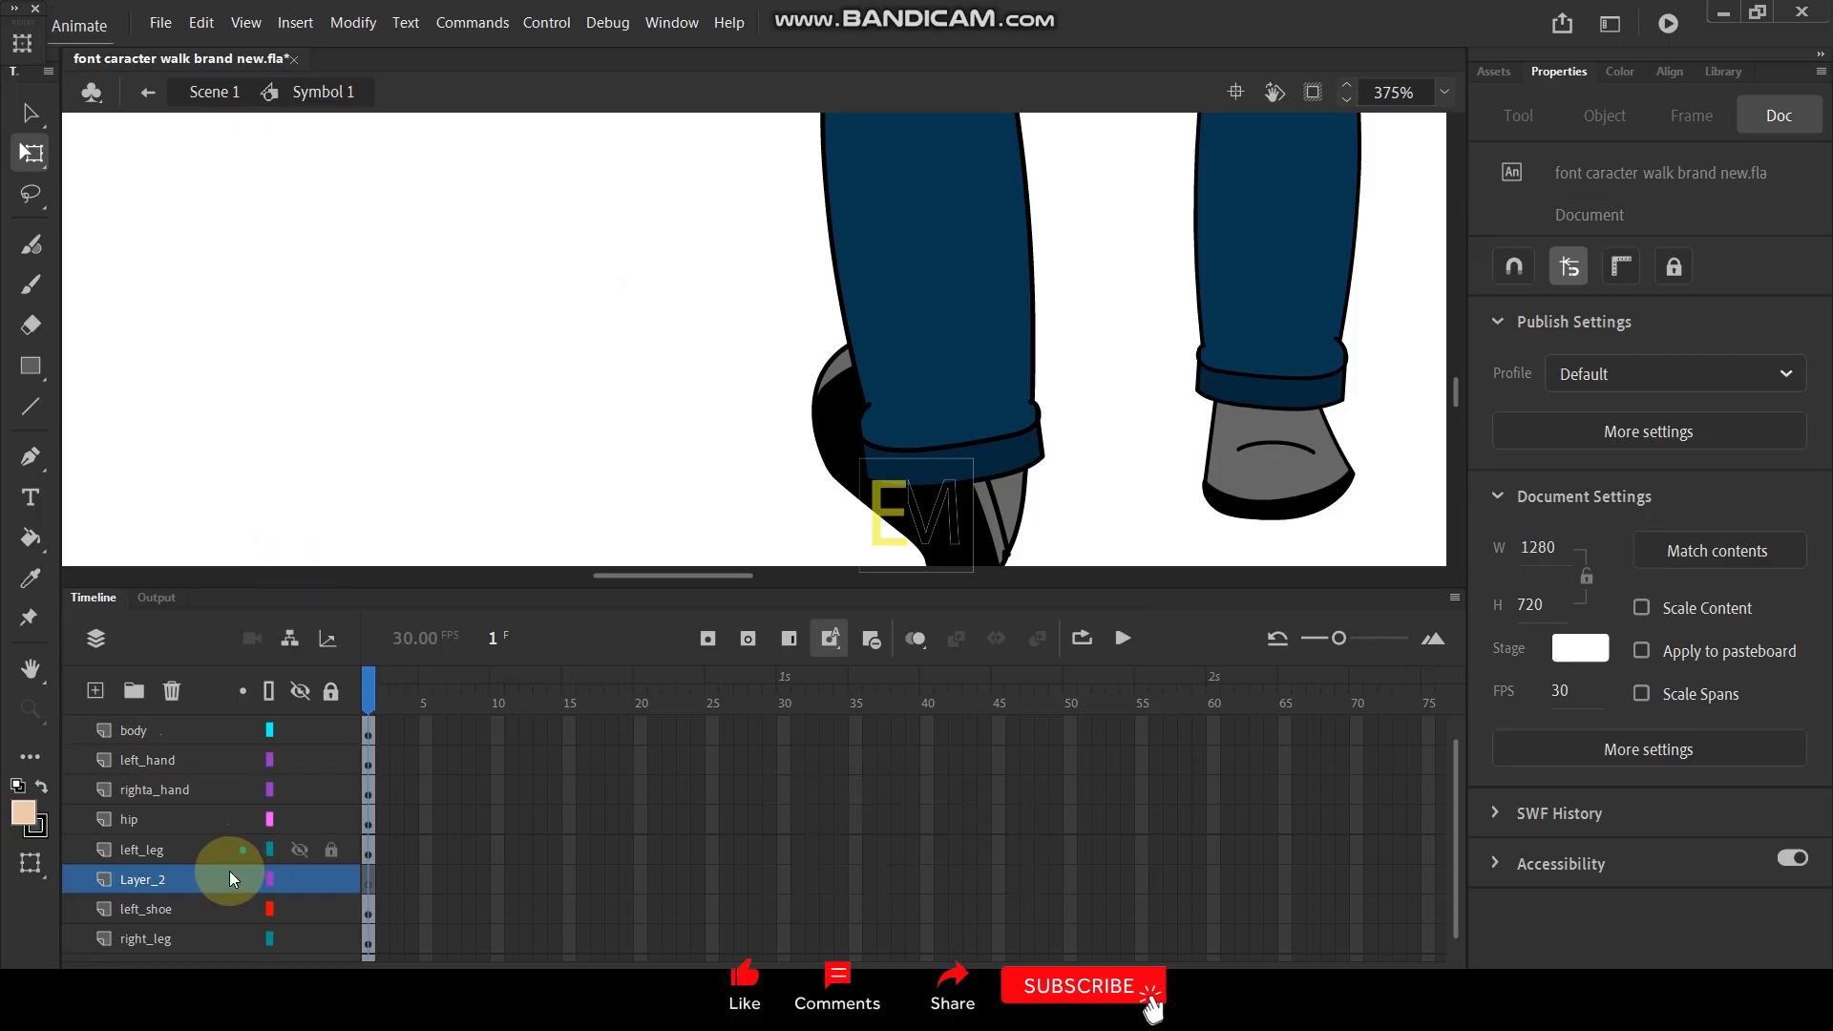
click(206, 880)
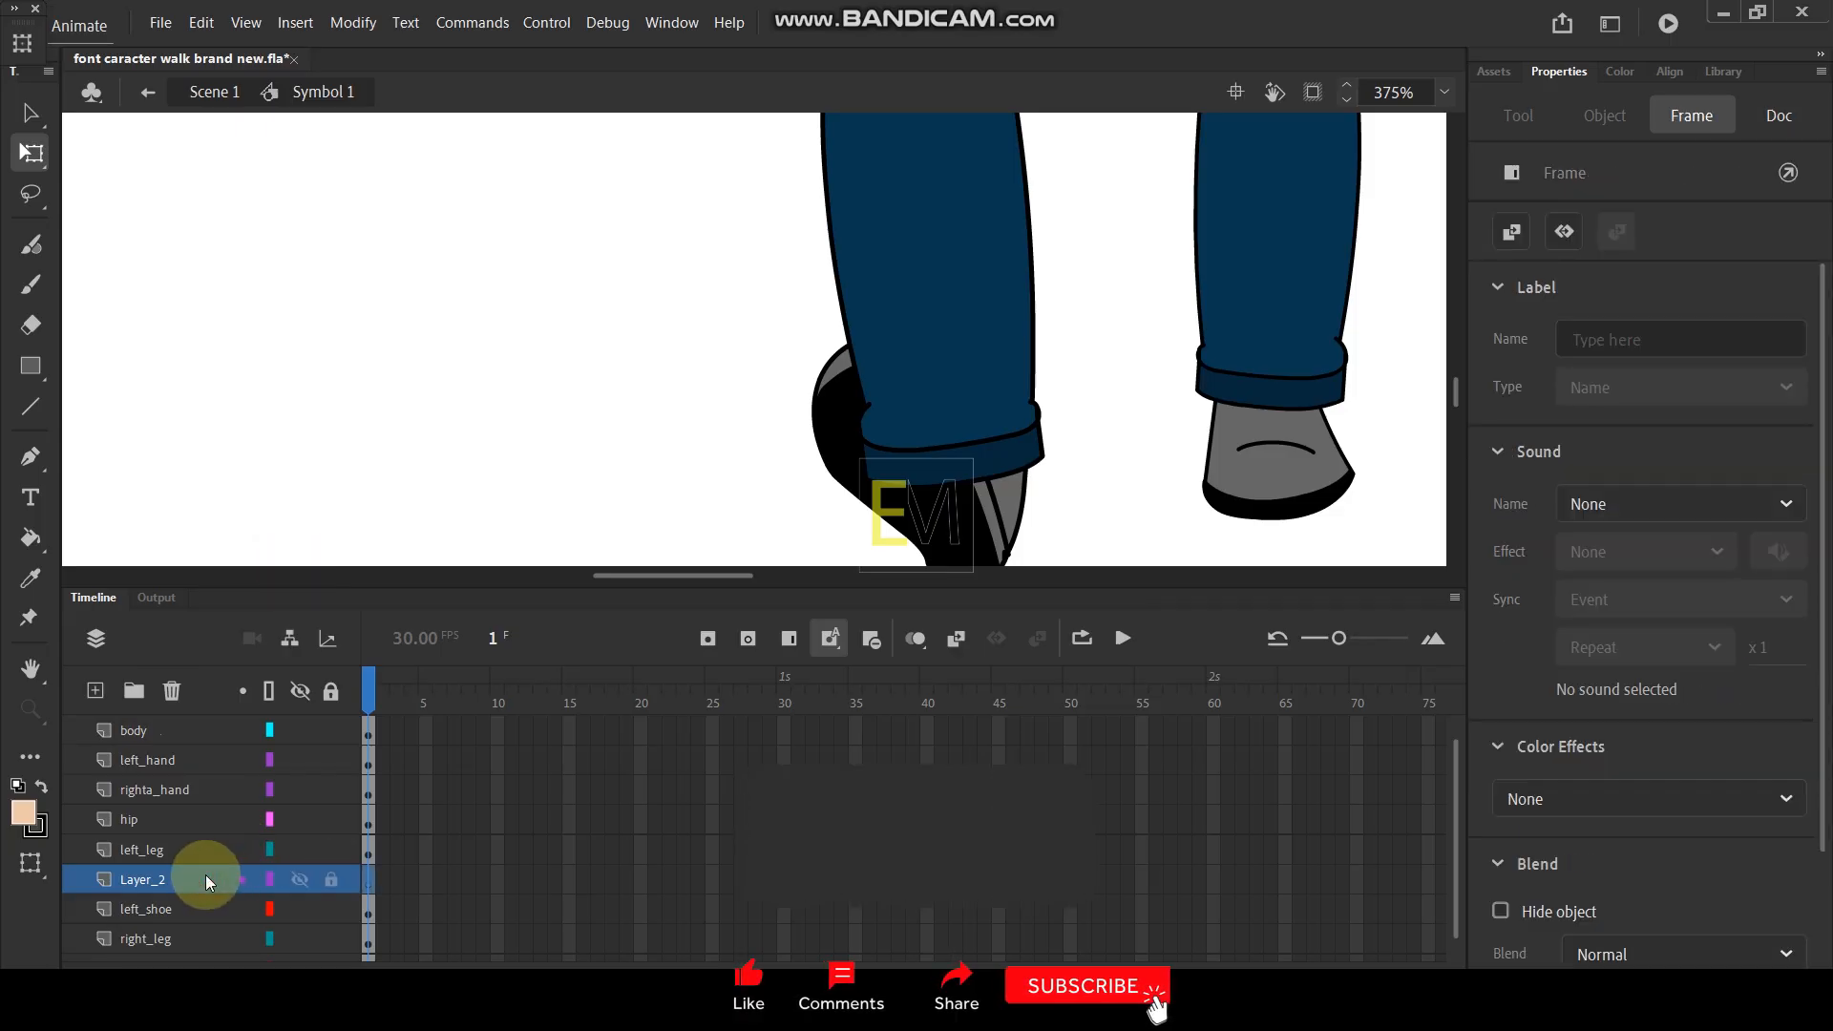
key(ctrl+shift+v)
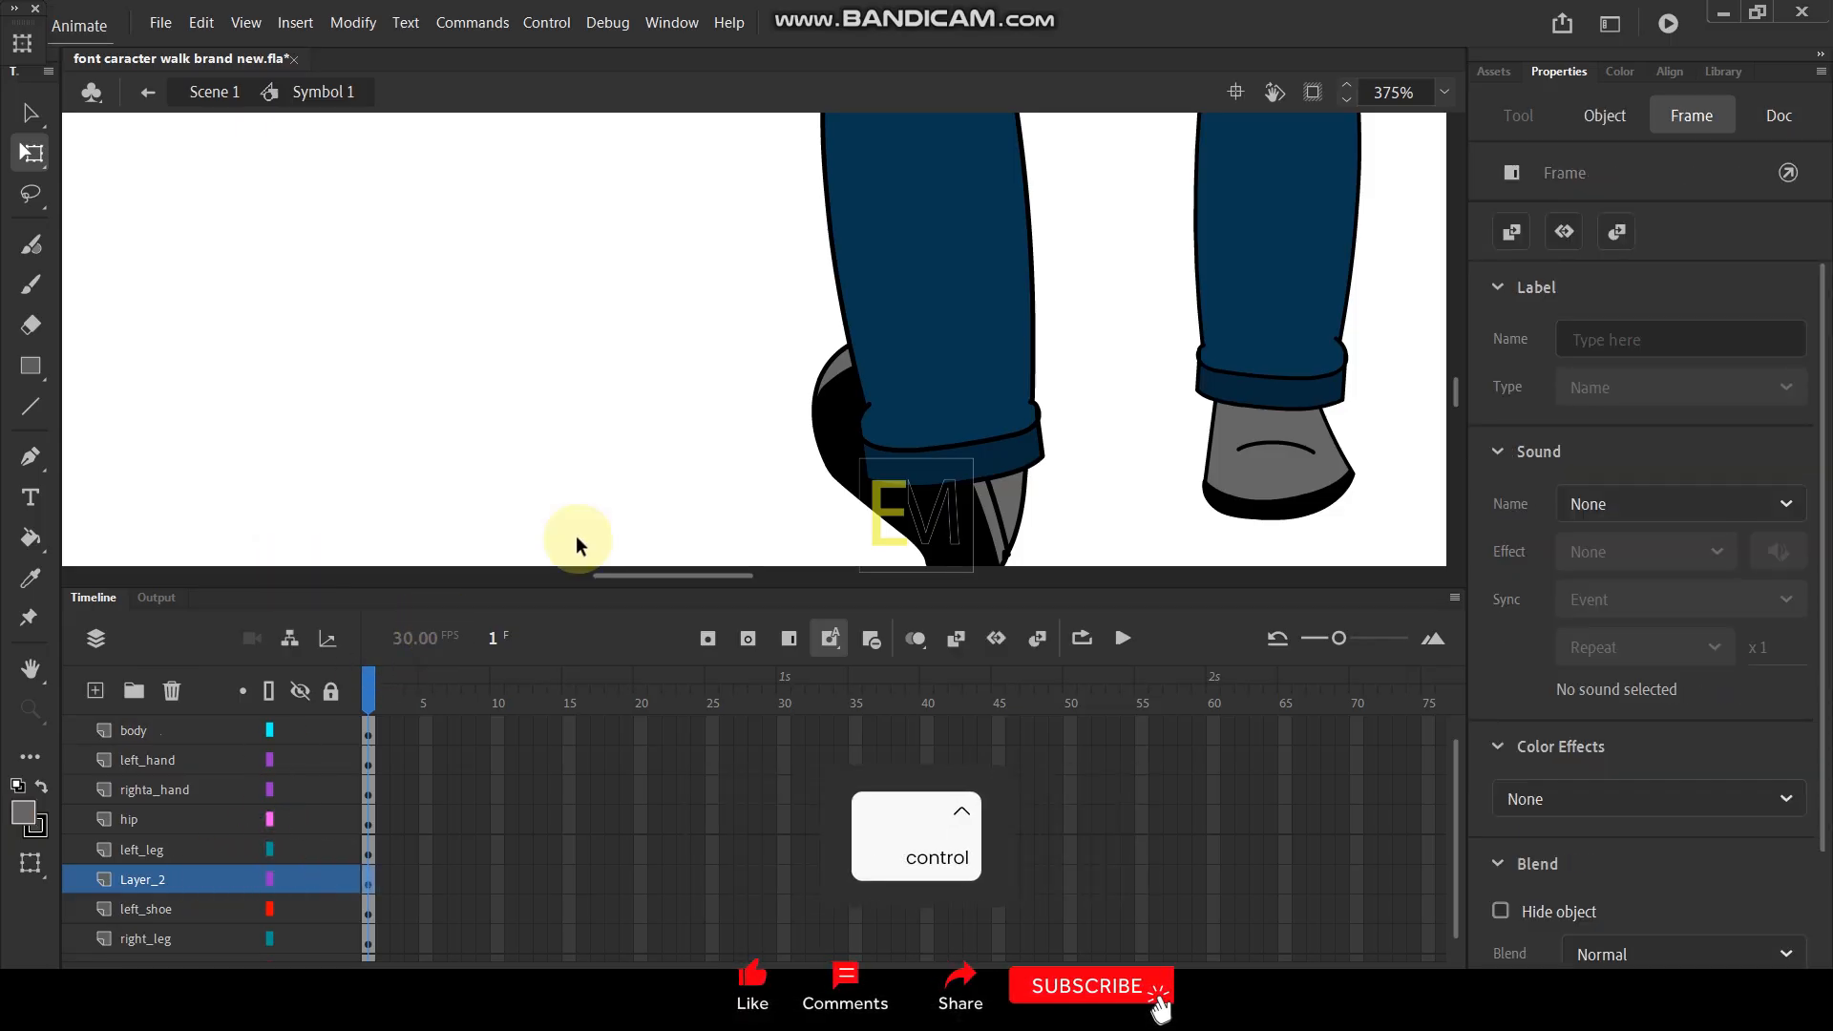
- Move the pasted sole artwork down to the empty area beside the left shoe
scroll(577, 539, down, 11)
scroll(790, 260, up, 3)
drag(712, 175, 823, 363)
scroll(812, 298, up, 3)
drag(791, 262, 627, 484)
drag(798, 442, 828, 192)
scroll(813, 236, down, 3)
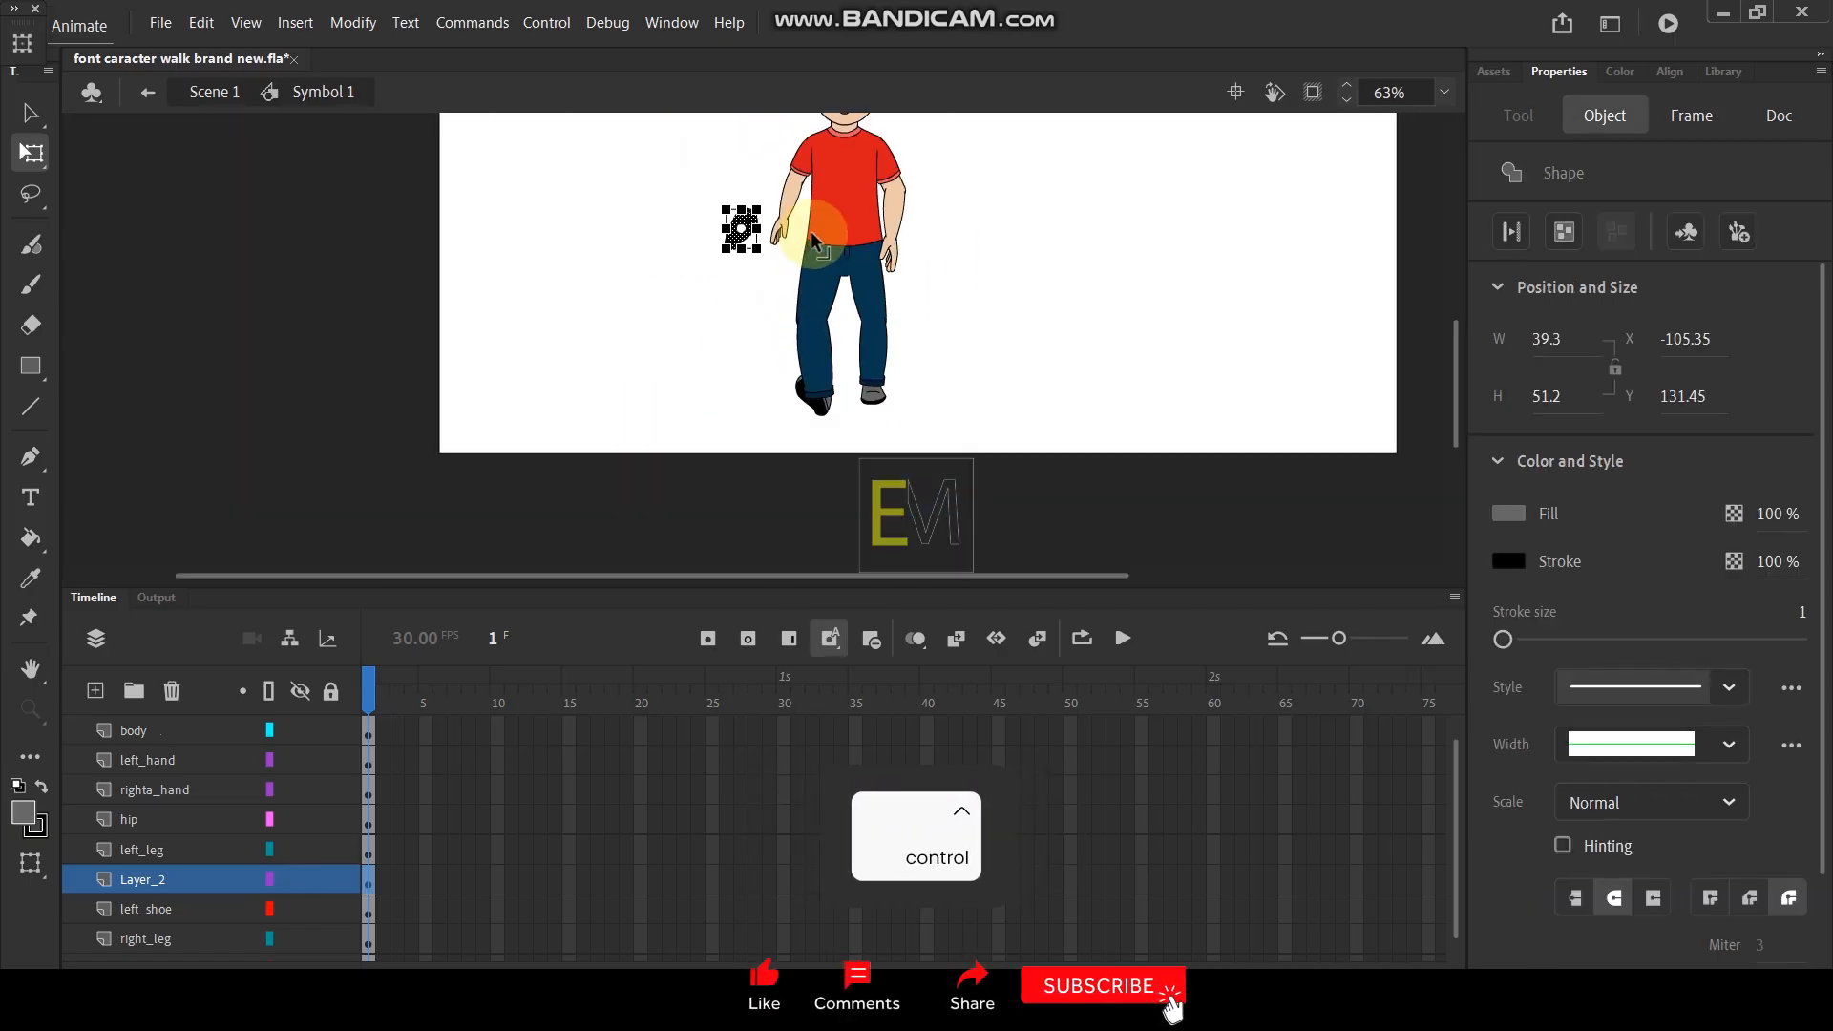
scroll(813, 238, up, 3)
drag(724, 227, 761, 517)
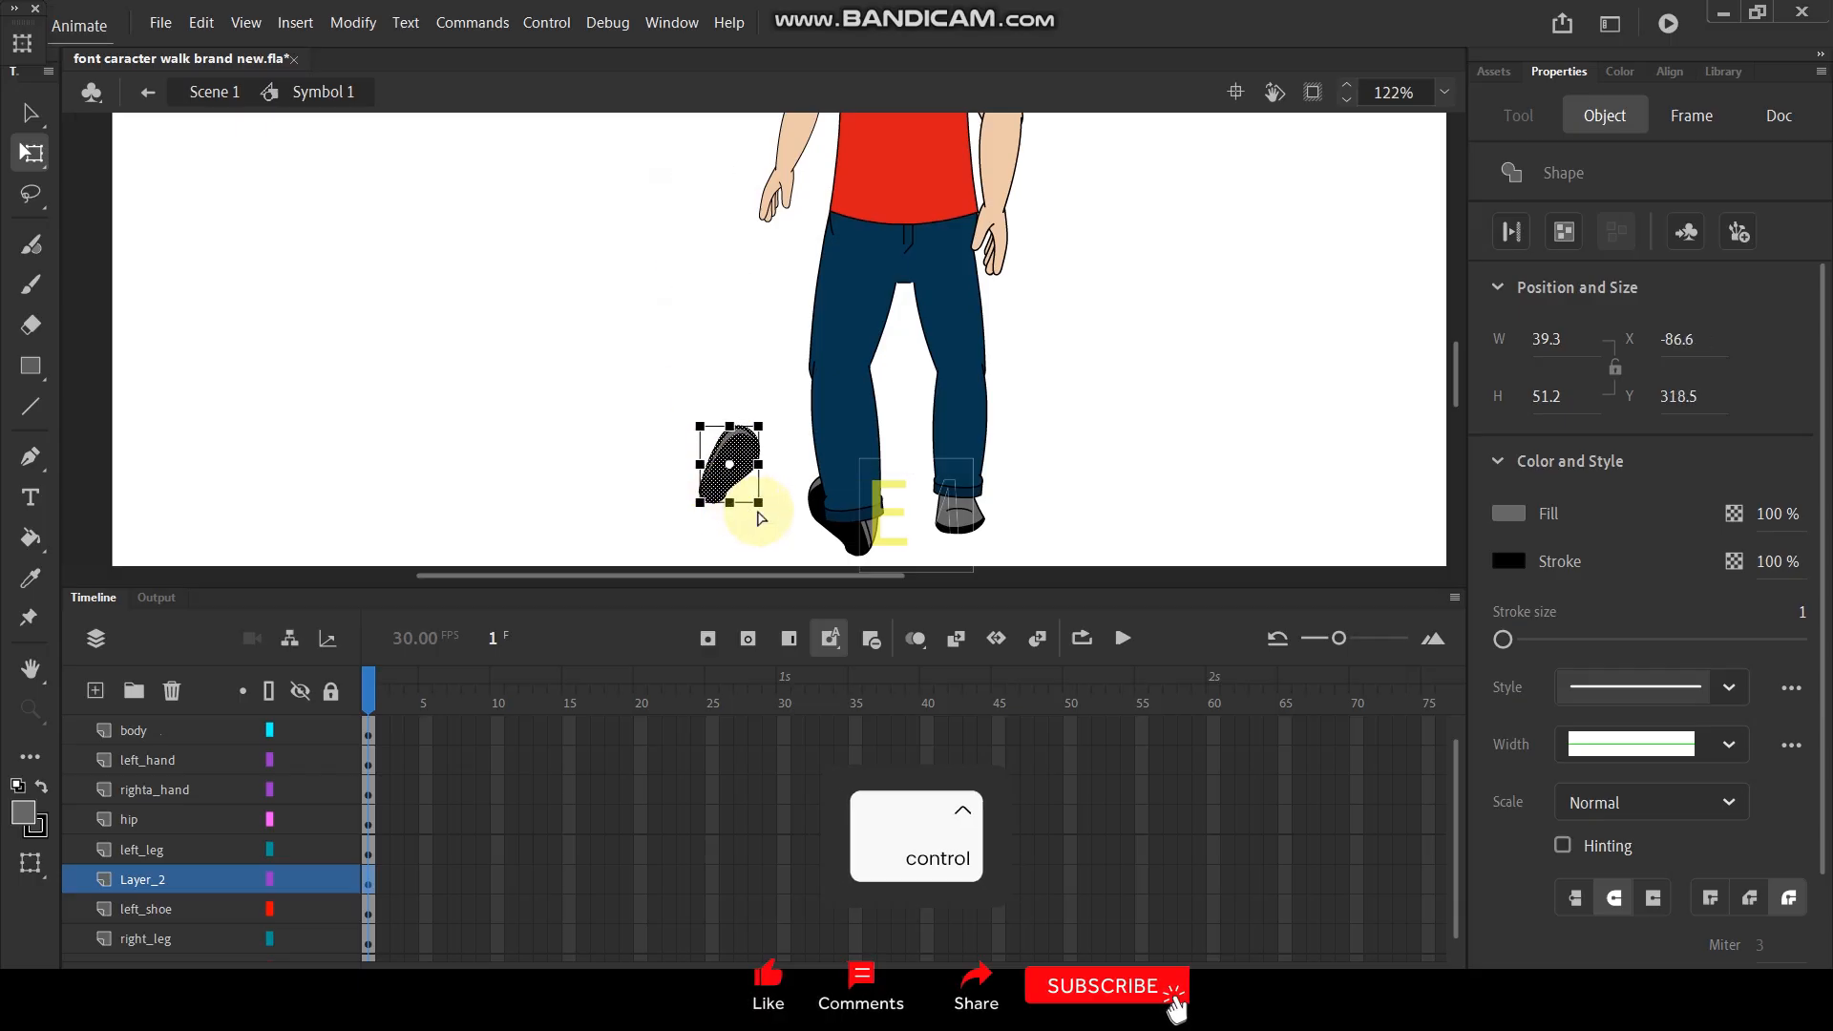
scroll(761, 517, up, 3)
- Flip the pasted sole horizontally and move it onto the left shoe
right_click(705, 446)
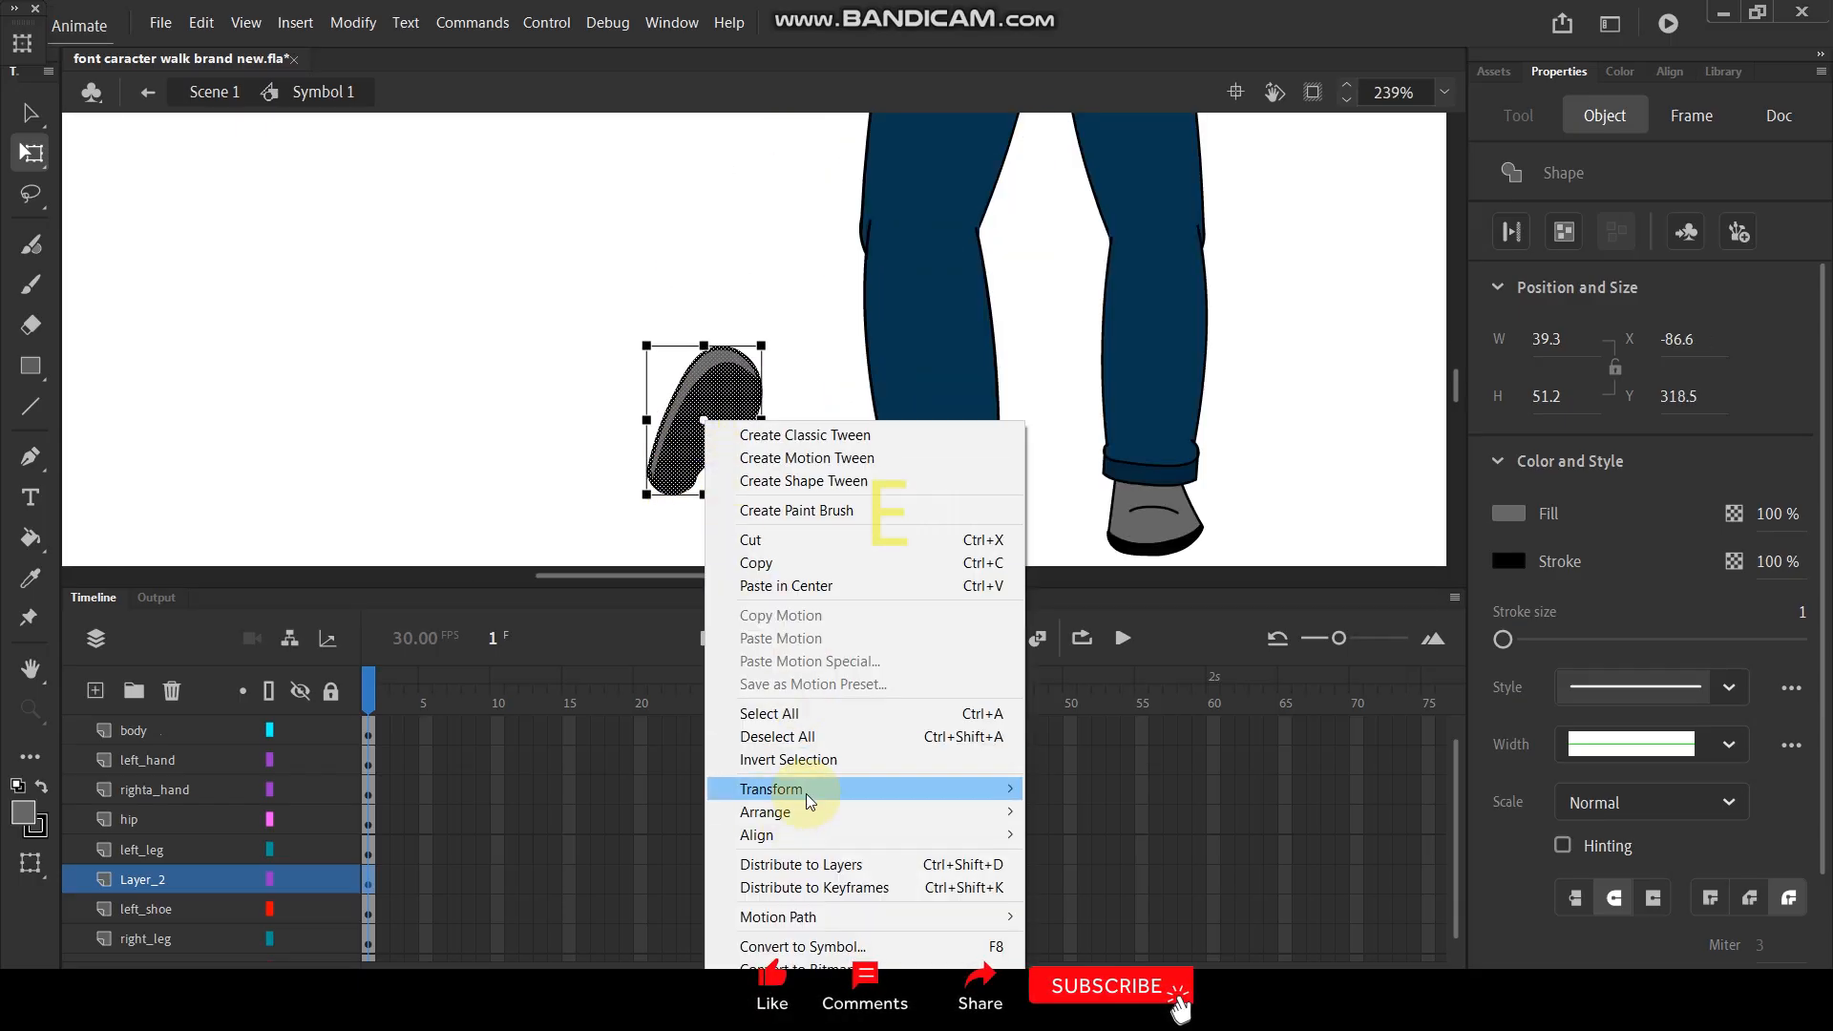
mouse_move(992, 789)
click(1157, 756)
drag(708, 462, 918, 557)
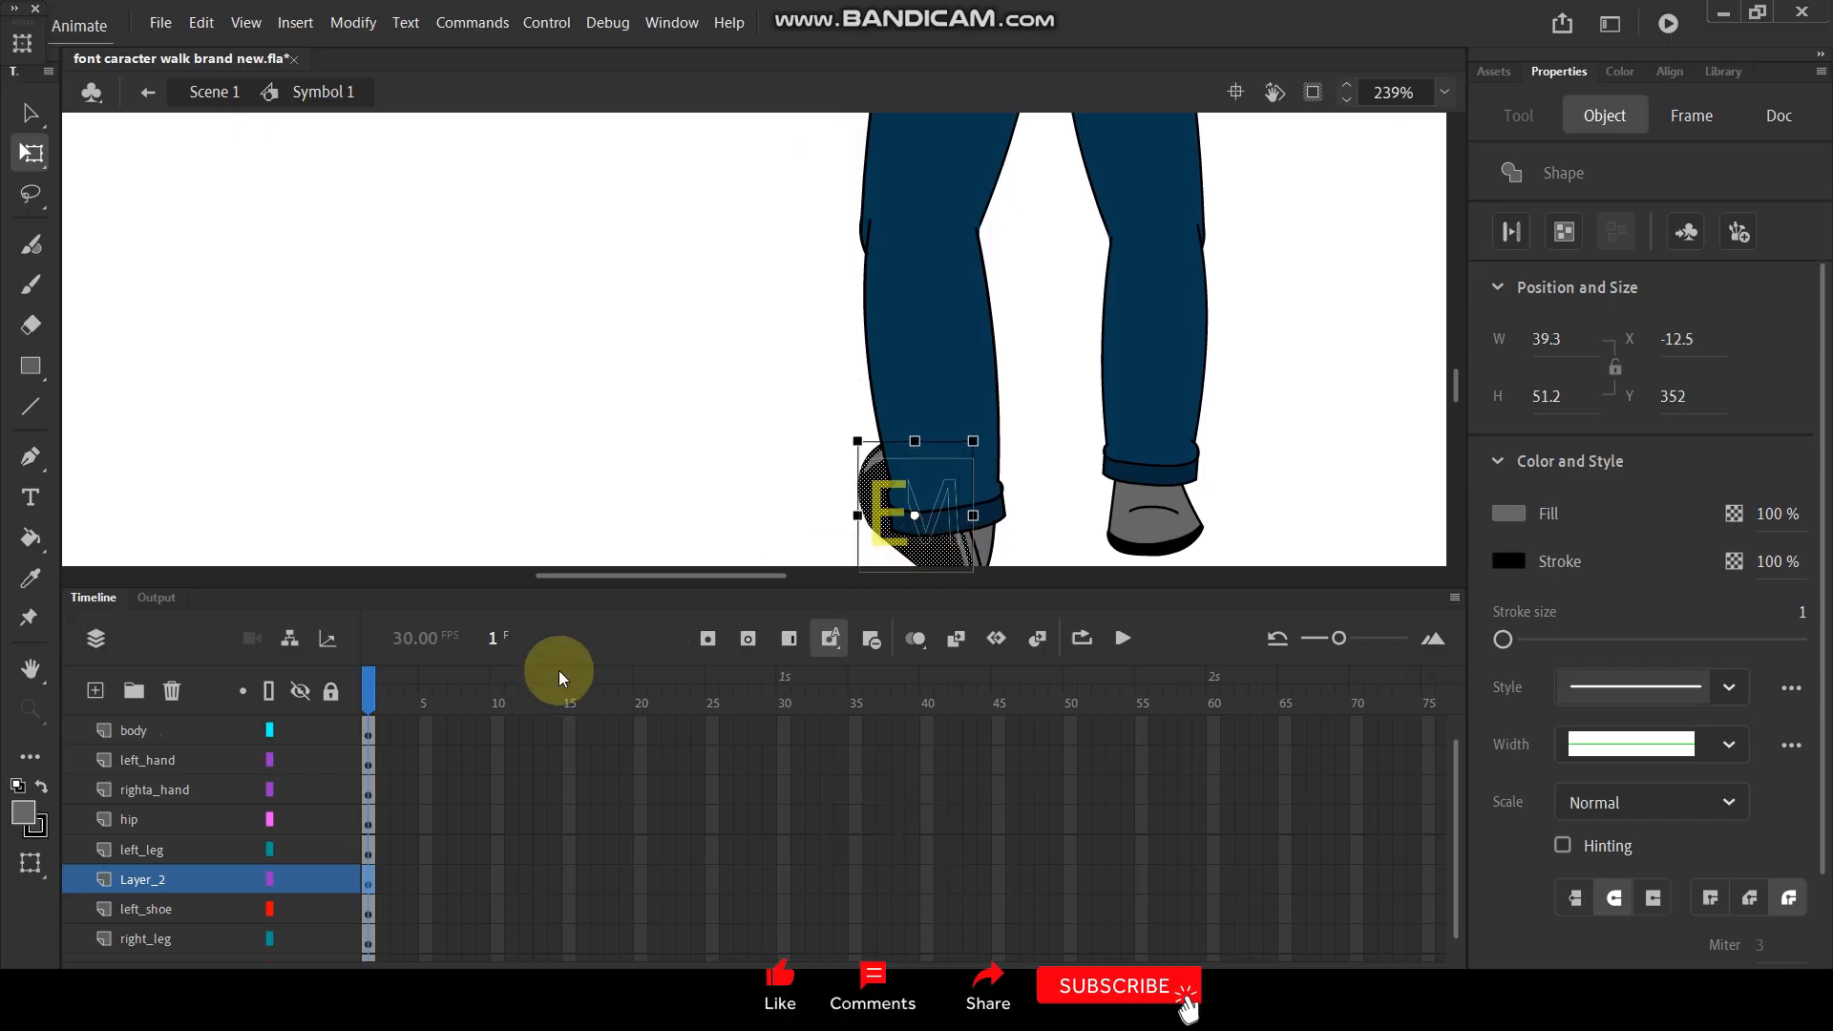
- Move Layer_2 above left_leg, and scale the pasted sole to 110% and align it with the left shoe's sole
drag(166, 897, 192, 838)
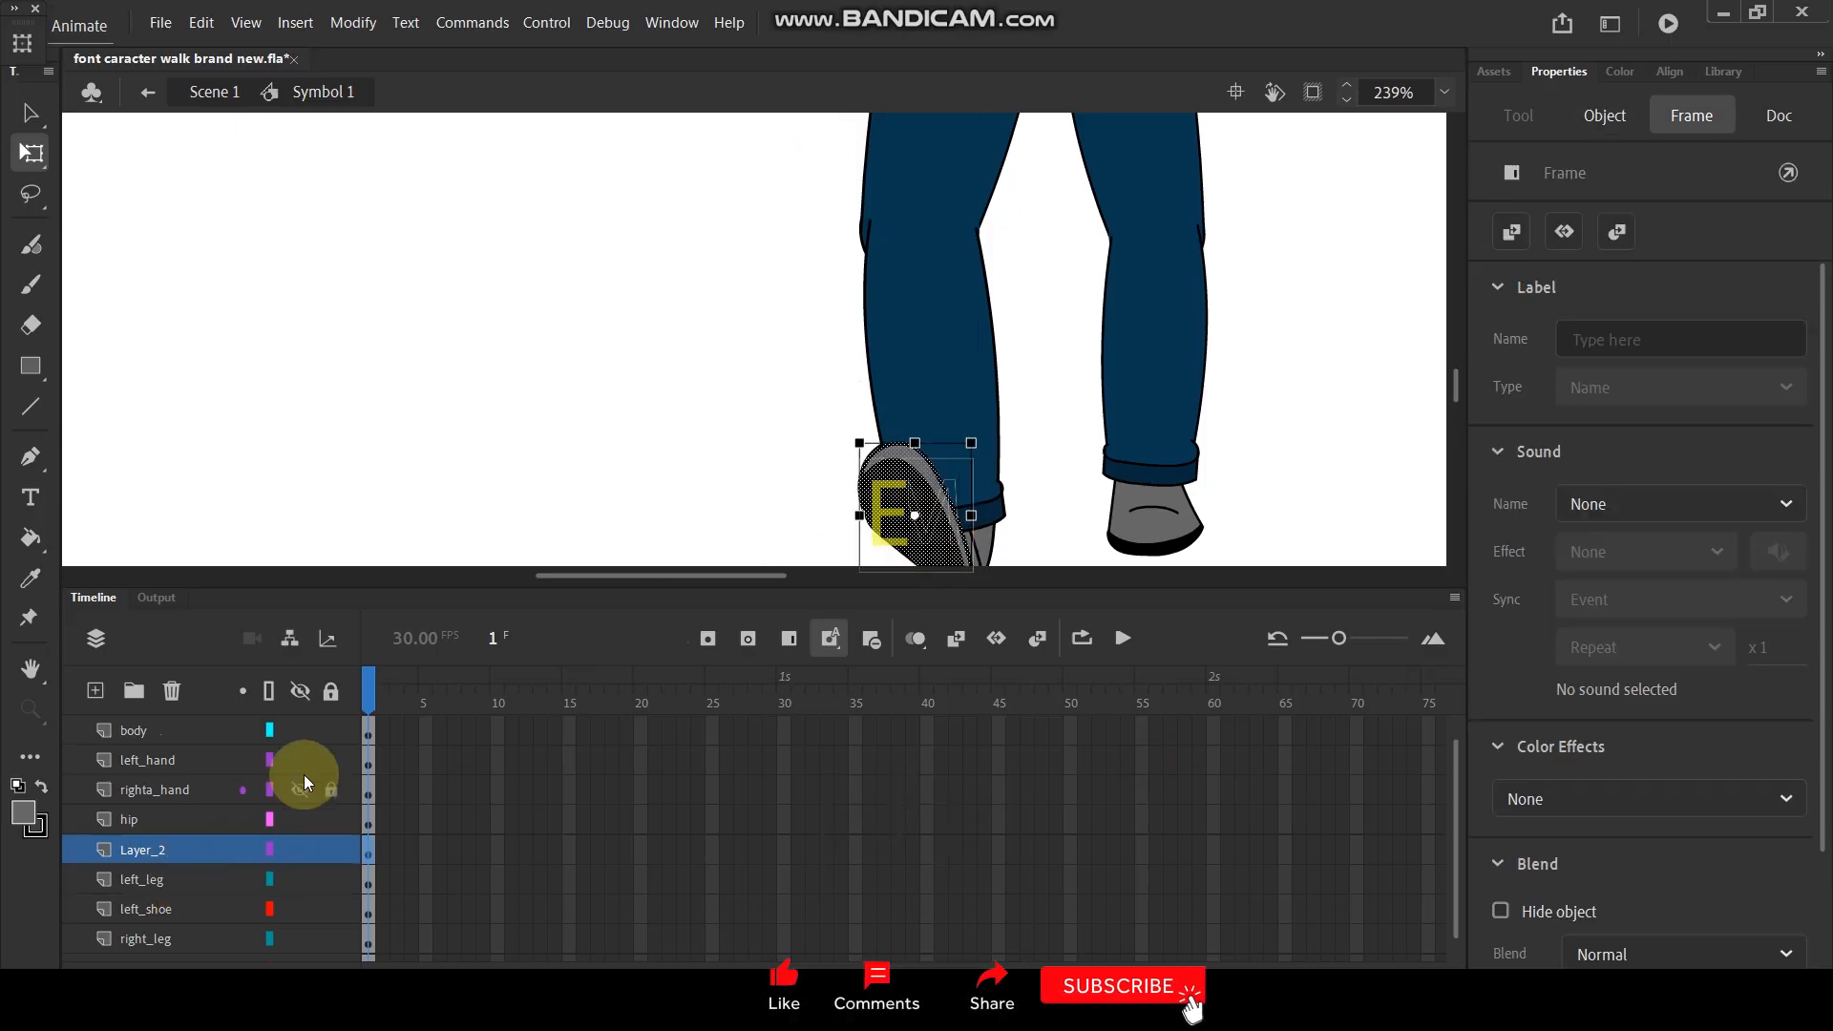
scroll(760, 275, down, 1)
scroll(876, 382, up, 3)
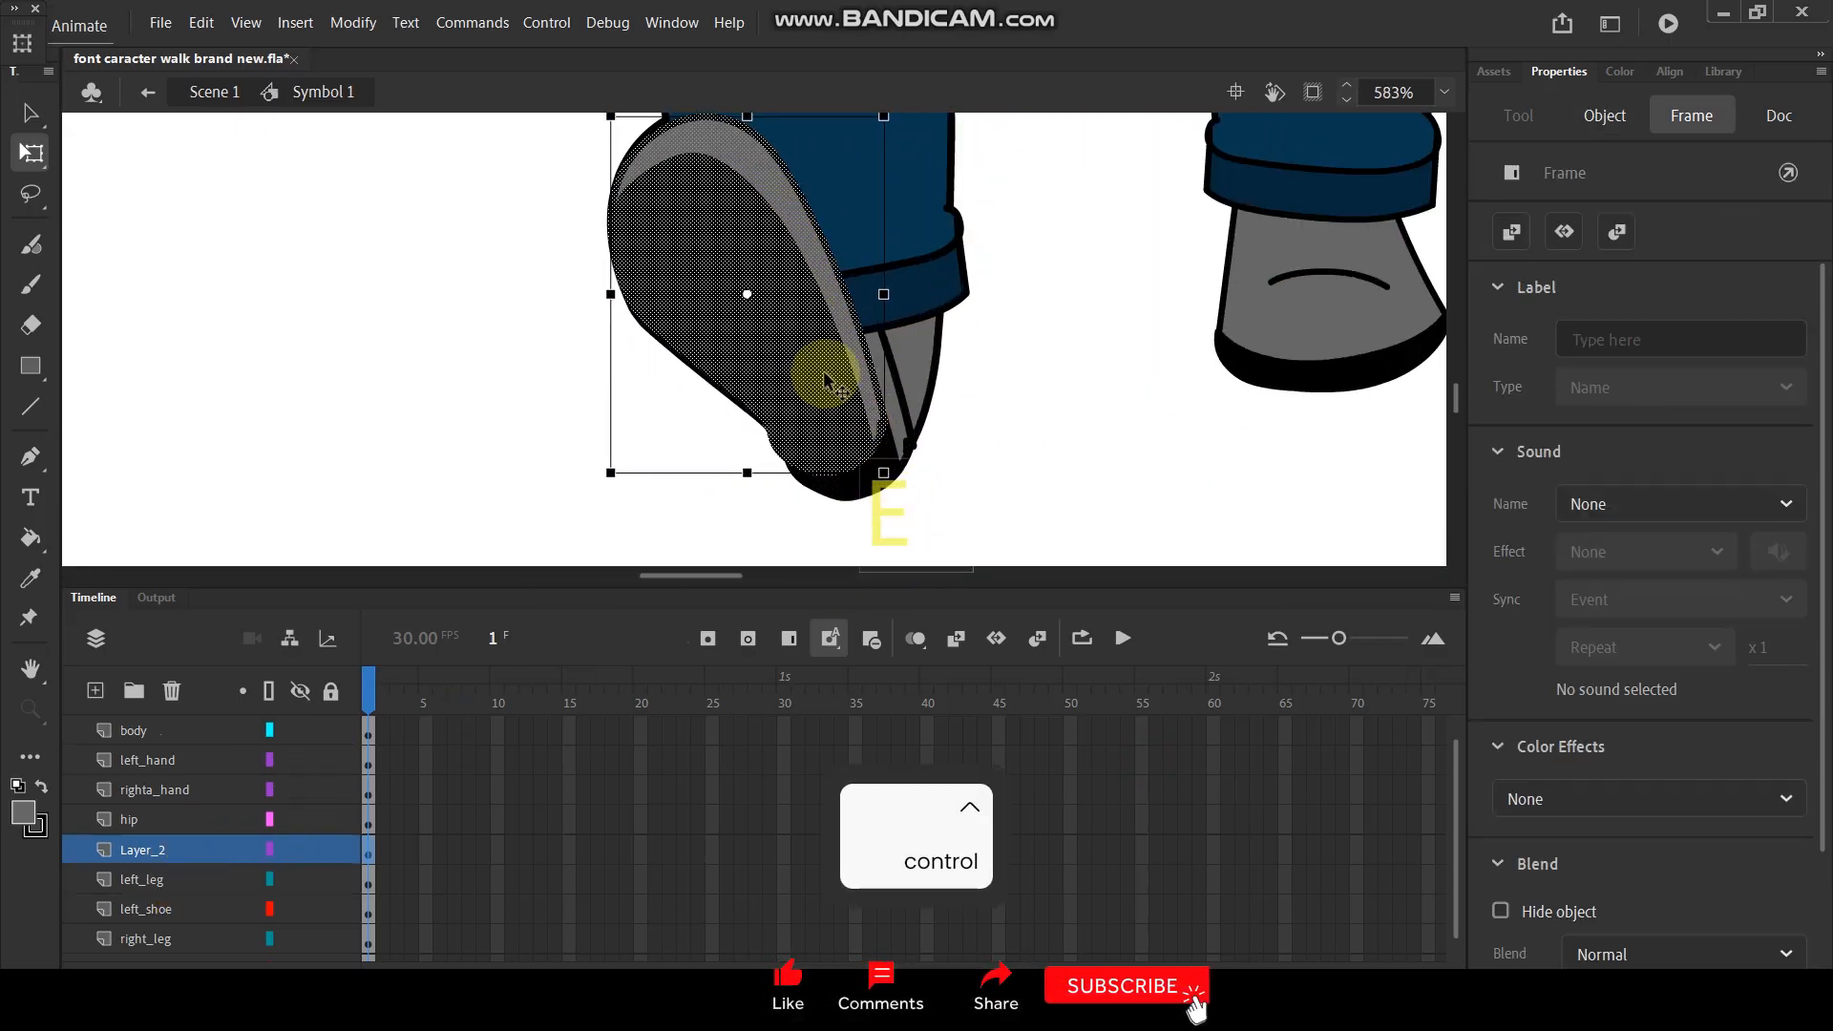
click(836, 417)
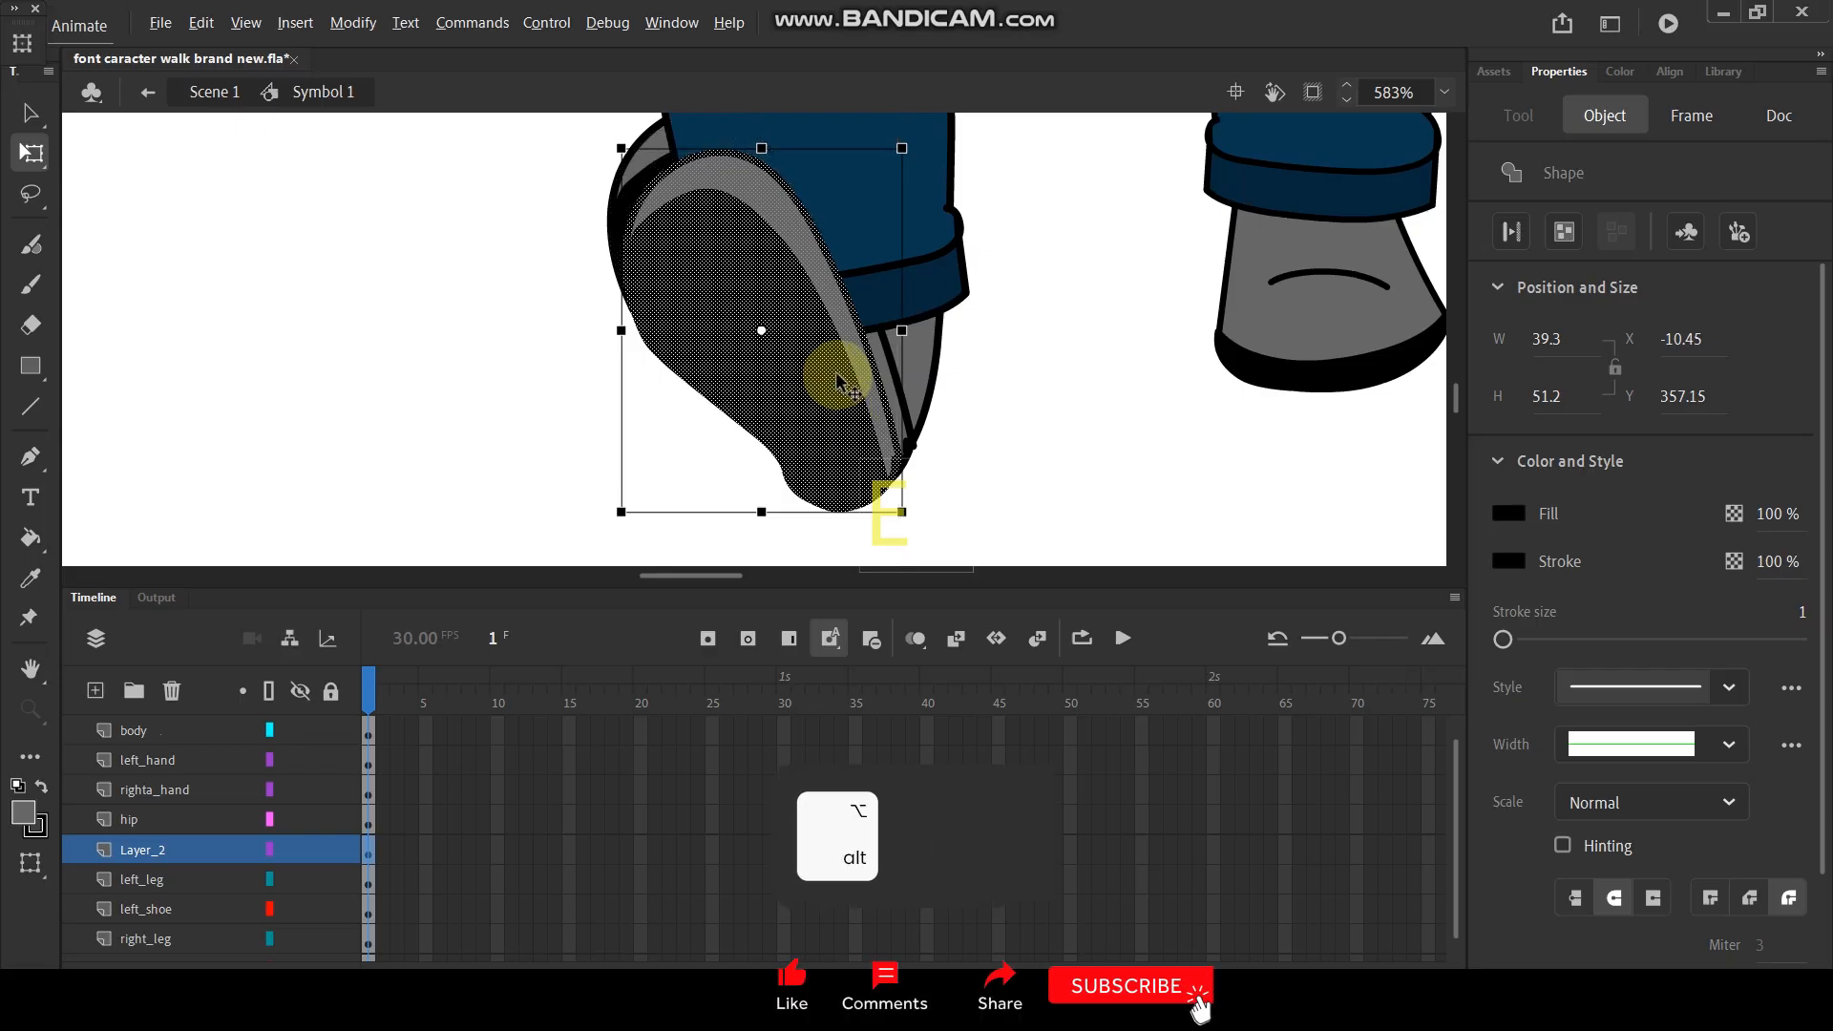
key(ctrl+alt+s)
text(110)
key(Return)
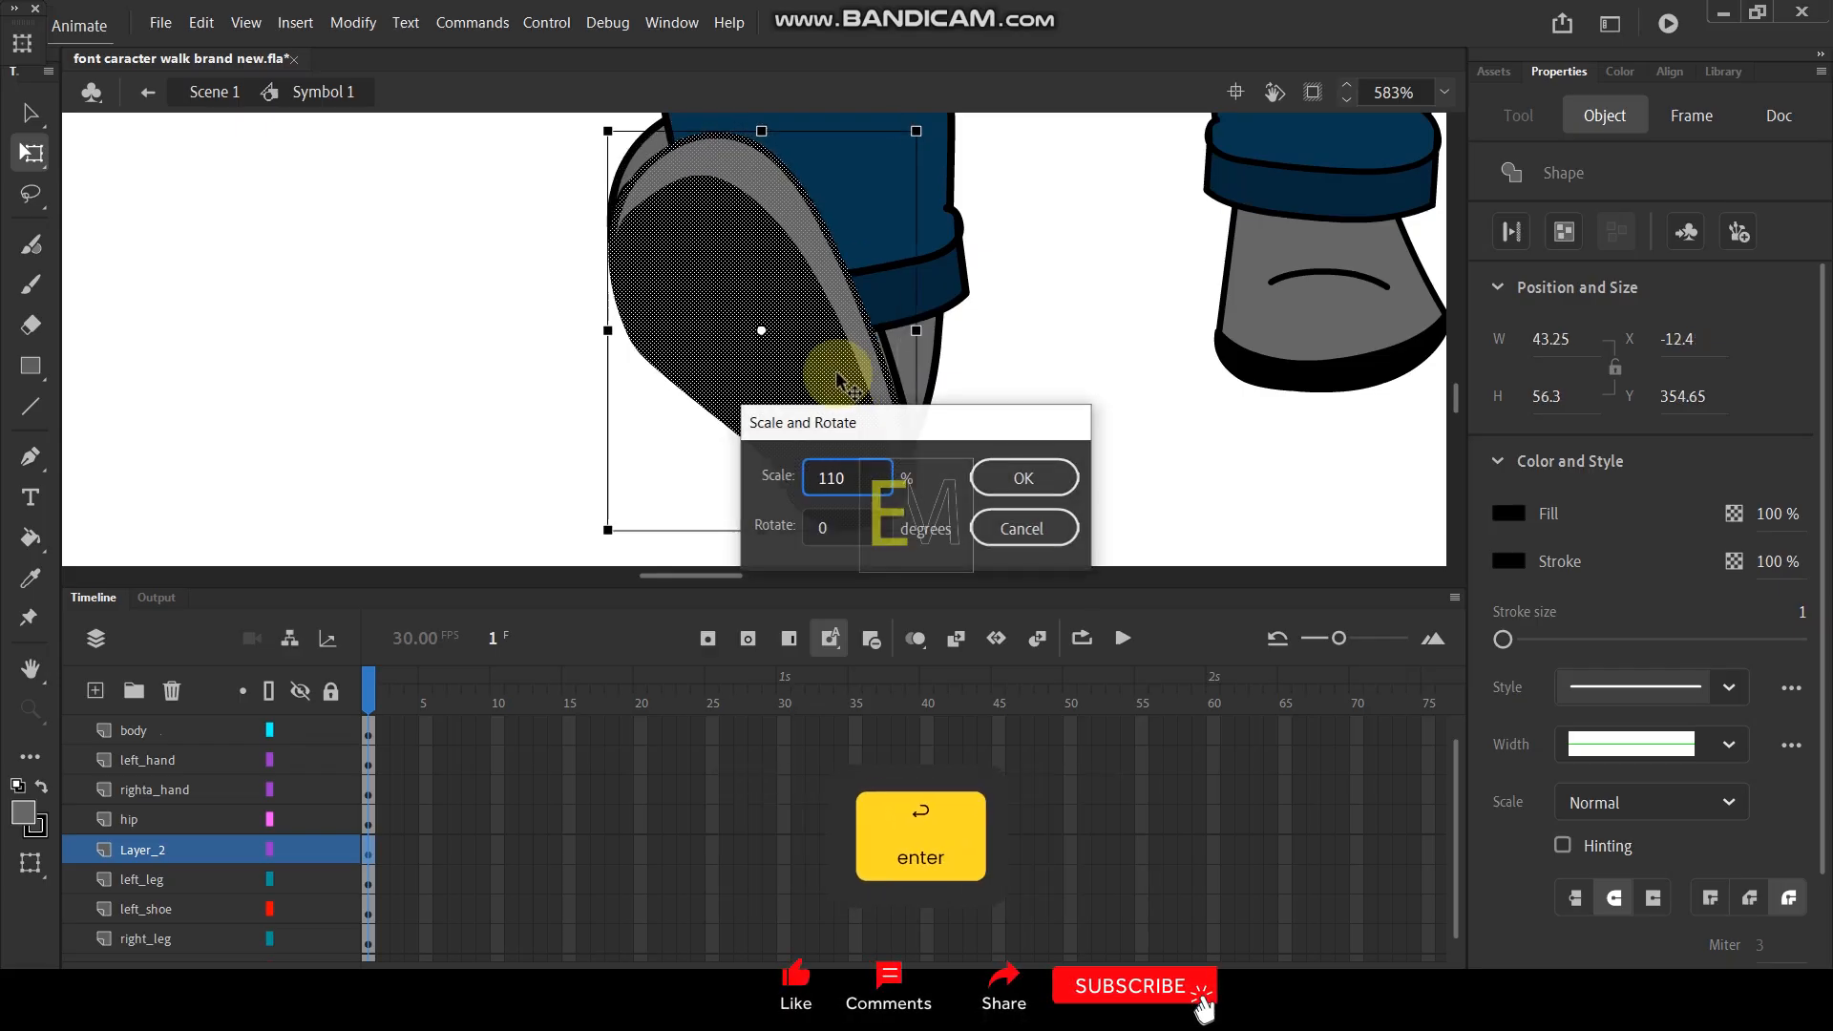
drag(847, 429, 846, 413)
click(1062, 424)
ctrl+scroll(1050, 435, down, 6)
ctrl+scroll(1099, 412, up, 1)
key(space)
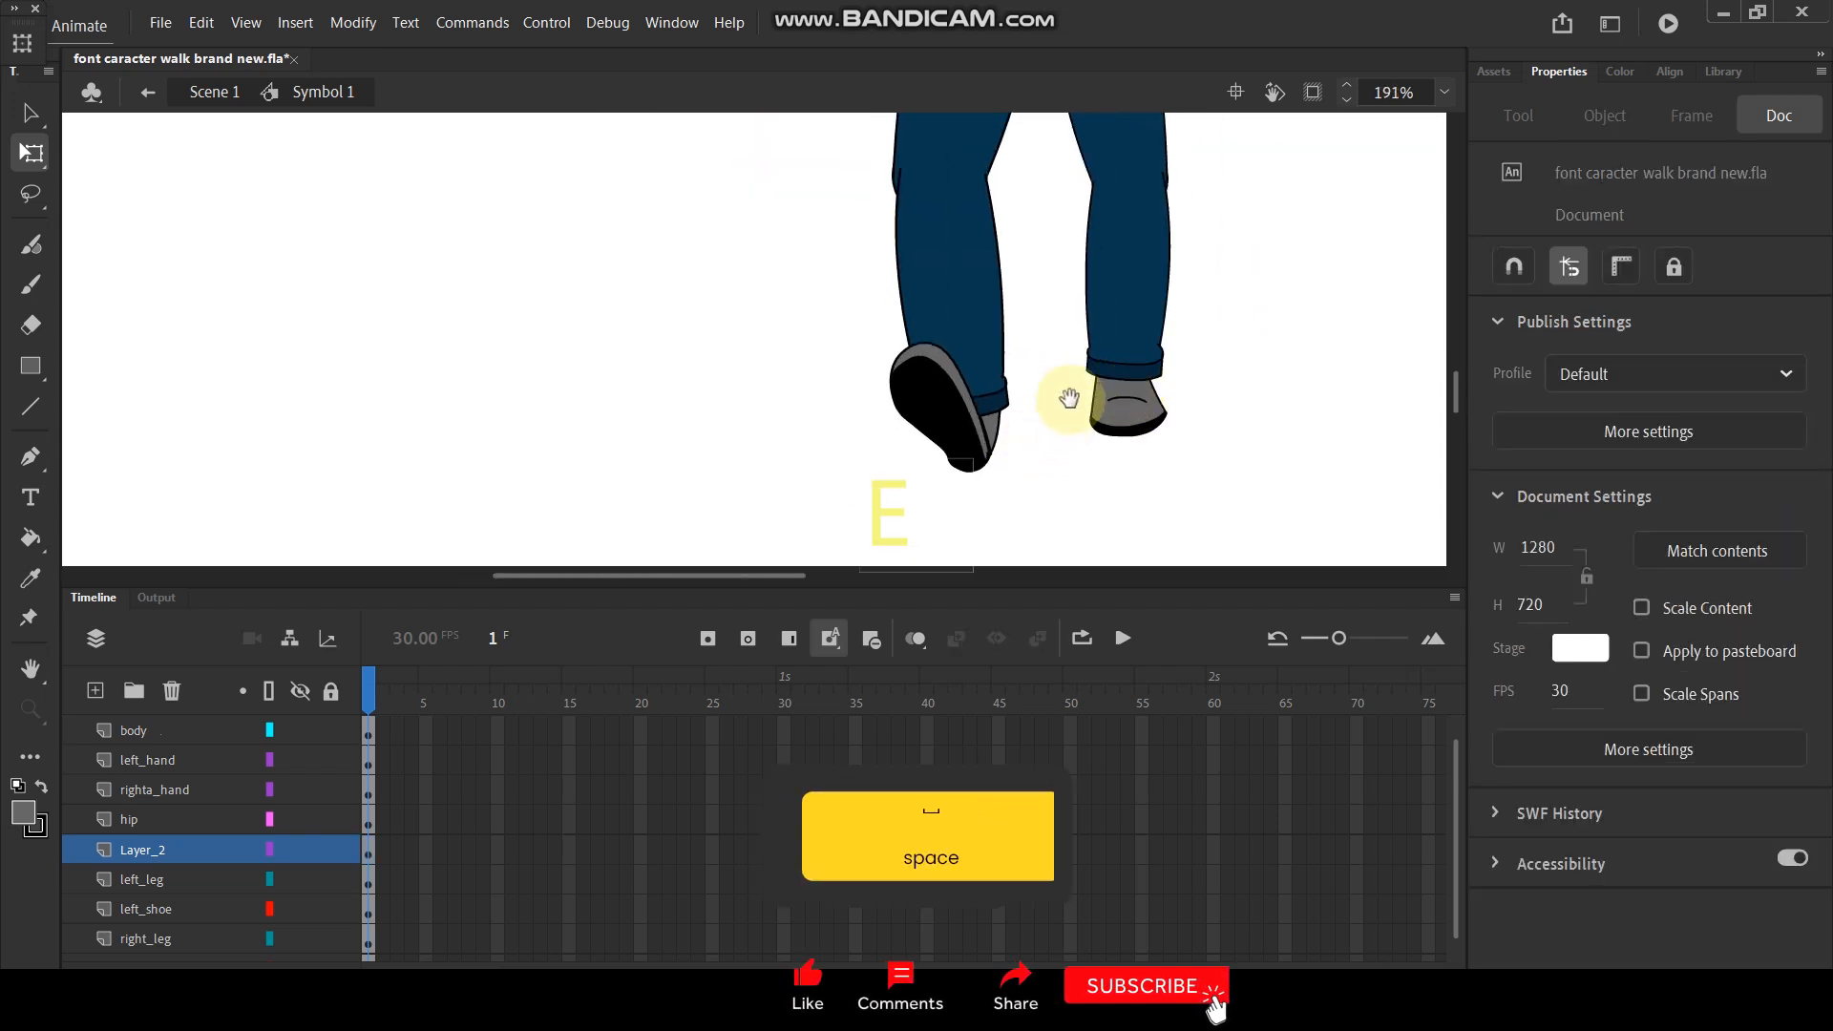
drag(1075, 396, 1071, 432)
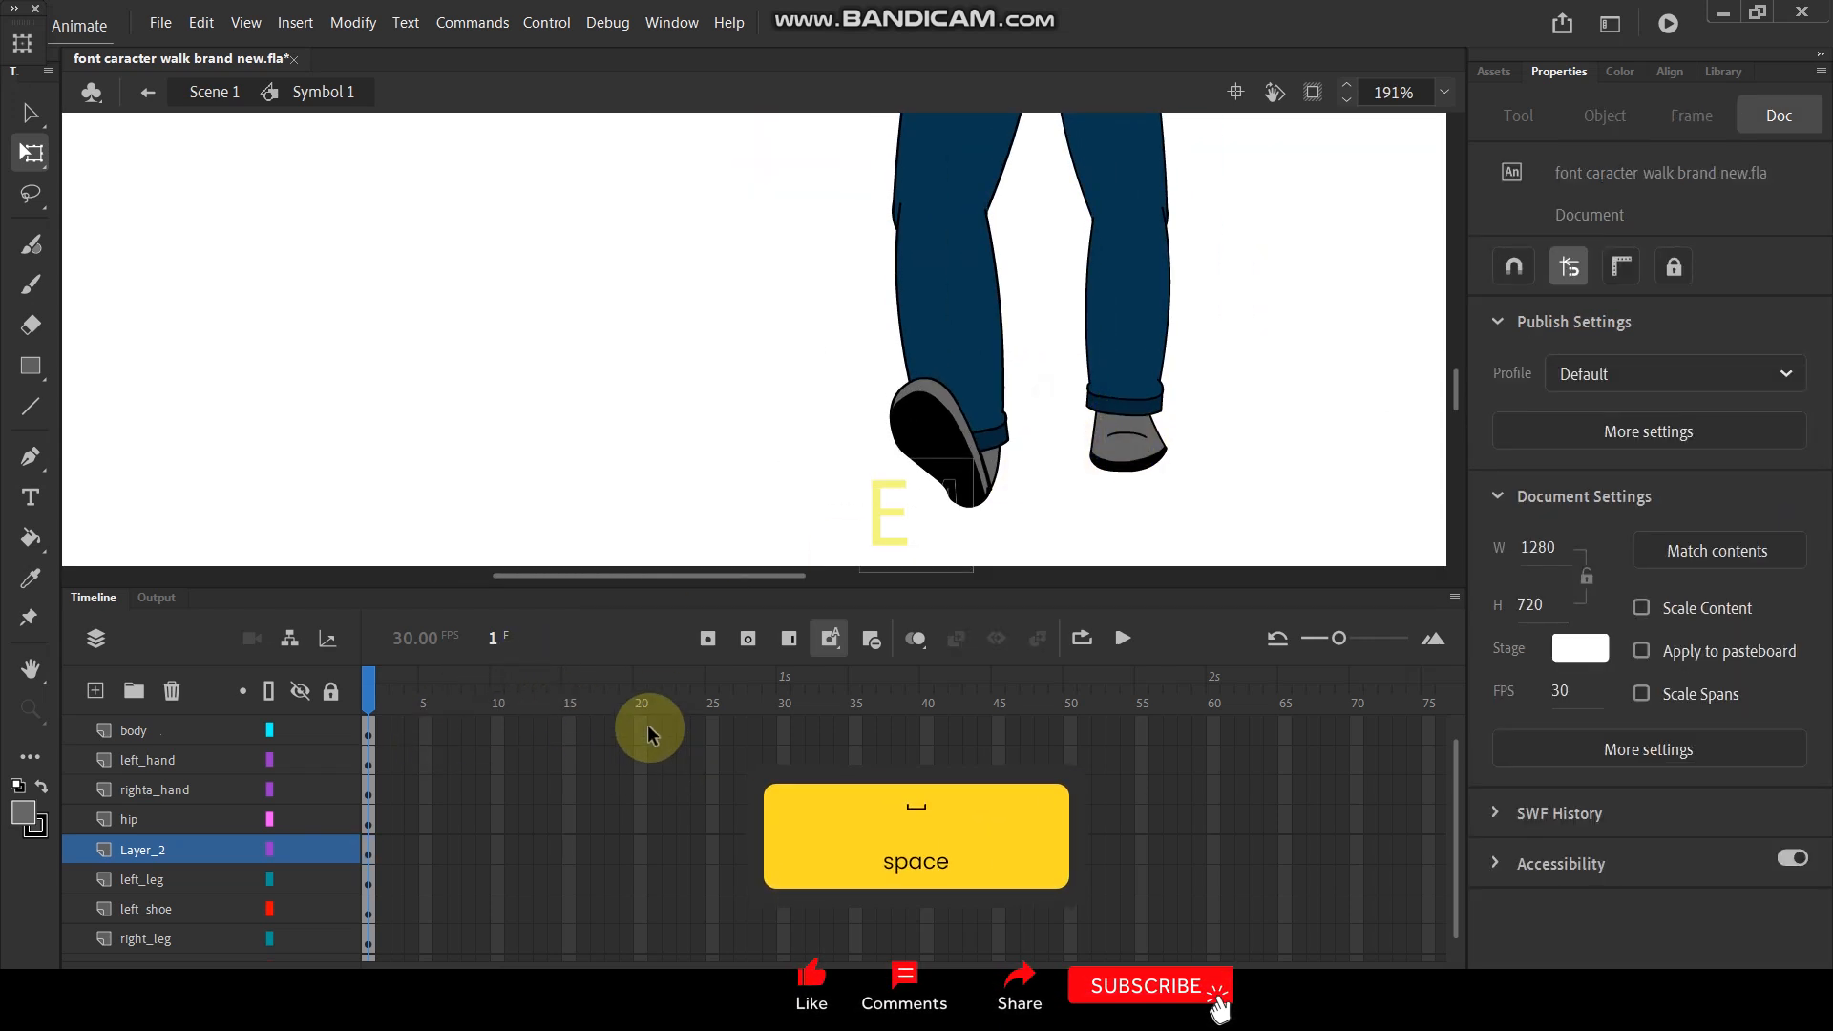
- Extend the frames of all the character's layers to frame 20
scroll(645, 732, up, 1)
drag(644, 732, 638, 959)
key(F5)
click(684, 397)
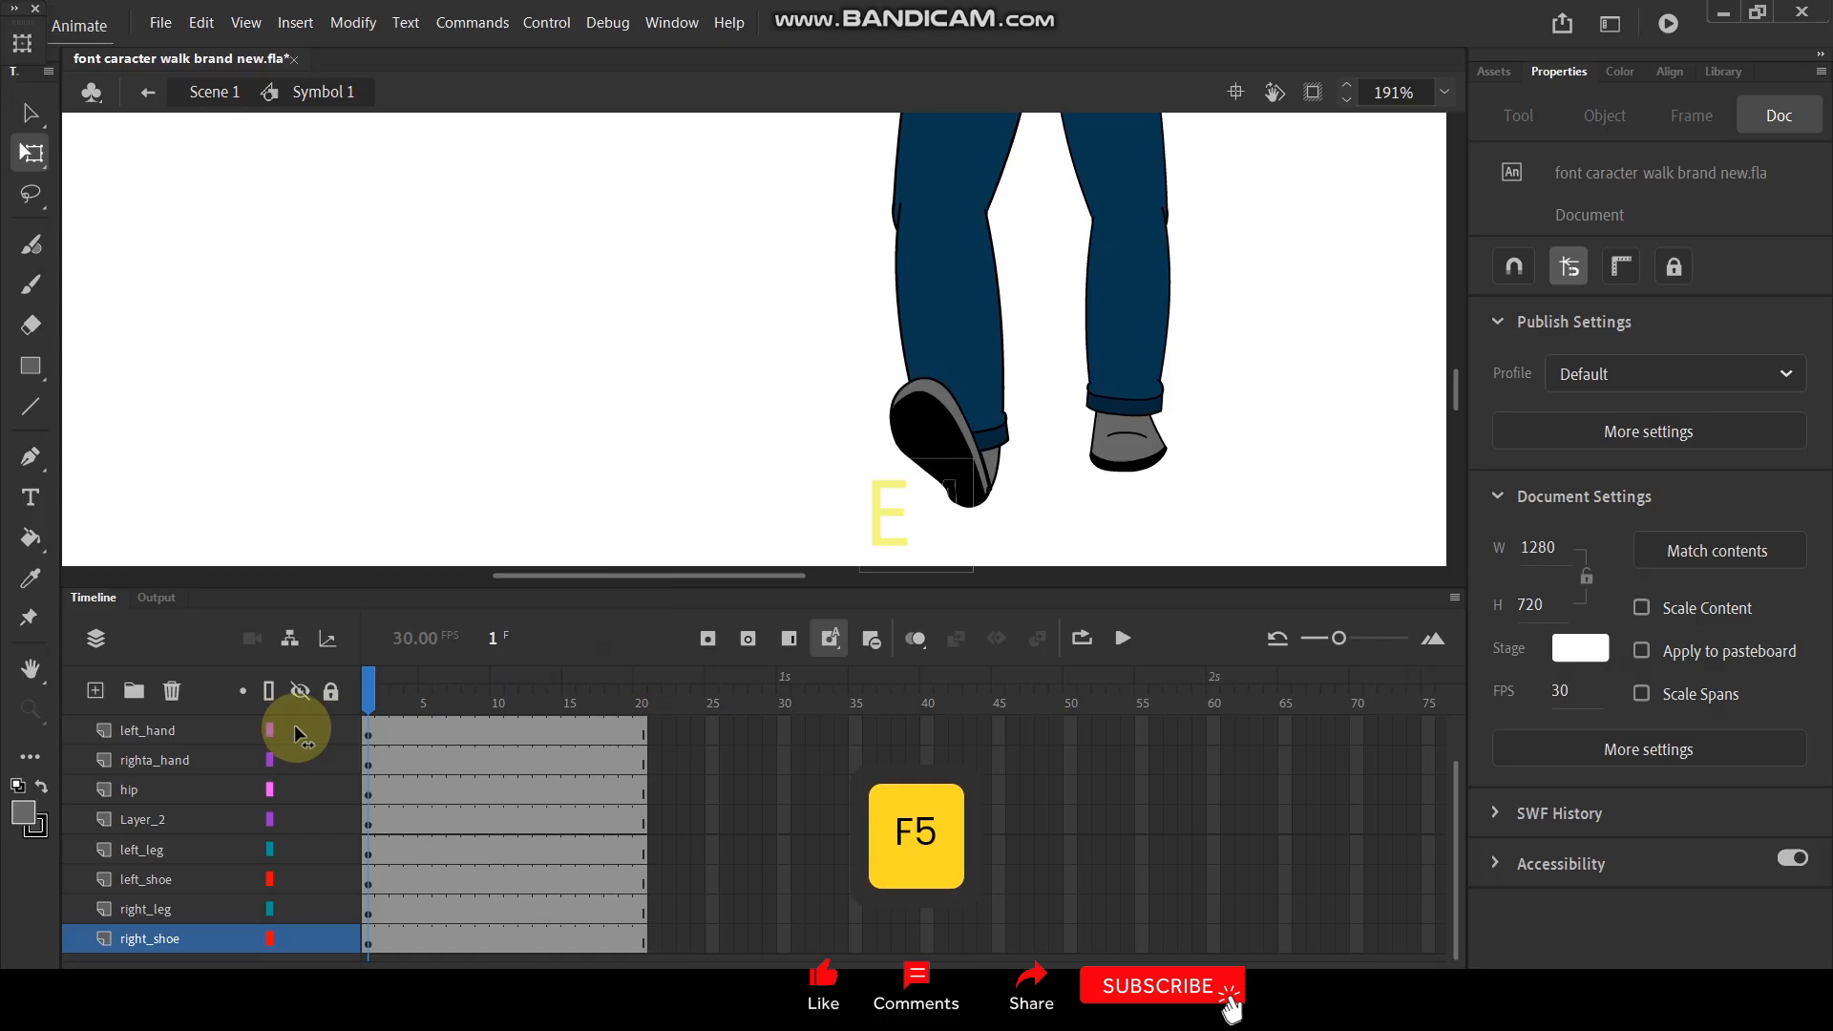
- Insert a blank keyframe at frame 4 on Layer_2 and remove that layer's frames from frame 5 onward
mouse_move(367, 685)
mouse_down()
mouse_move(385, 689)
mouse_move(367, 698)
mouse_up()
click(971, 397)
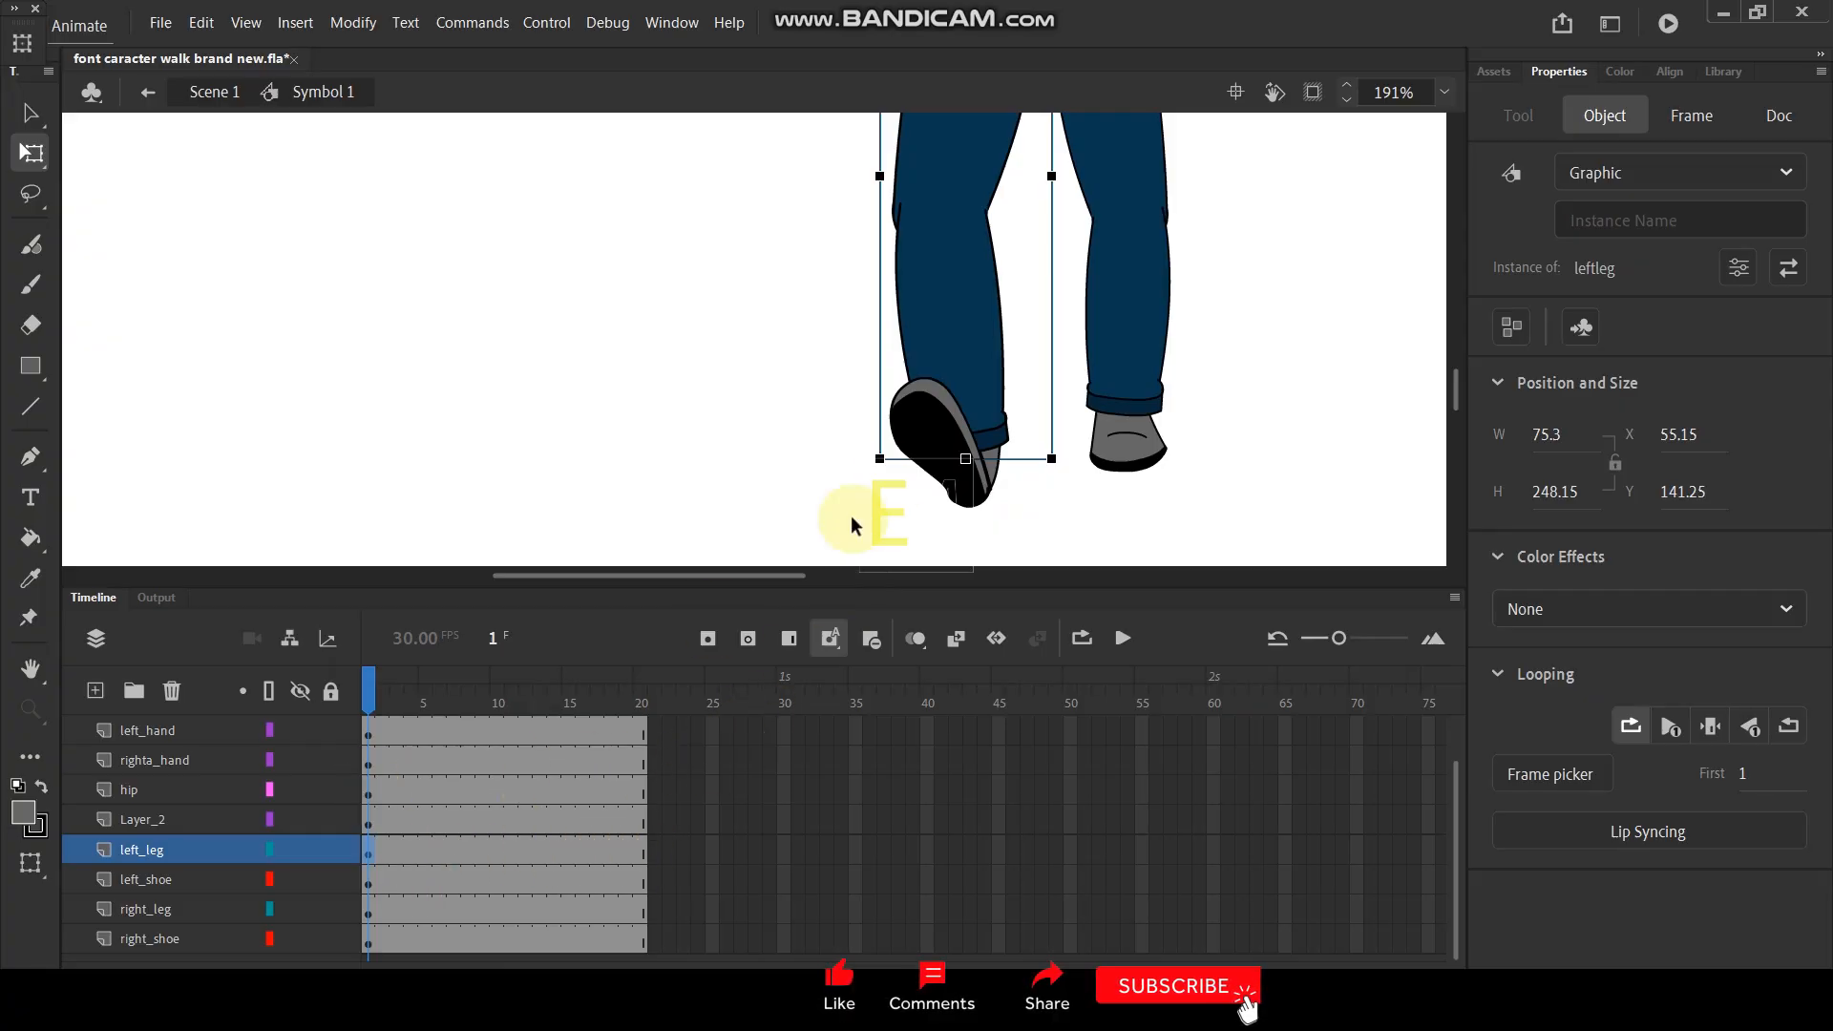
click(935, 420)
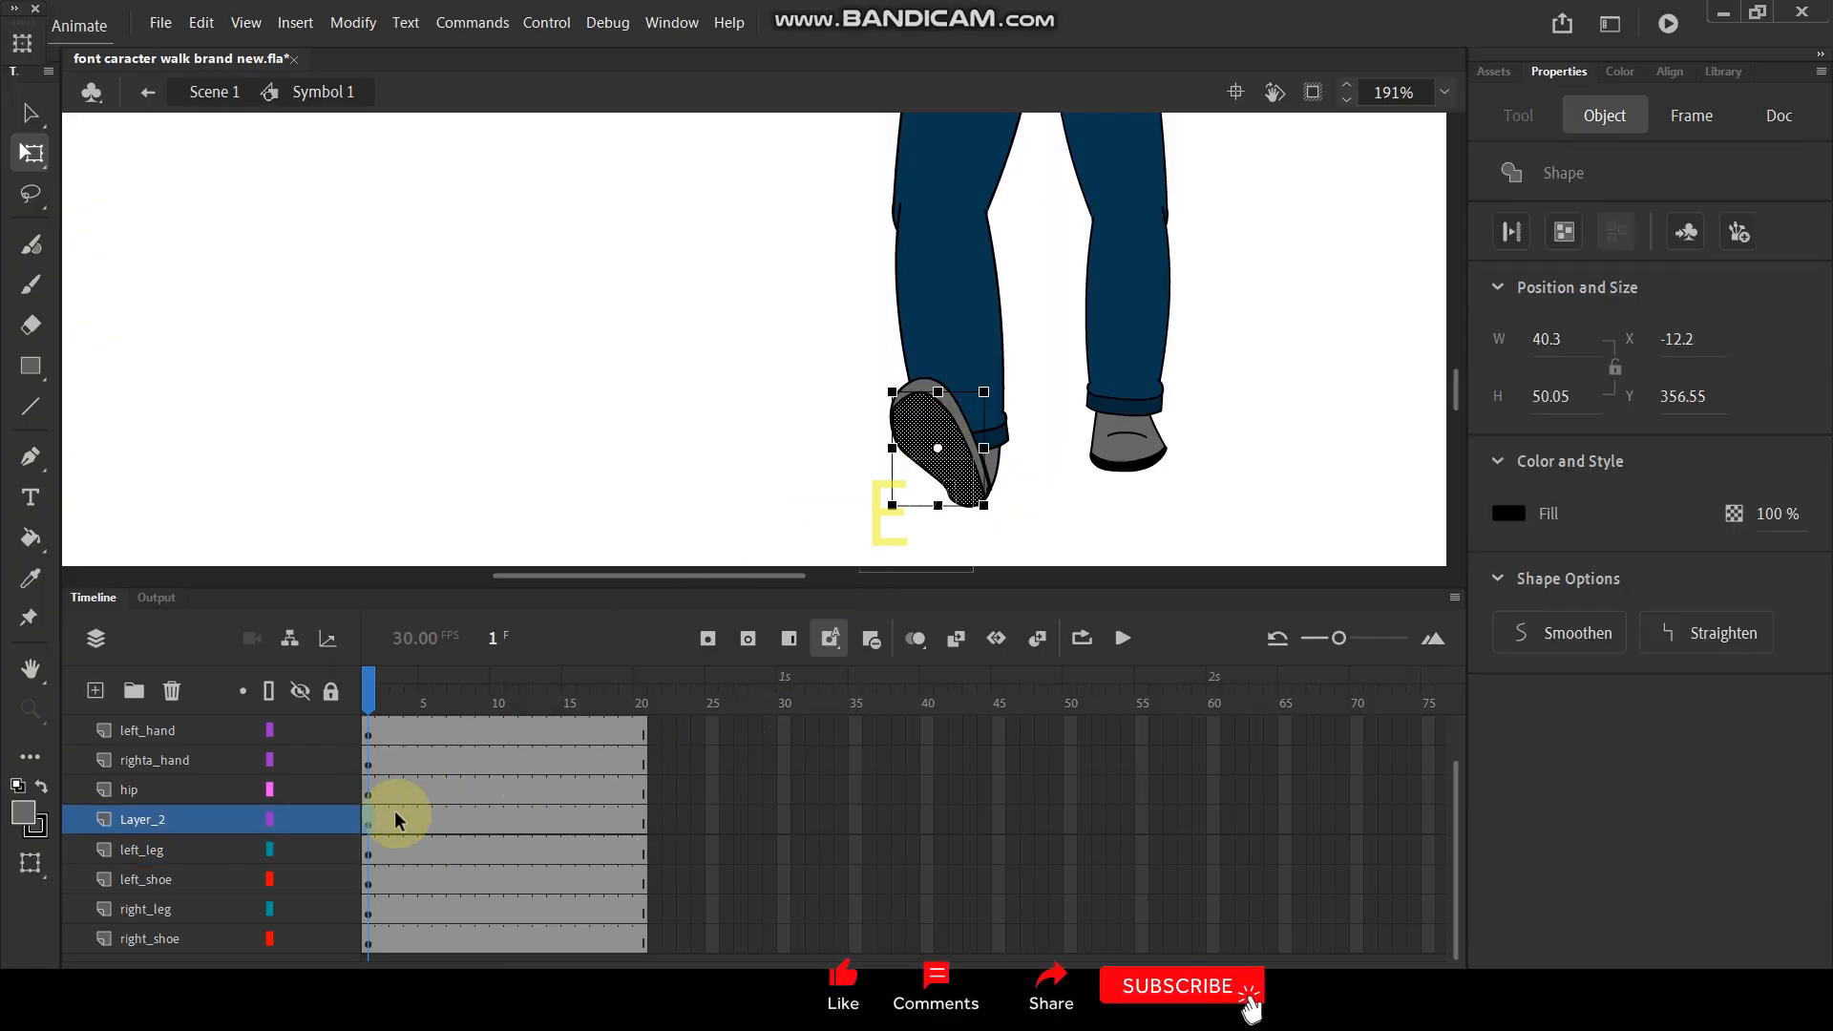
drag(368, 694, 422, 706)
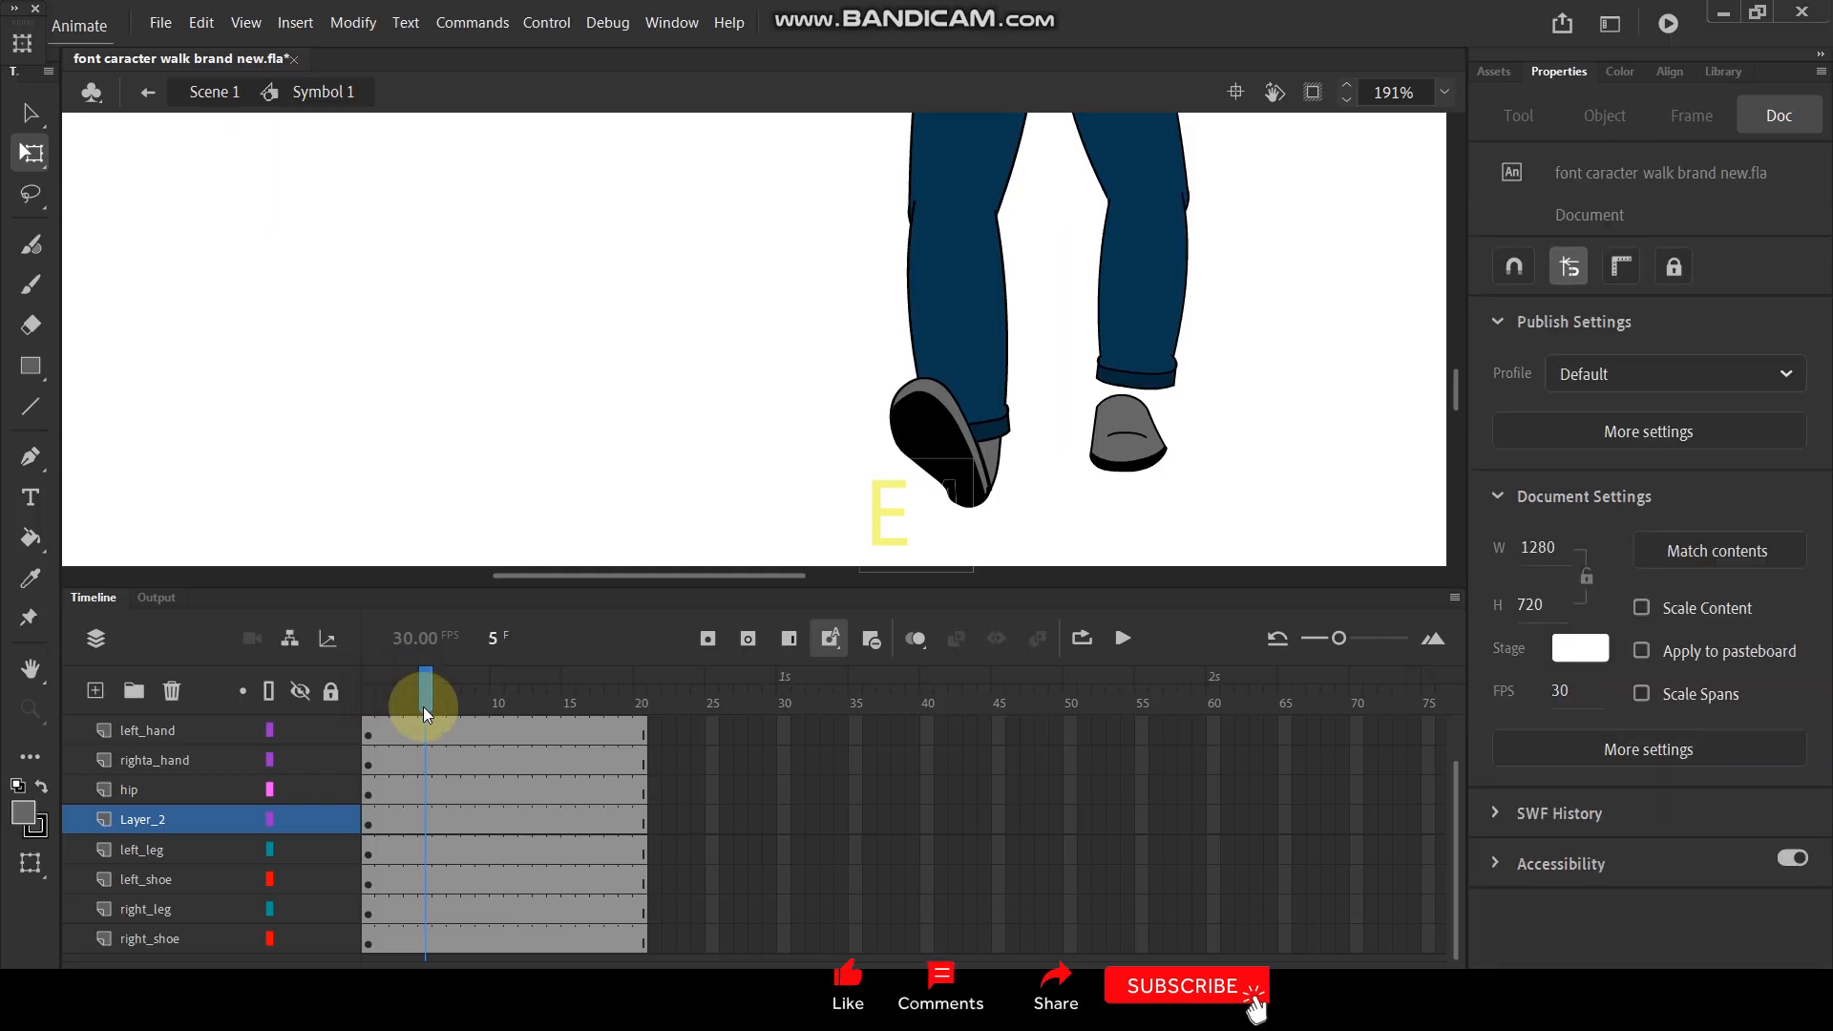
click(414, 850)
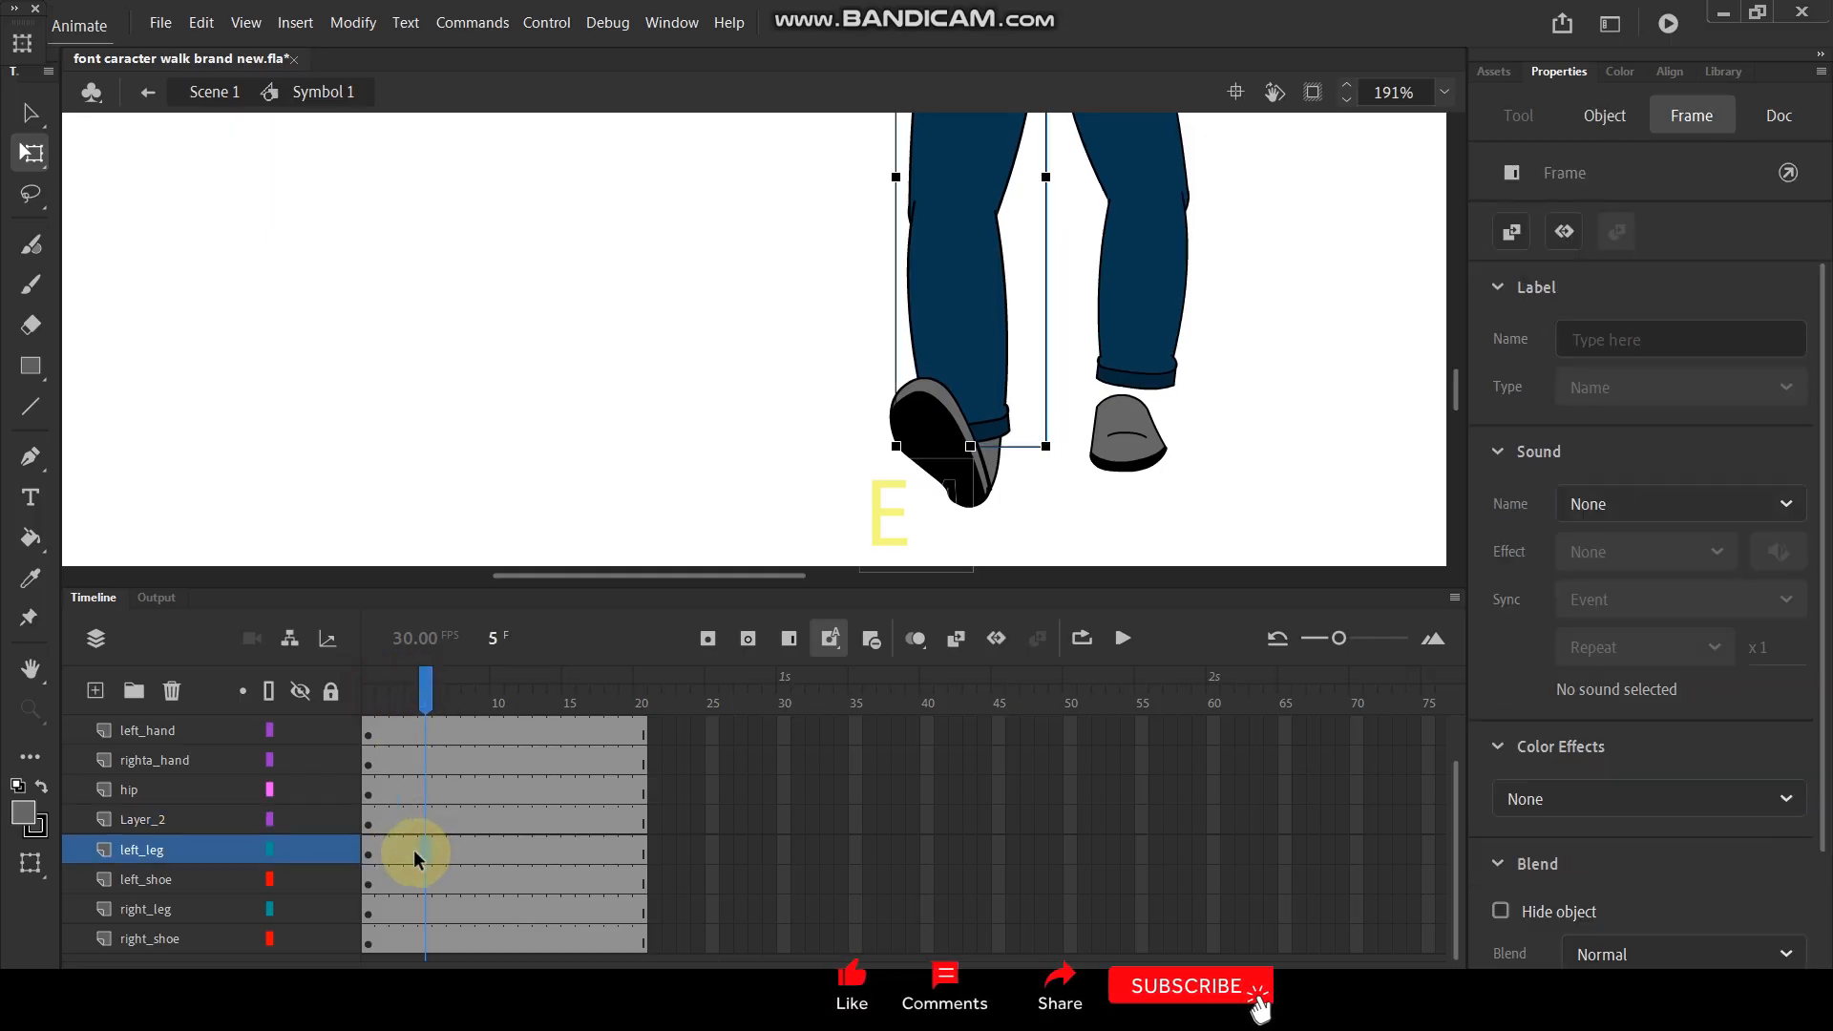
click(933, 424)
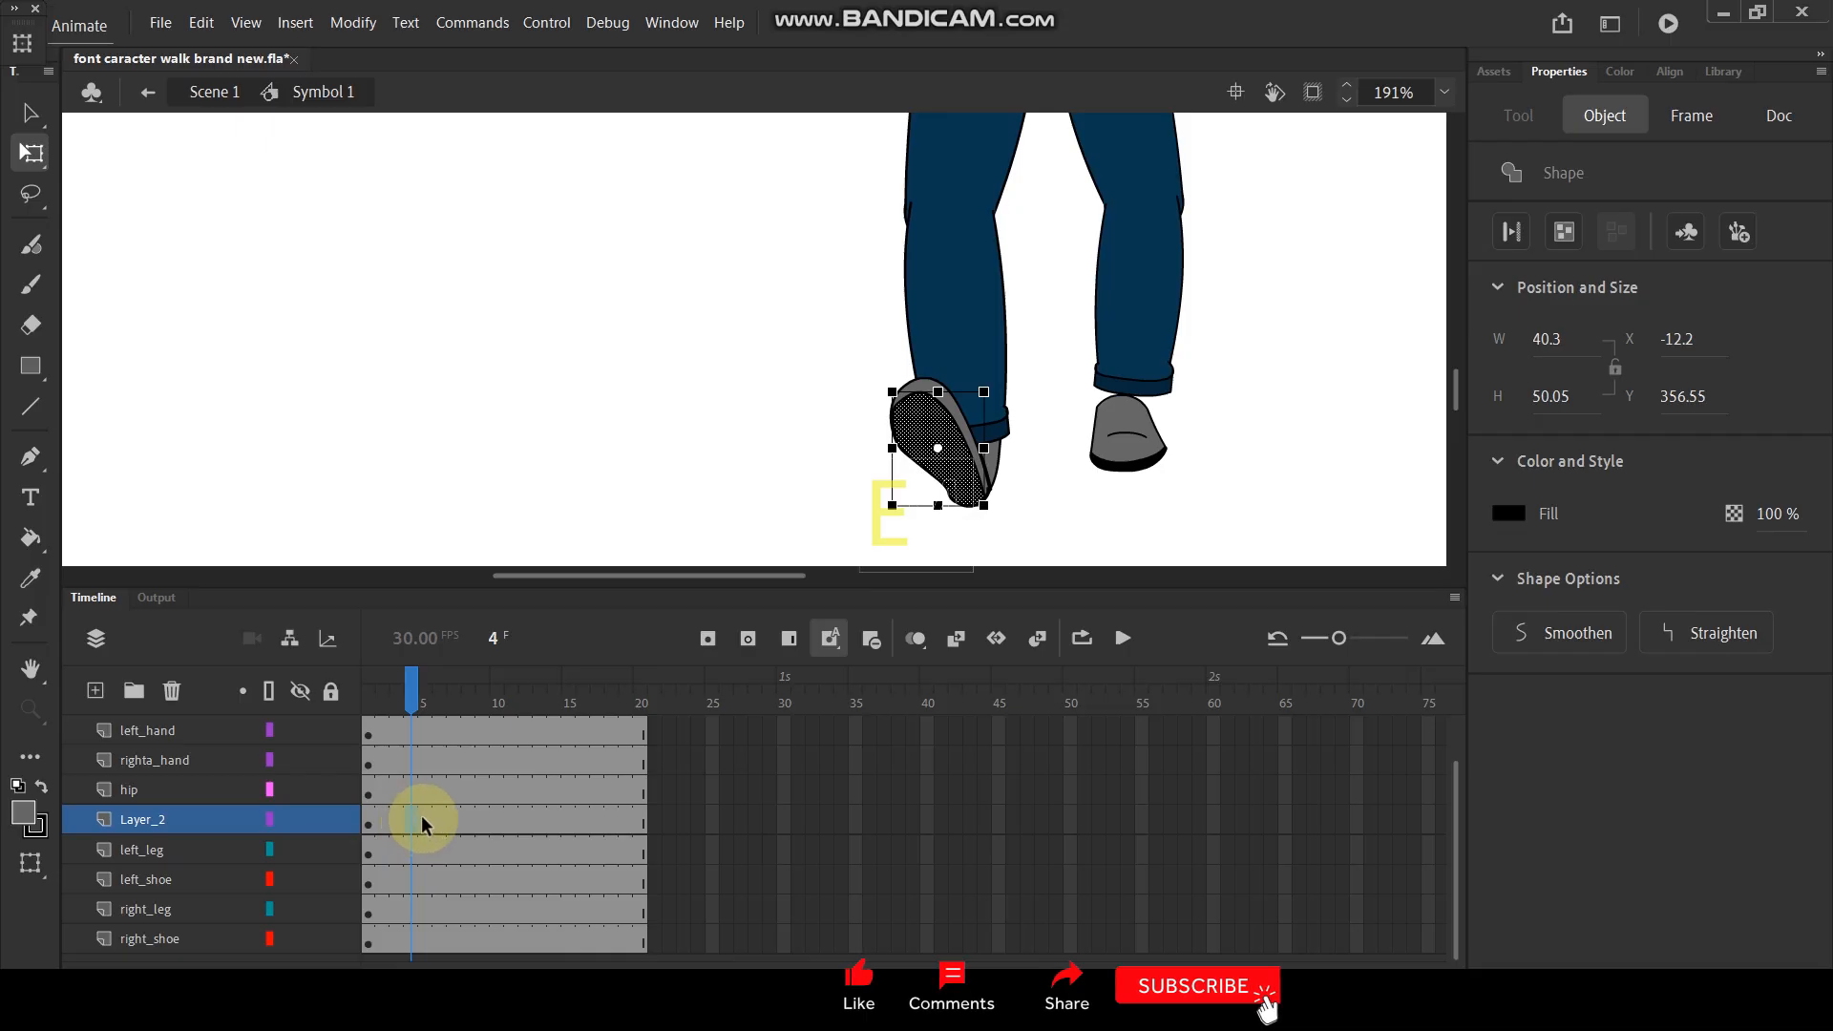
key(F7)
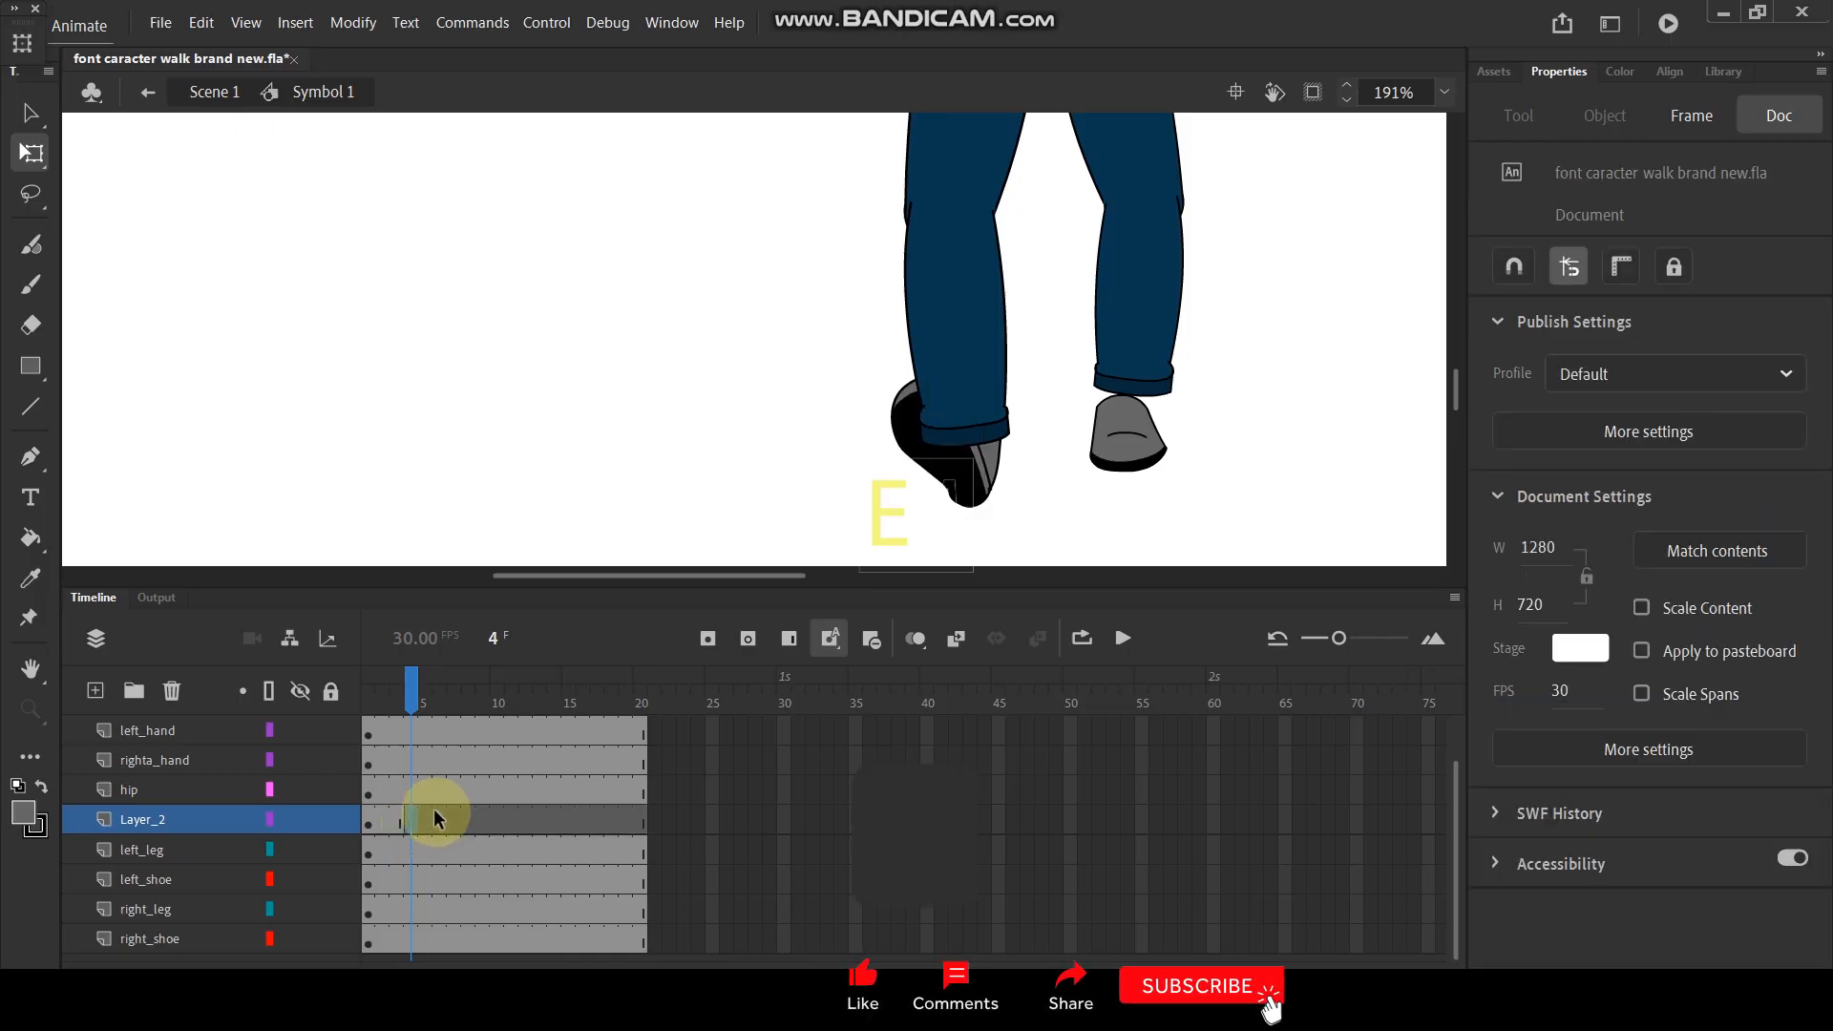
drag(652, 810, 428, 821)
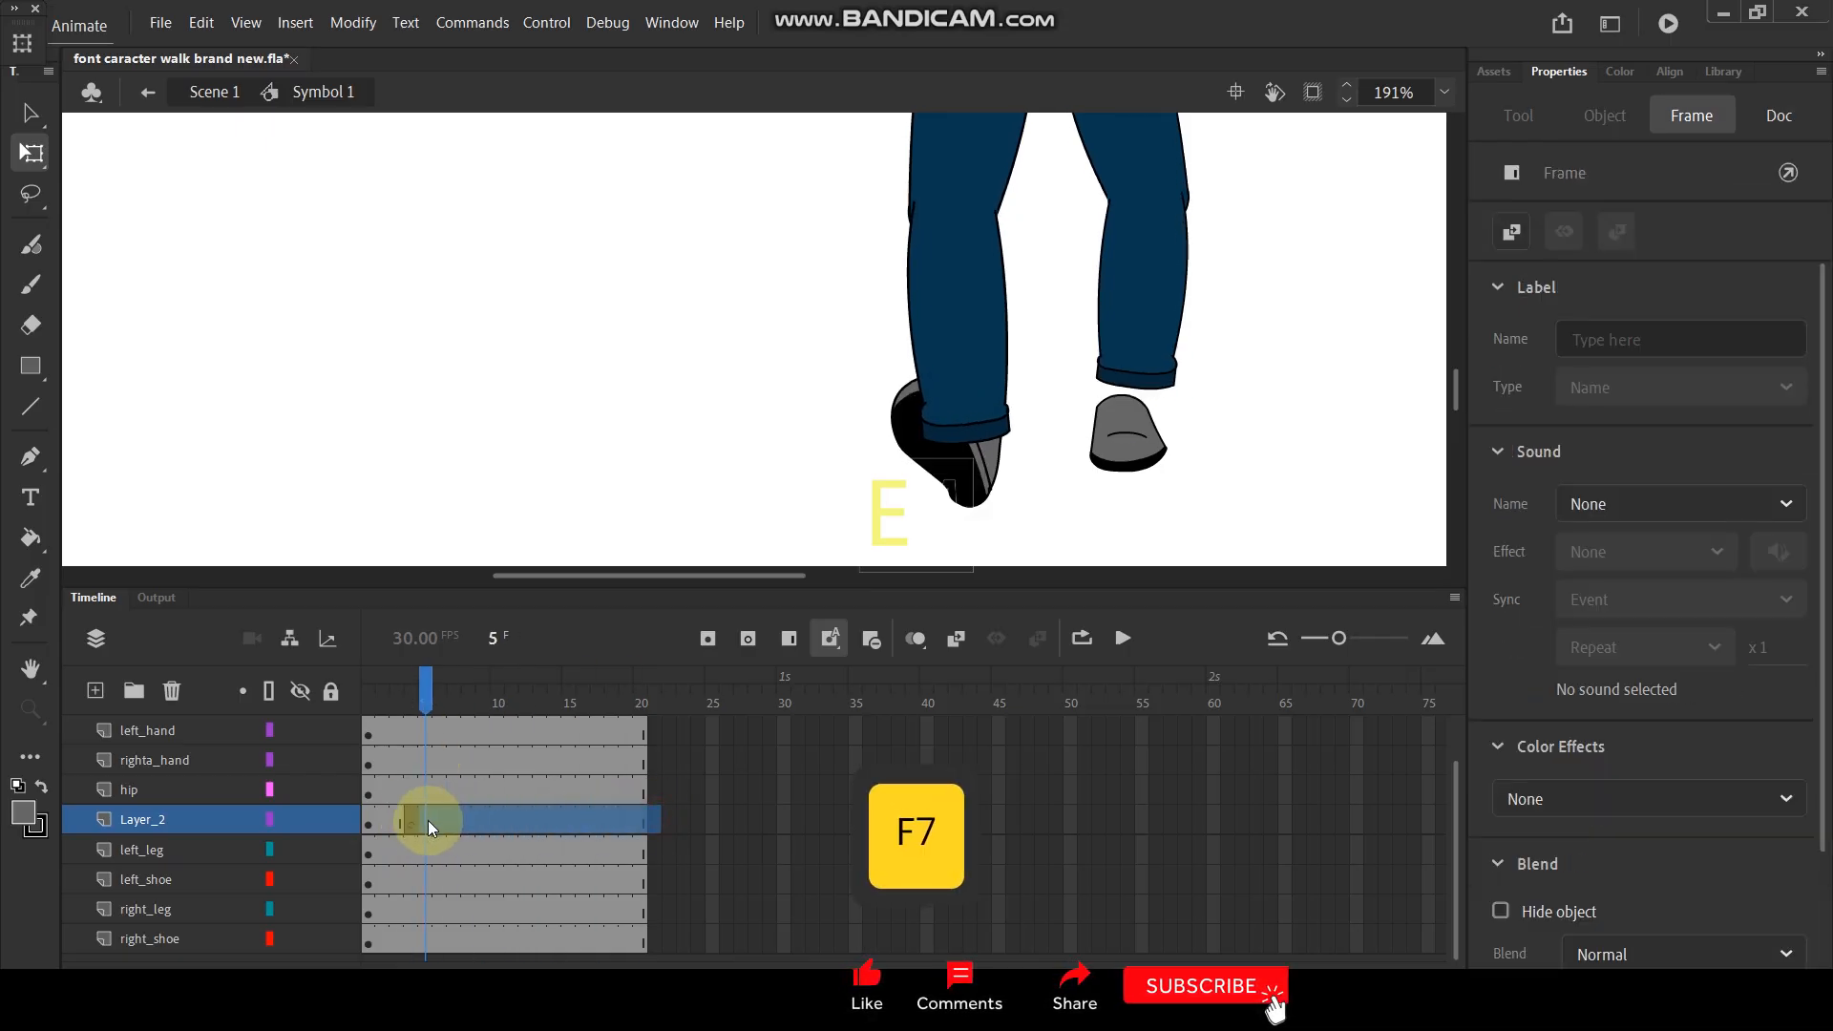
right_click(428, 821)
click(508, 339)
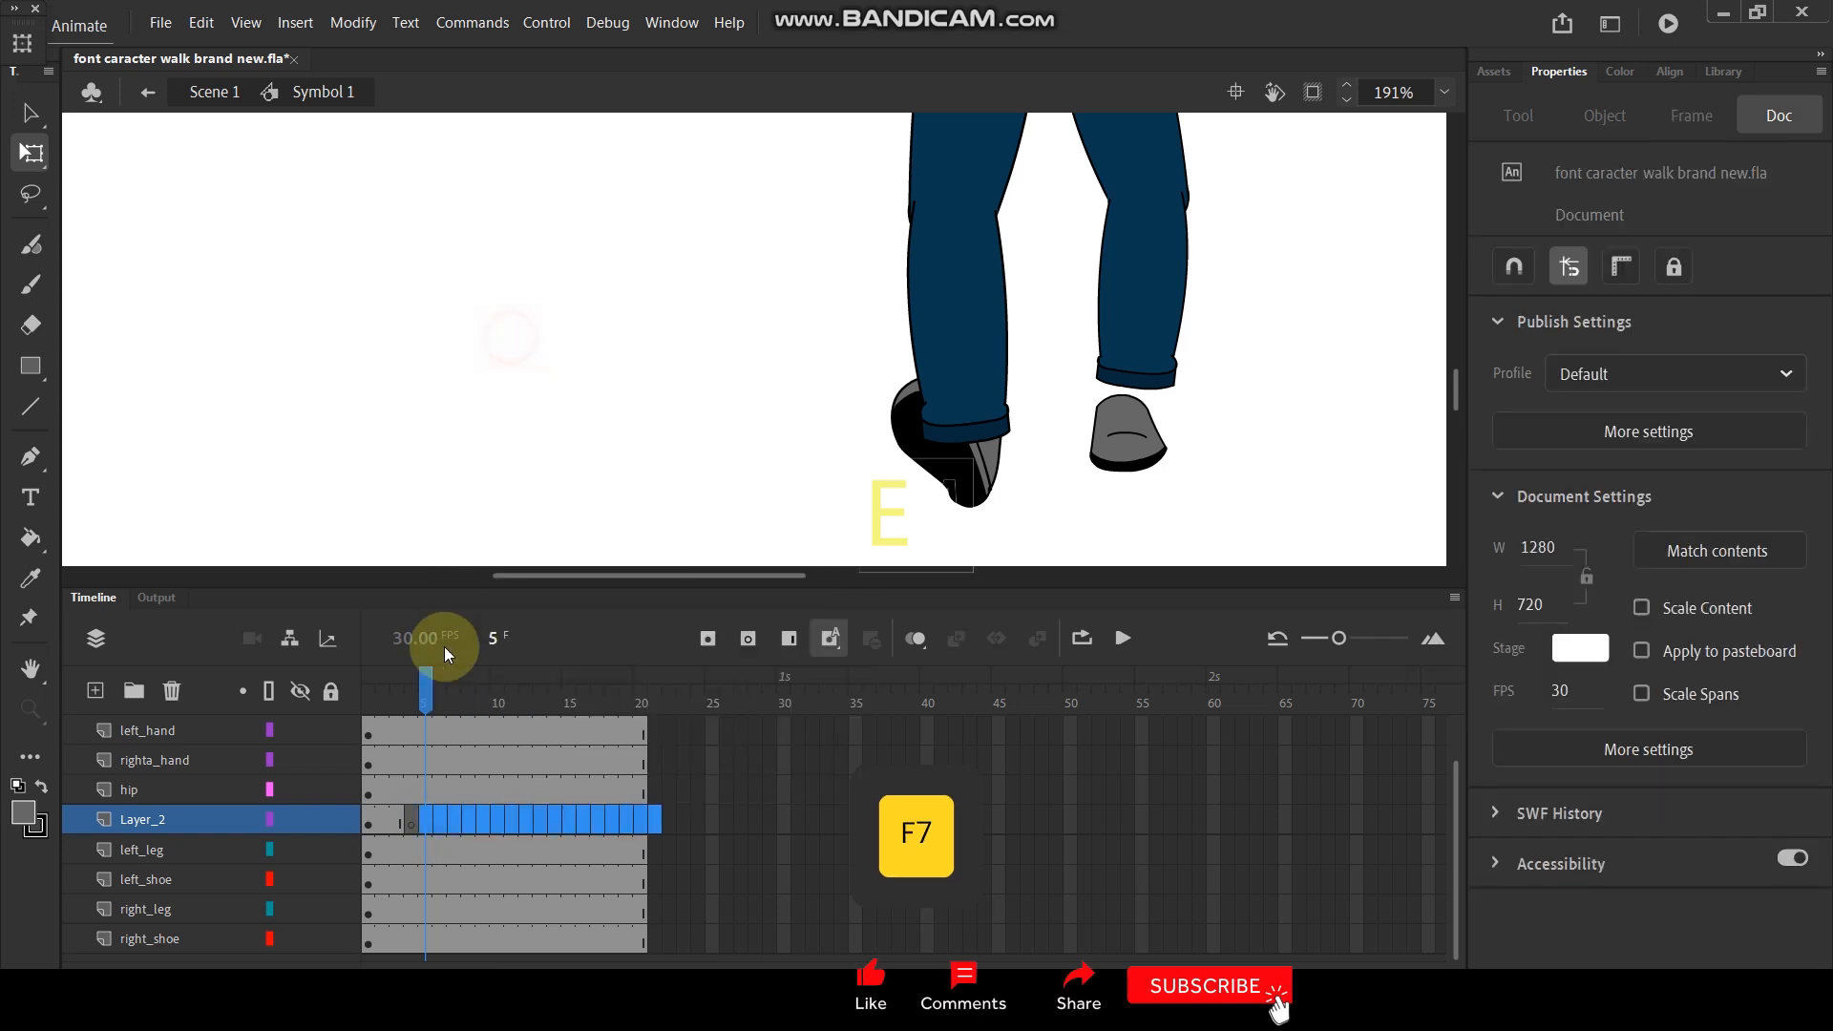
- Add a left_shoe keyframe at frame 5, set the shoe symbol's first frame to 1 and align it with the trouser cuff
click(969, 484)
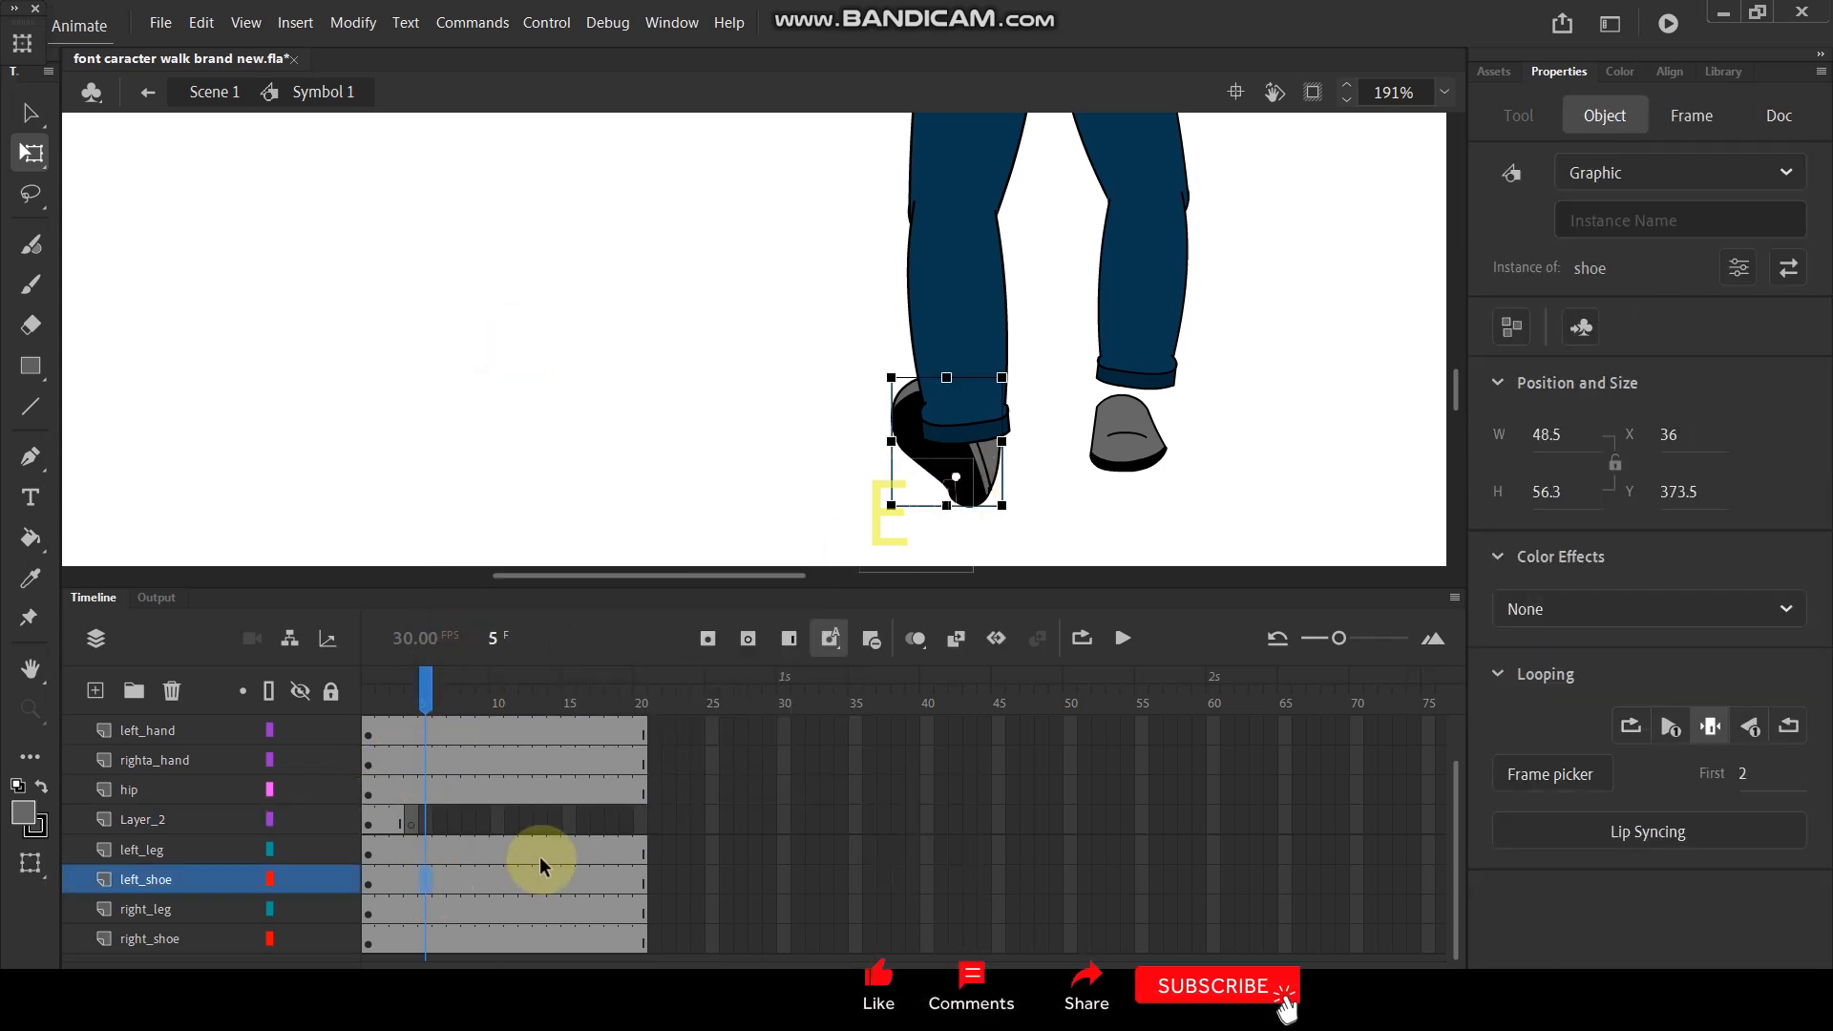
key(F6)
click(976, 472)
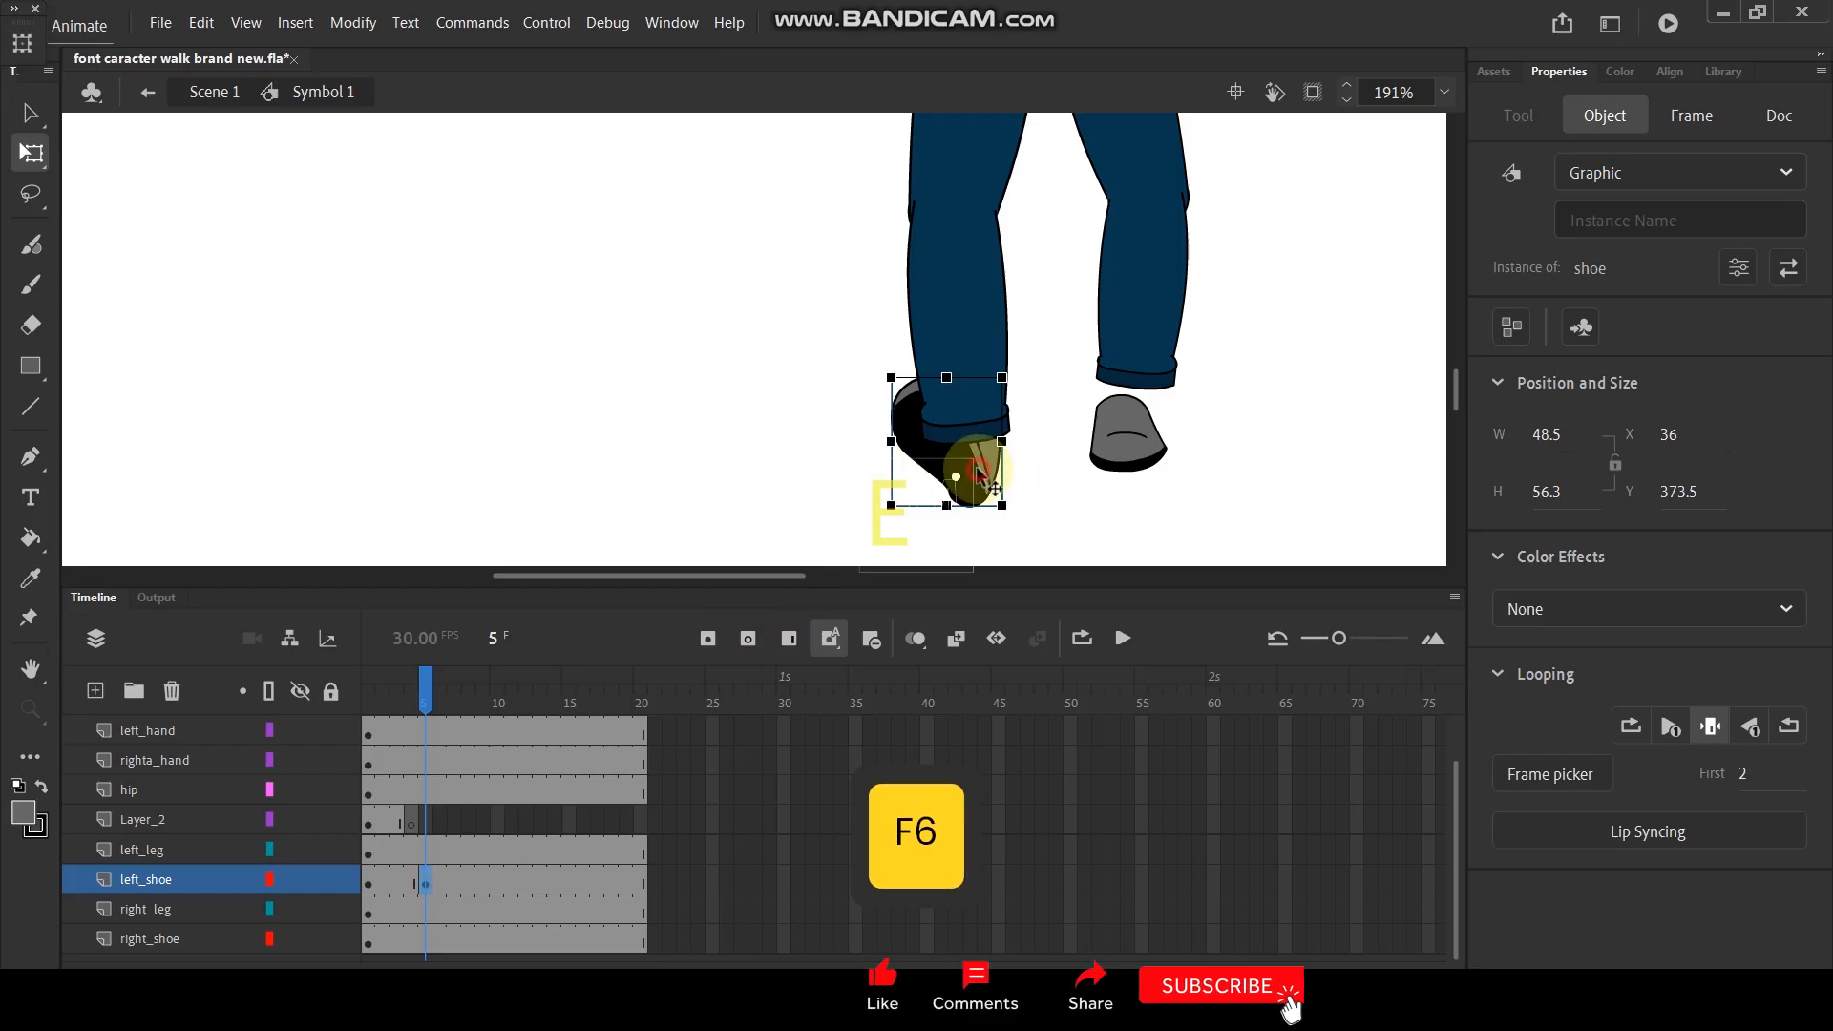
drag(1743, 776, 1656, 783)
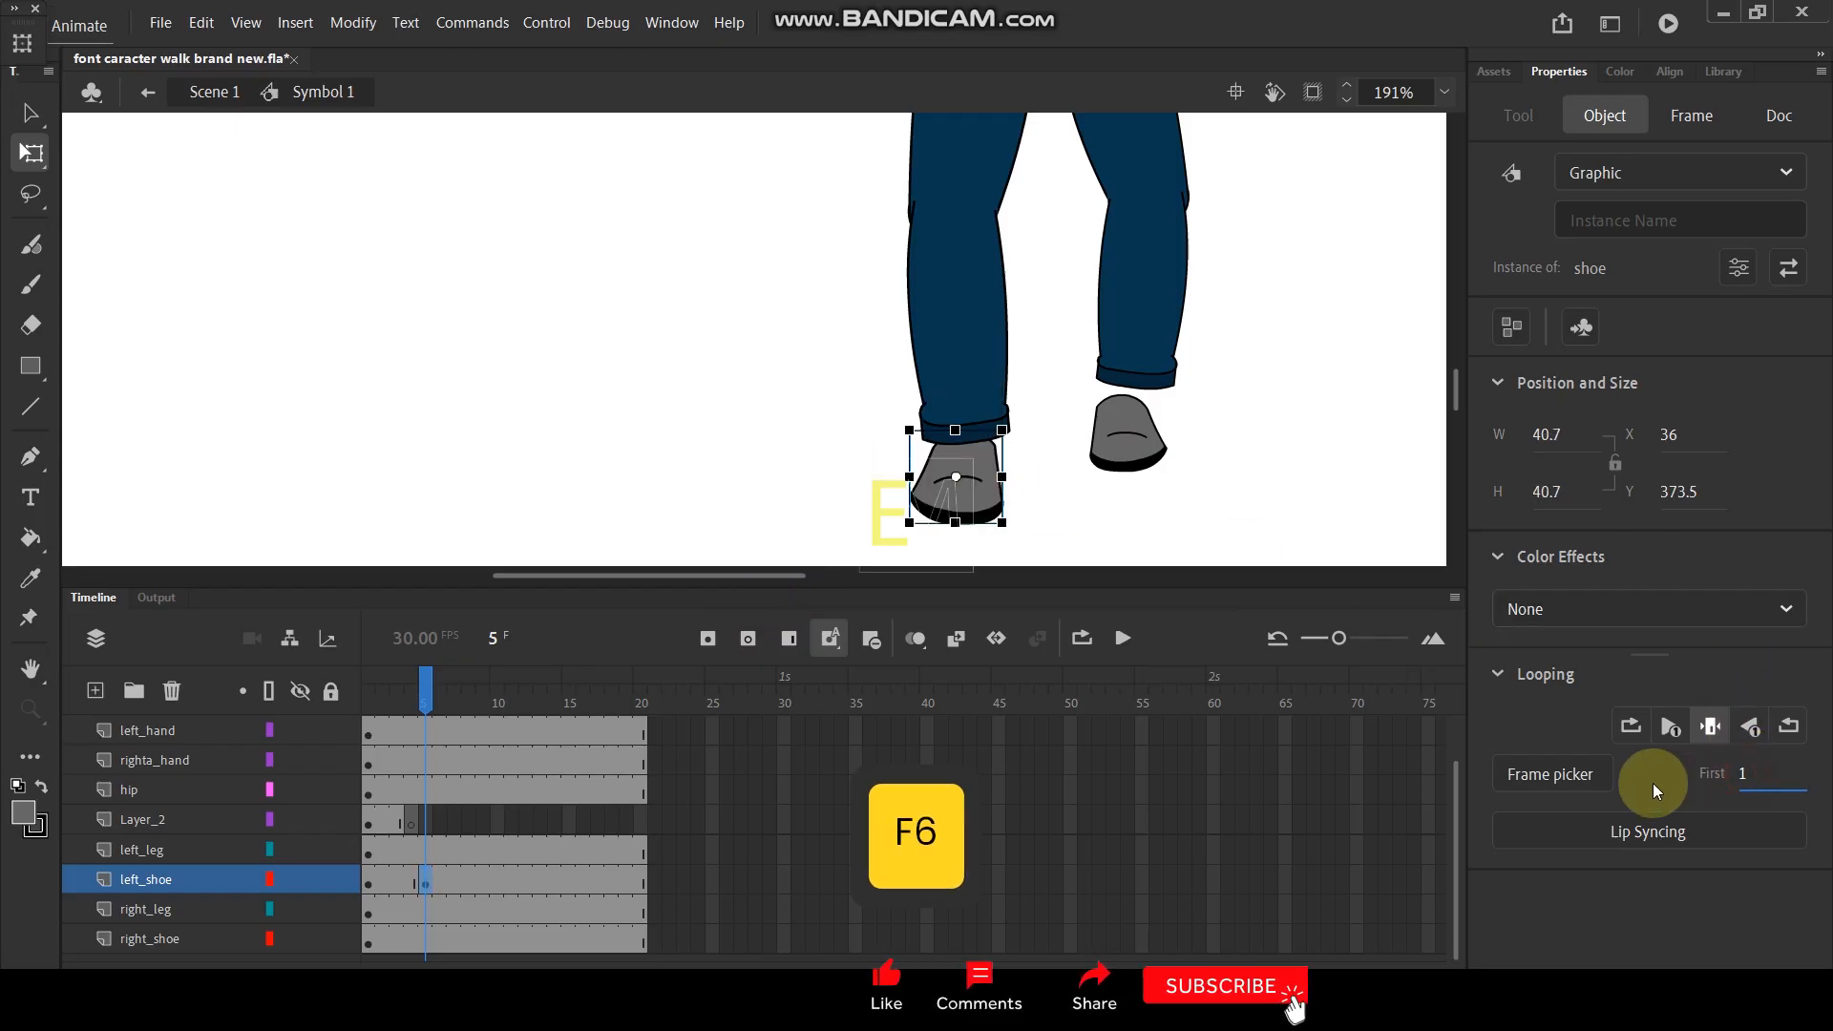
scroll(979, 503, up, 2)
drag(980, 502, 986, 487)
click(425, 735)
- Add a left_shoe keyframe at frame 10 and scale the shoe to 90%
drag(417, 697, 497, 723)
click(491, 879)
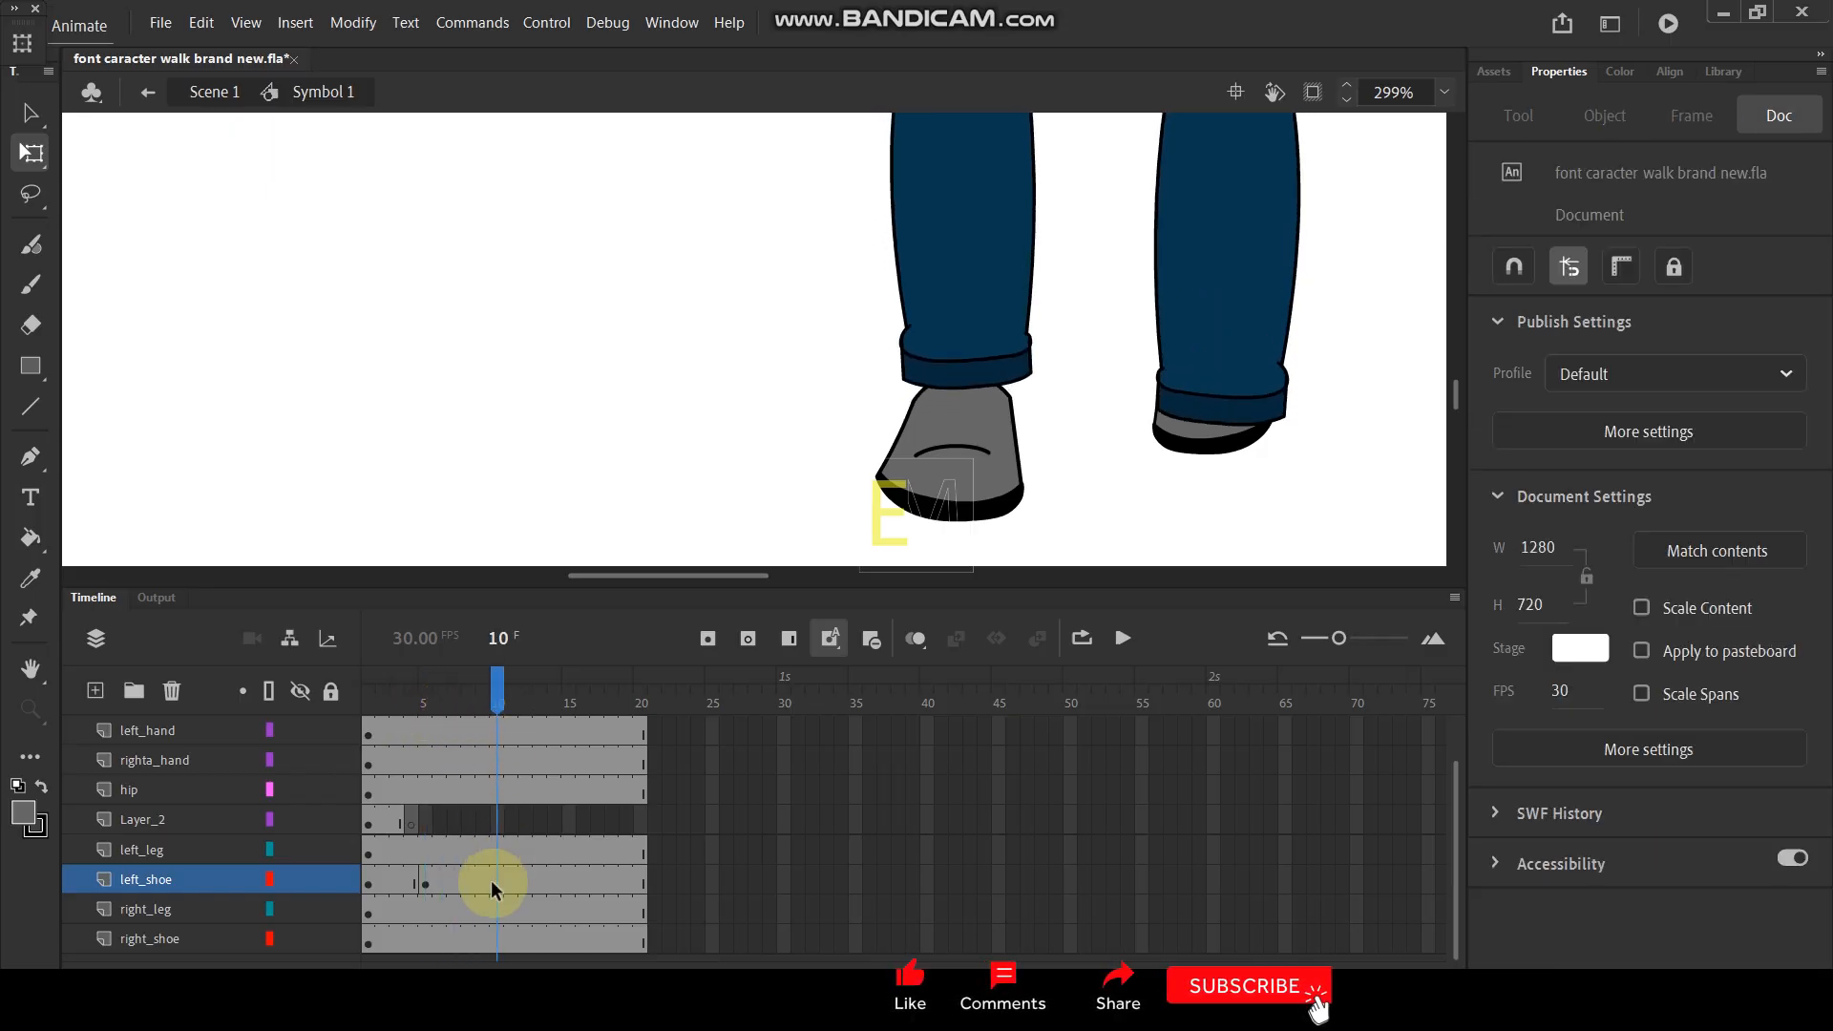
click(496, 880)
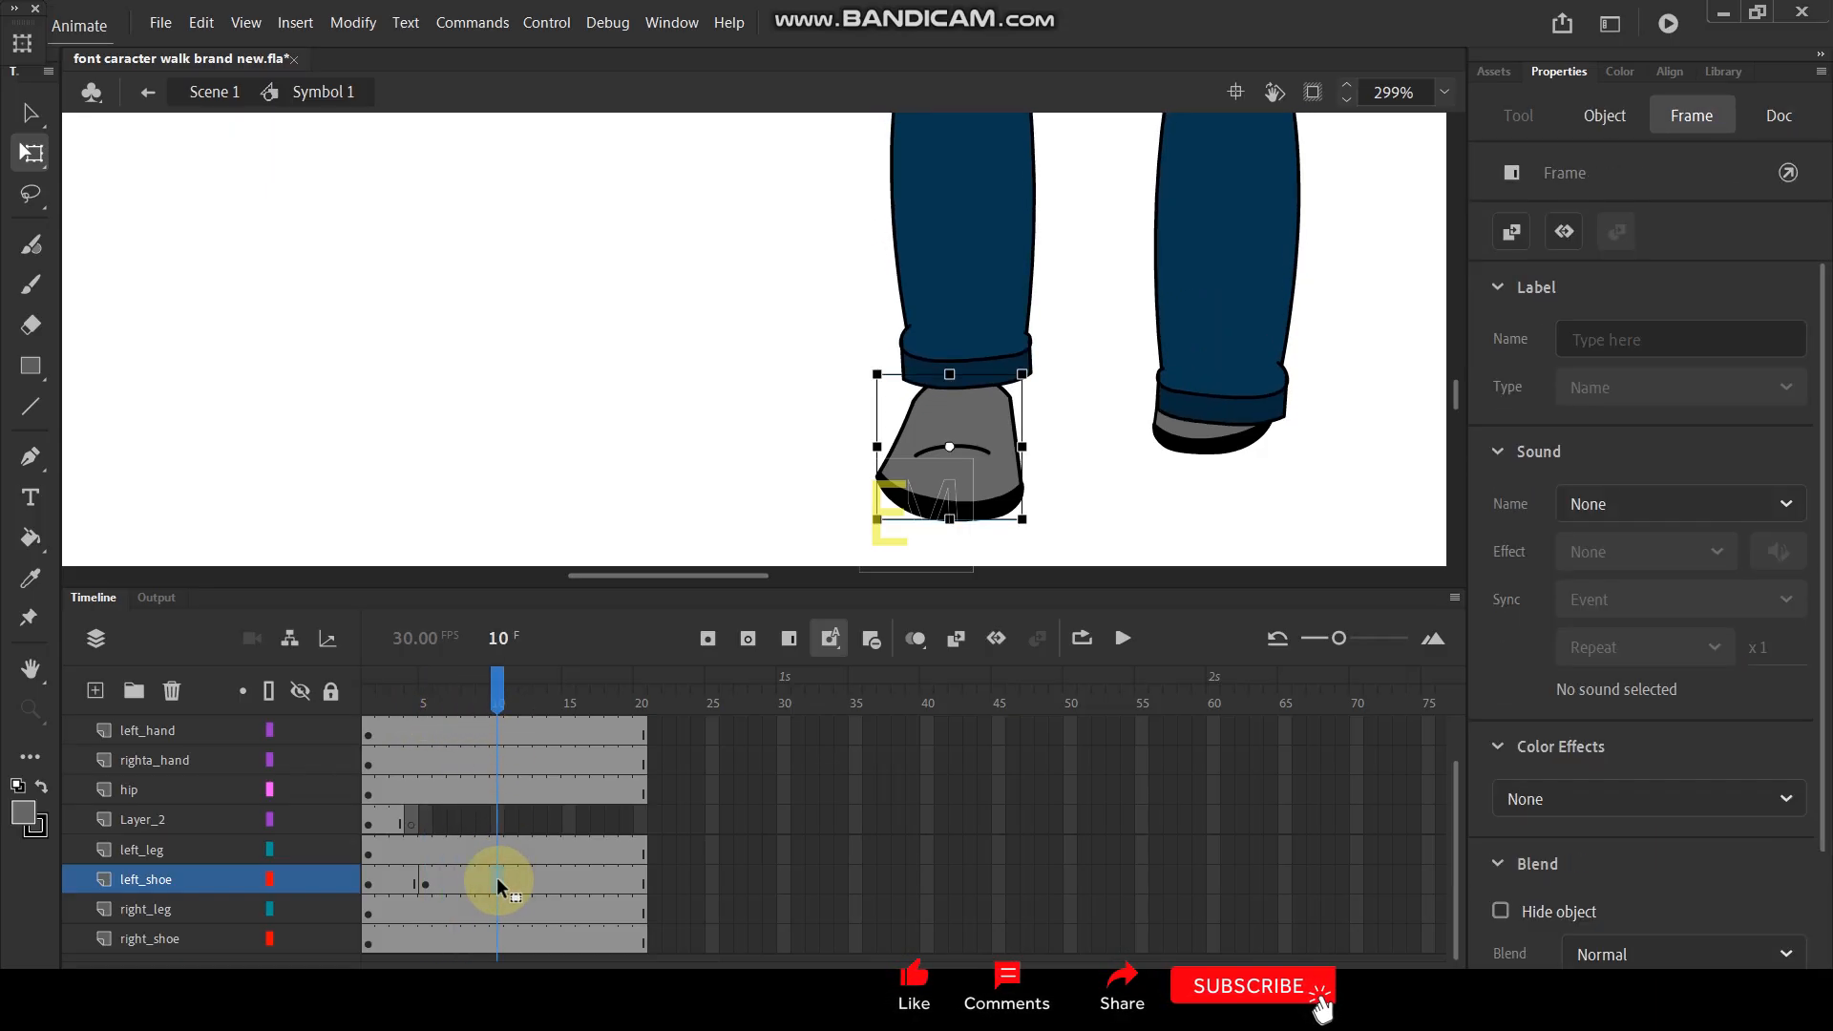
key(F6)
click(883, 468)
key(alt)
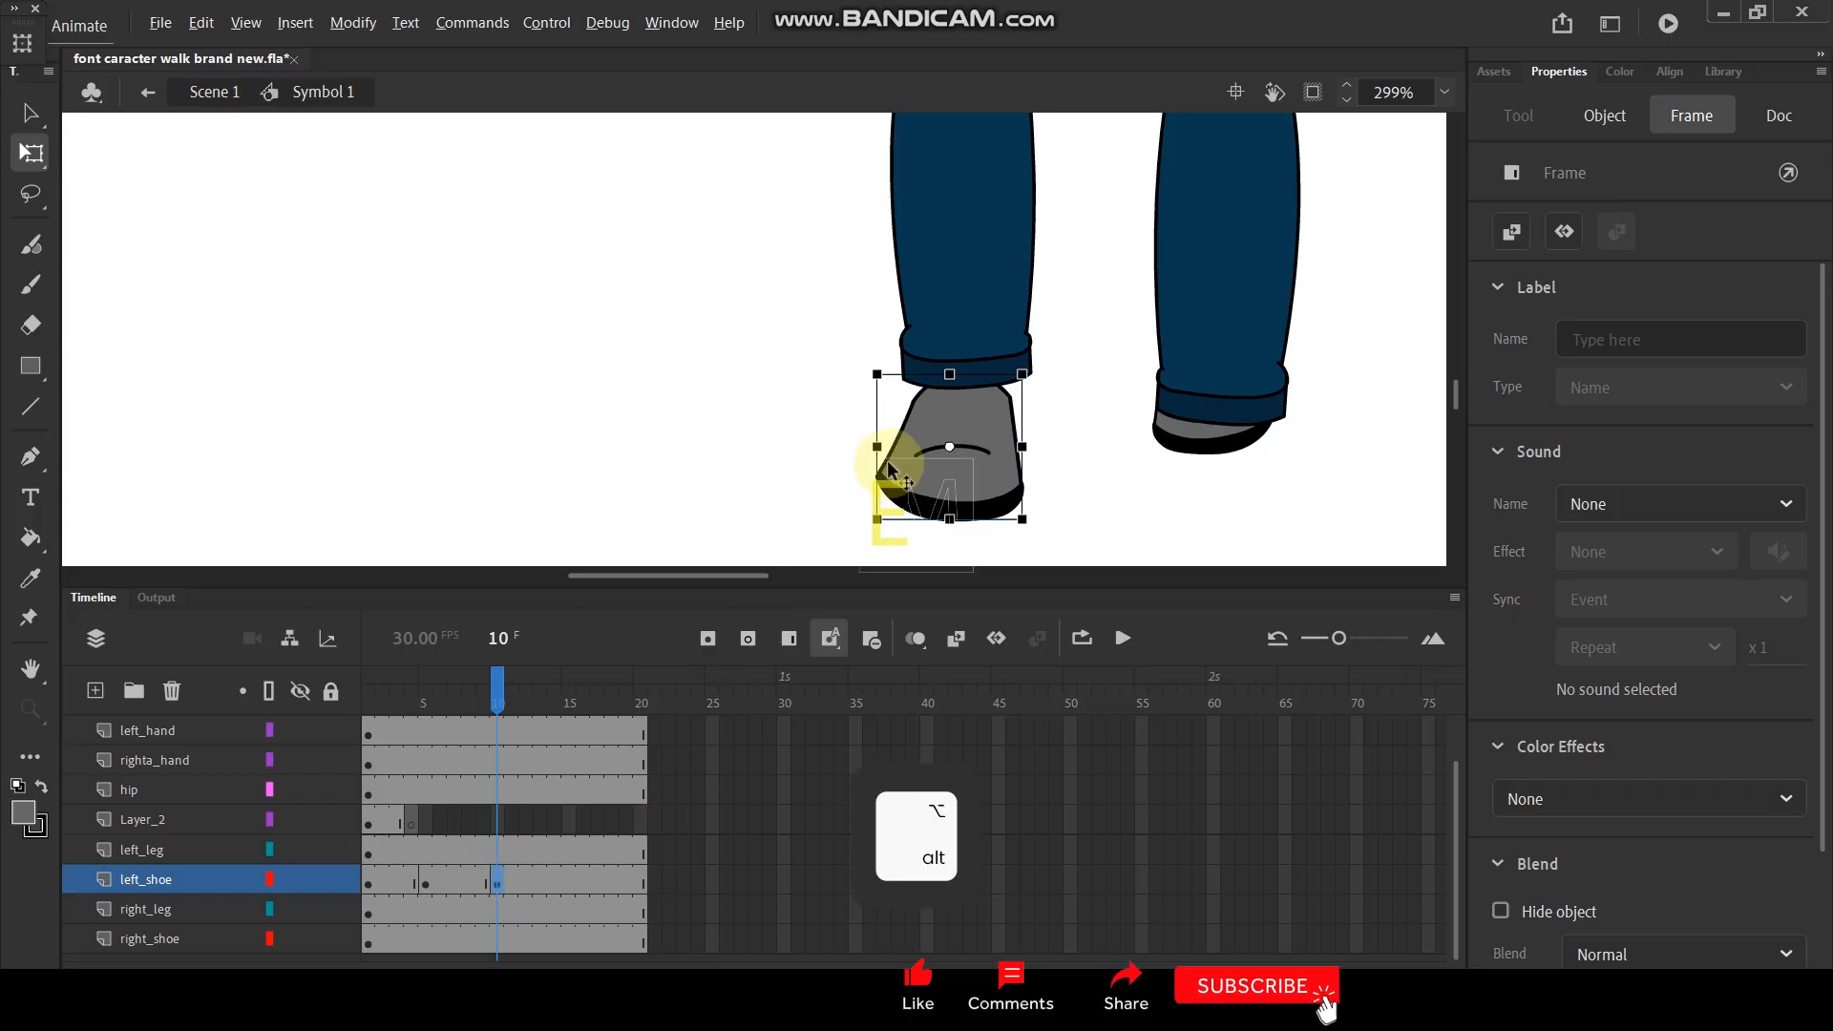
key(ctrl+alt+s)
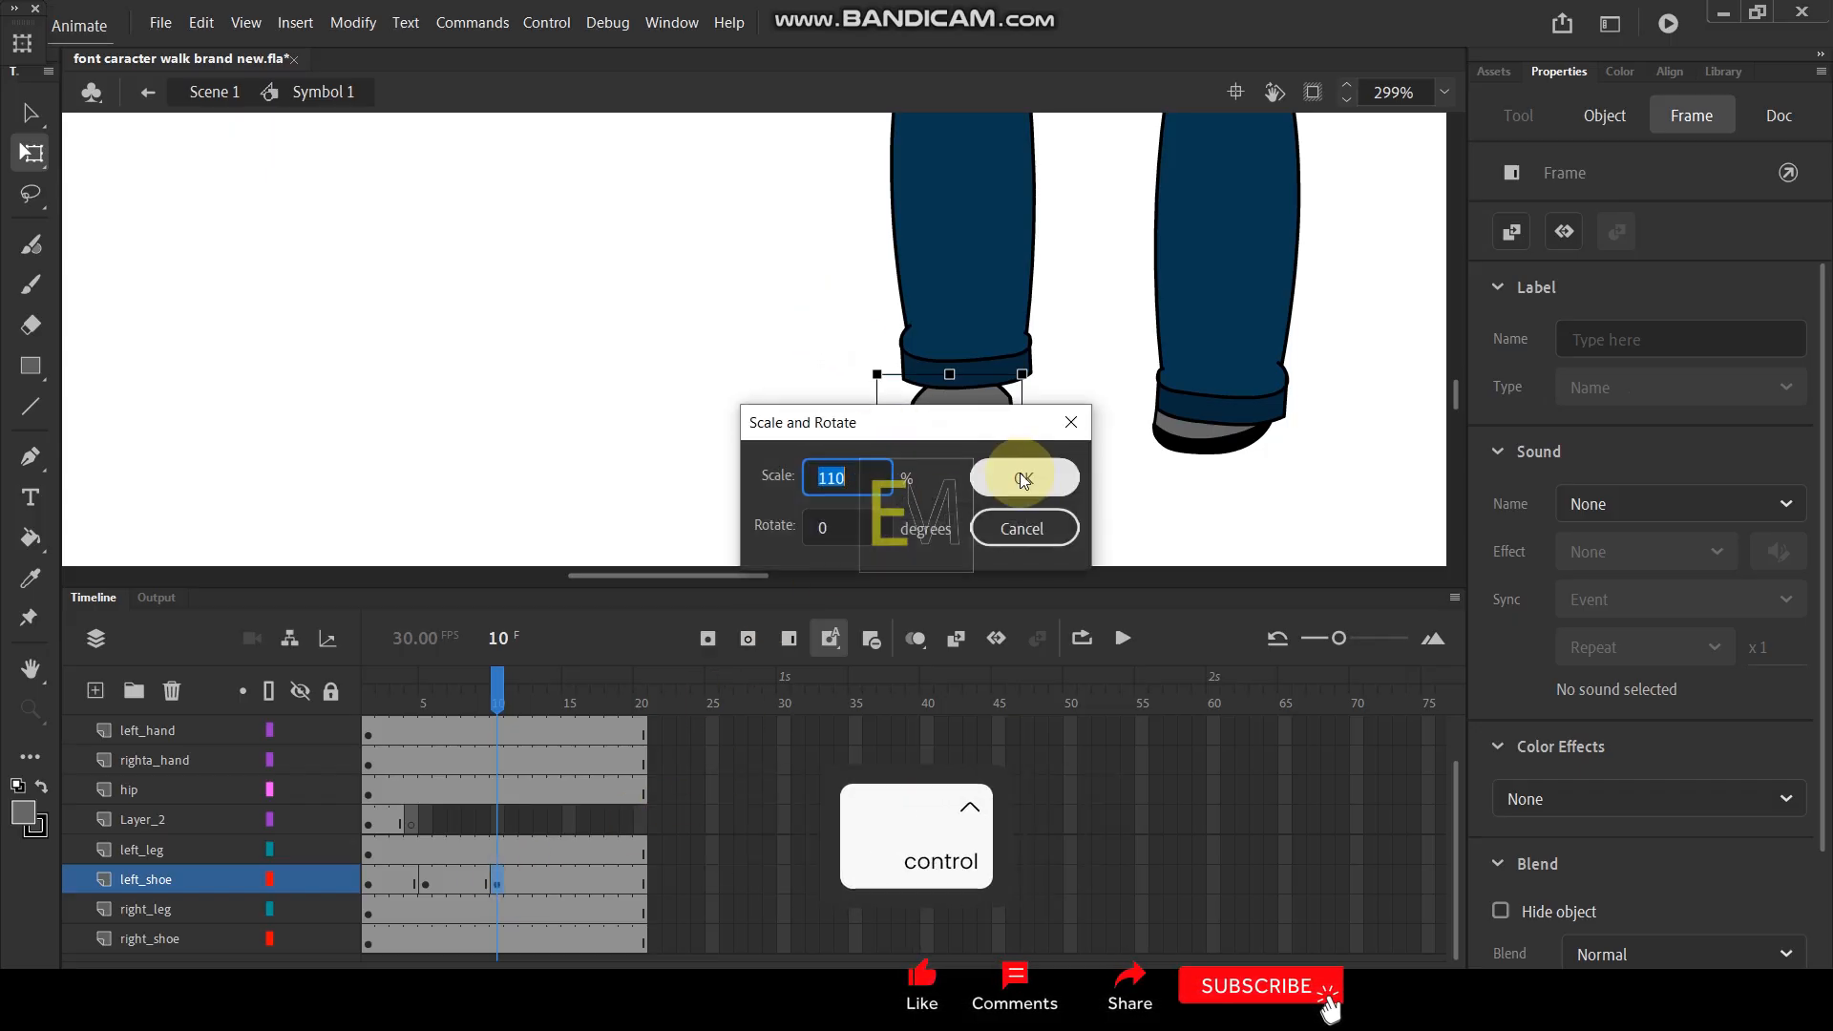
text(90)
key(Return)
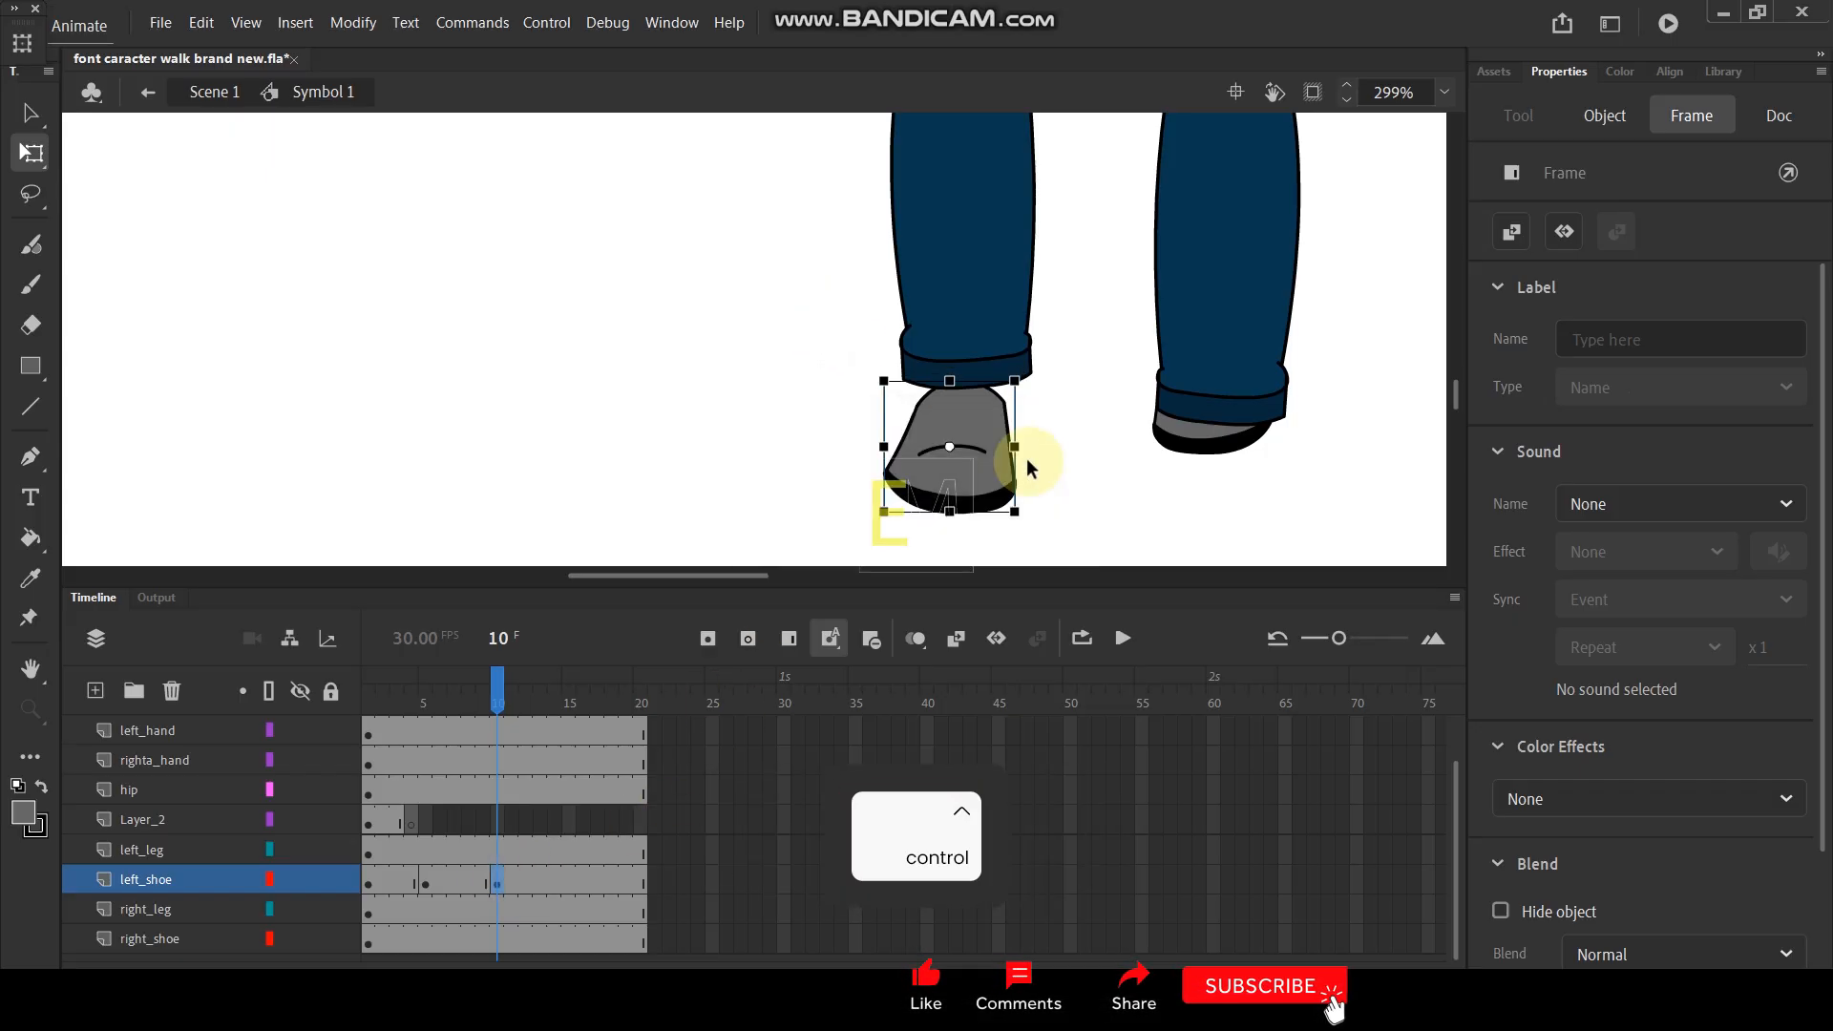
- Reposition the scaled left shoe at frame 10 so that it tucks under the trouser cuff
scroll(1051, 429, down, 5)
scroll(1050, 435, up, 4)
click(1000, 476)
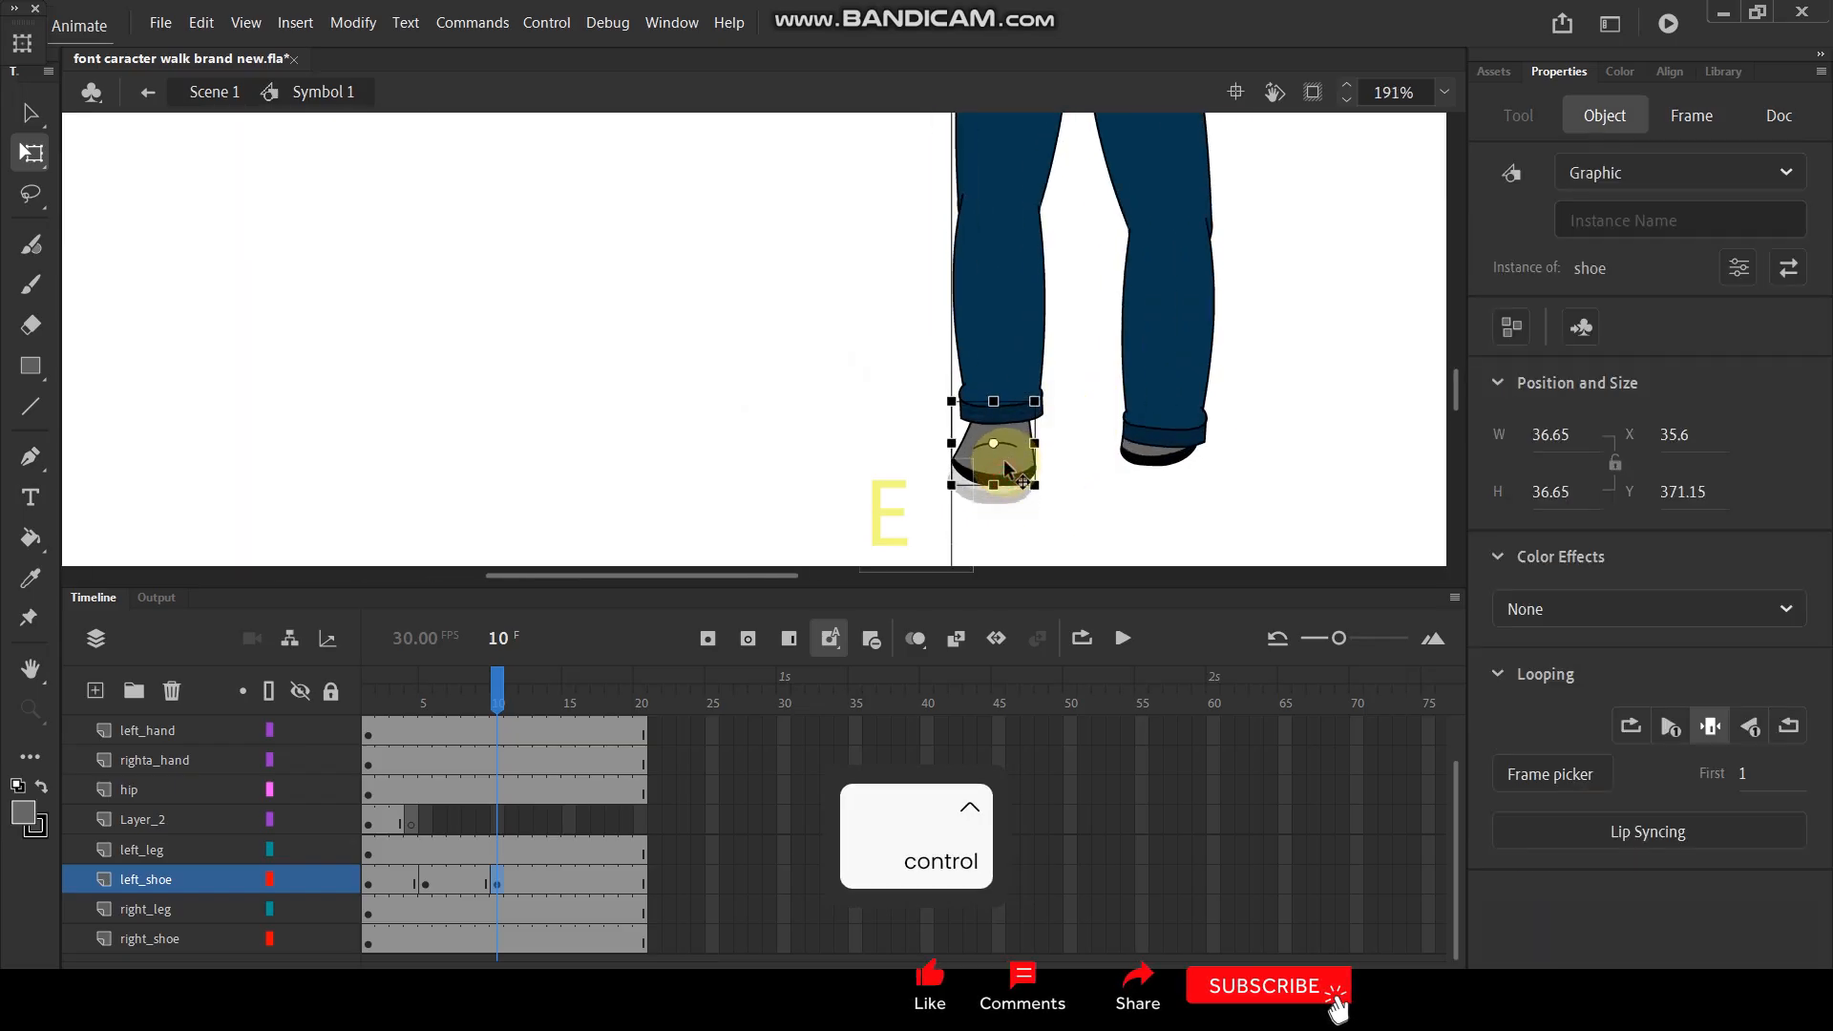
drag(1007, 477, 1006, 473)
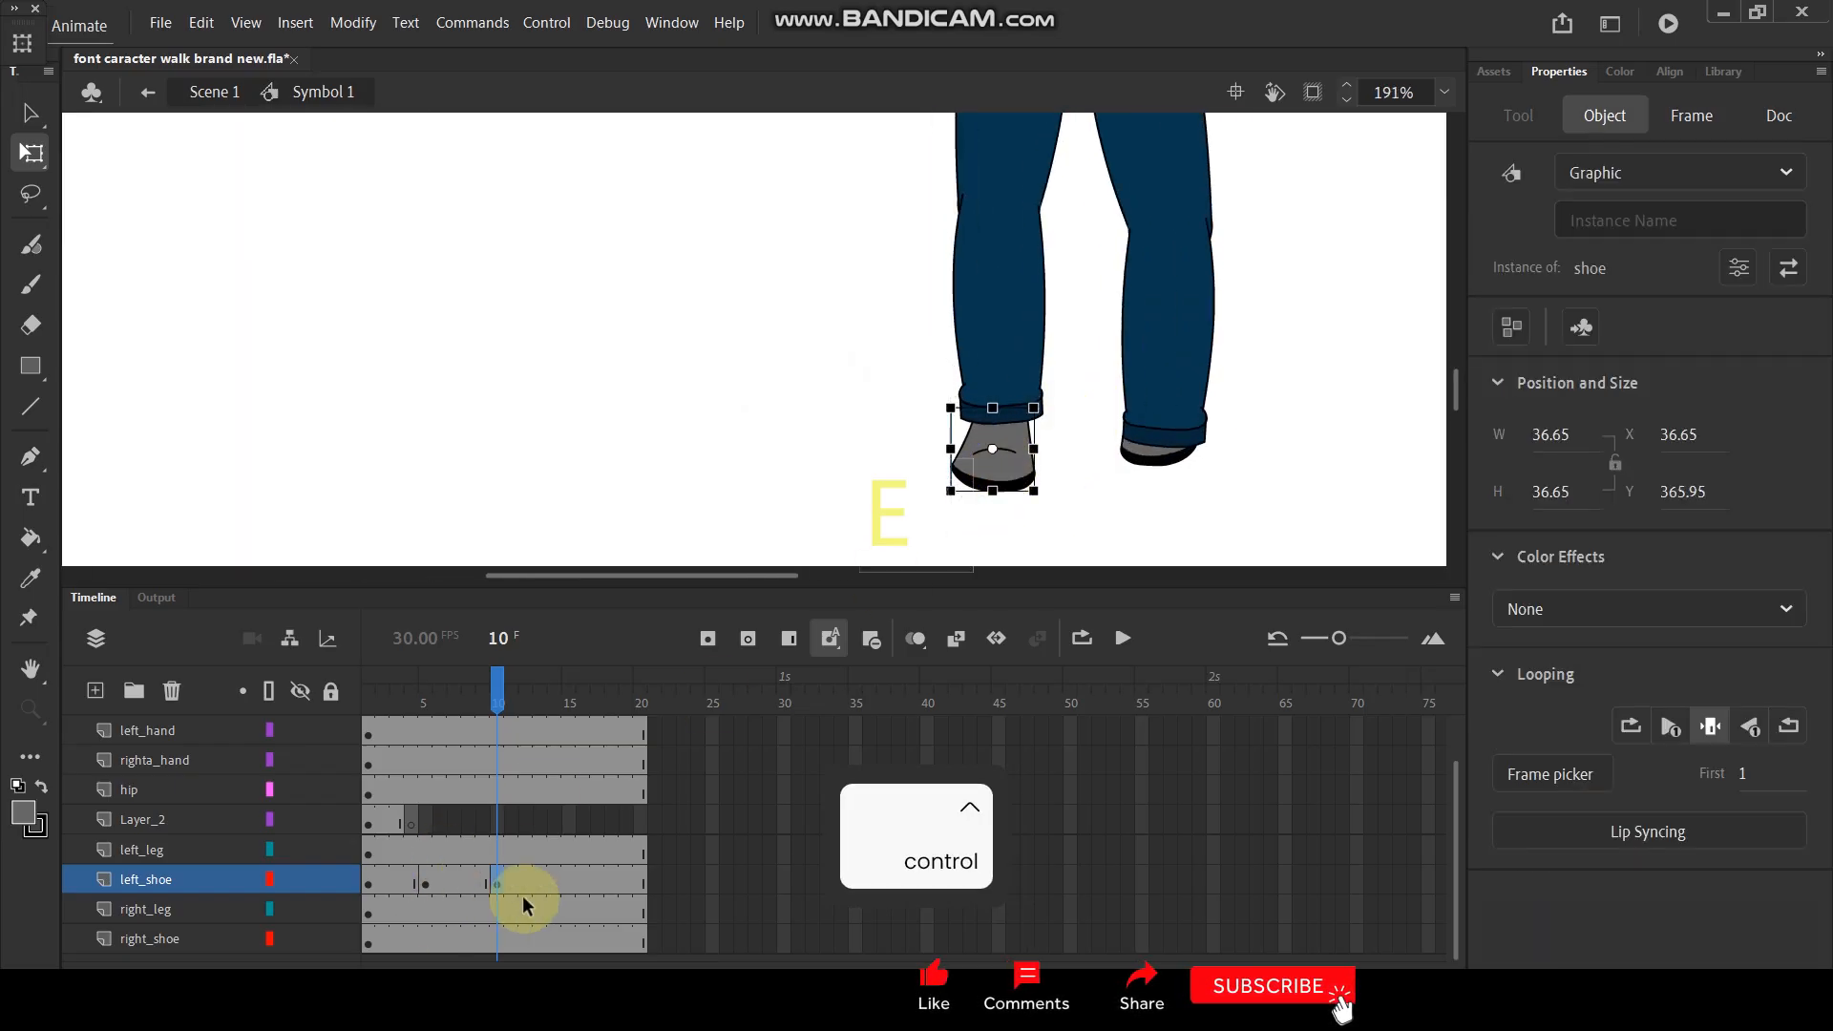
- Add a left_shoe keyframe at frame 15 and move the shoe up to meet the raised trouser cuff
drag(498, 703, 569, 706)
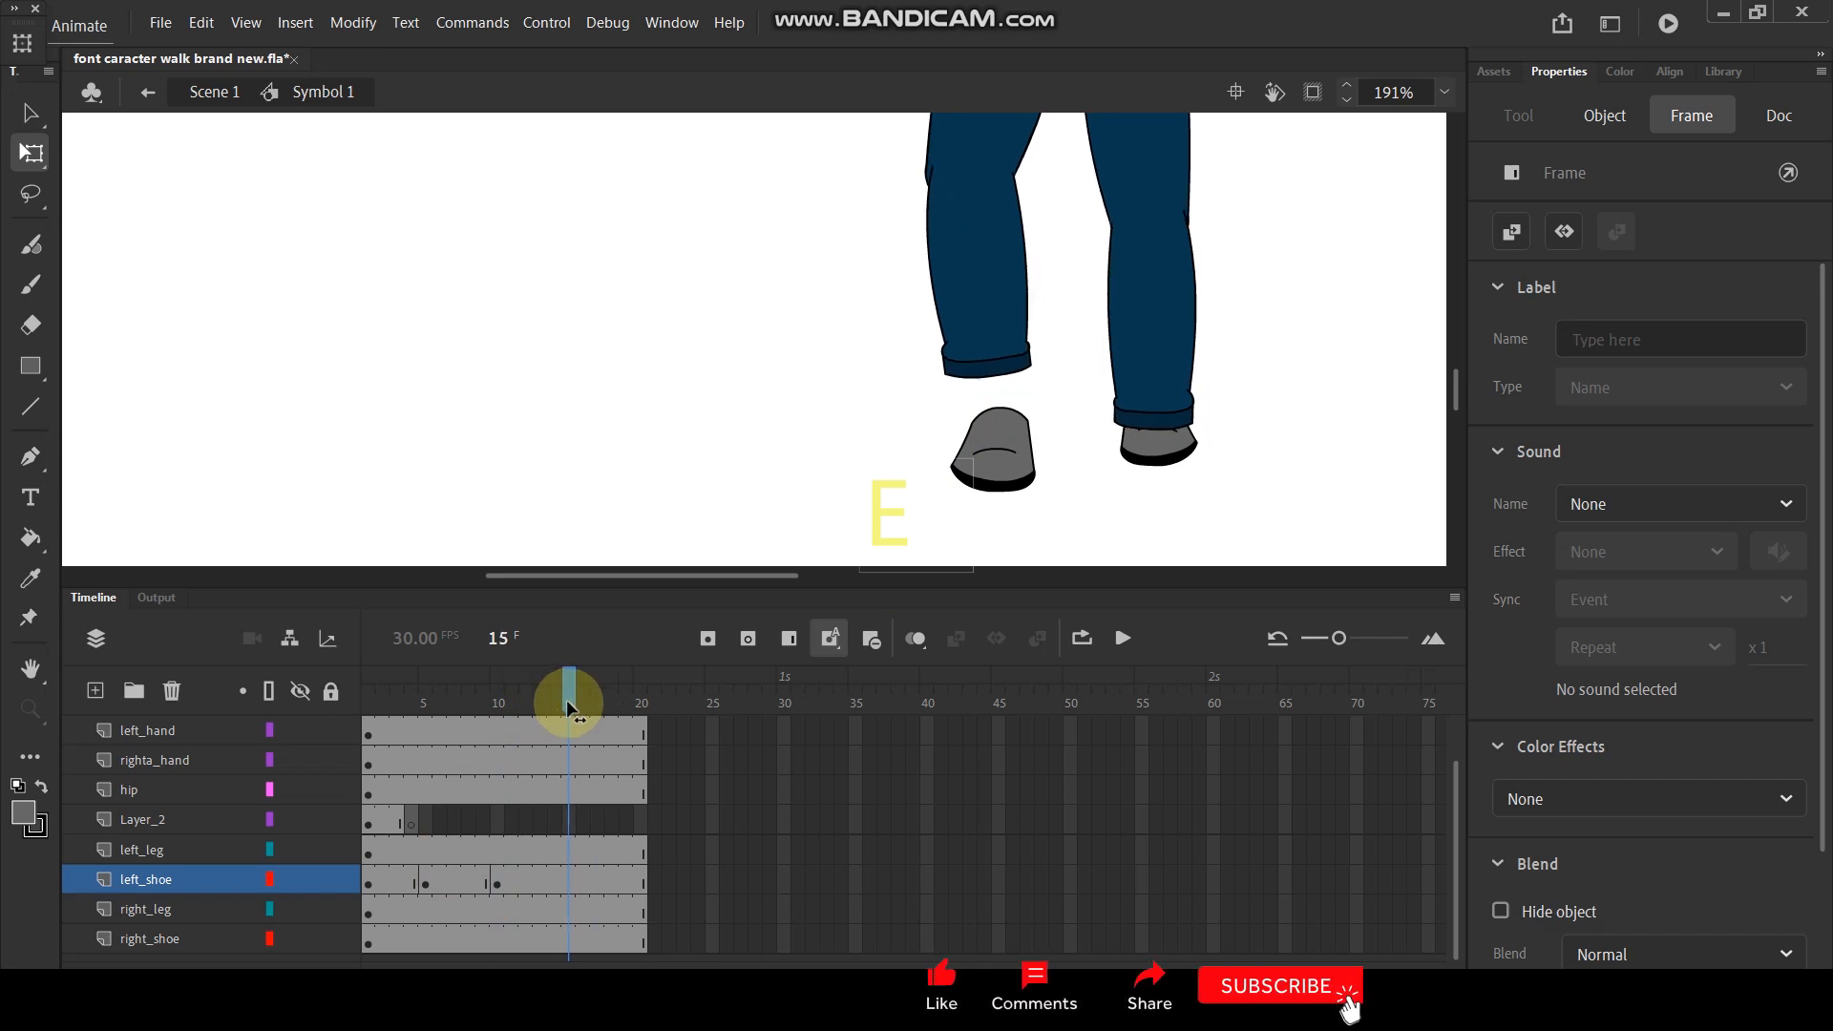
click(570, 880)
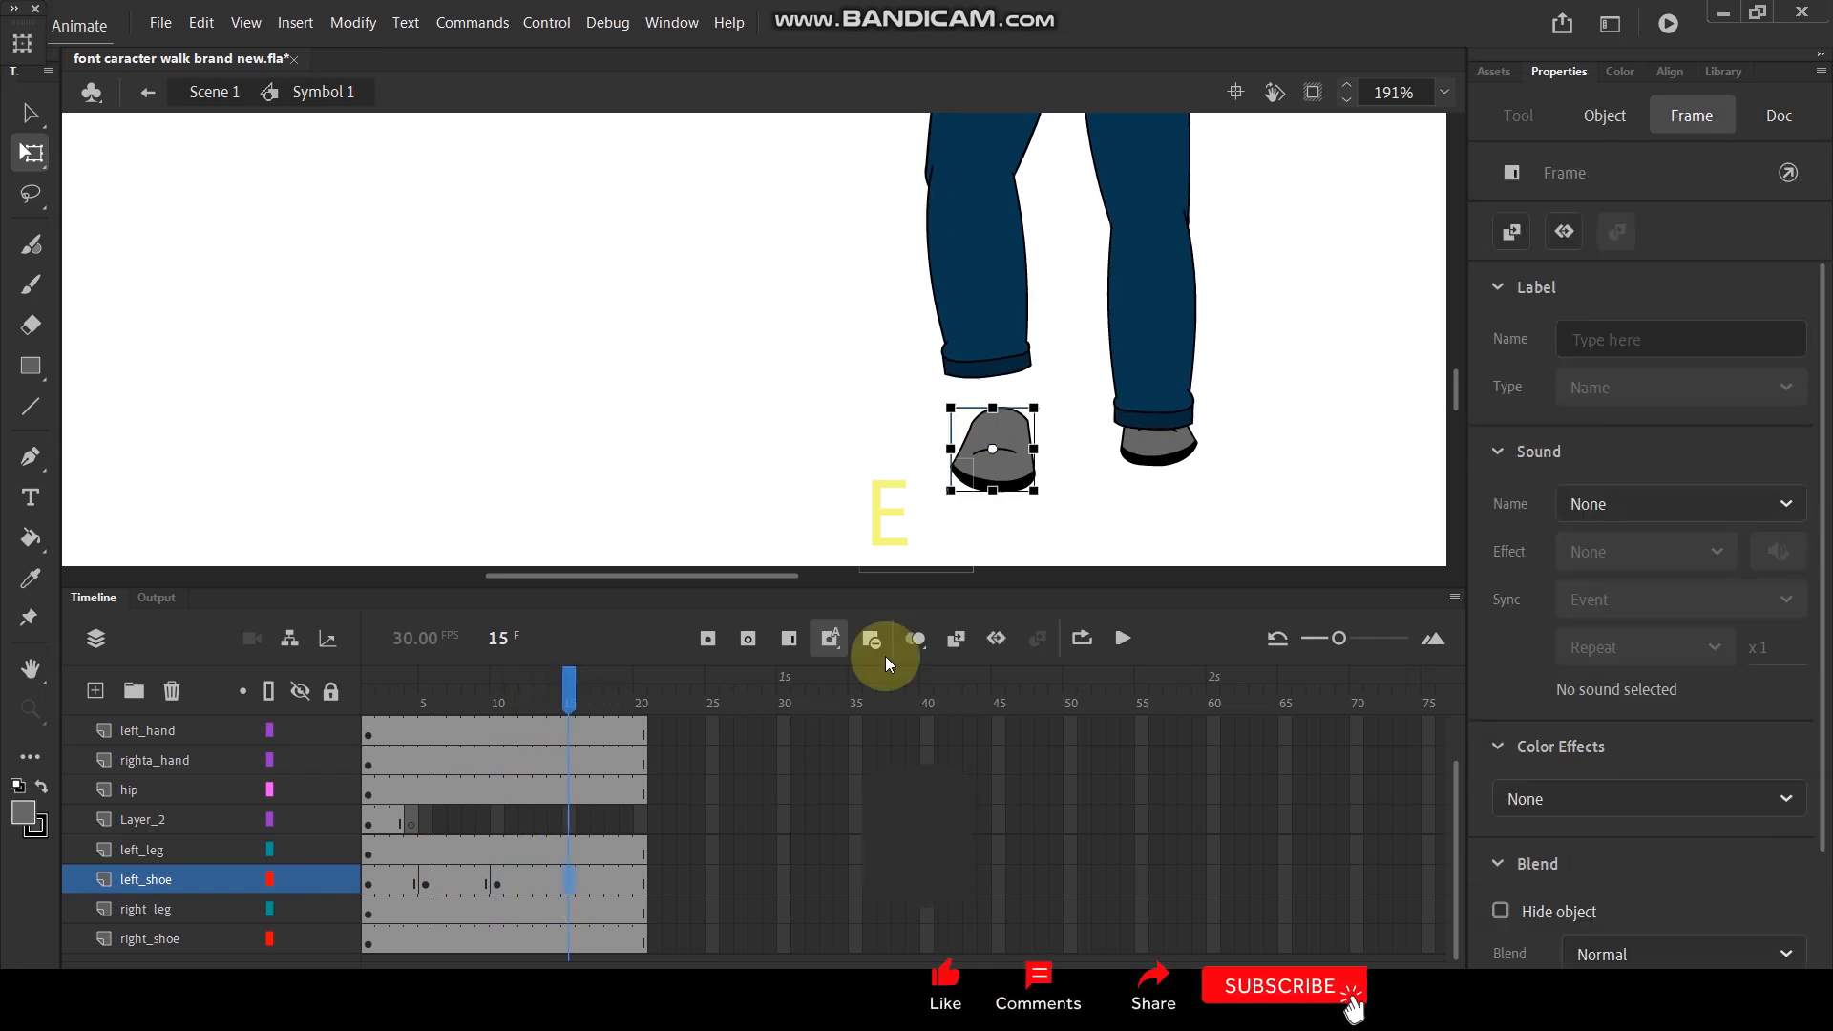
key(F6)
drag(1022, 482, 1009, 429)
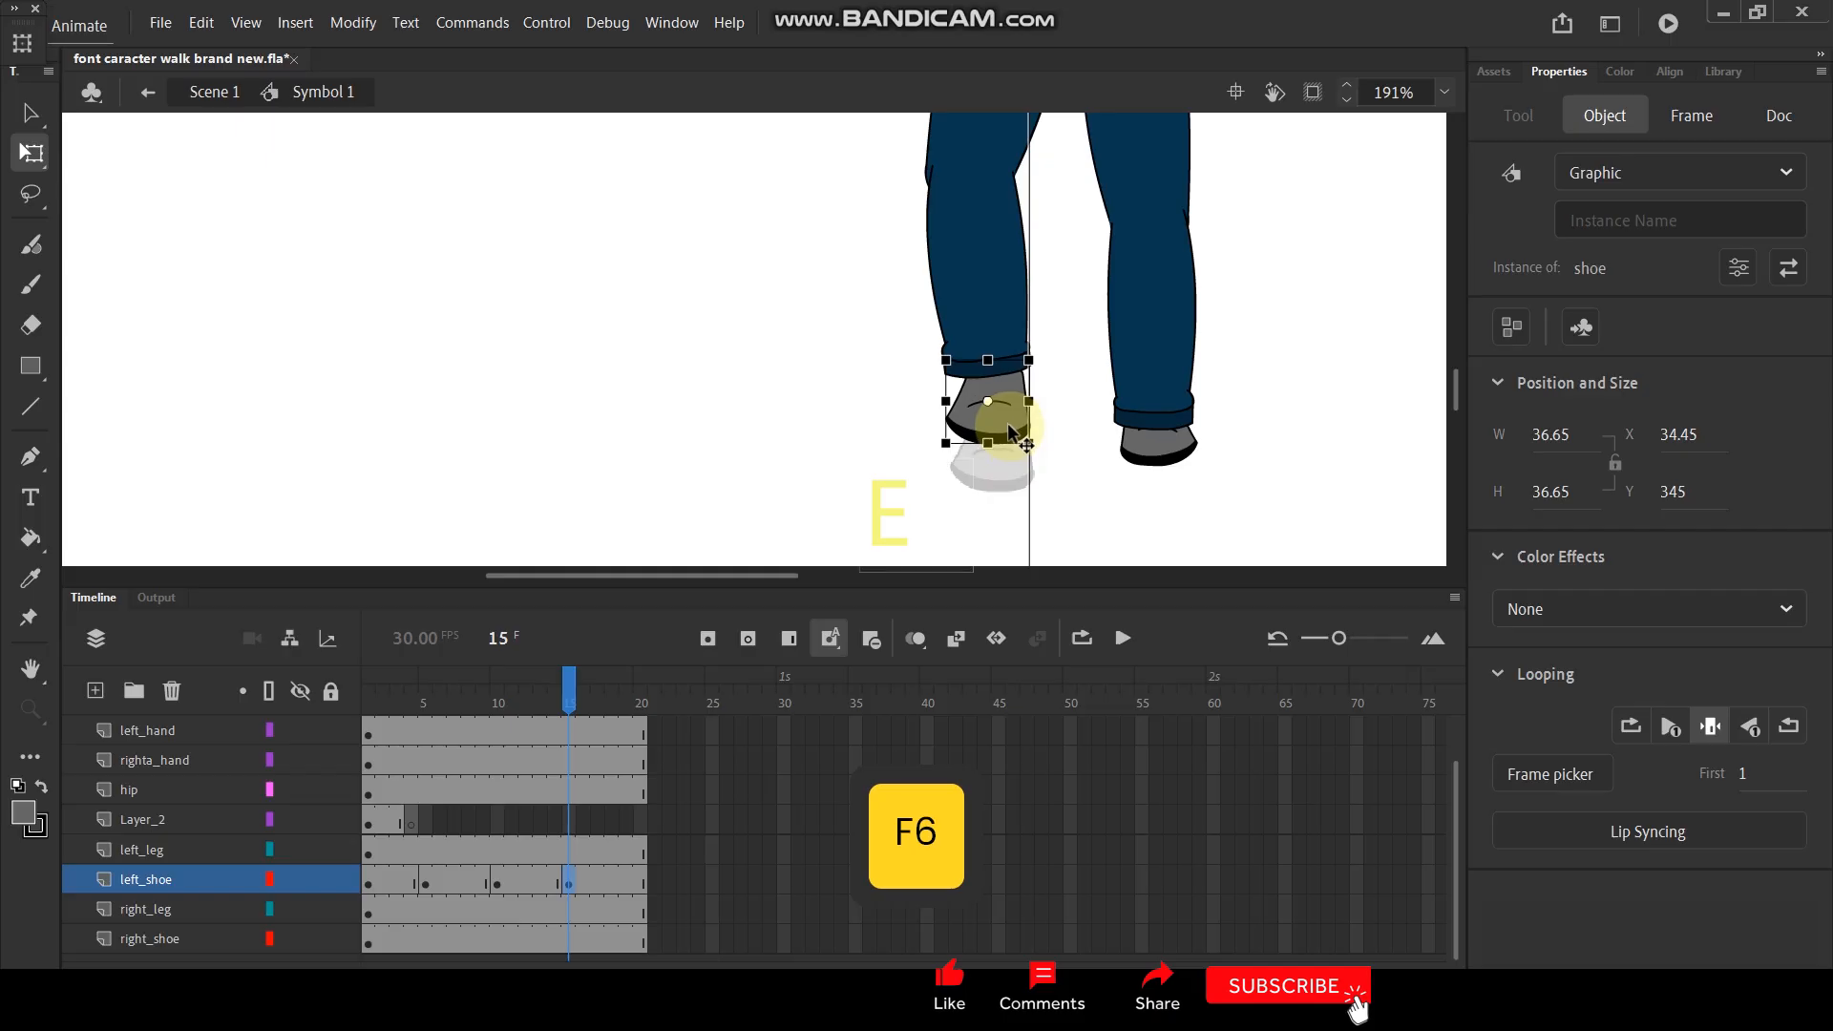
- Duplicate the frame 1 keyframes of left_shoe and Layer_2 to frame 20
drag(569, 687, 643, 685)
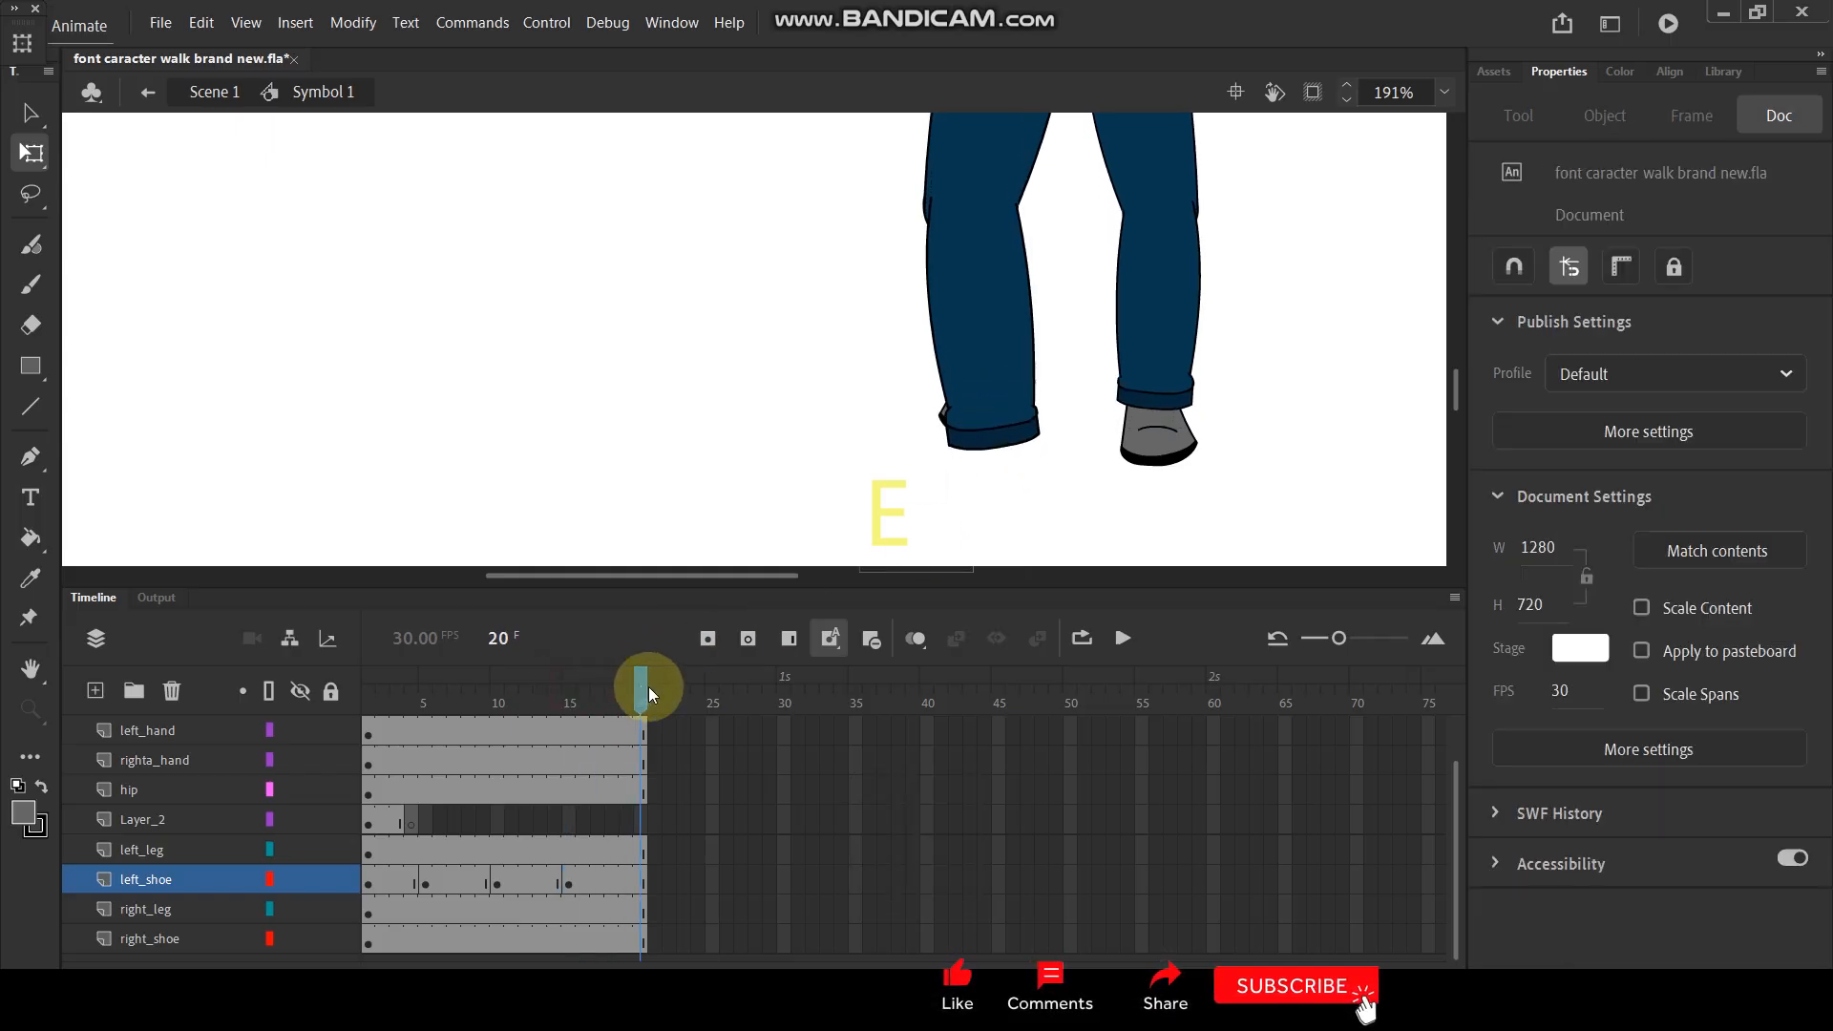
click(369, 822)
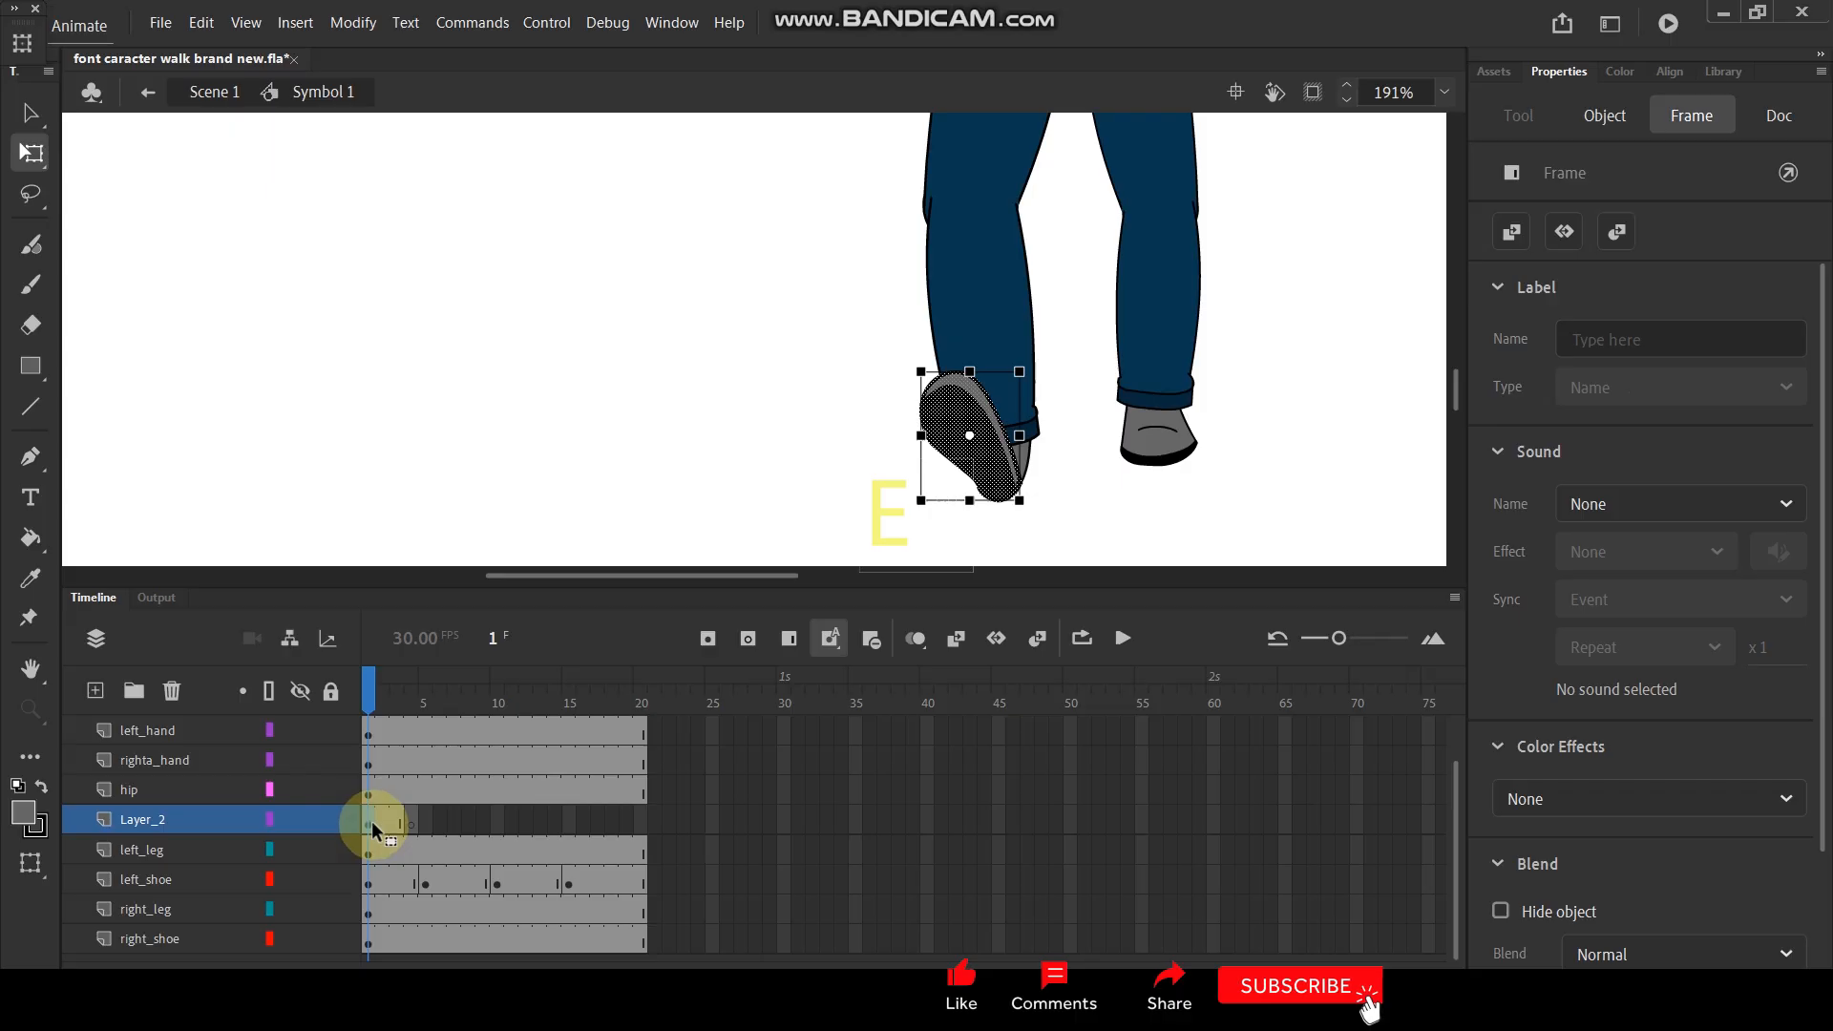
alt+click(642, 879)
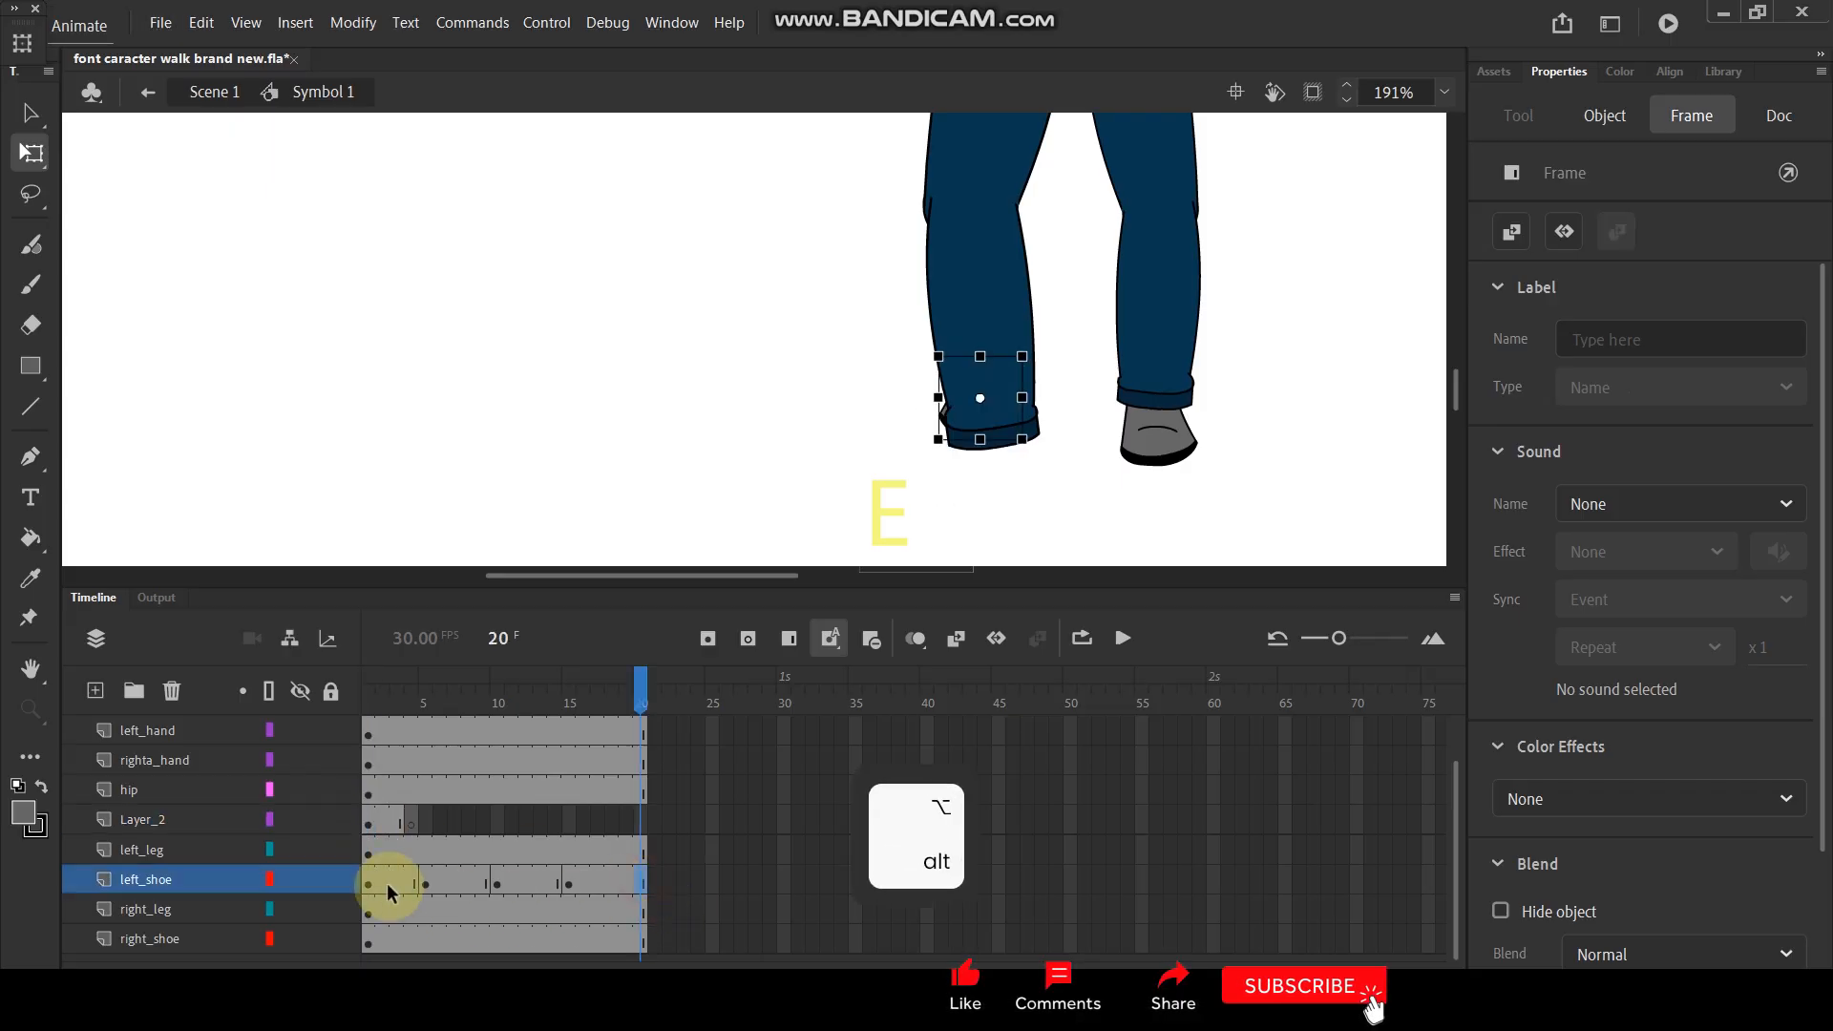
drag(369, 884, 529, 884)
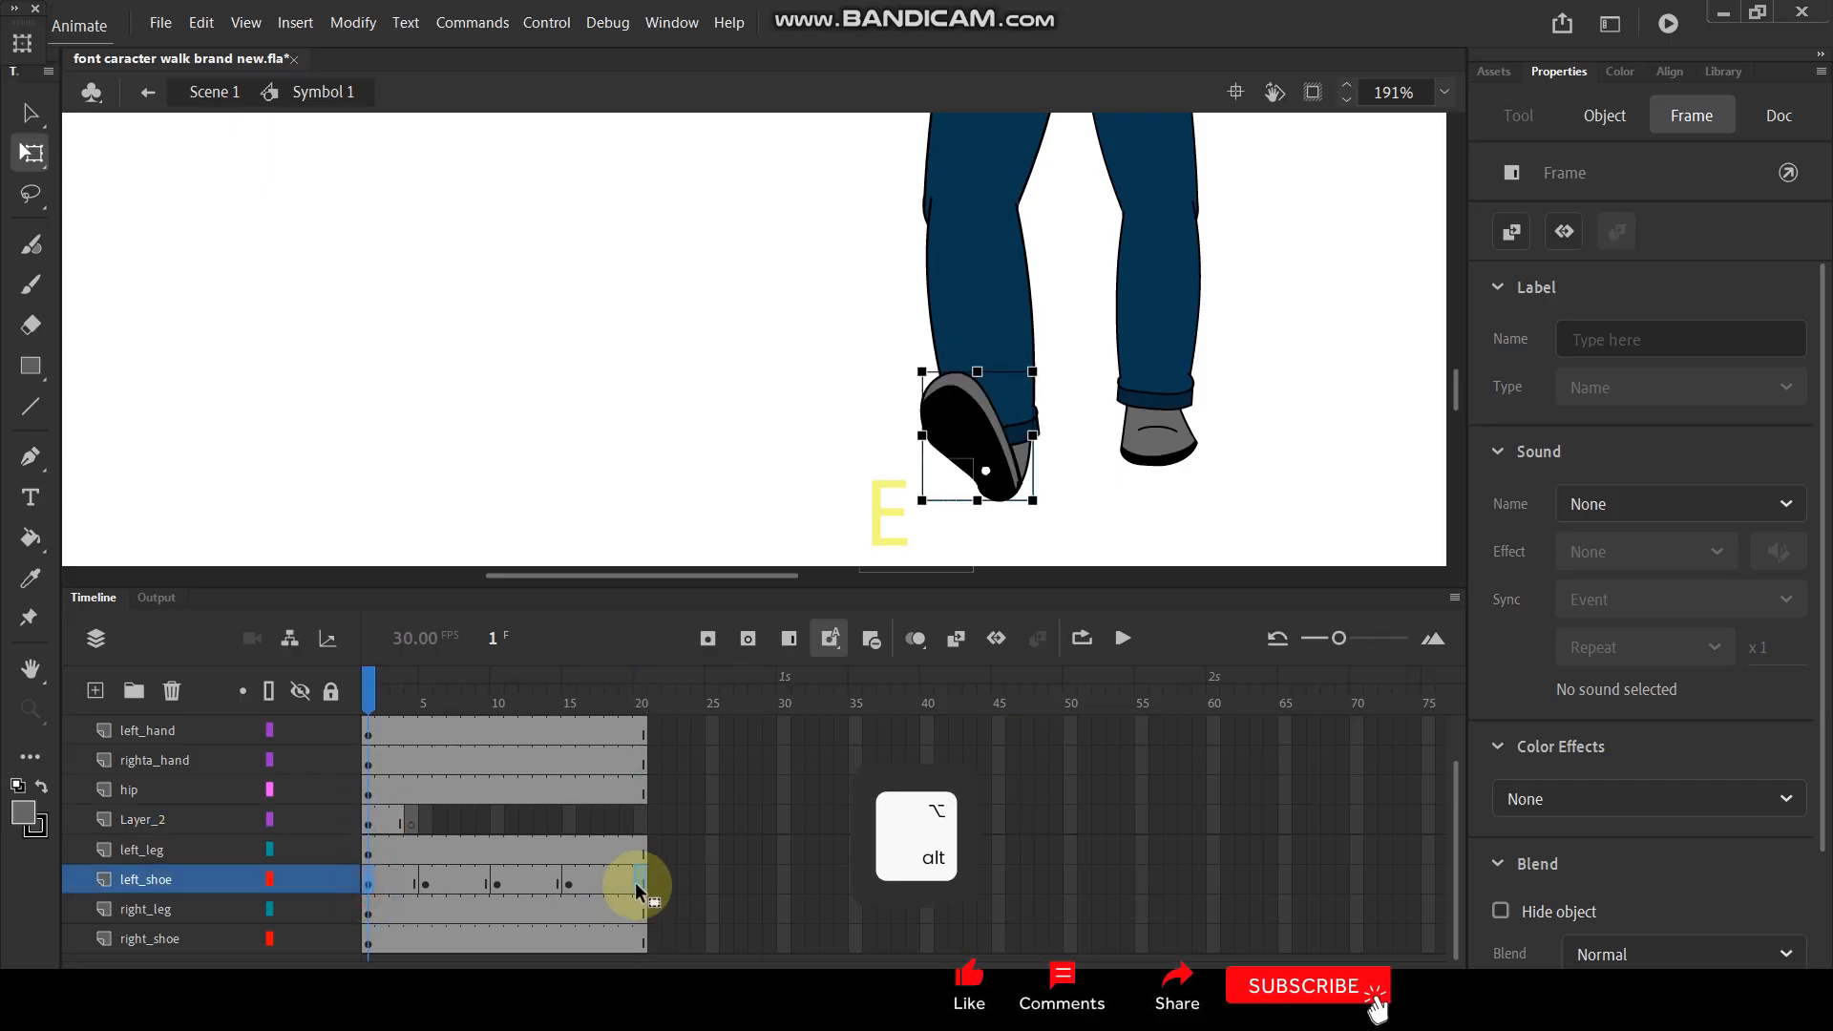
drag(644, 880, 642, 880)
drag(368, 821, 641, 826)
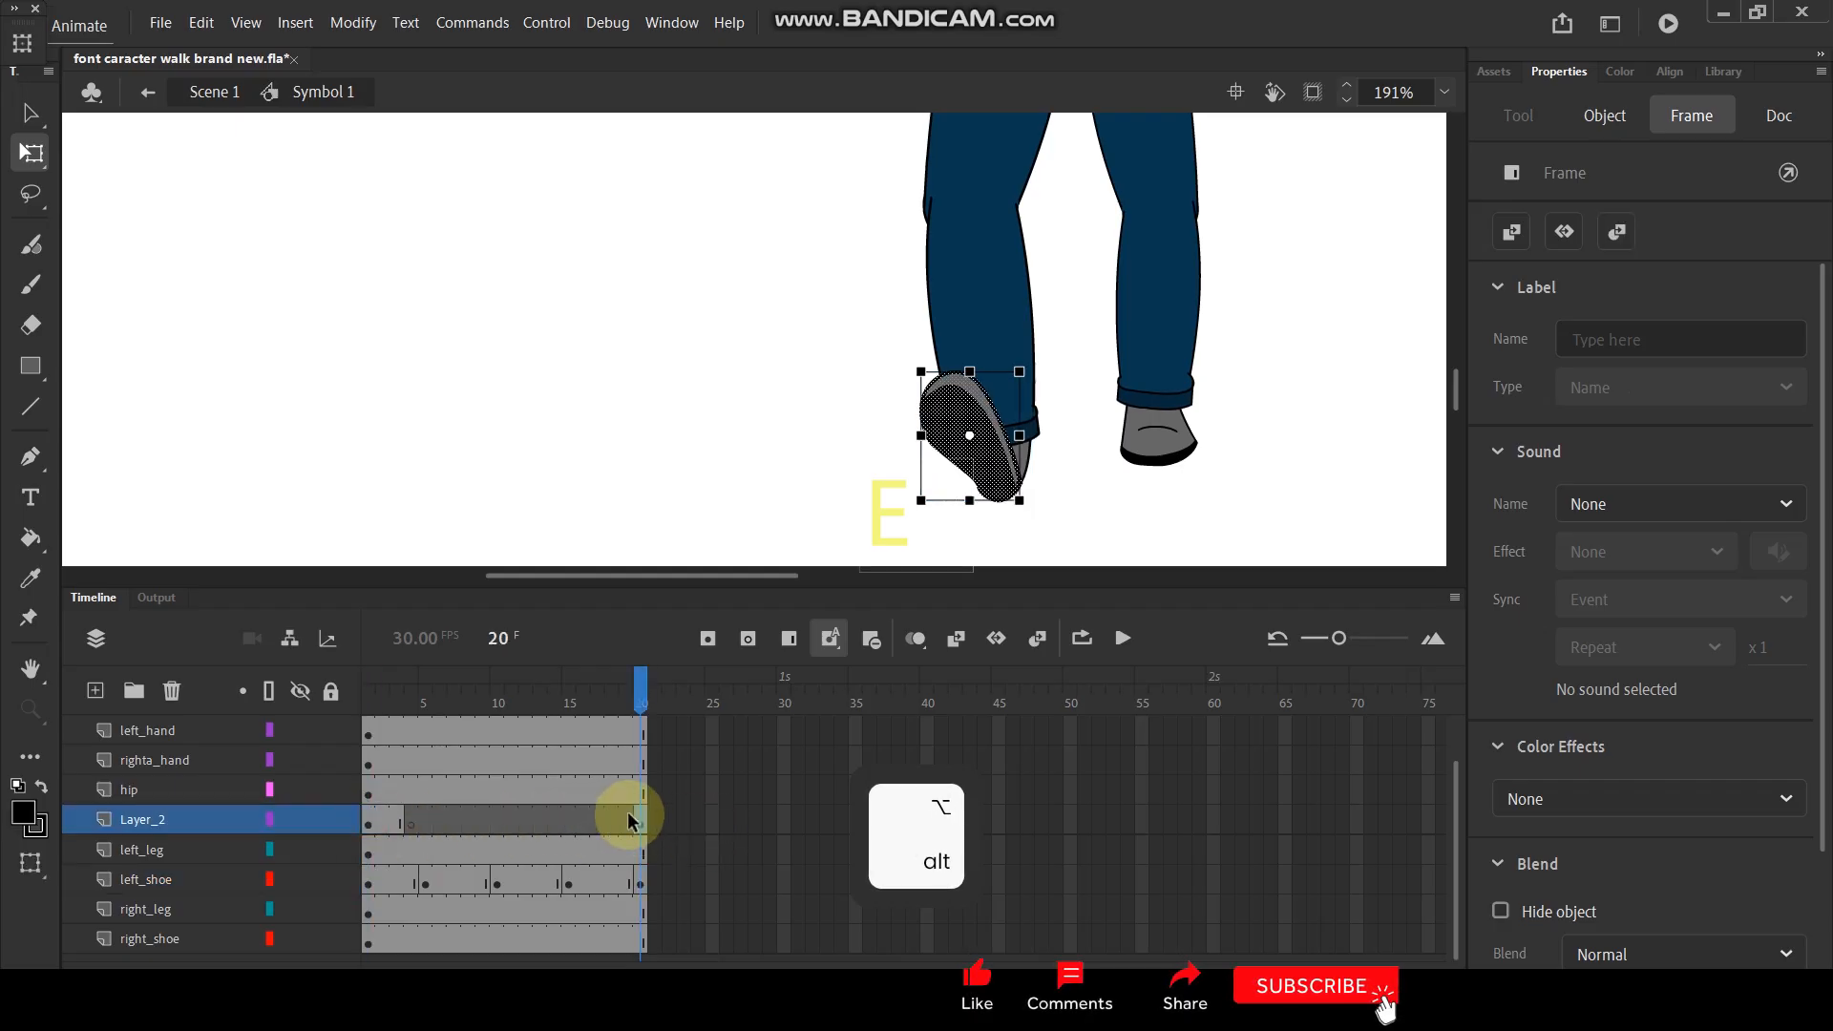
- Create classic tweens between all left_shoe keyframes from frame 1 to 20 and play the animation
drag(639, 685, 655, 761)
drag(653, 879, 384, 876)
right_click(386, 876)
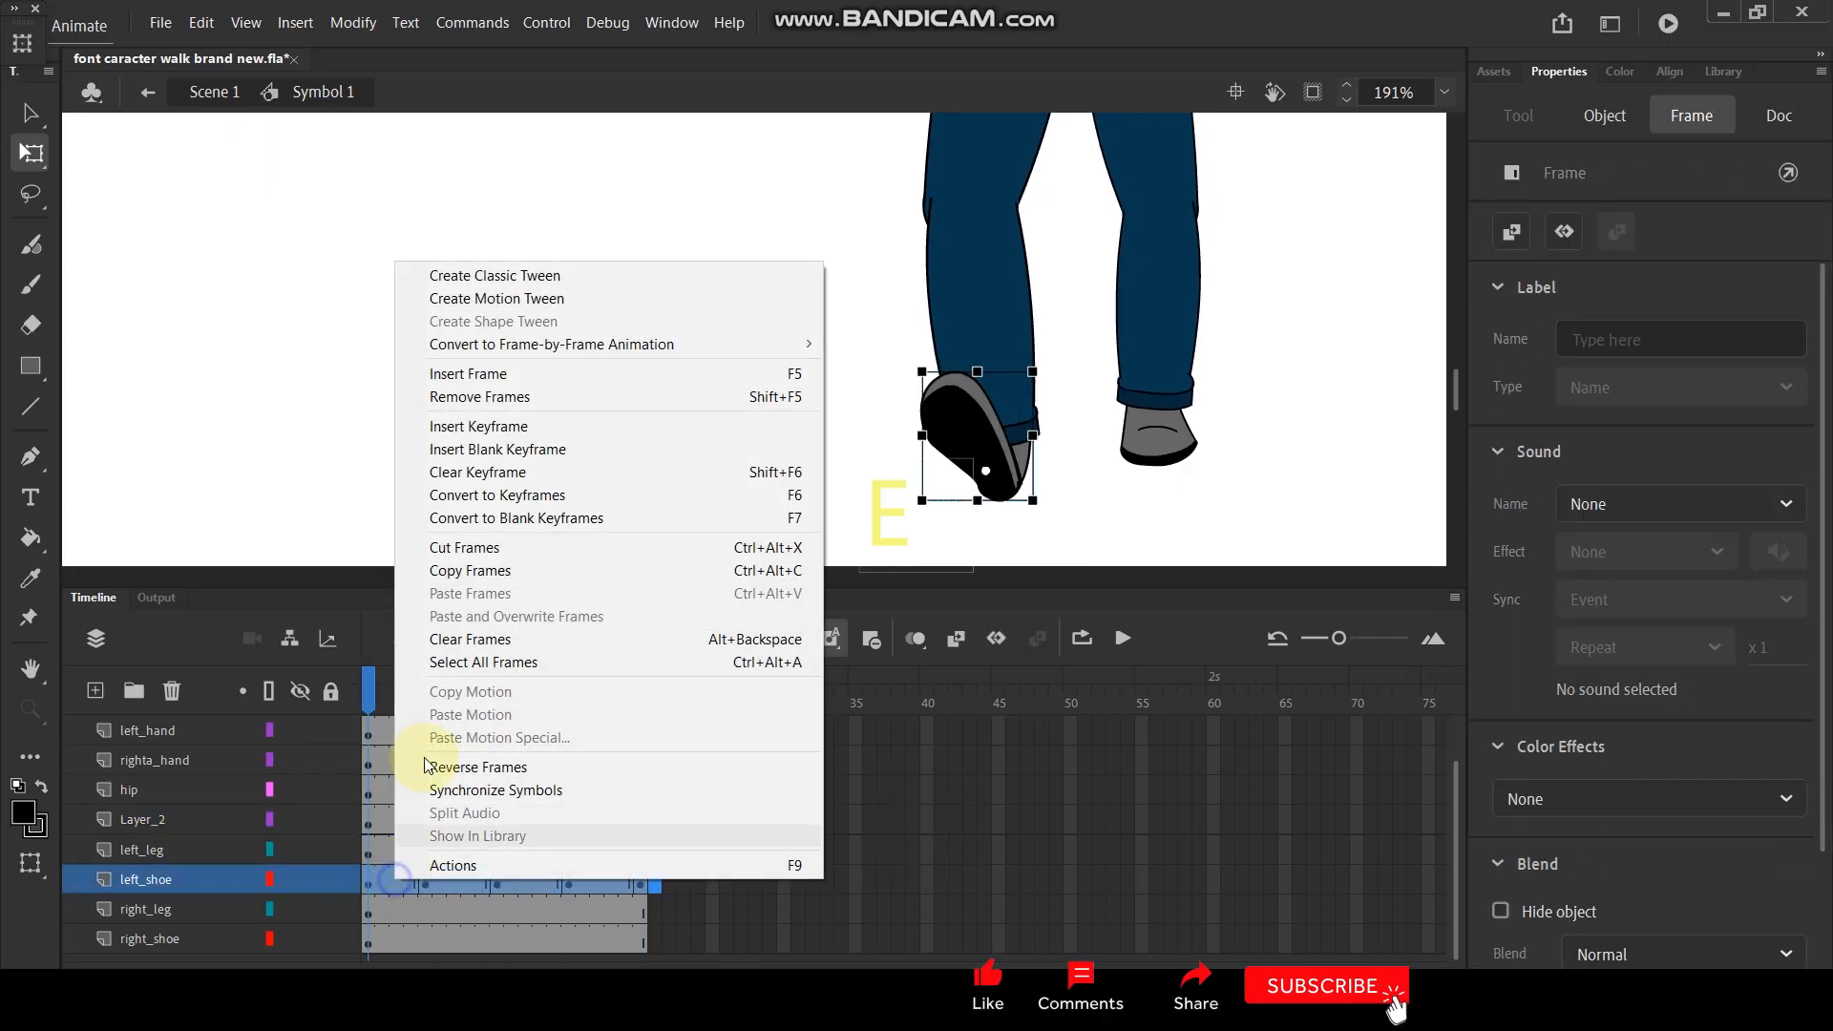
click(496, 277)
key(Return)
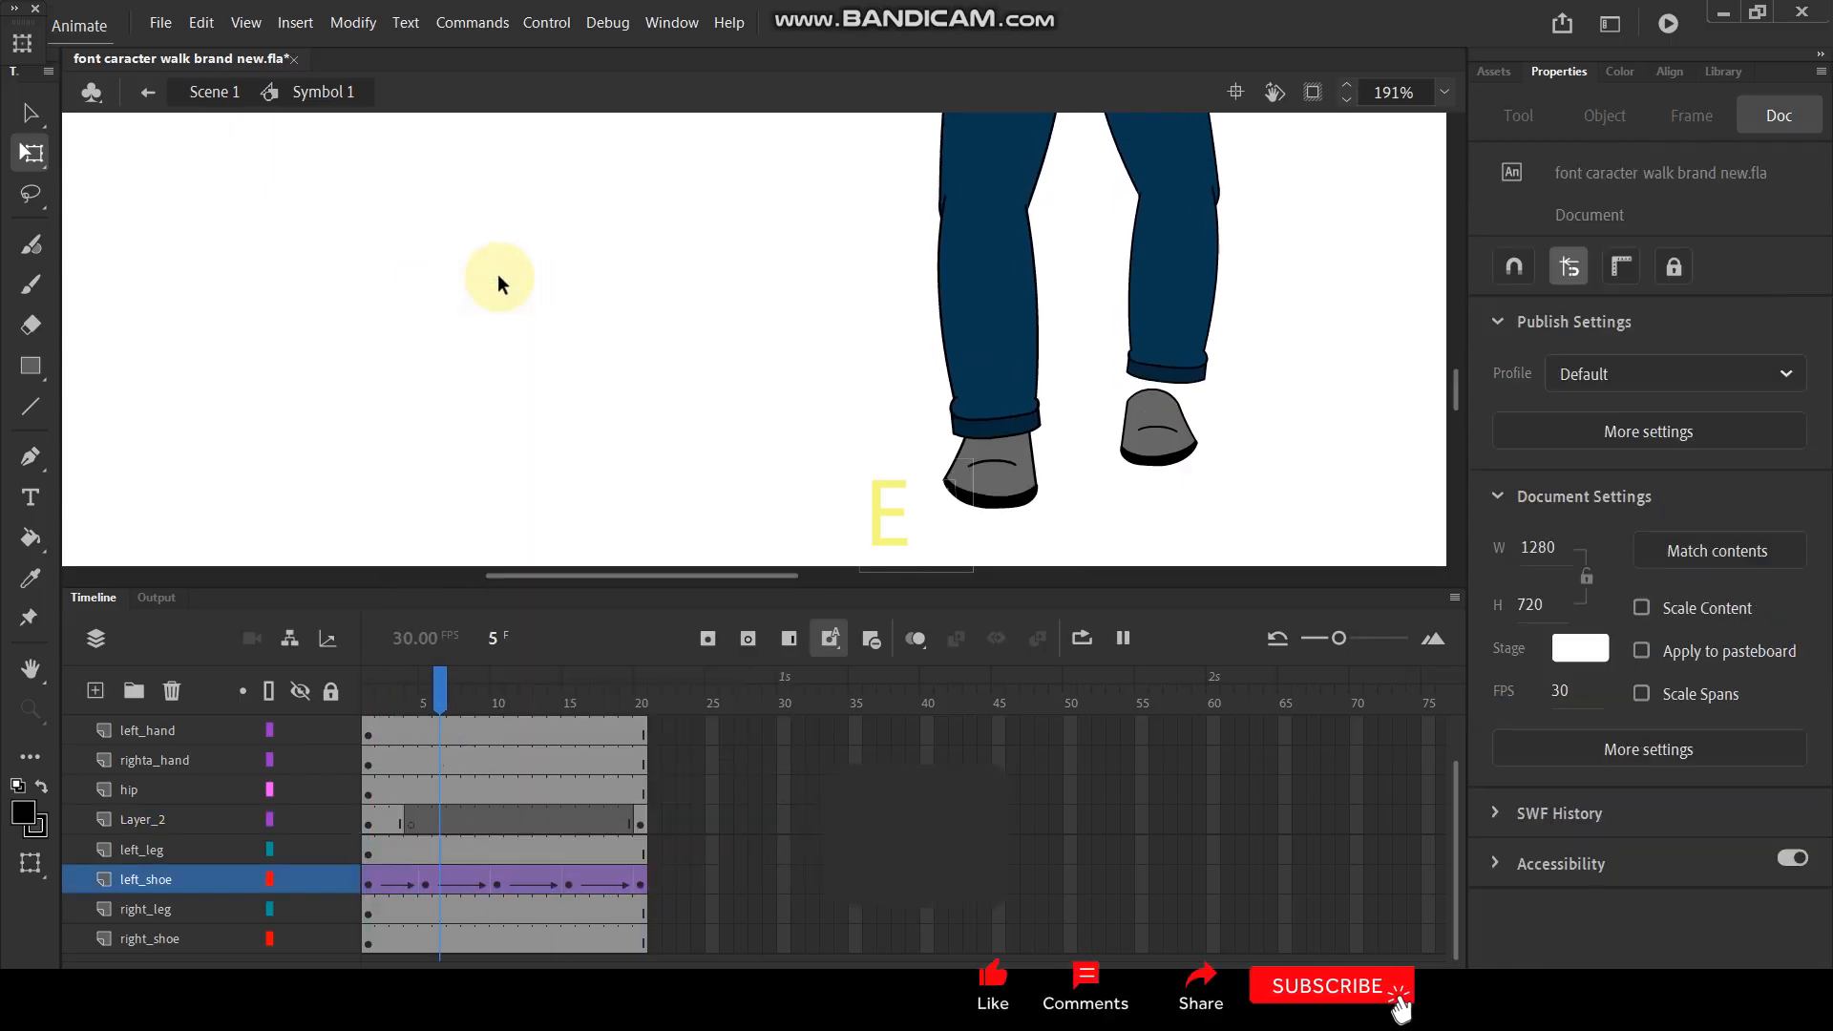
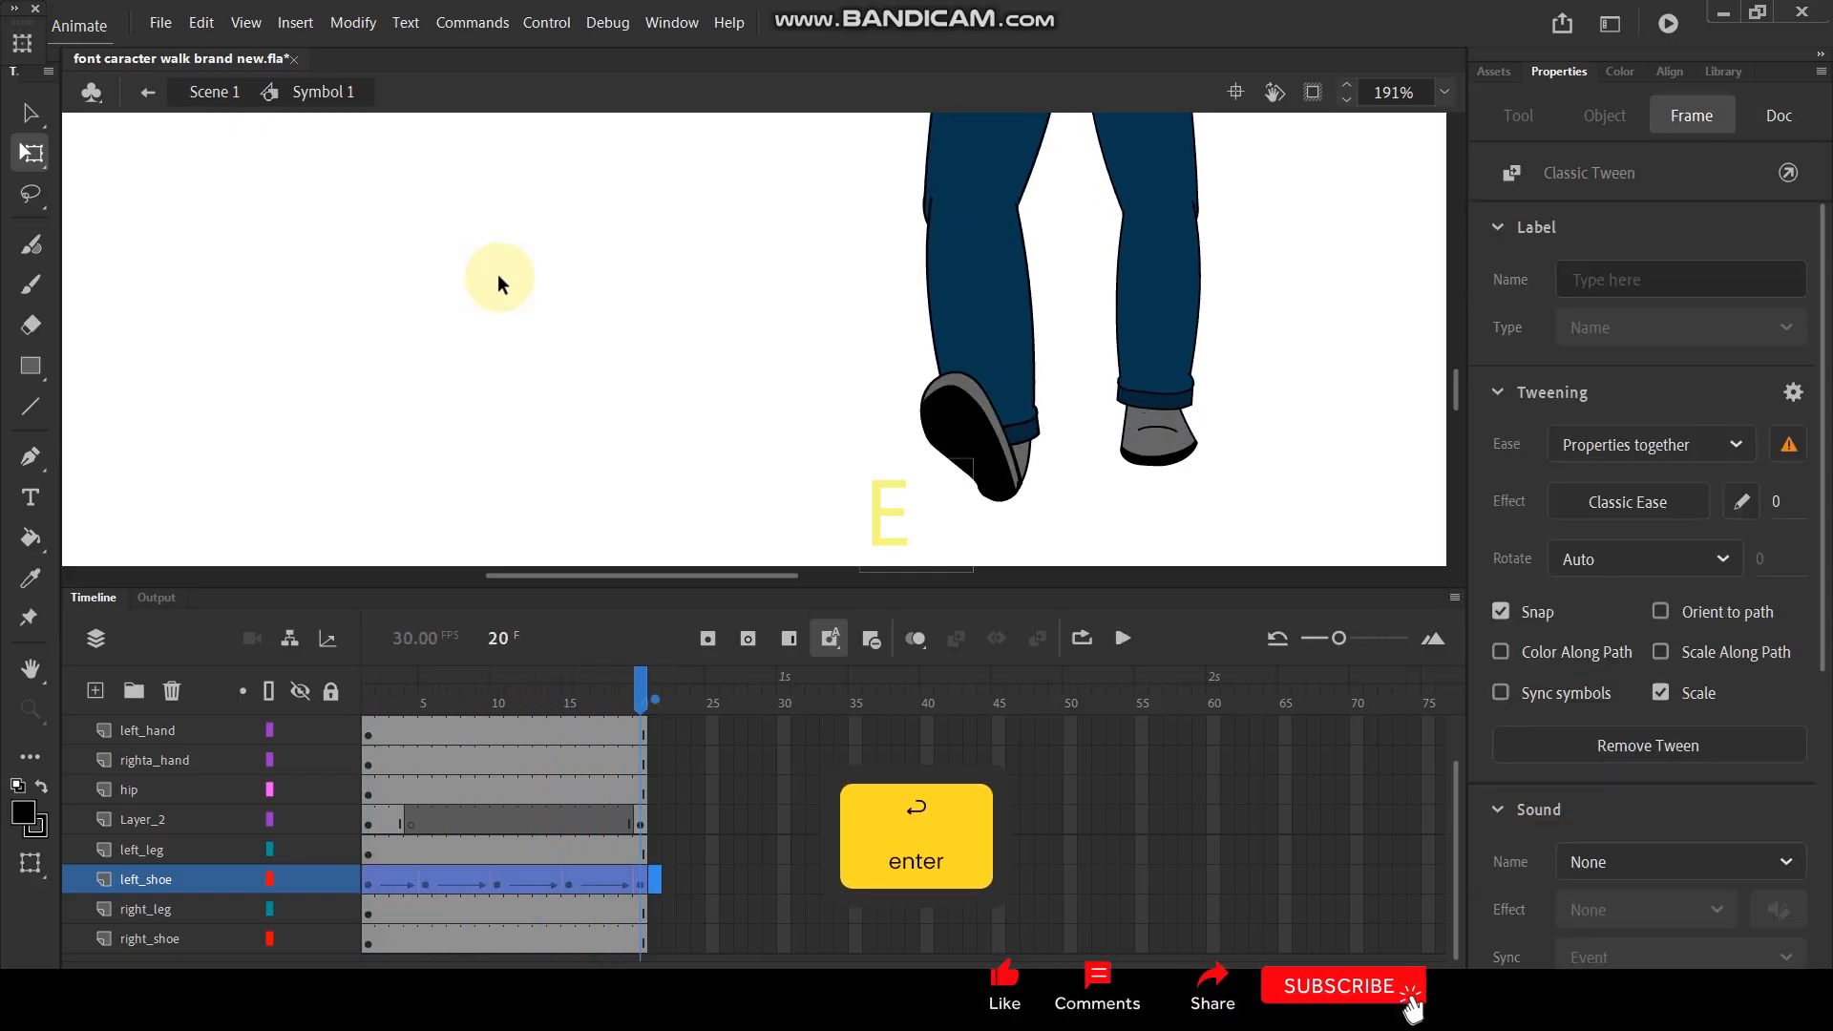
- Add a right_shoe keyframe at frame 5 and move the shoe up to meet the raised trouser cuff
click(1155, 434)
drag(639, 687, 306, 760)
click(1142, 452)
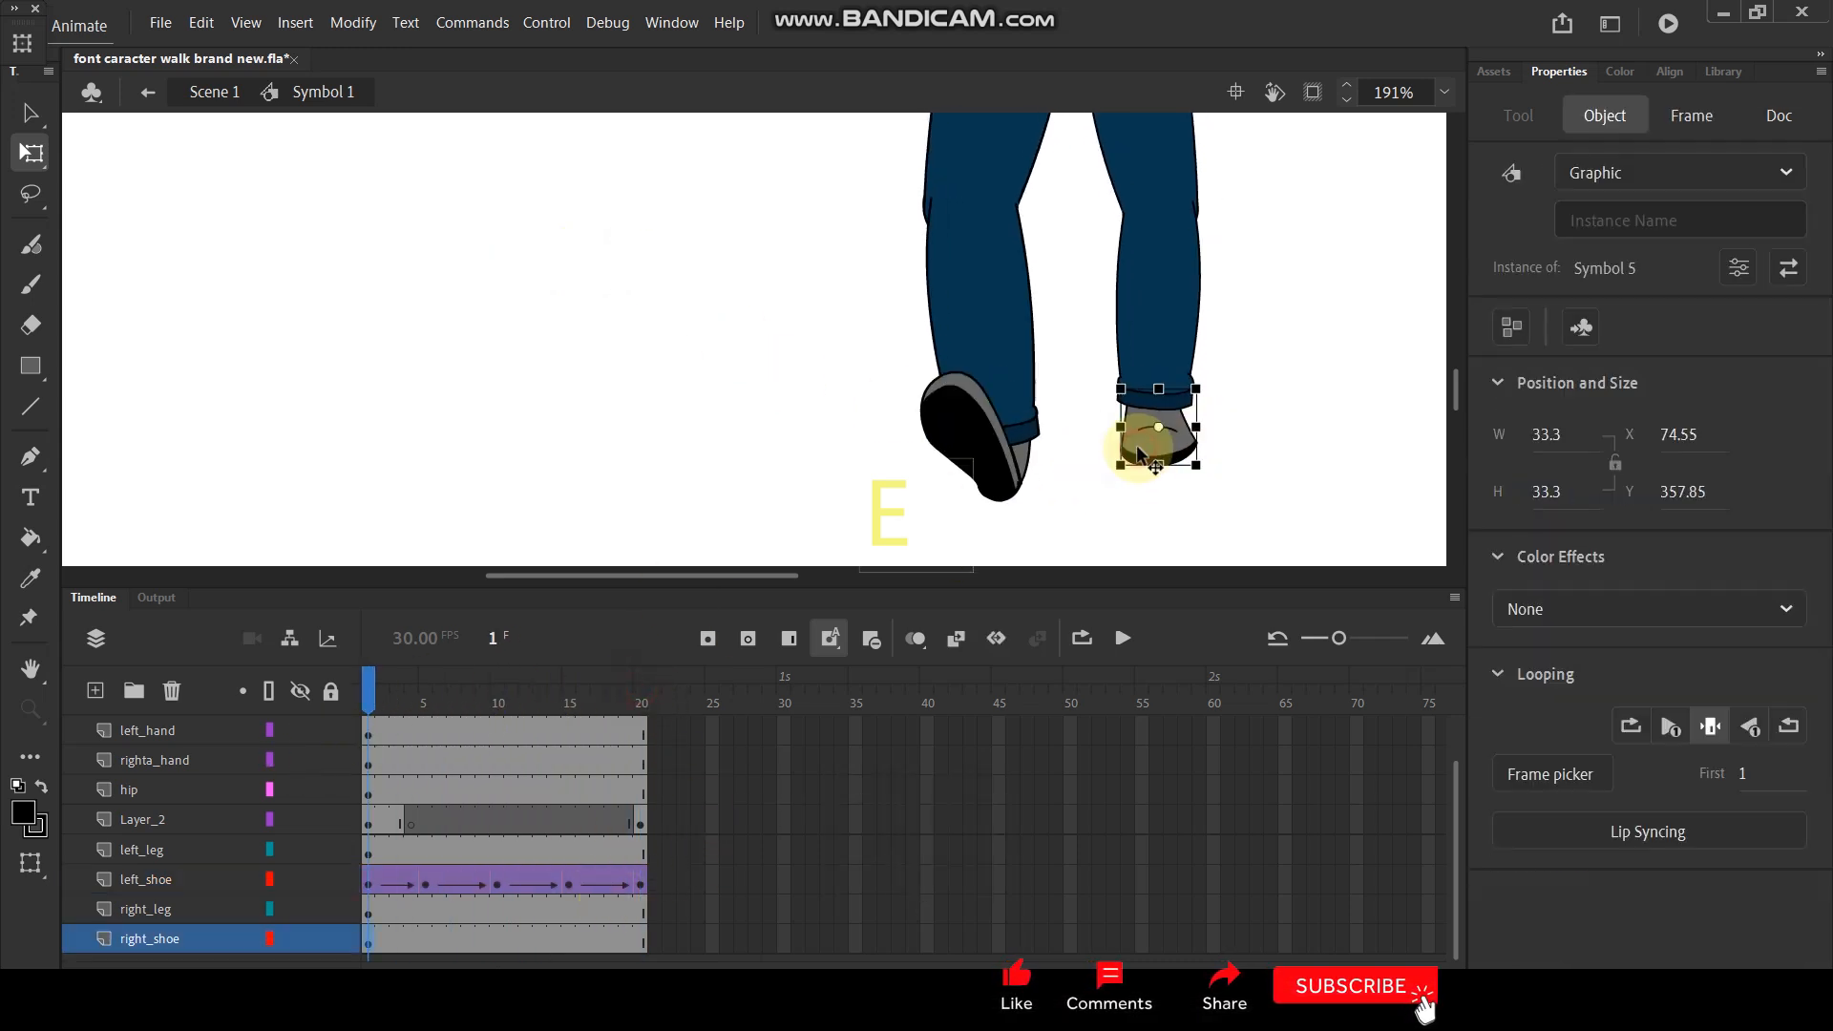
drag(377, 687, 423, 687)
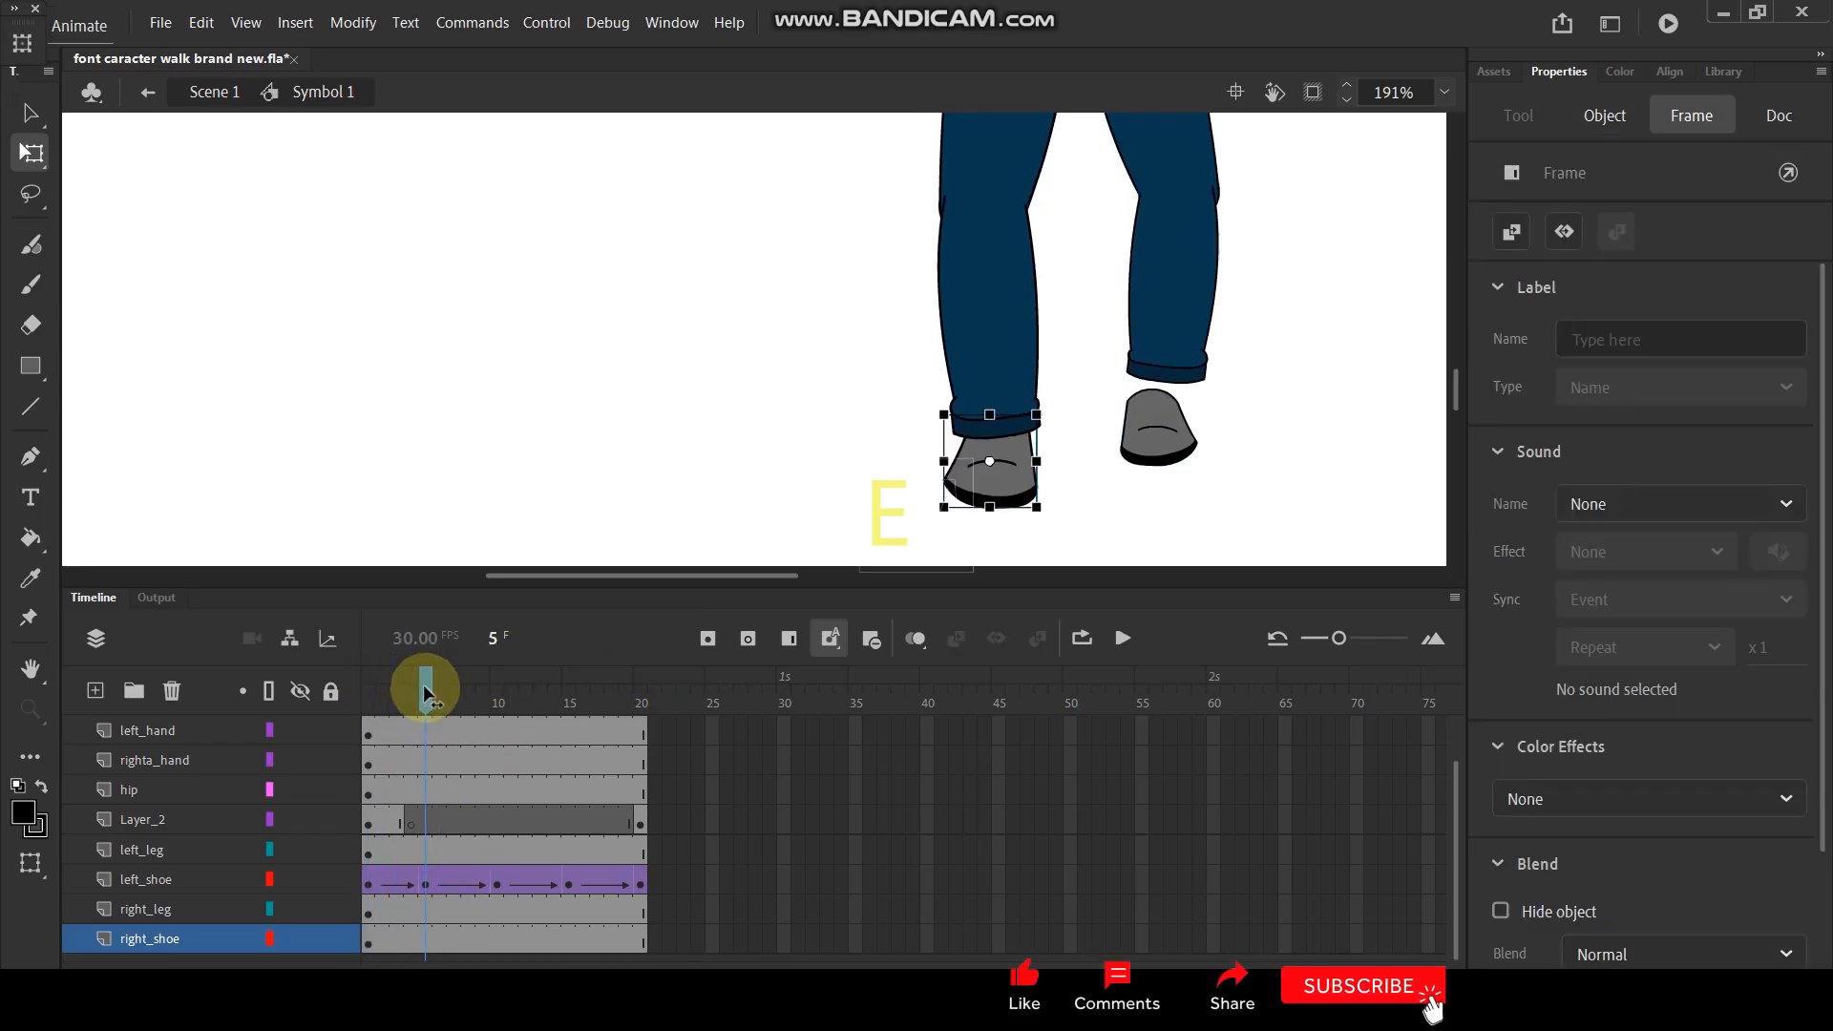
click(431, 883)
click(424, 936)
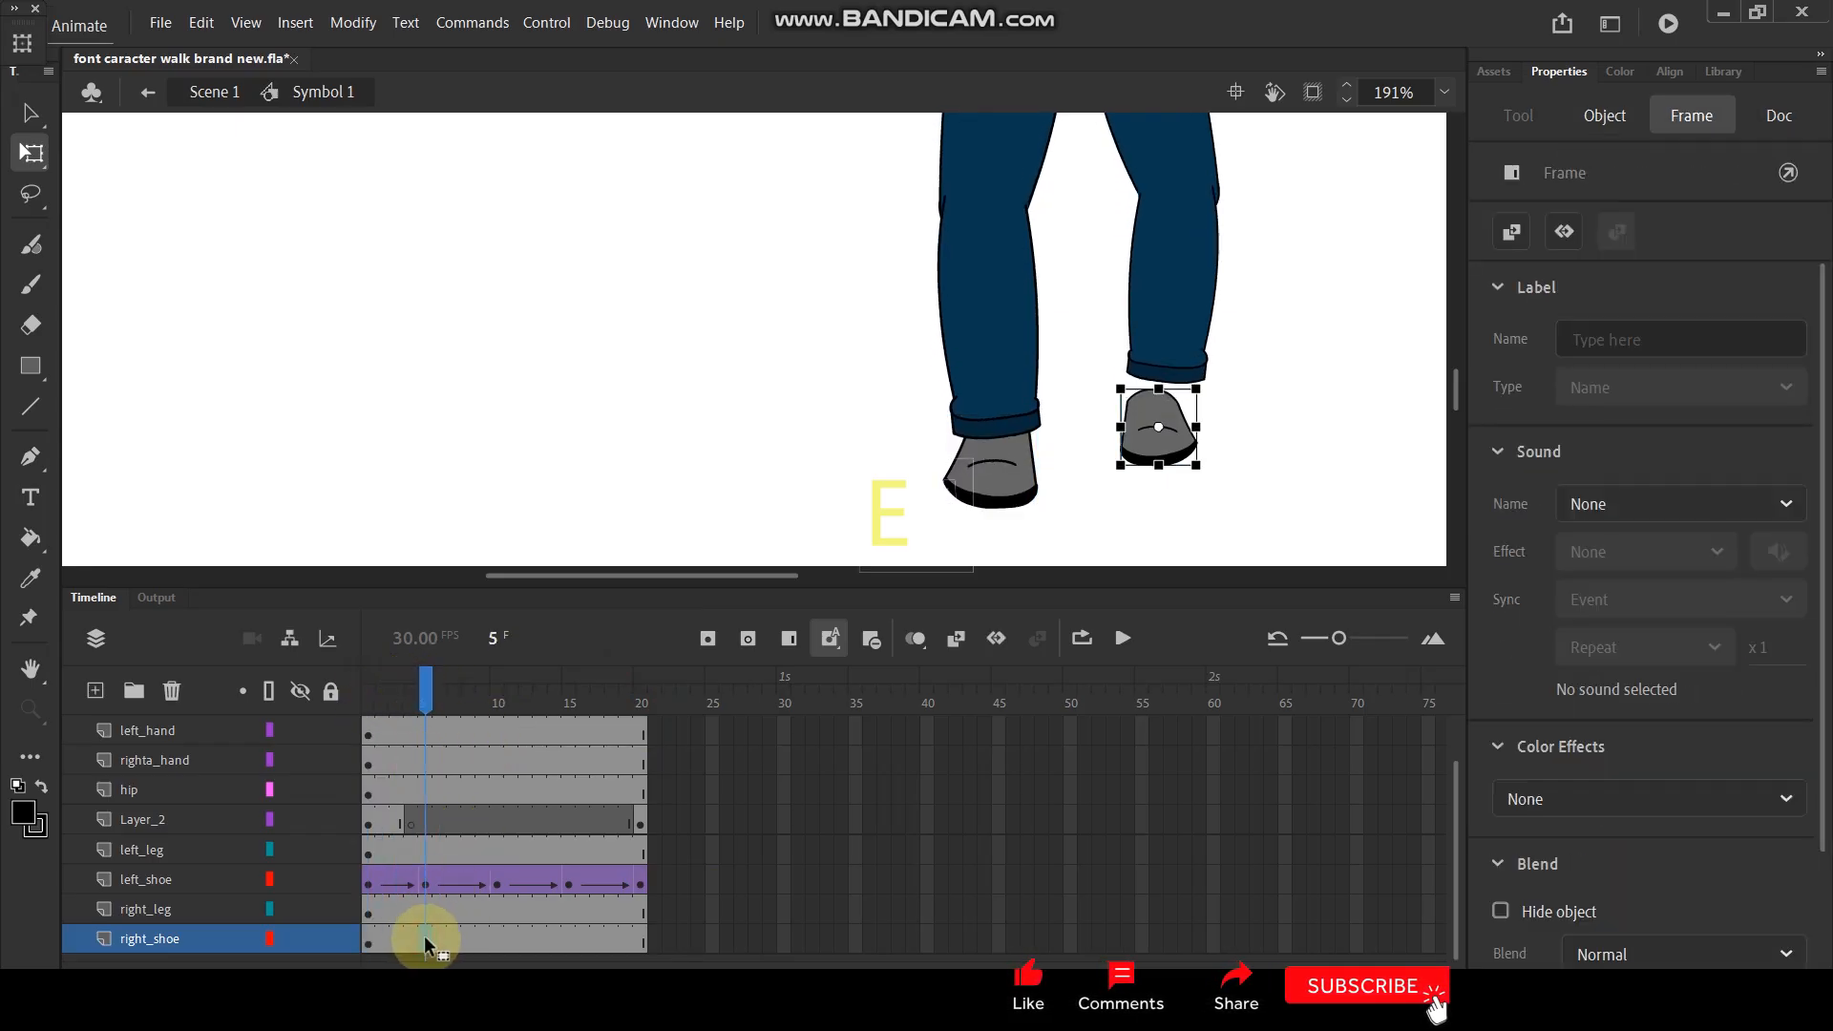
key(F6)
drag(1173, 452, 1178, 414)
- Add a keyframe on the right_shoe layer at frame 10
drag(432, 697, 498, 694)
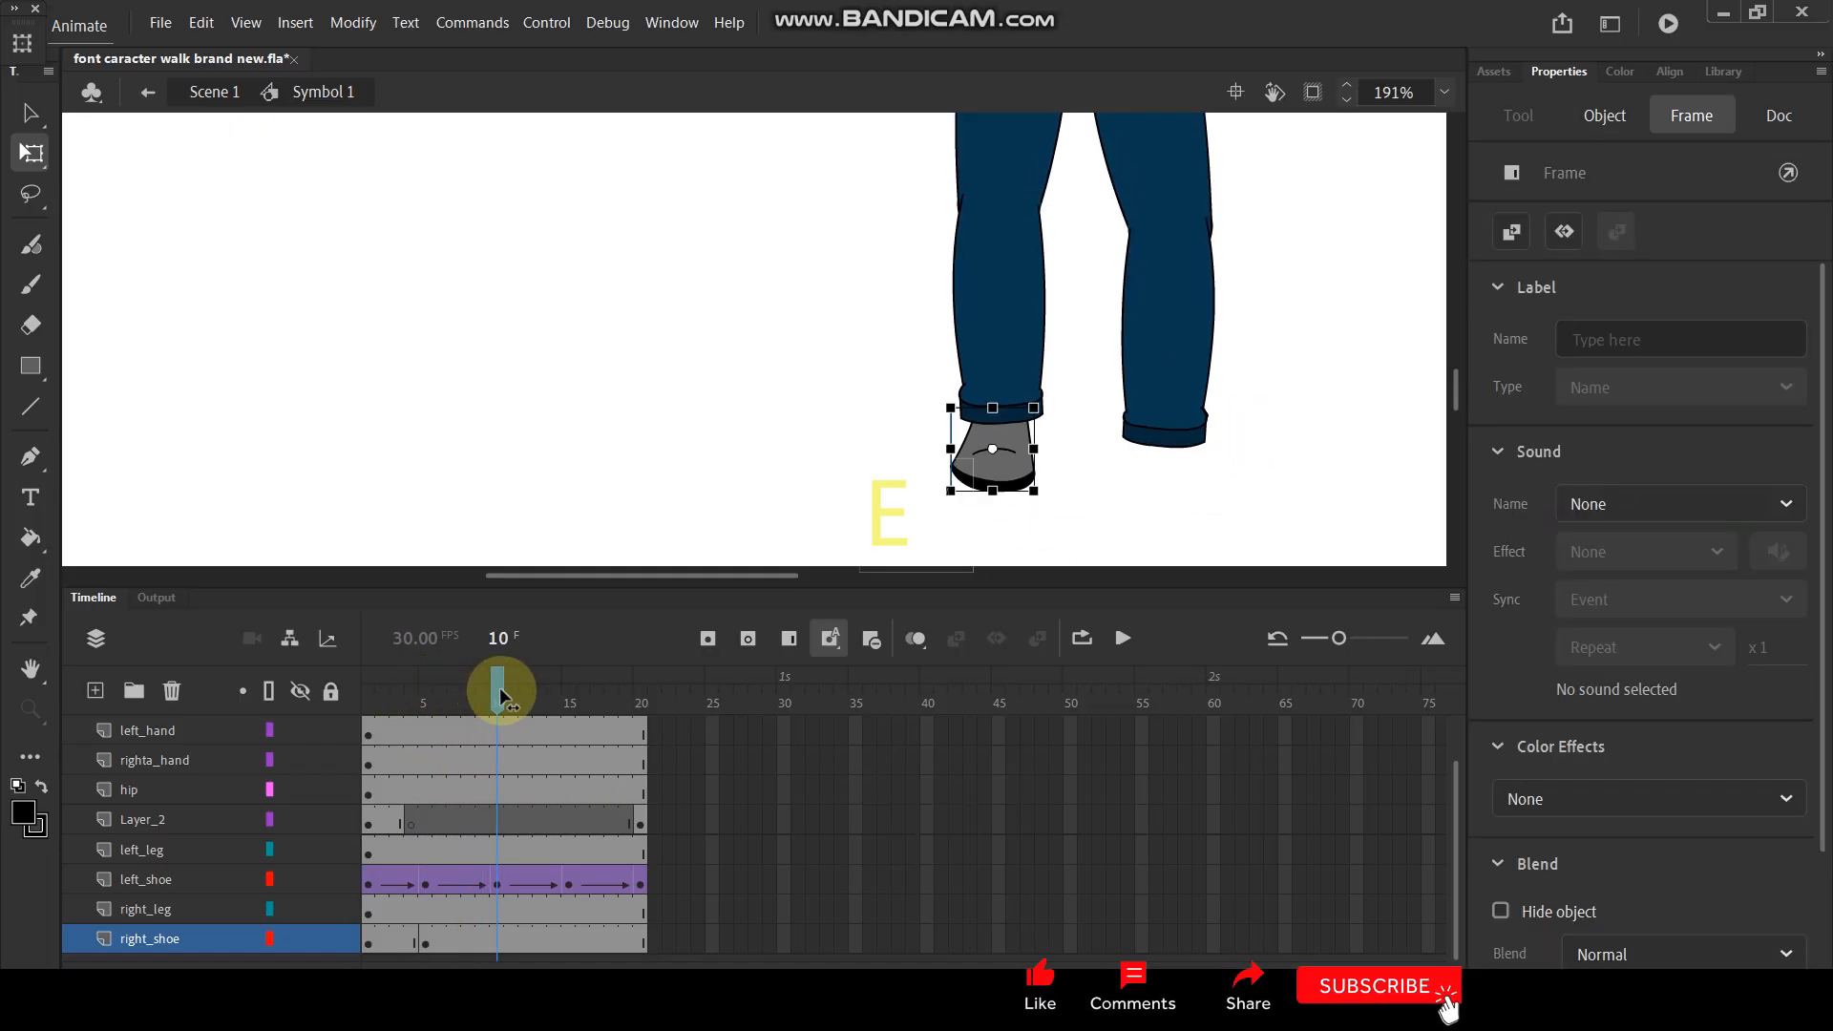
click(506, 922)
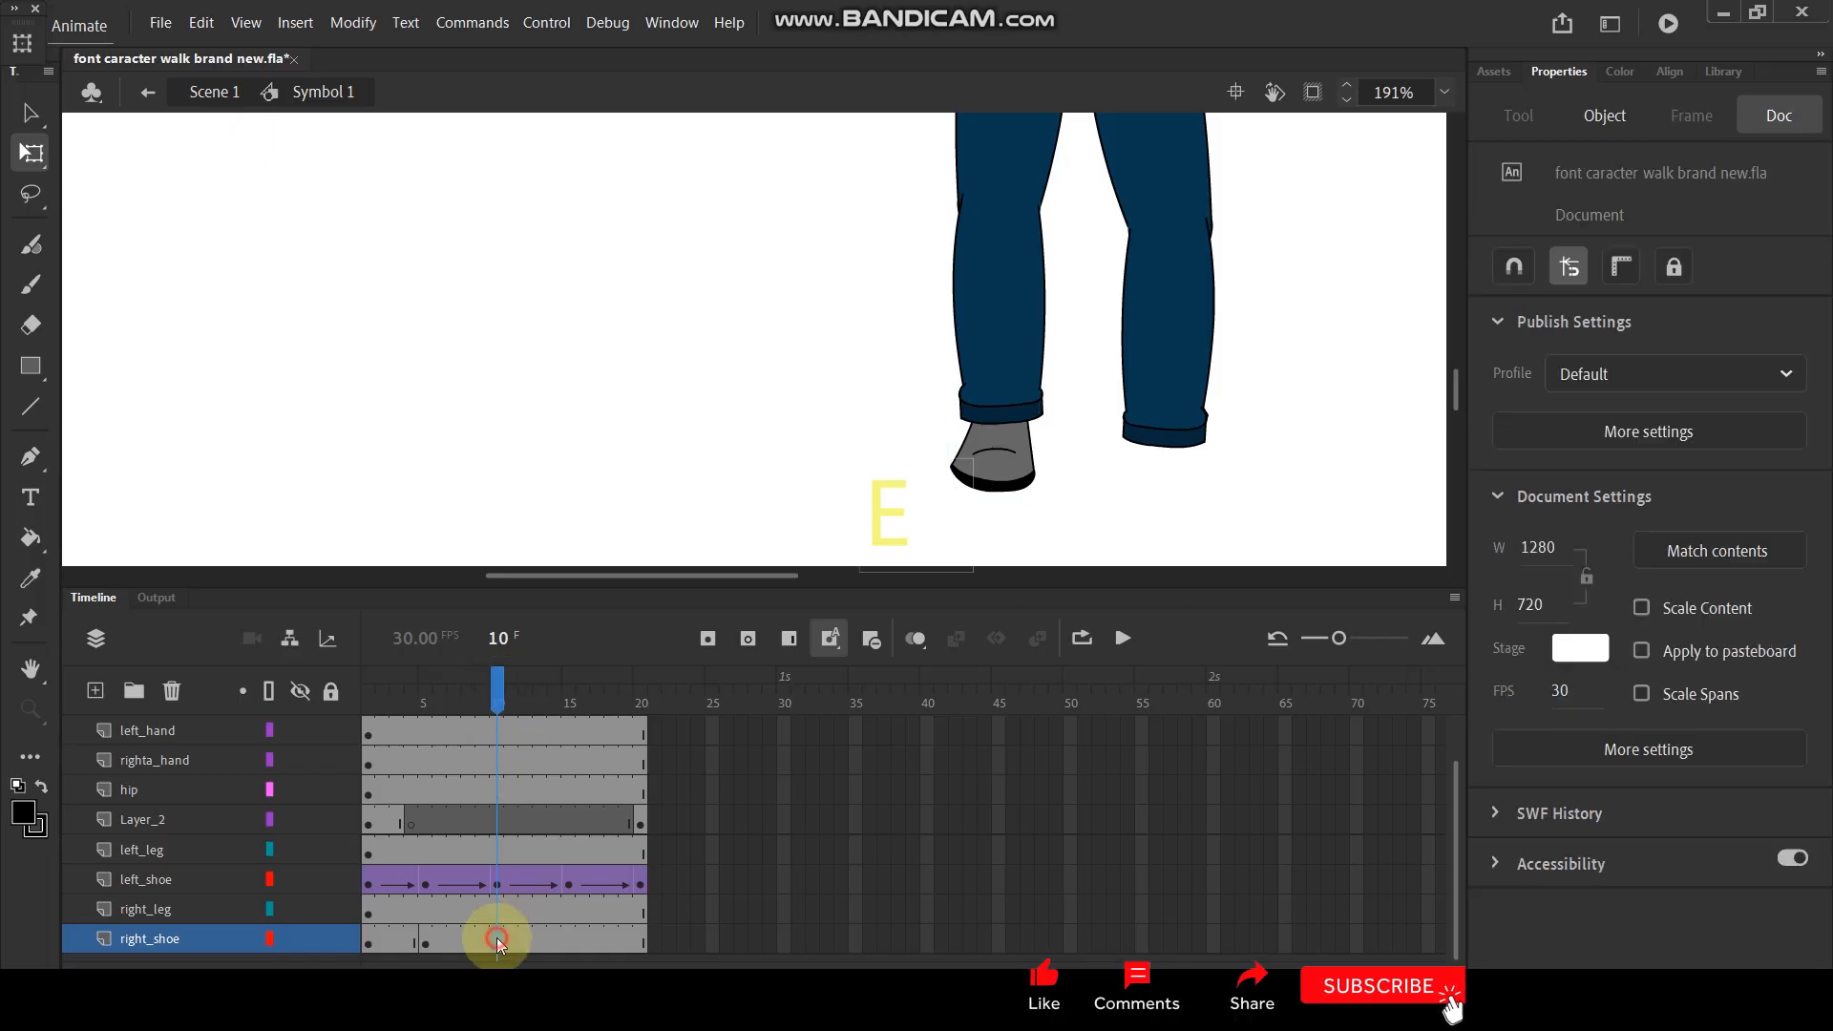
click(498, 940)
key(F6)
click(1176, 393)
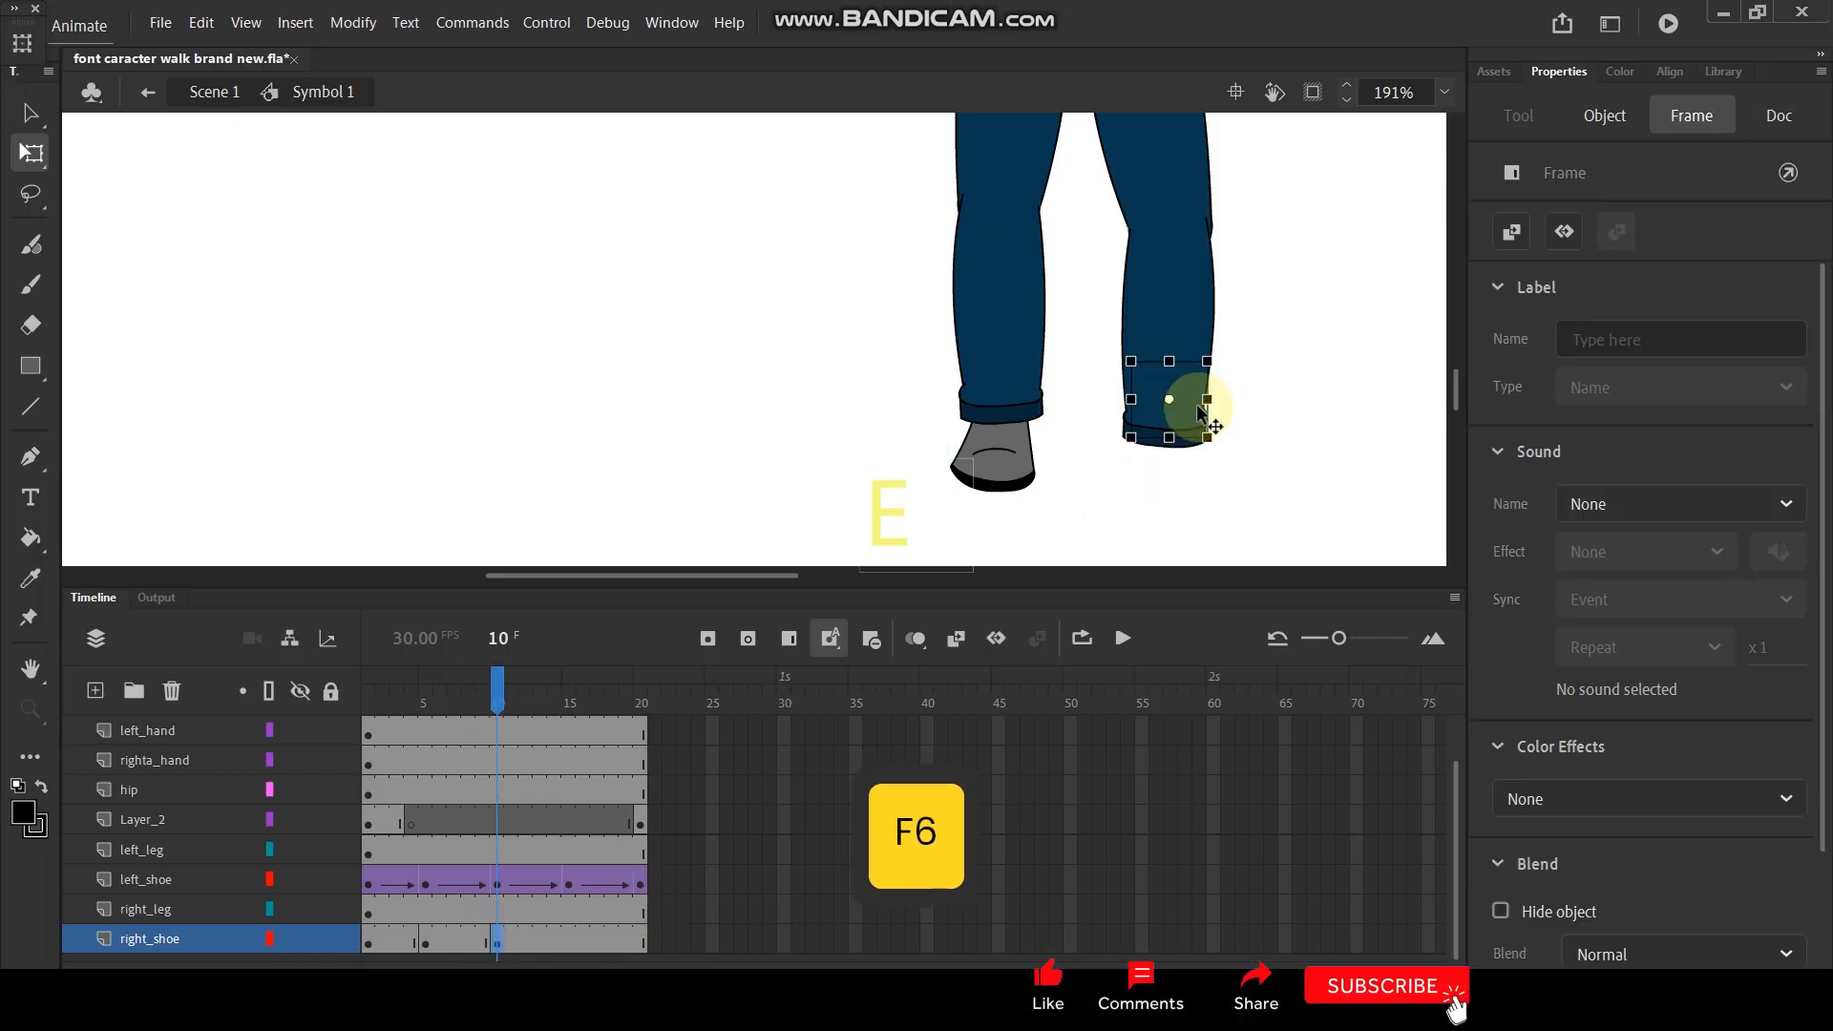
drag(1192, 418, 1187, 465)
key(ctrl+z)
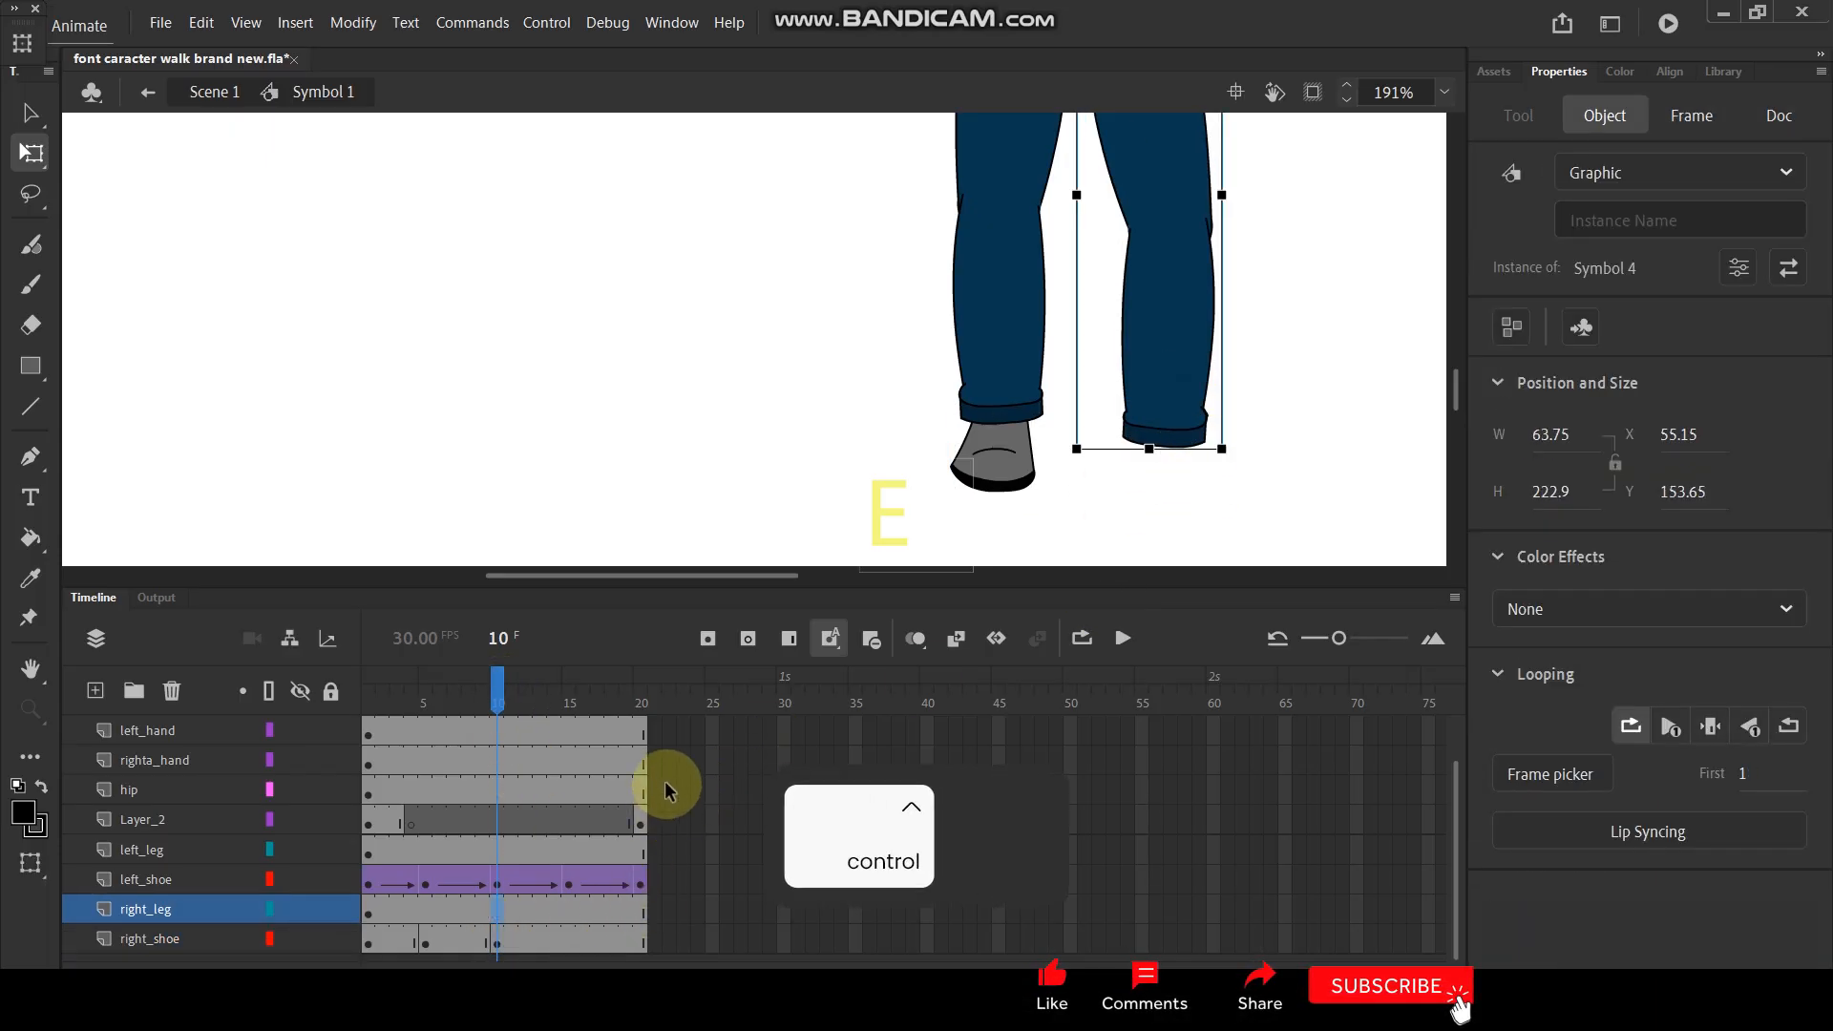
- Lower the right shoe at frame 10 so that it sits just under the trouser cuff
click(495, 943)
key(shift)
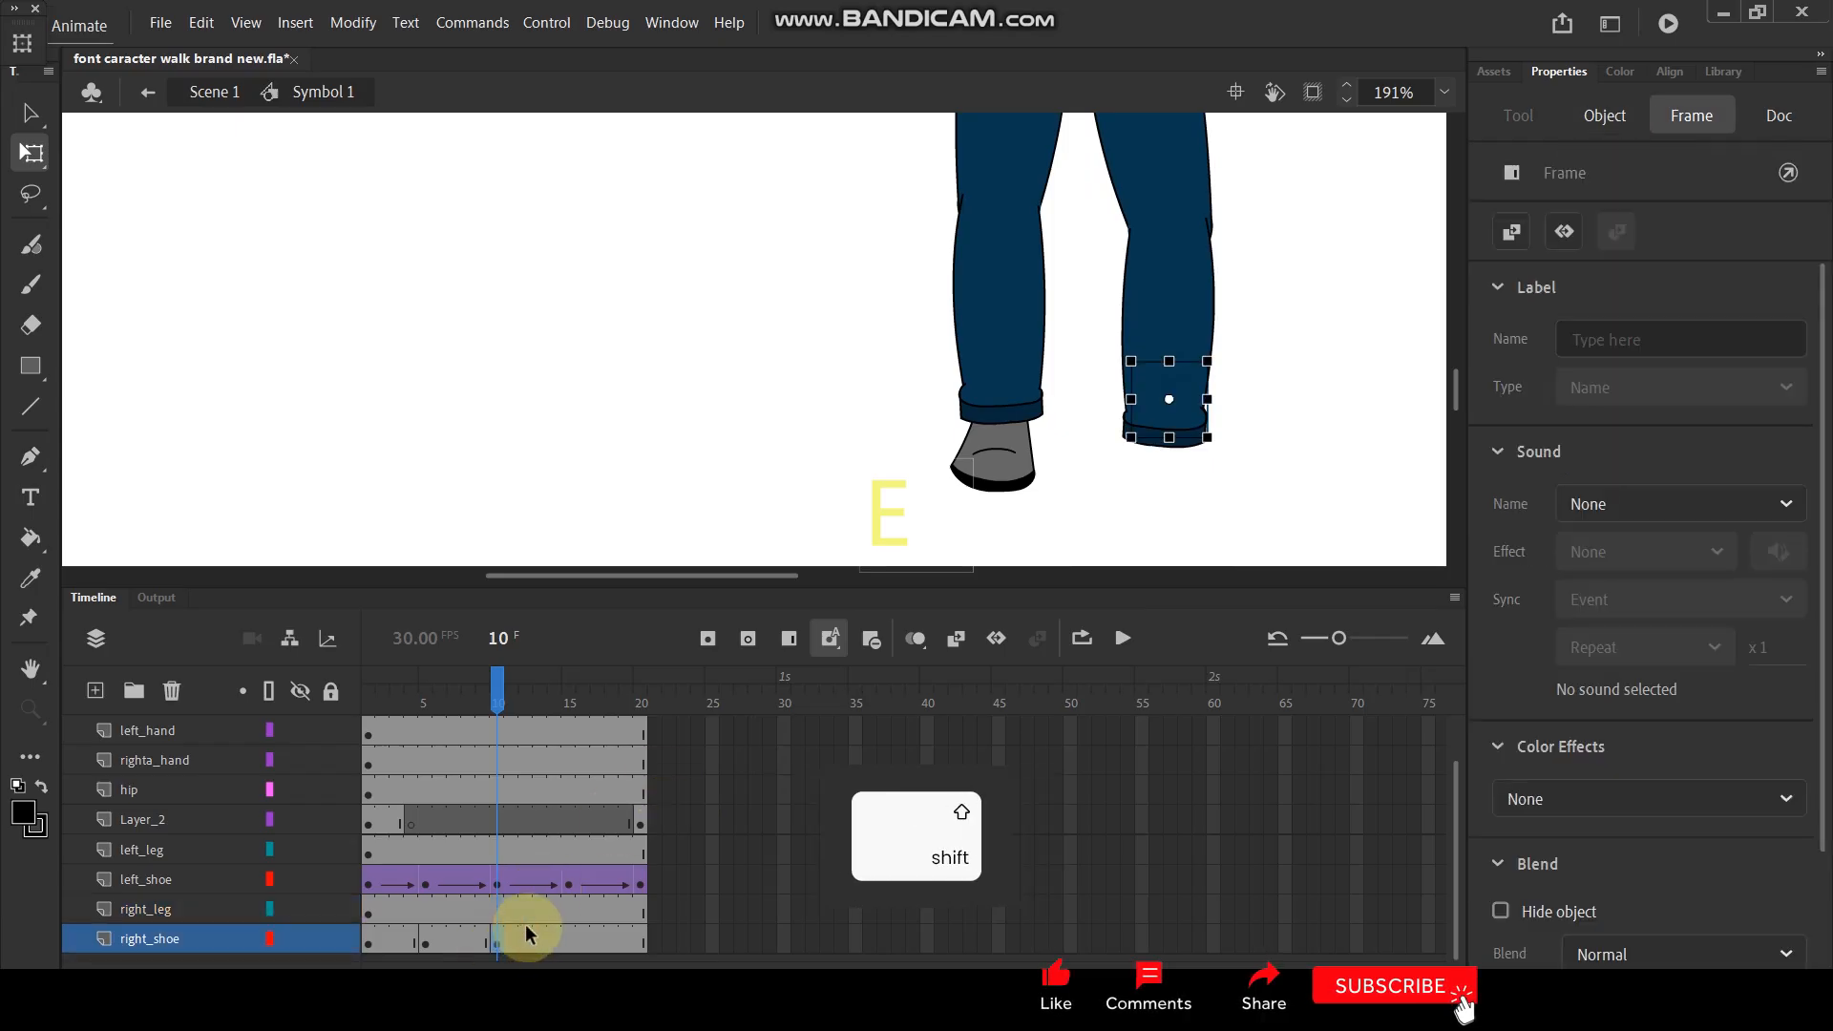
key(shift+Down)
key(shift+Down)
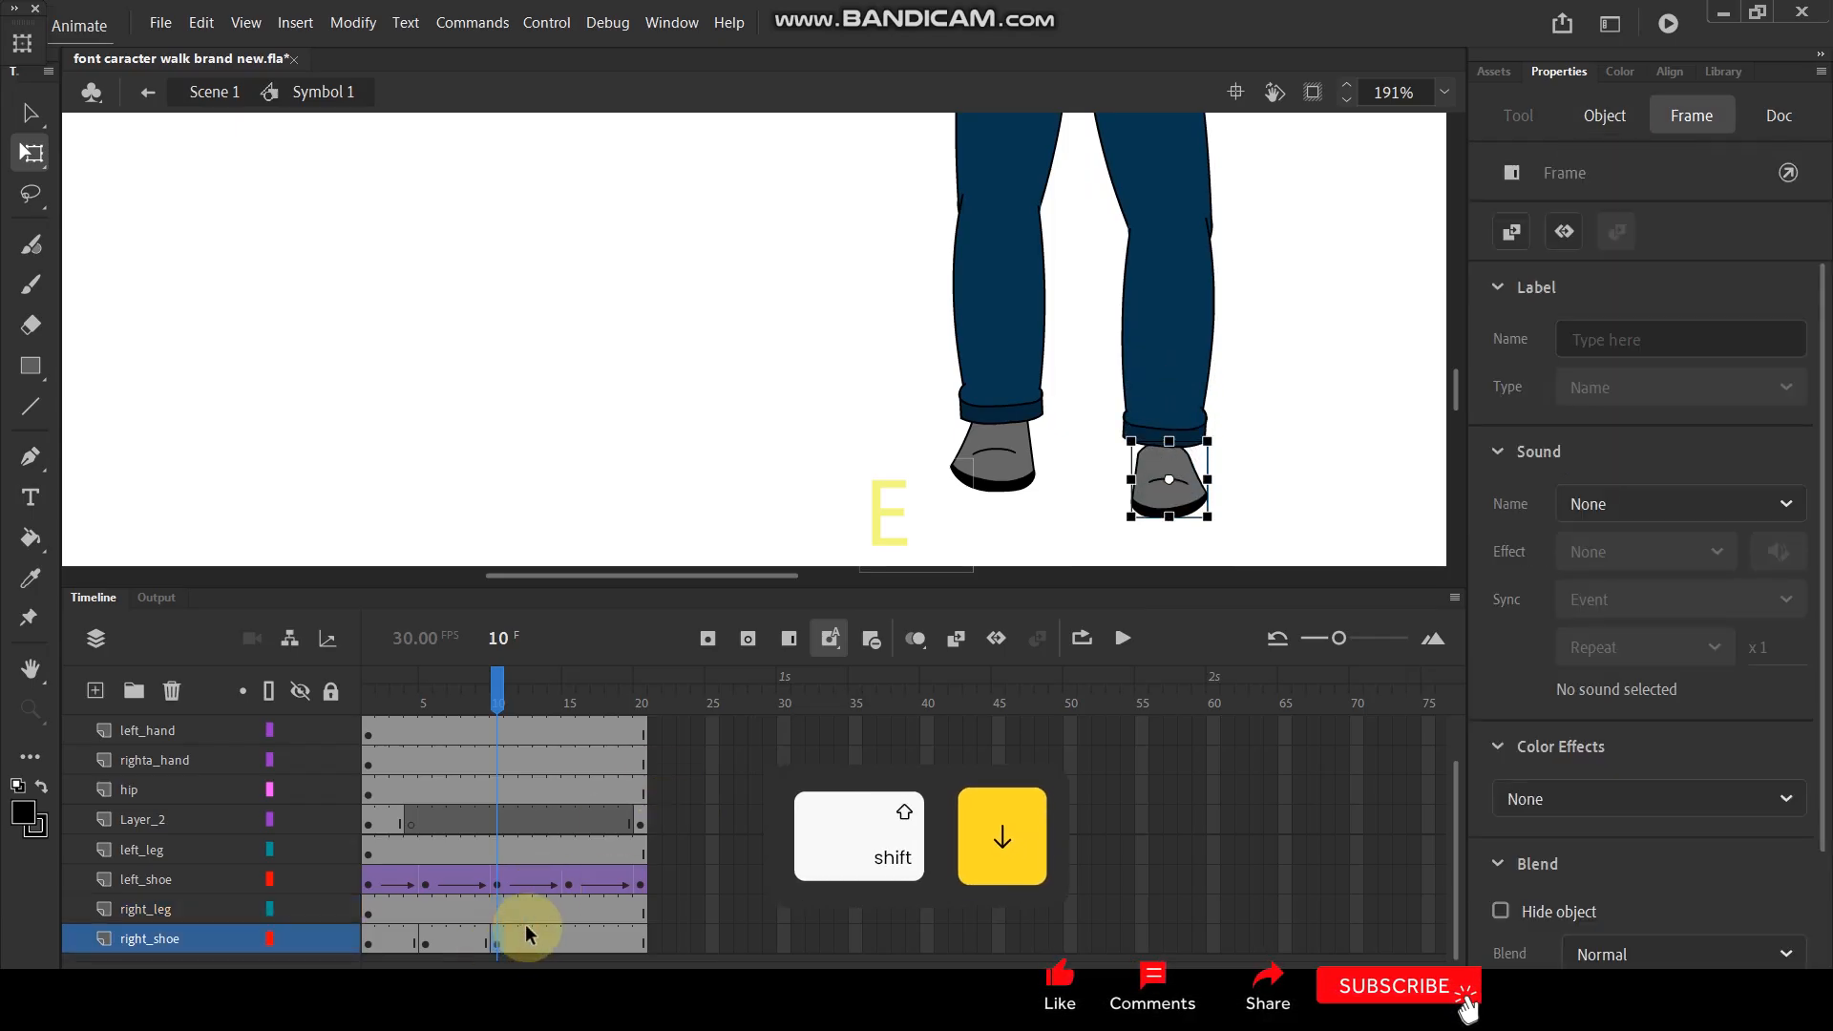
key(shift+Up)
- Switch the right shoe instance at frame 10 to its sole view by setting its first looping frame to 2
scroll(1038, 309, down, 3)
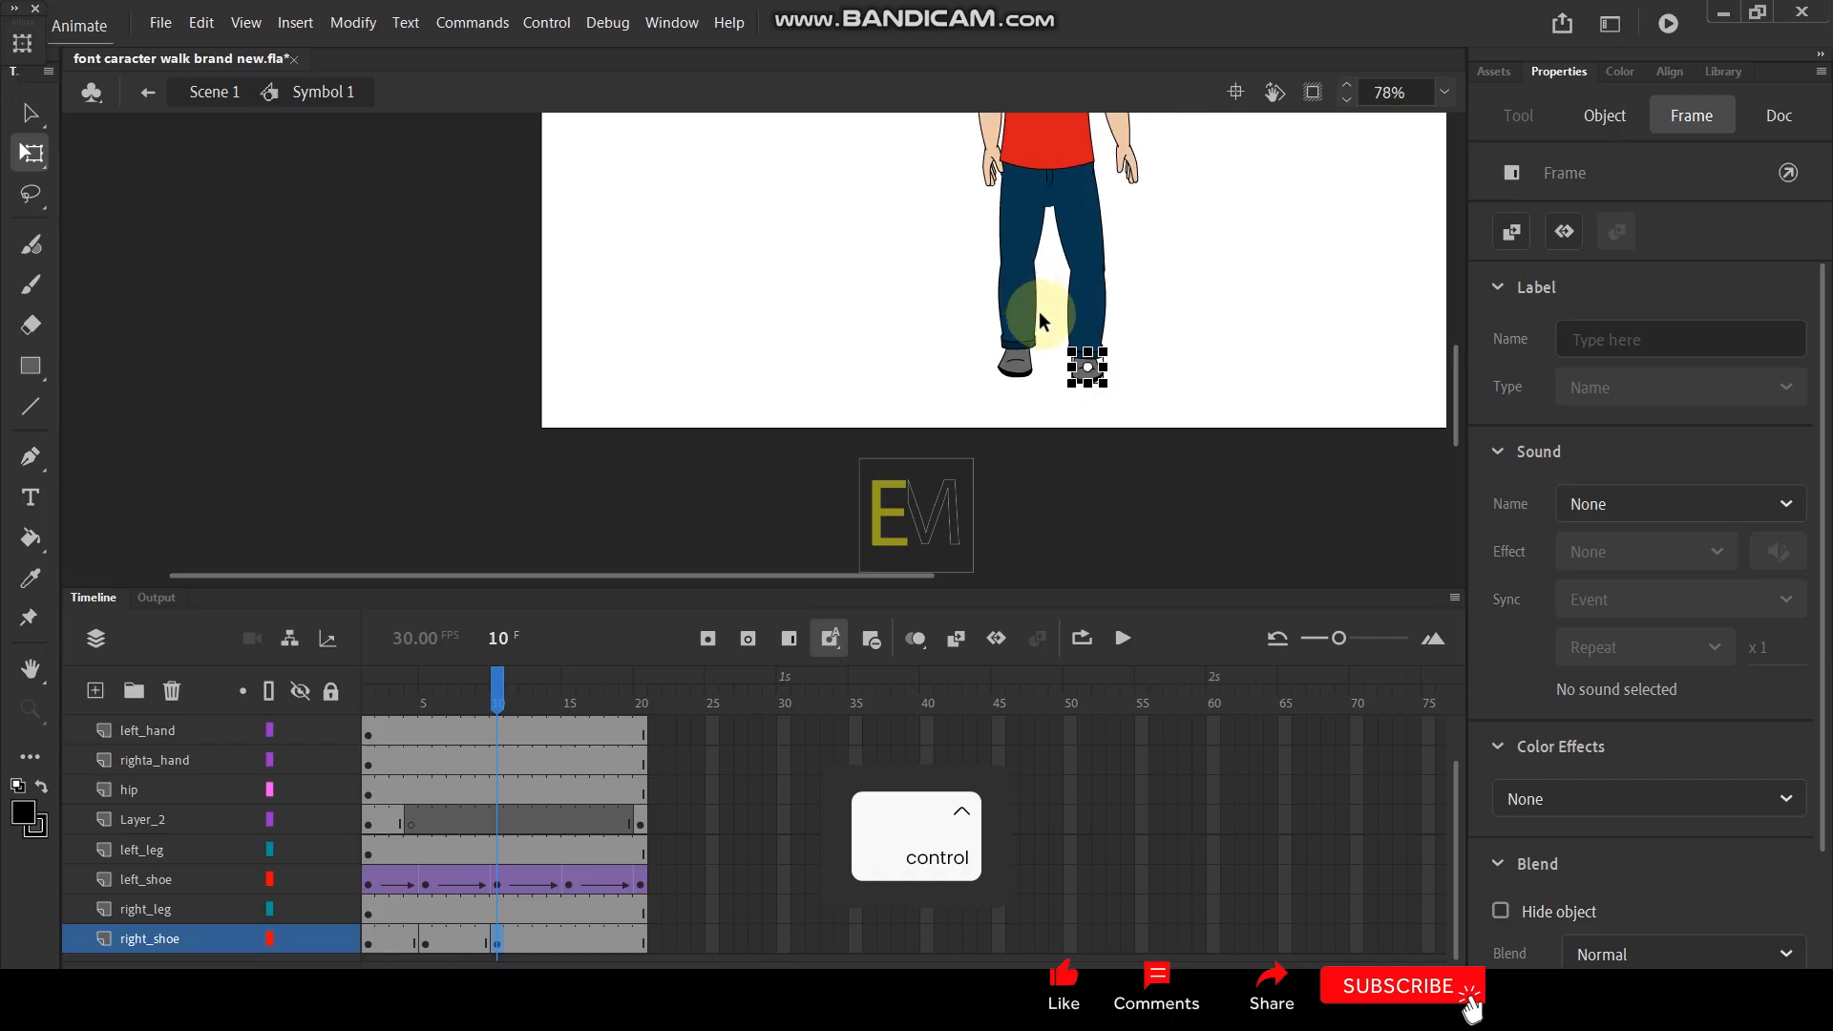
scroll(1110, 408, up, 2)
scroll(1112, 410, up, 2)
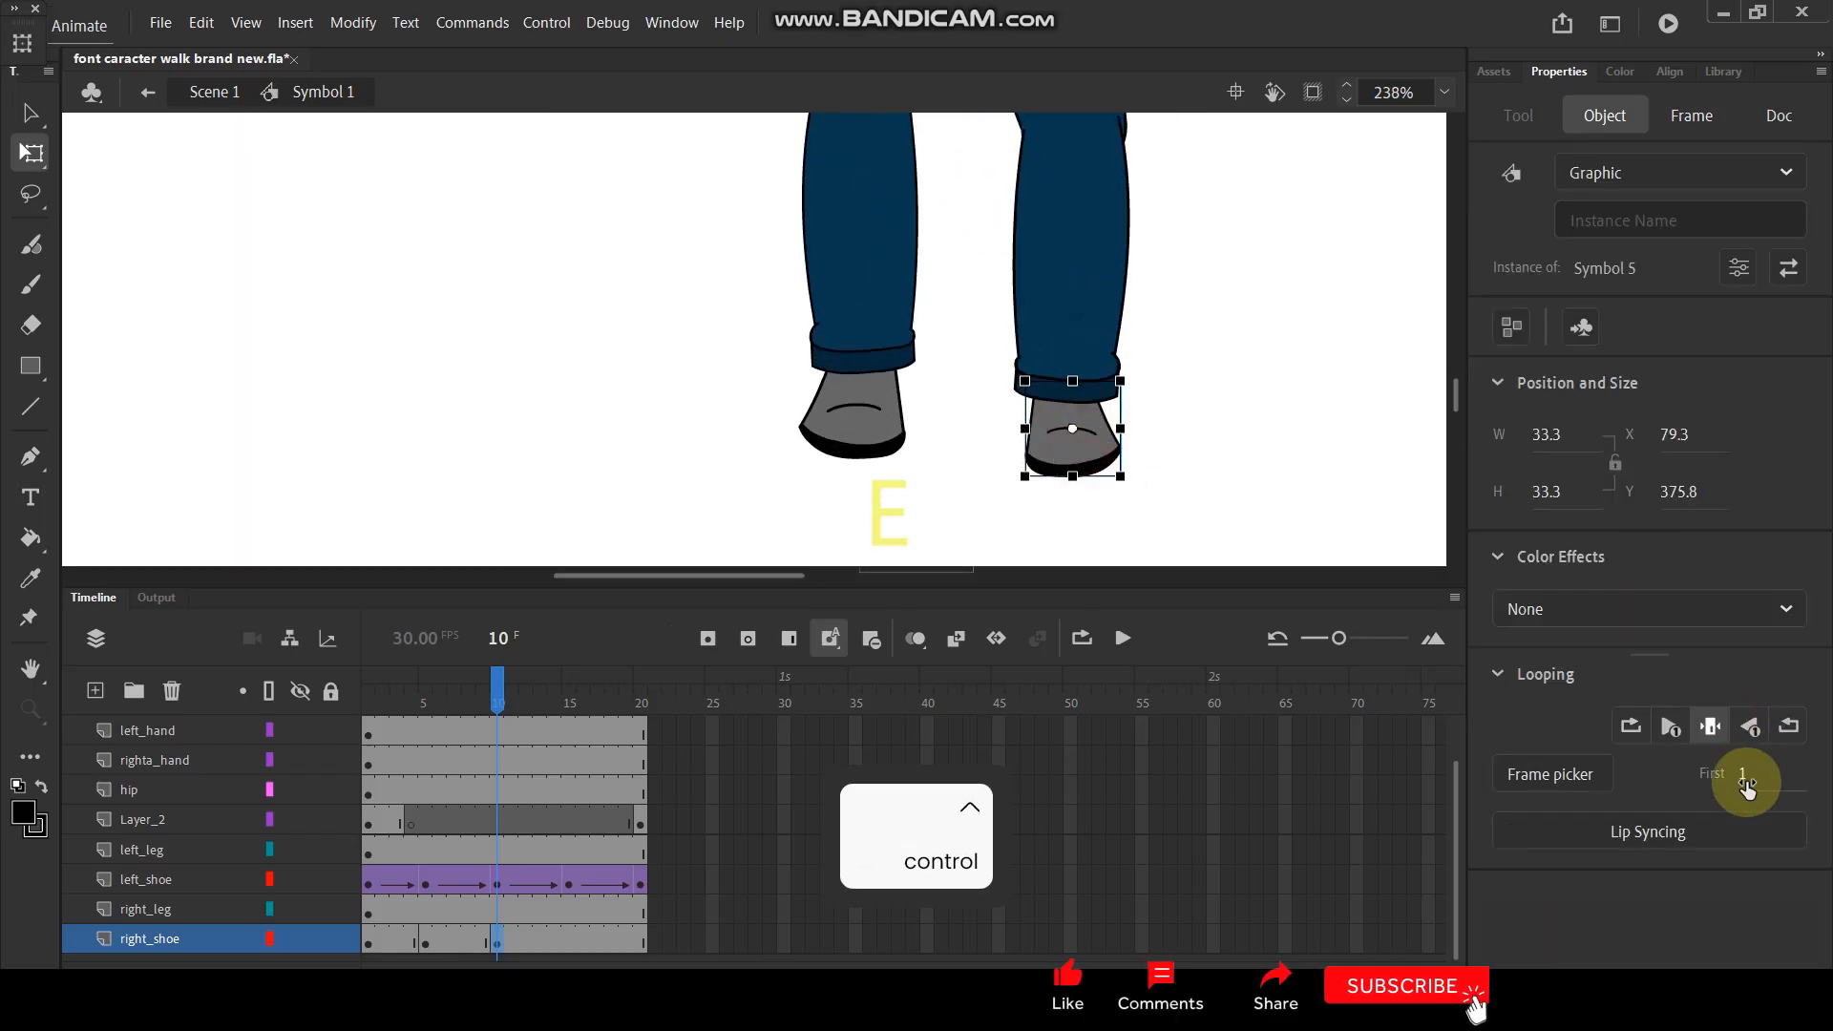
drag(1739, 778, 1756, 775)
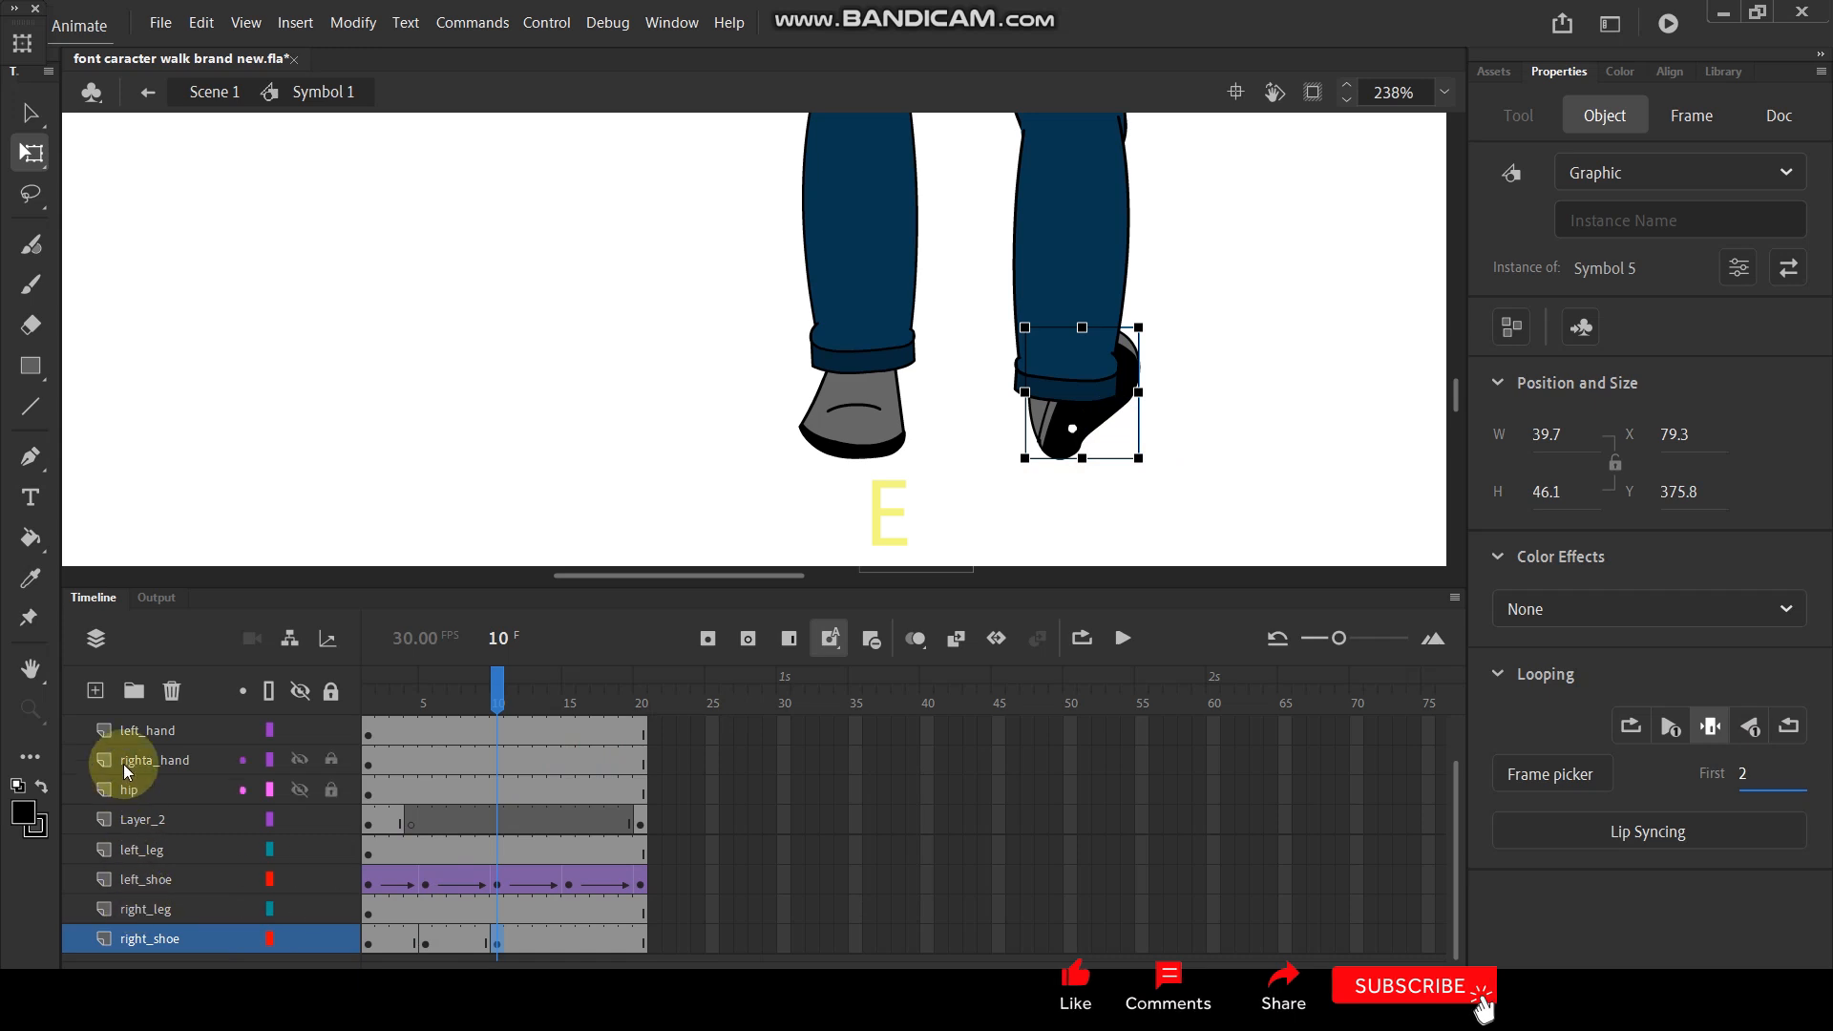
- Create a new layer directly above right_shoe and insert a blank keyframe on it at frame 10
click(96, 690)
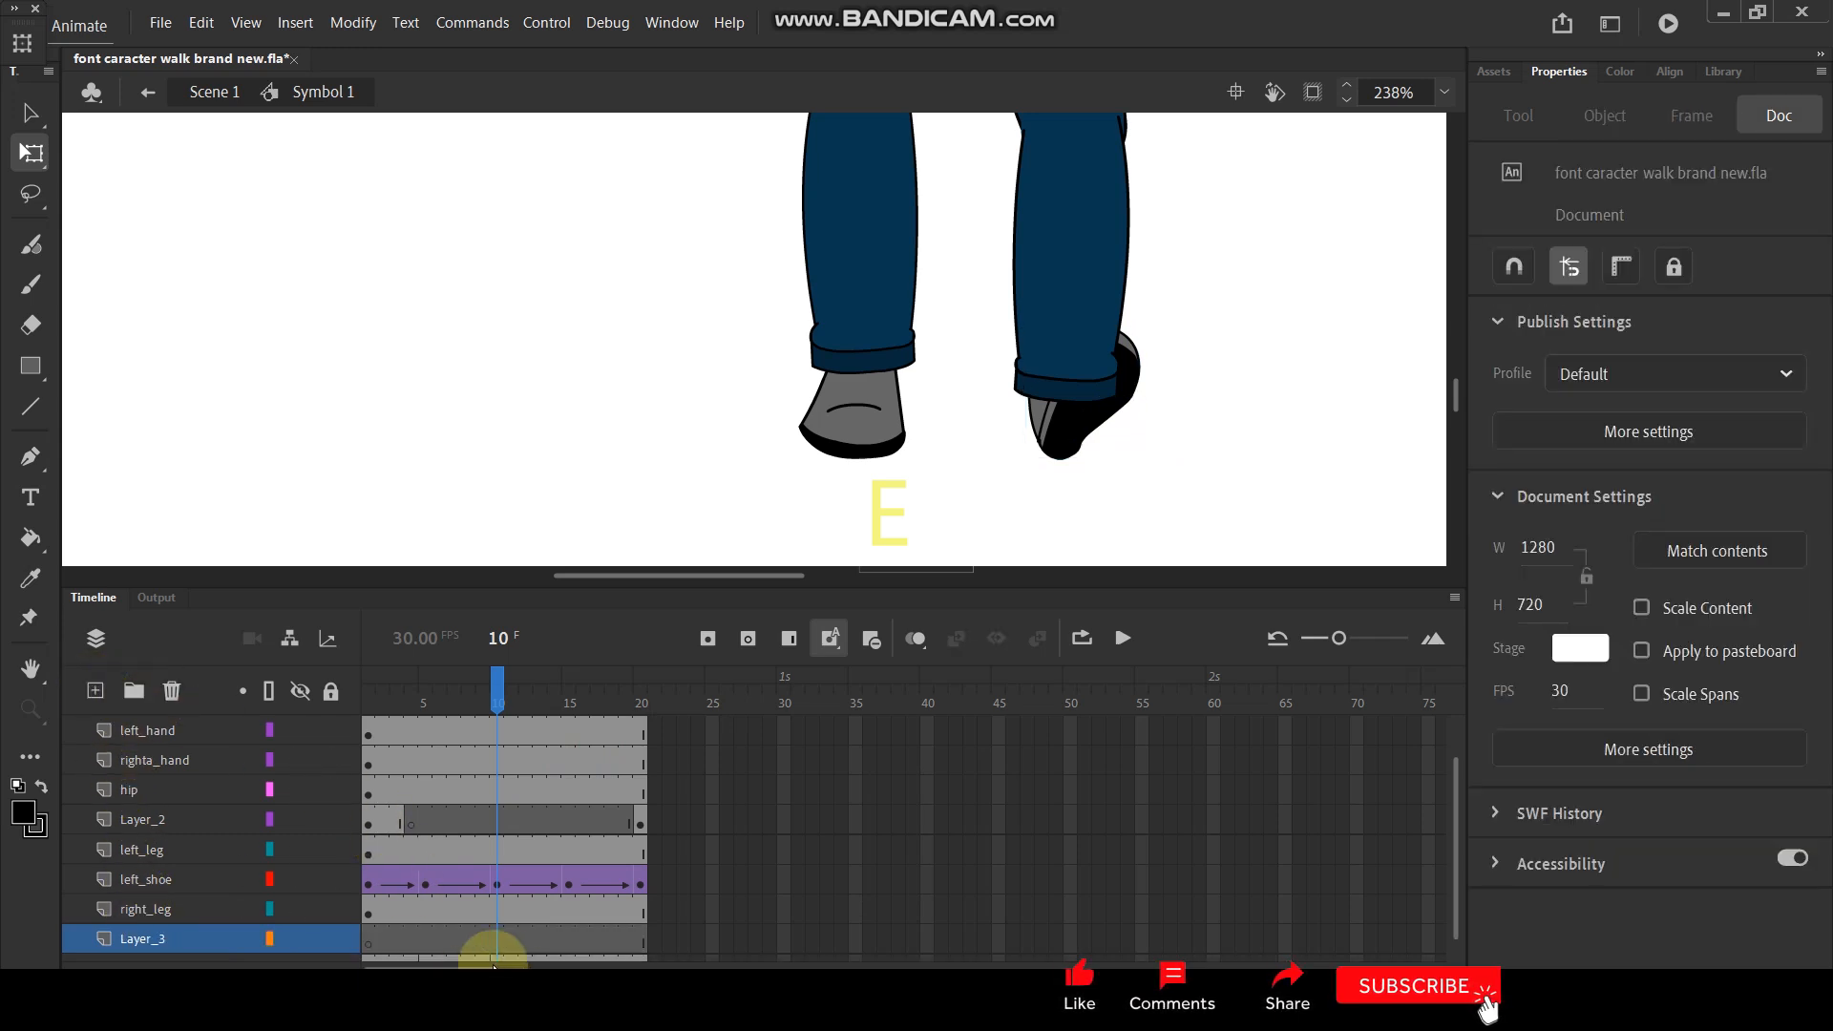
scroll(499, 932, down, 1)
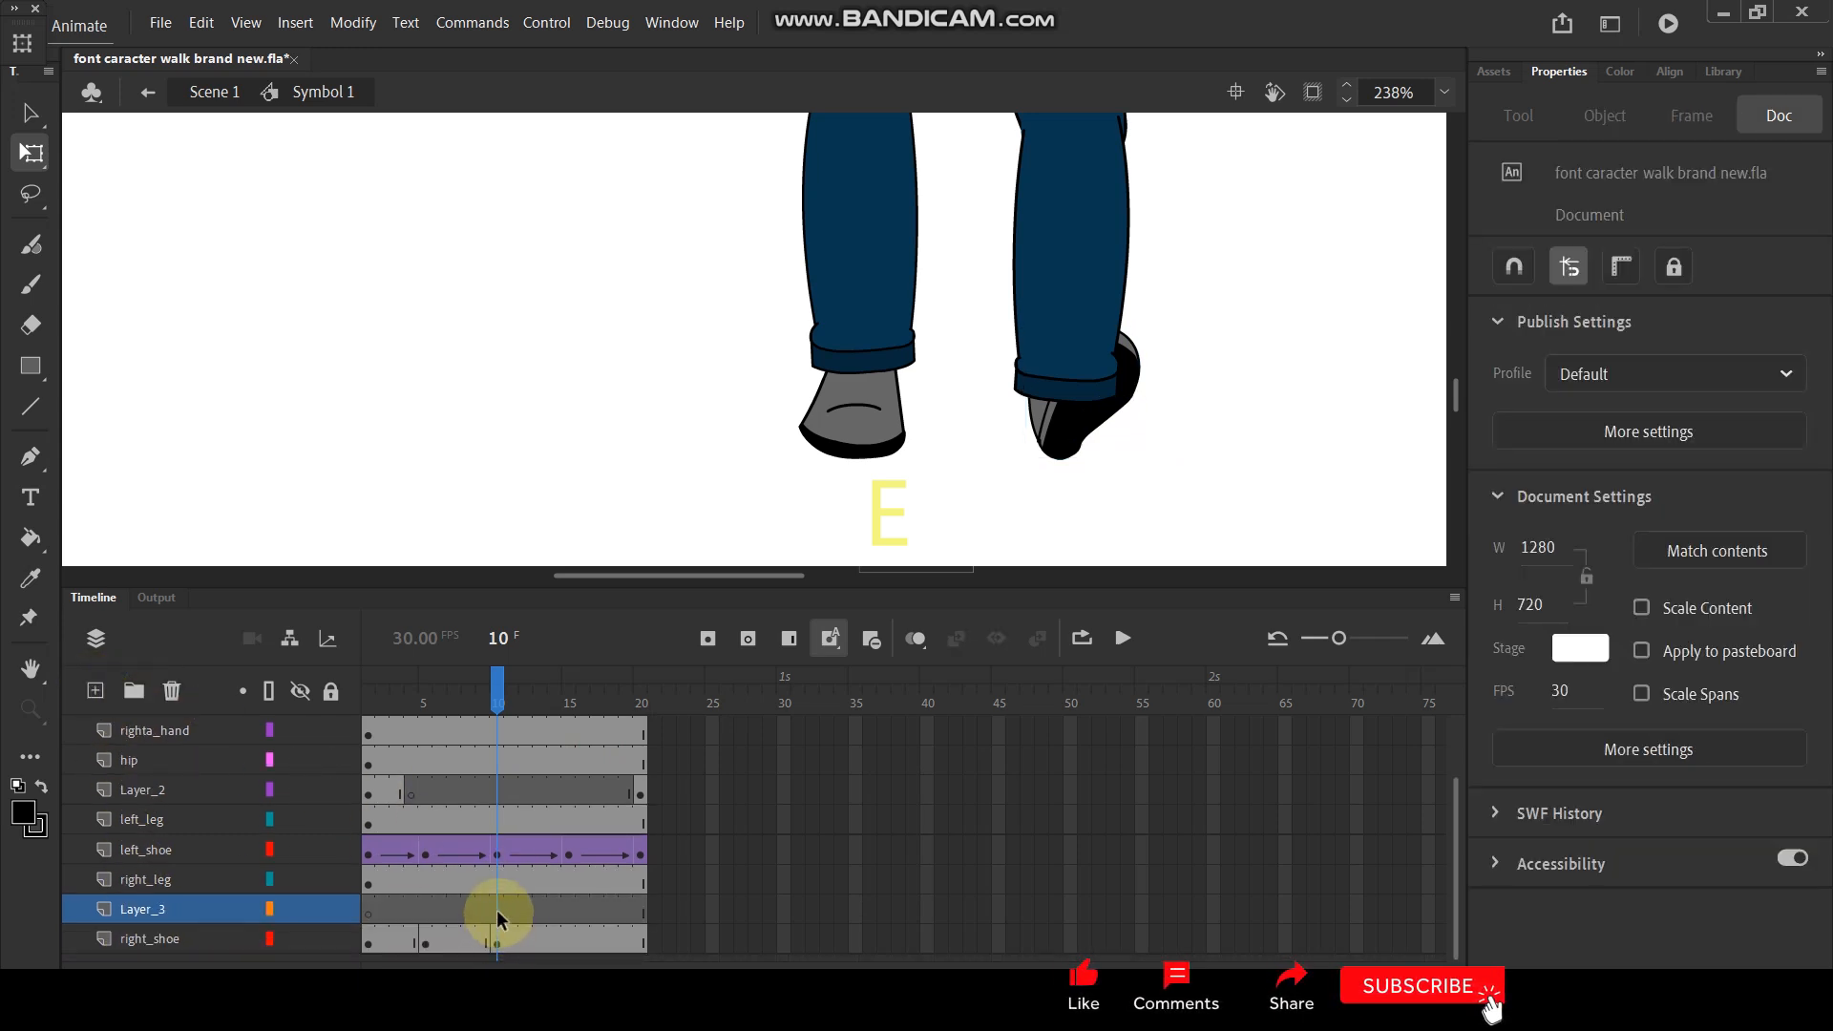
click(497, 908)
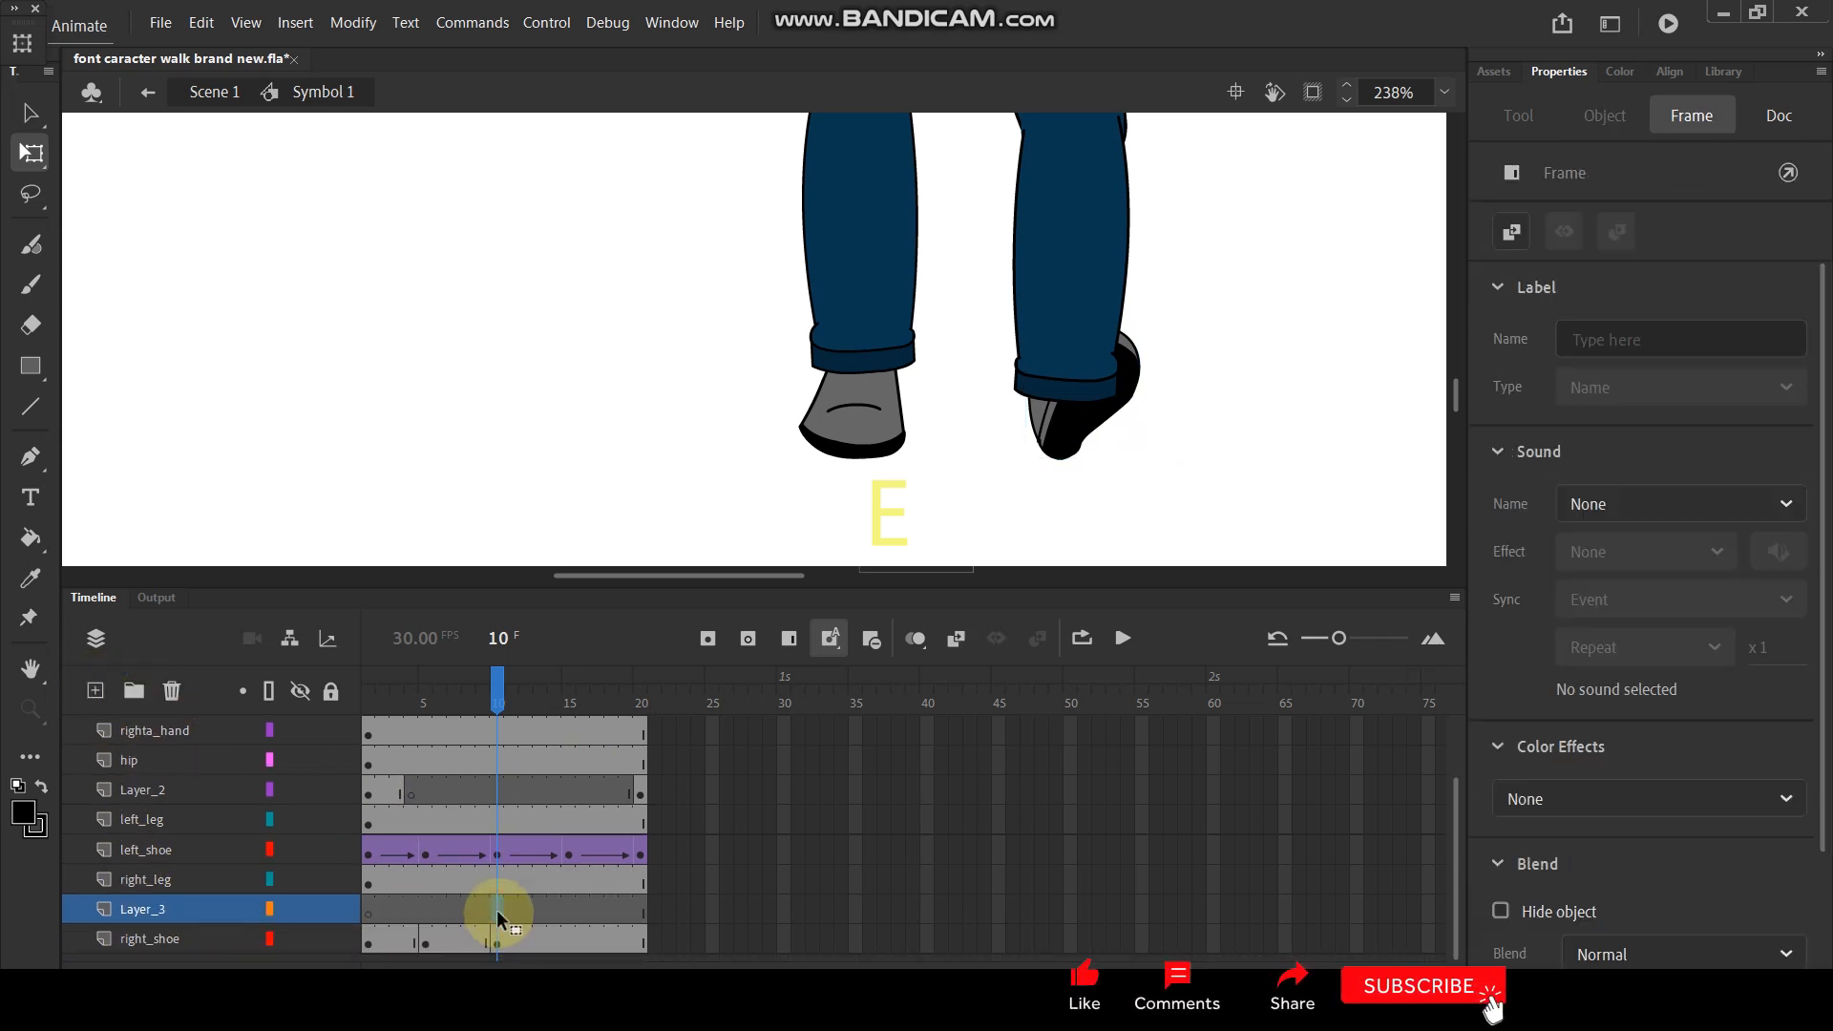
- Open the right shoe symbol, copy the sole artwork on its frame 2 and return to Symbol 1
click(1074, 429)
double_click(1086, 429)
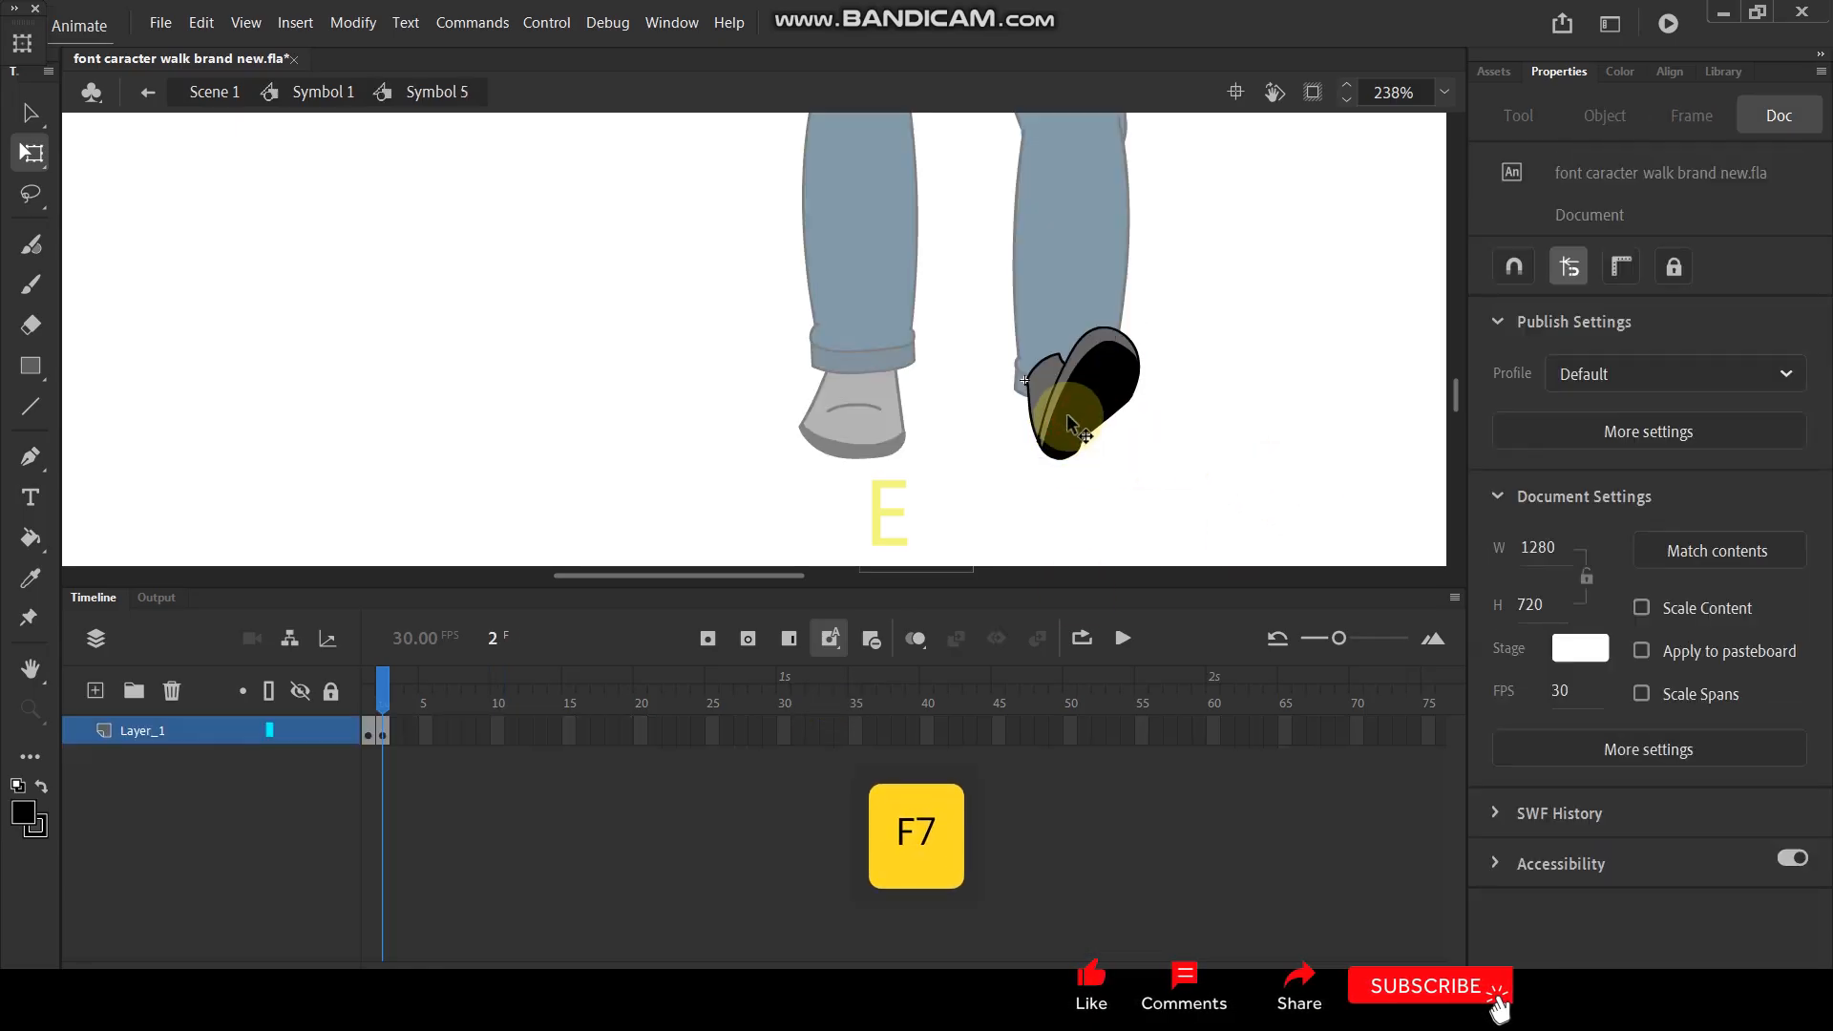
click(1088, 420)
scroll(1112, 401, up, 4)
shift+click(983, 342)
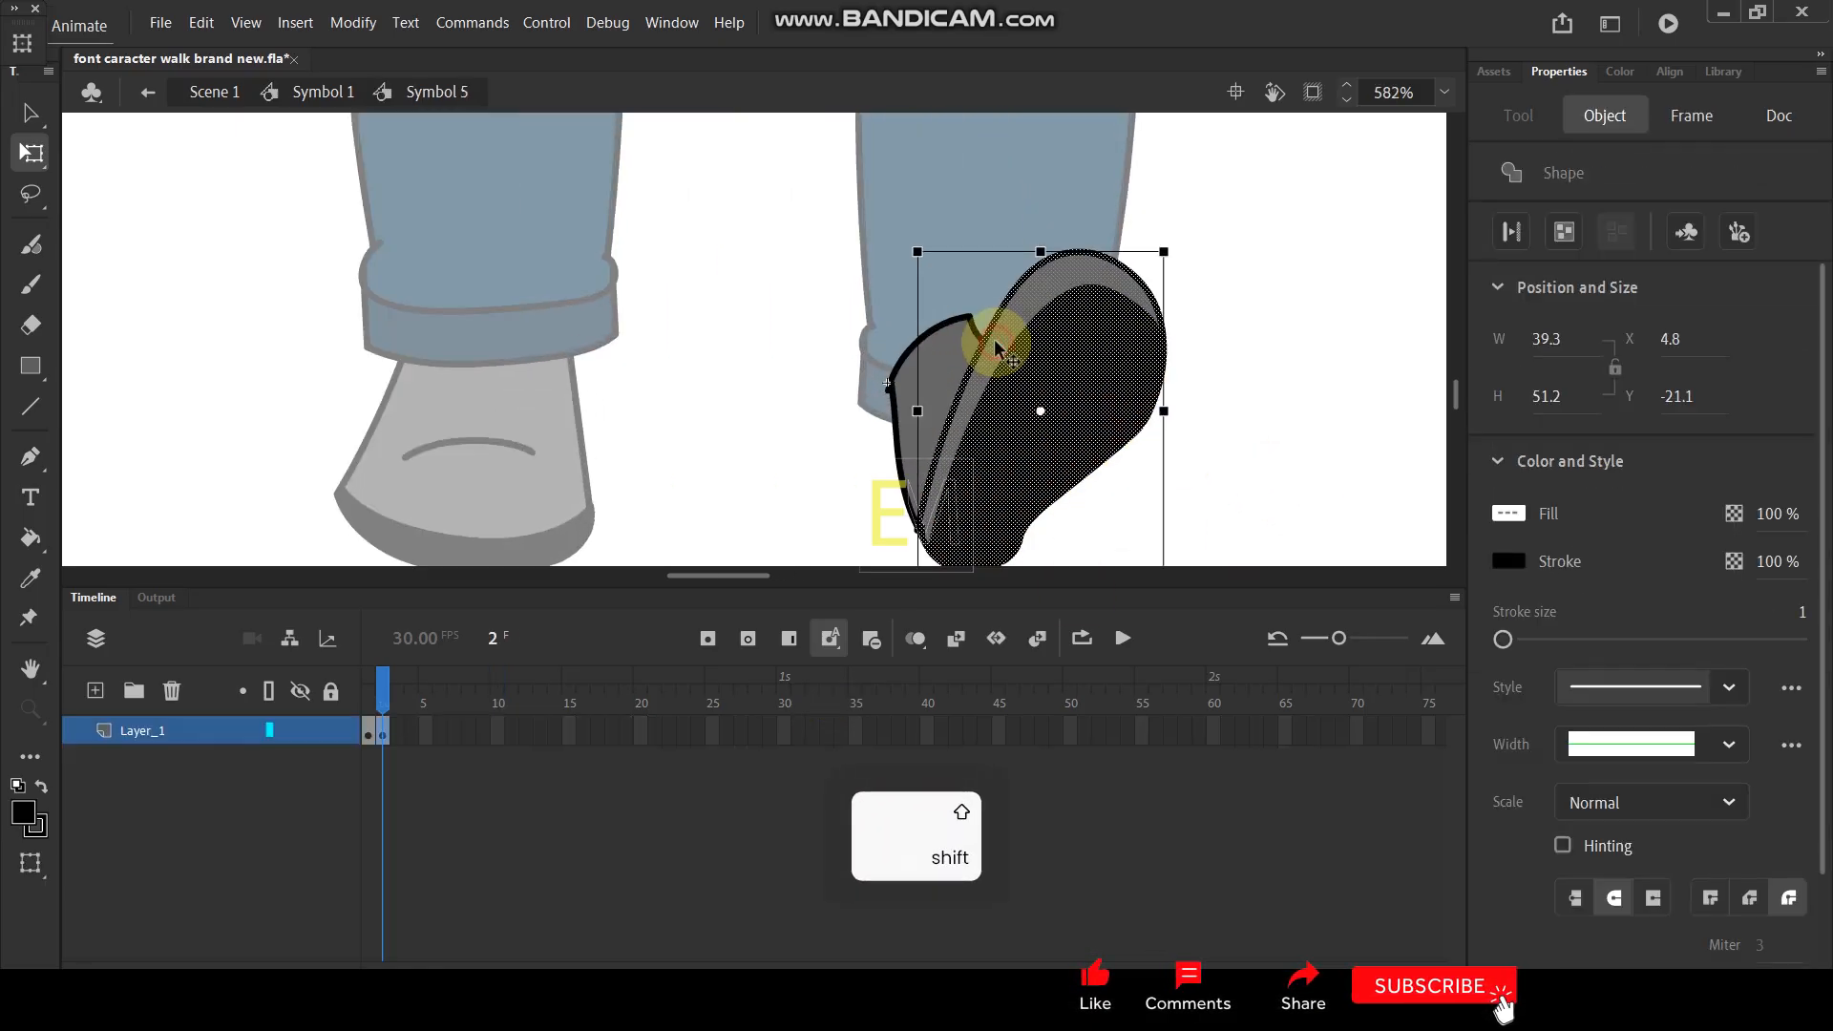
key(ctrl+c)
double_click(731, 353)
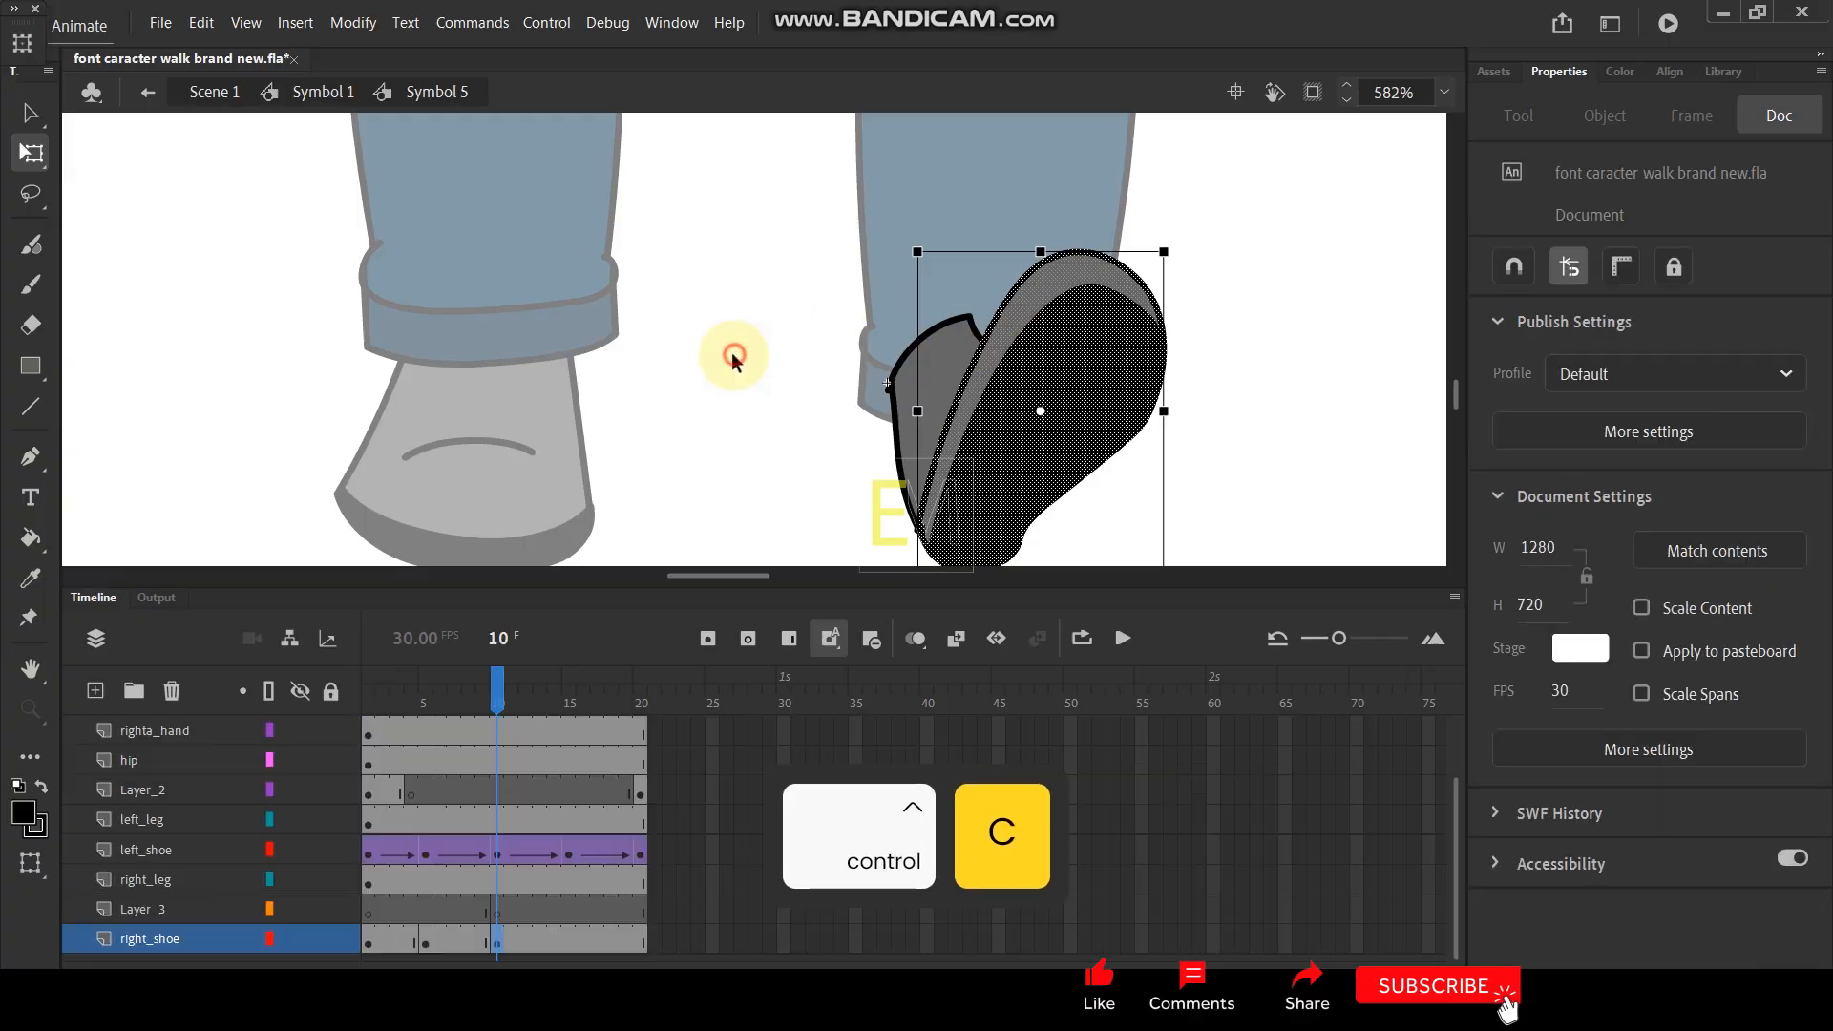
- Paste the copied sole into Layer_3 at frame 10 and align it over the right shoe
scroll(993, 382, down, 2)
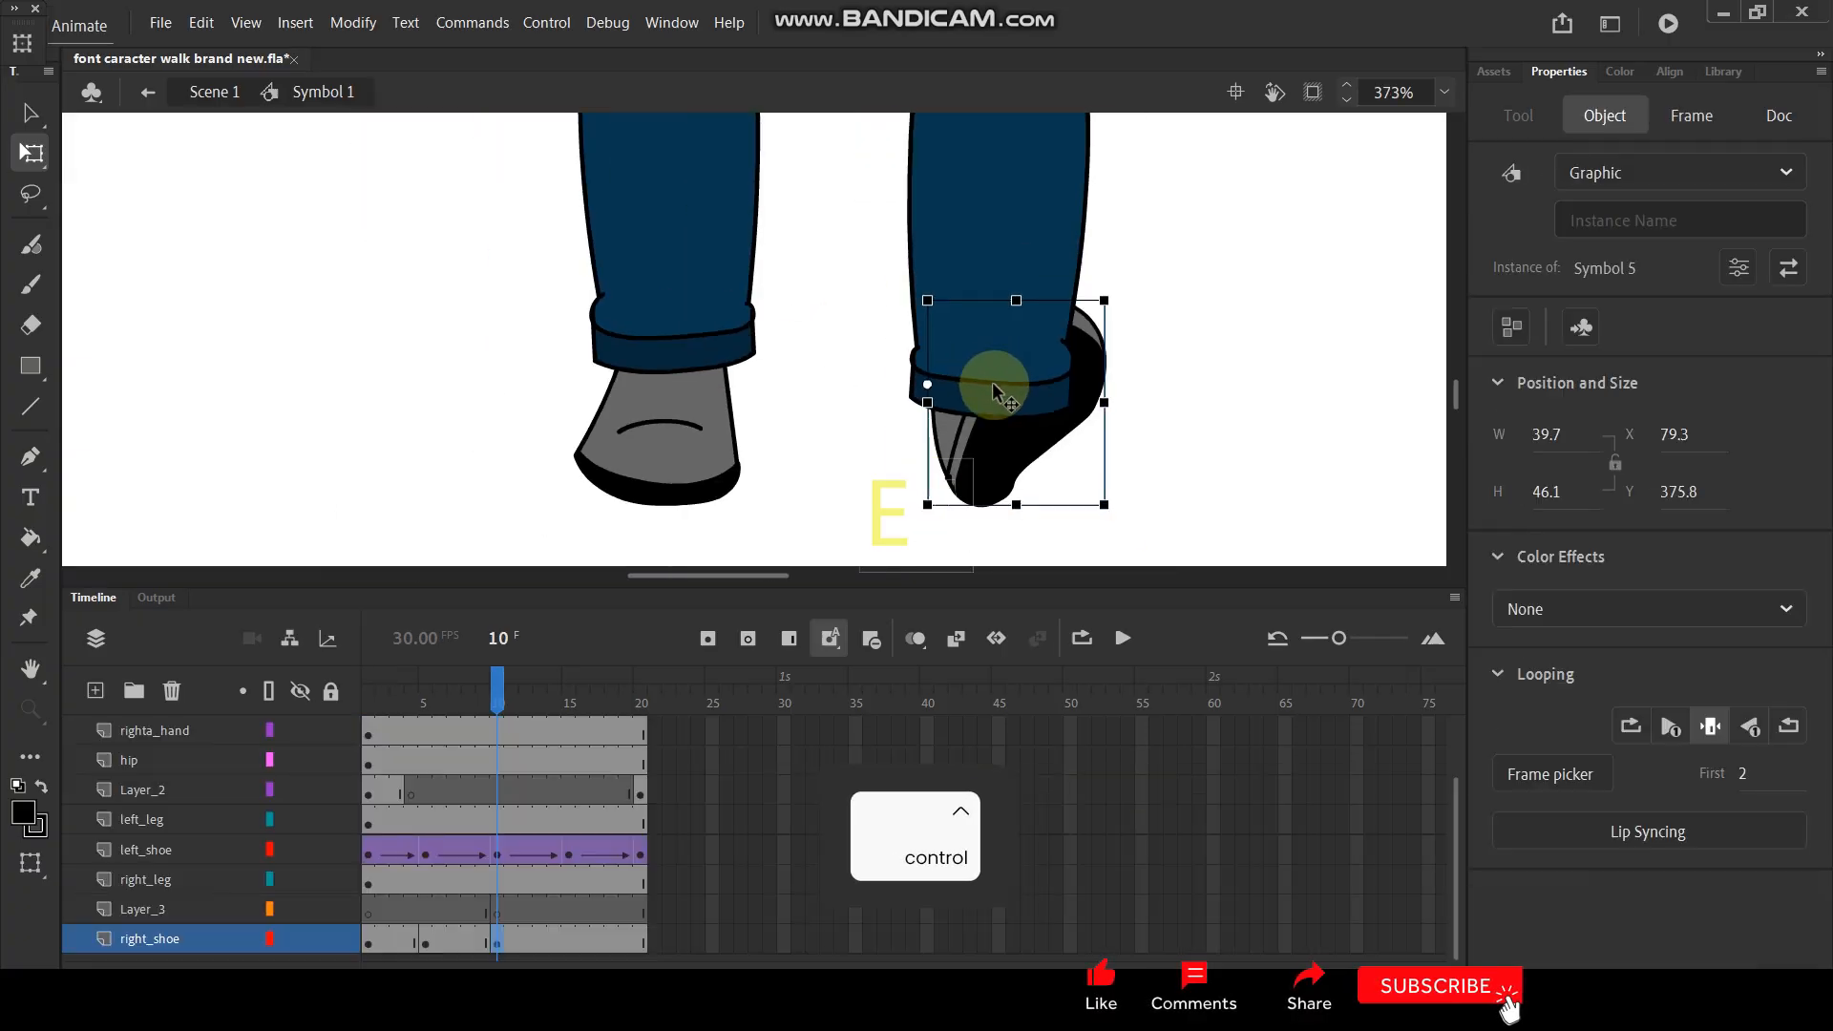
ctrl+click(496, 909)
key(ctrl+v)
drag(940, 391, 1057, 409)
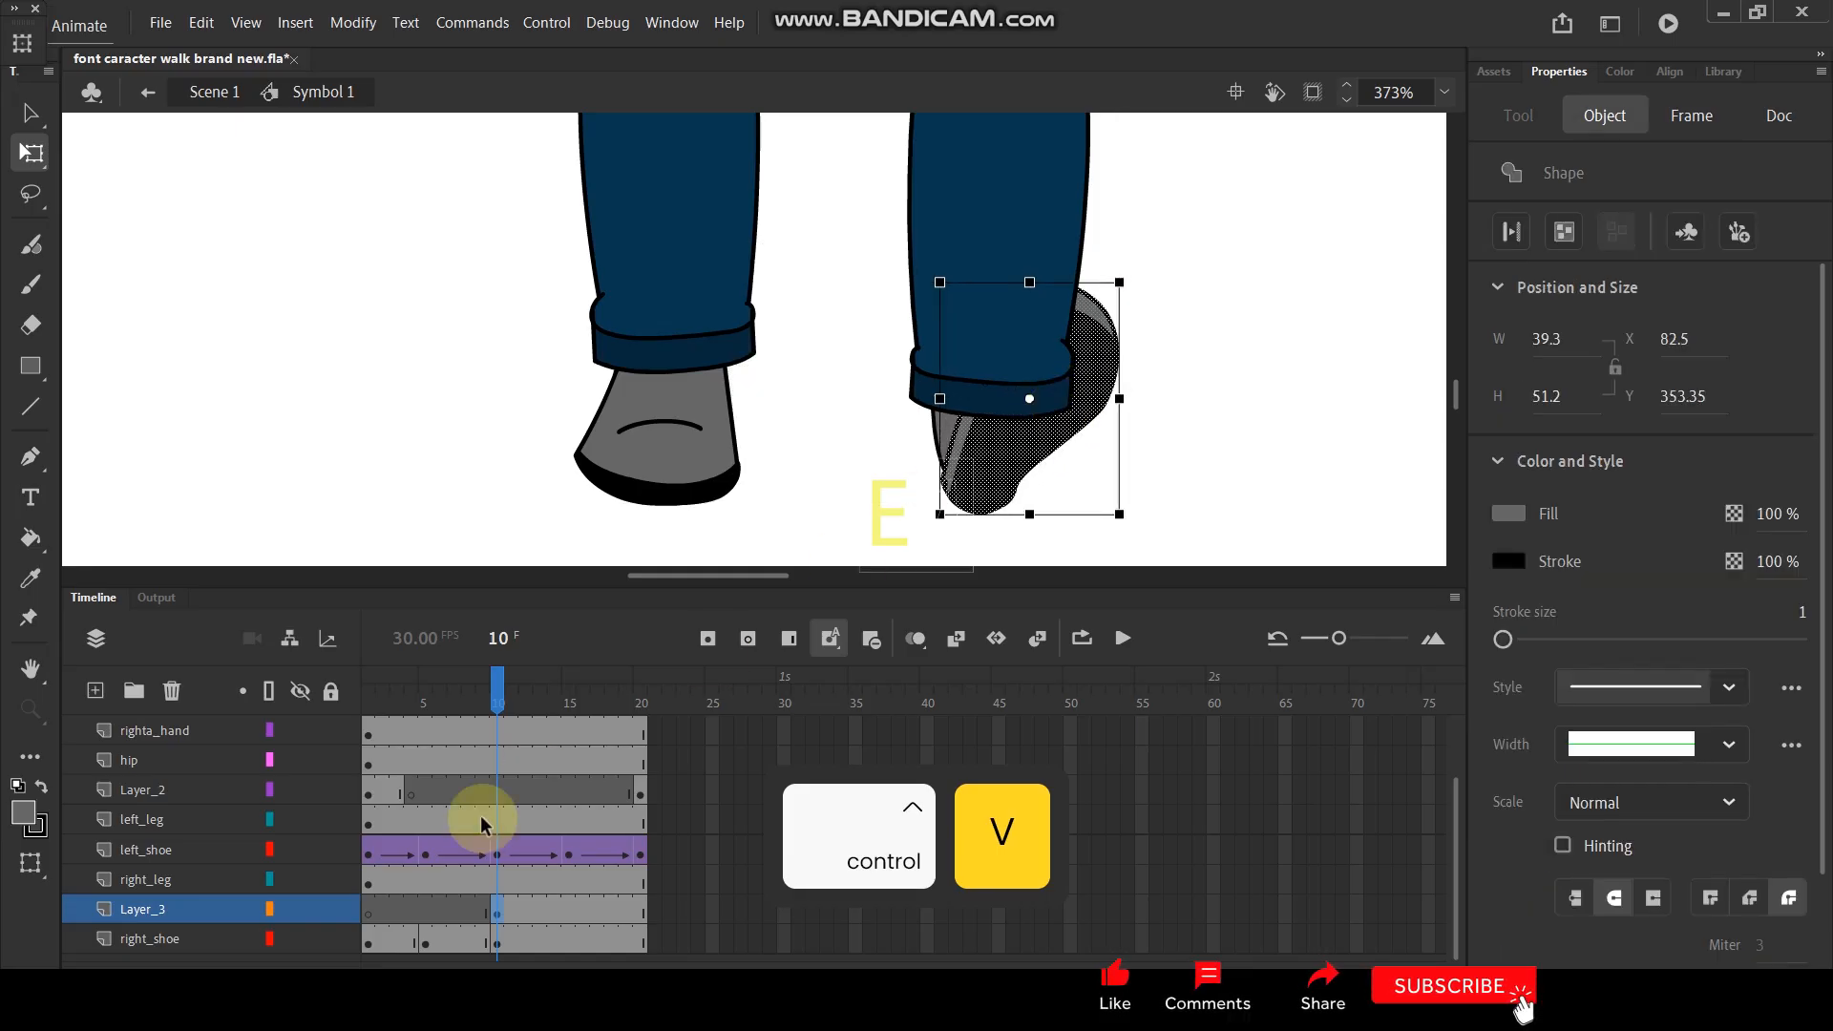
- Move Layer_3 between left_leg and left_shoe so that the sole lies in front of the right trouser leg
drag(212, 915, 223, 844)
click(1061, 447)
click(1219, 421)
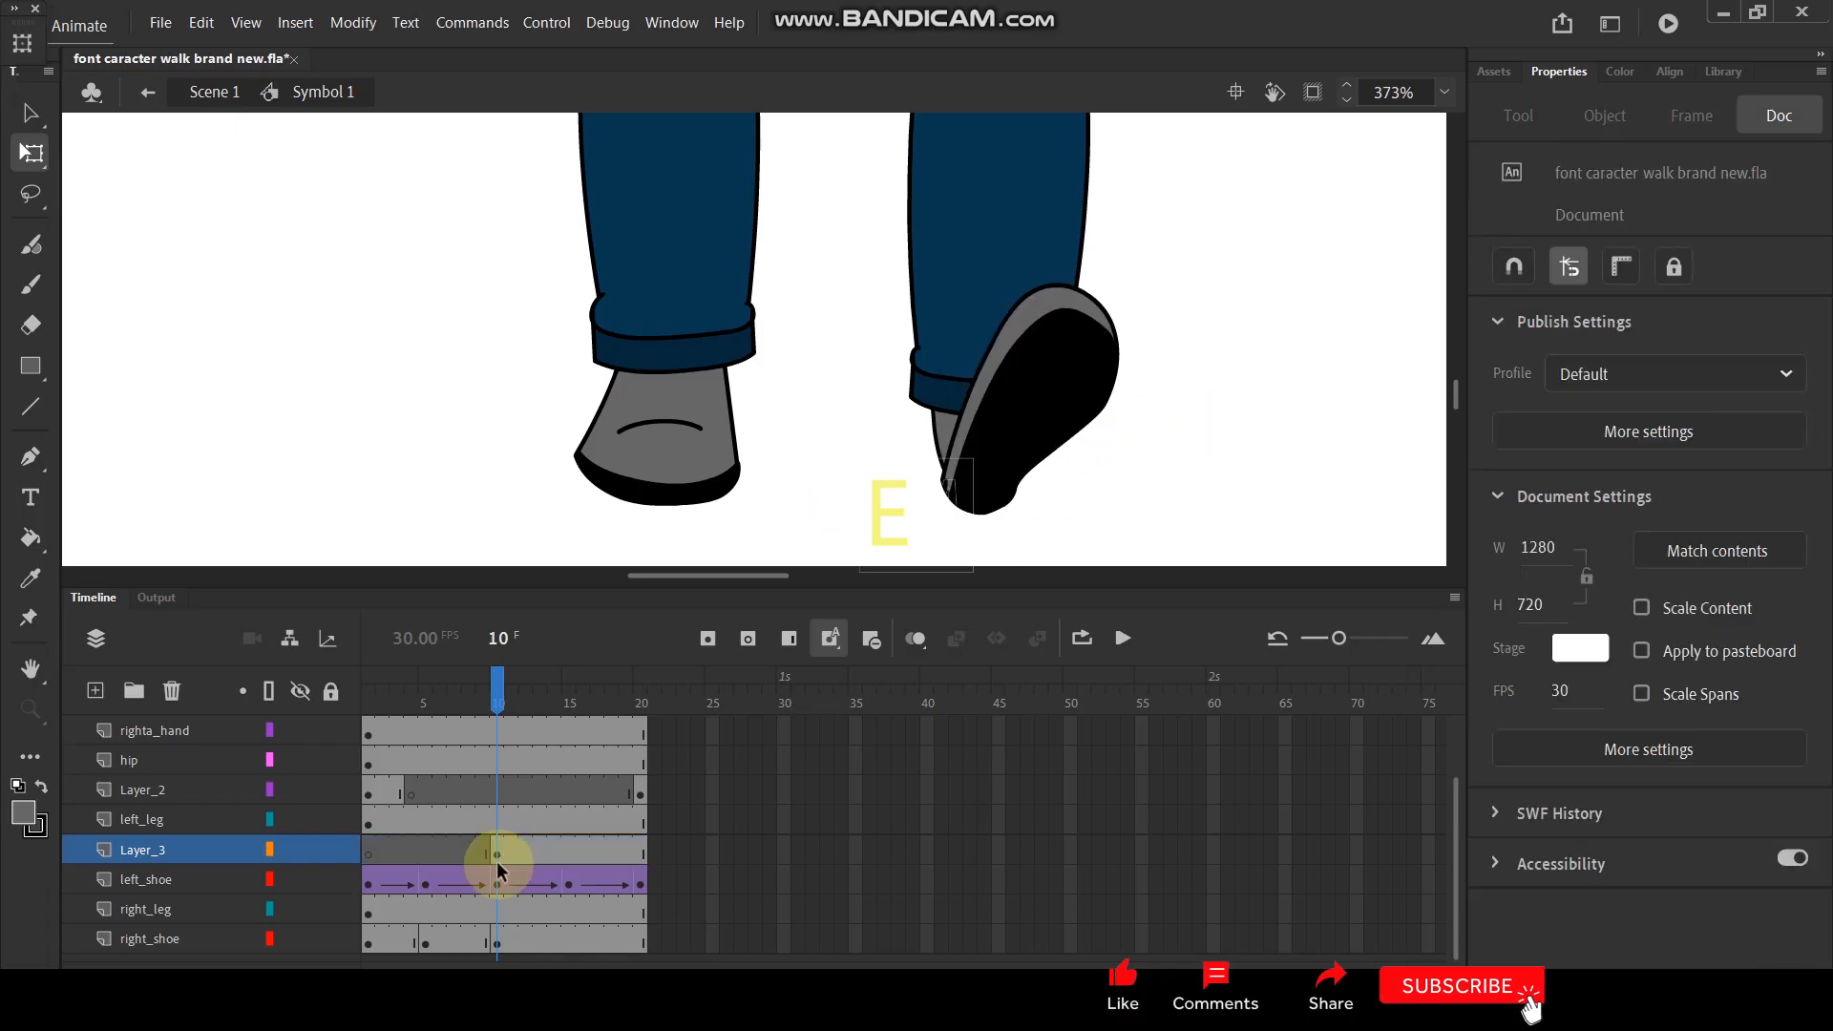
- Add a right_shoe keyframe at frame 15
click(506, 850)
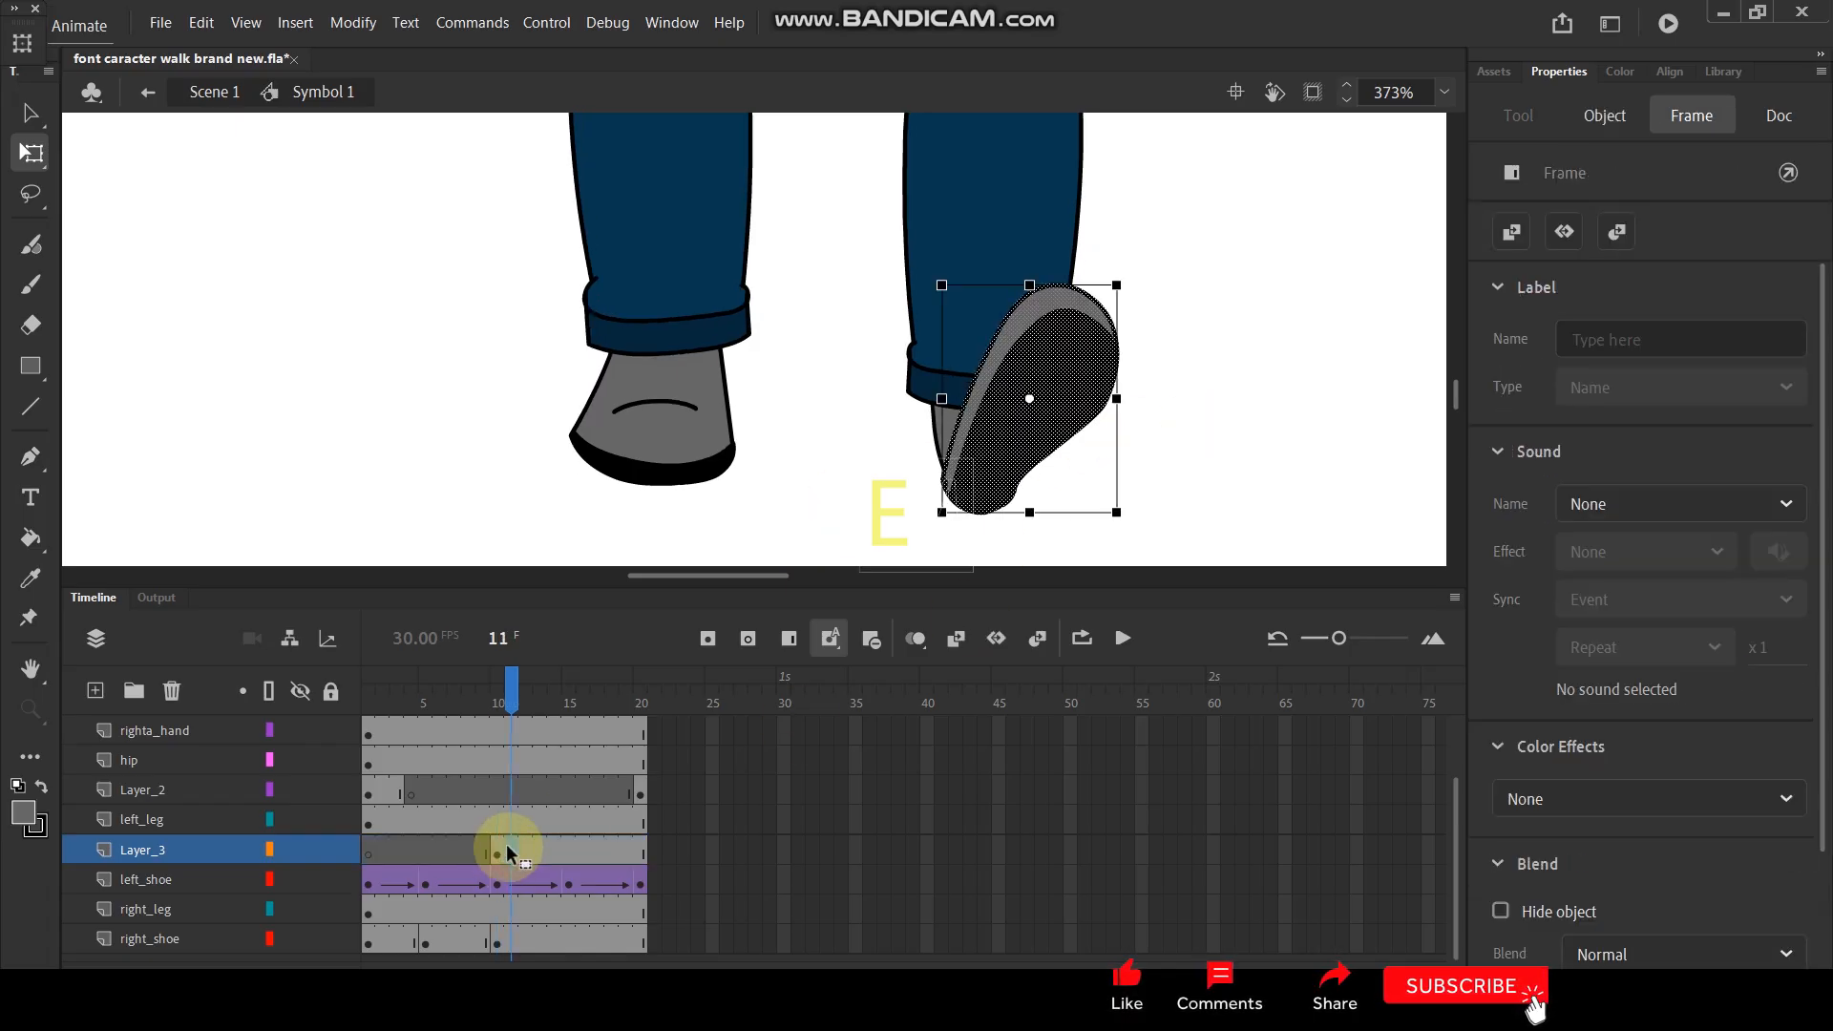
drag(527, 690, 568, 689)
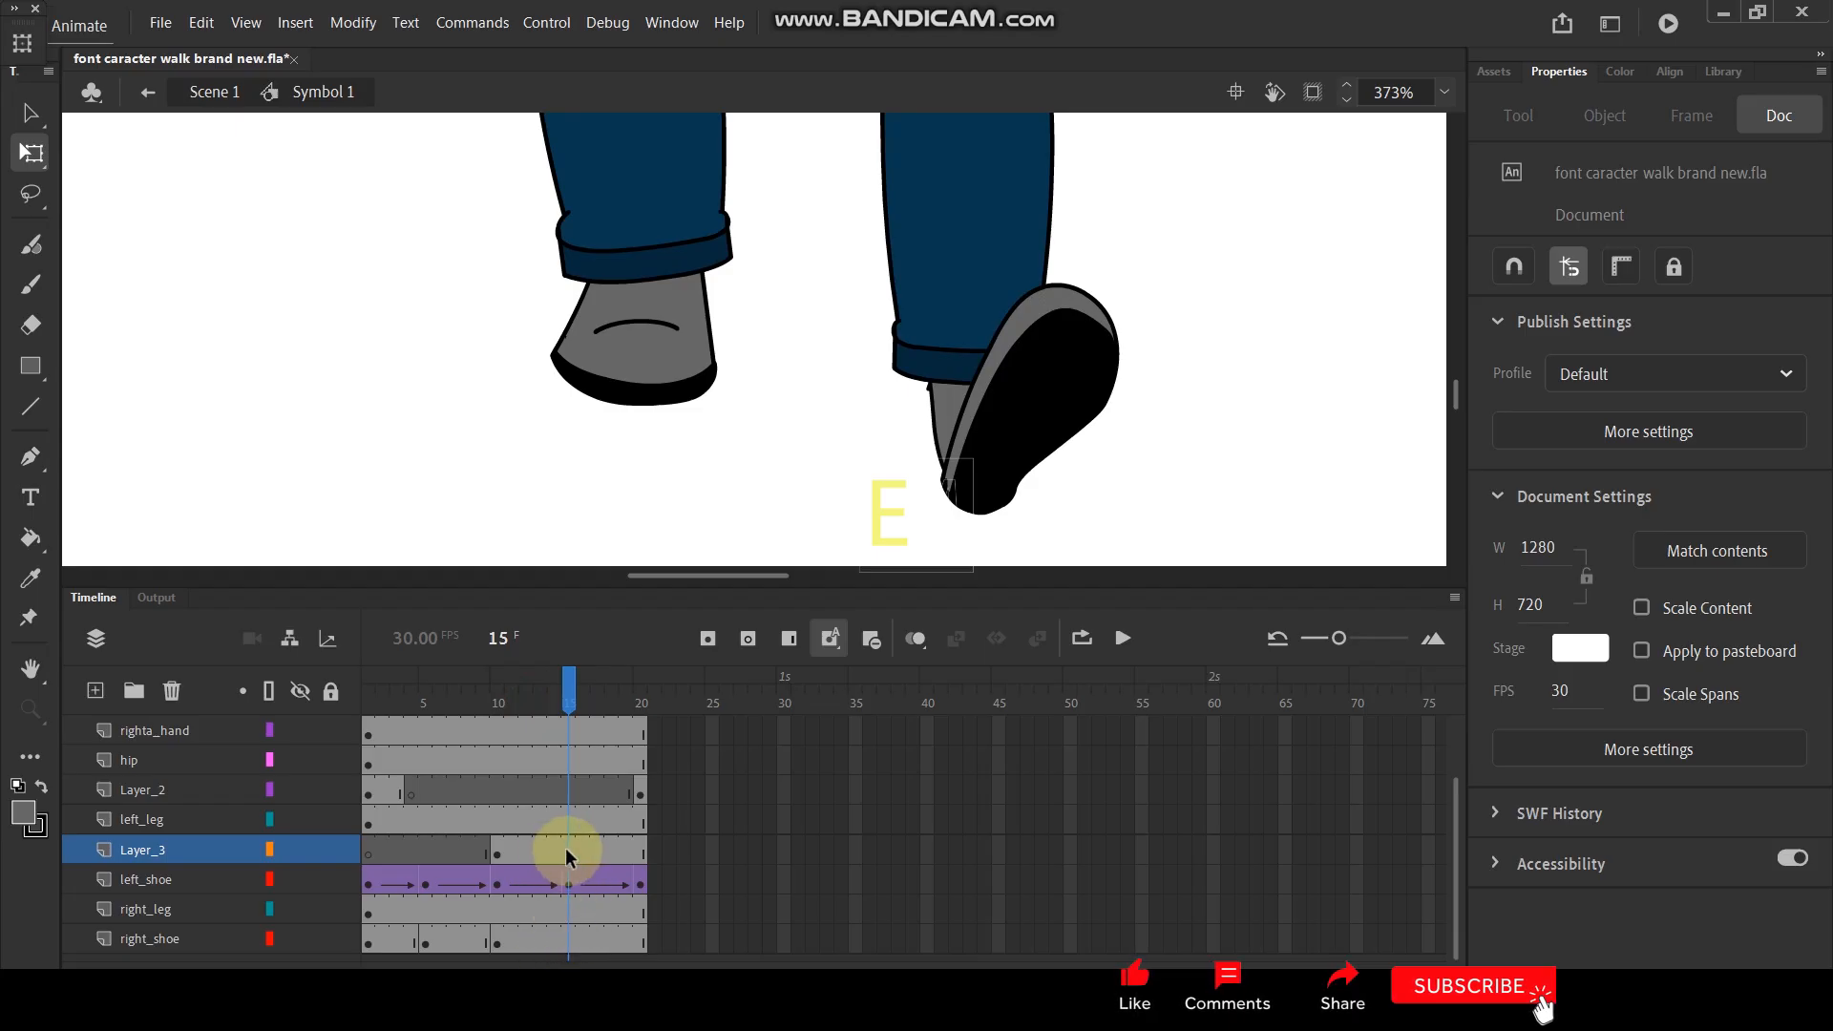
click(569, 941)
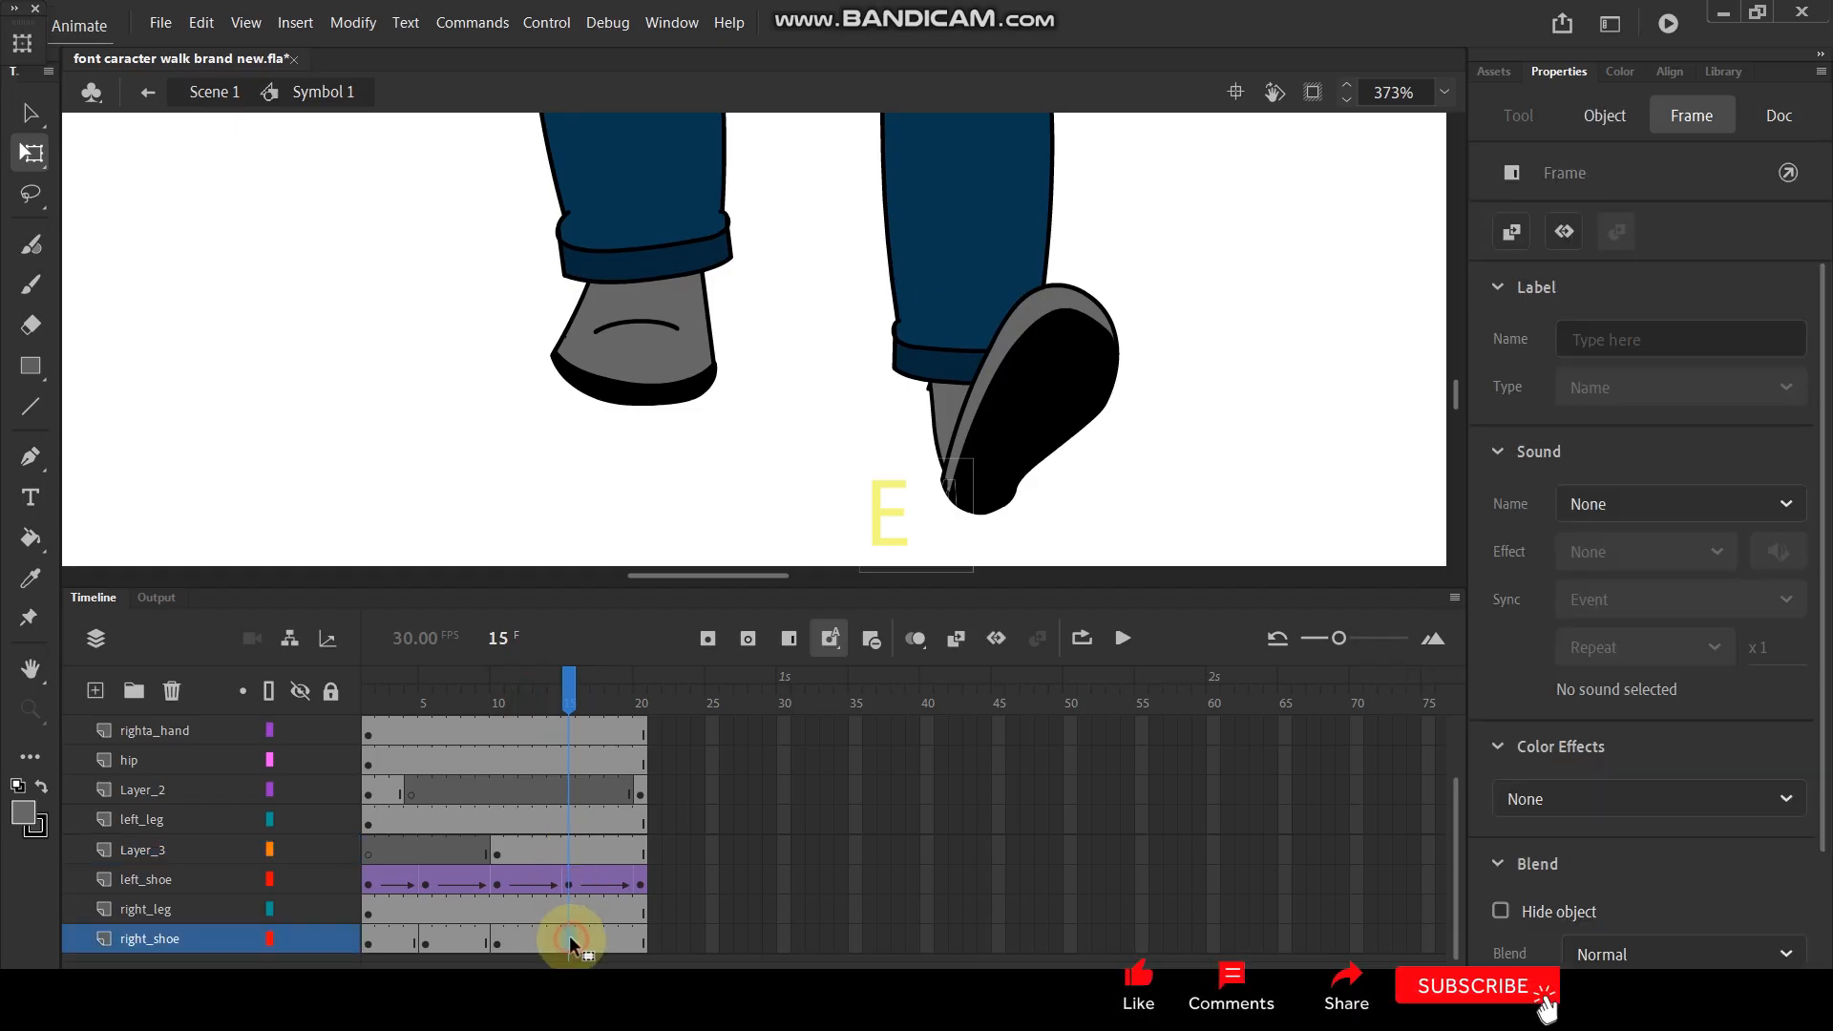
key(F6)
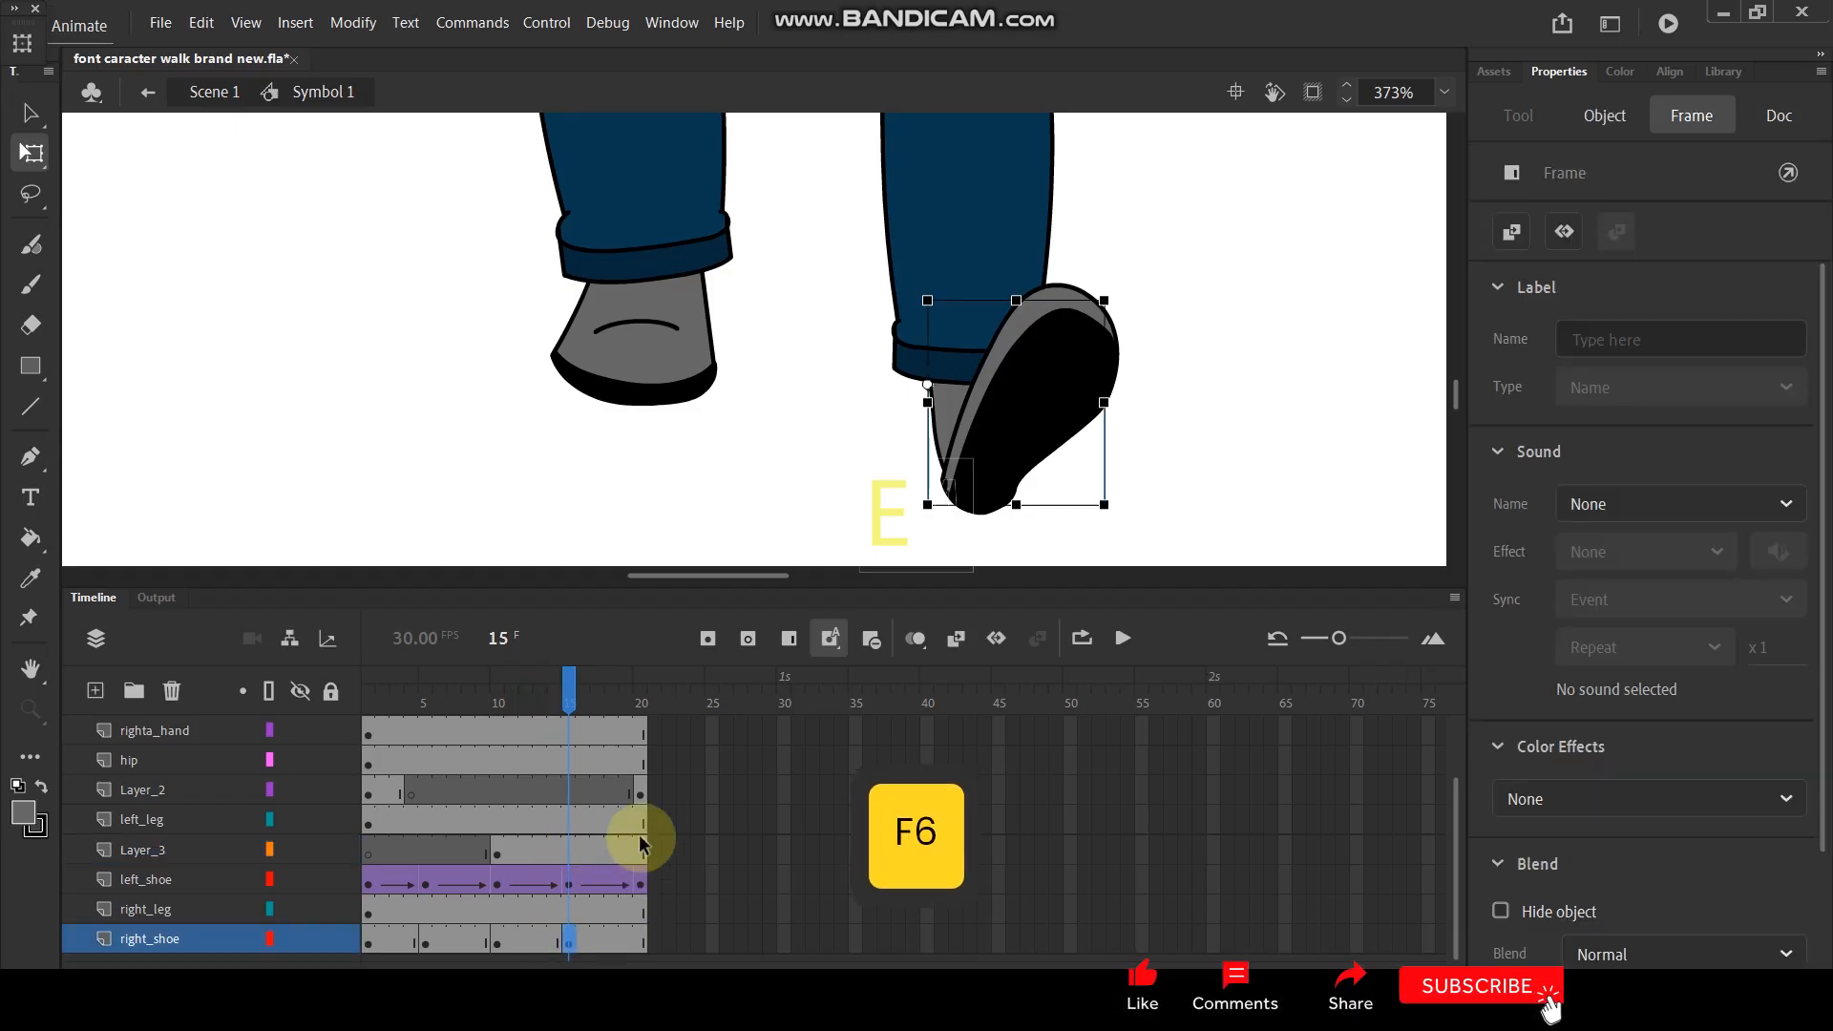
- Insert a blank keyframe on Layer_3 at frame 15 to end the pasted sole there
click(569, 846)
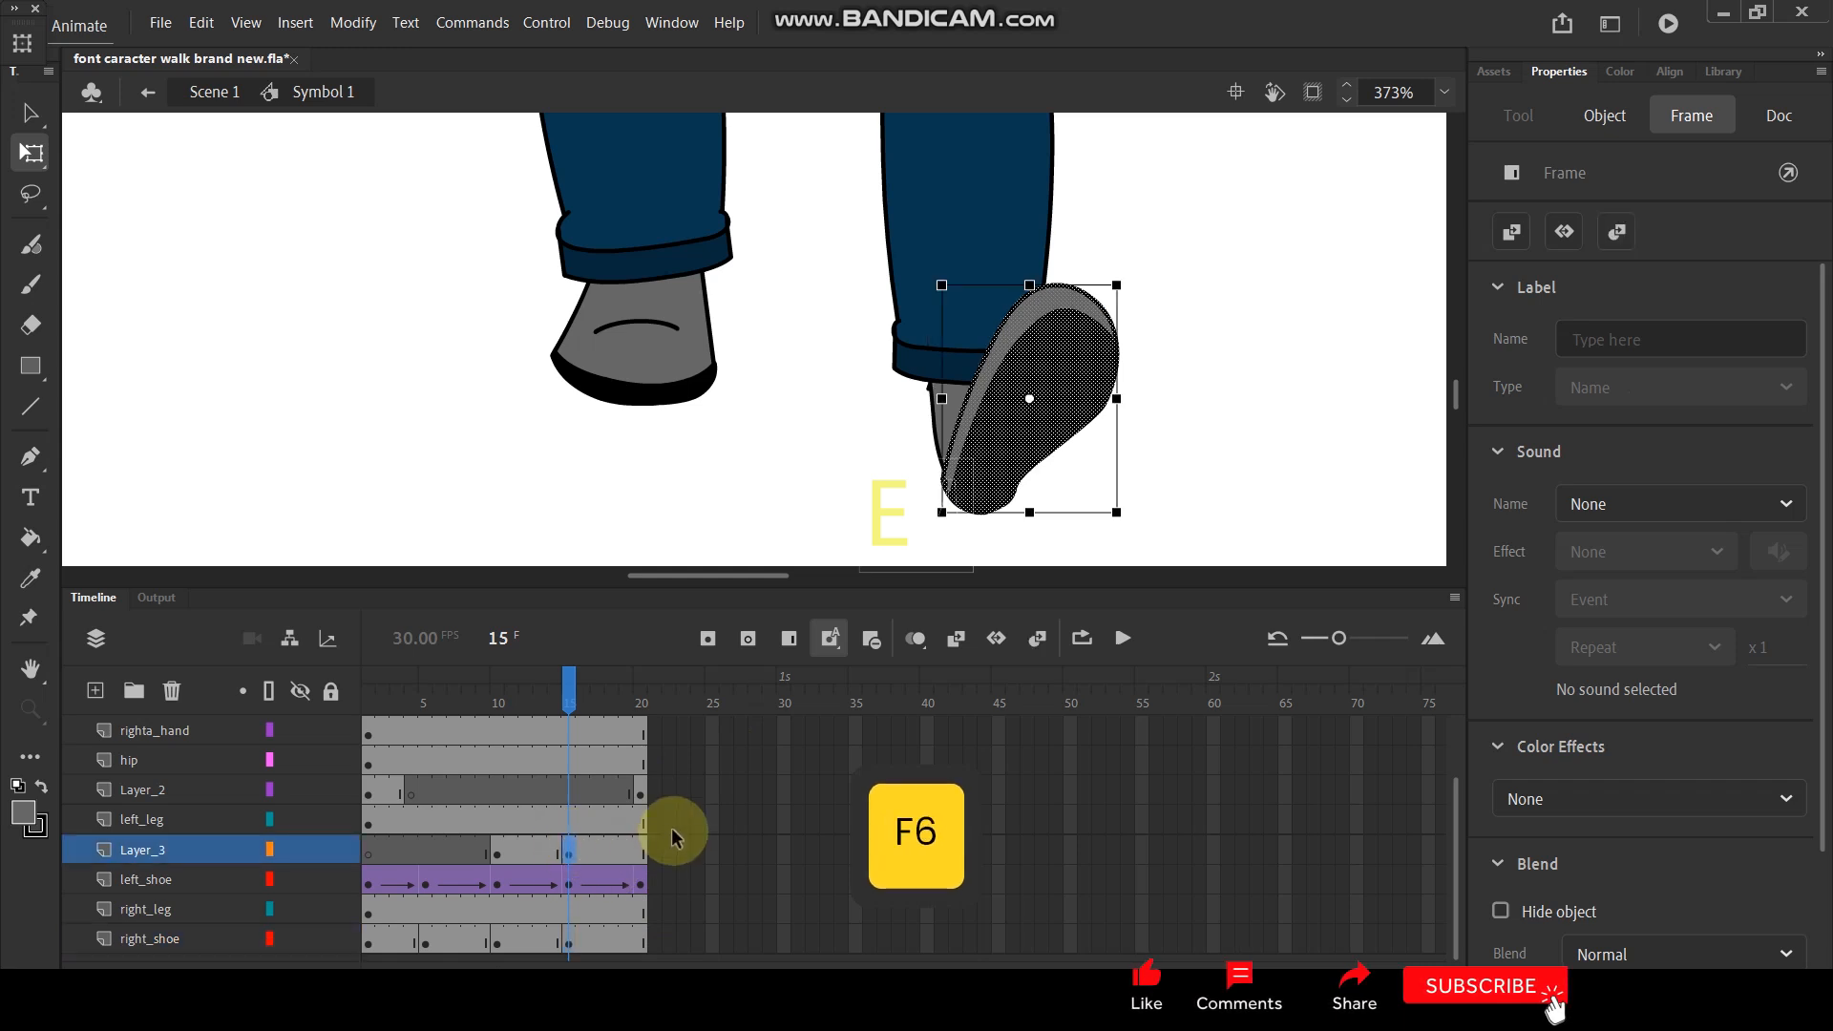
key(ctrl+z)
key(F7)
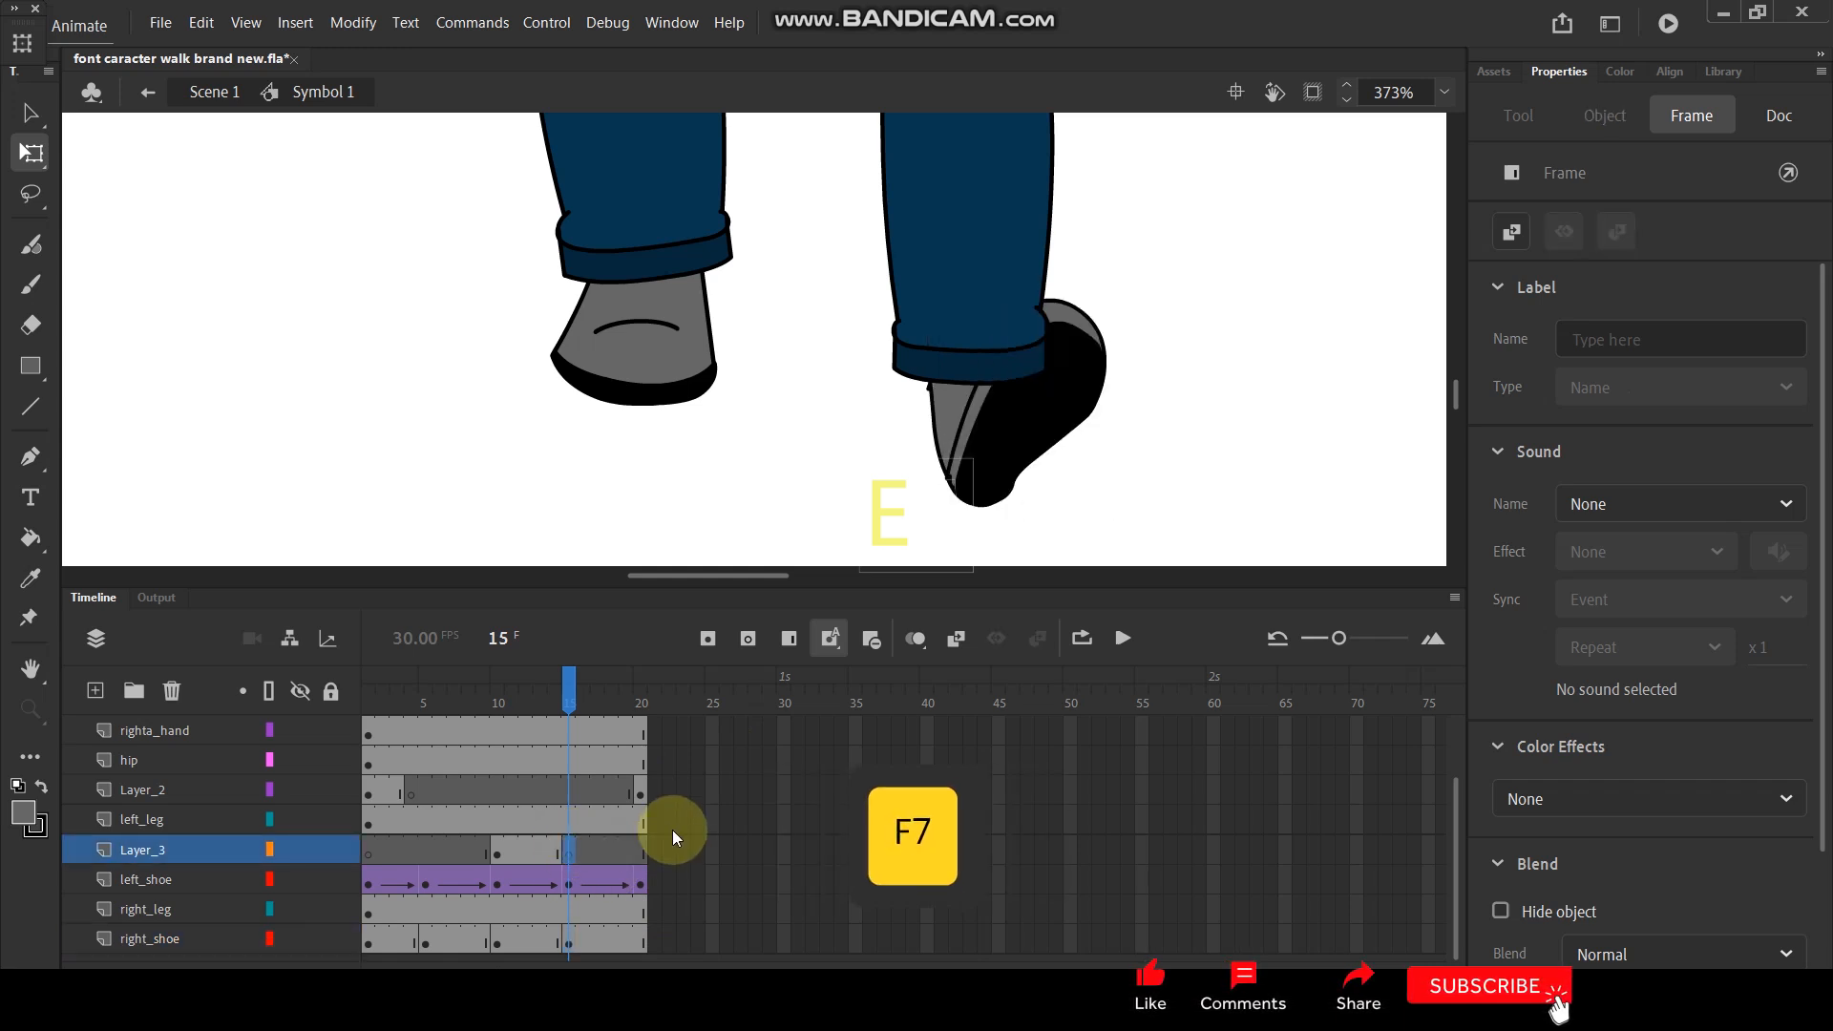
- Set the right shoe's first looping frame to 1 at frame 15 and fit the shoe under the trouser cuff
click(972, 462)
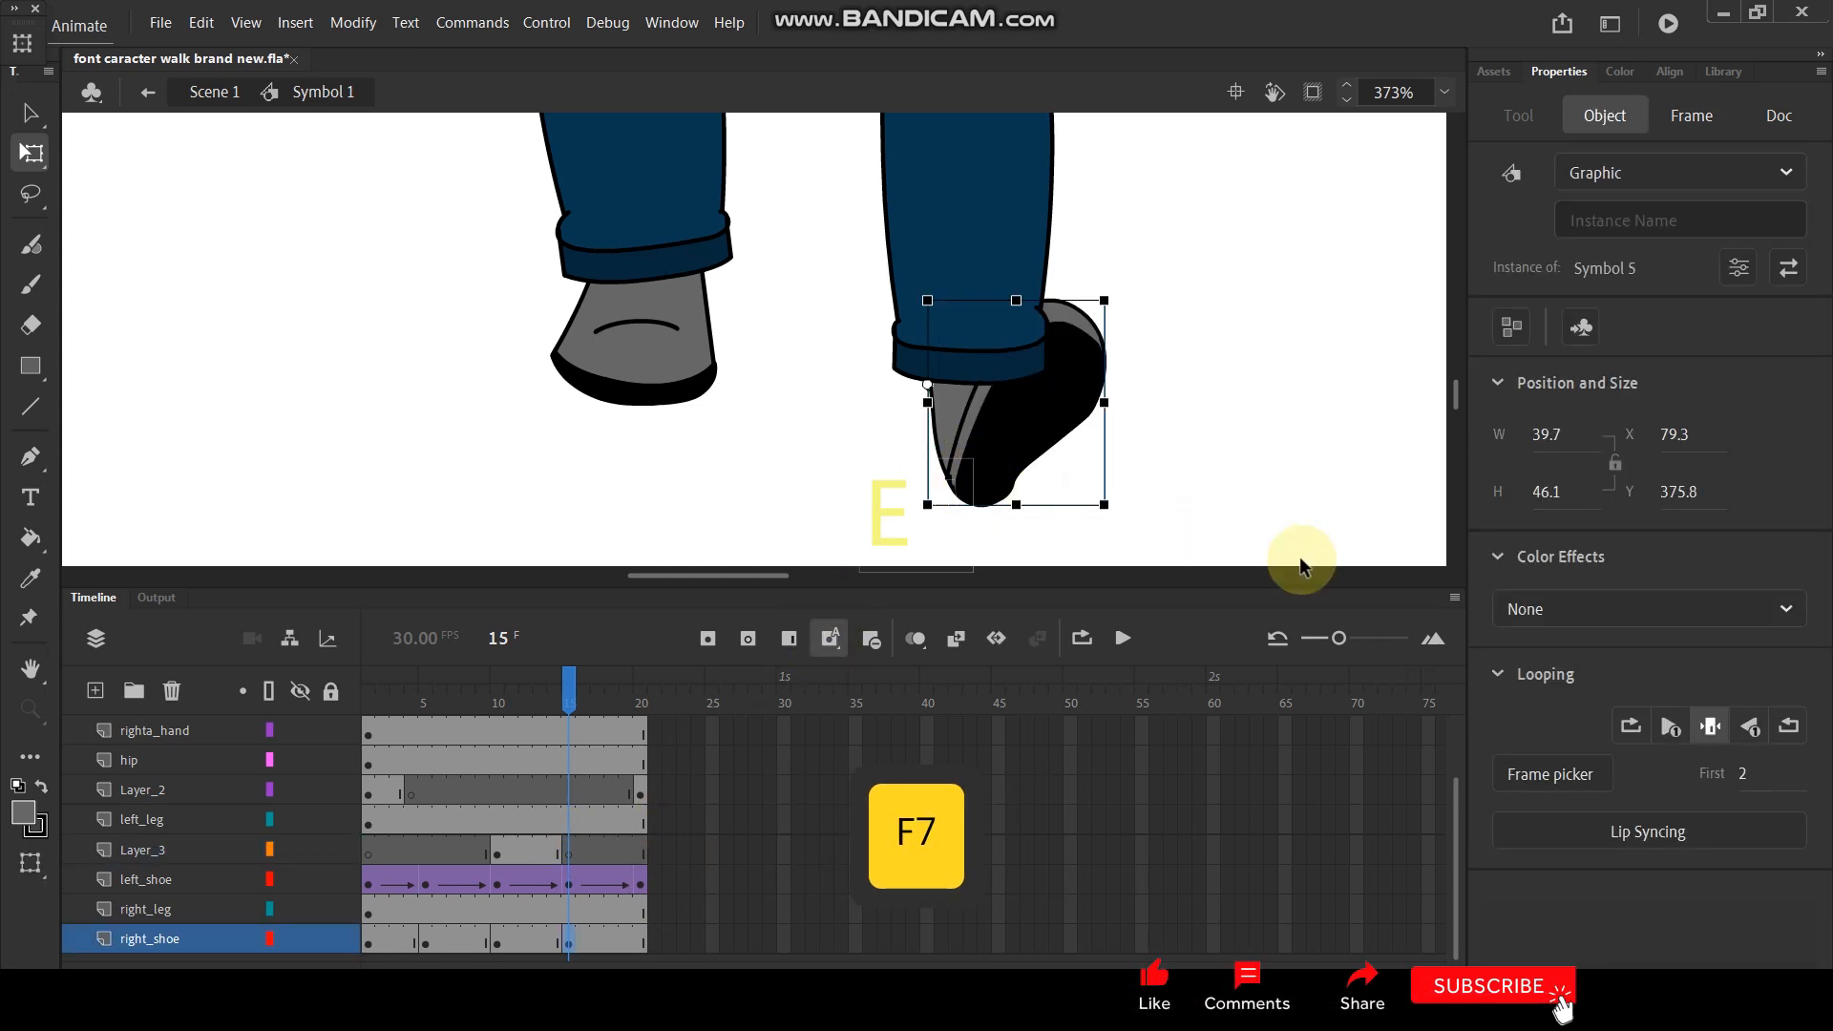
drag(1725, 775, 1708, 786)
drag(1006, 487, 993, 450)
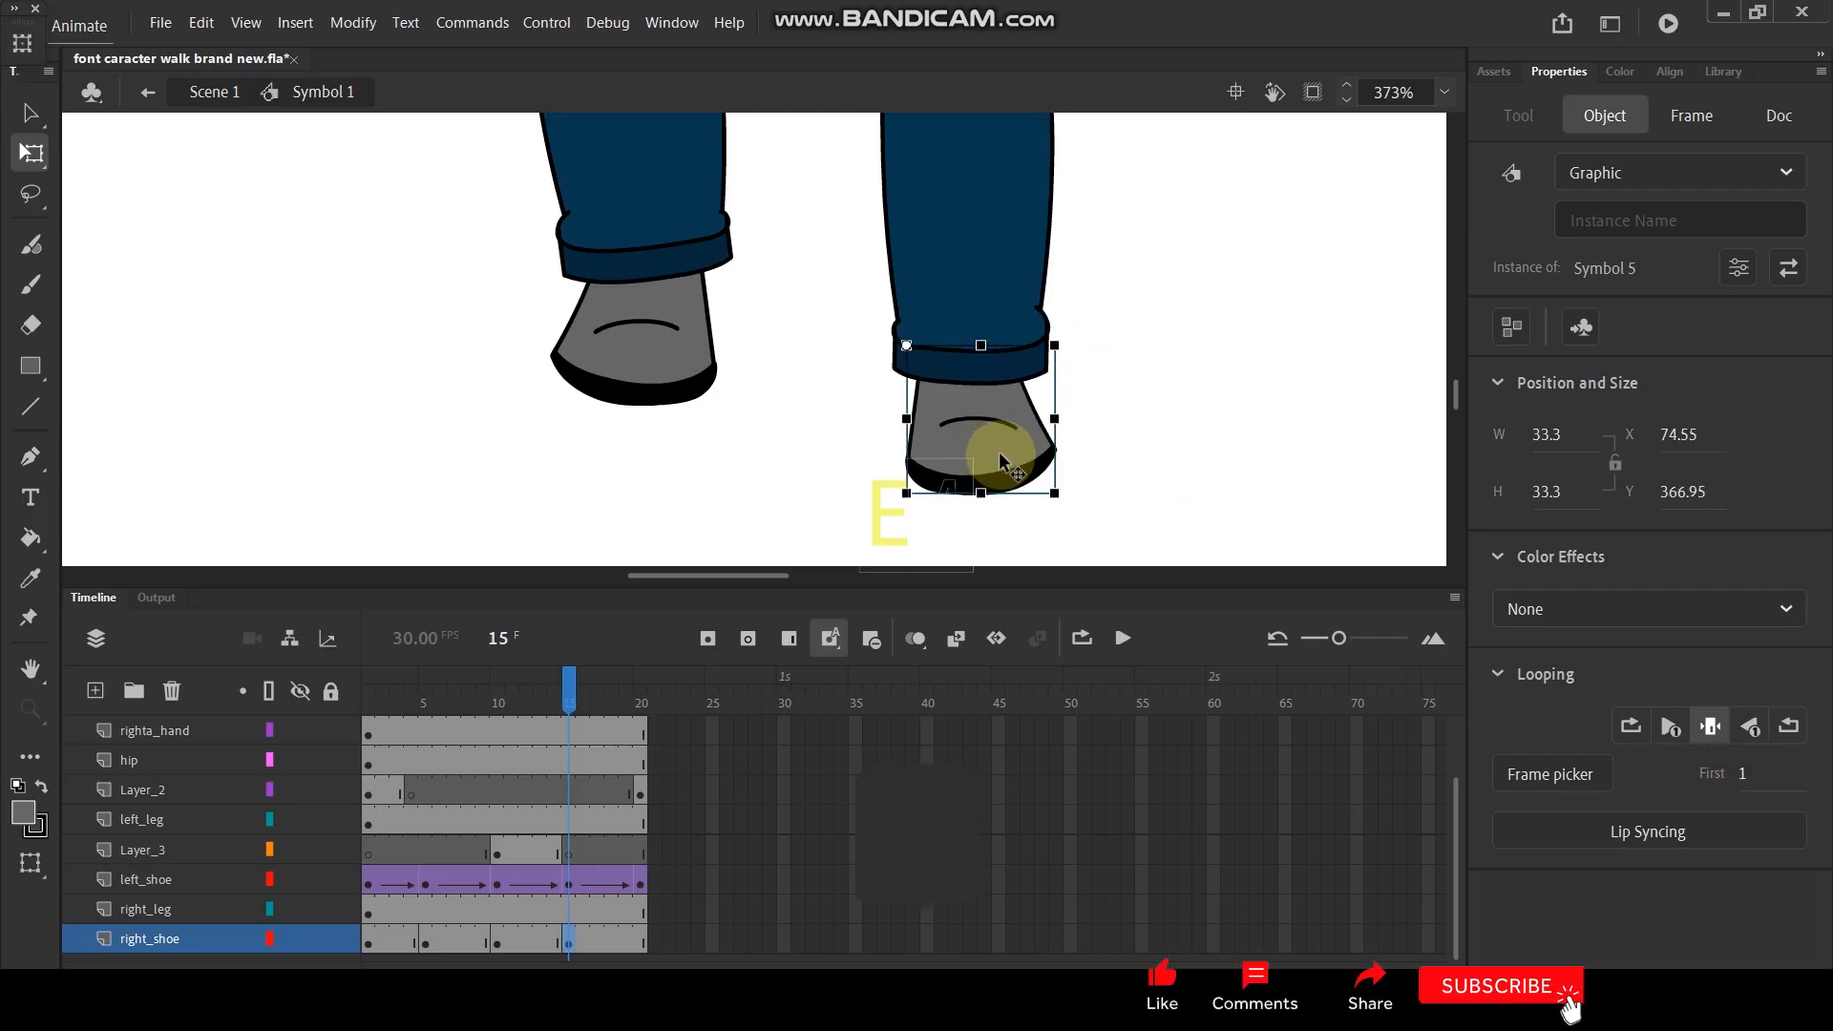
- Add a right_shoe keyframe at frame 20 and raise the shoe to meet the trouser cuff
ctrl+scroll(1003, 454, down, 3)
drag(565, 696, 662, 701)
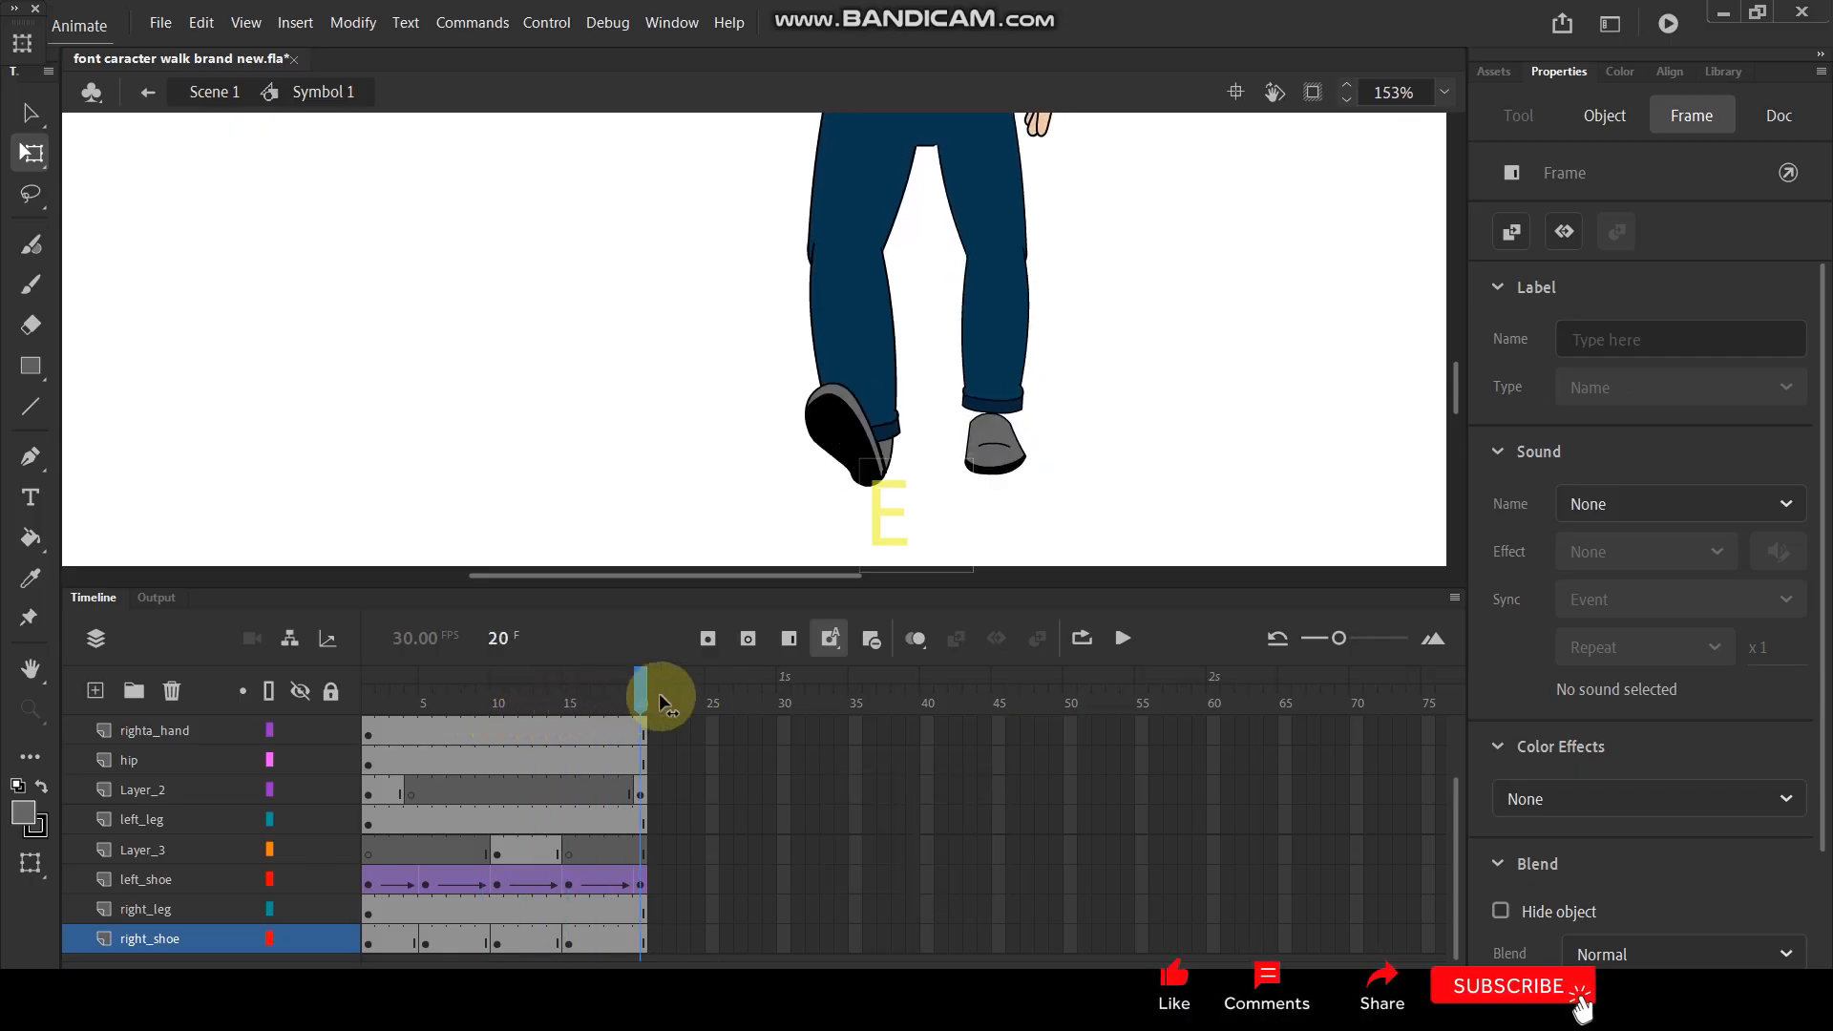
click(995, 441)
scroll(997, 444, up, 4)
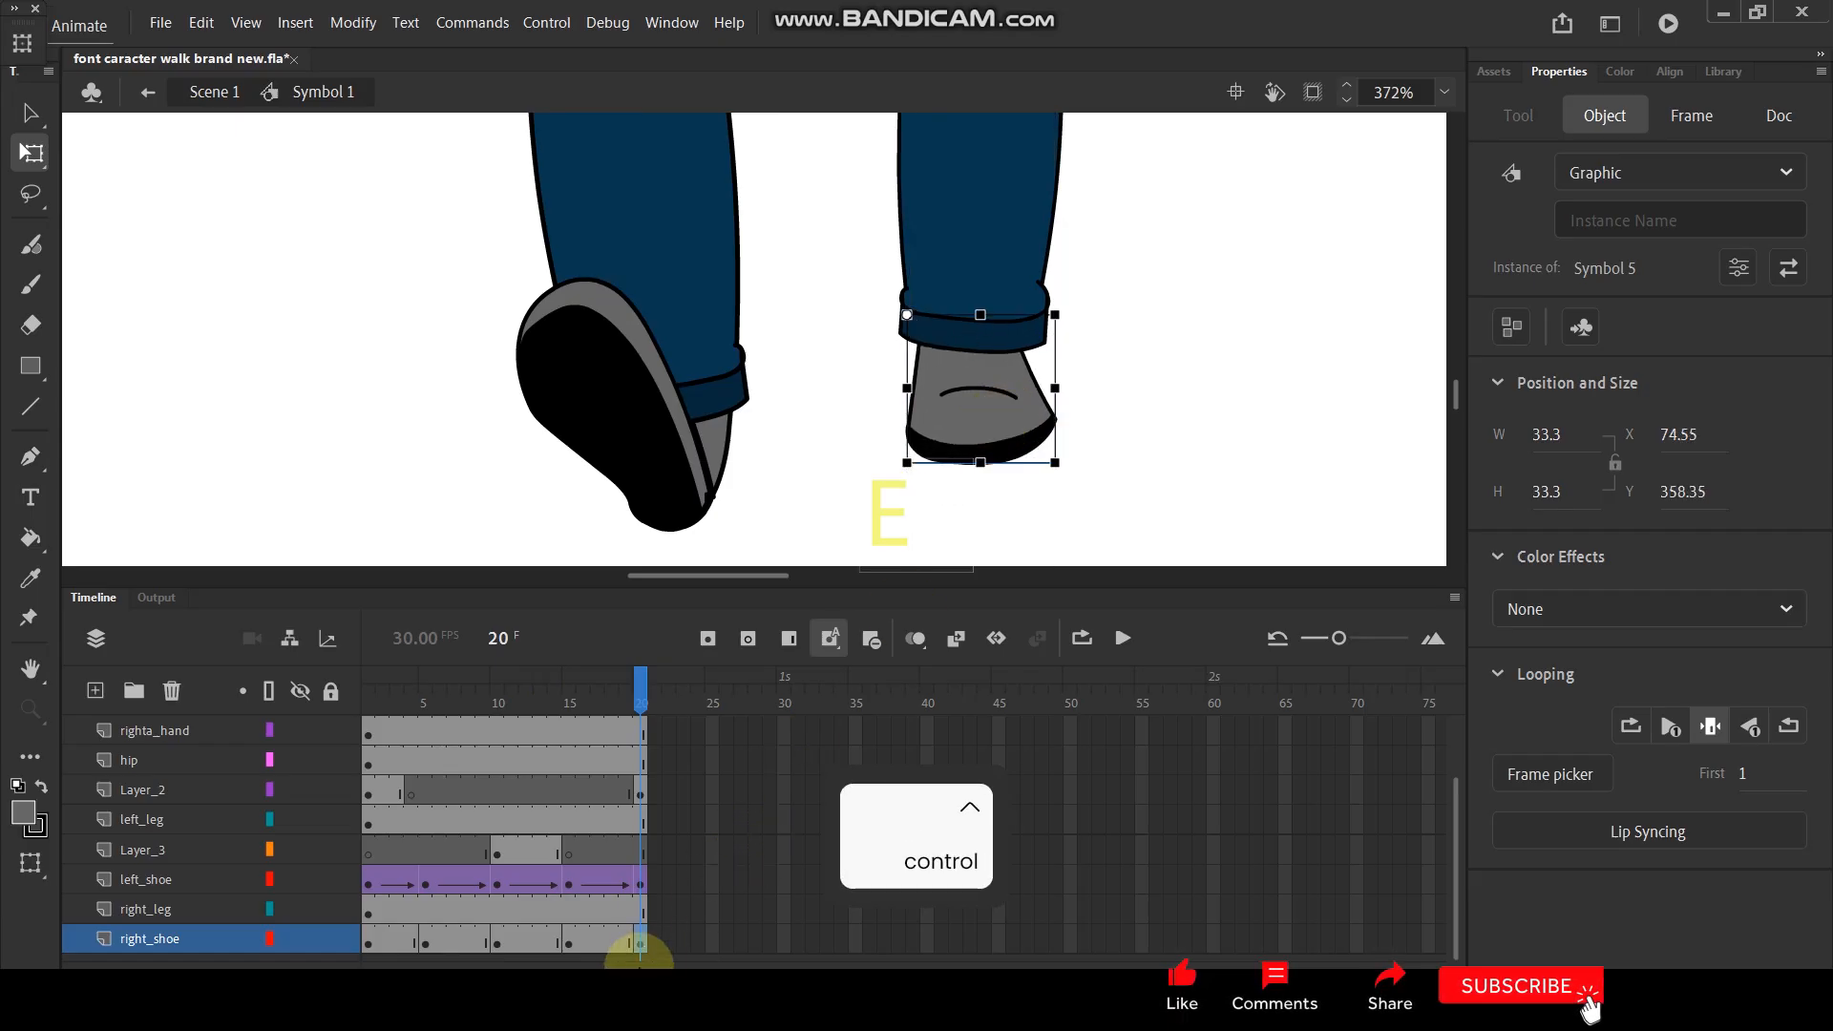
- Create classic tweens between all right_shoe keyframes from frame 1 to 20 and play the animation
drag(658, 947, 328, 932)
right_click(410, 932)
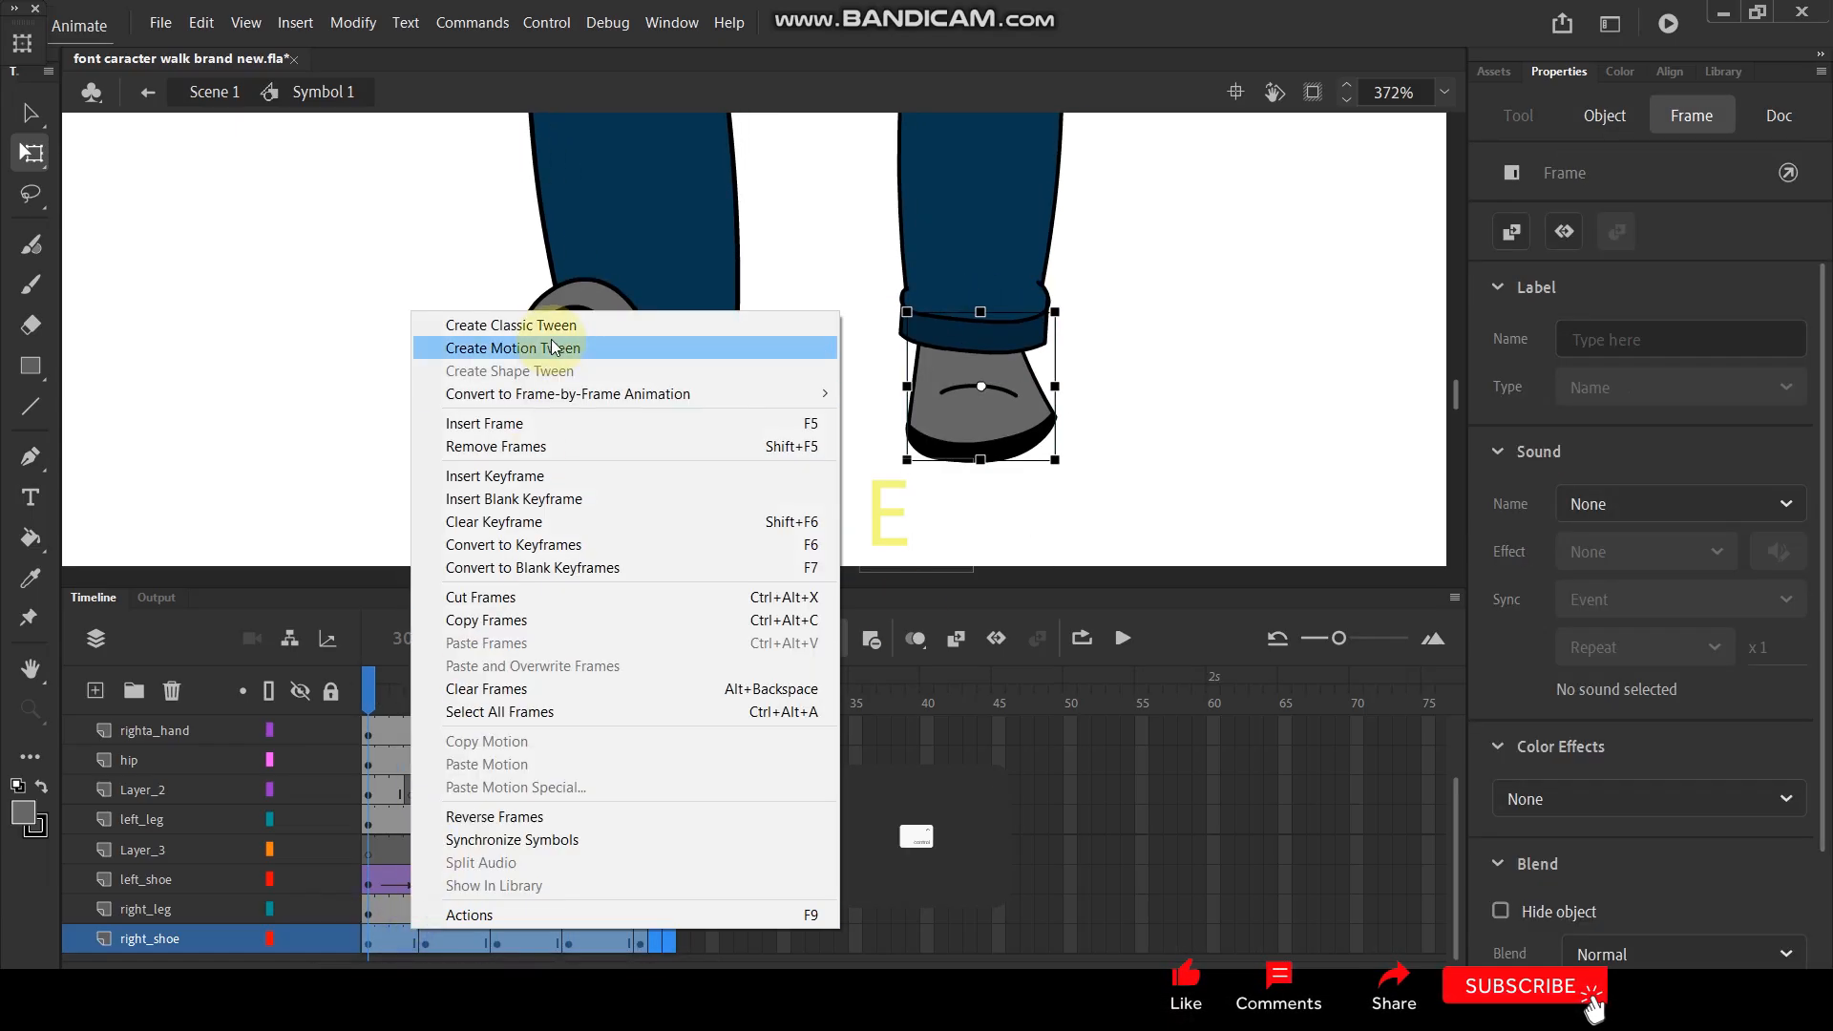
click(540, 330)
key(Return)
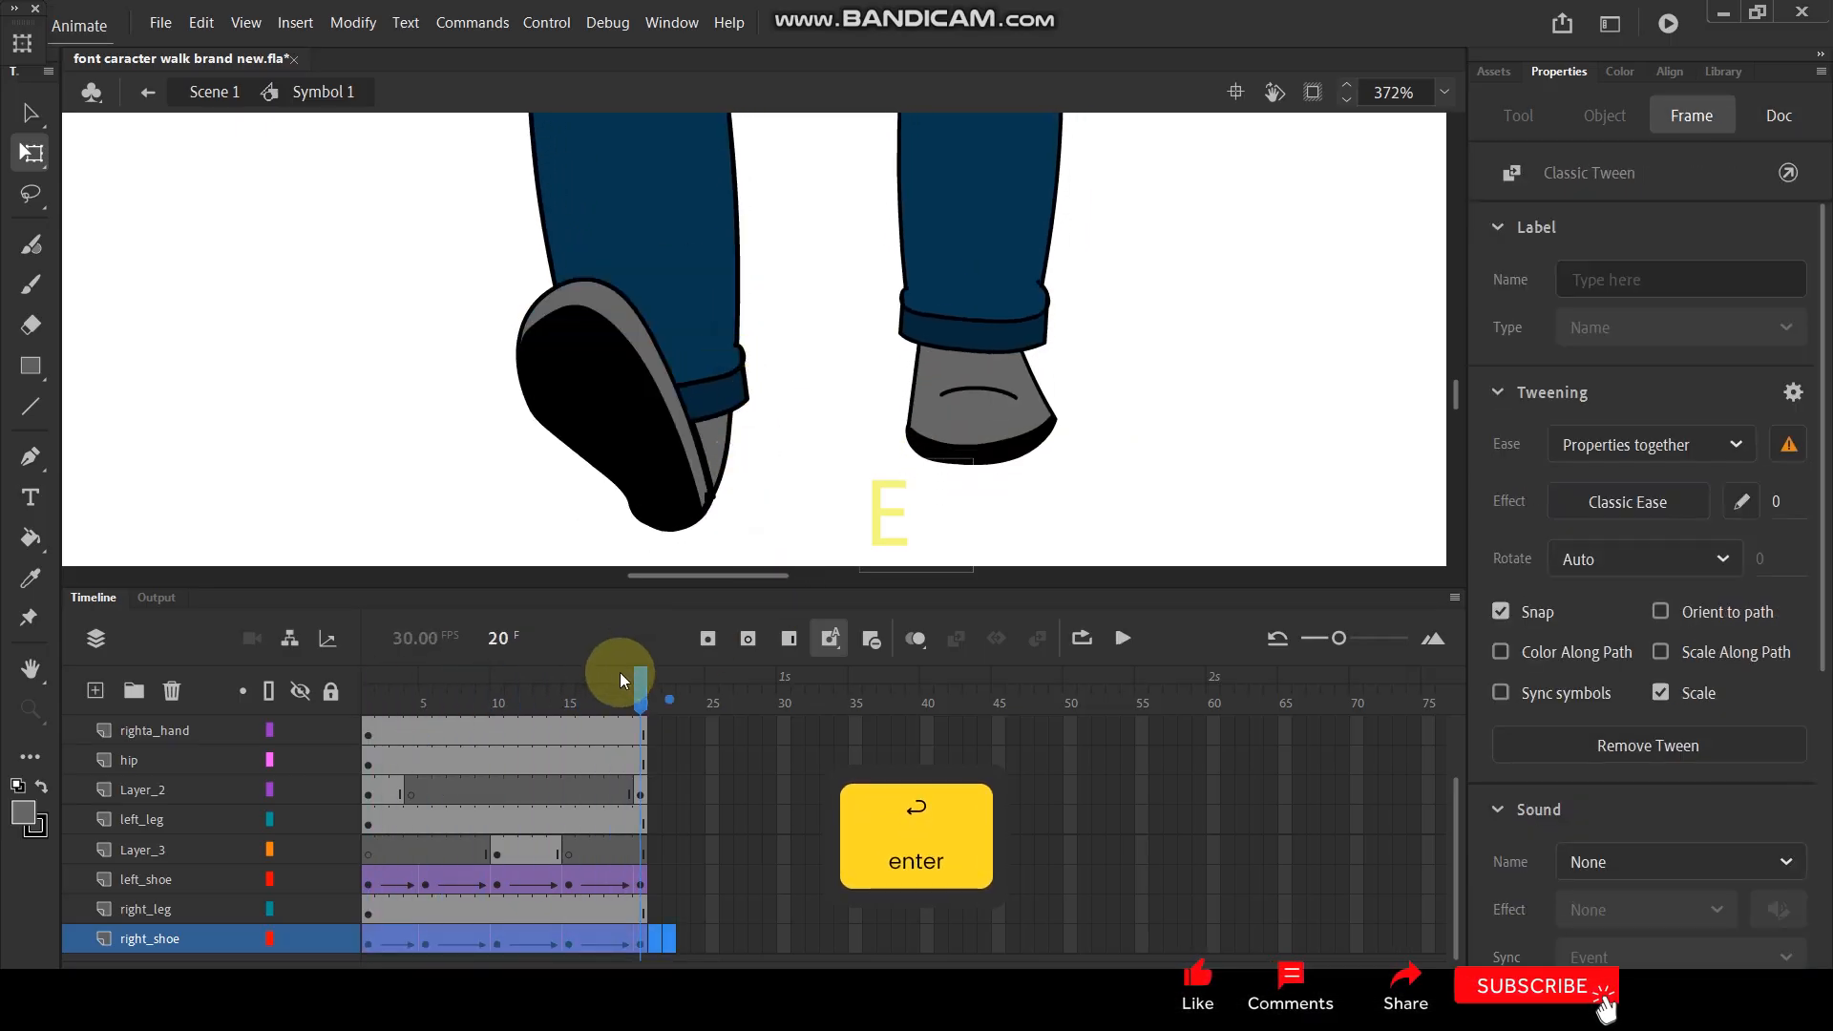
- Reposition the right shoe at frame 9 so that it tucks under the trouser cuff
drag(639, 676, 307, 776)
drag(367, 698, 483, 695)
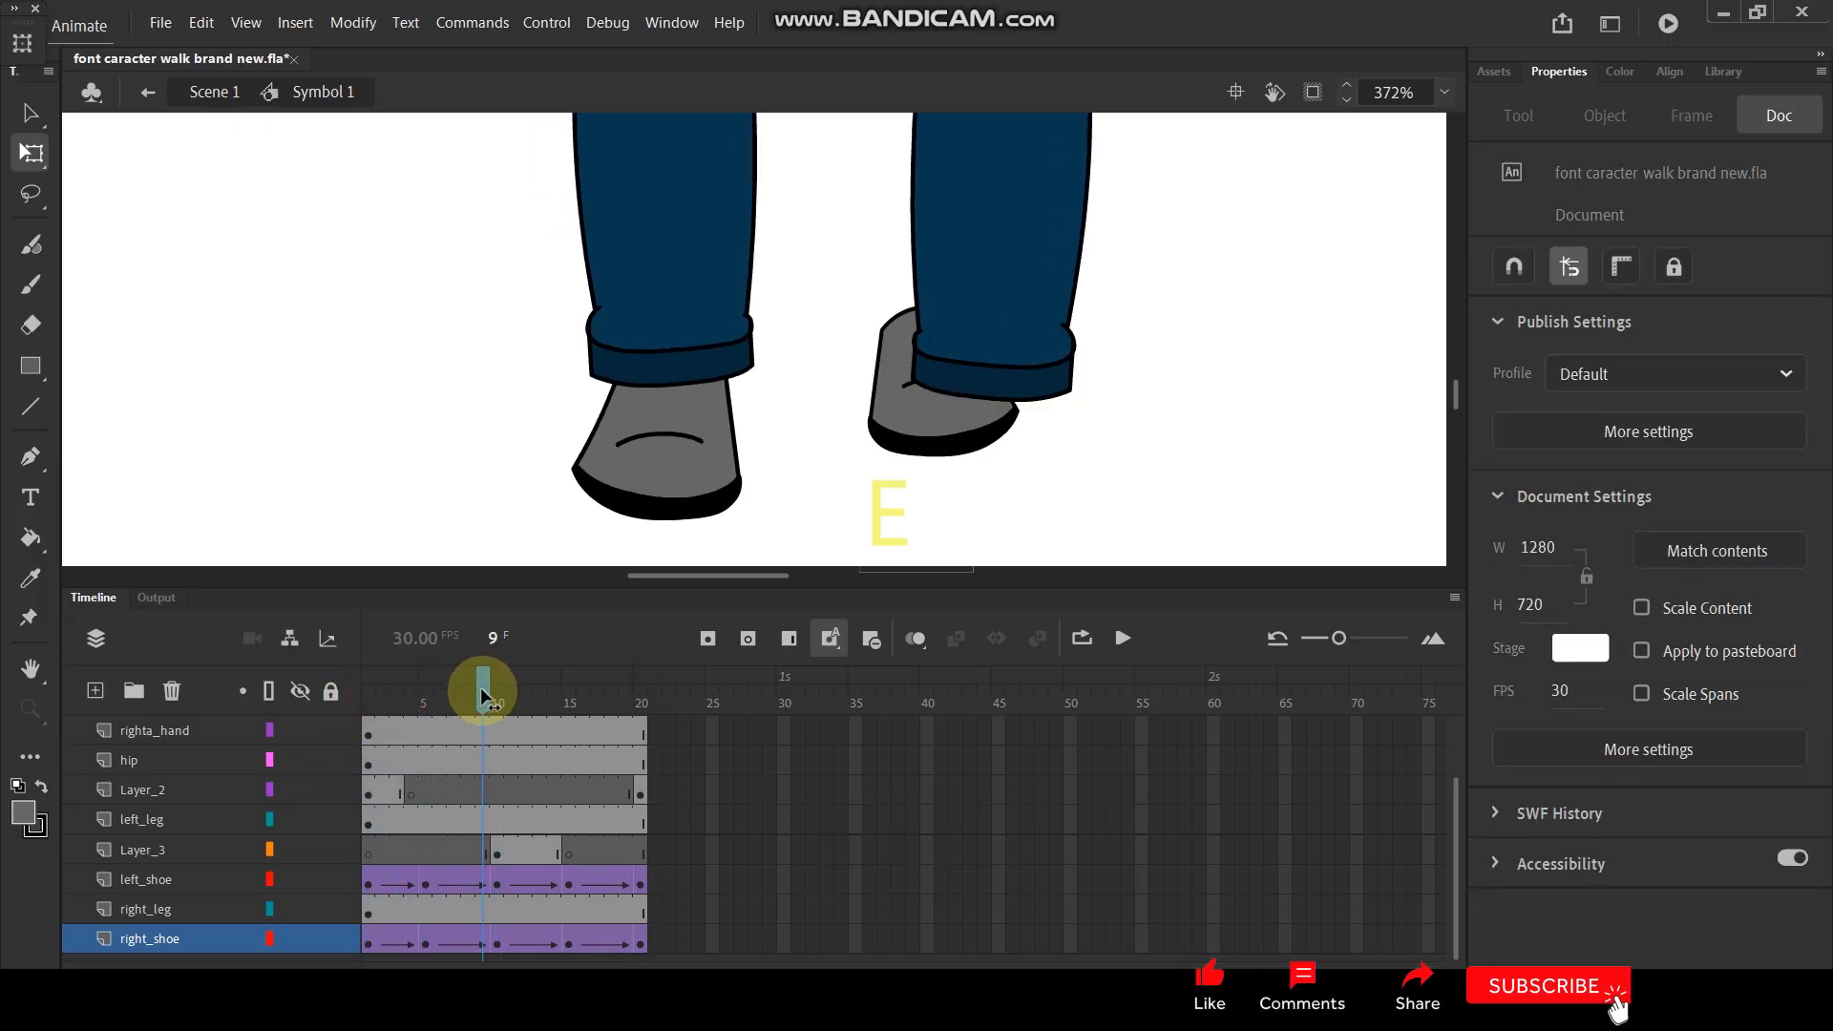
drag(926, 433, 983, 484)
- Add a keyframe for the sole artwork on Layer_3 at frame 14
drag(485, 683, 557, 687)
click(1056, 465)
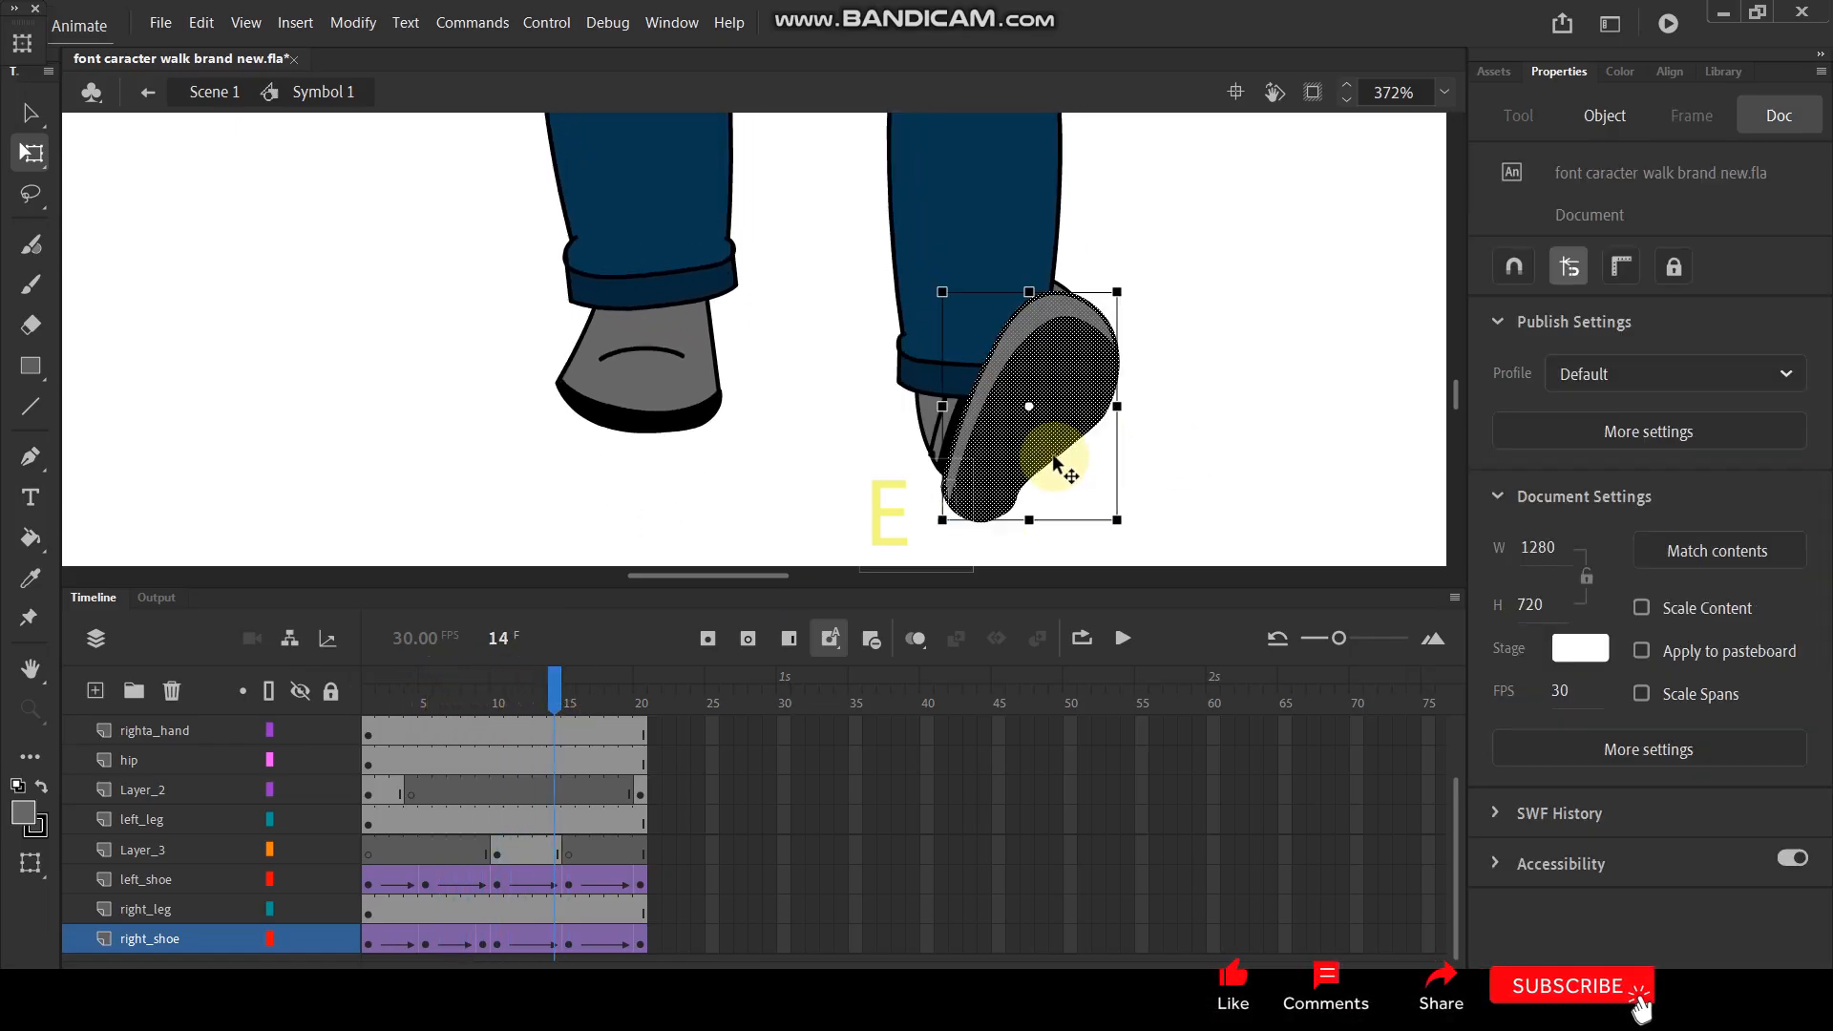
drag(553, 714, 564, 701)
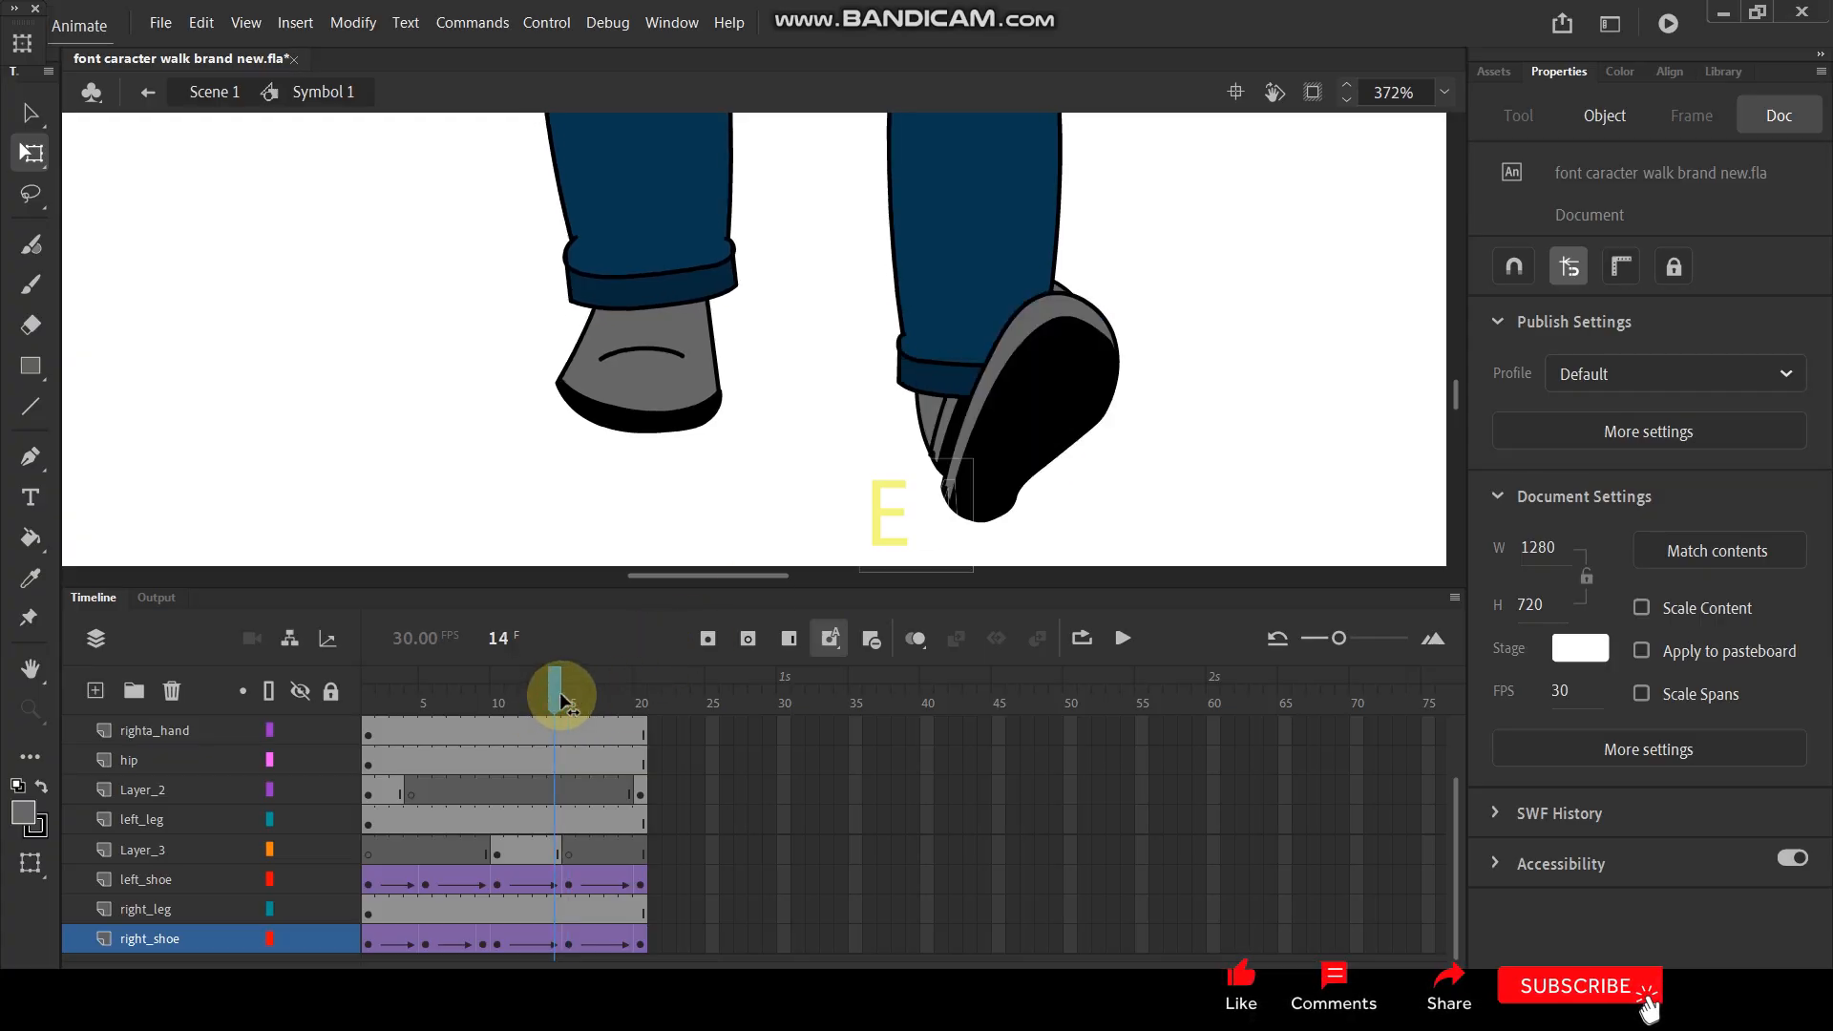
click(561, 853)
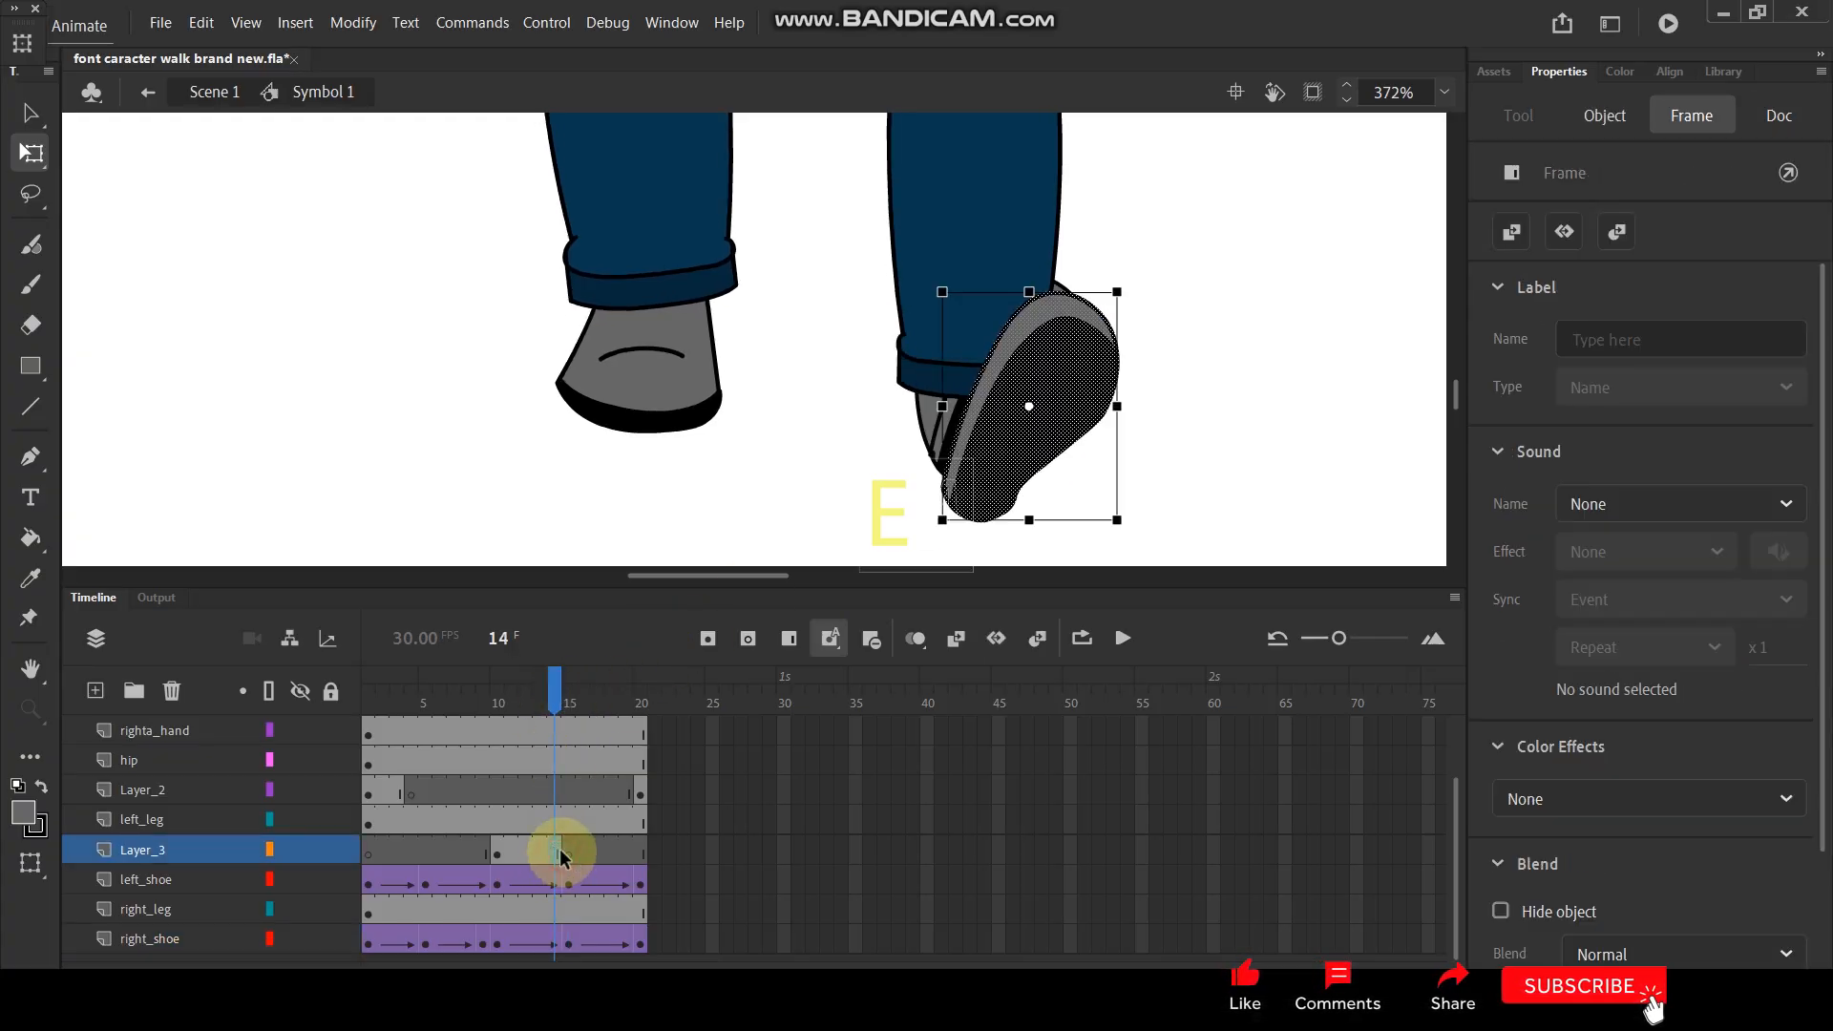
key(F6)
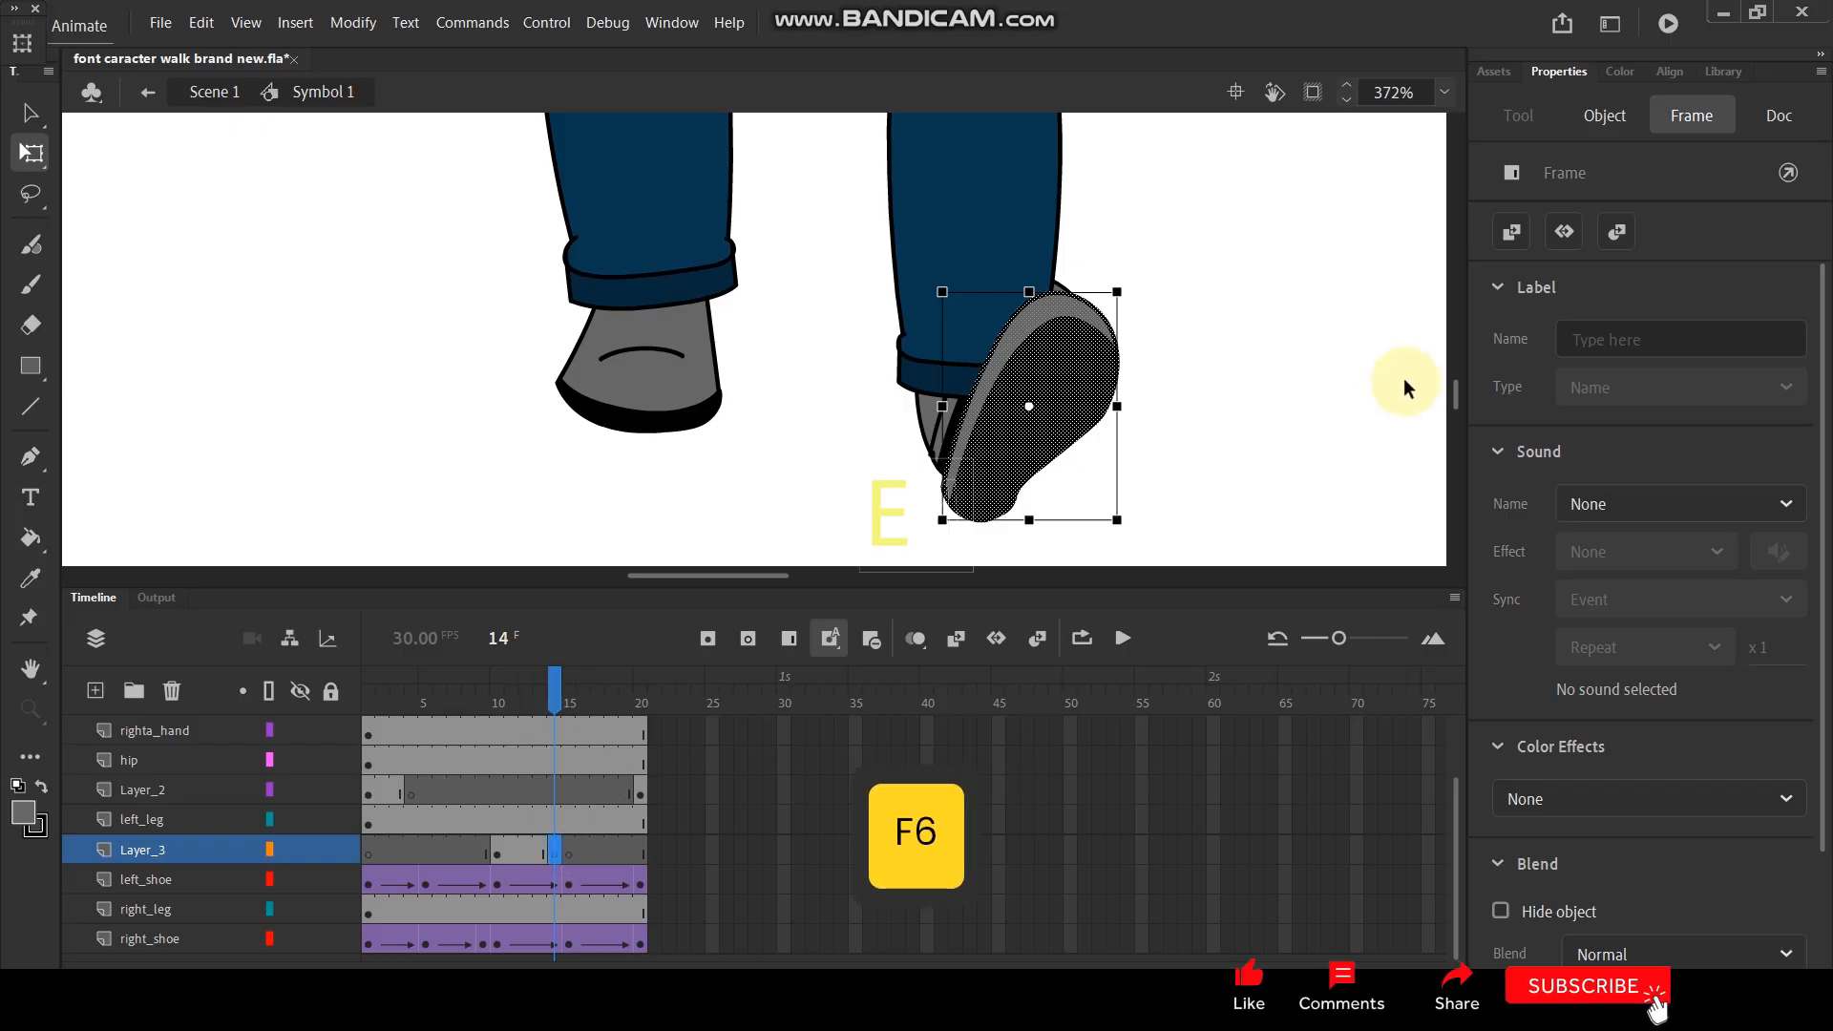
- Scale the sole at frame 14 to 90% and move it up over the raised shoe
key(ctrl+alt+s)
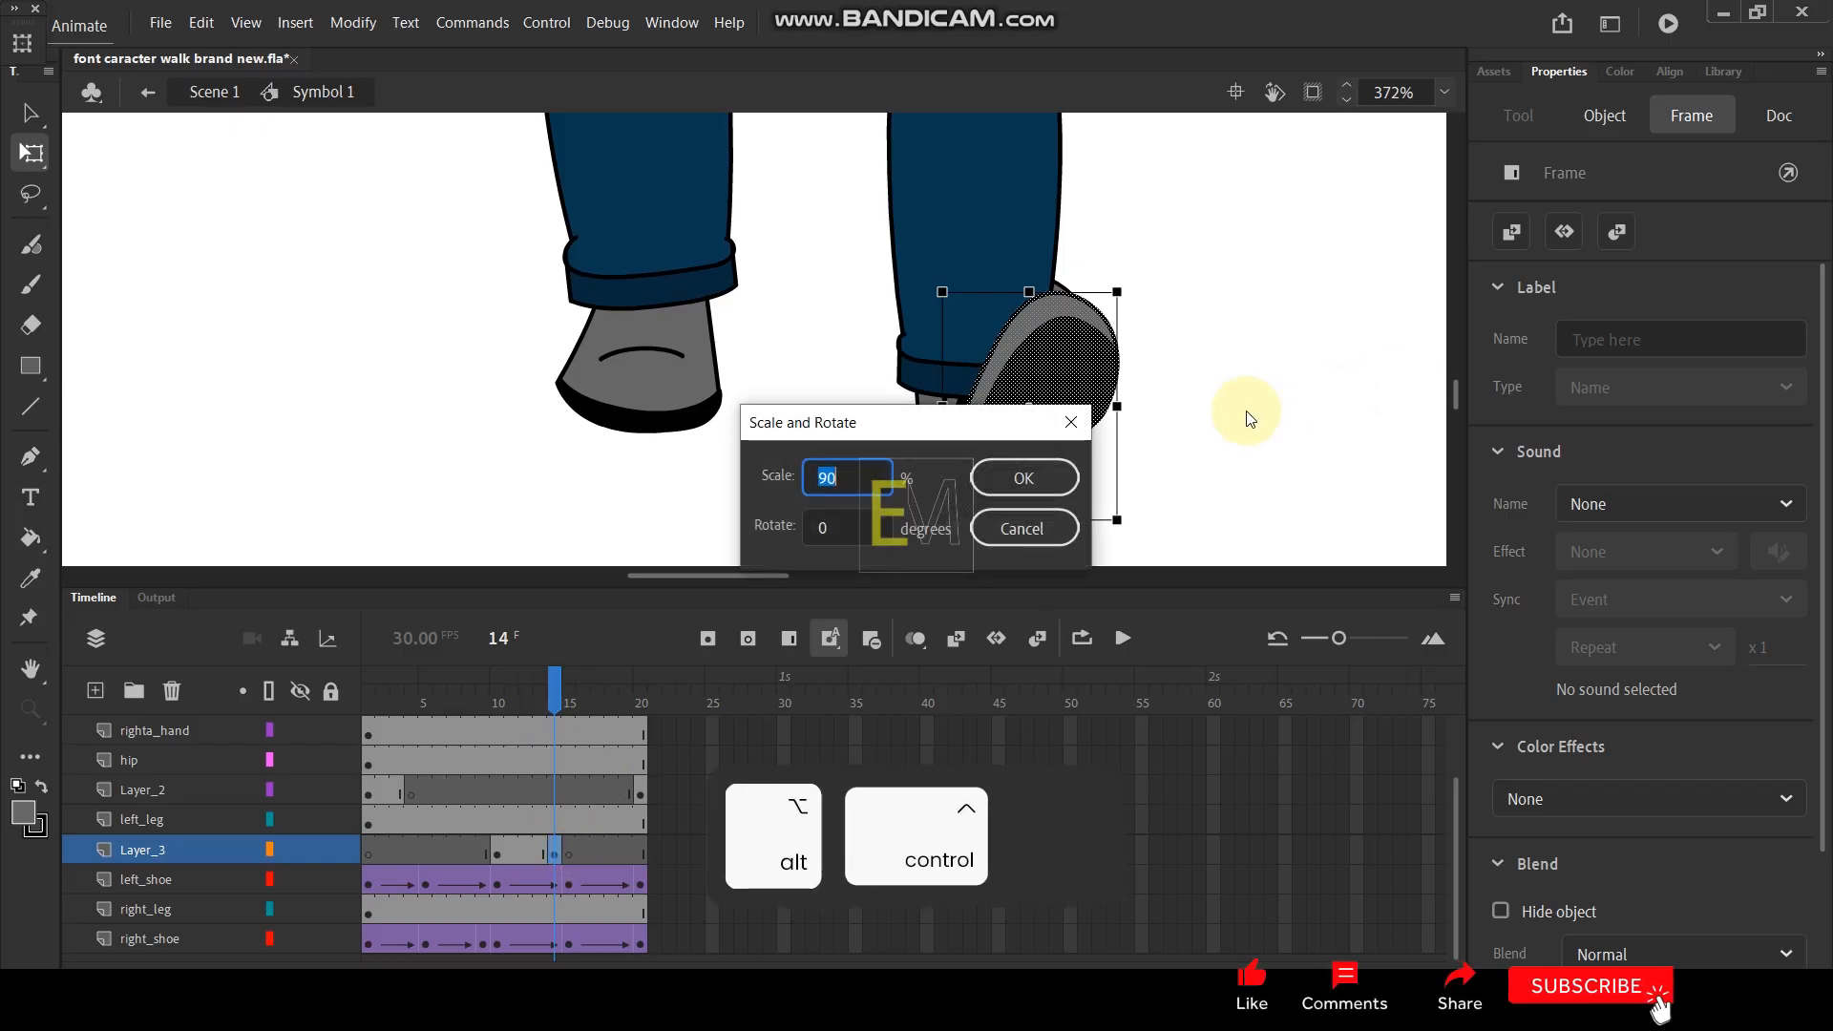
click(1037, 536)
drag(1072, 397, 1059, 353)
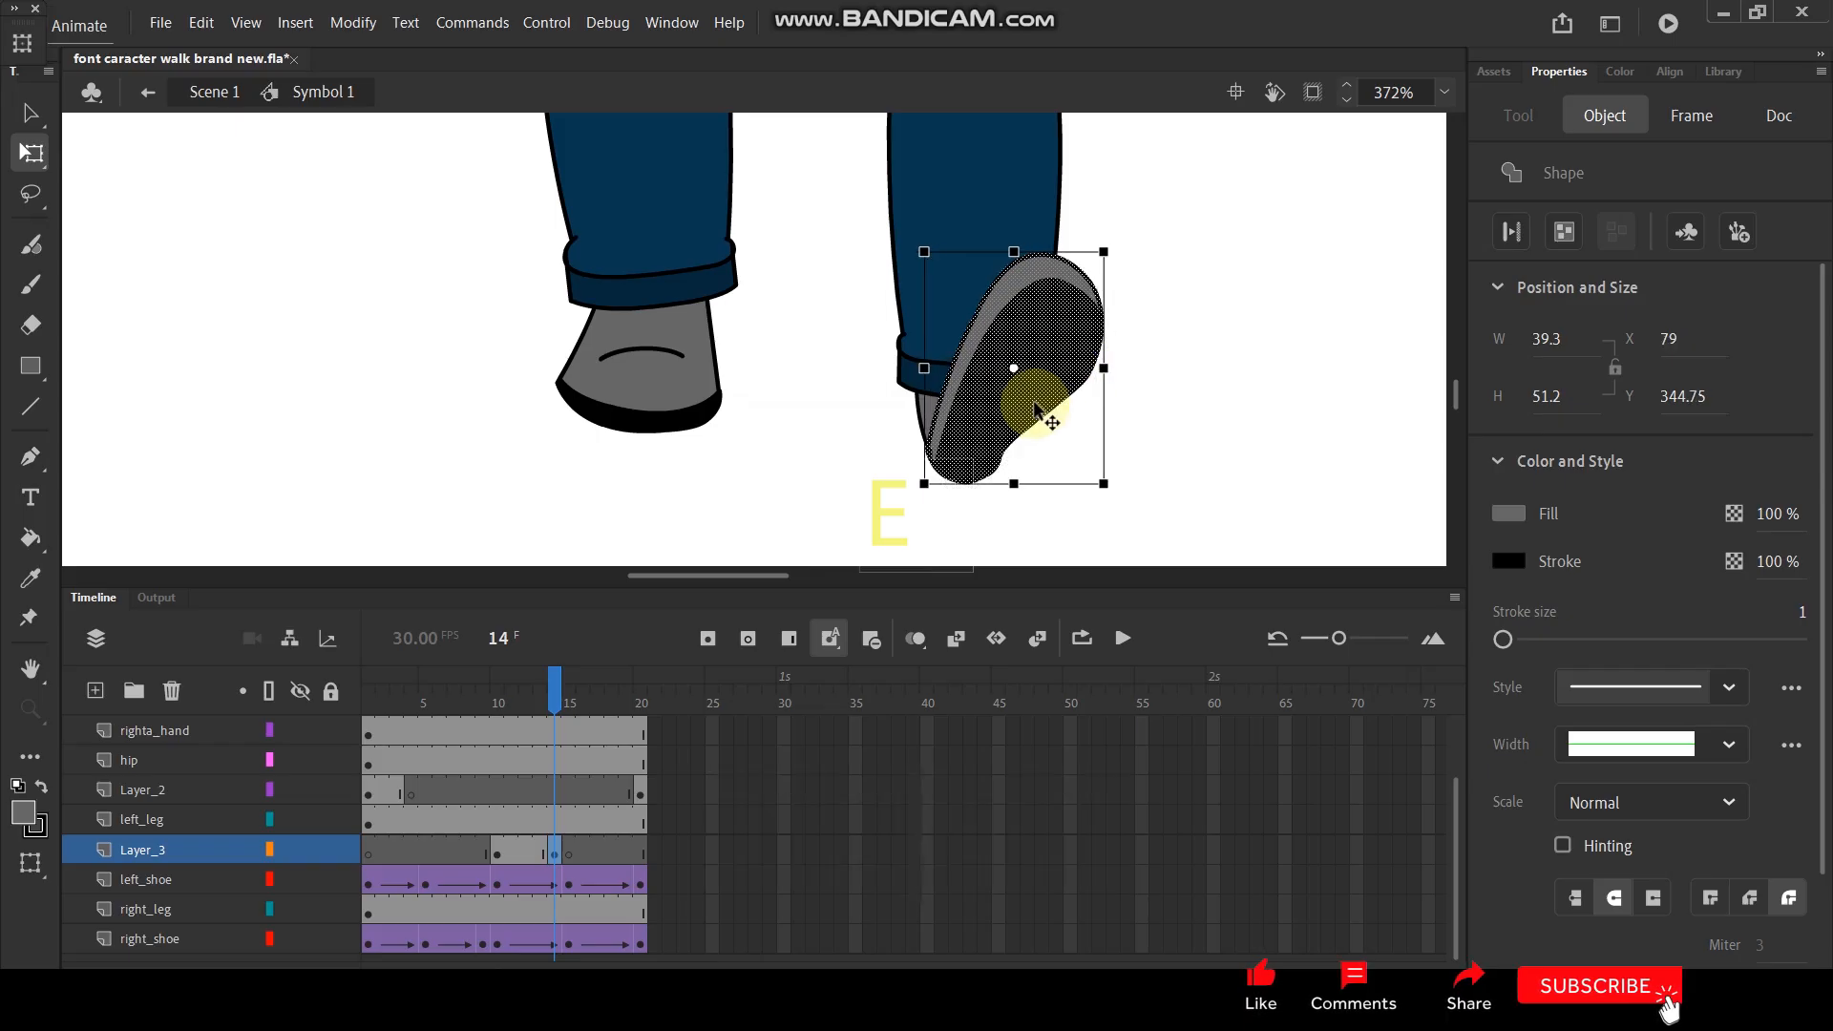
key(ctrl+alt+s)
key(Return)
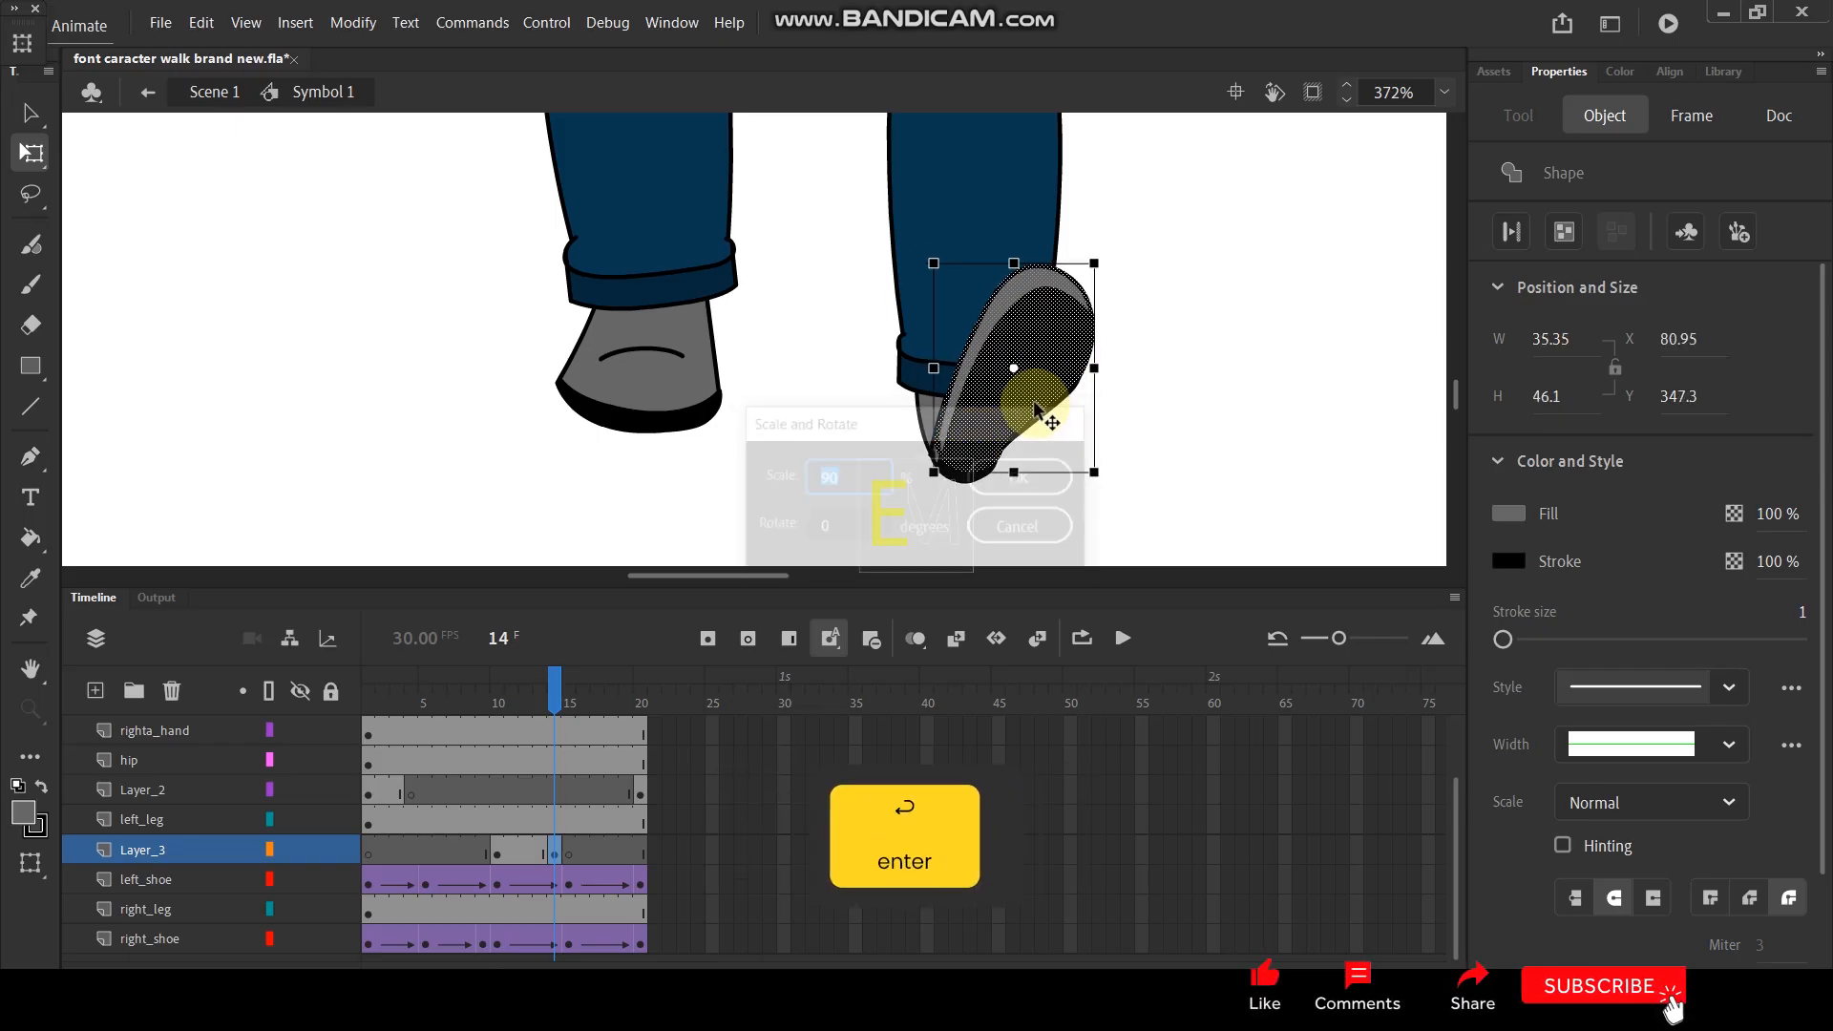
drag(1057, 330, 1055, 336)
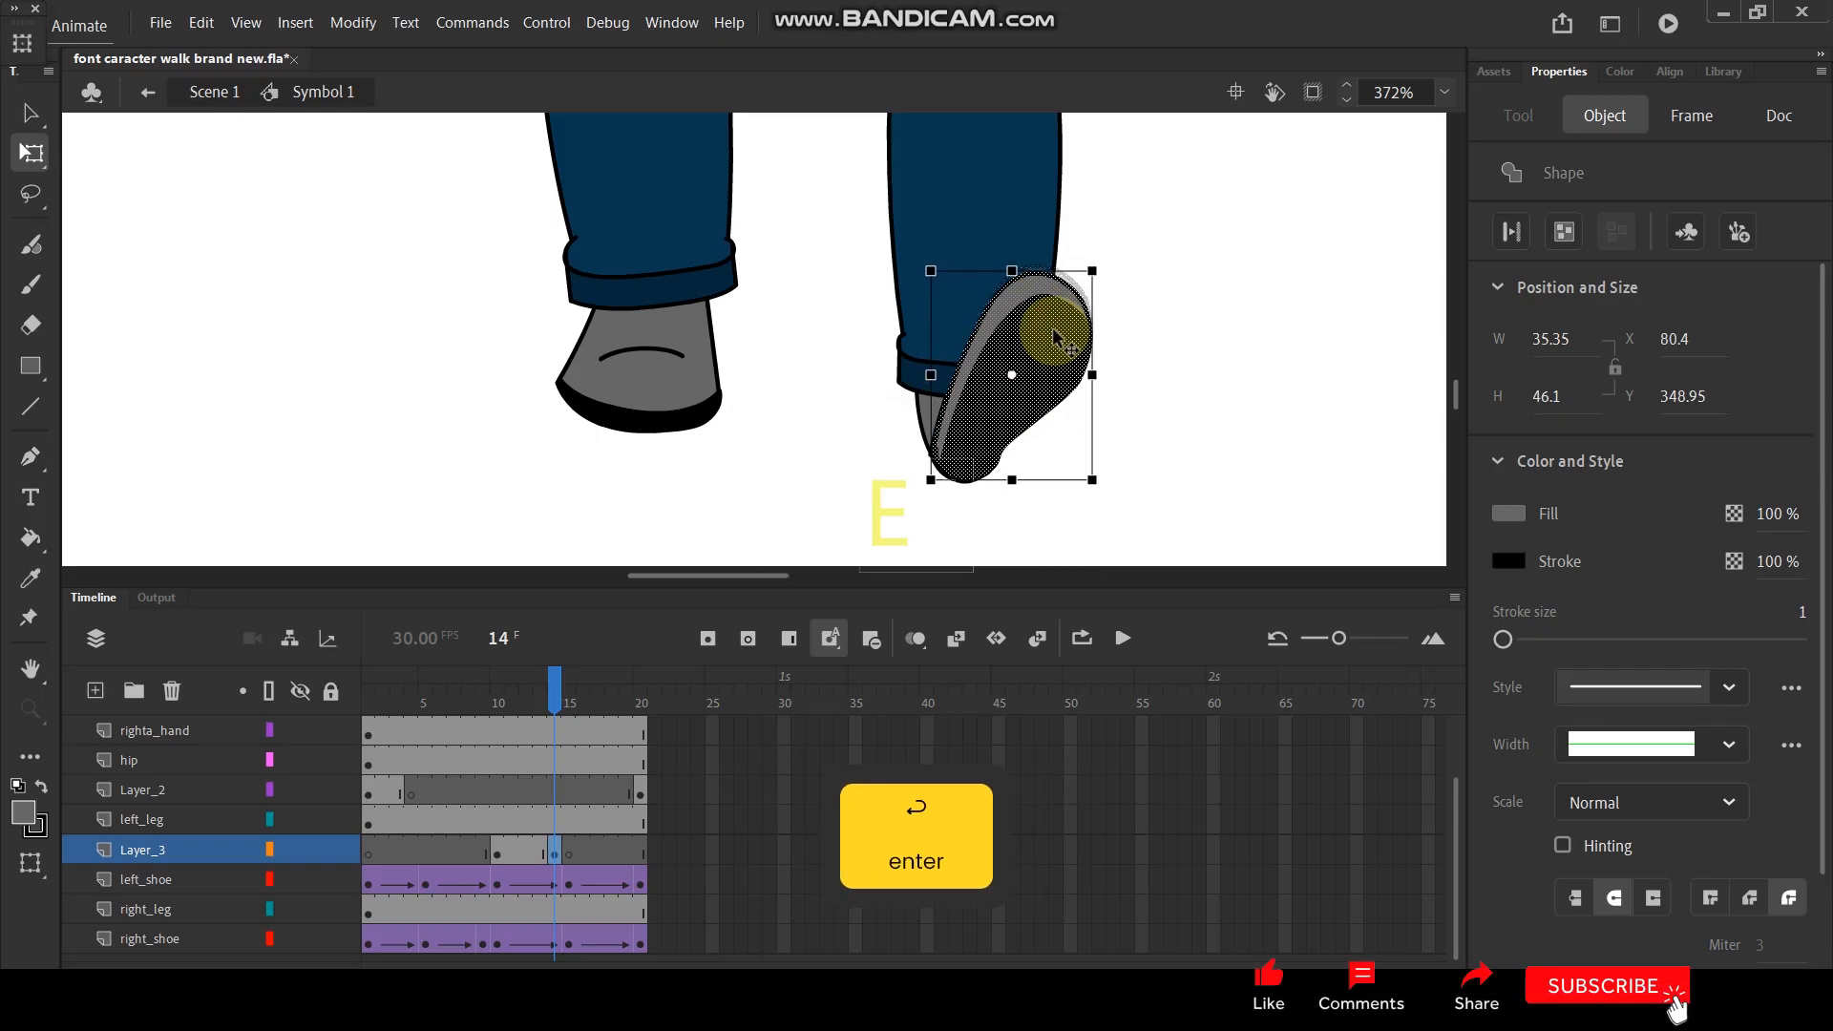
- Create a classic tween on Layer_3 between frames 10 and 14, converting the sole artwork to a symbol
drag(707, 709, 530, 686)
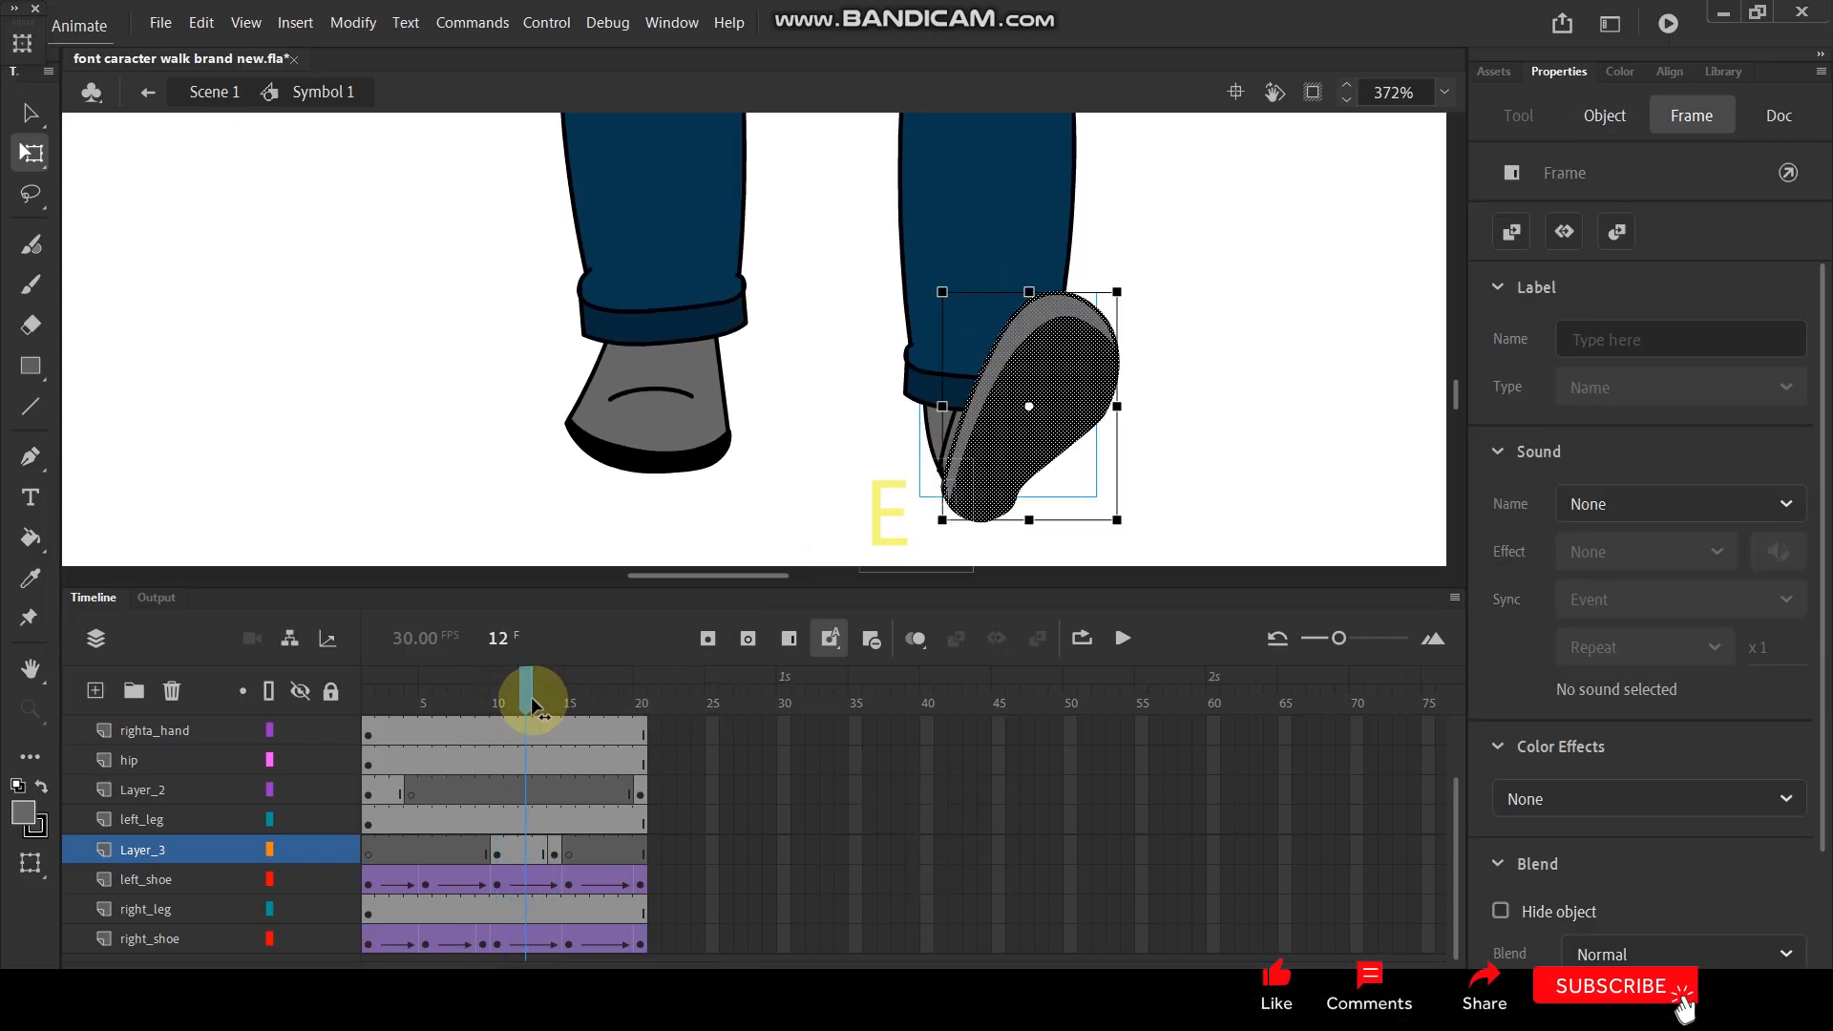
click(554, 840)
click(526, 849)
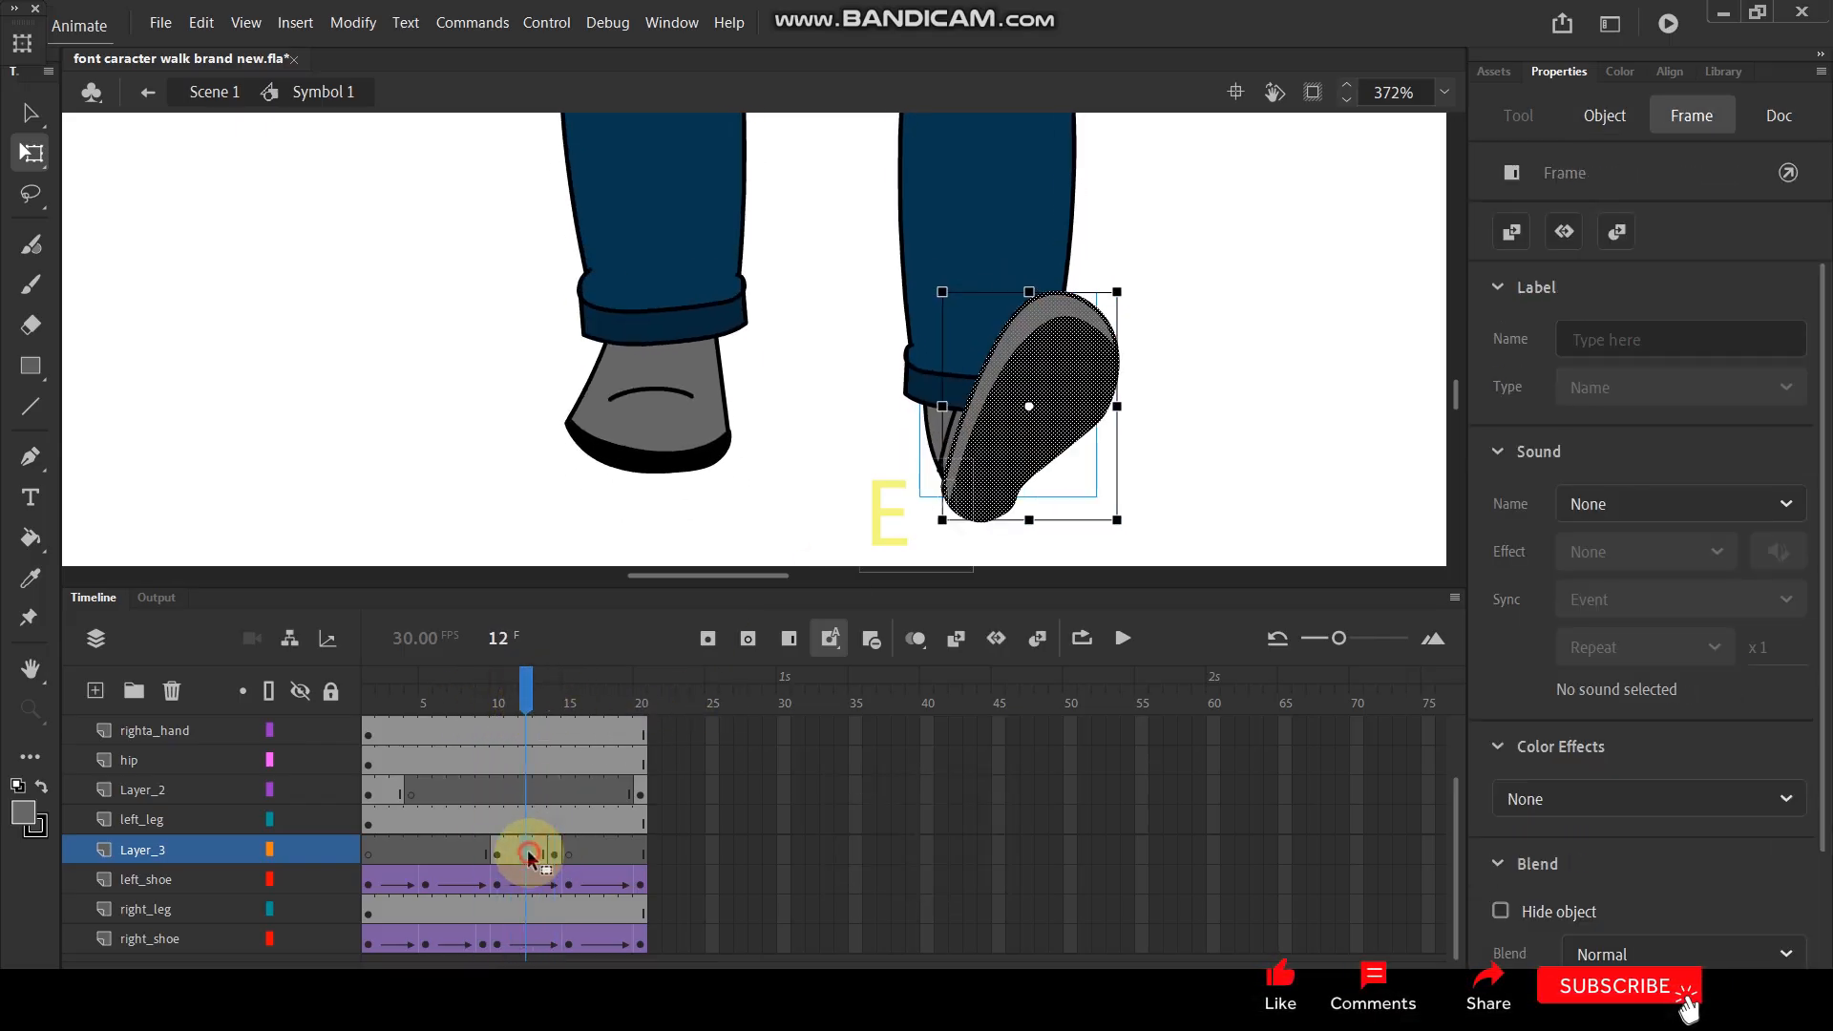
right_click(528, 848)
click(649, 271)
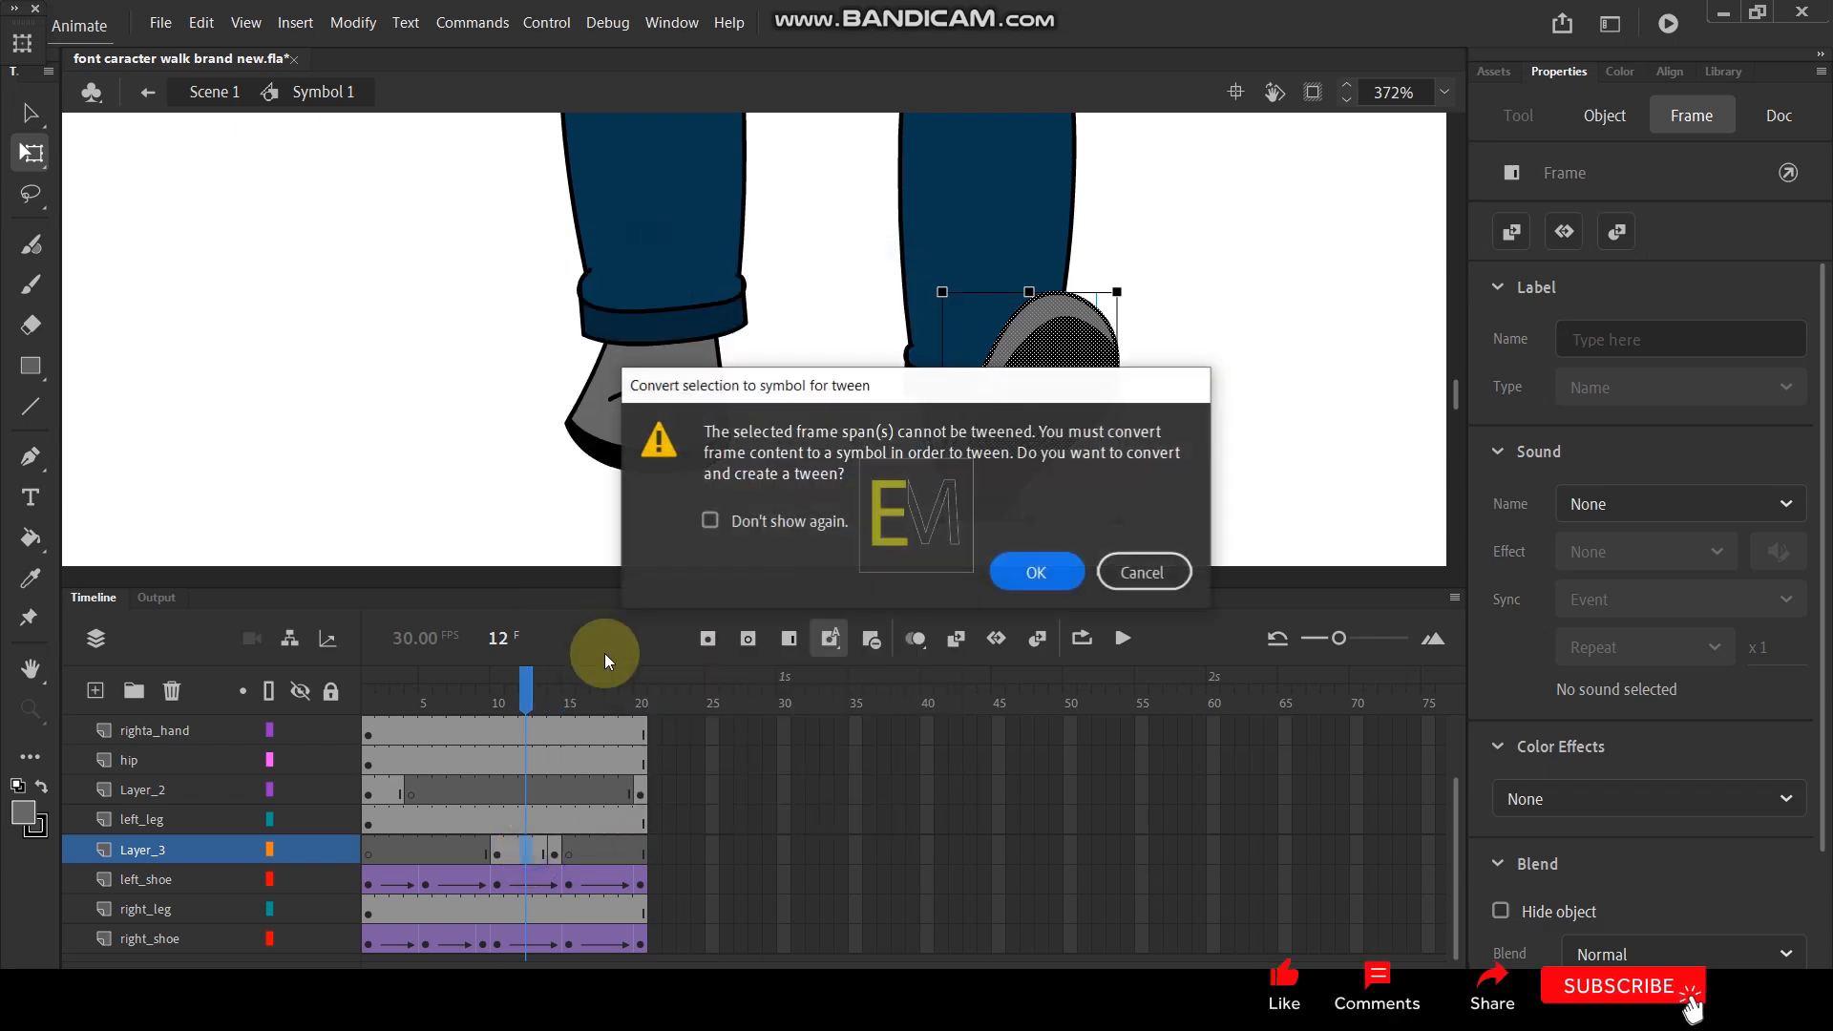
click(1037, 571)
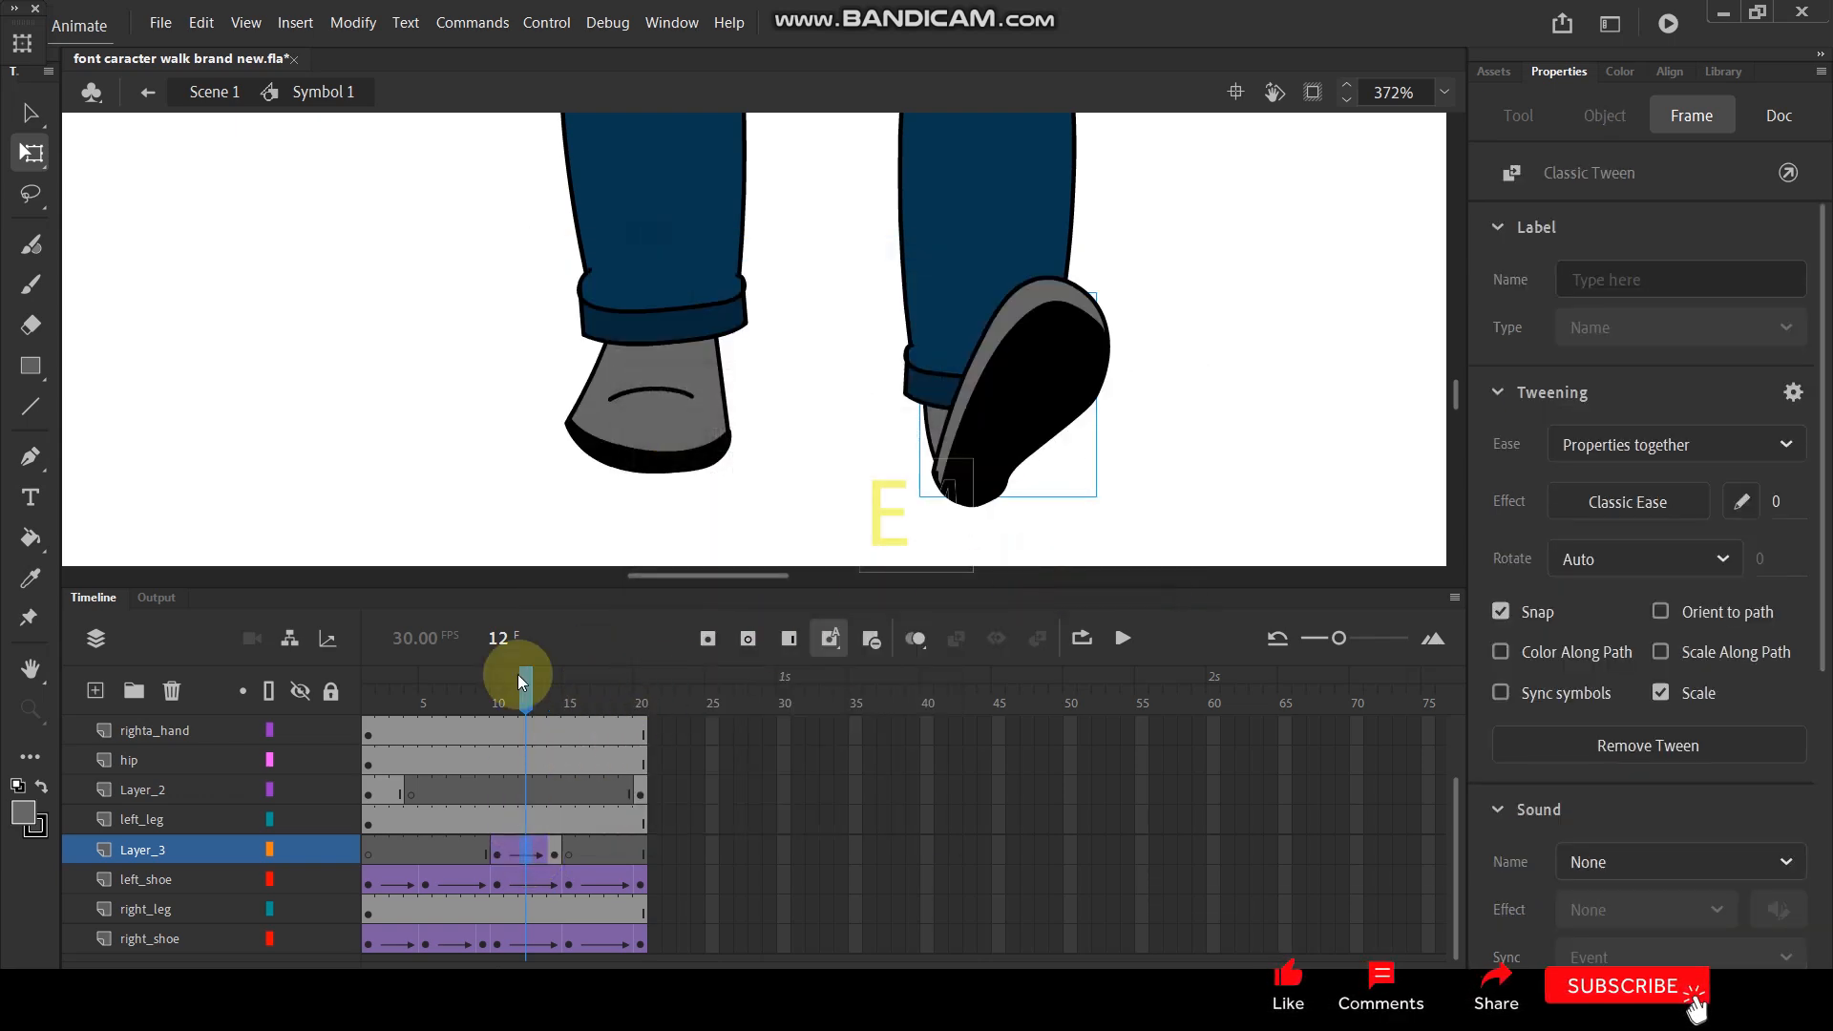
- Play the walk animation repeatedly with the character's whole body in view to check the leg and shoe motion
drag(529, 684, 655, 653)
click(833, 353)
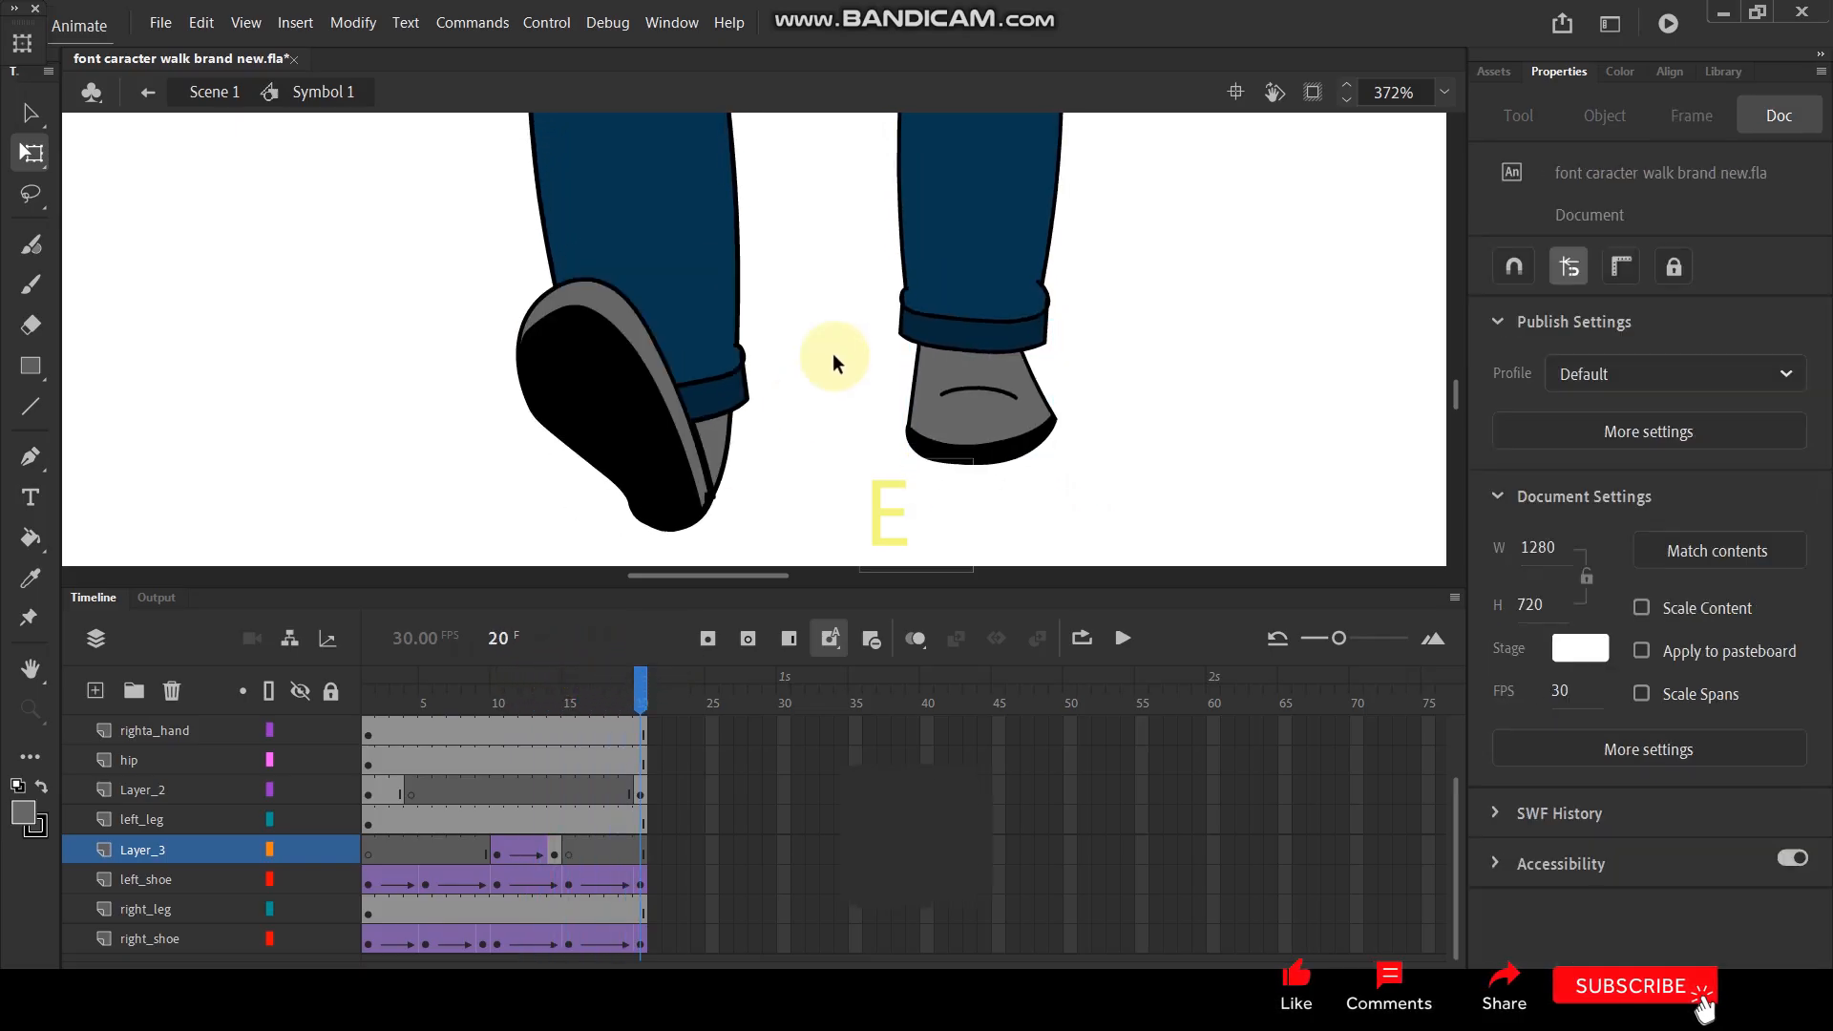
scroll(845, 375, down, 5)
scroll(830, 353, down, 2)
scroll(740, 262, up, 1)
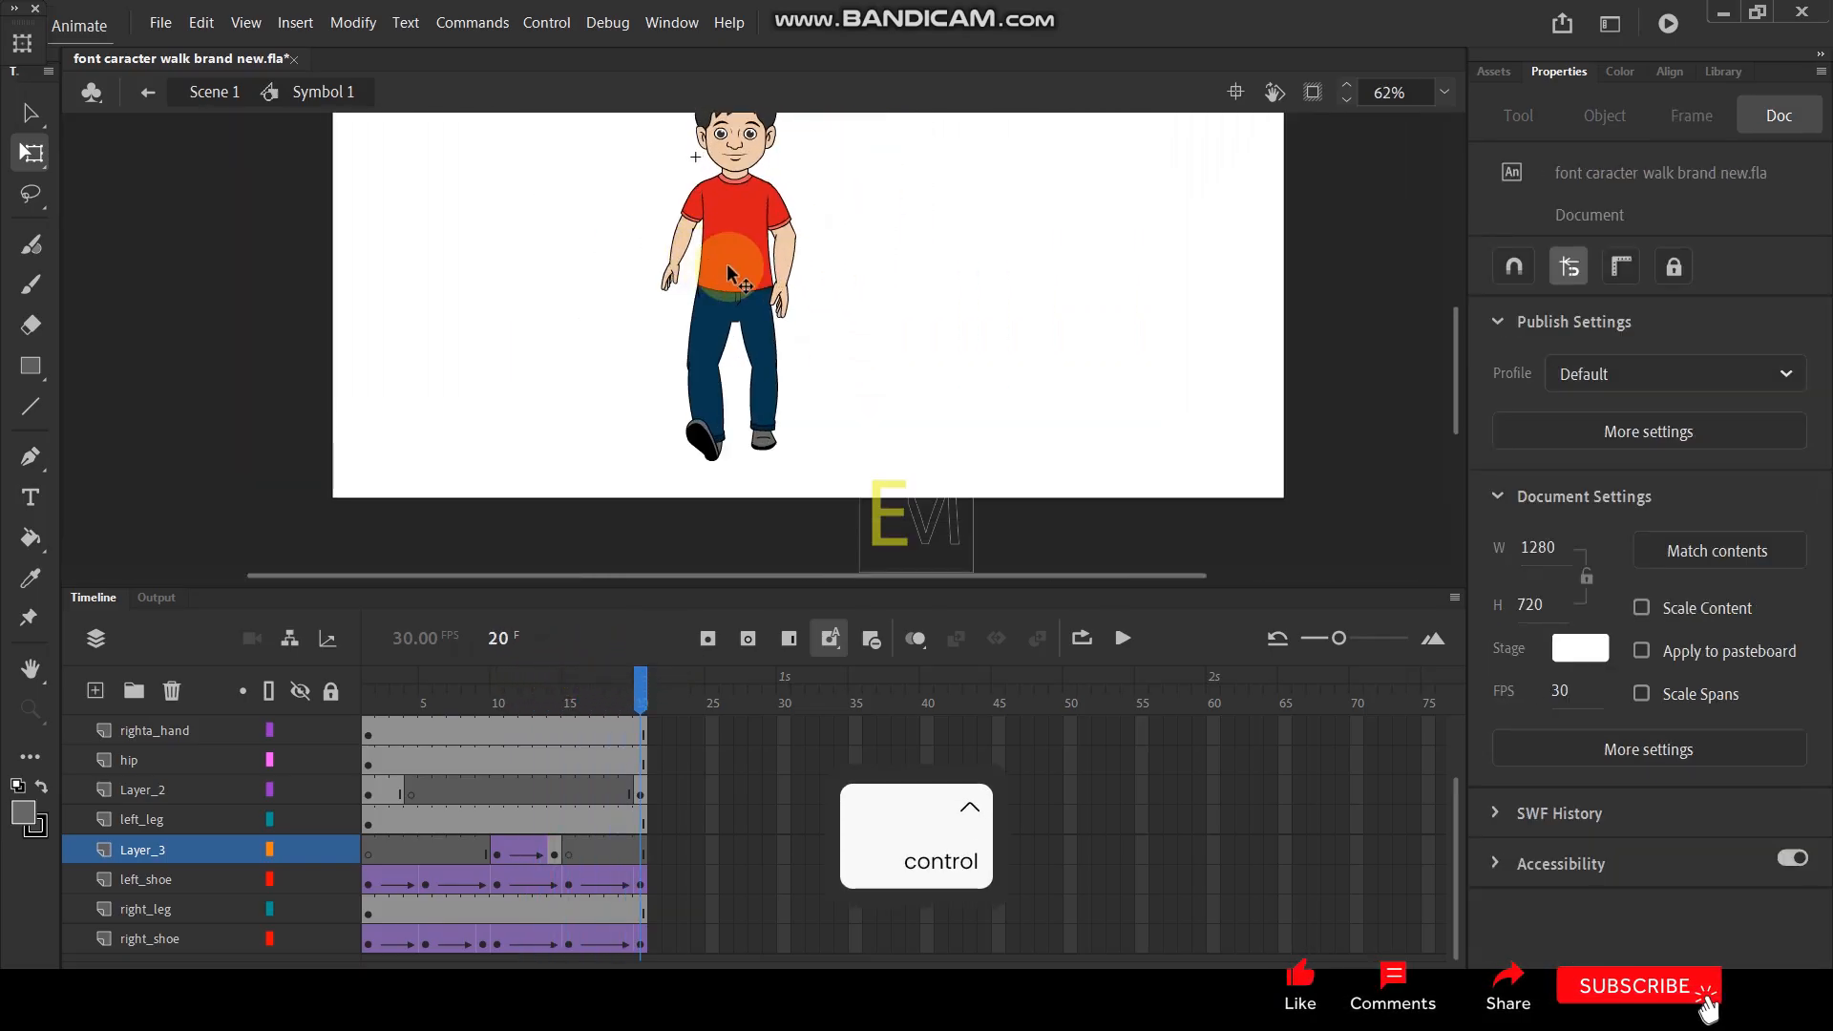
key(Return)
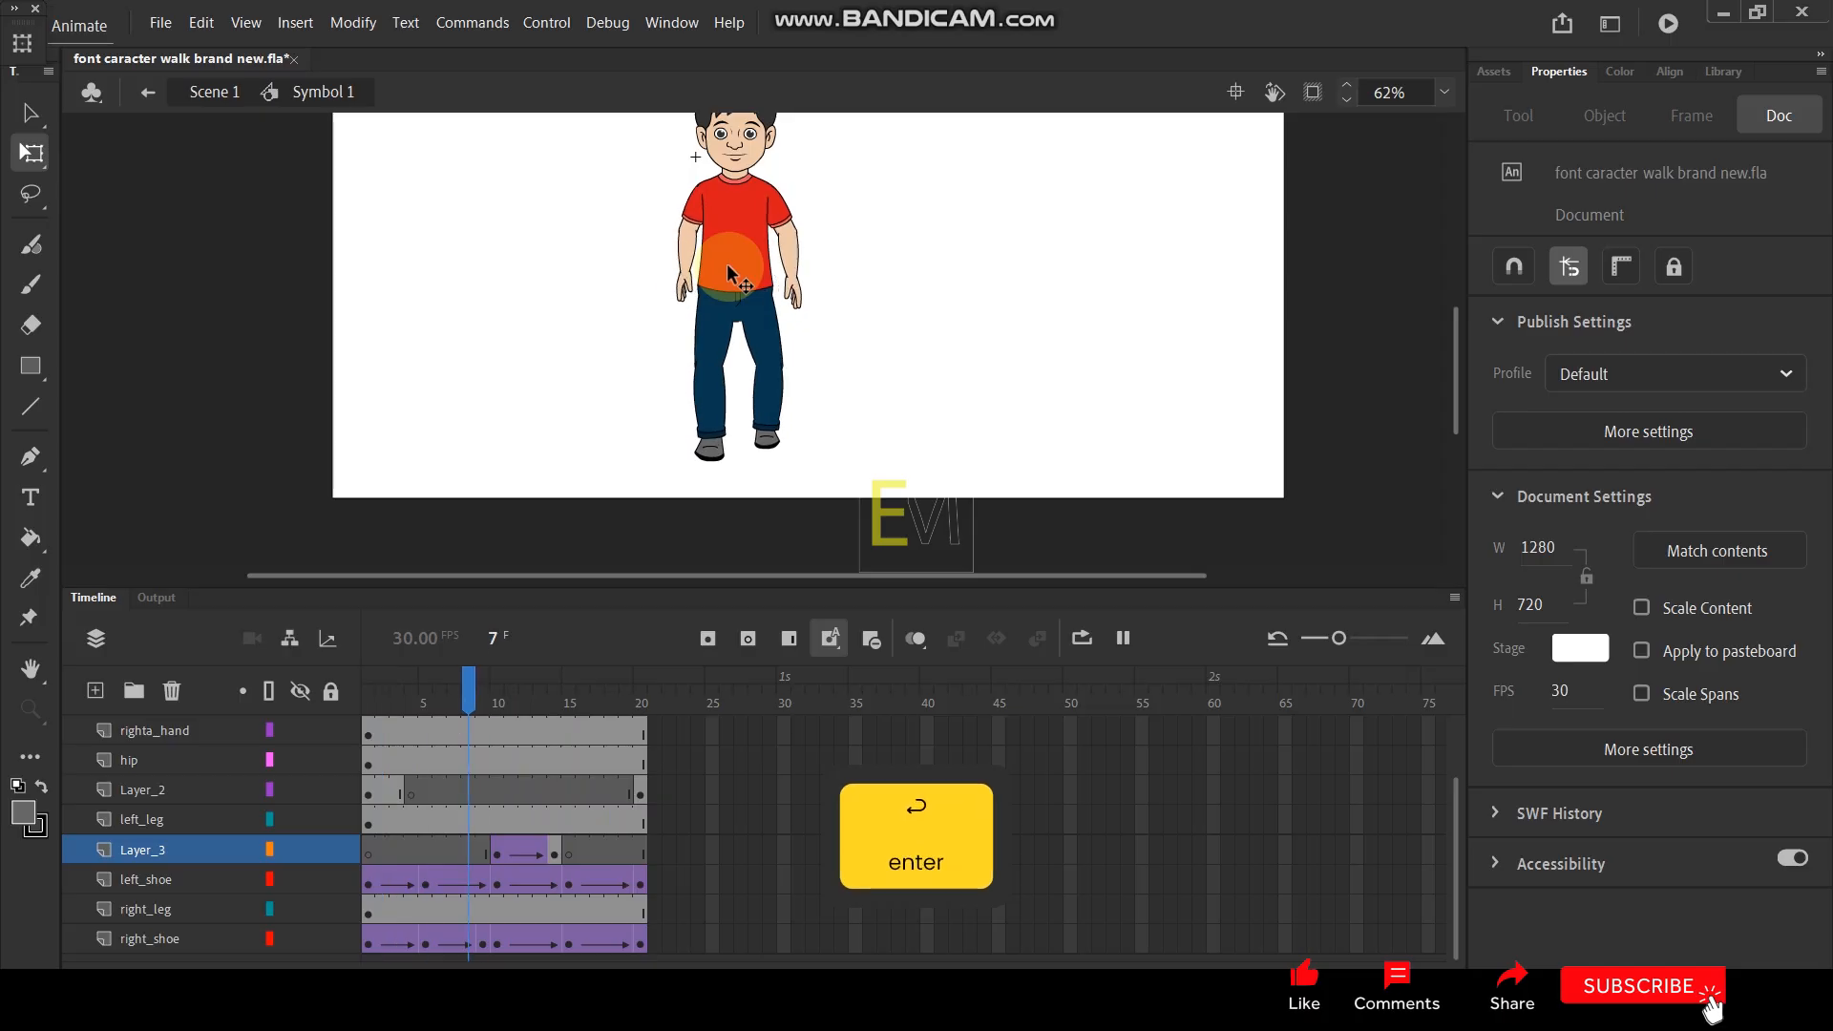
key(Return)
key(Return)
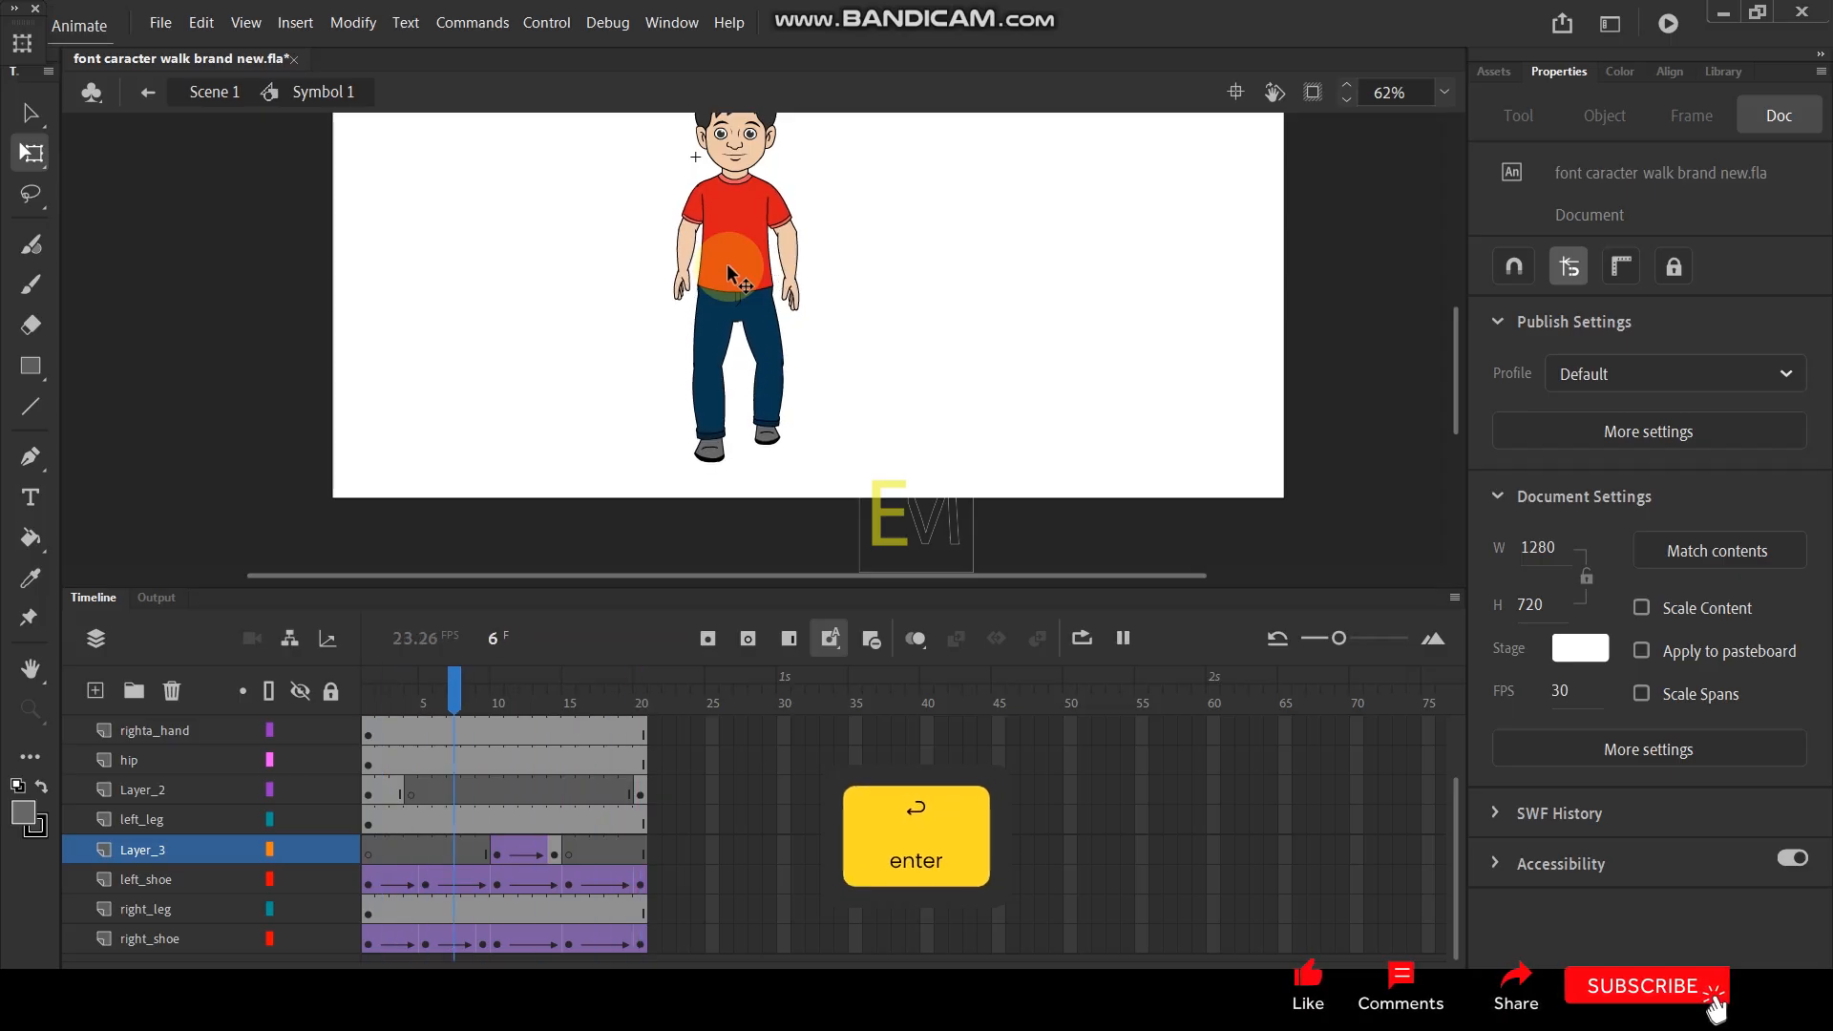
key(Return)
key(Return)
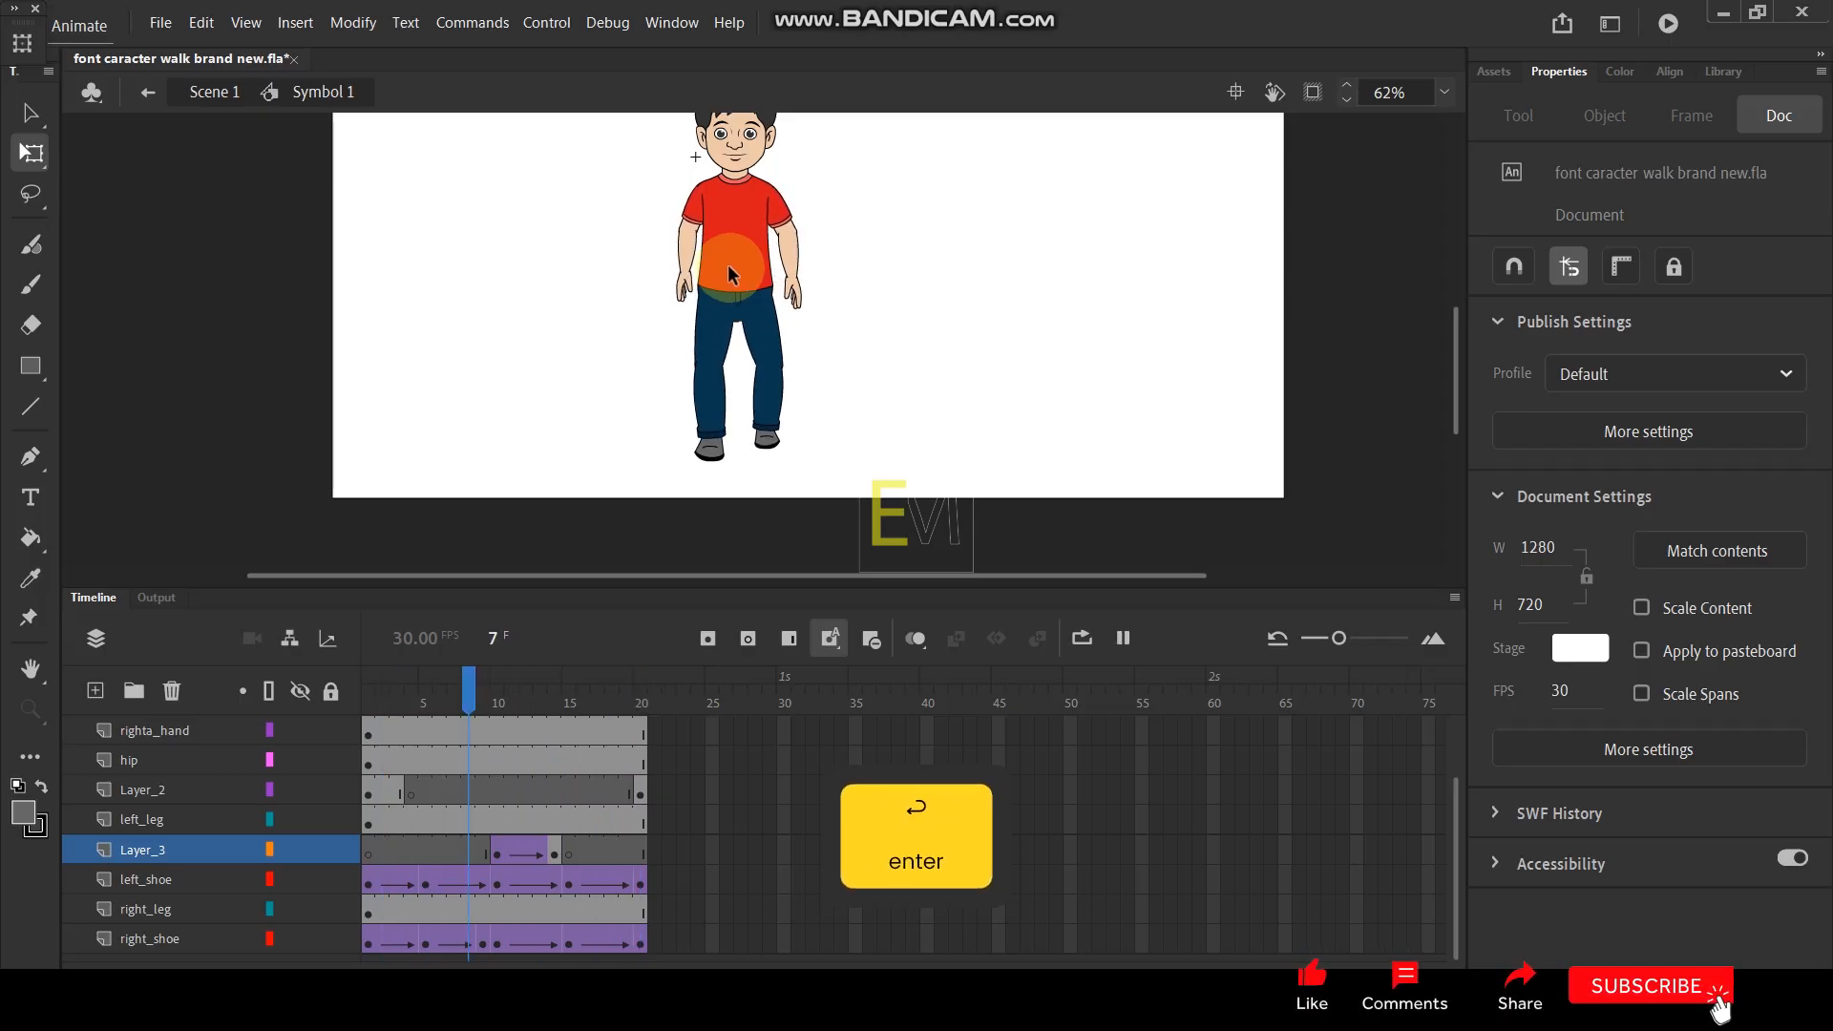
key(Return)
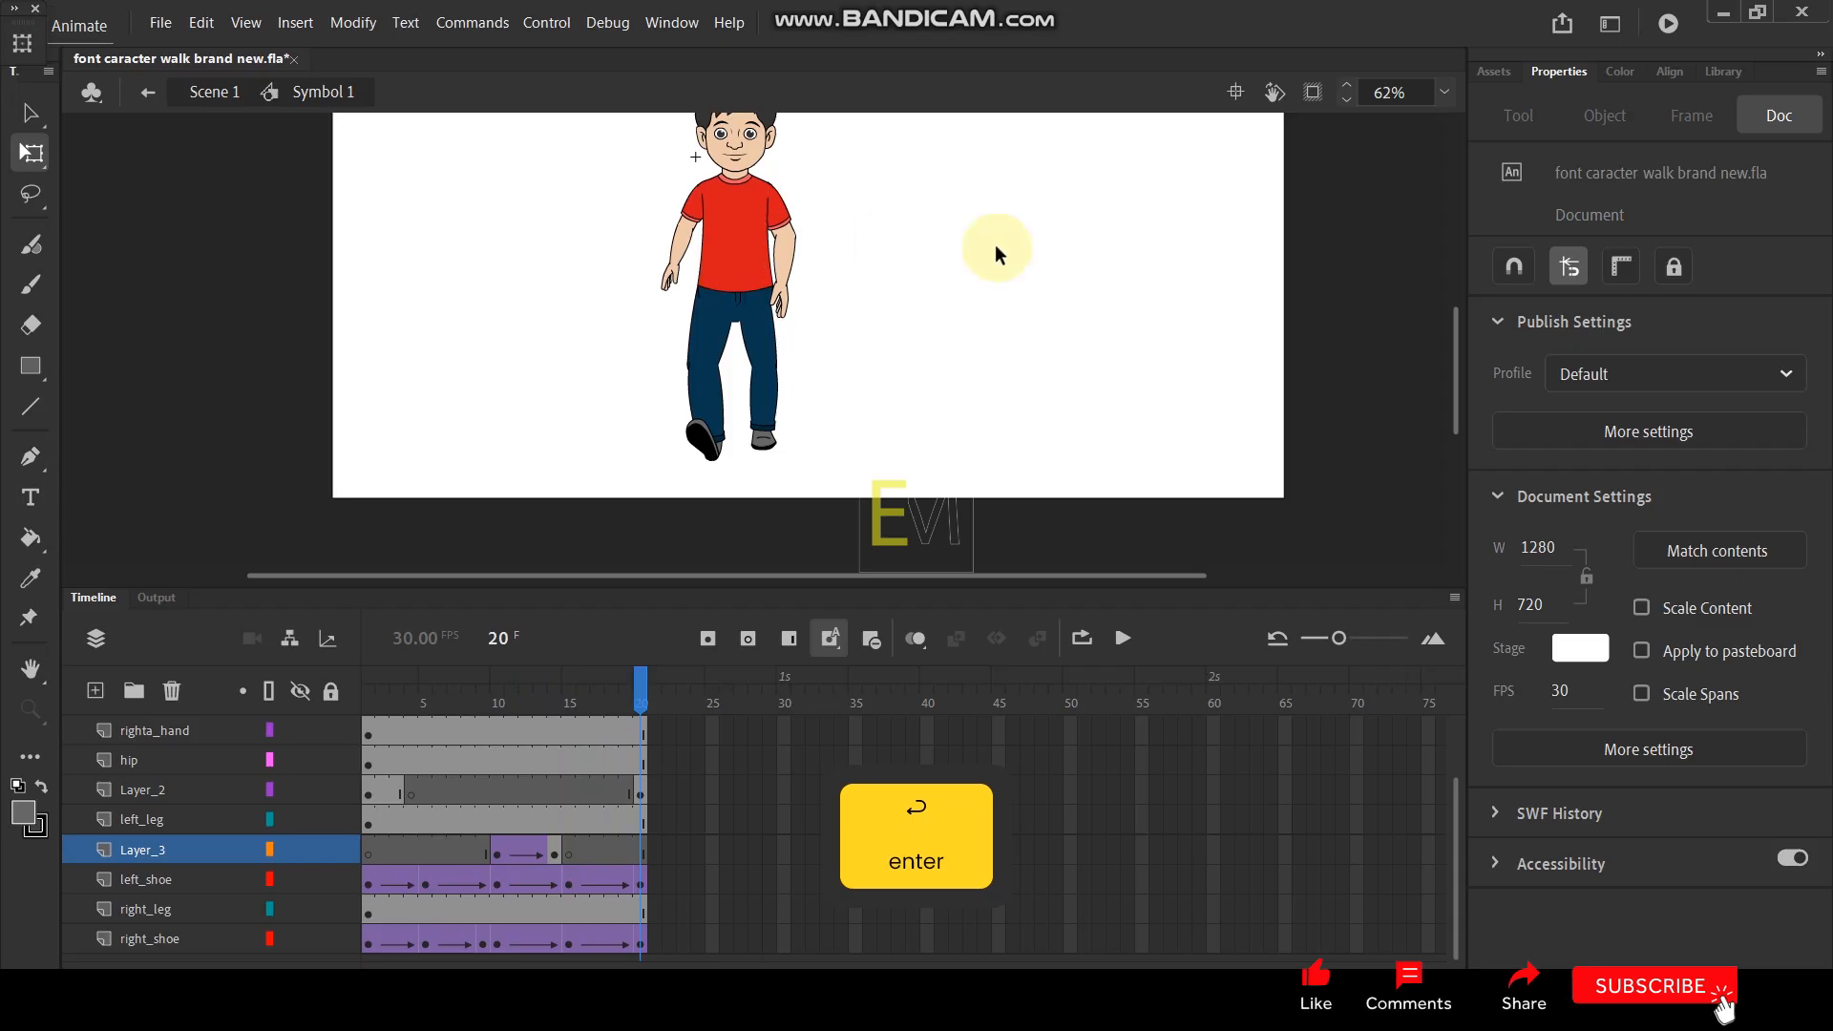
- Examine how the hip shape joins the upper legs throughout the walk from frame 1 to 20
scroll(754, 220, up, 3)
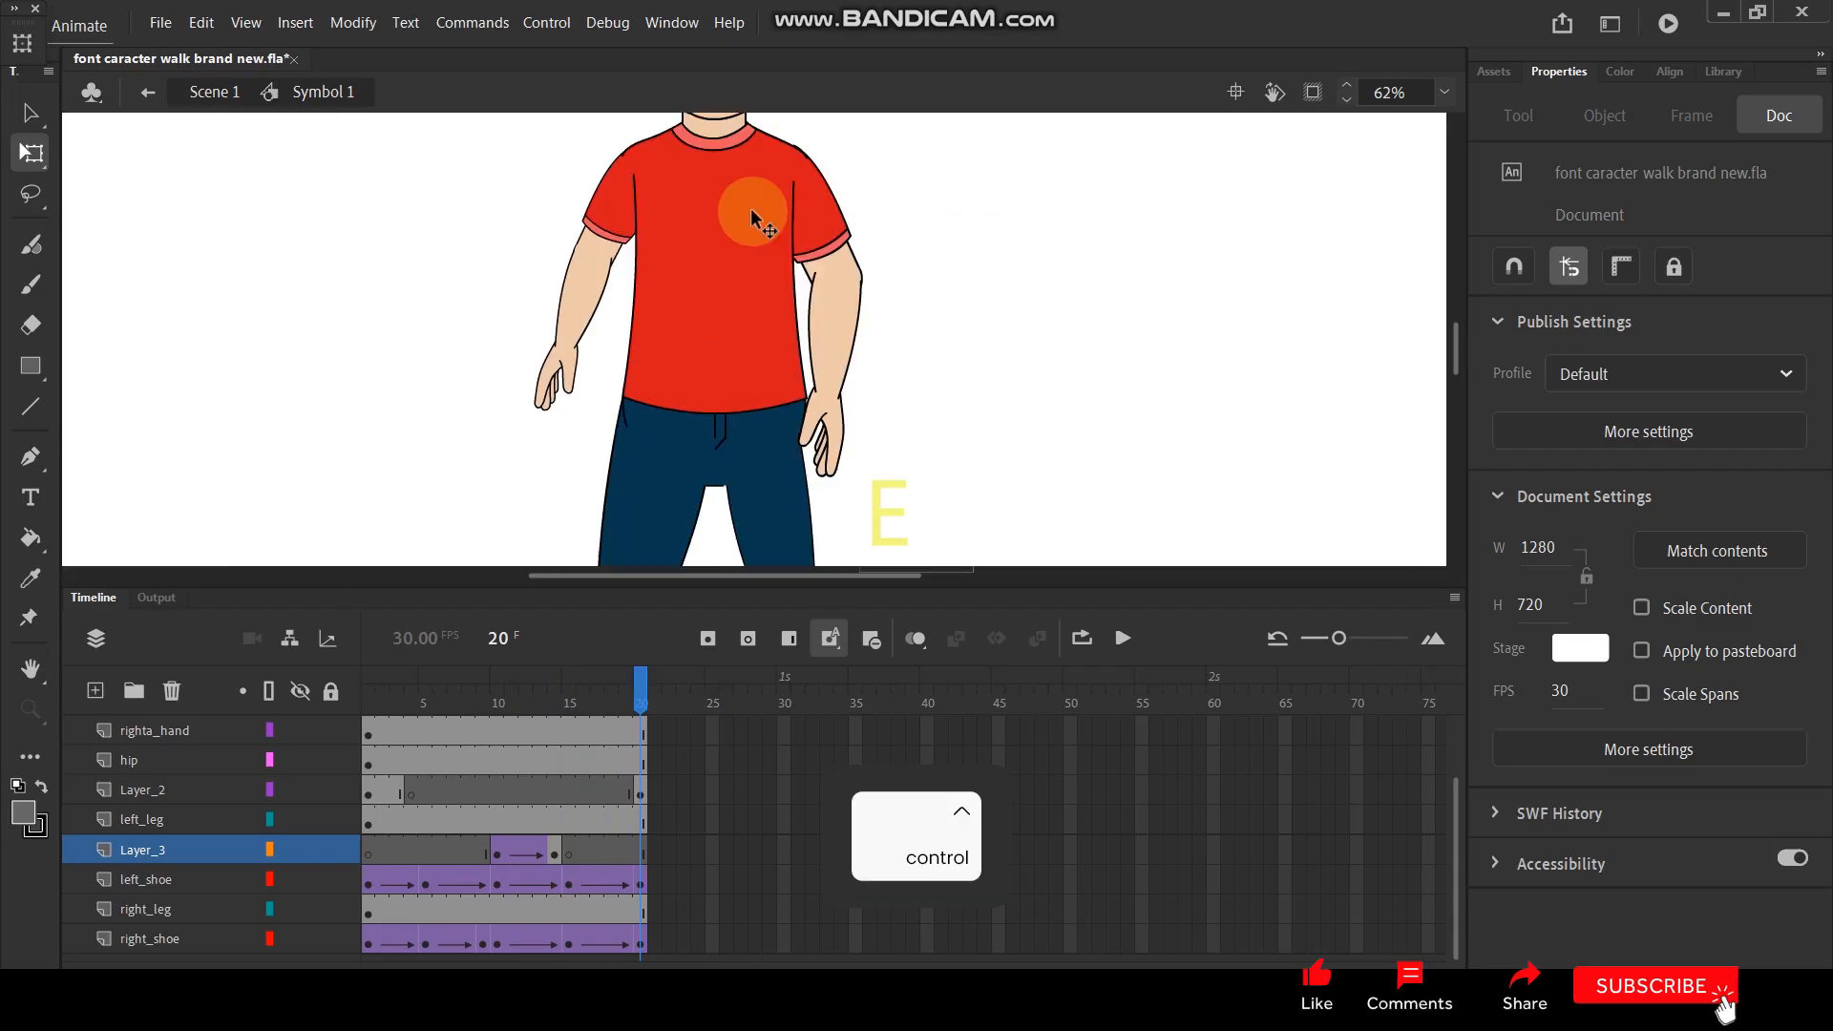
click(715, 482)
key(space)
drag(982, 366, 964, 235)
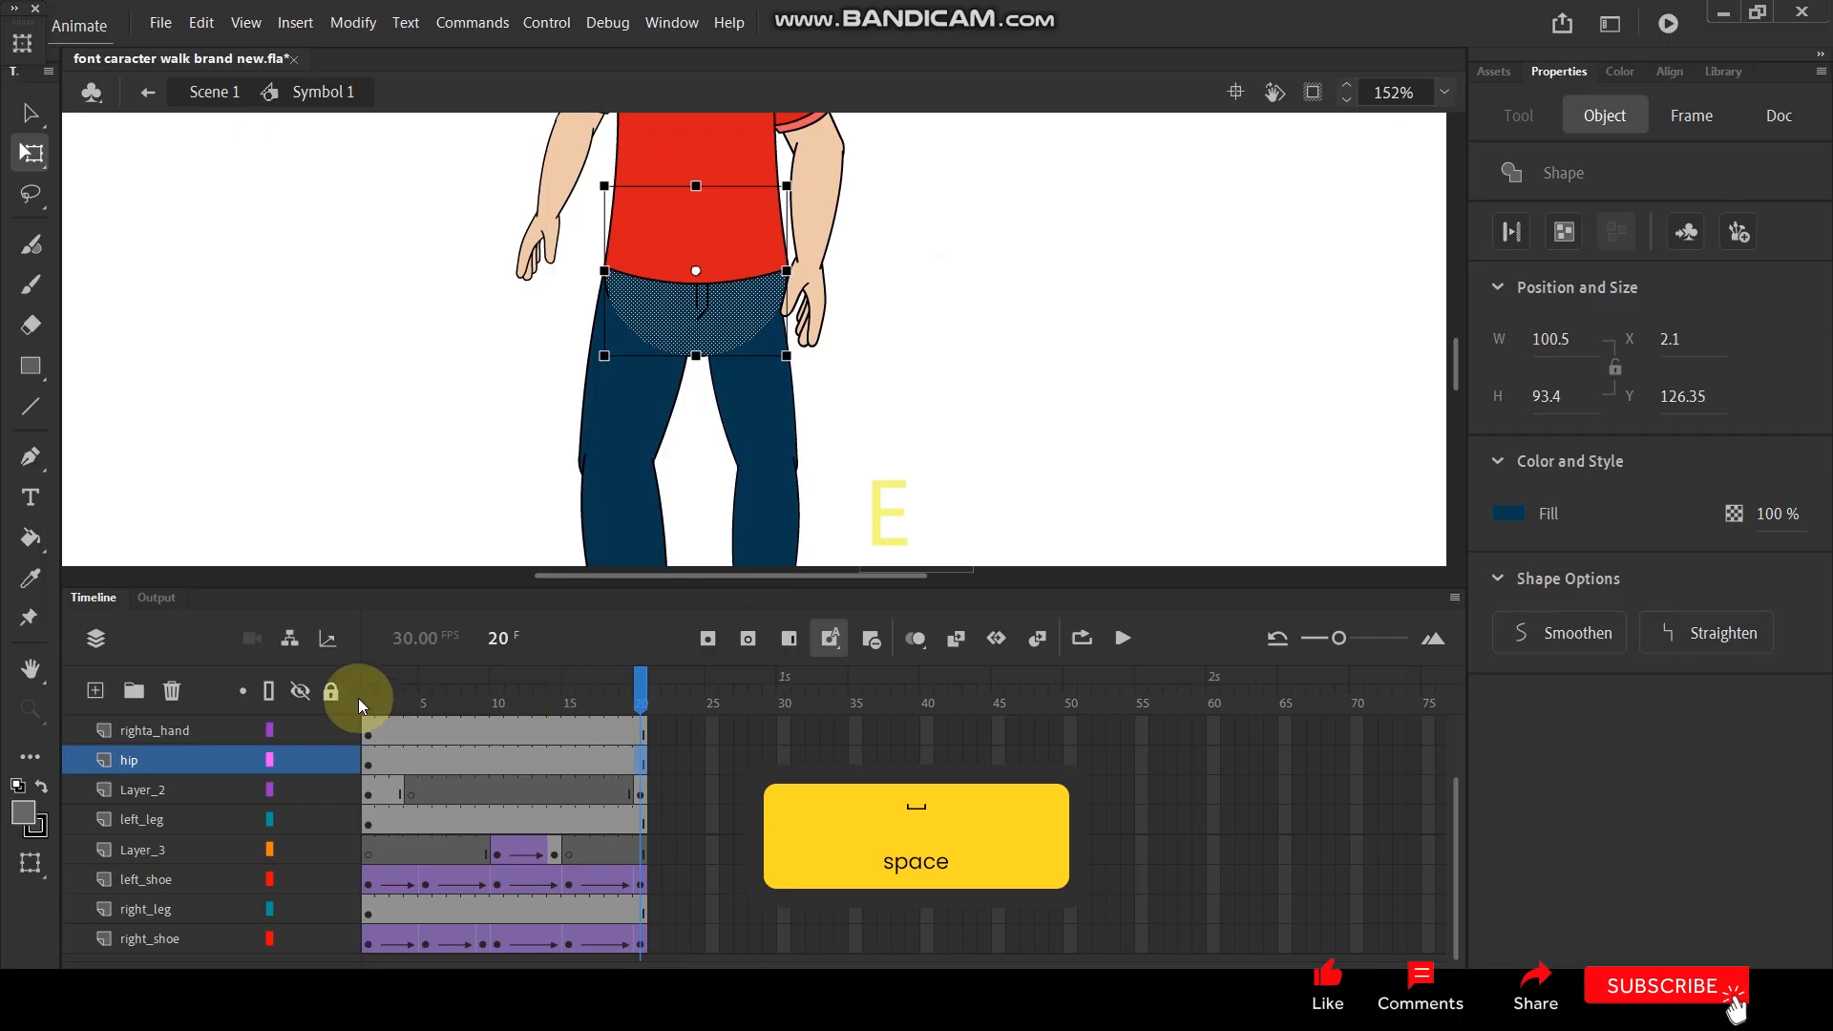
drag(373, 695, 597, 689)
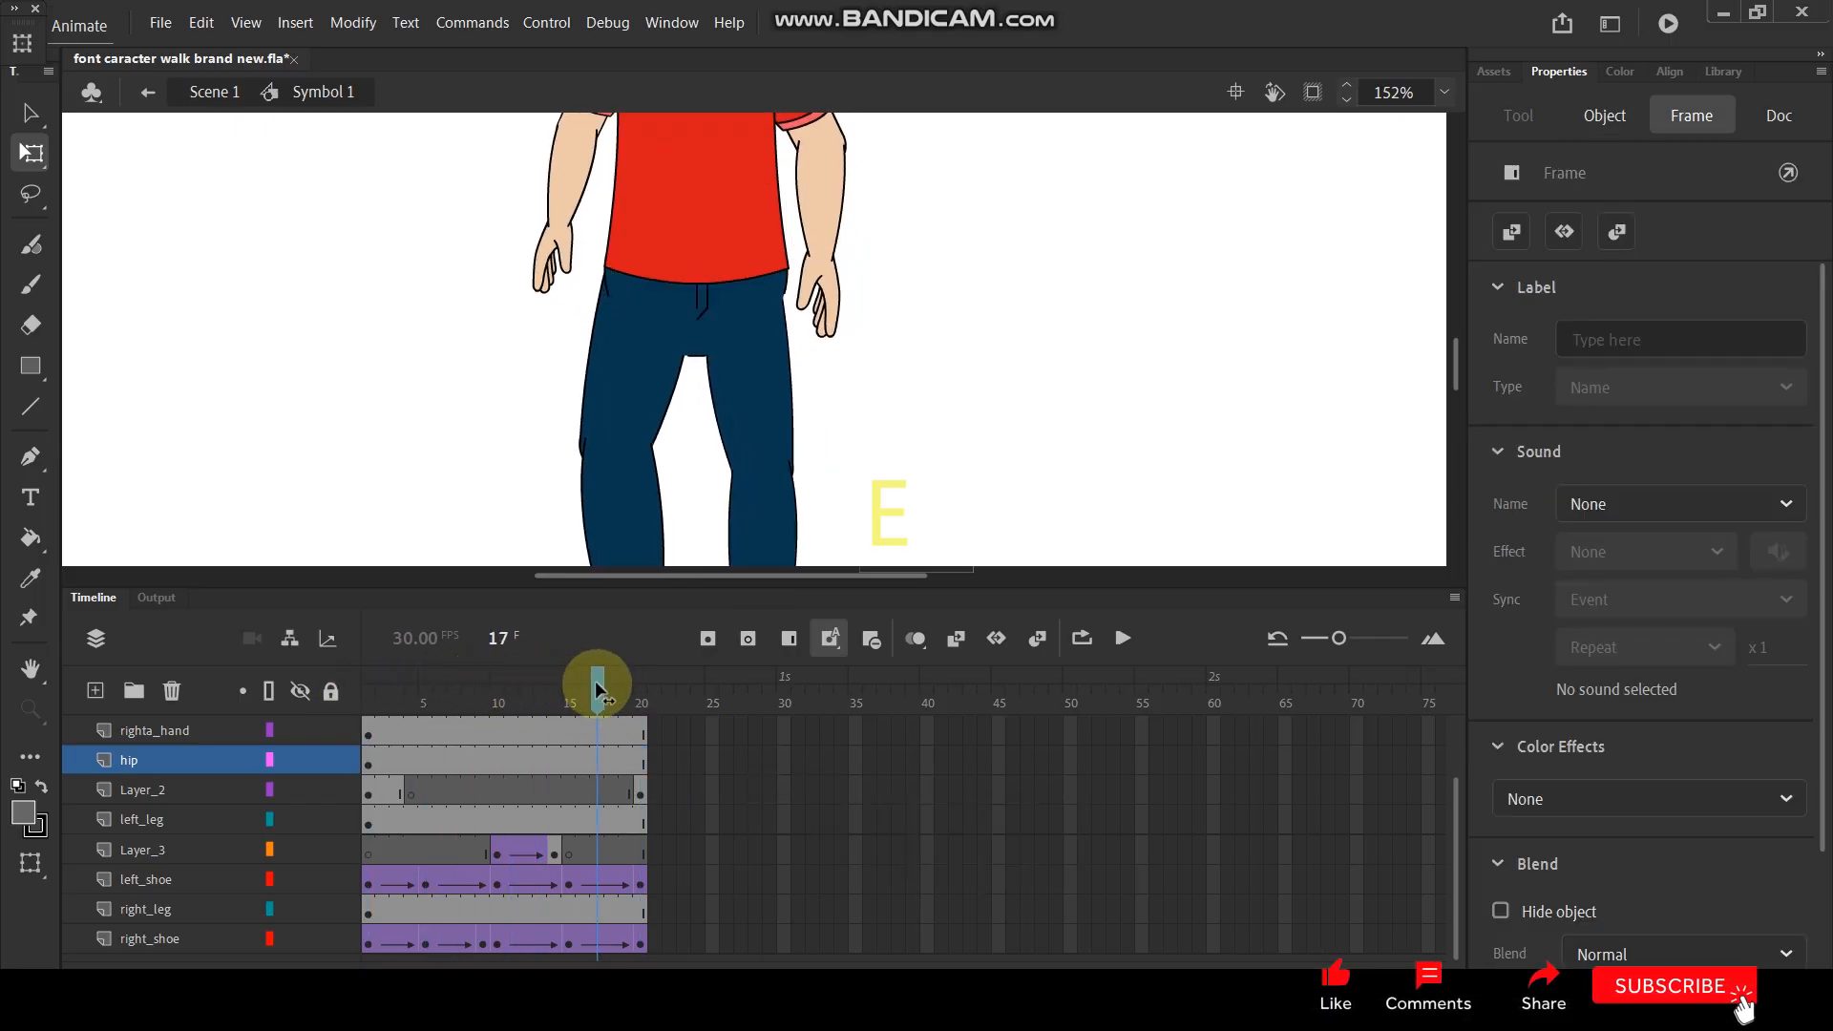
click(691, 367)
mouse_move(610, 691)
mouse_down()
mouse_move(494, 716)
mouse_move(637, 704)
mouse_up()
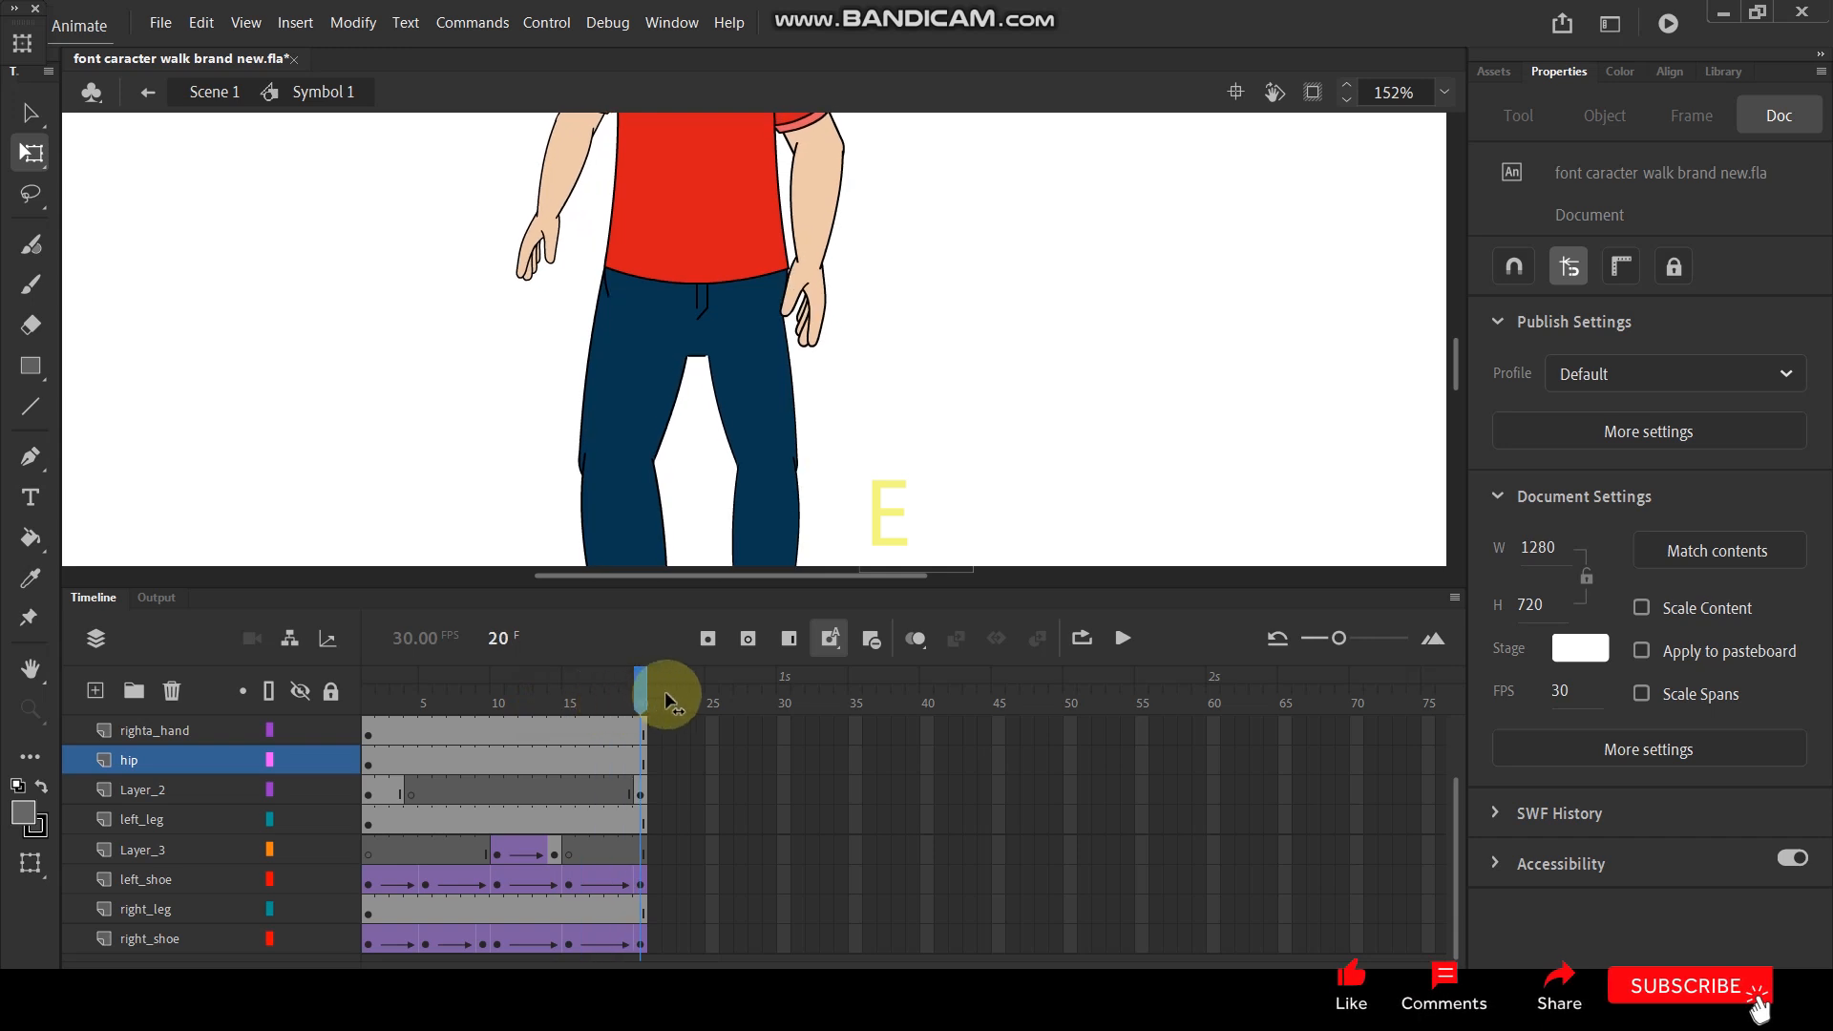
key(Return)
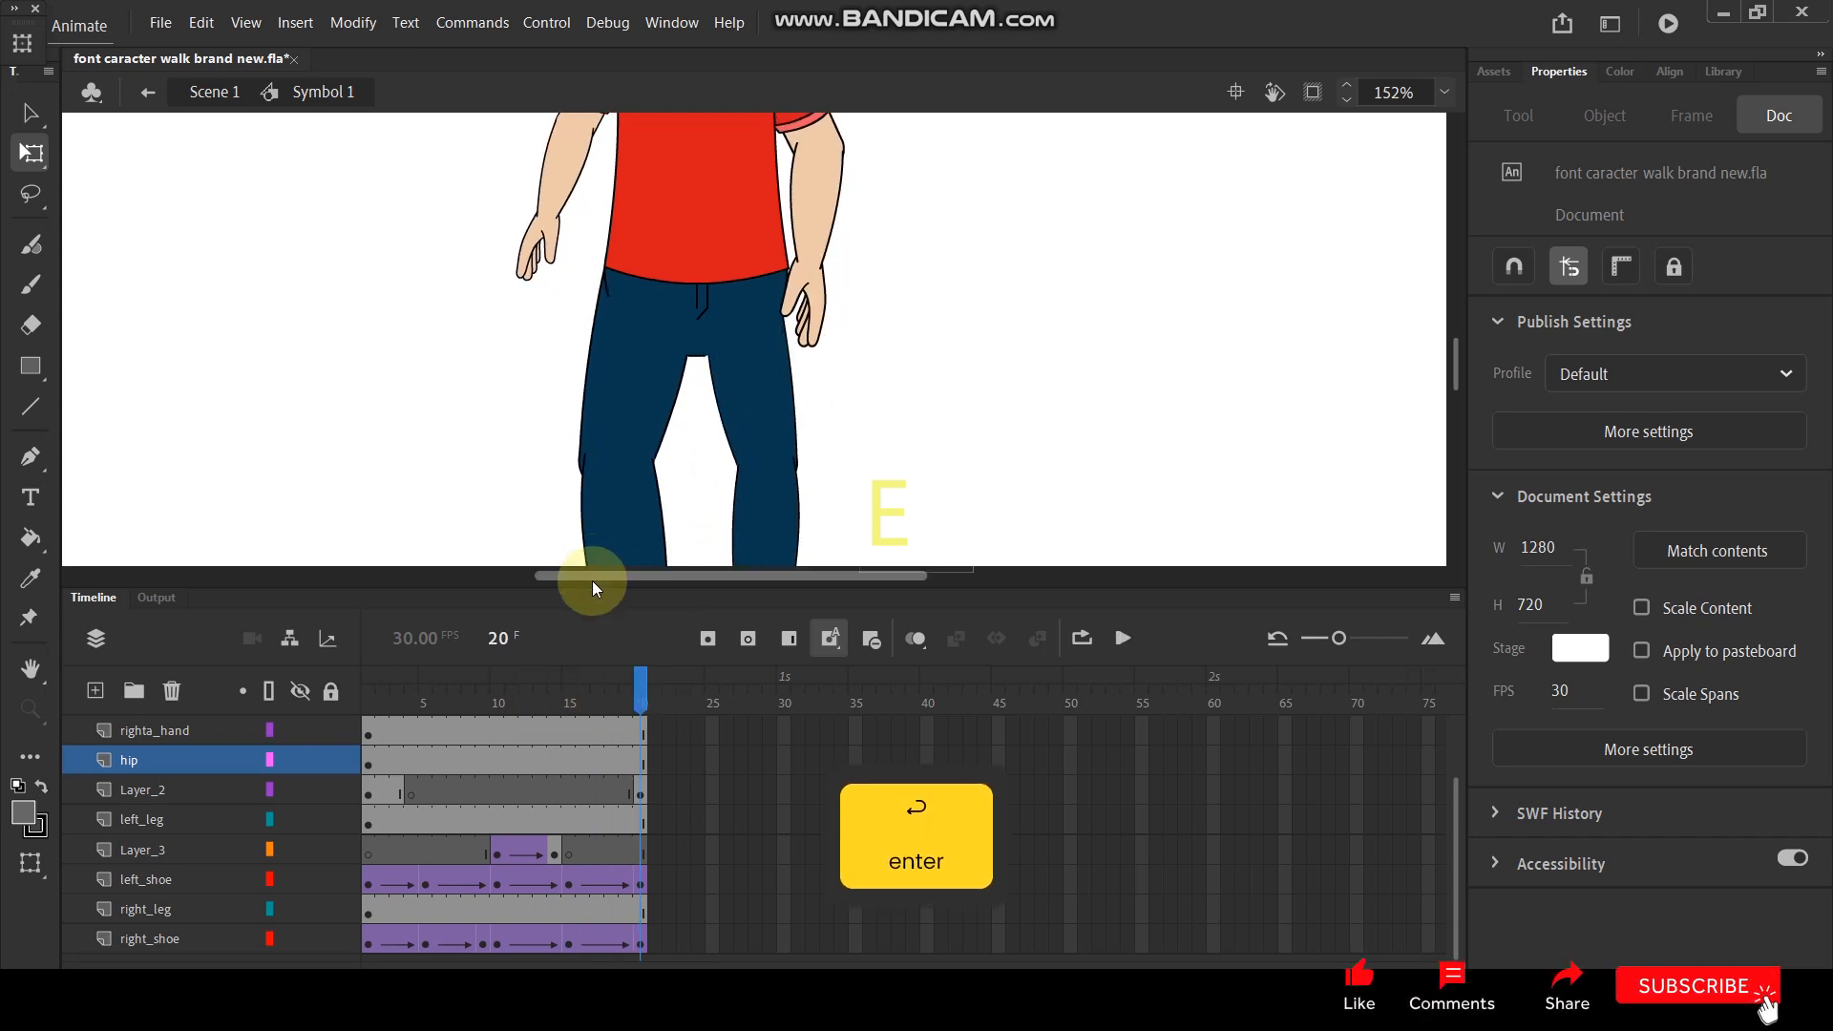
- Convert the red shirt shape on the body layer to a graphic symbol at frame 1
click(370, 705)
click(706, 257)
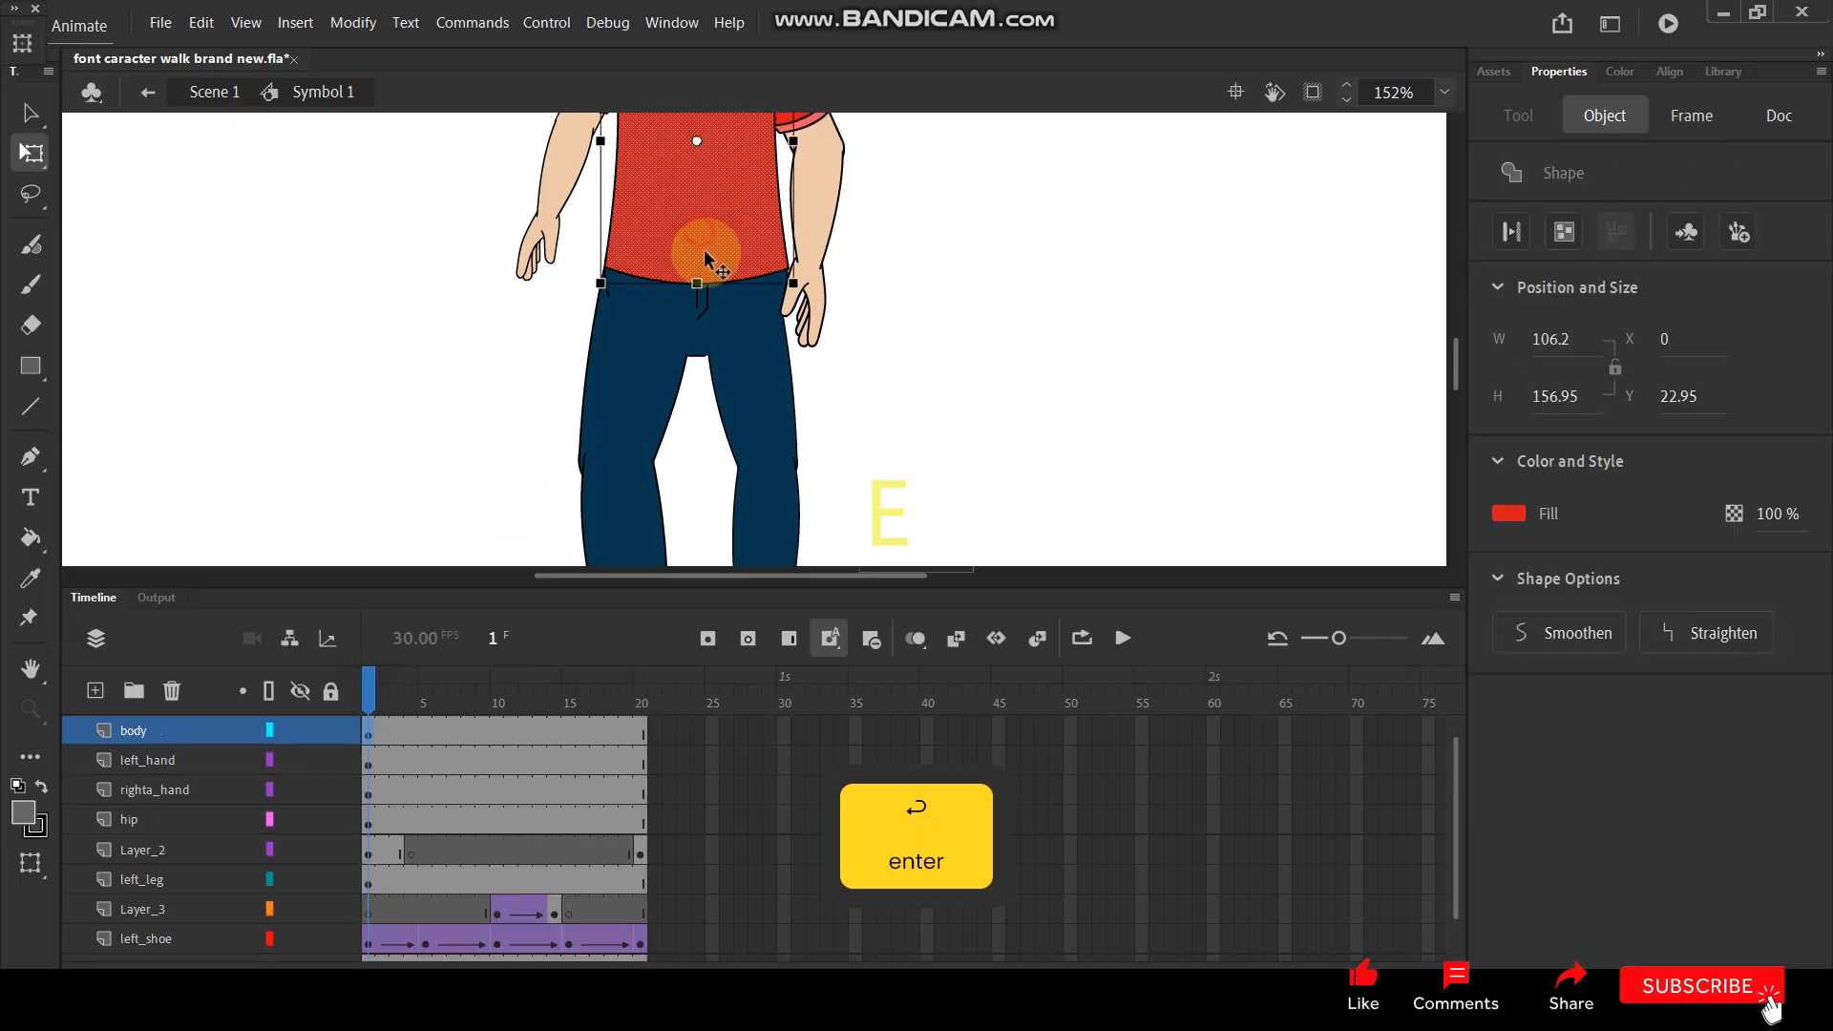
key(F8)
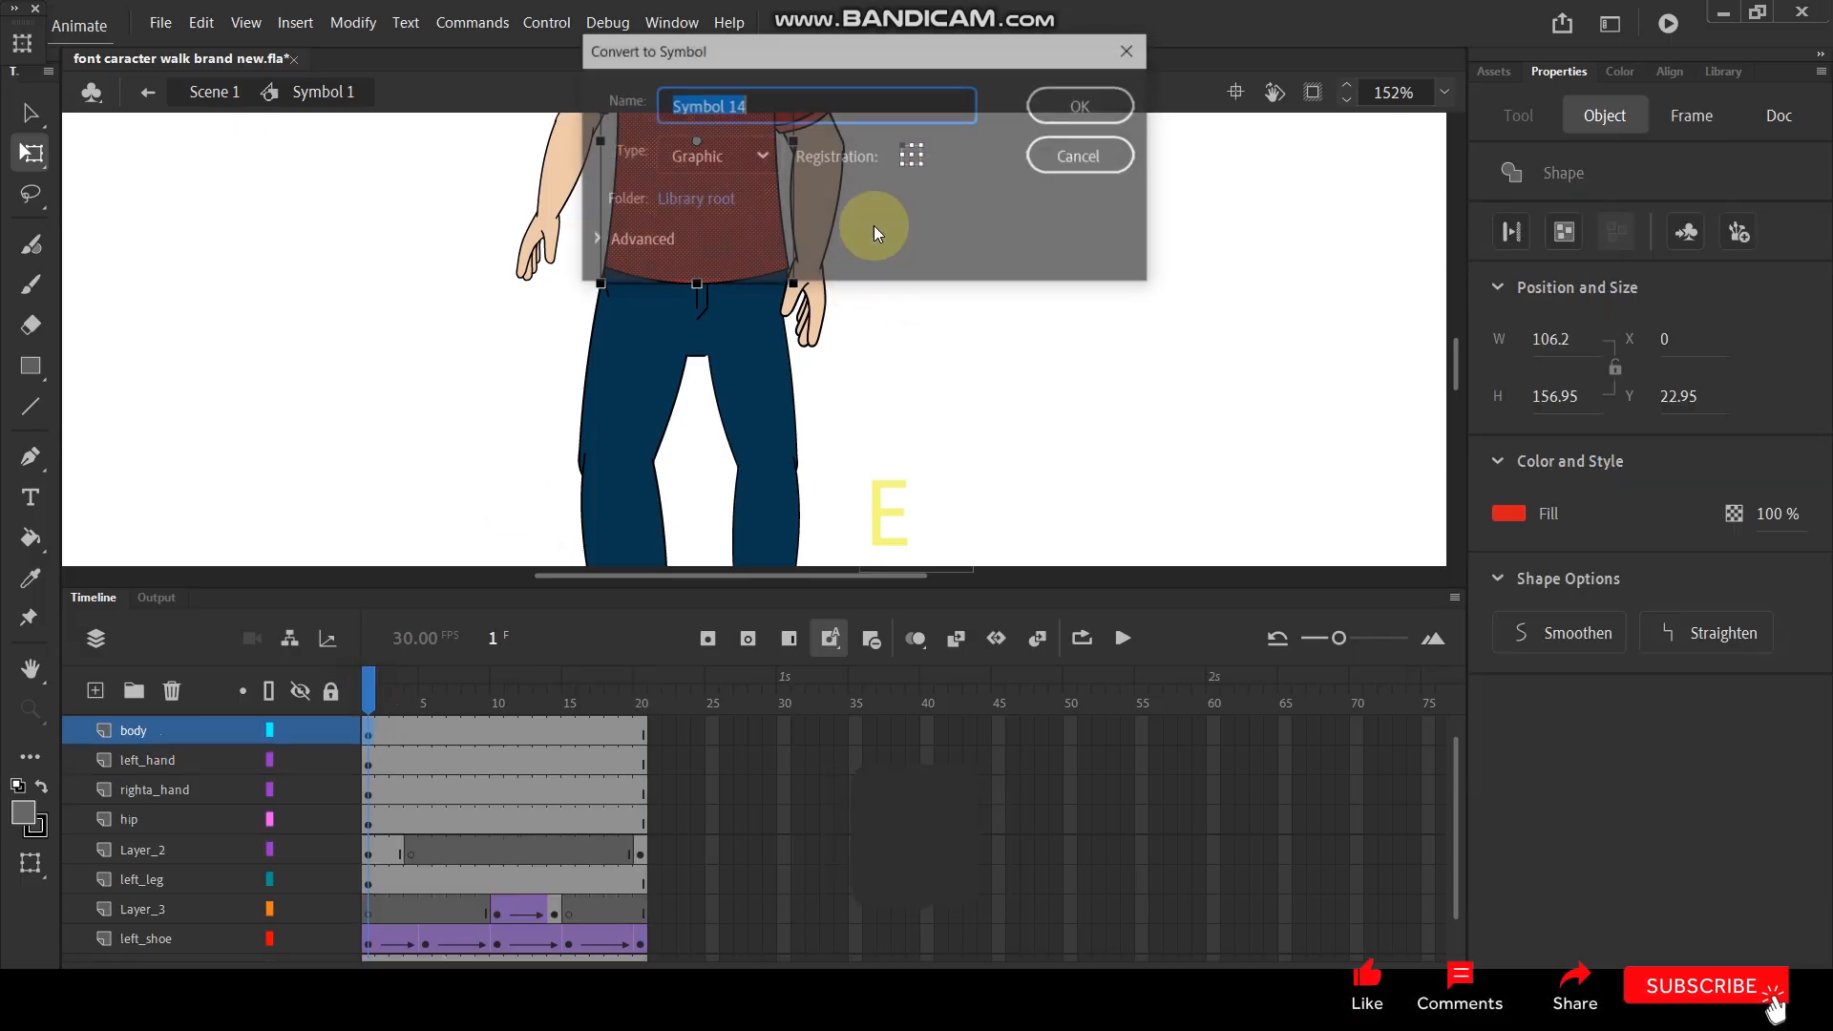
click(1057, 101)
- Check whether the head and both arms are symbol instances at frame 1
scroll(771, 352, down, 2)
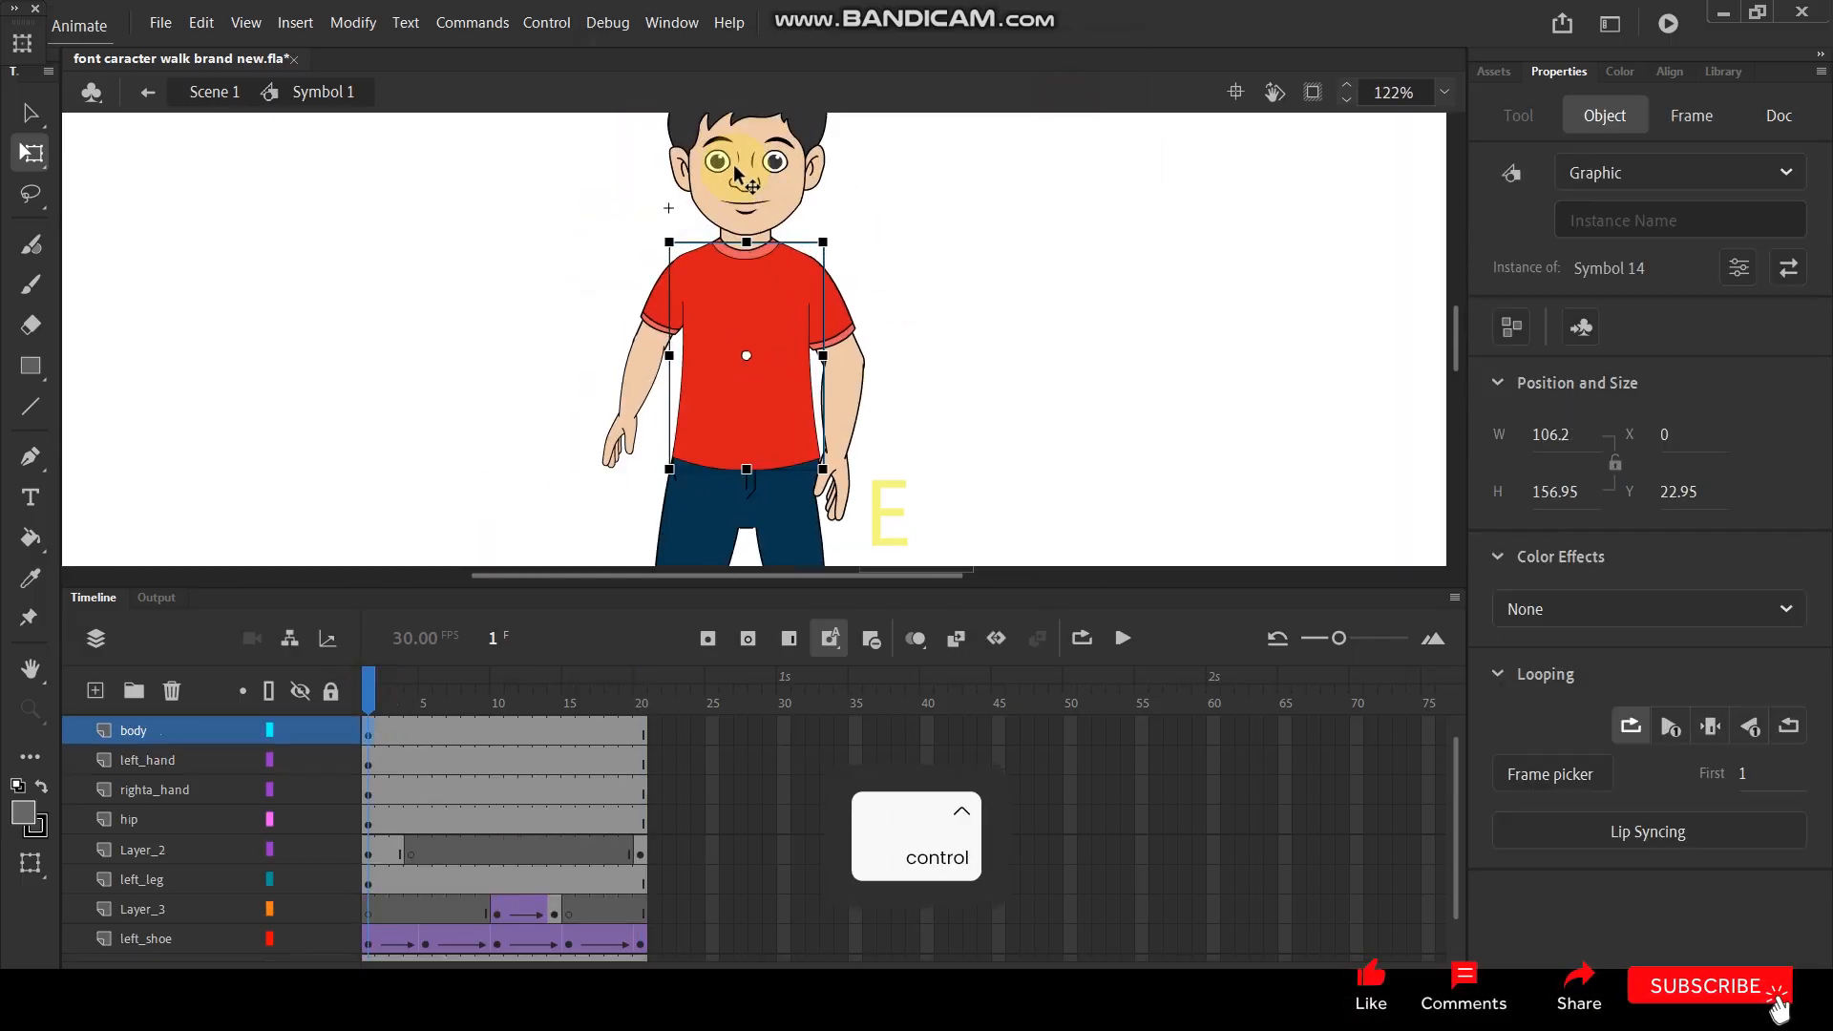
click(756, 181)
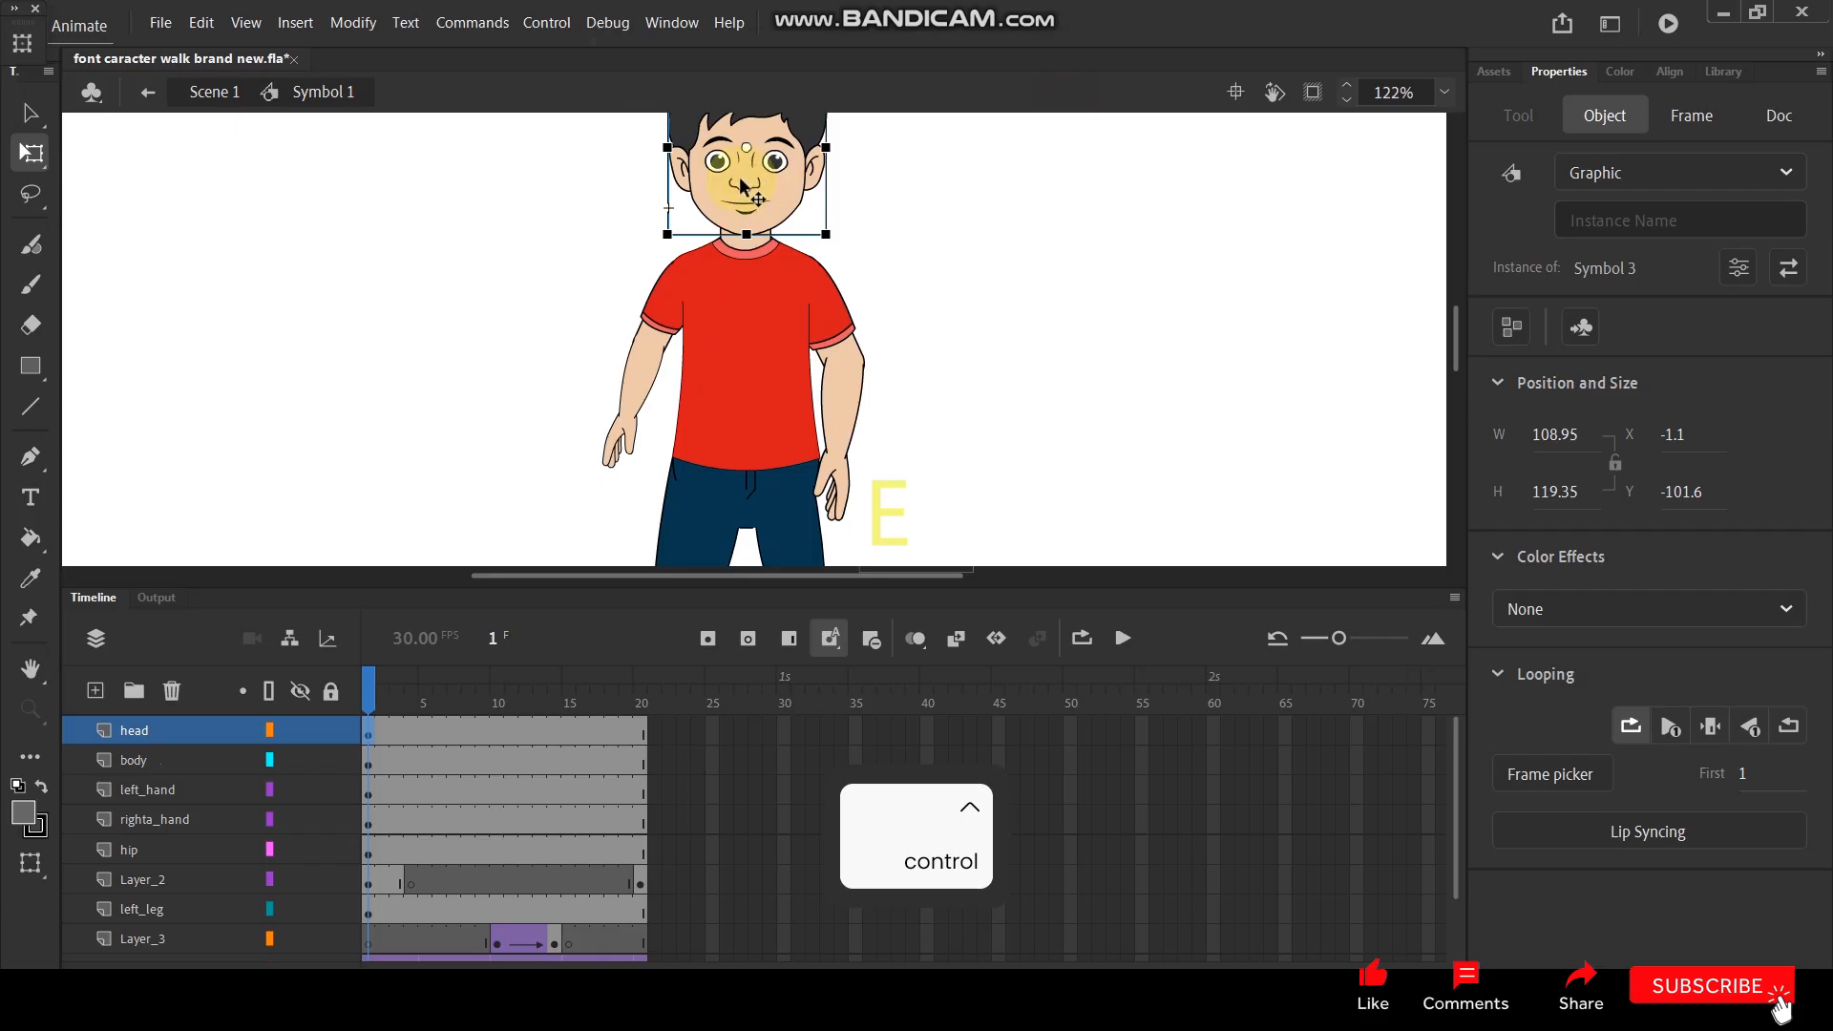
click(630, 434)
shift+click(839, 362)
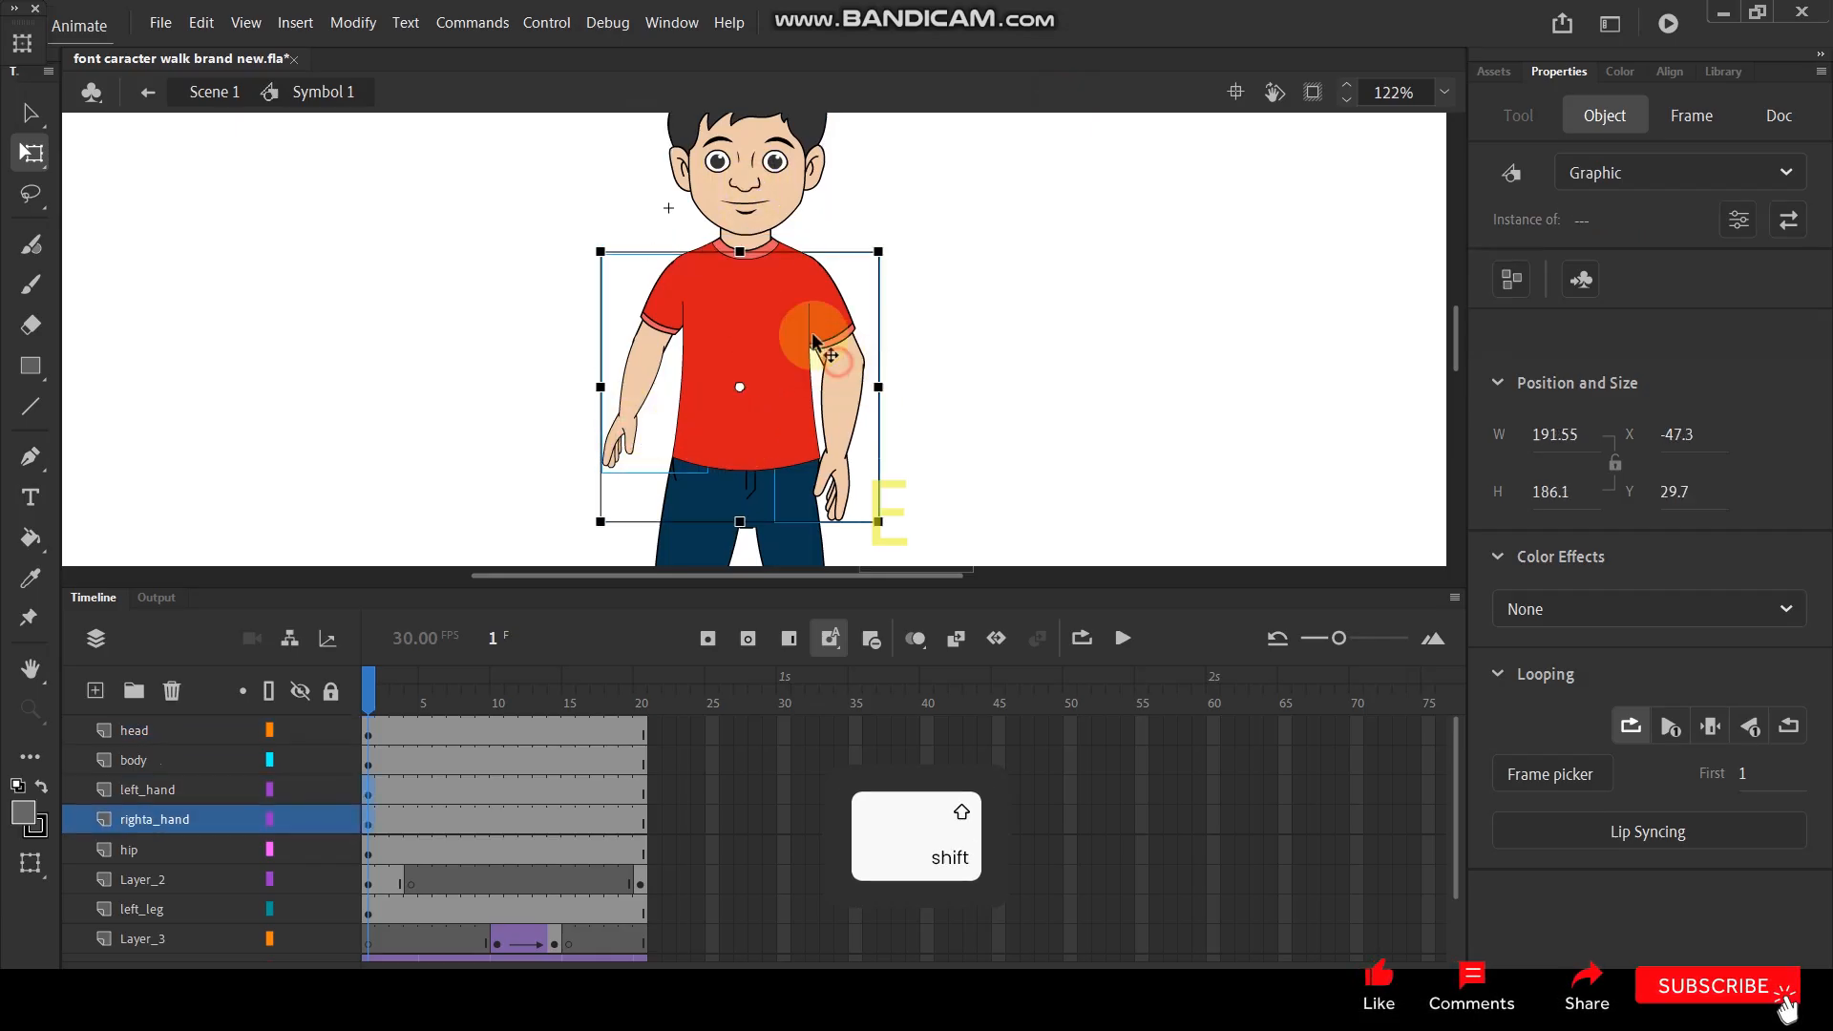
shift+click(737, 179)
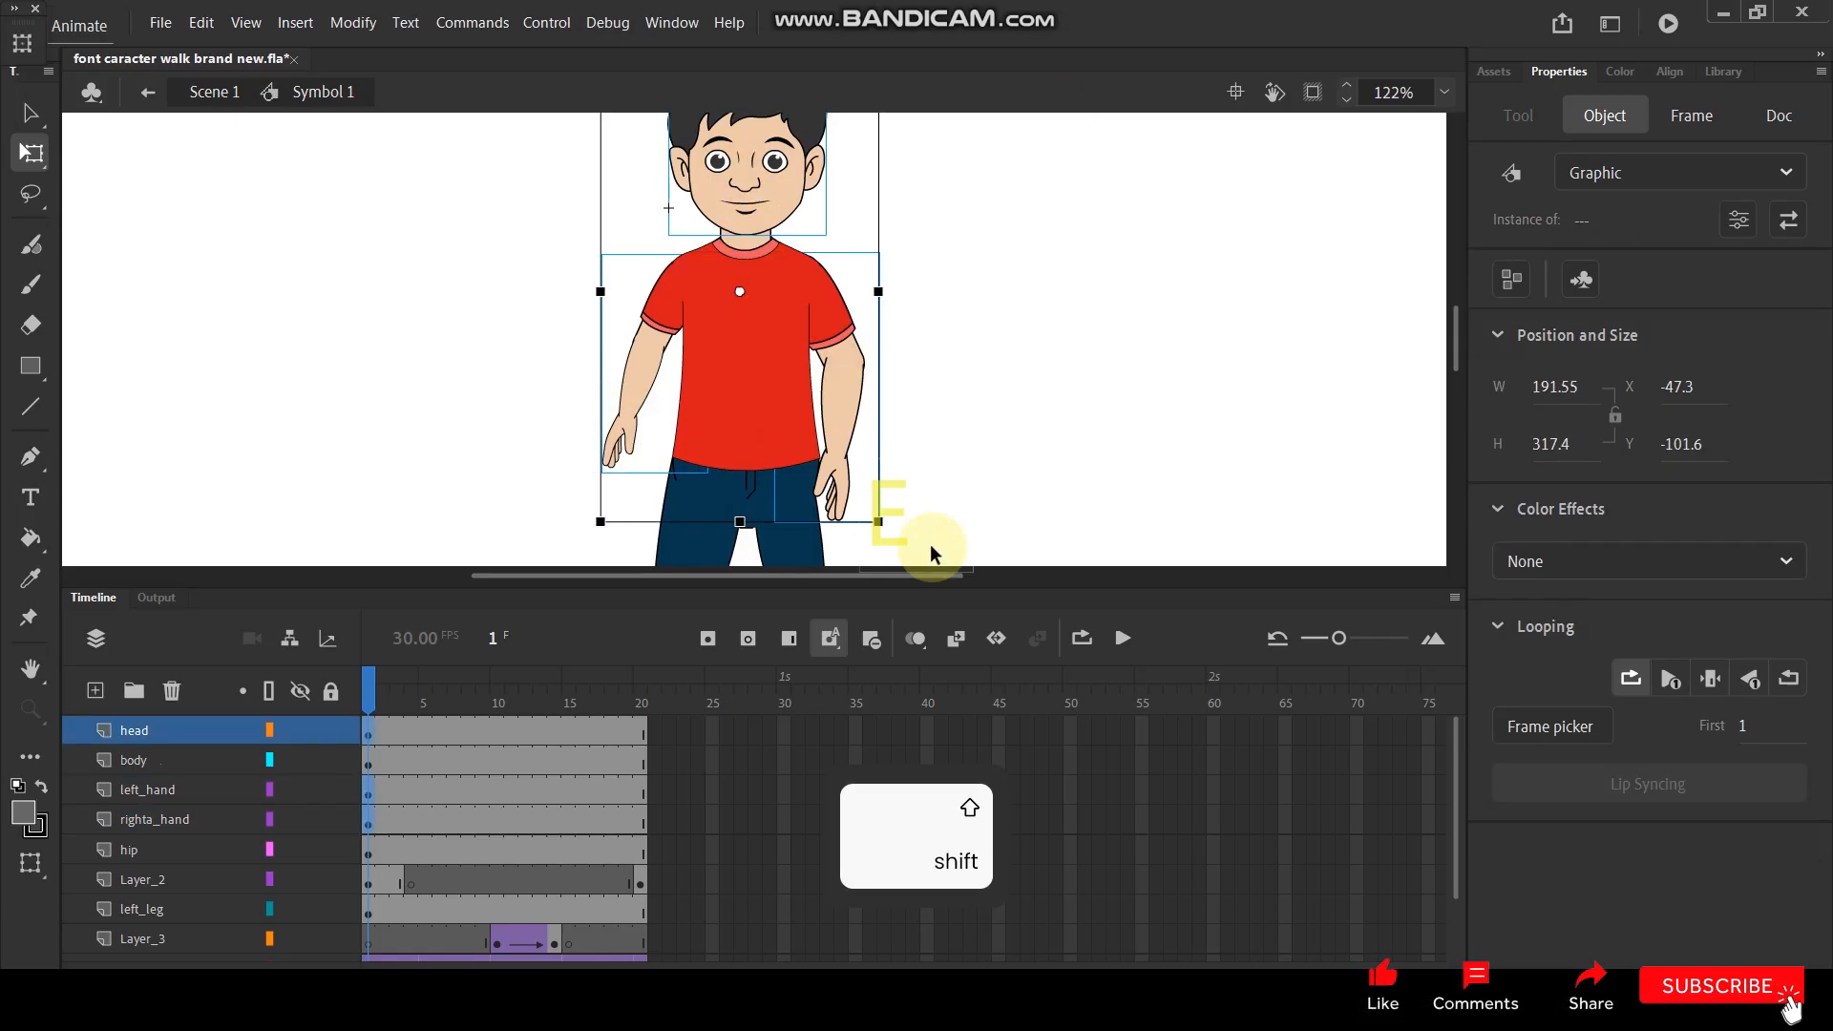
click(883, 558)
- Convert the blue hip shape between the shirt and legs to a graphic symbol
scroll(725, 523, up, 5)
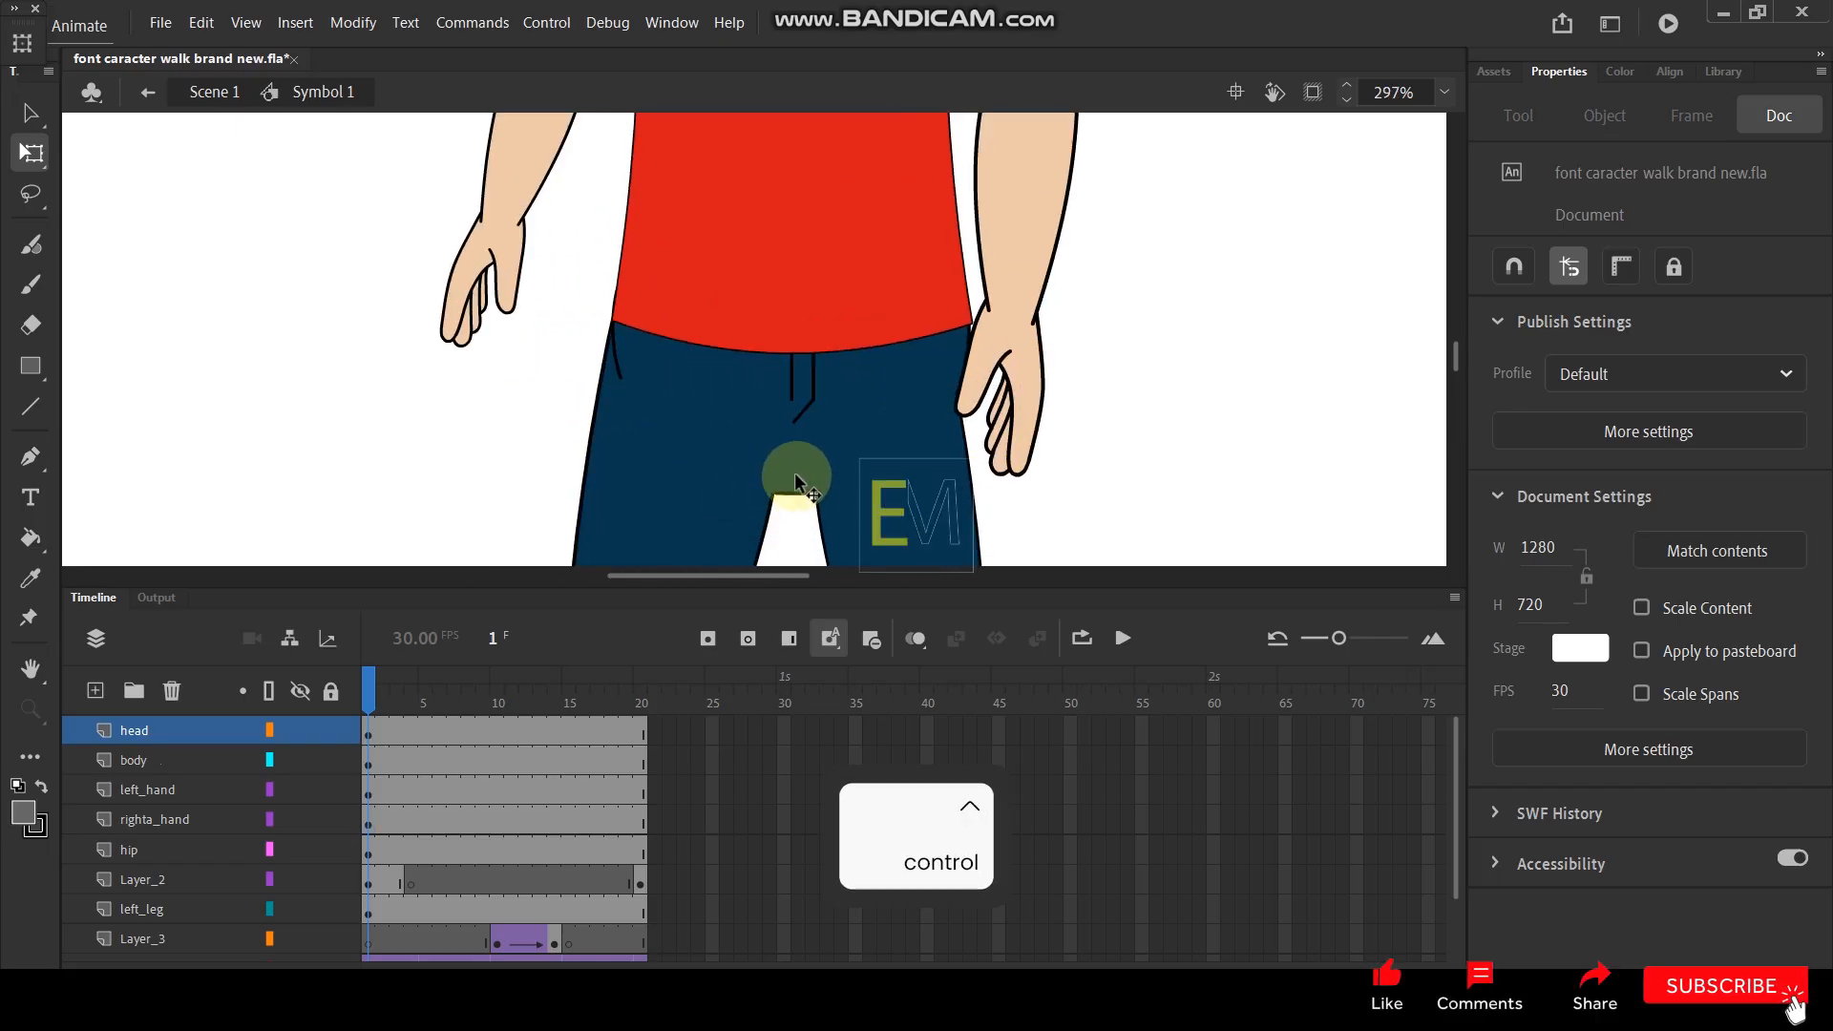
click(803, 484)
key(F8)
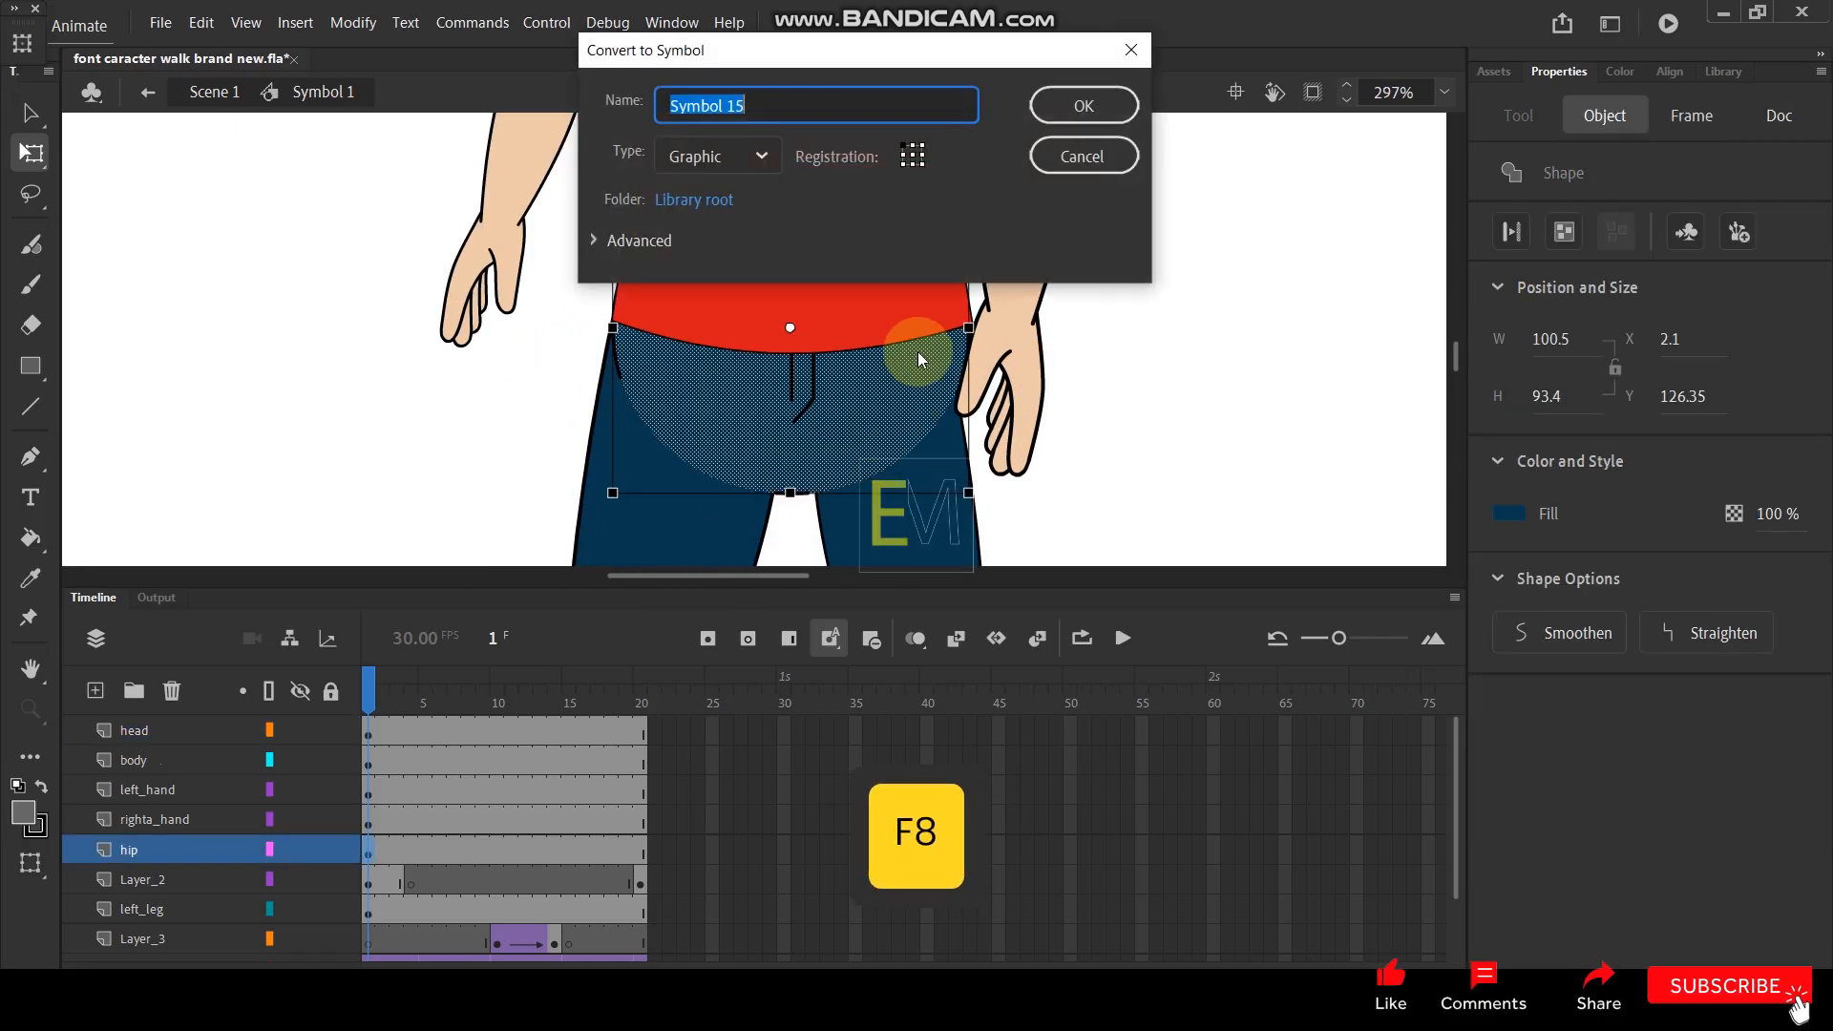
click(1081, 113)
- Inspect the upper body, play the walk animation and return to frame 1
scroll(818, 239, down, 5)
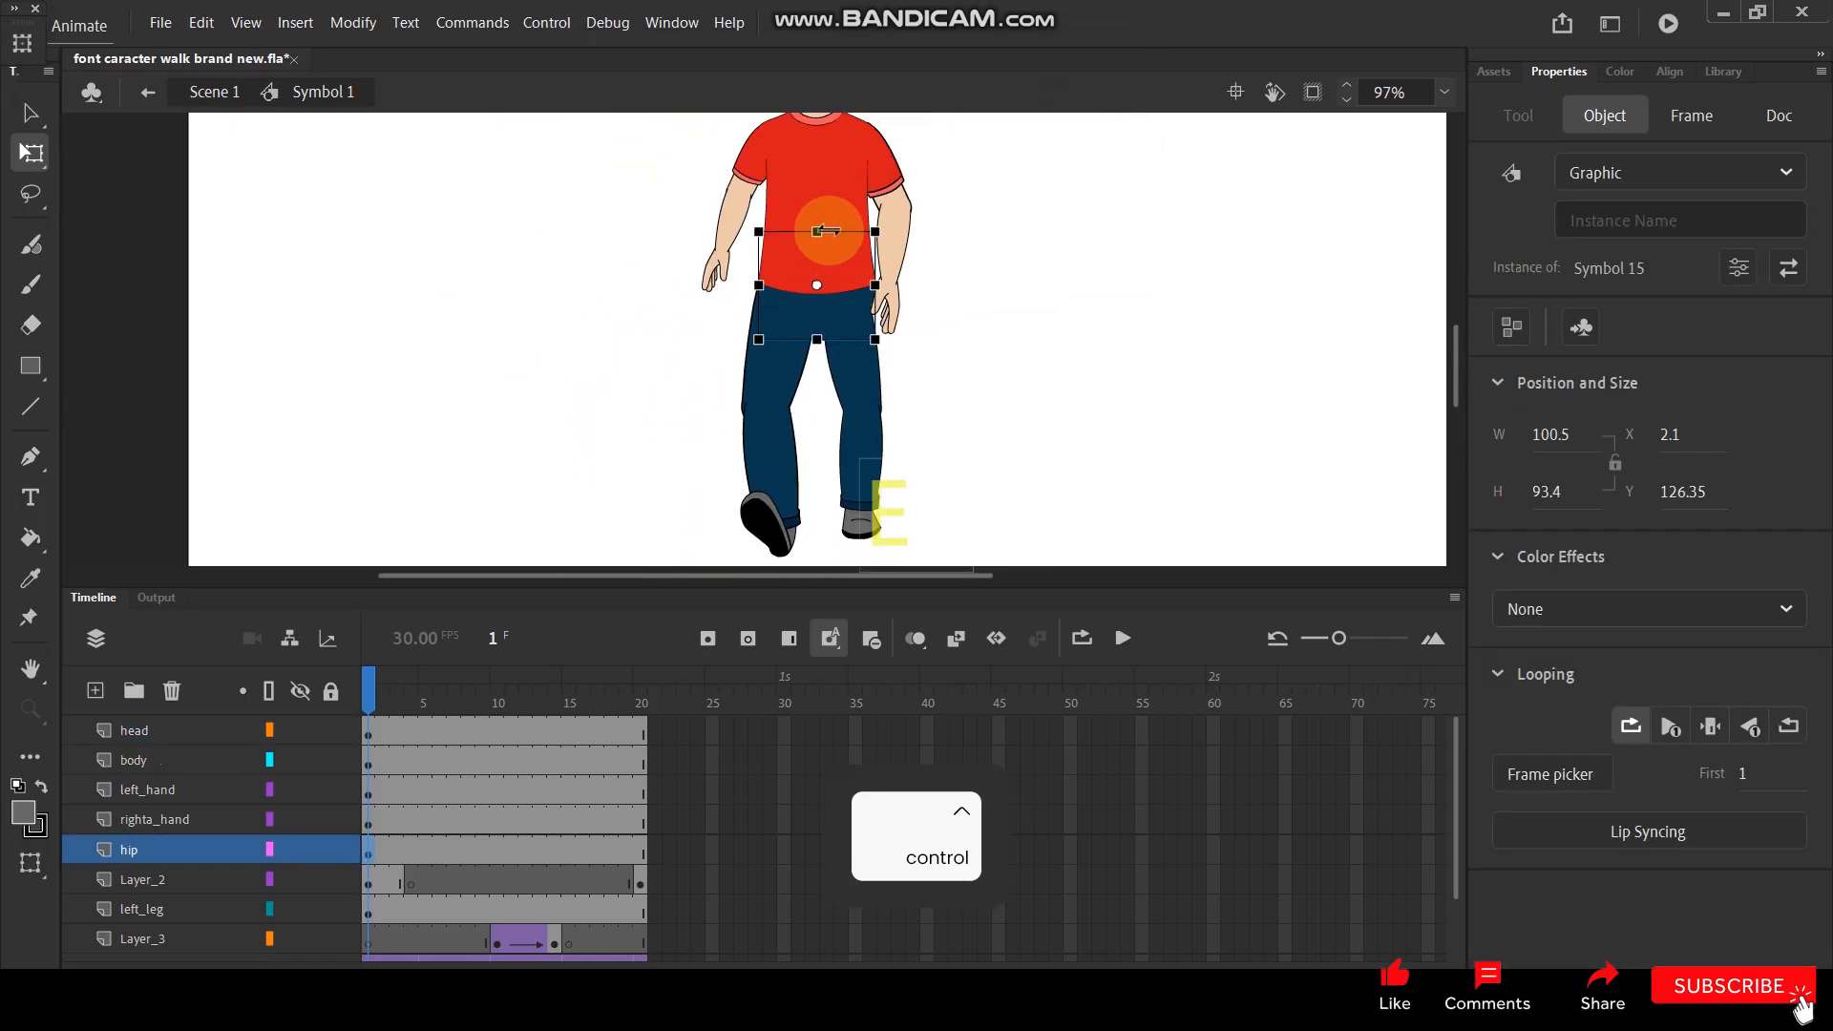
scroll(818, 238, up, 4)
key(space)
drag(837, 253, 843, 348)
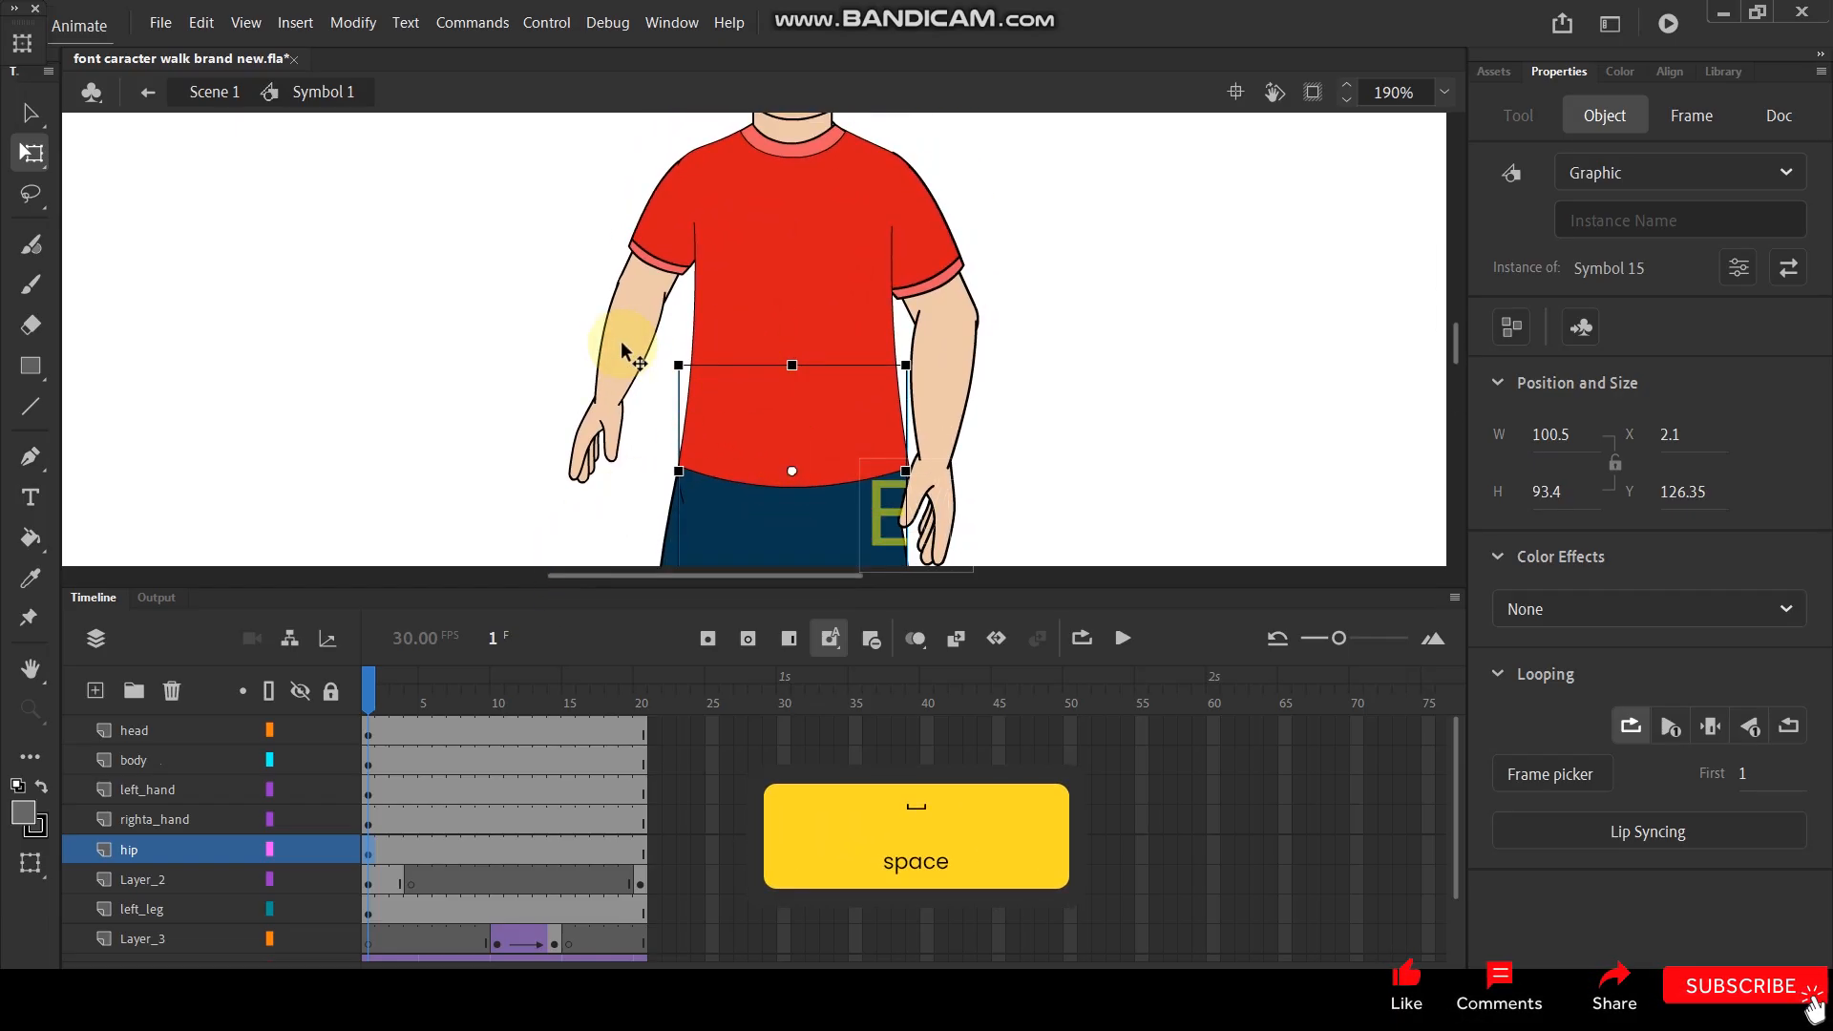
scroll(762, 343, down, 4)
scroll(760, 294, up, 1)
key(Return)
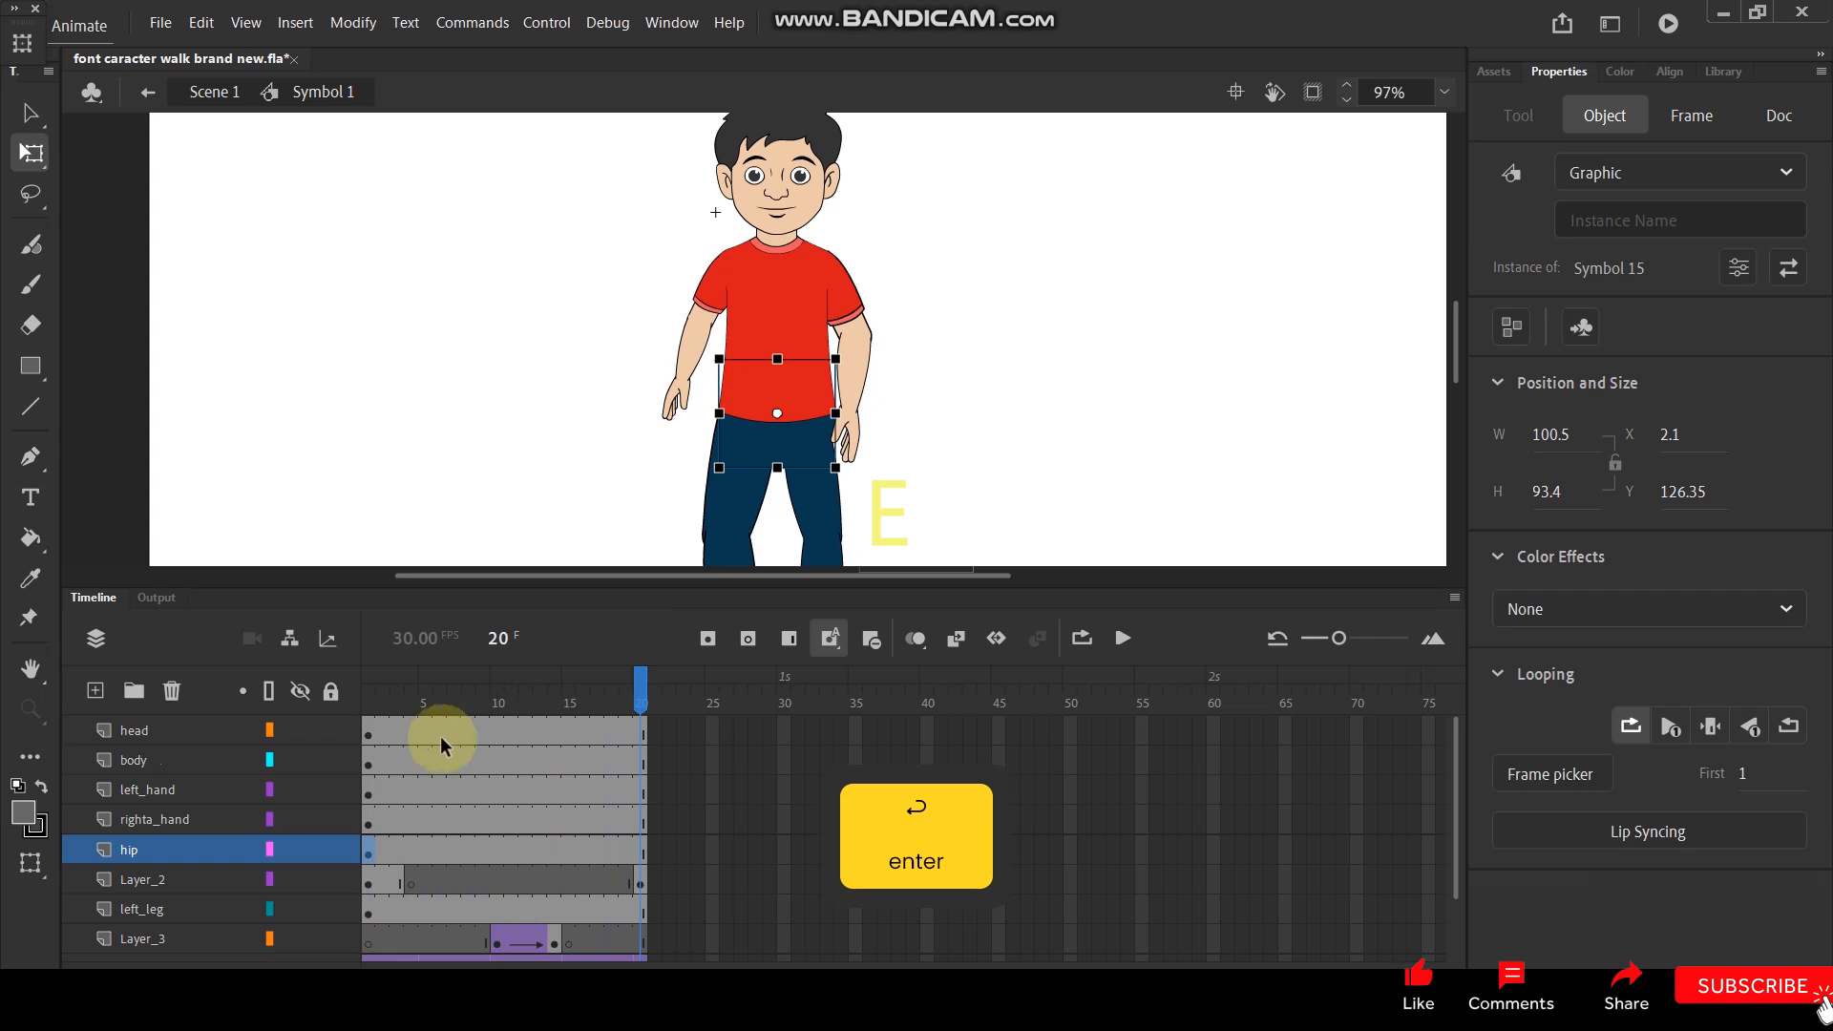
click(368, 700)
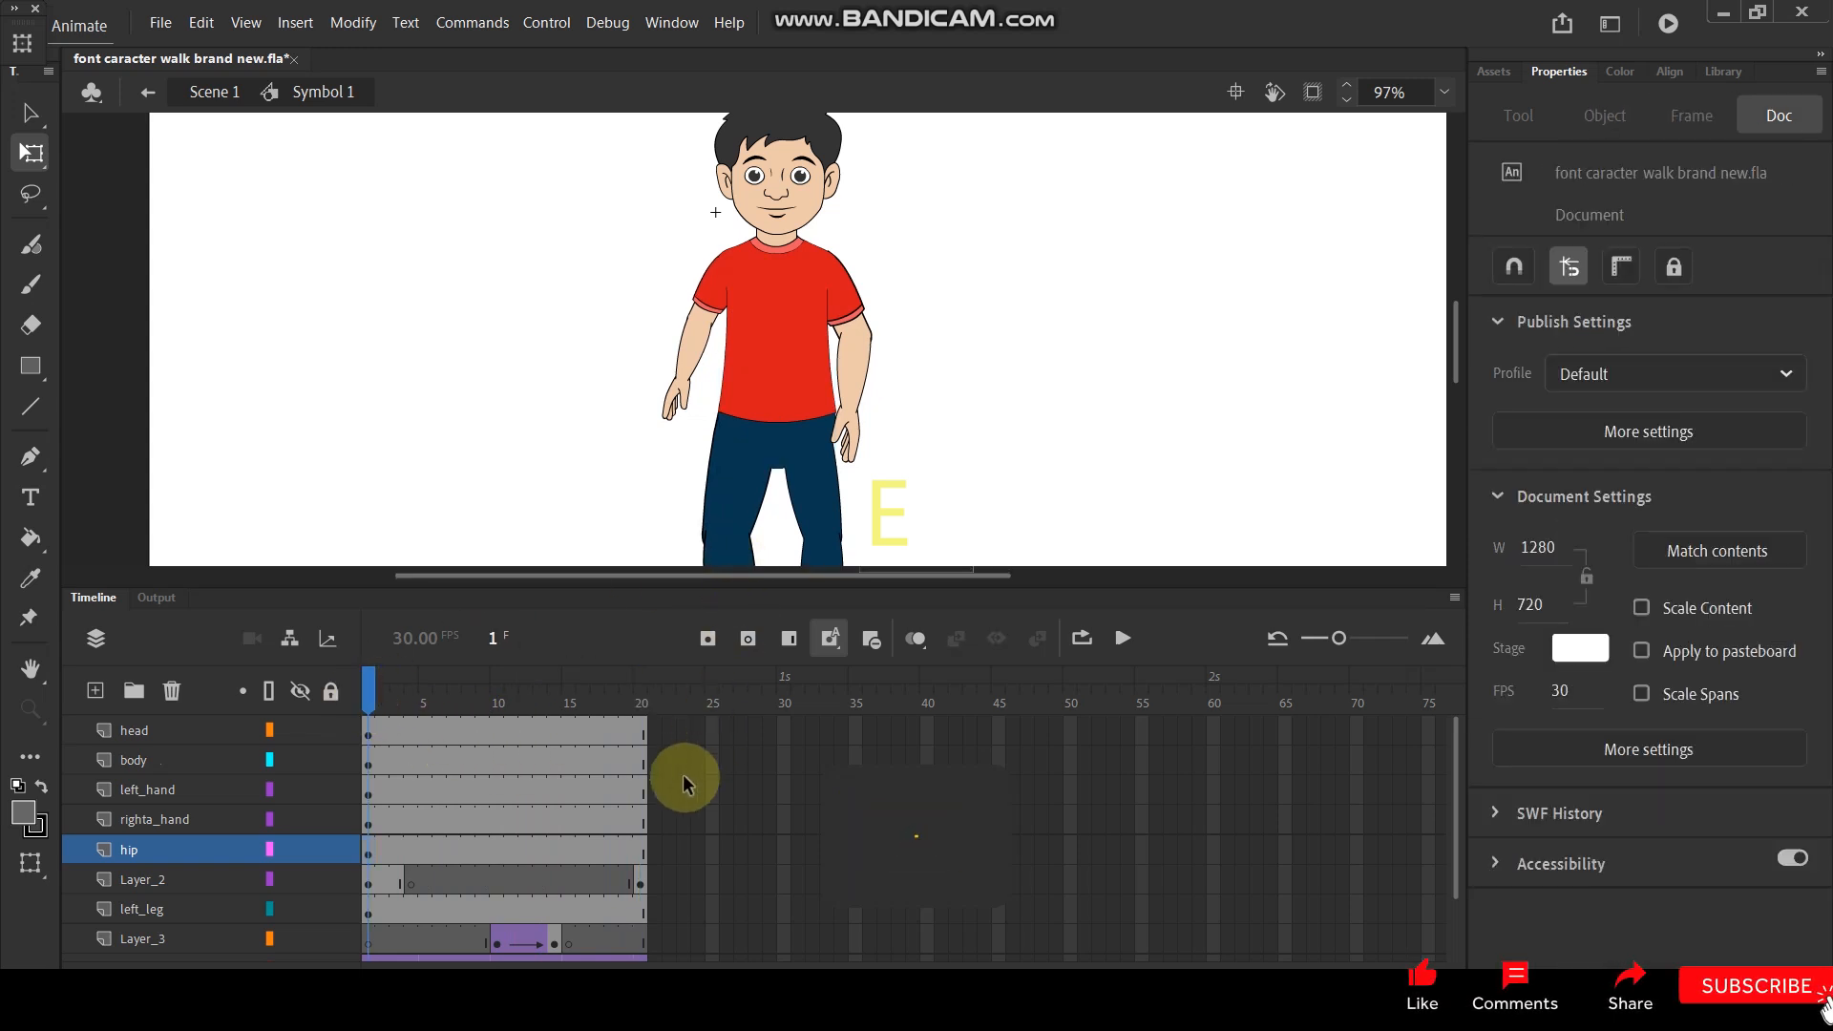
- Add keyframes at frames 20 and 10 on the head, body, both hand layers and the hip layer
click(641, 834)
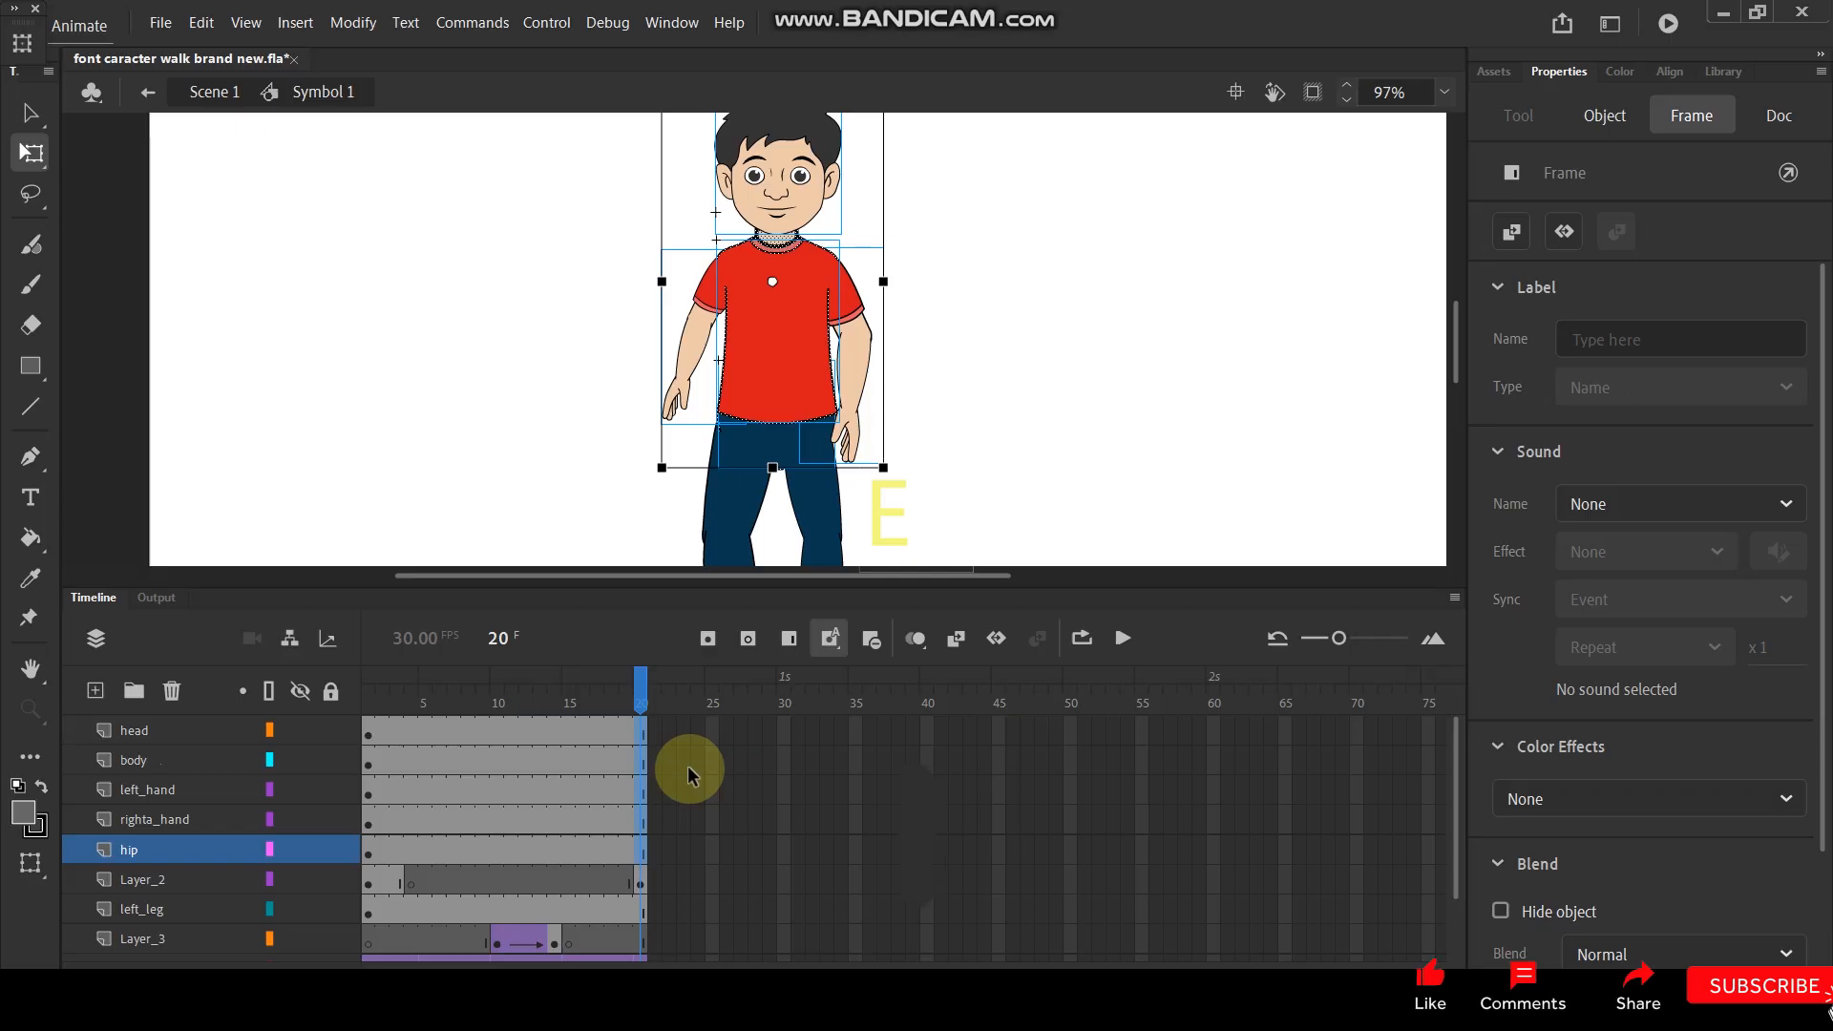
key(F6)
click(500, 701)
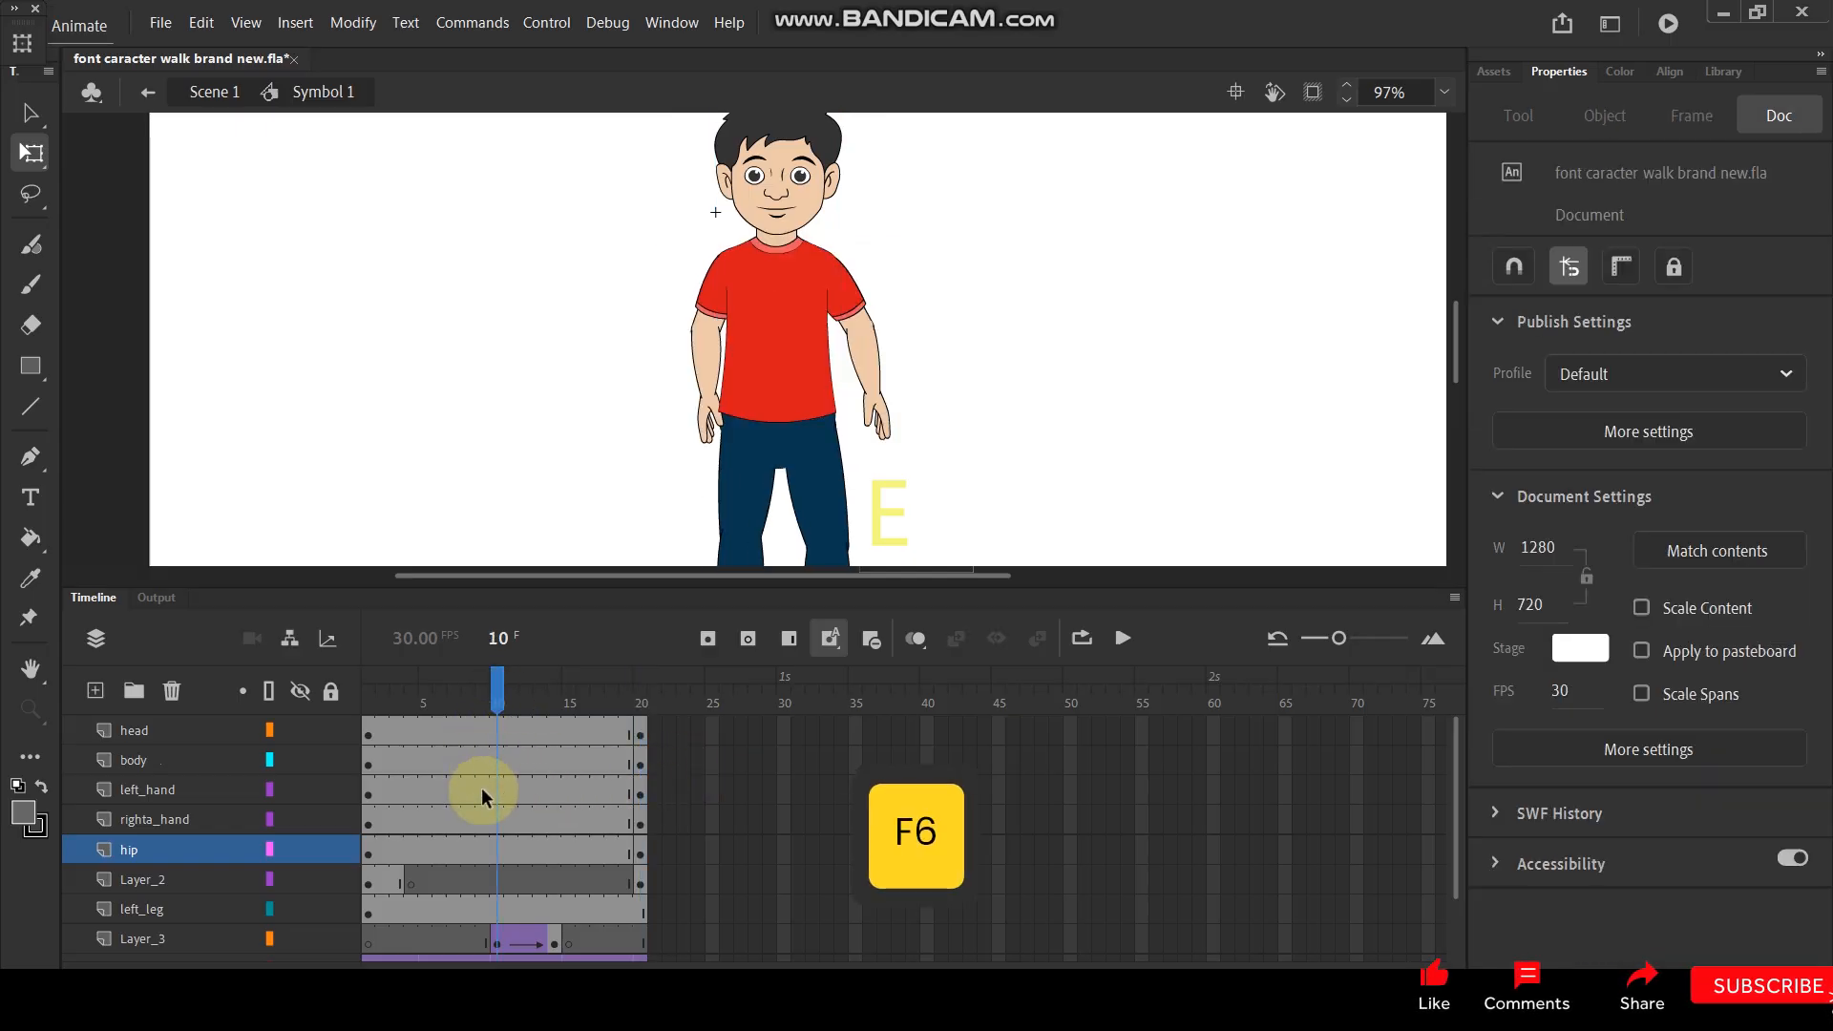
drag(498, 838, 499, 840)
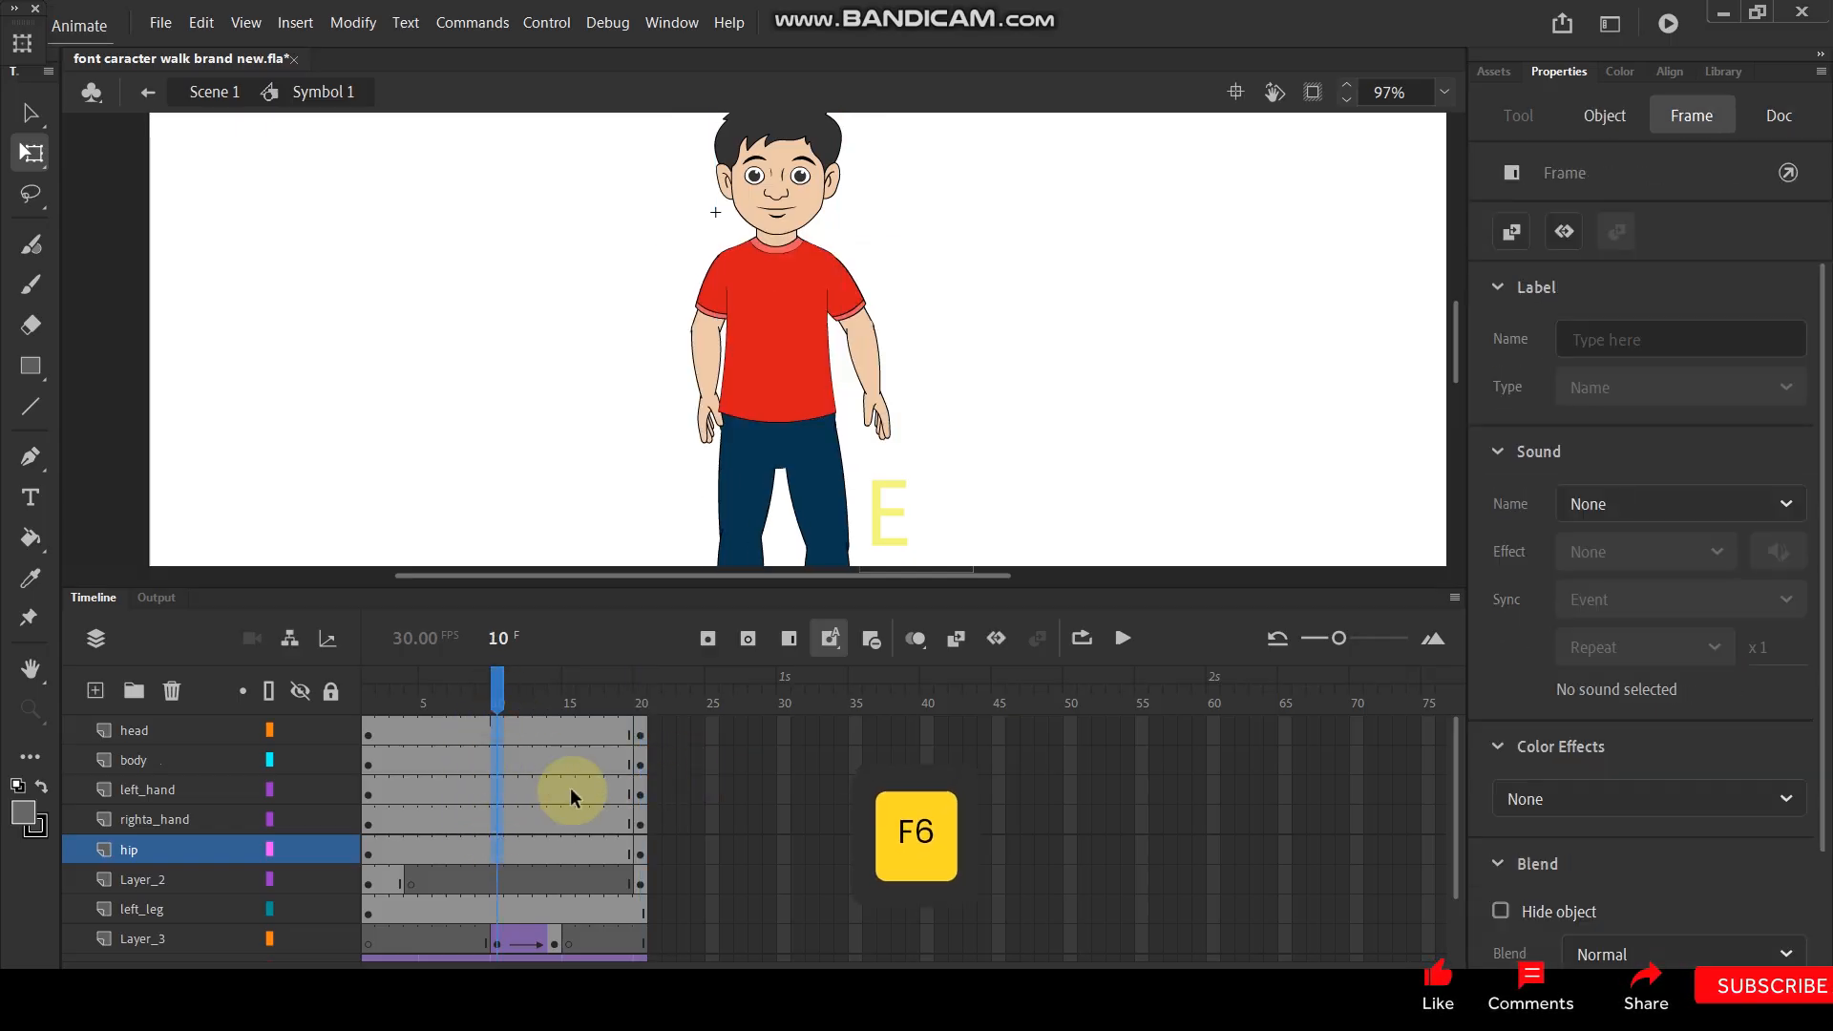
key(F6)
click(1131, 329)
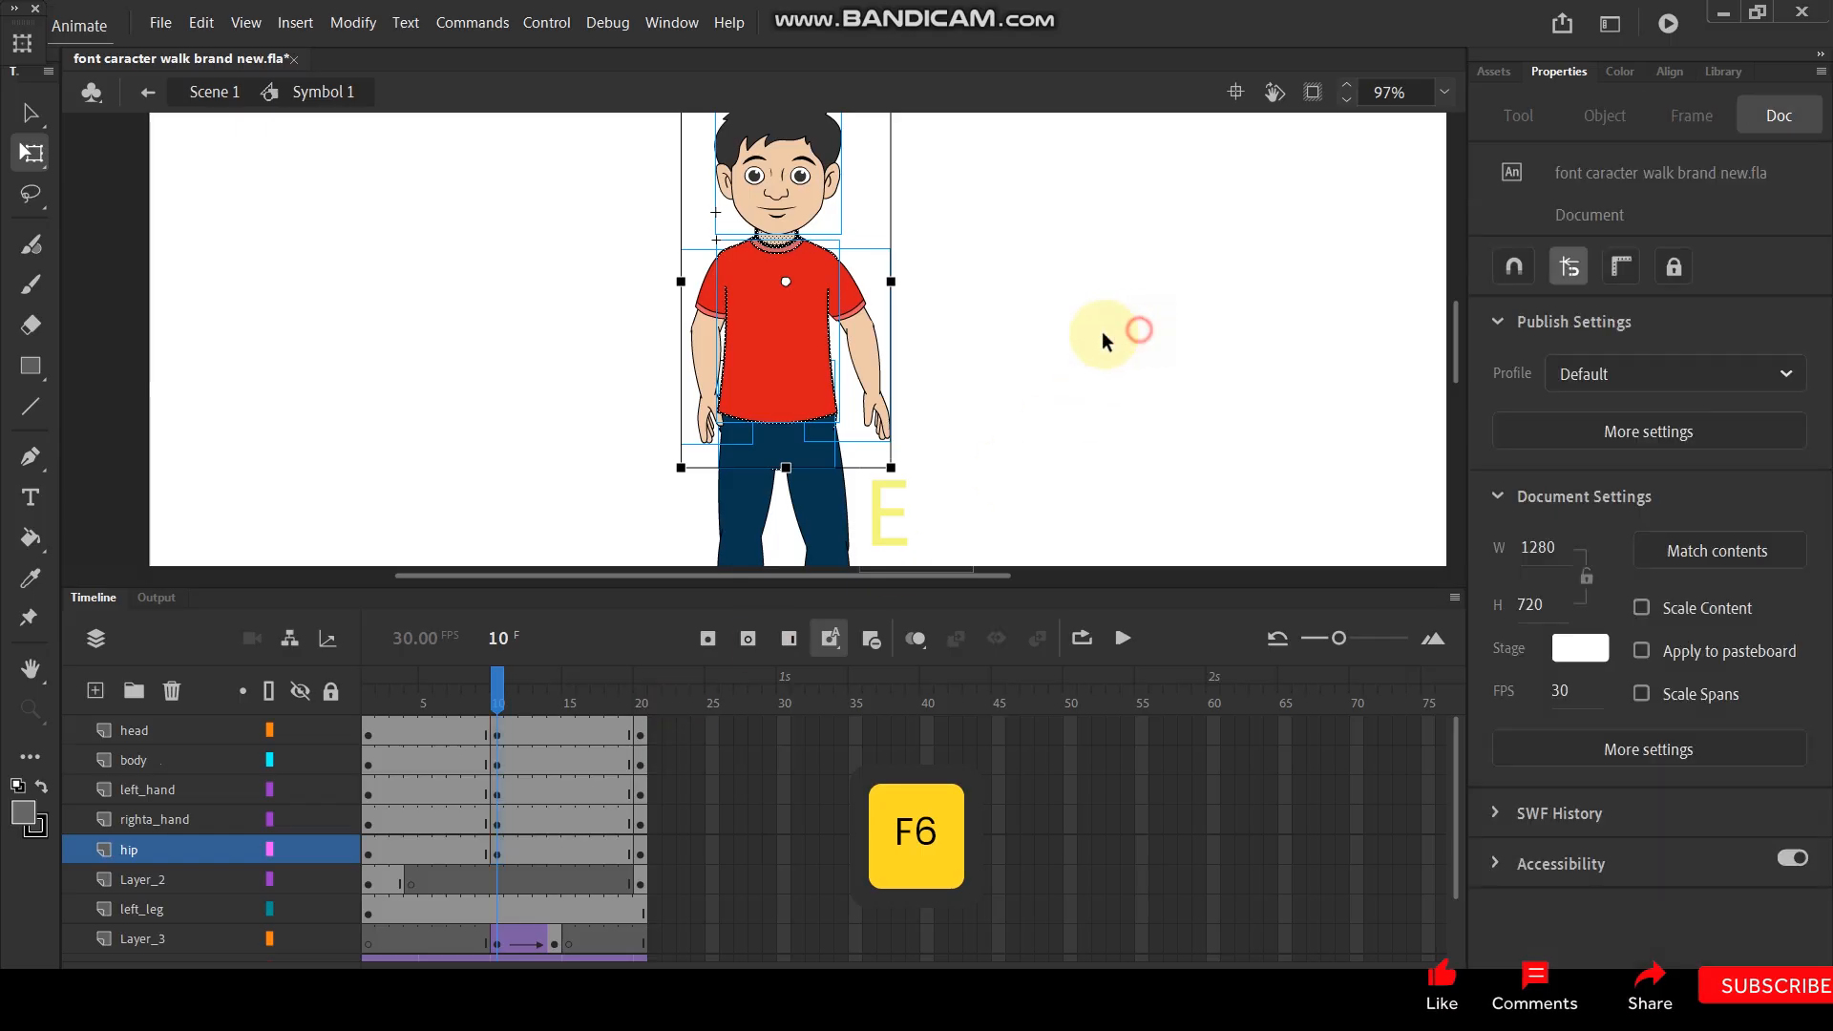
- Undo the recent edits back to before the hip and shirt shapes were converted to symbols
click(832, 394)
scroll(811, 302, up, 4)
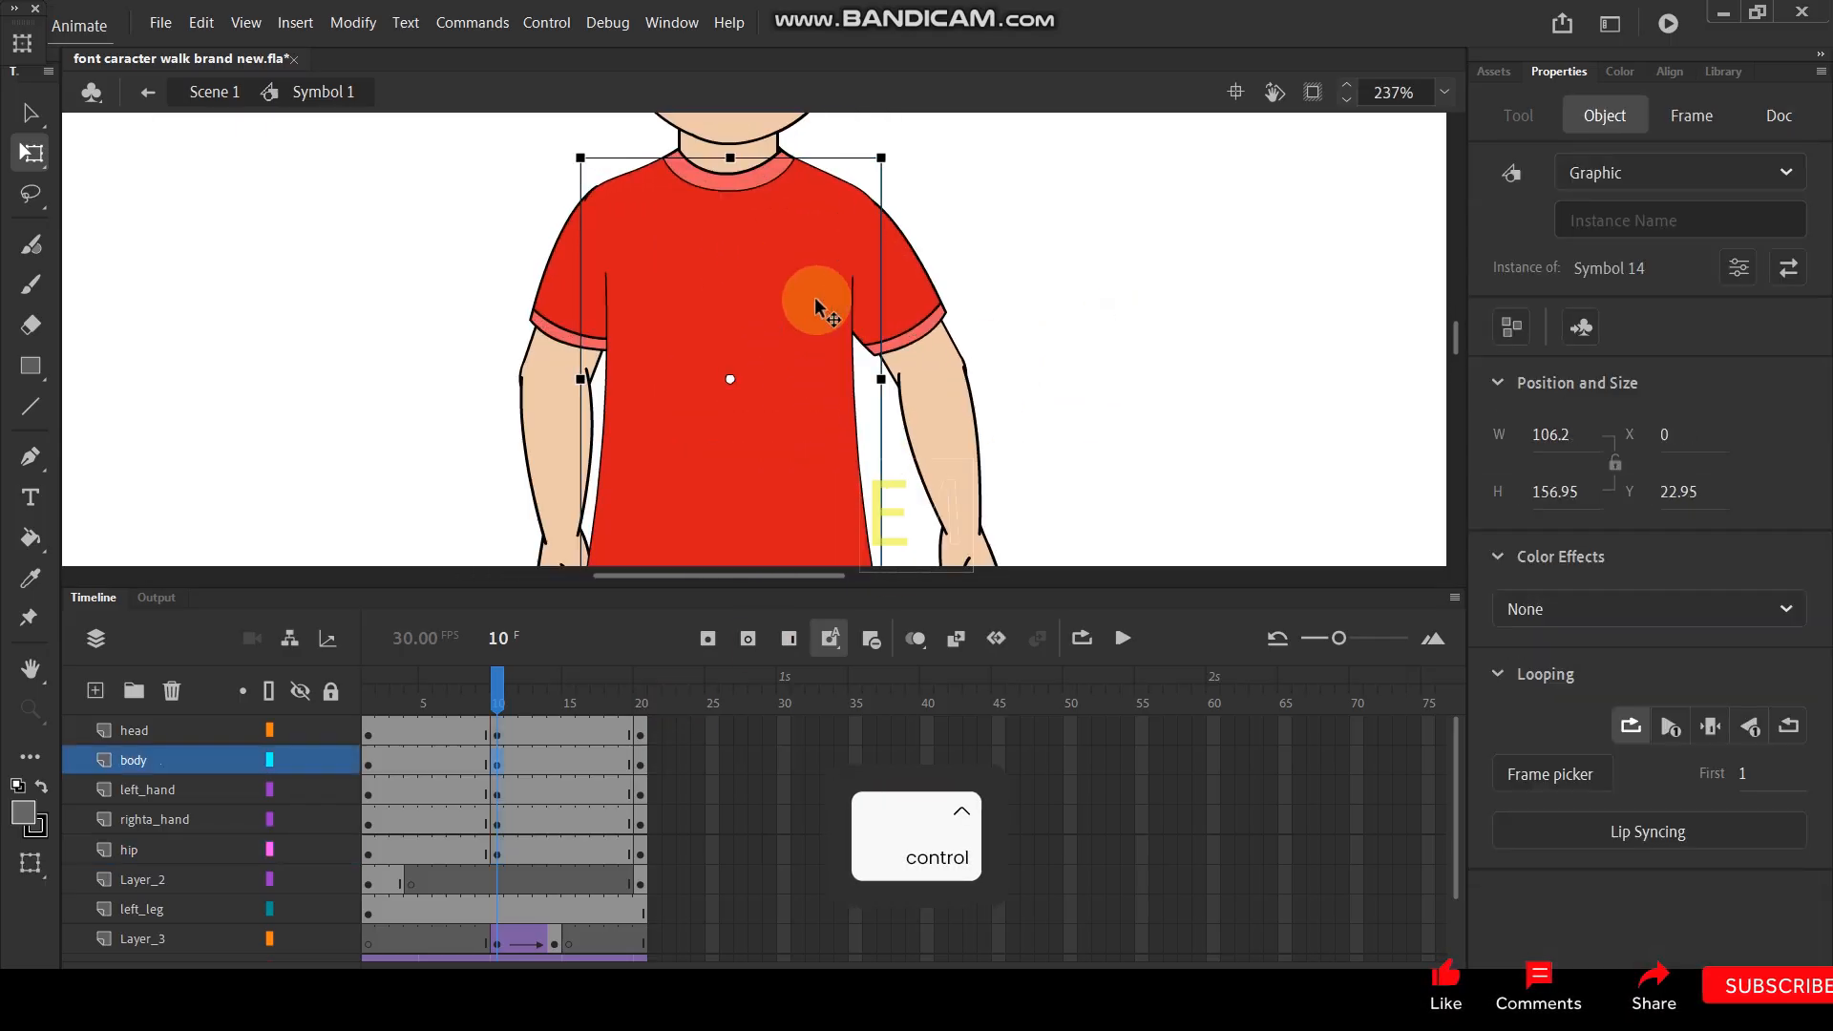
drag(790, 368, 471, 370)
key(ctrl+z)
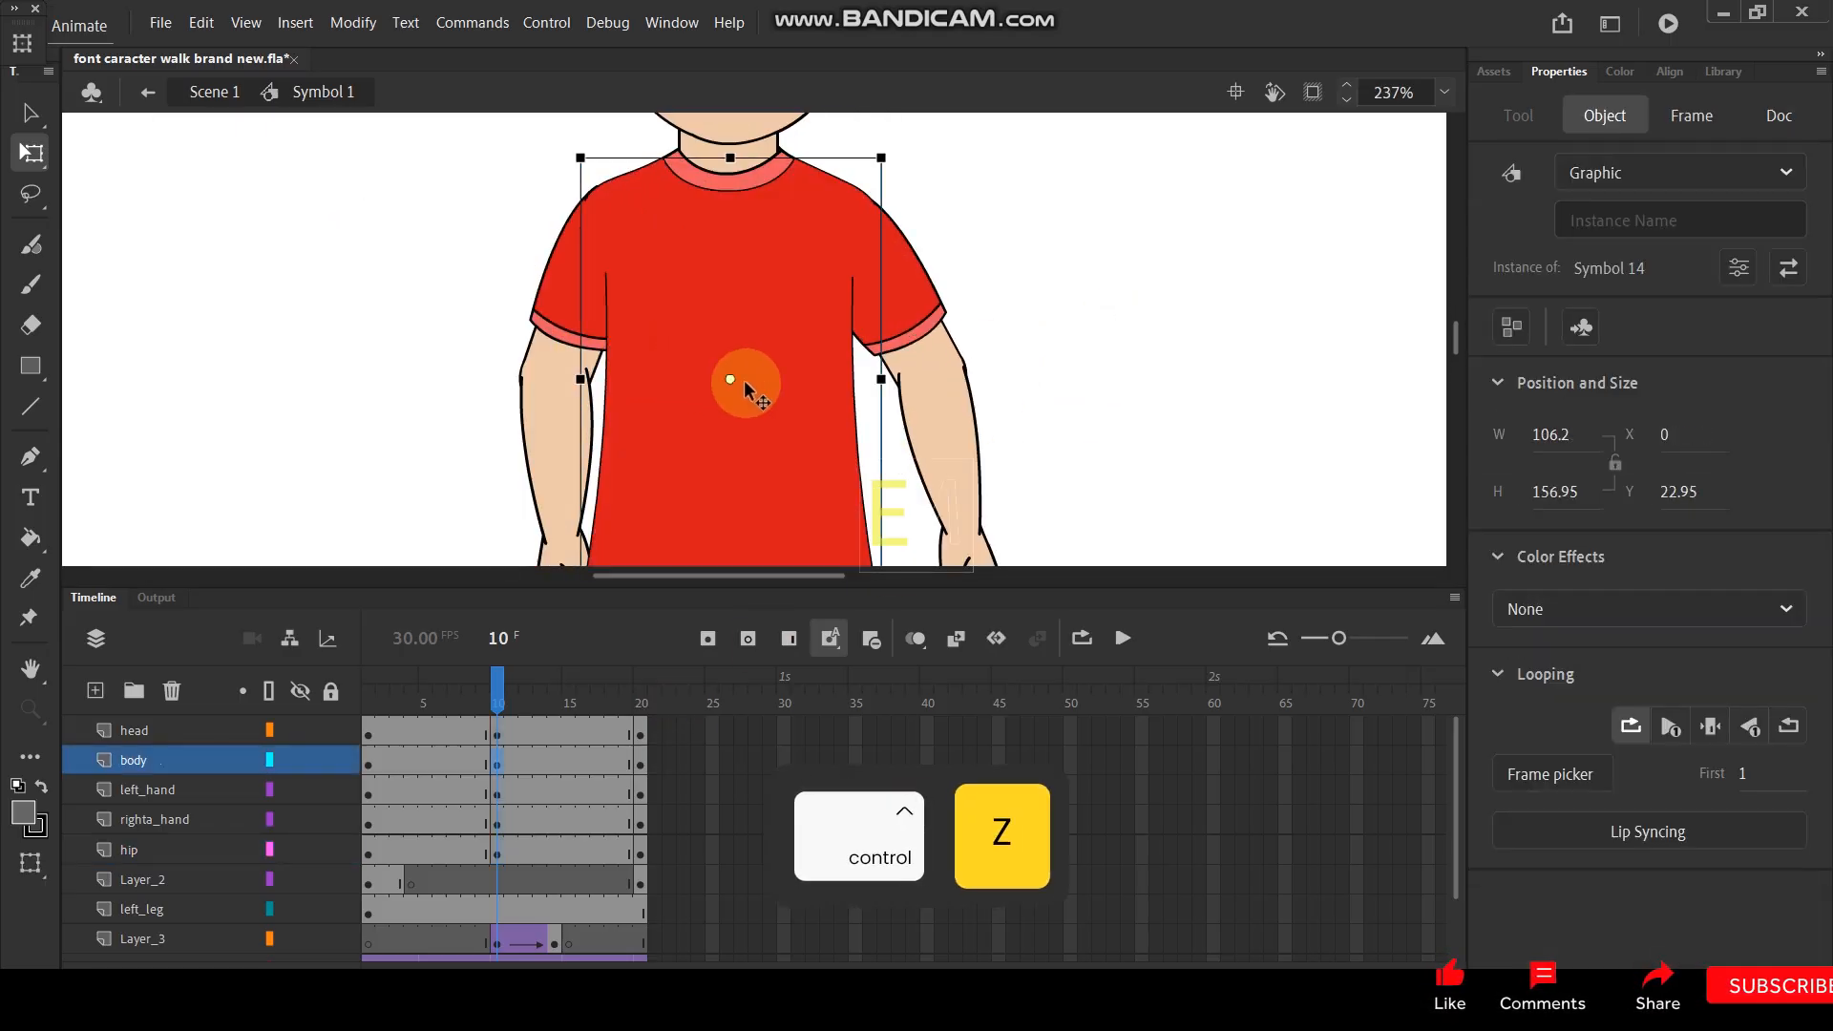
key(ctrl+z)
key(ctrl+z)
key(ctrl+z)
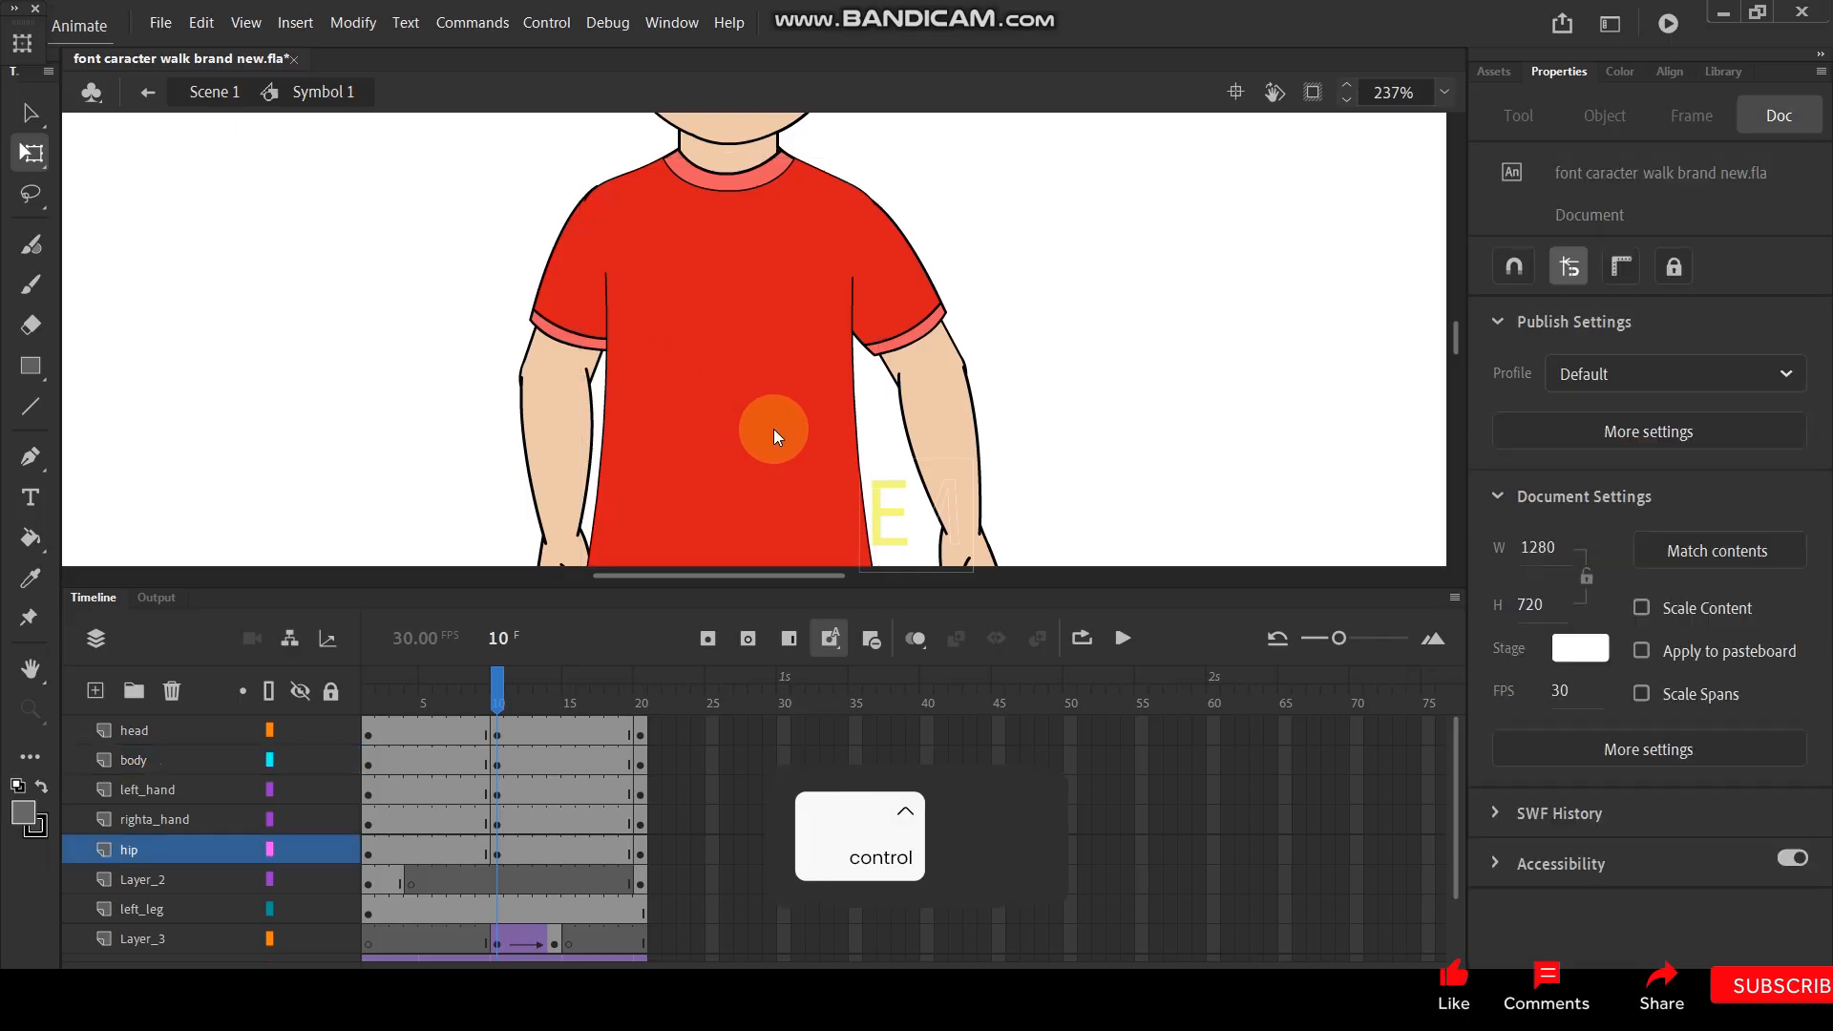
key(ctrl+z)
key(ctrl+z)
key(ctrl+z)
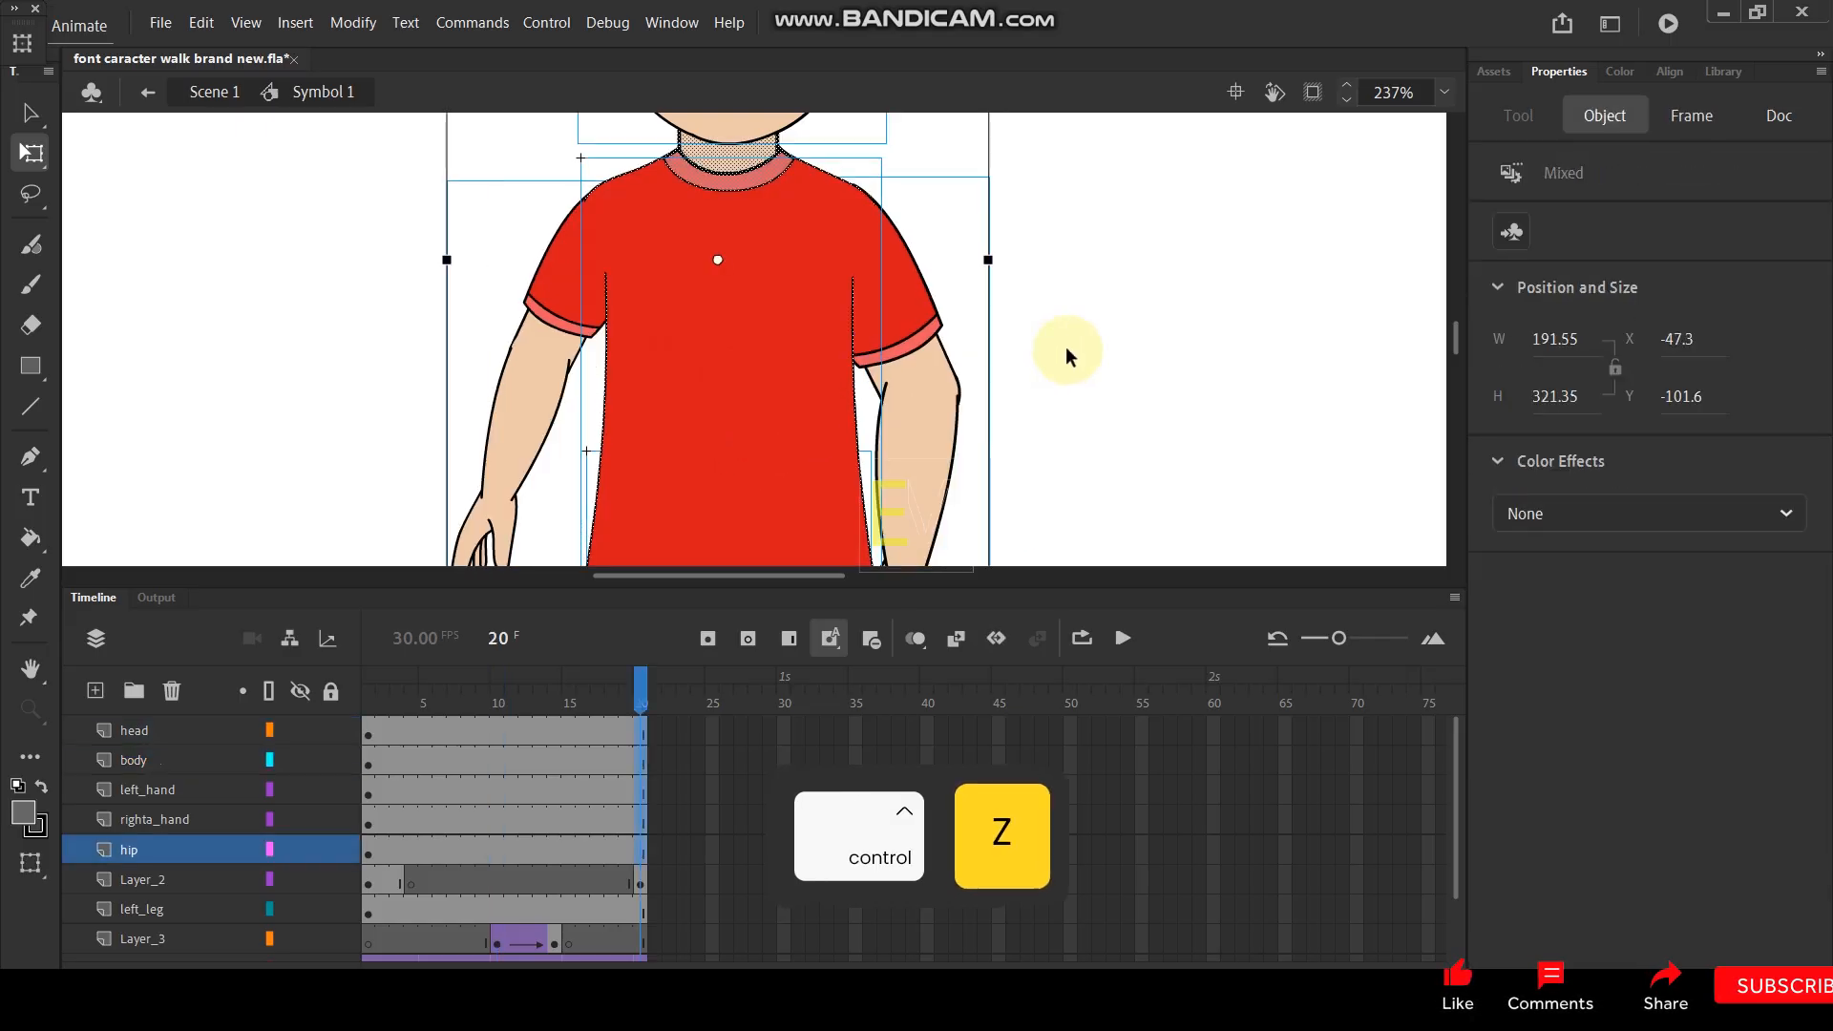
key(ctrl+z)
key(ctrl+z)
key(ctrl+z)
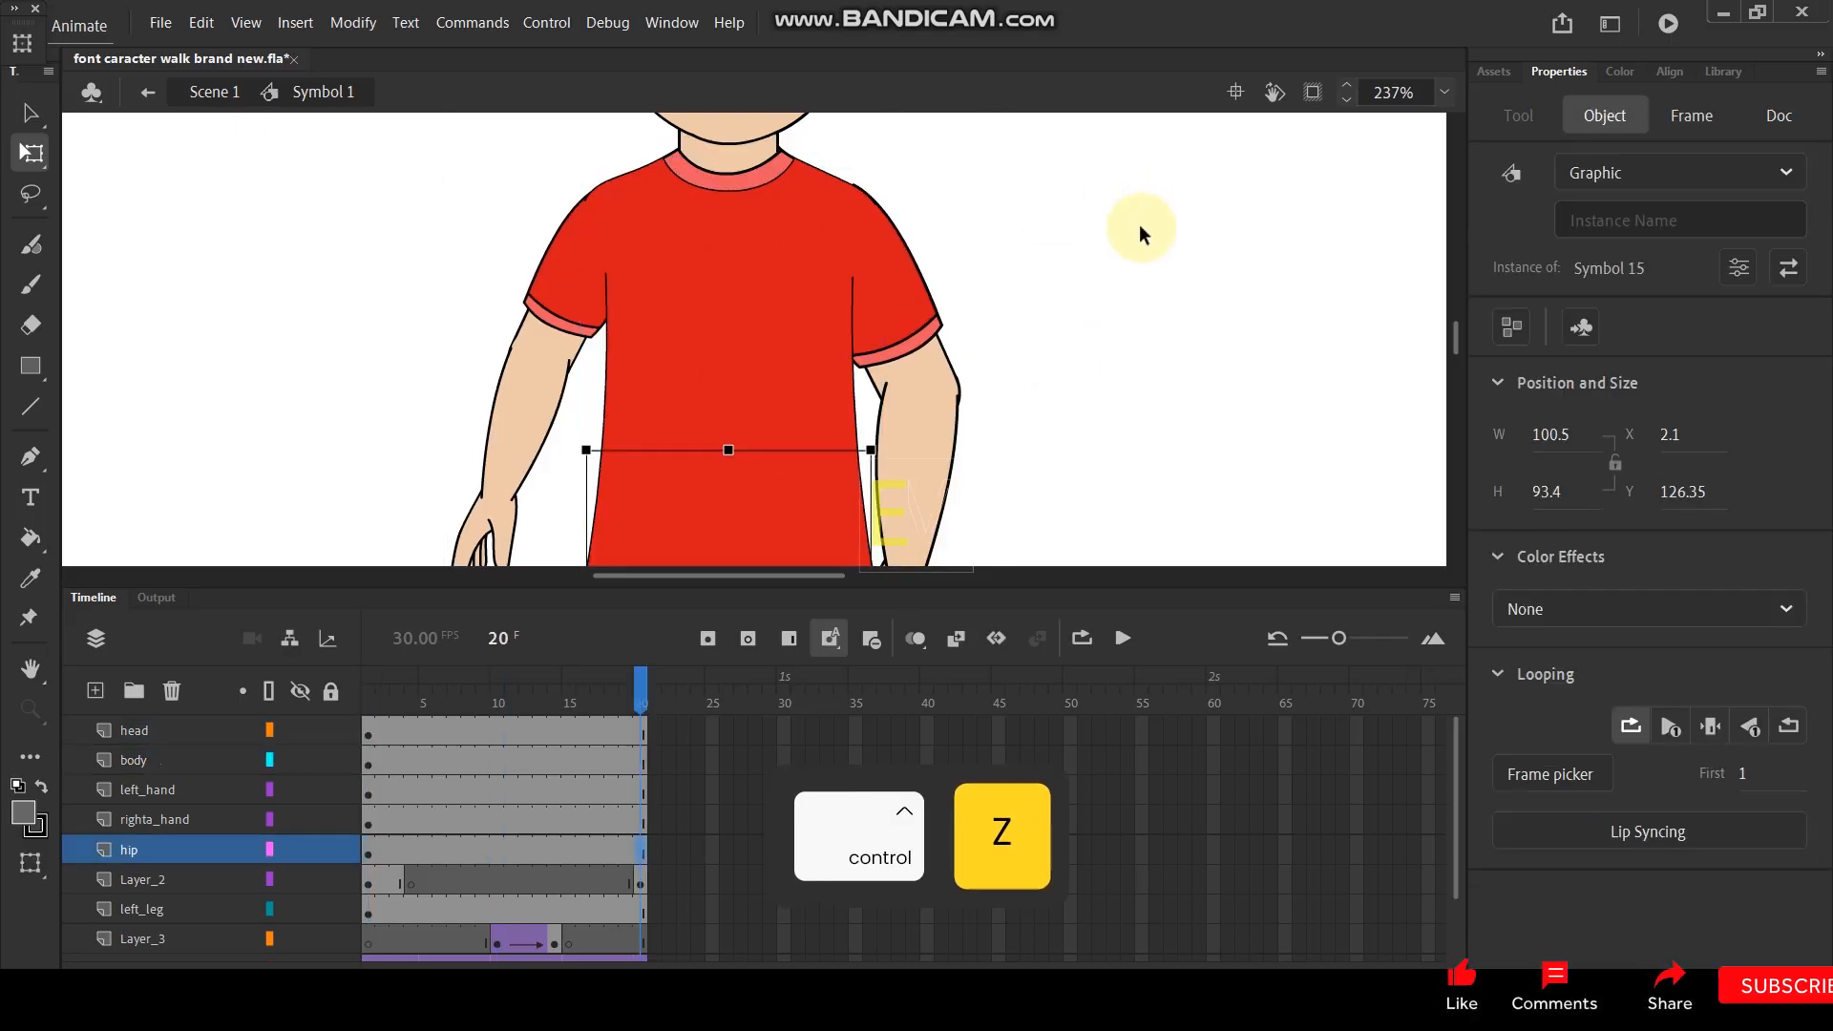
key(ctrl+z)
key(ctrl+z)
key(ctrl+z)
key(ctrl+z)
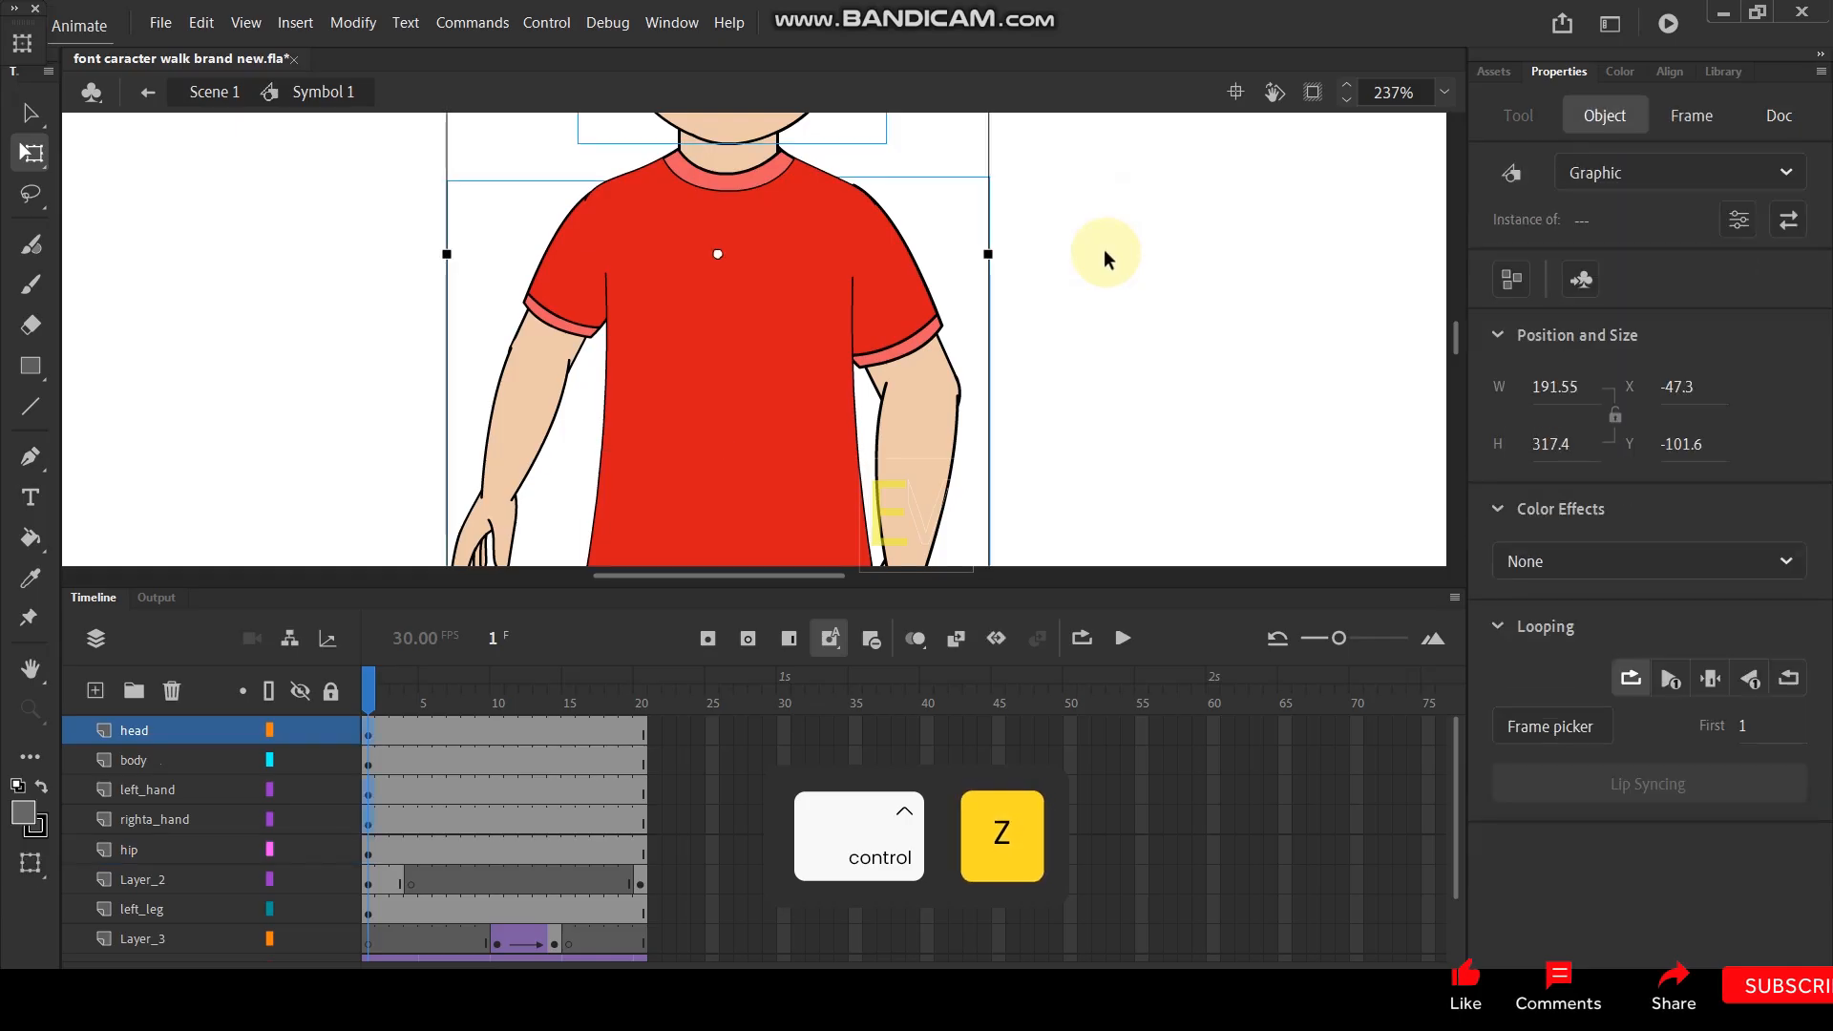
key(ctrl+z)
key(ctrl+z)
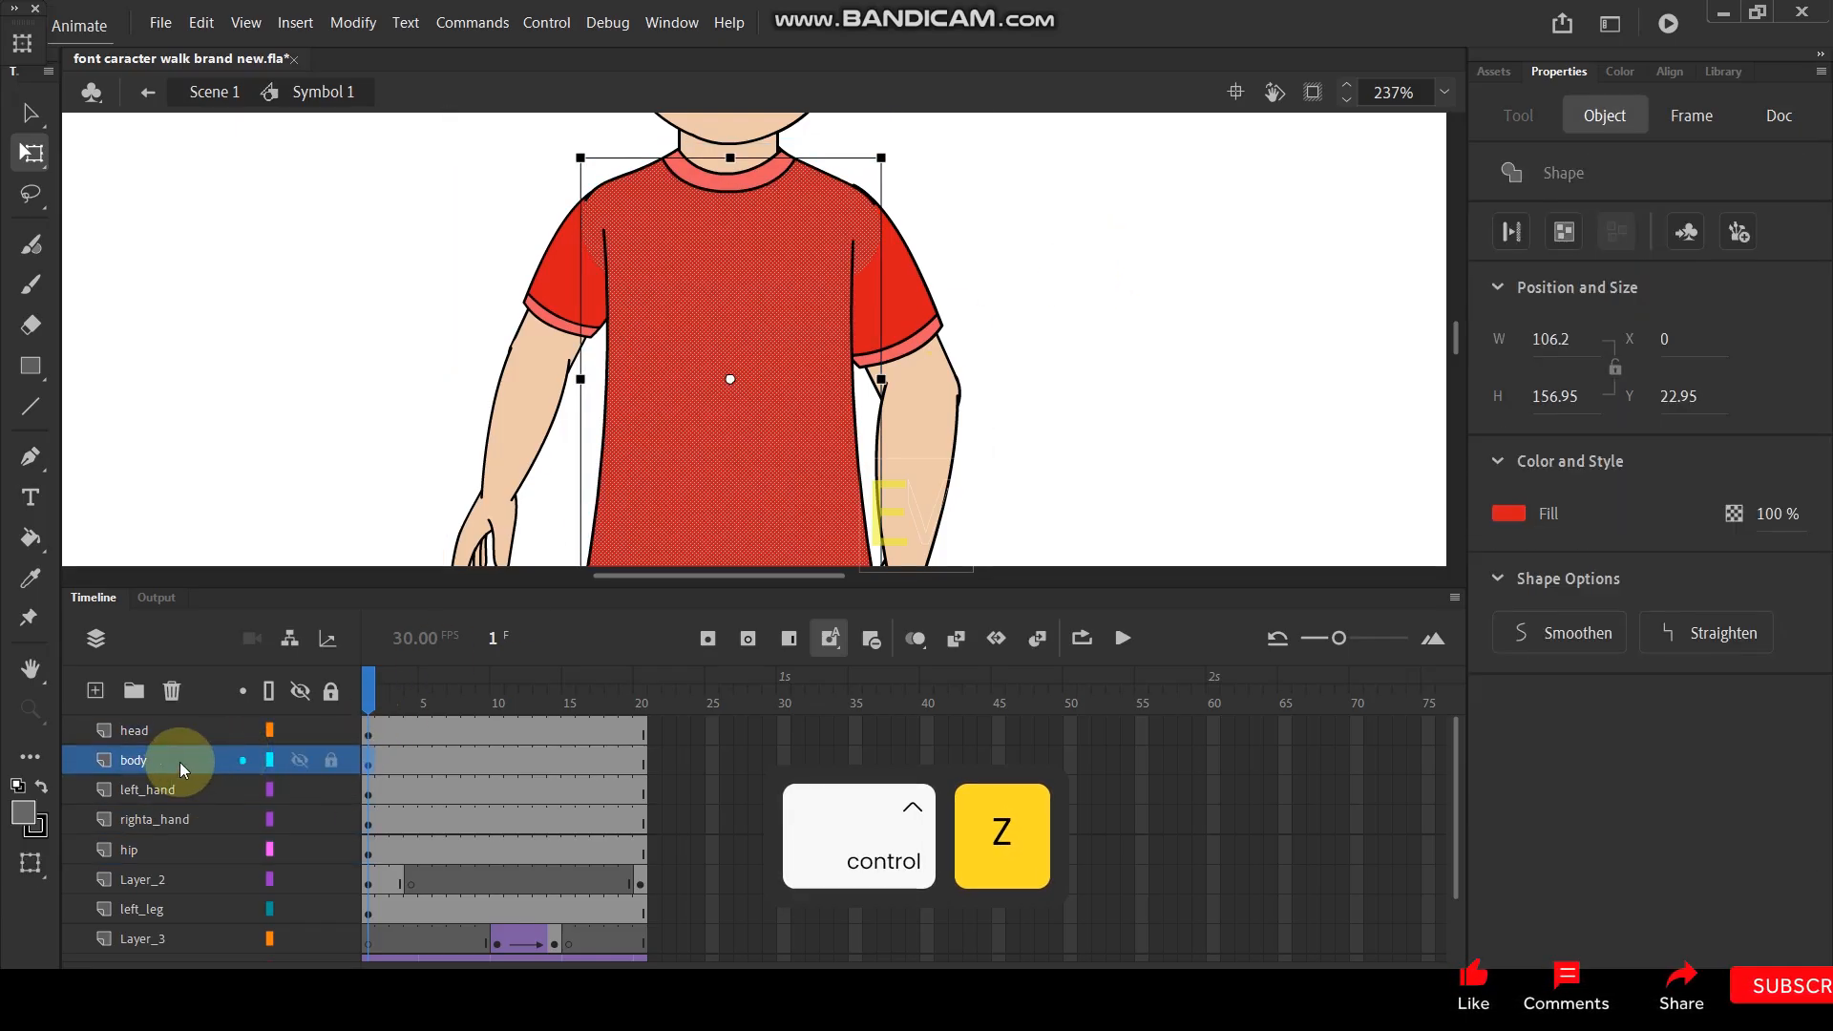
key(ctrl+z)
key(ctrl+z)
- Convert all artwork on the body layer to a graphic symbol at frame 1, keeping its original transformation point
key(F8)
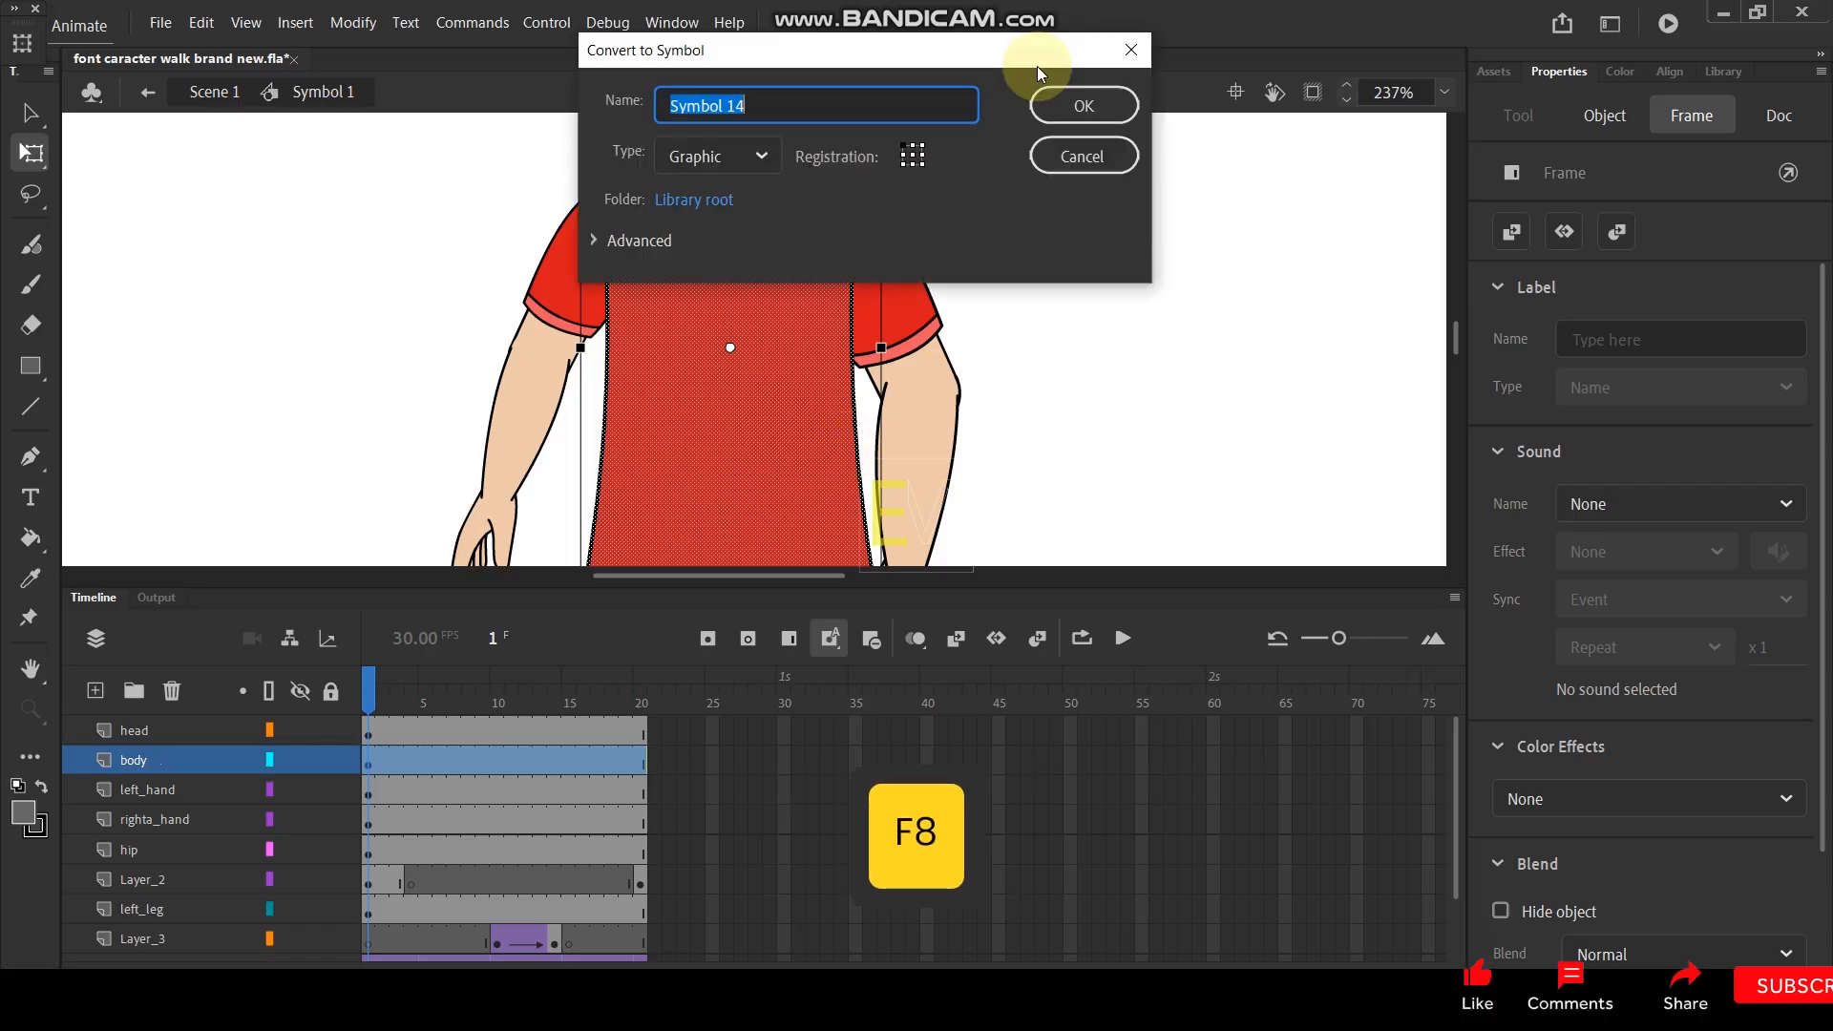
click(1082, 102)
scroll(719, 344, down, 4)
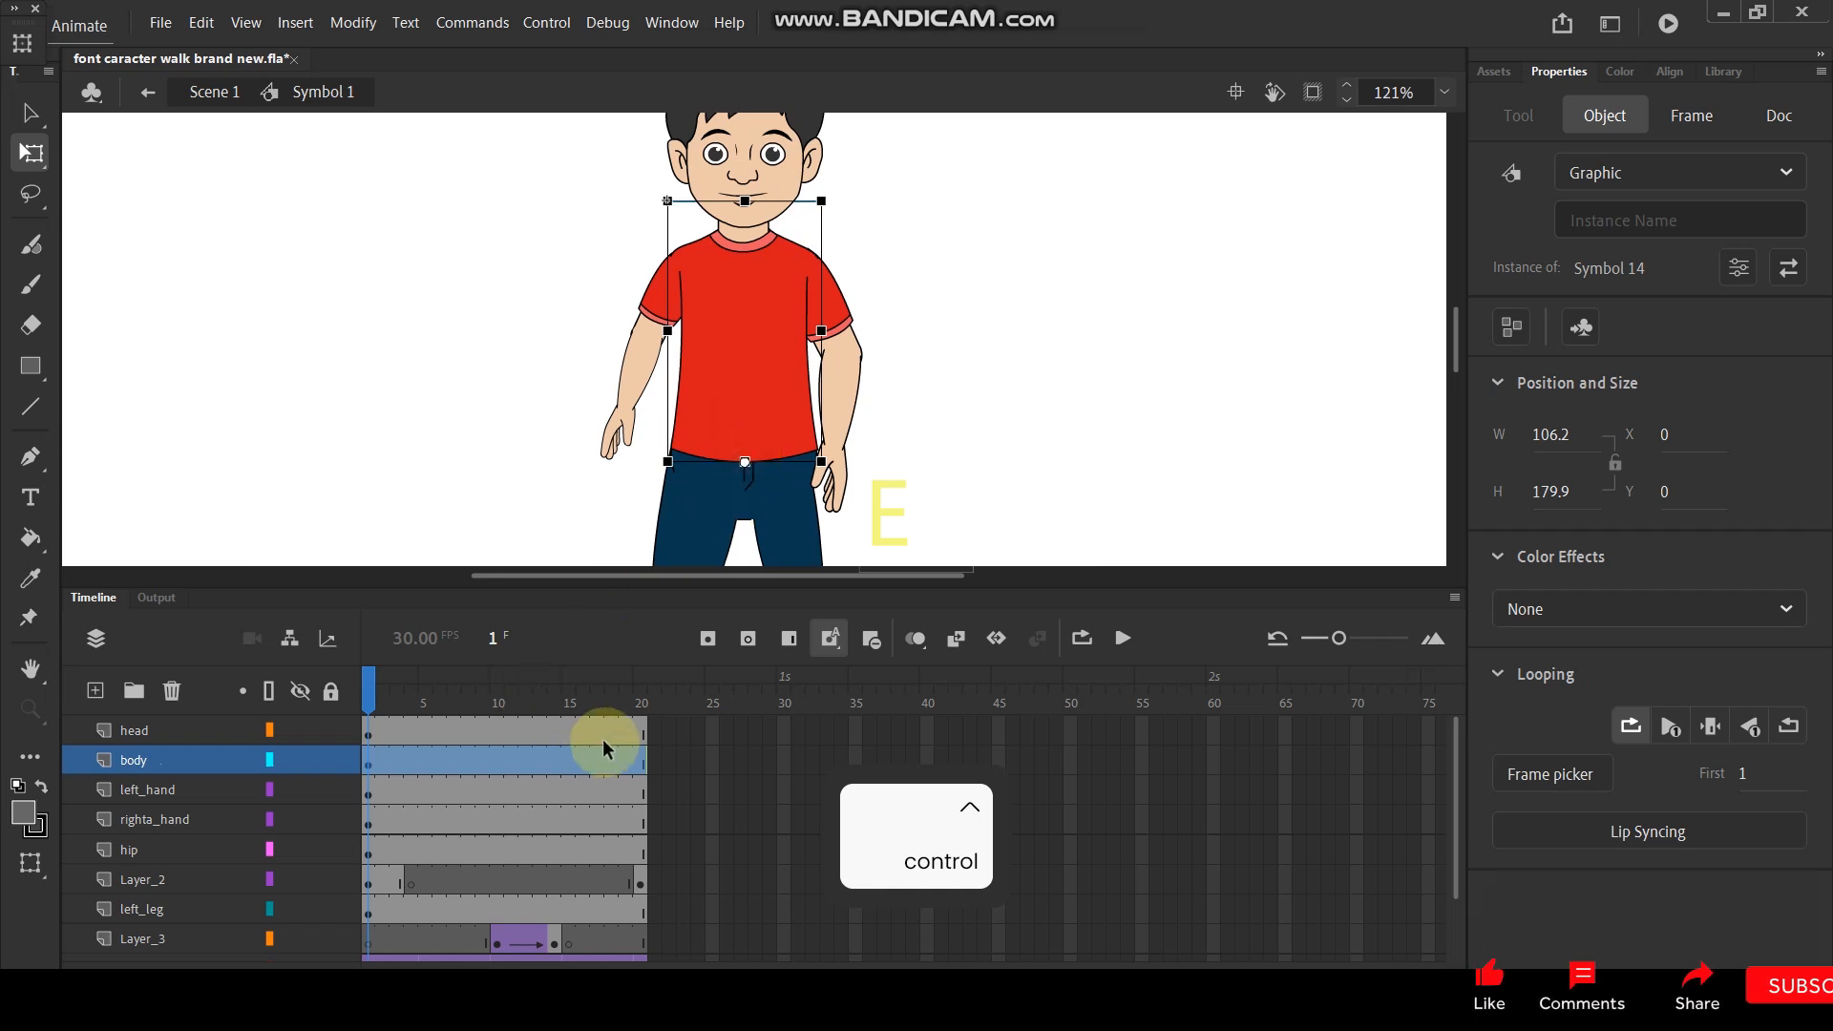
key(ctrl+z)
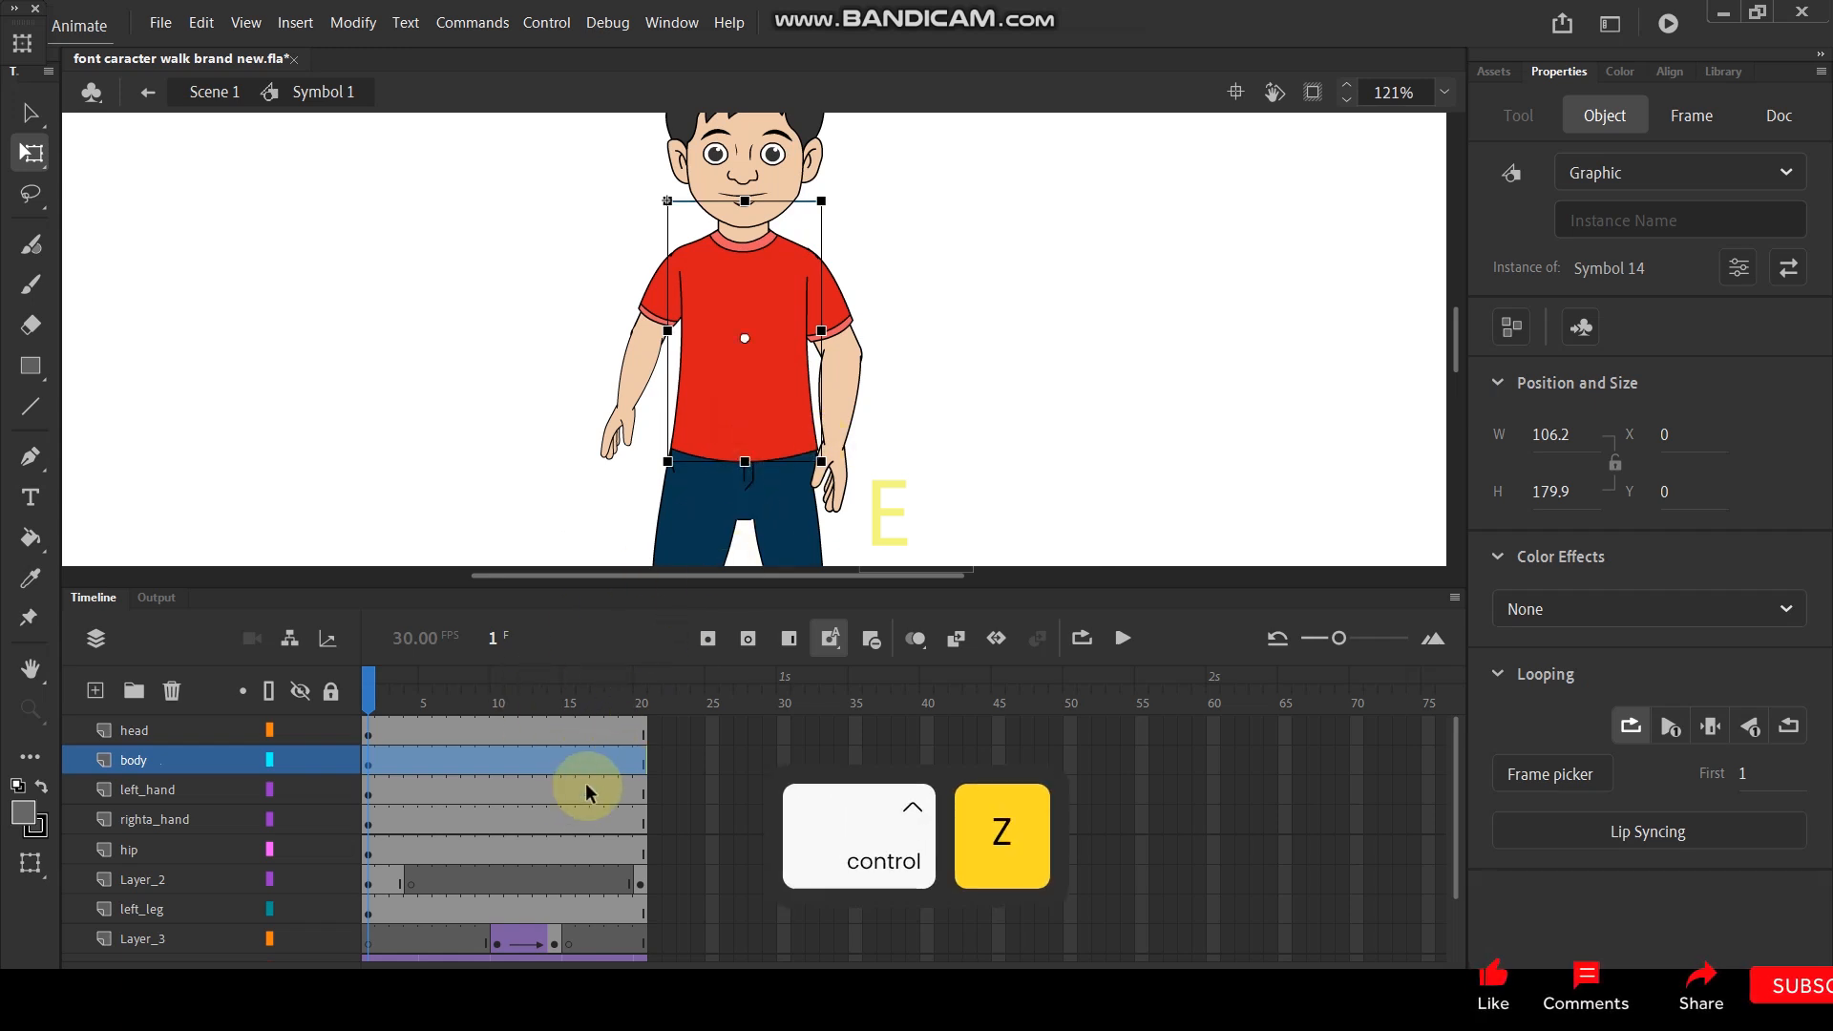
- Try to add keyframes at frame 20 from the head layer through the hip layer, and undo them
click(642, 727)
drag(643, 829, 644, 838)
key(F6)
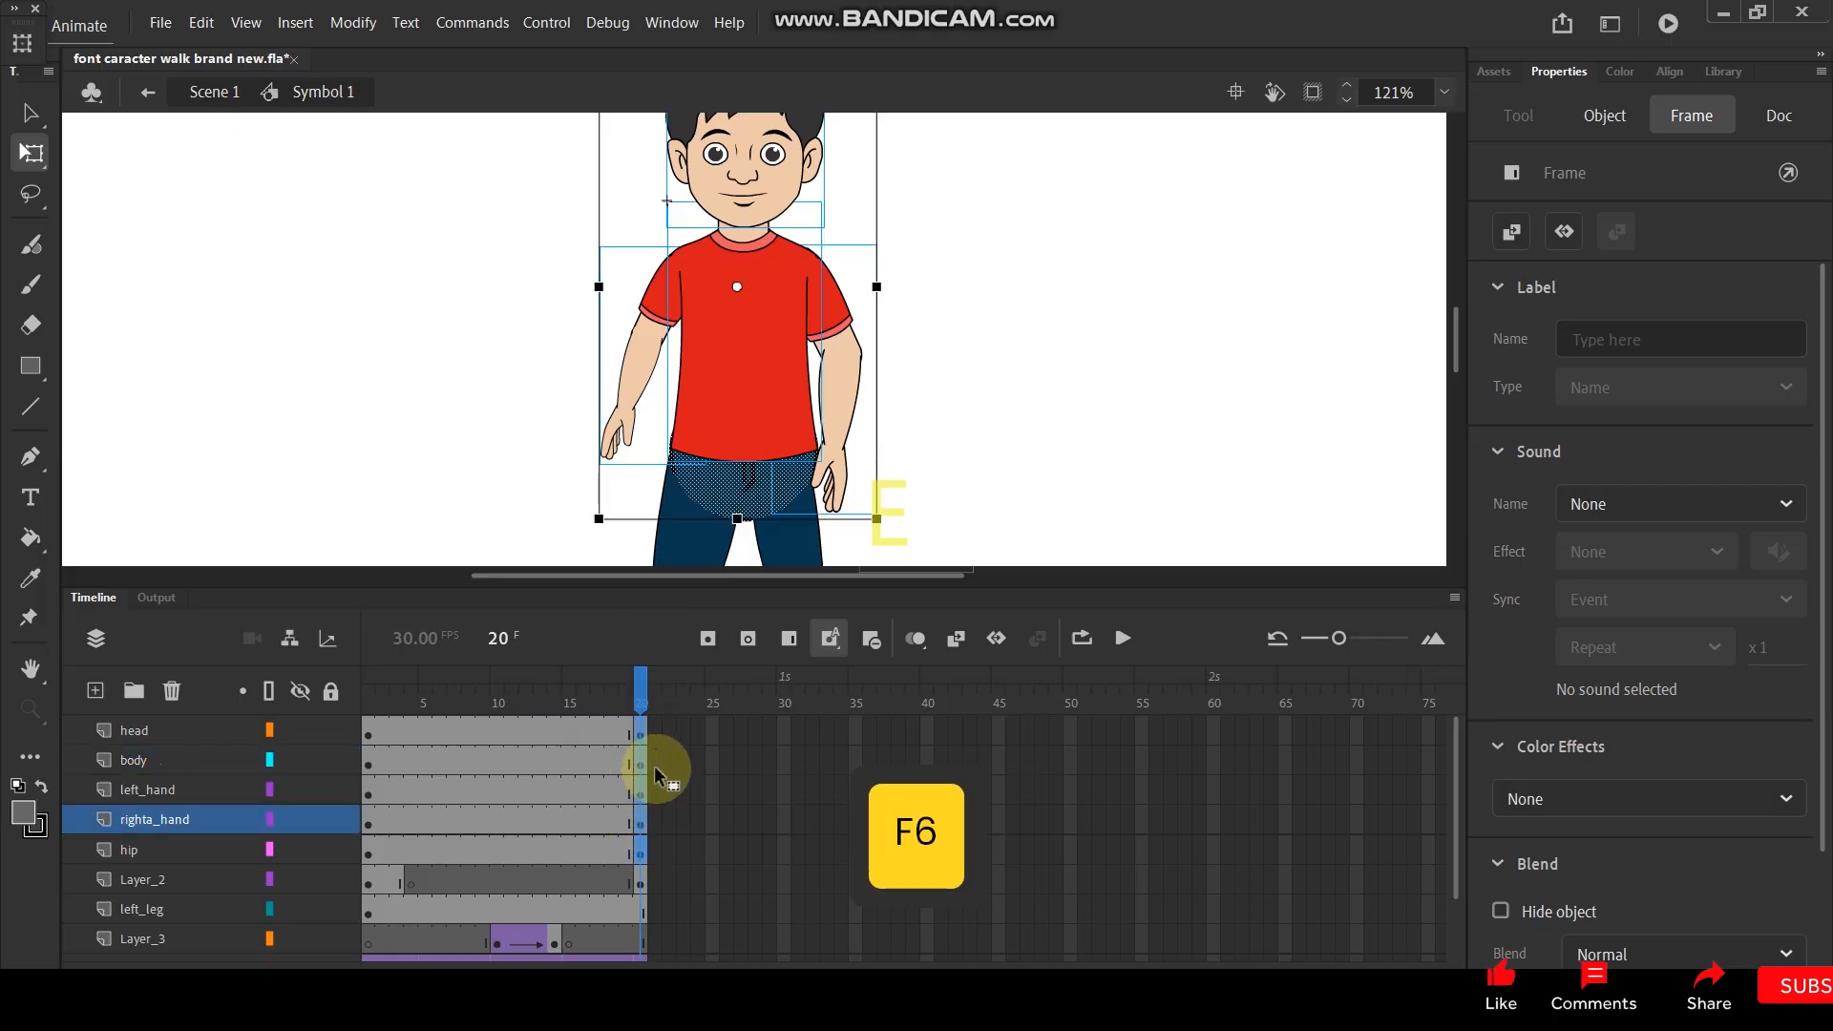
key(ctrl+z)
click(1044, 355)
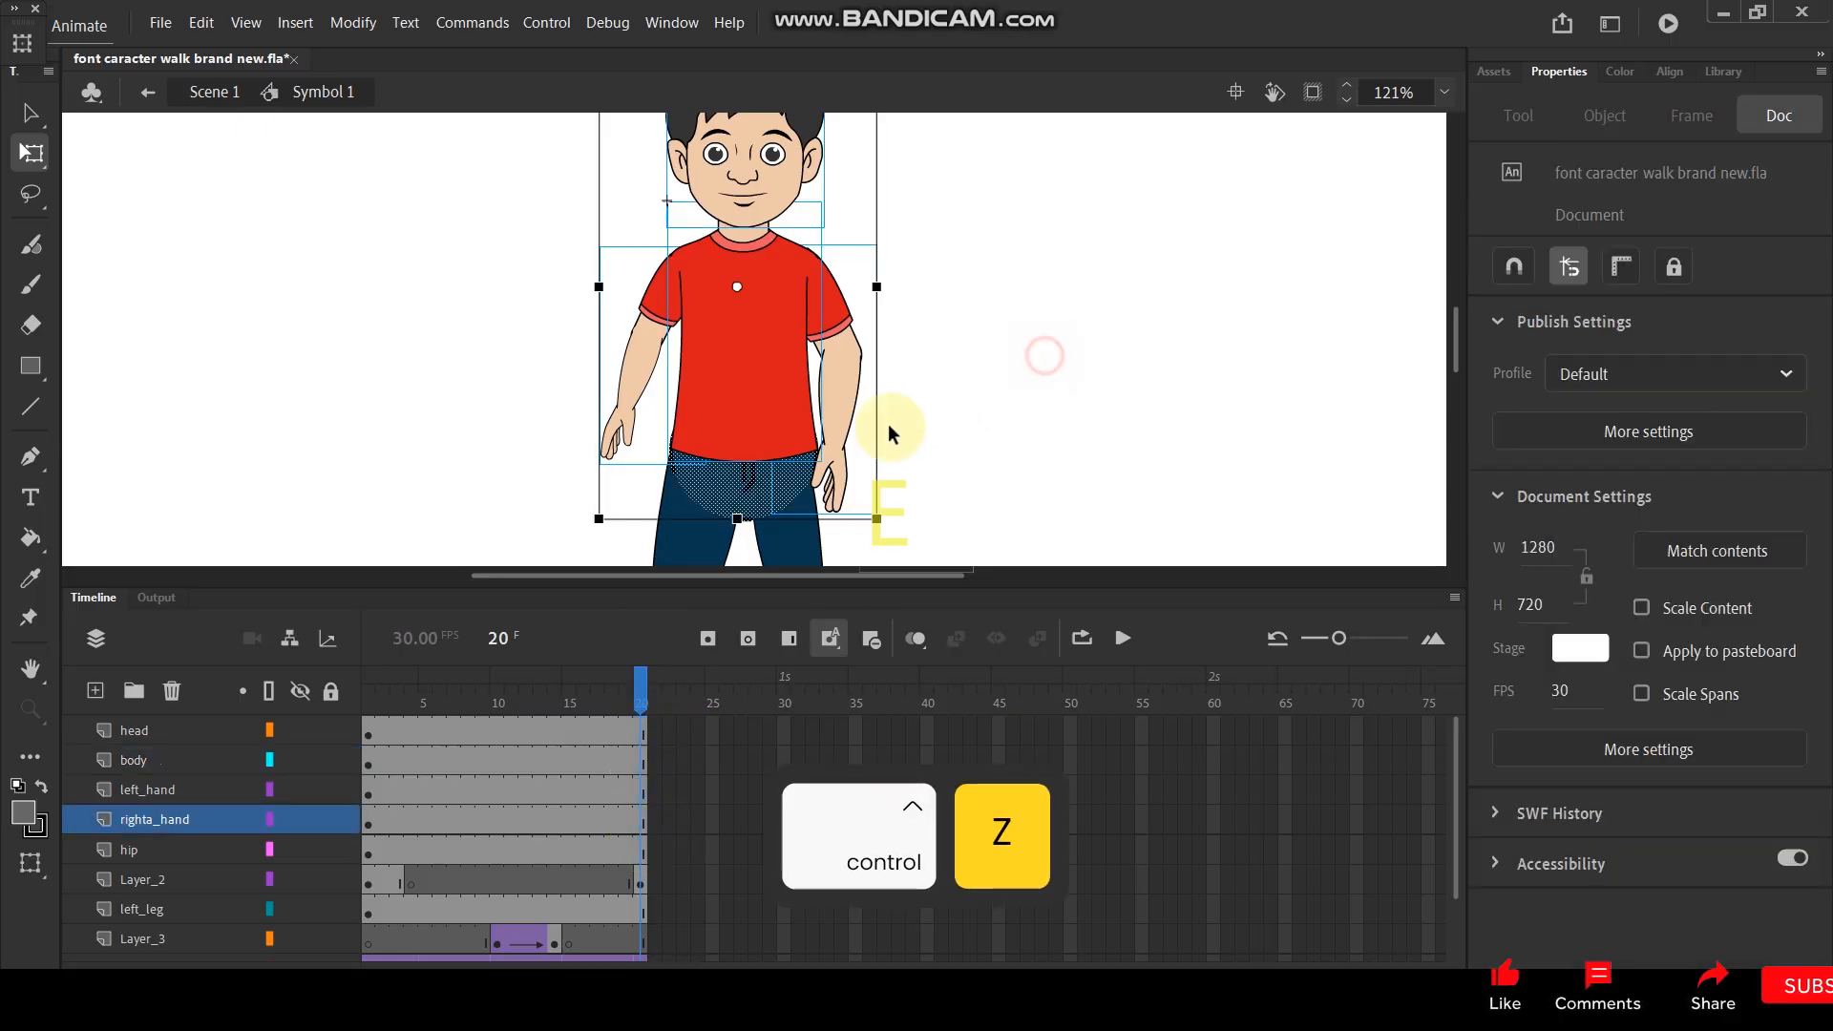
- Convert the artwork on the hip layer to a graphic symbol at frame 1
click(745, 520)
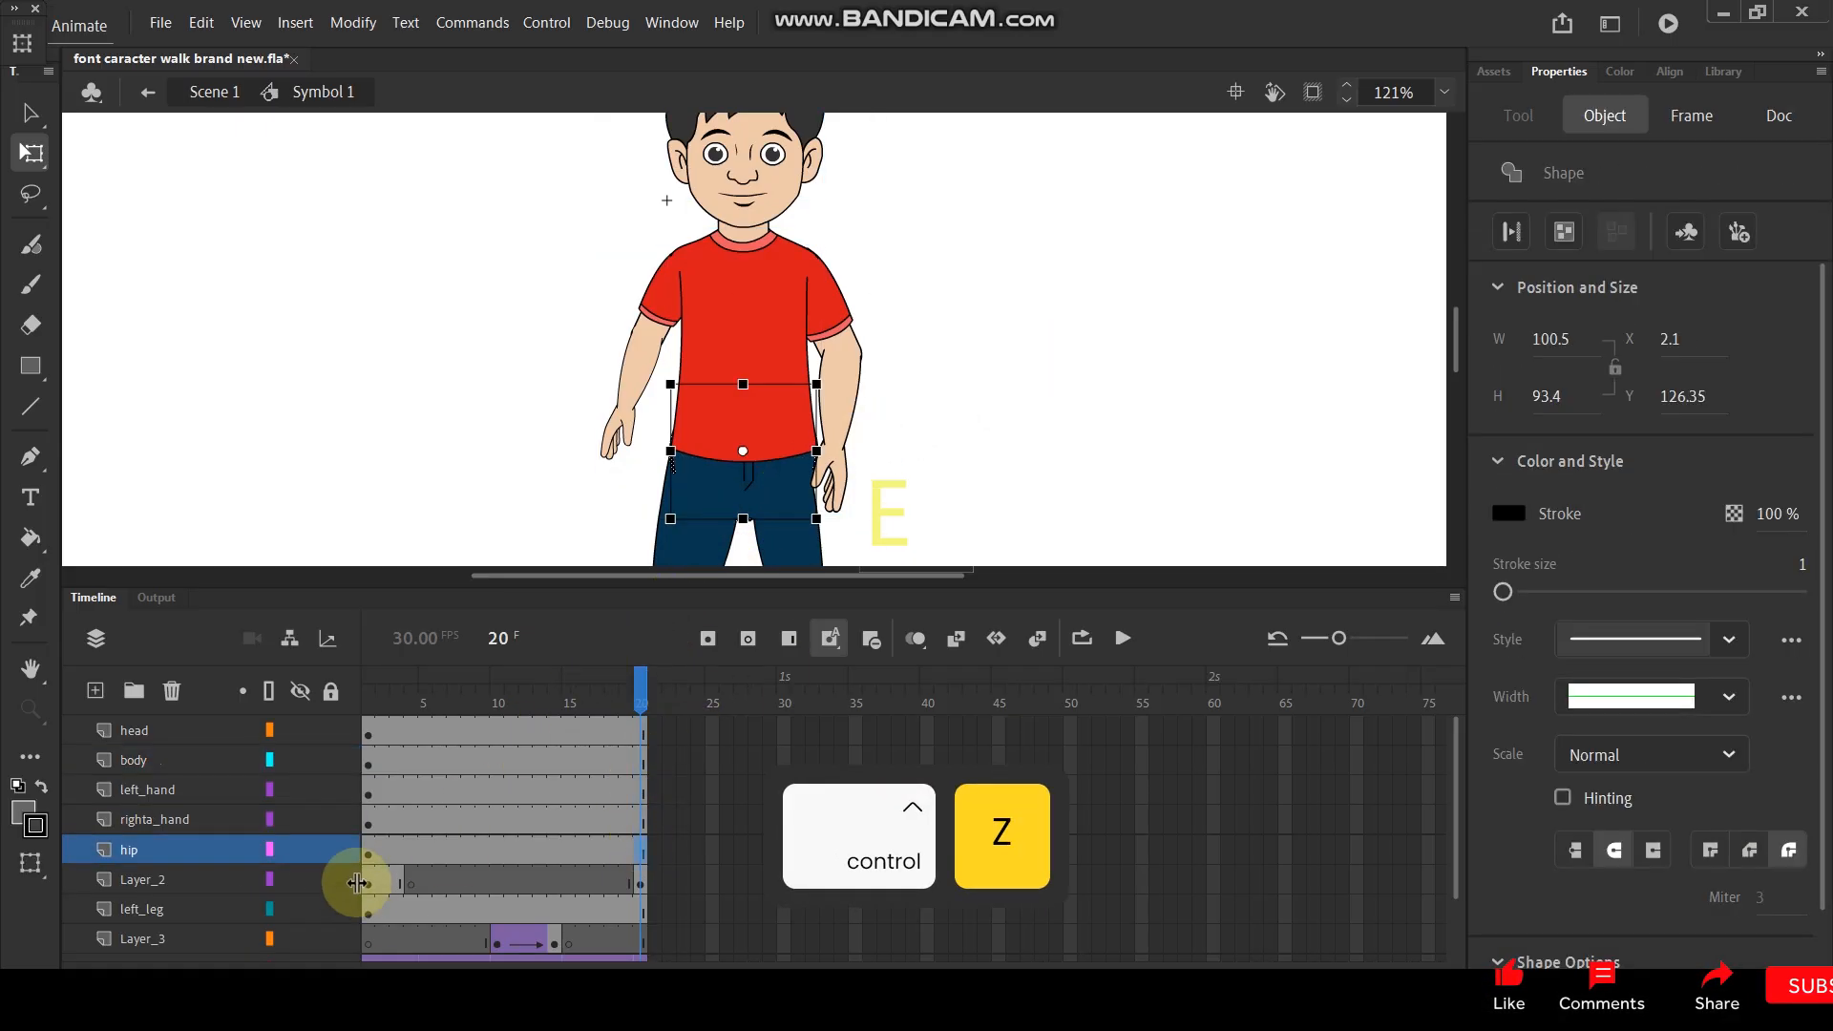
click(192, 845)
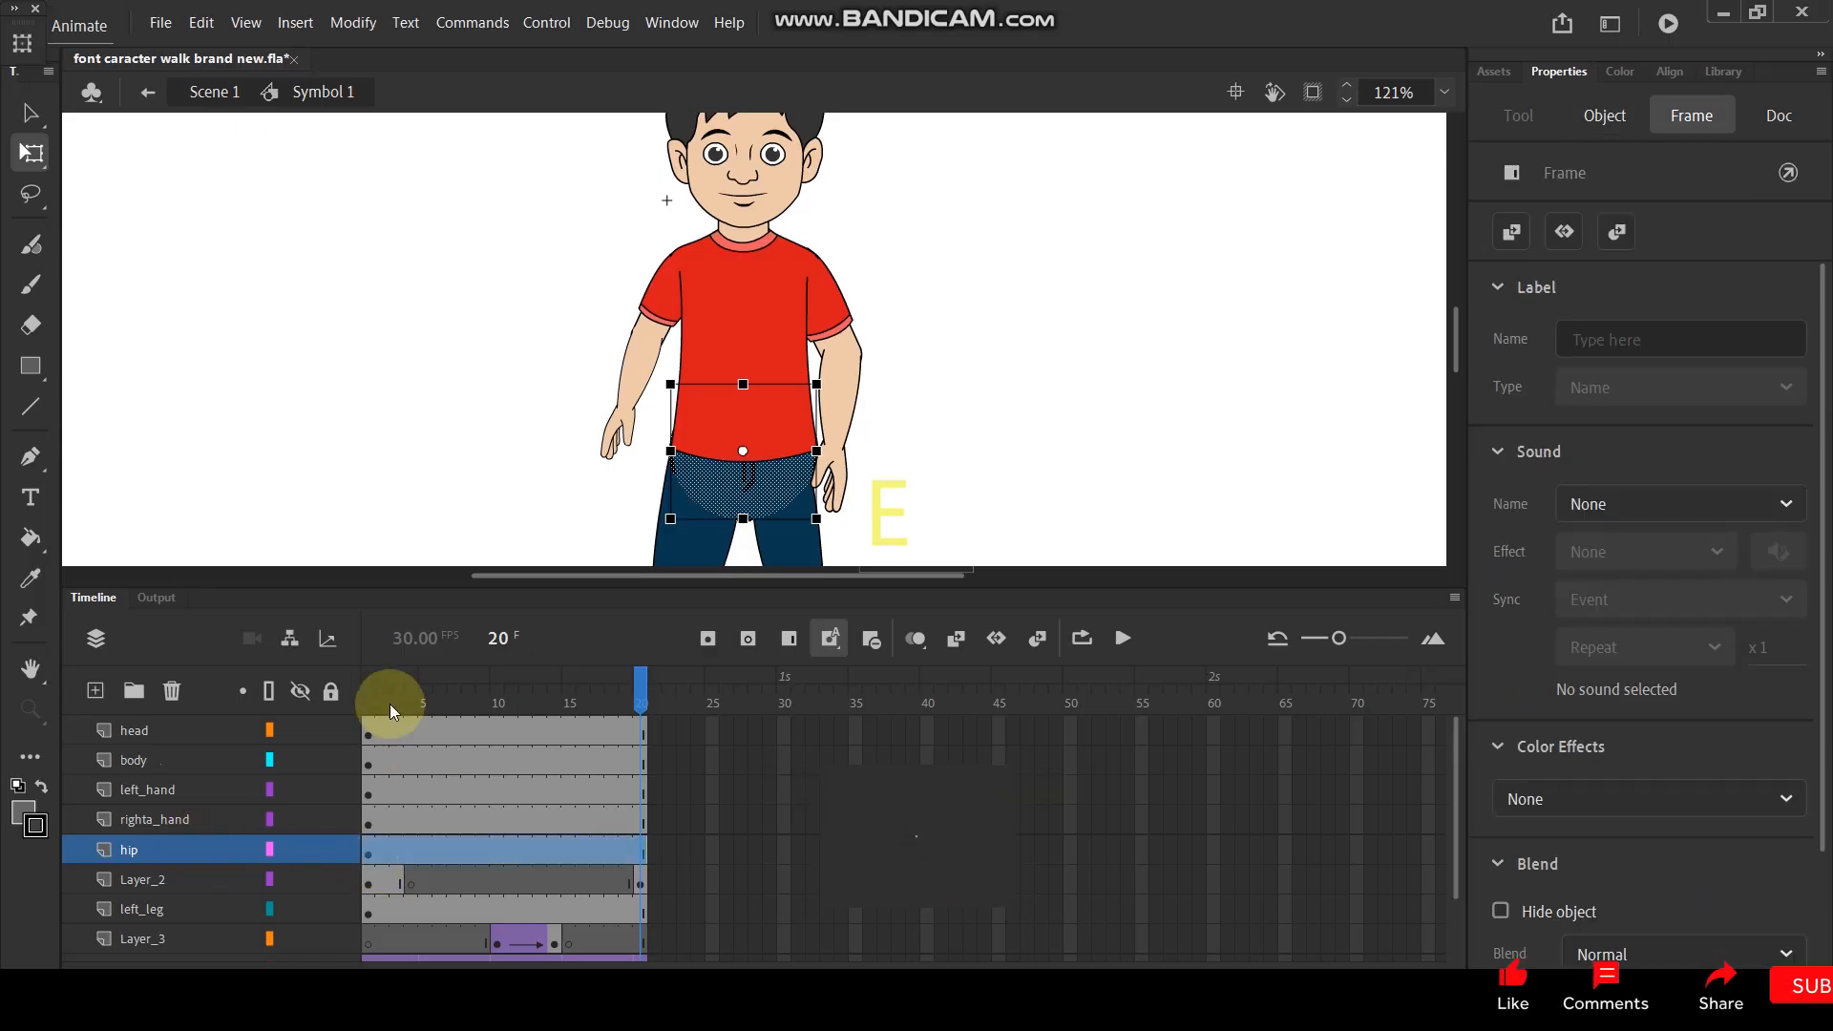
click(369, 695)
click(169, 849)
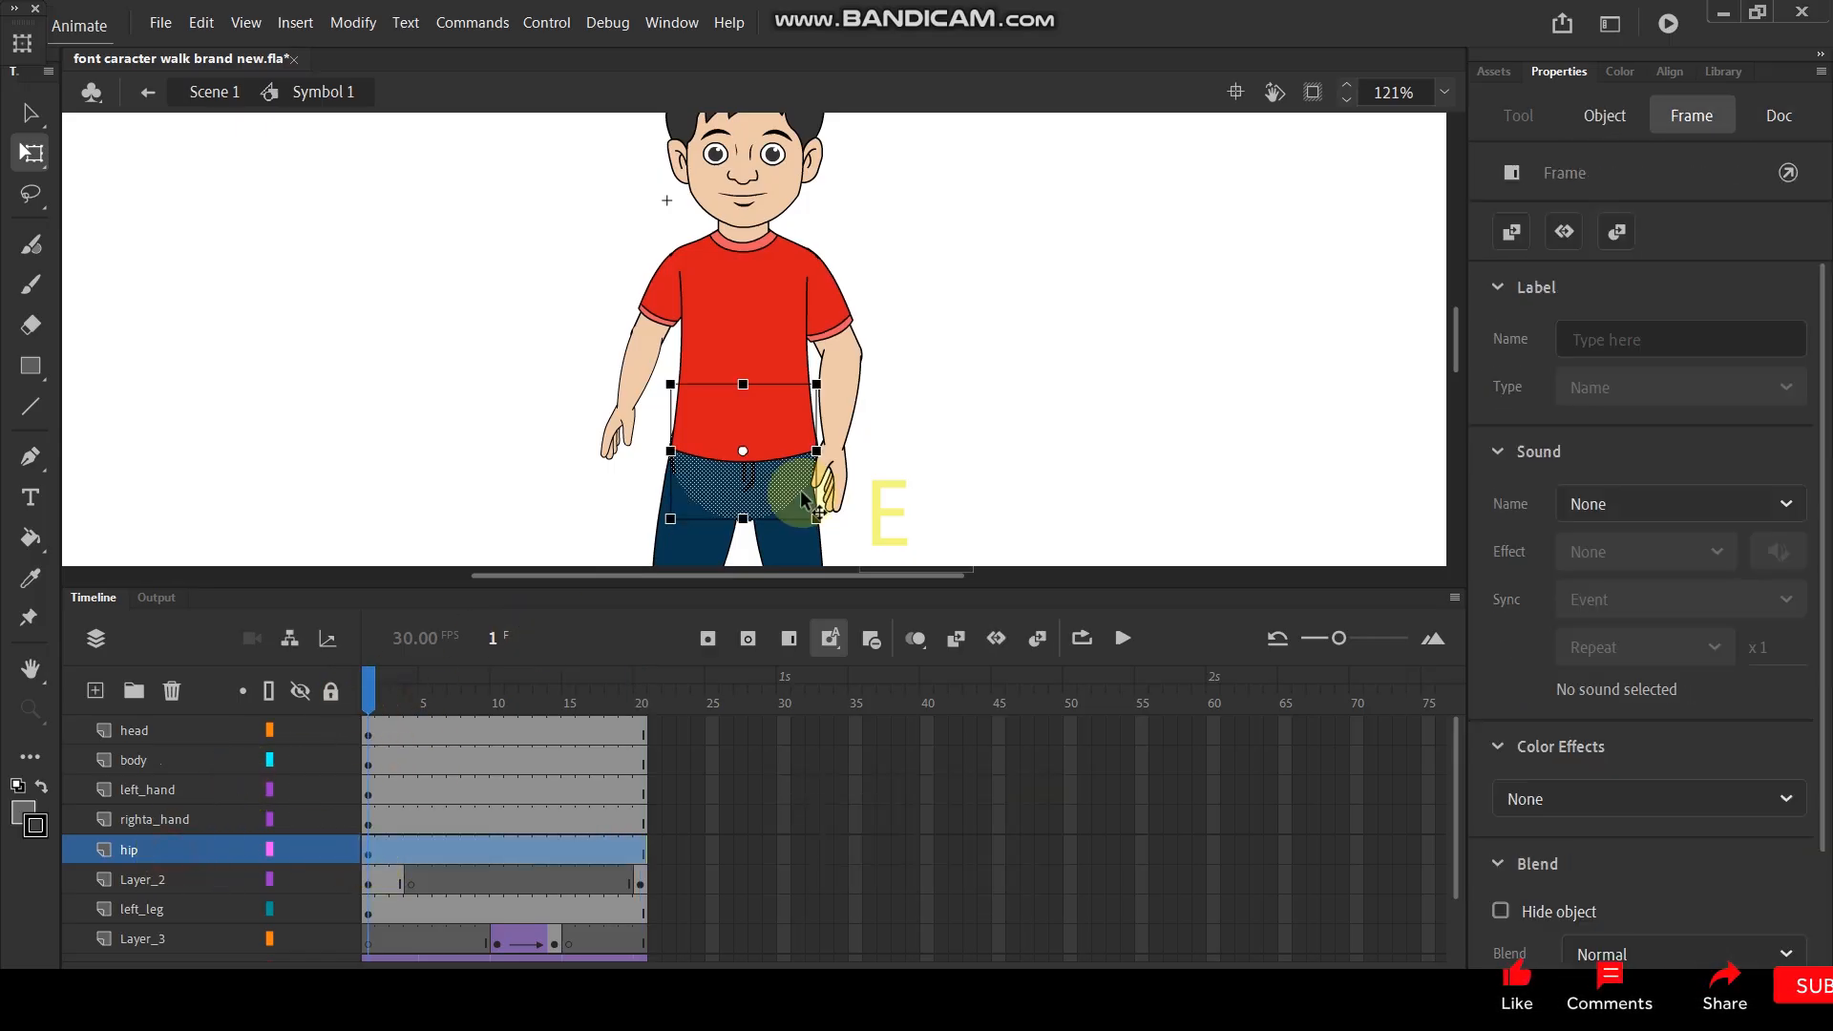
key(F8)
click(1071, 107)
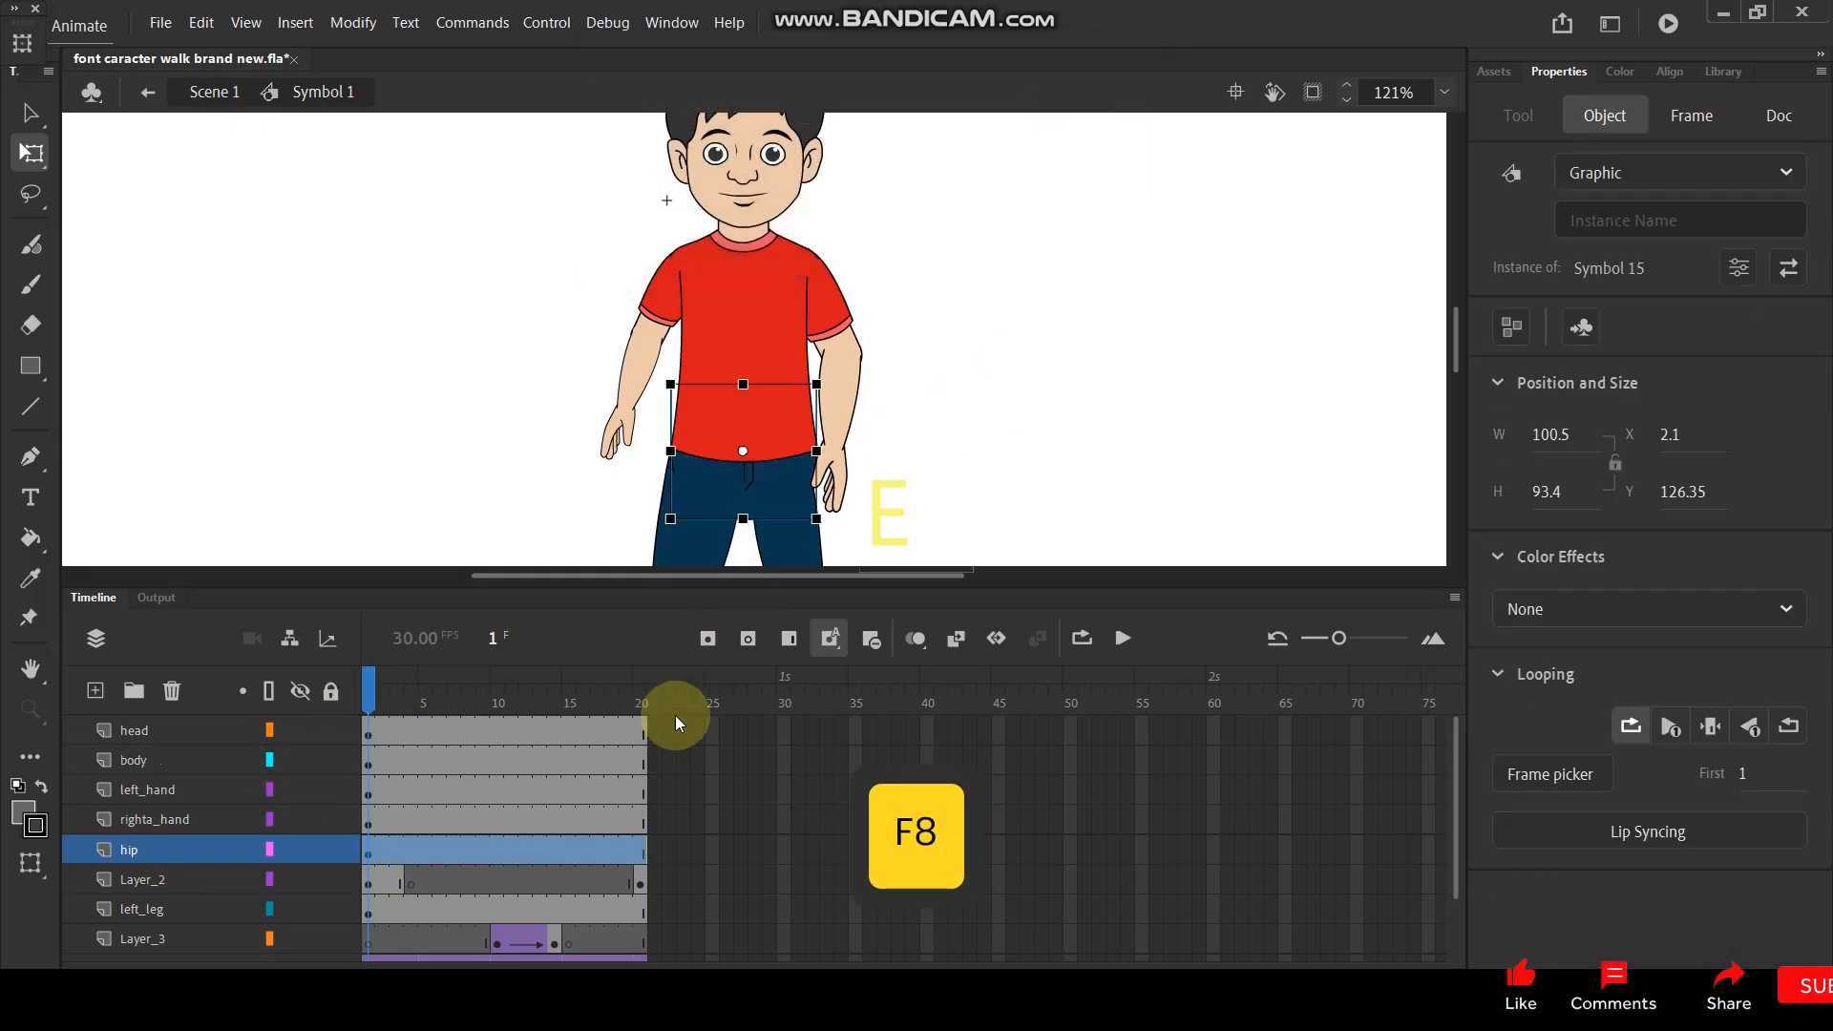
- Insert keyframes at frames 20 and 10 on the head, body, left_hand, righta_hand and hip layers
drag(642, 733, 643, 838)
key(F6)
drag(498, 732, 501, 844)
key(F6)
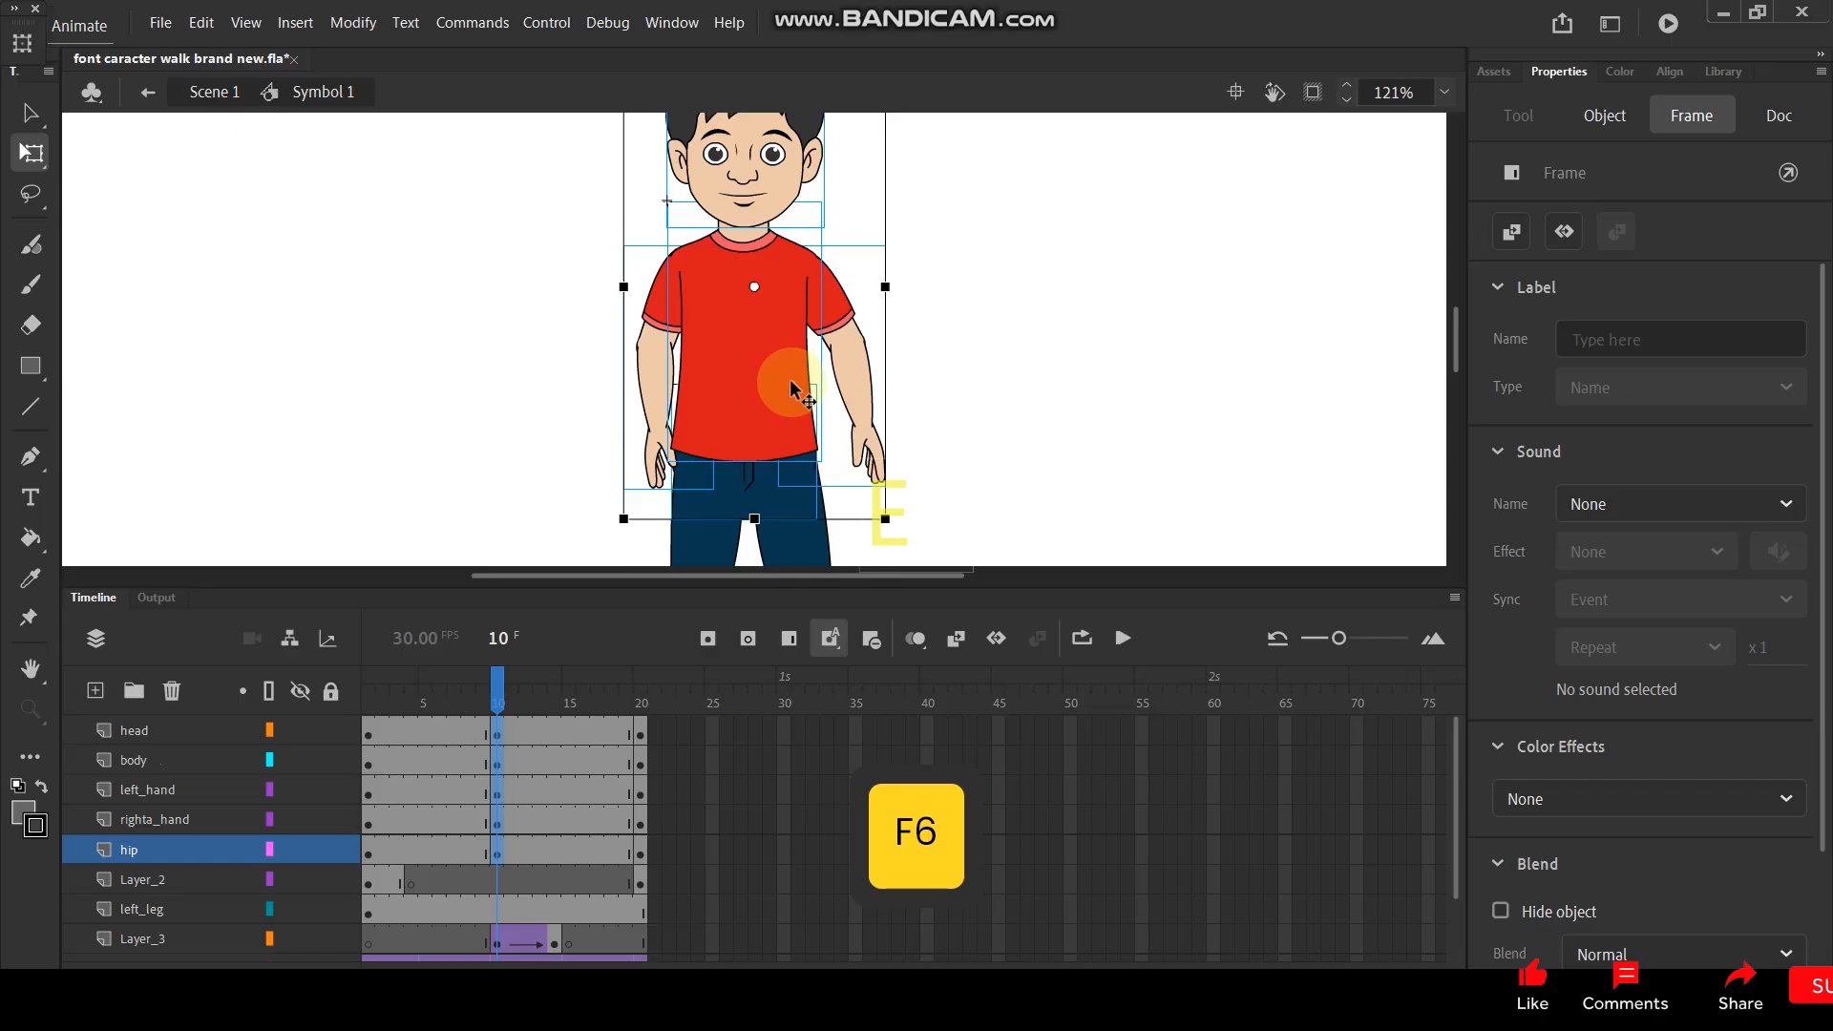
- Lower the head, shirt and both arms together slightly to Y -99.2 at frame 1
drag(493, 689, 353, 686)
click(877, 454)
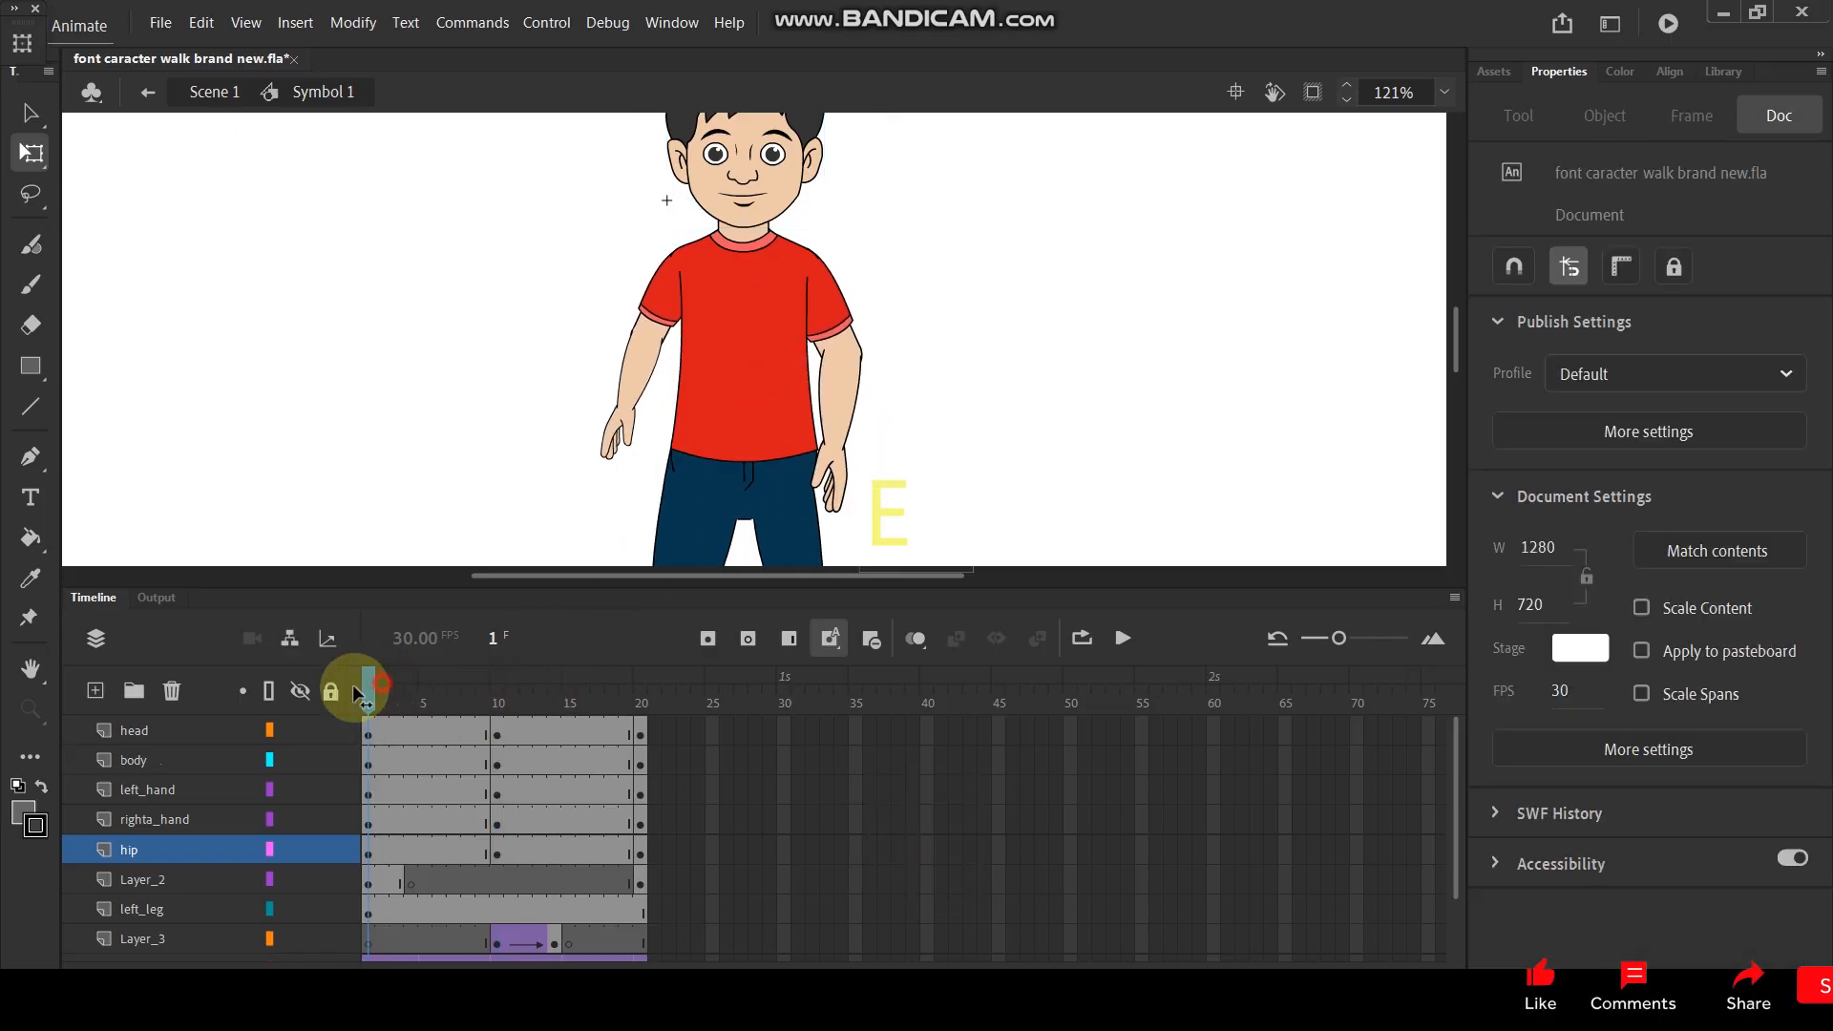
click(730, 196)
shift+click(728, 340)
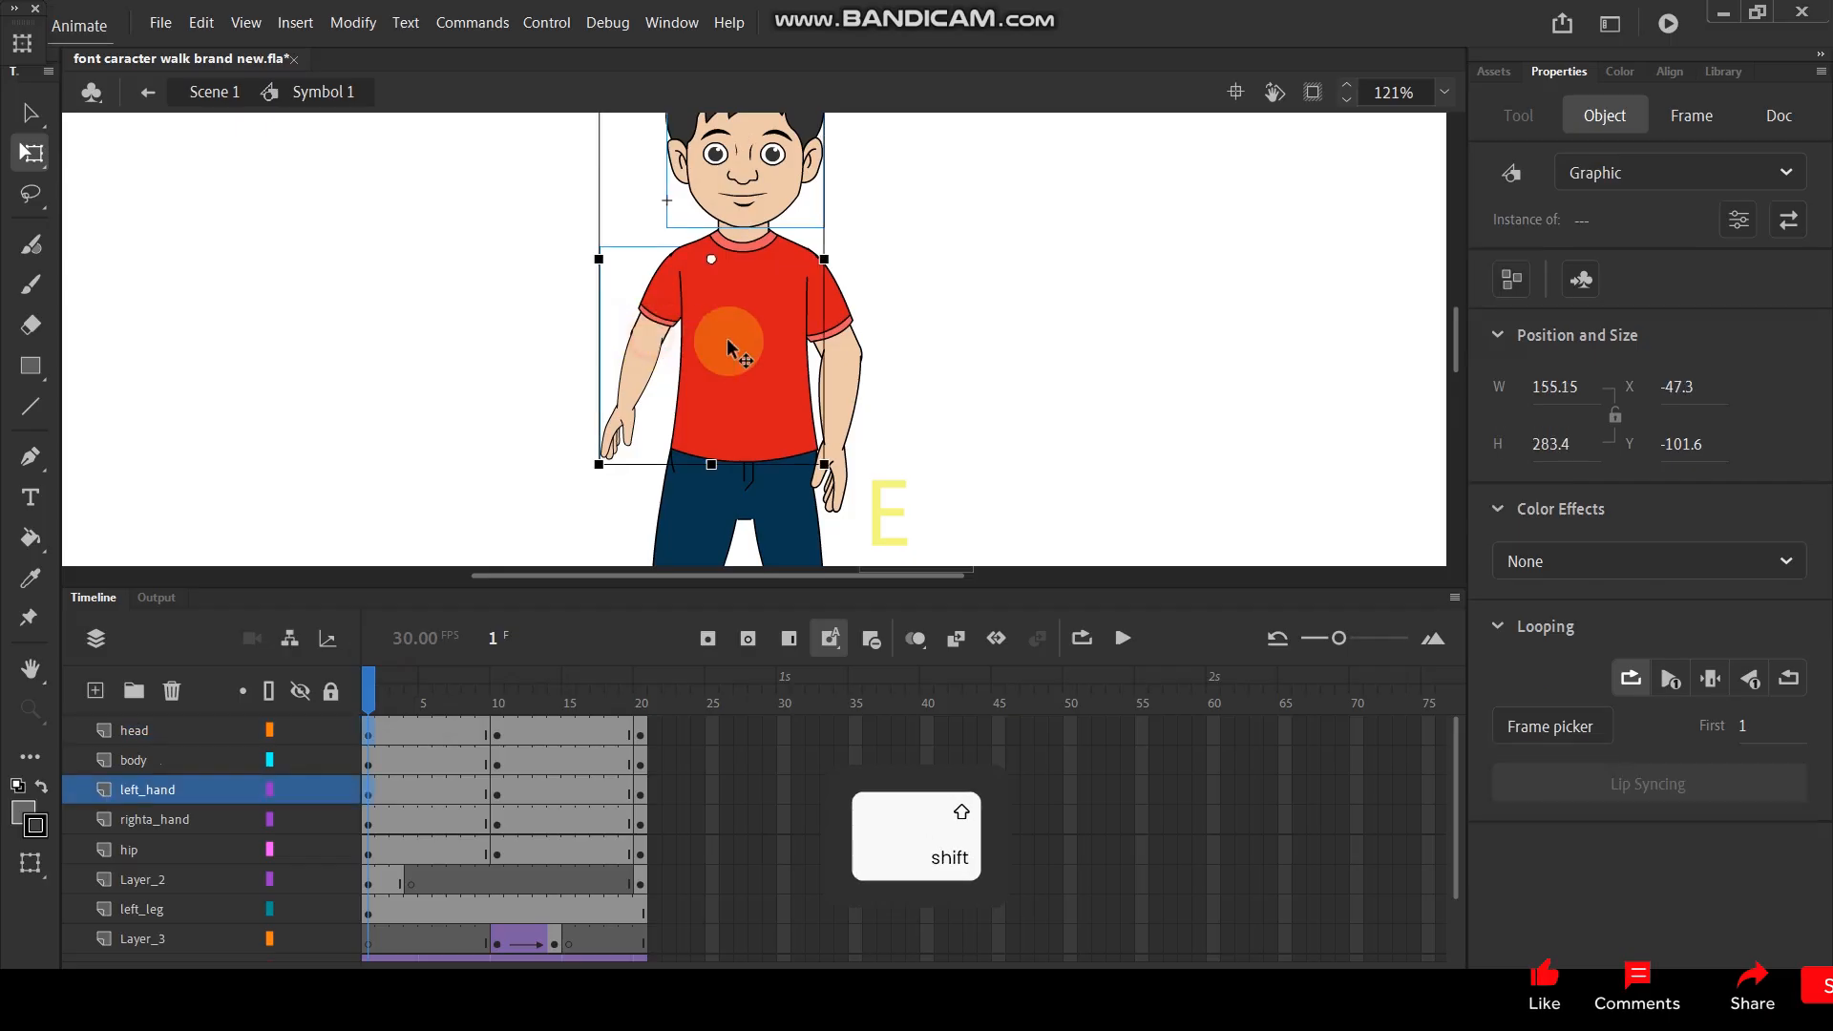
shift+click(847, 377)
shift+click(763, 341)
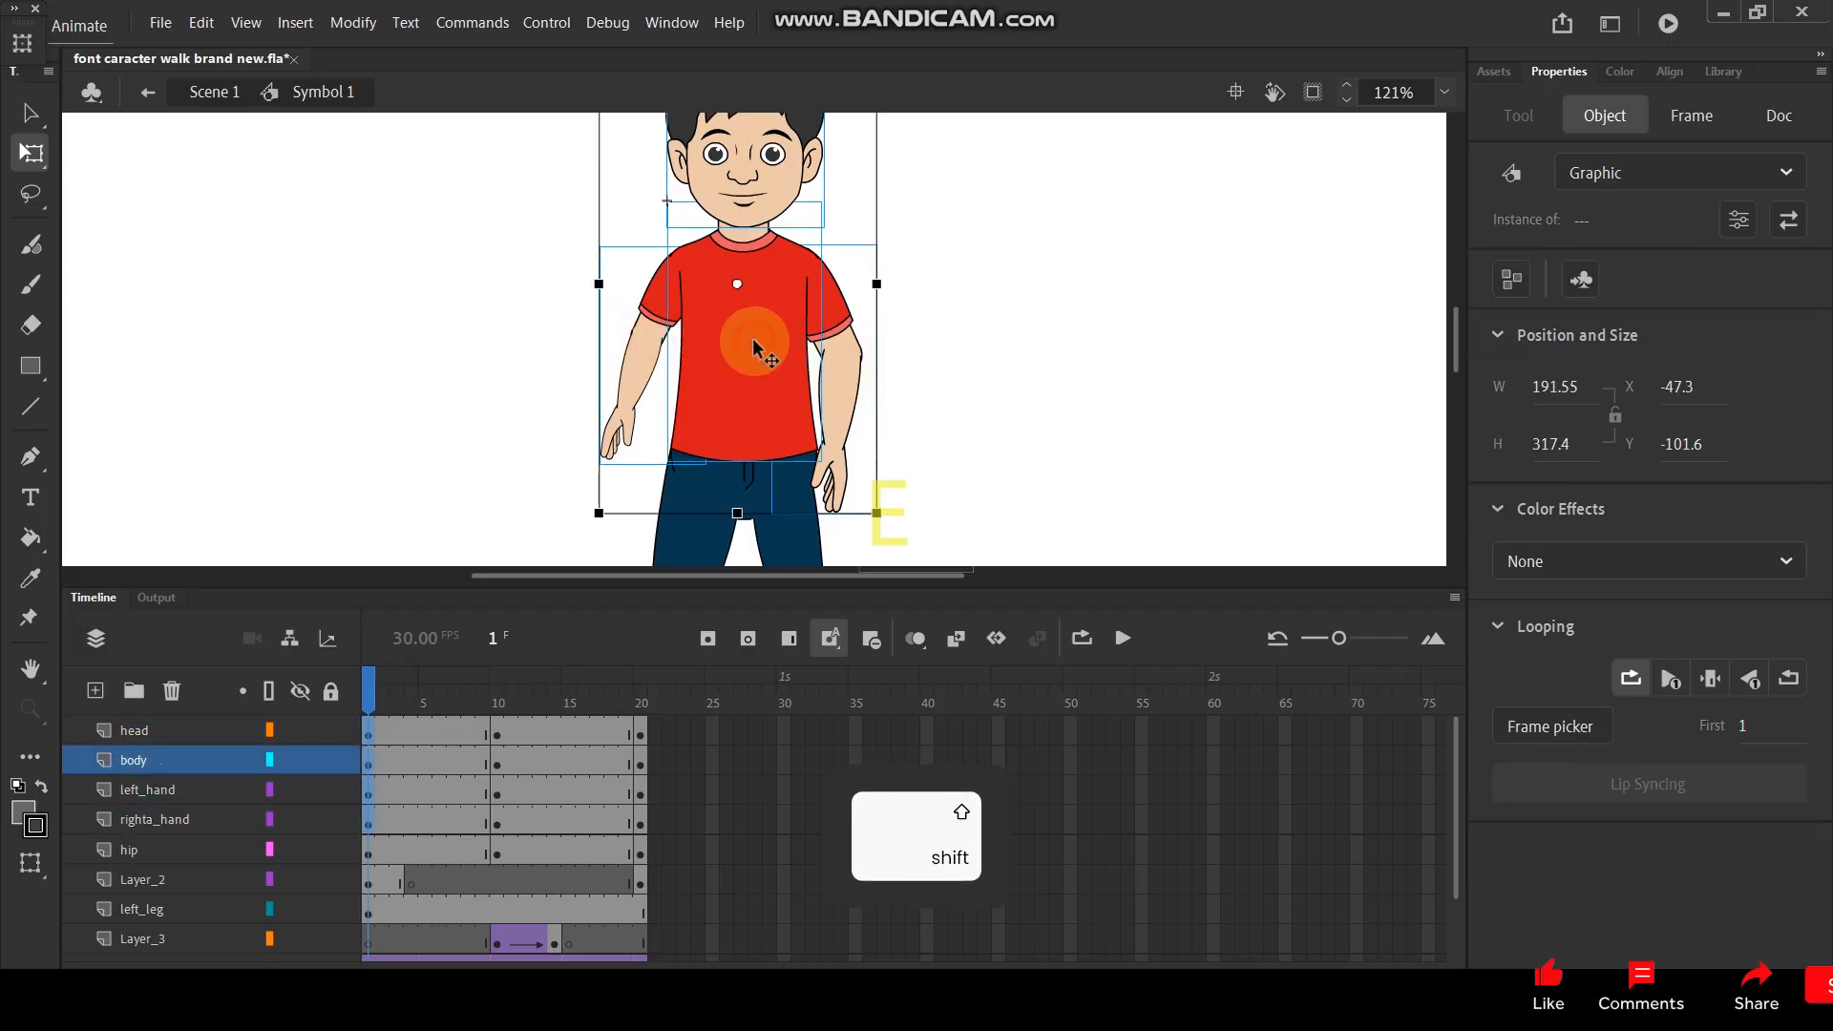
key(shift+Down)
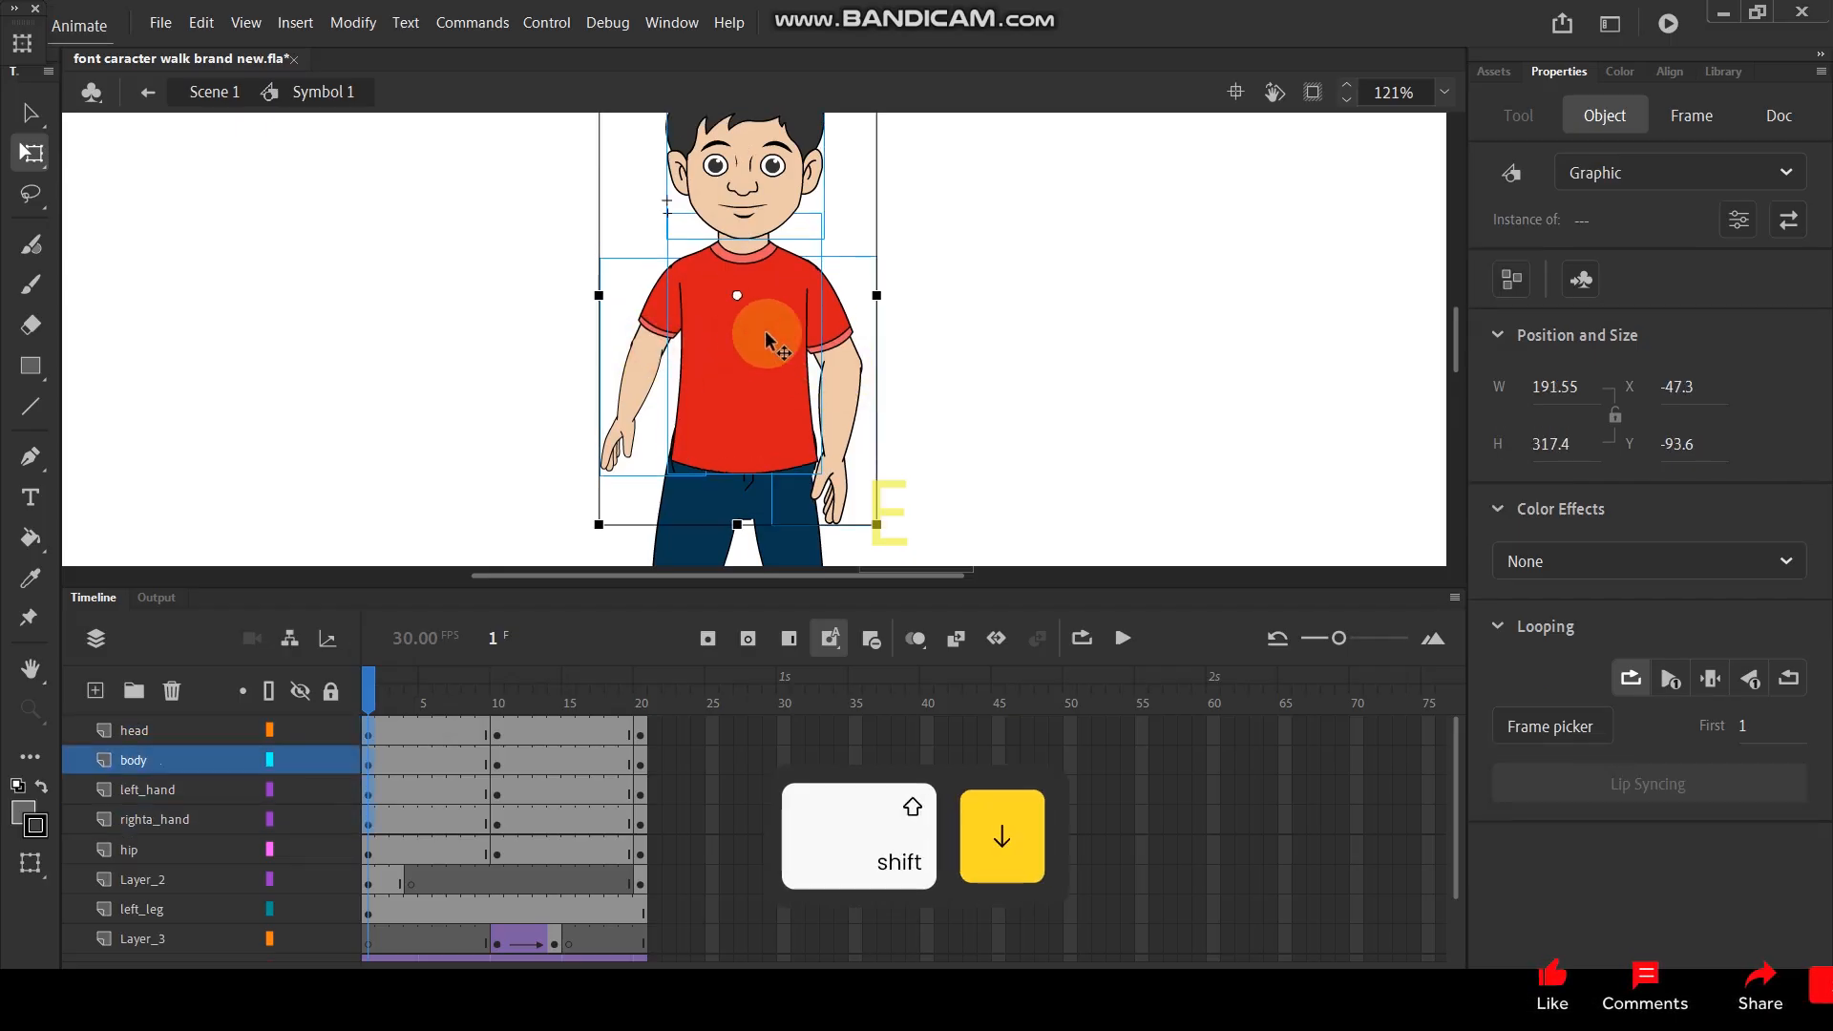
key(ctrl+z)
key(ctrl+z)
key(Down)
key(Down)
key(Down)
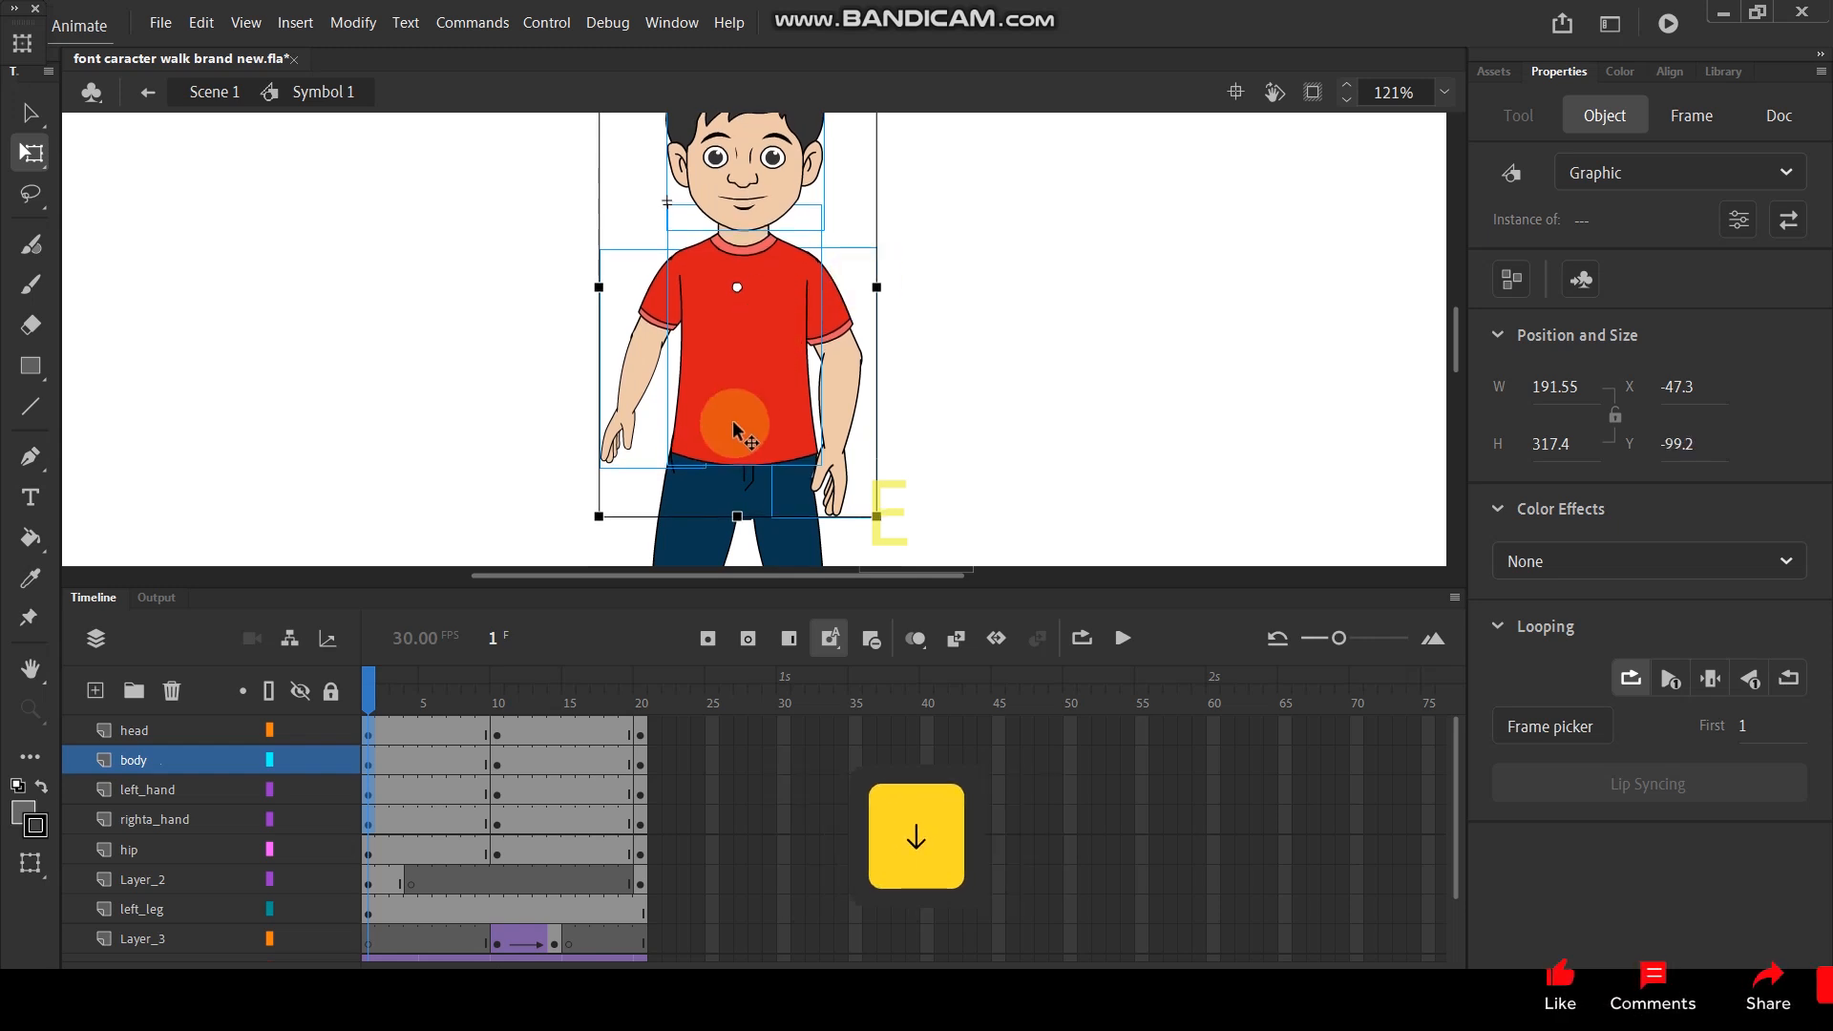
- Create classic tweens across frames 1 to 20 on the head, body, left_hand and righta_hand layers
alt+drag(369, 735, 366, 819)
right_click(431, 786)
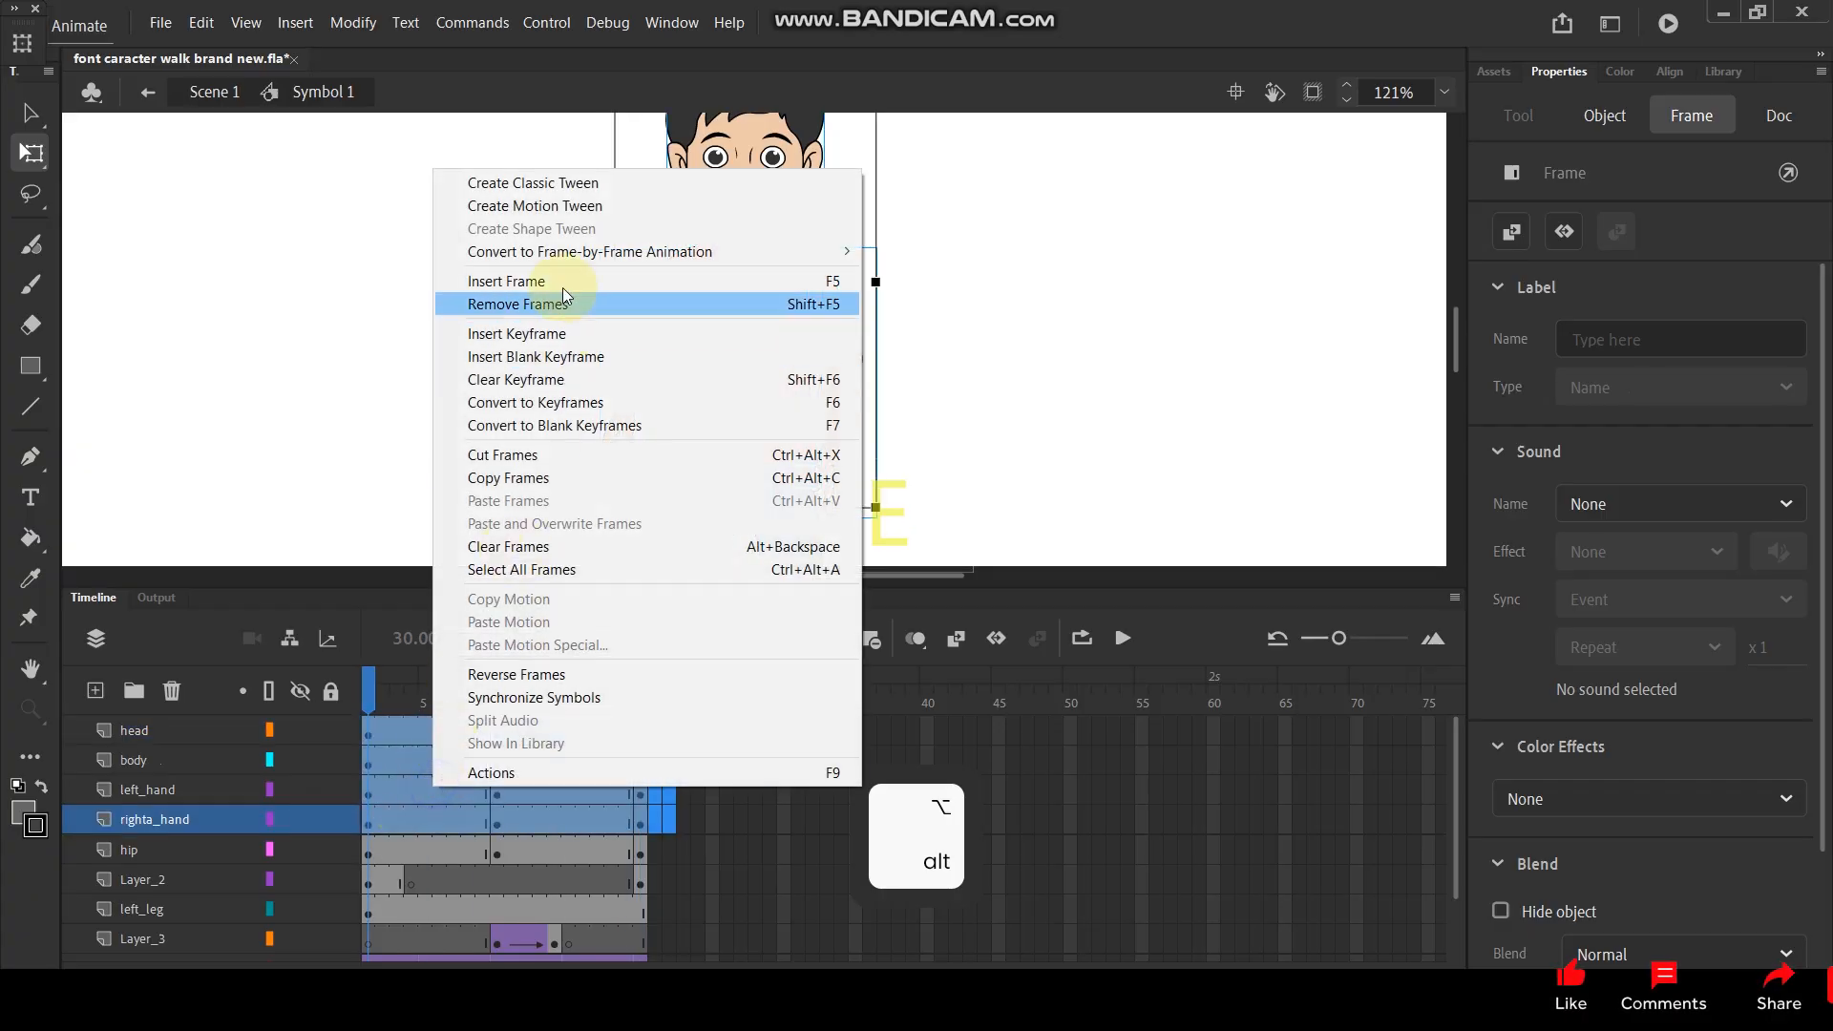
click(571, 185)
mouse_move(368, 689)
mouse_down()
mouse_move(563, 680)
mouse_move(368, 716)
mouse_up()
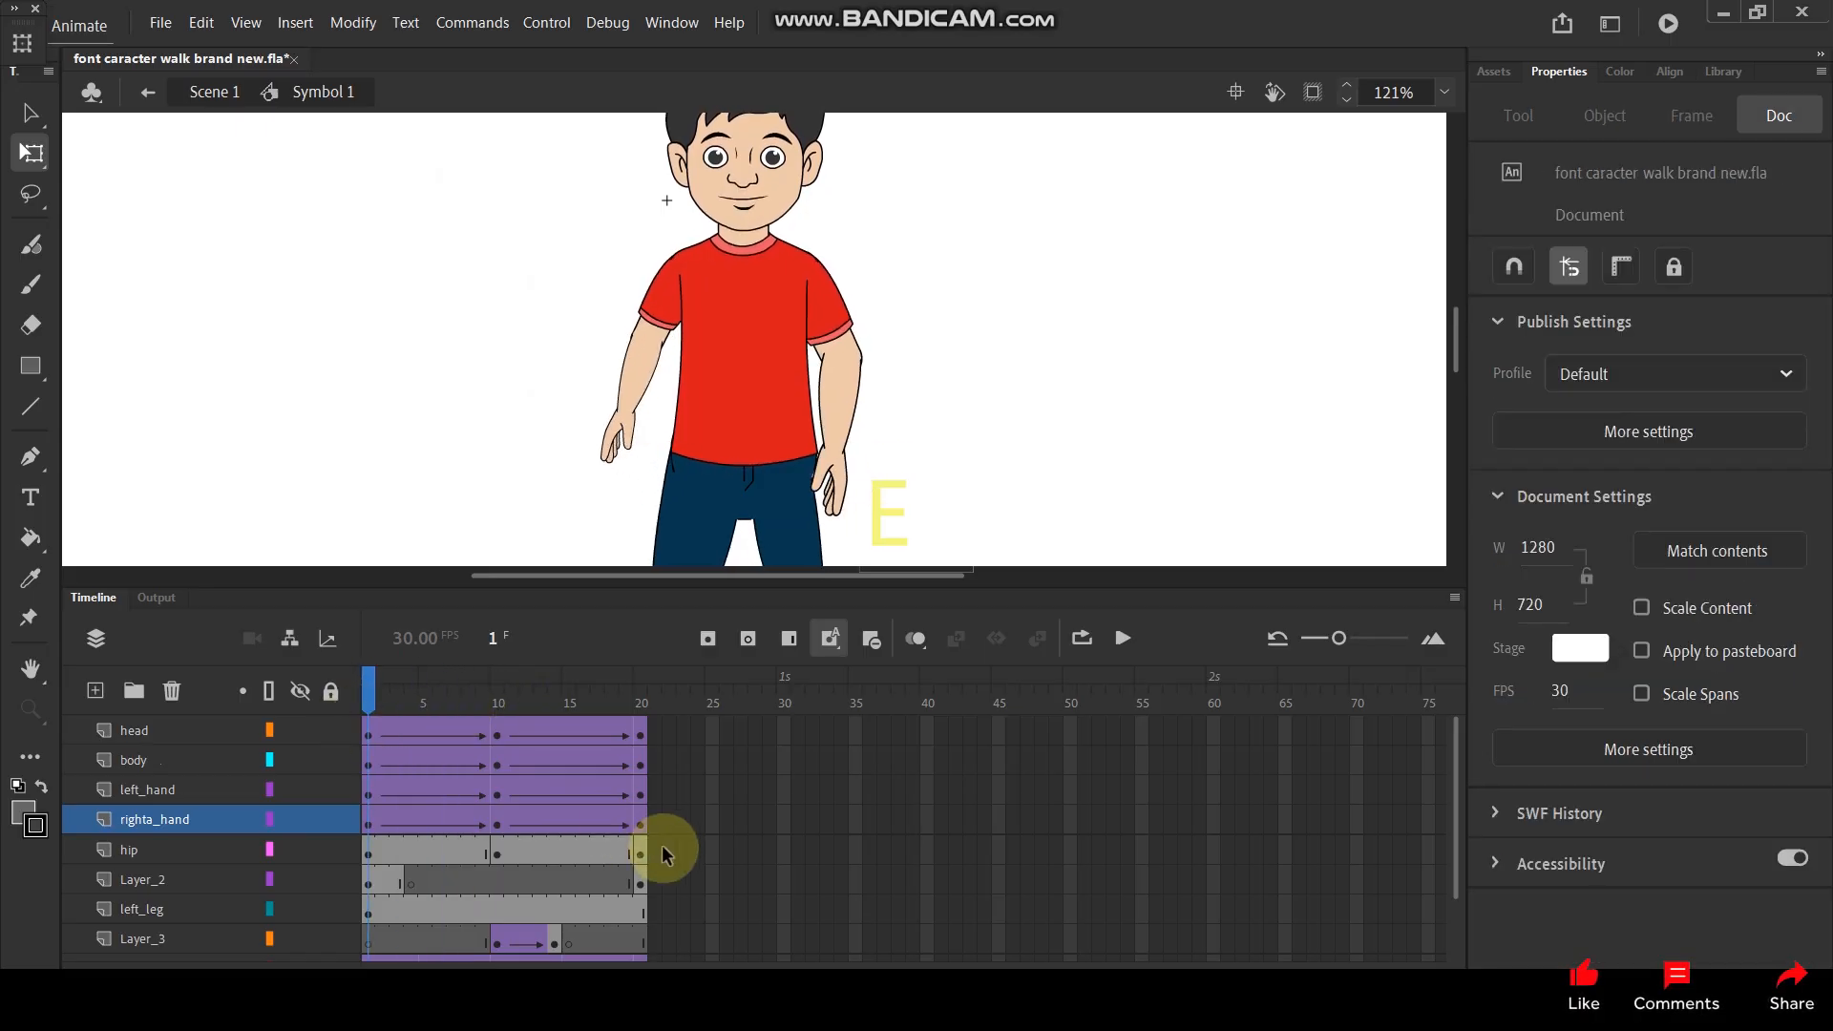
- Create classic tweens between the hip layer's keyframes across frames 1 to 20
click(367, 855)
drag(368, 857, 513, 859)
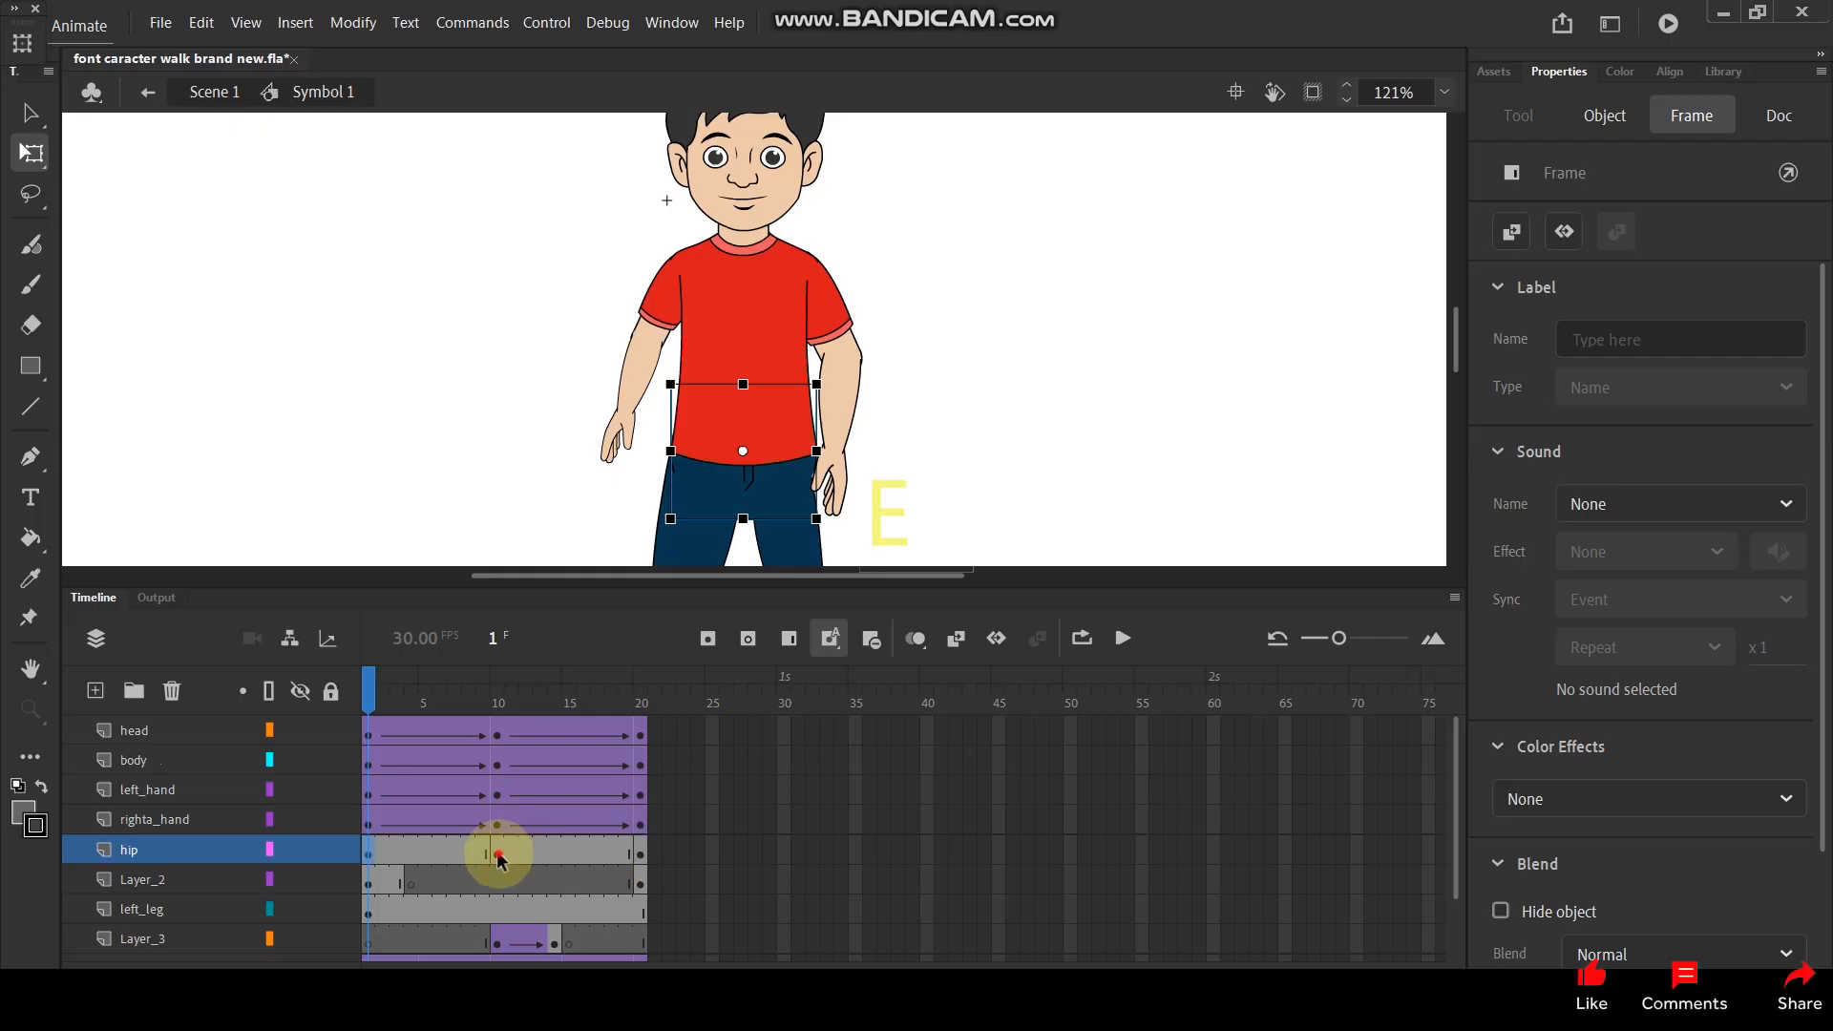
click(497, 854)
scroll(816, 495, up, 2)
scroll(700, 394, down, 2)
drag(478, 718, 334, 737)
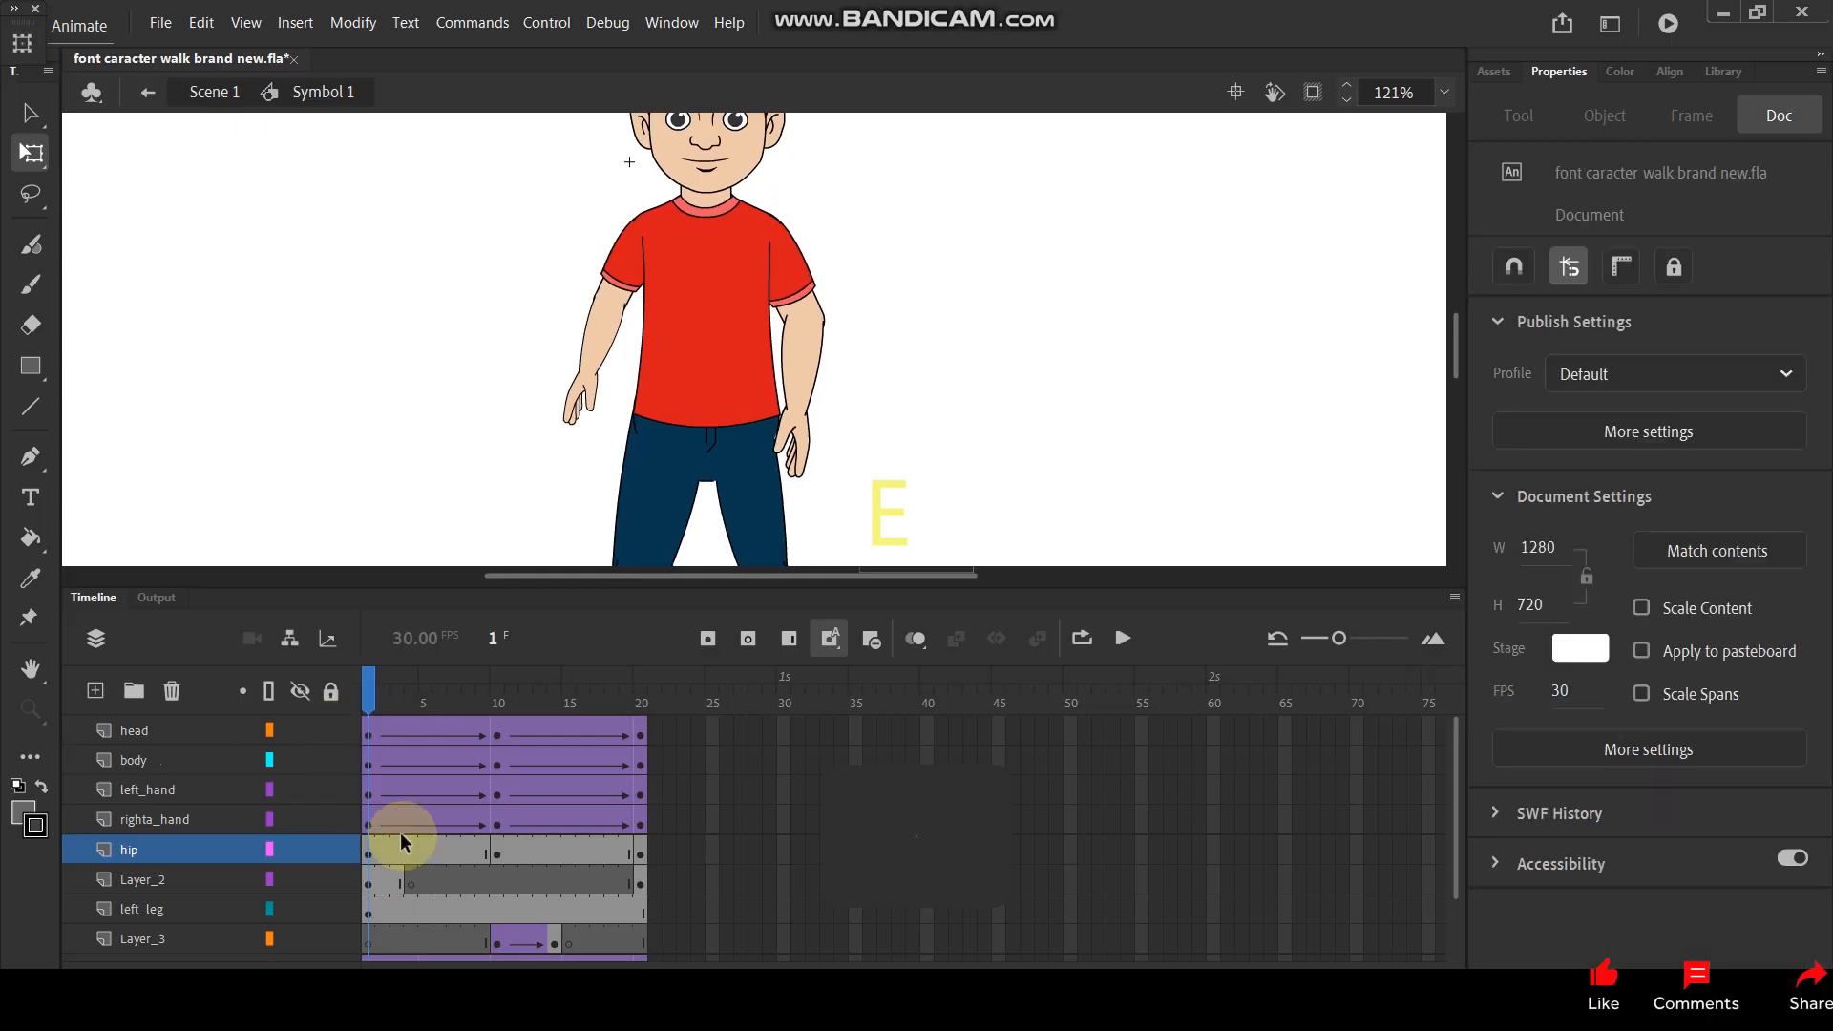
drag(667, 859, 370, 852)
right_click(394, 855)
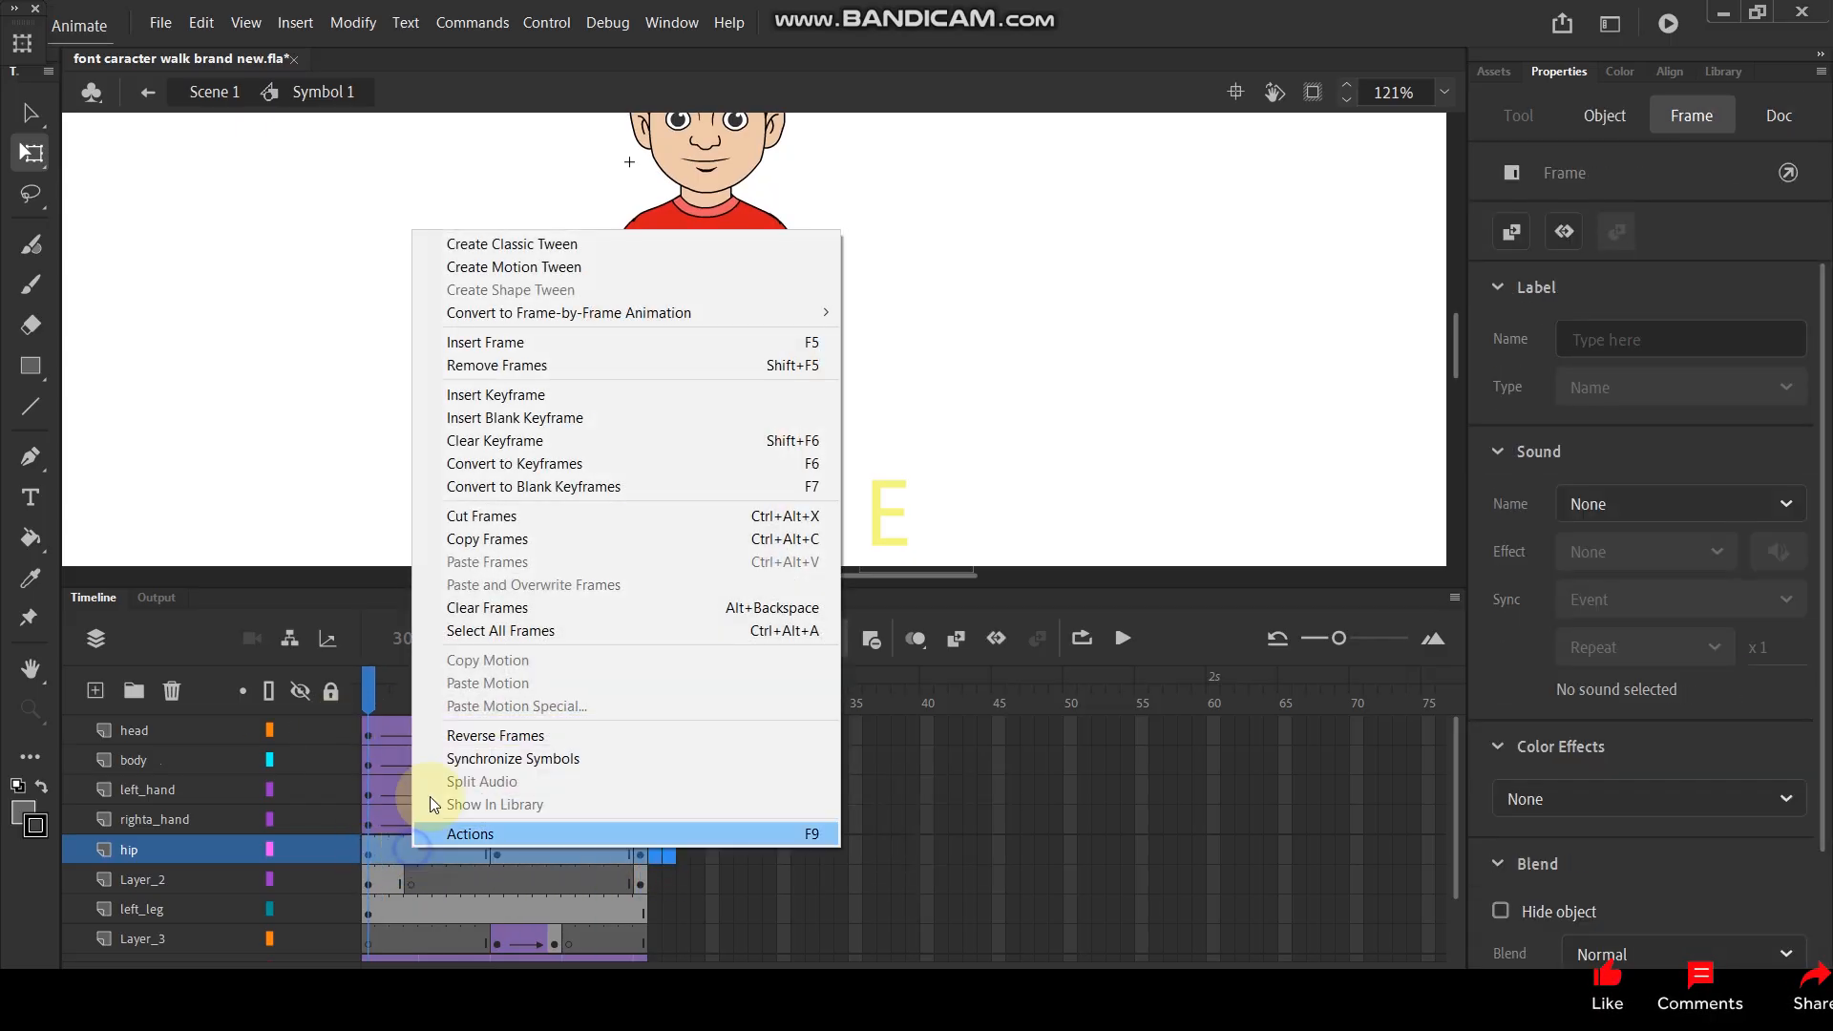
click(556, 244)
- Try to raise the head at frame 10, play the animation and undo the change
drag(368, 689, 497, 699)
scroll(765, 266, down, 3)
scroll(740, 170, up, 4)
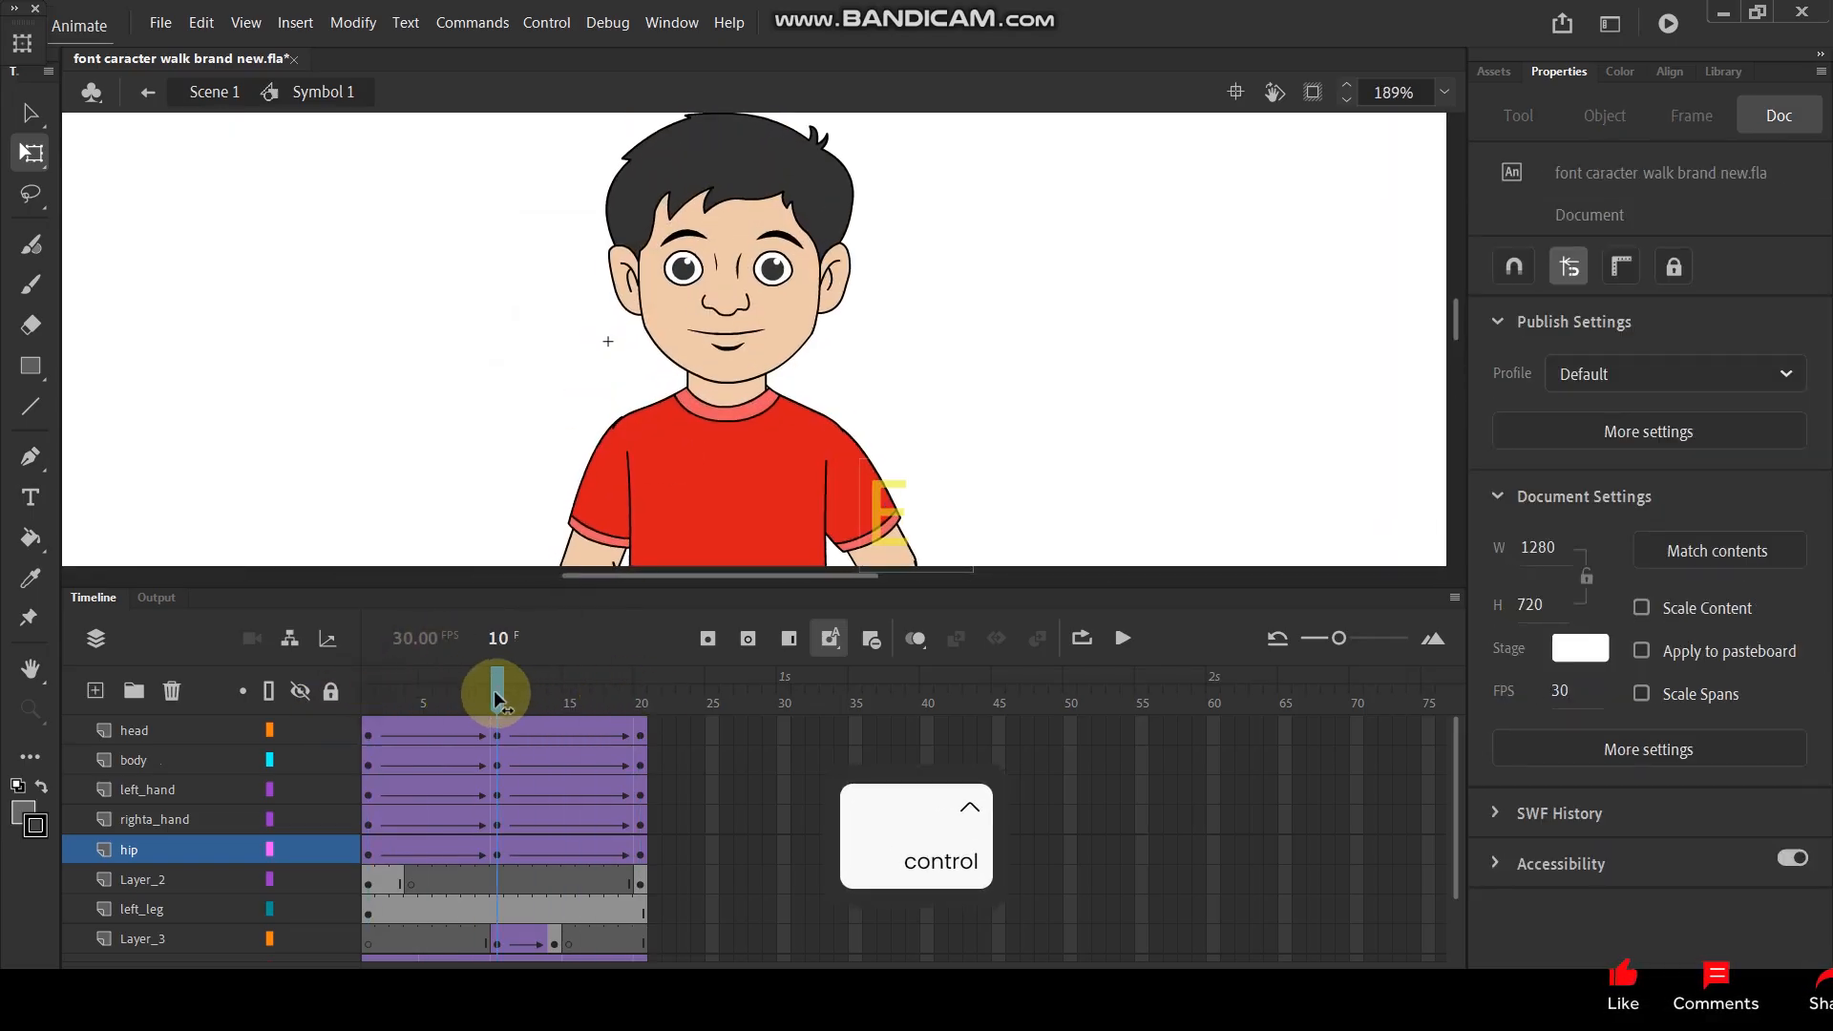
click(751, 267)
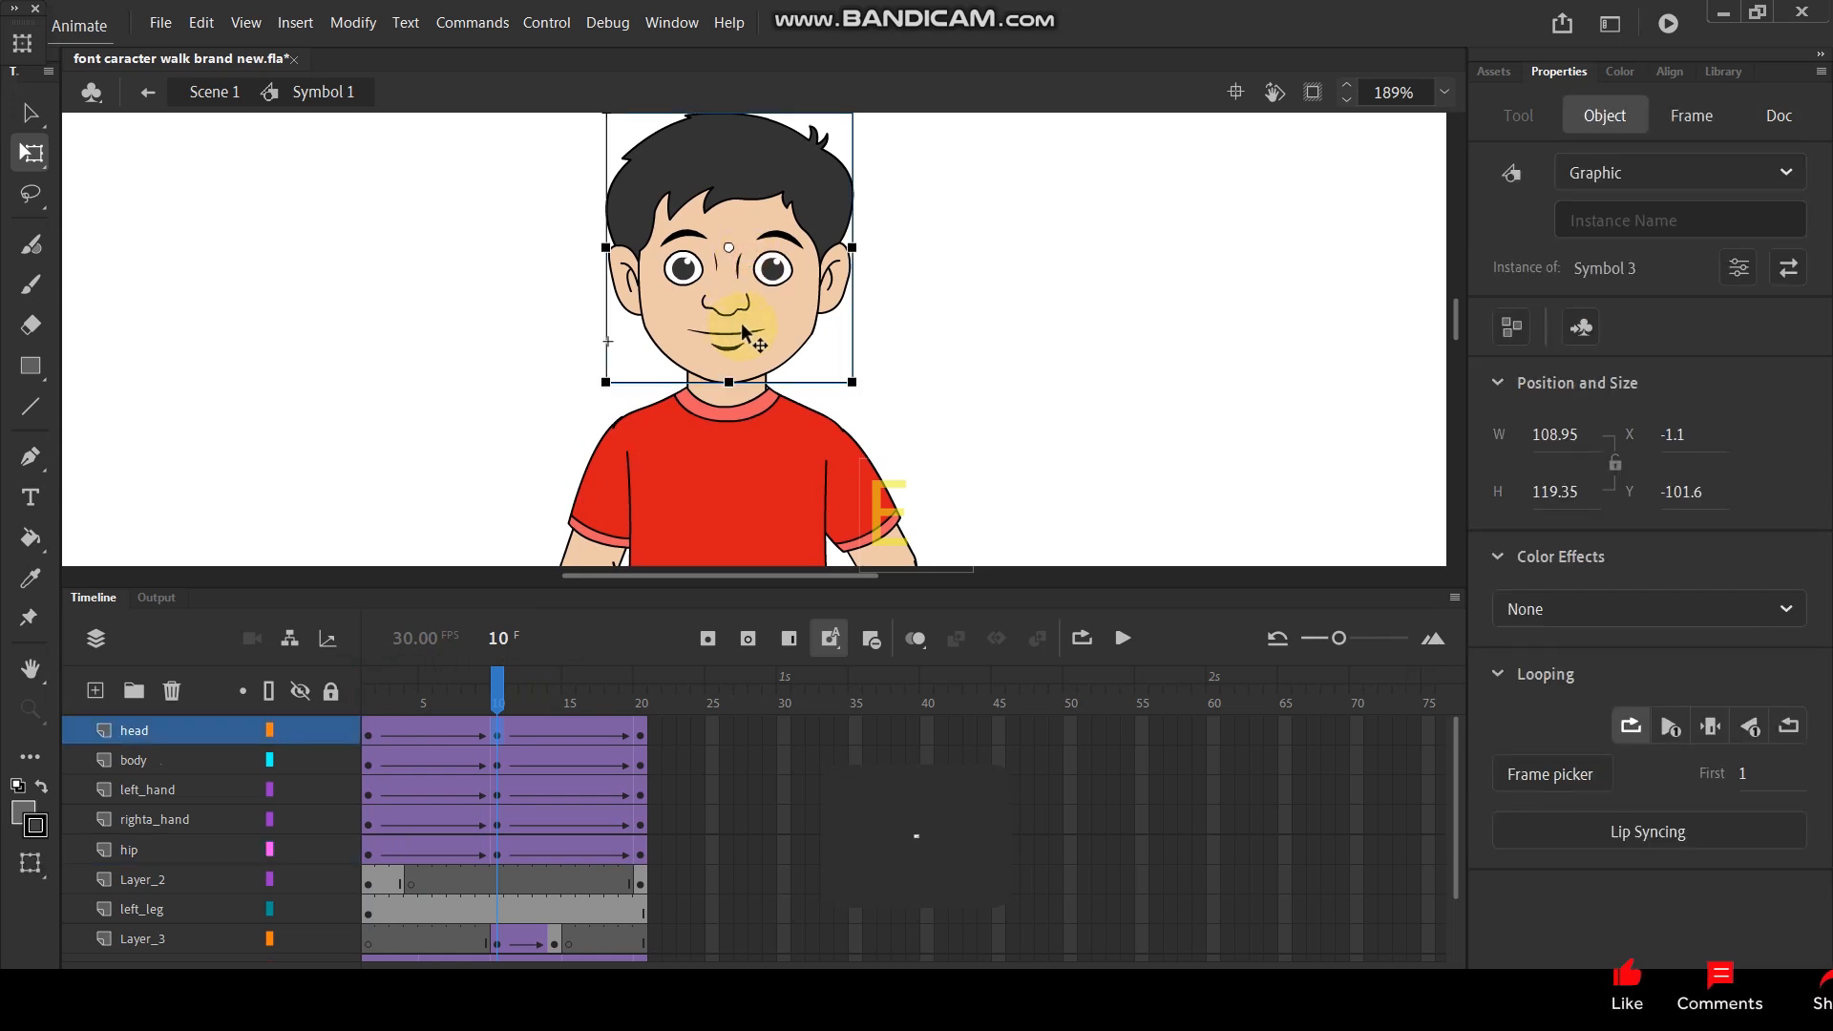
key(shift+Up)
key(Return)
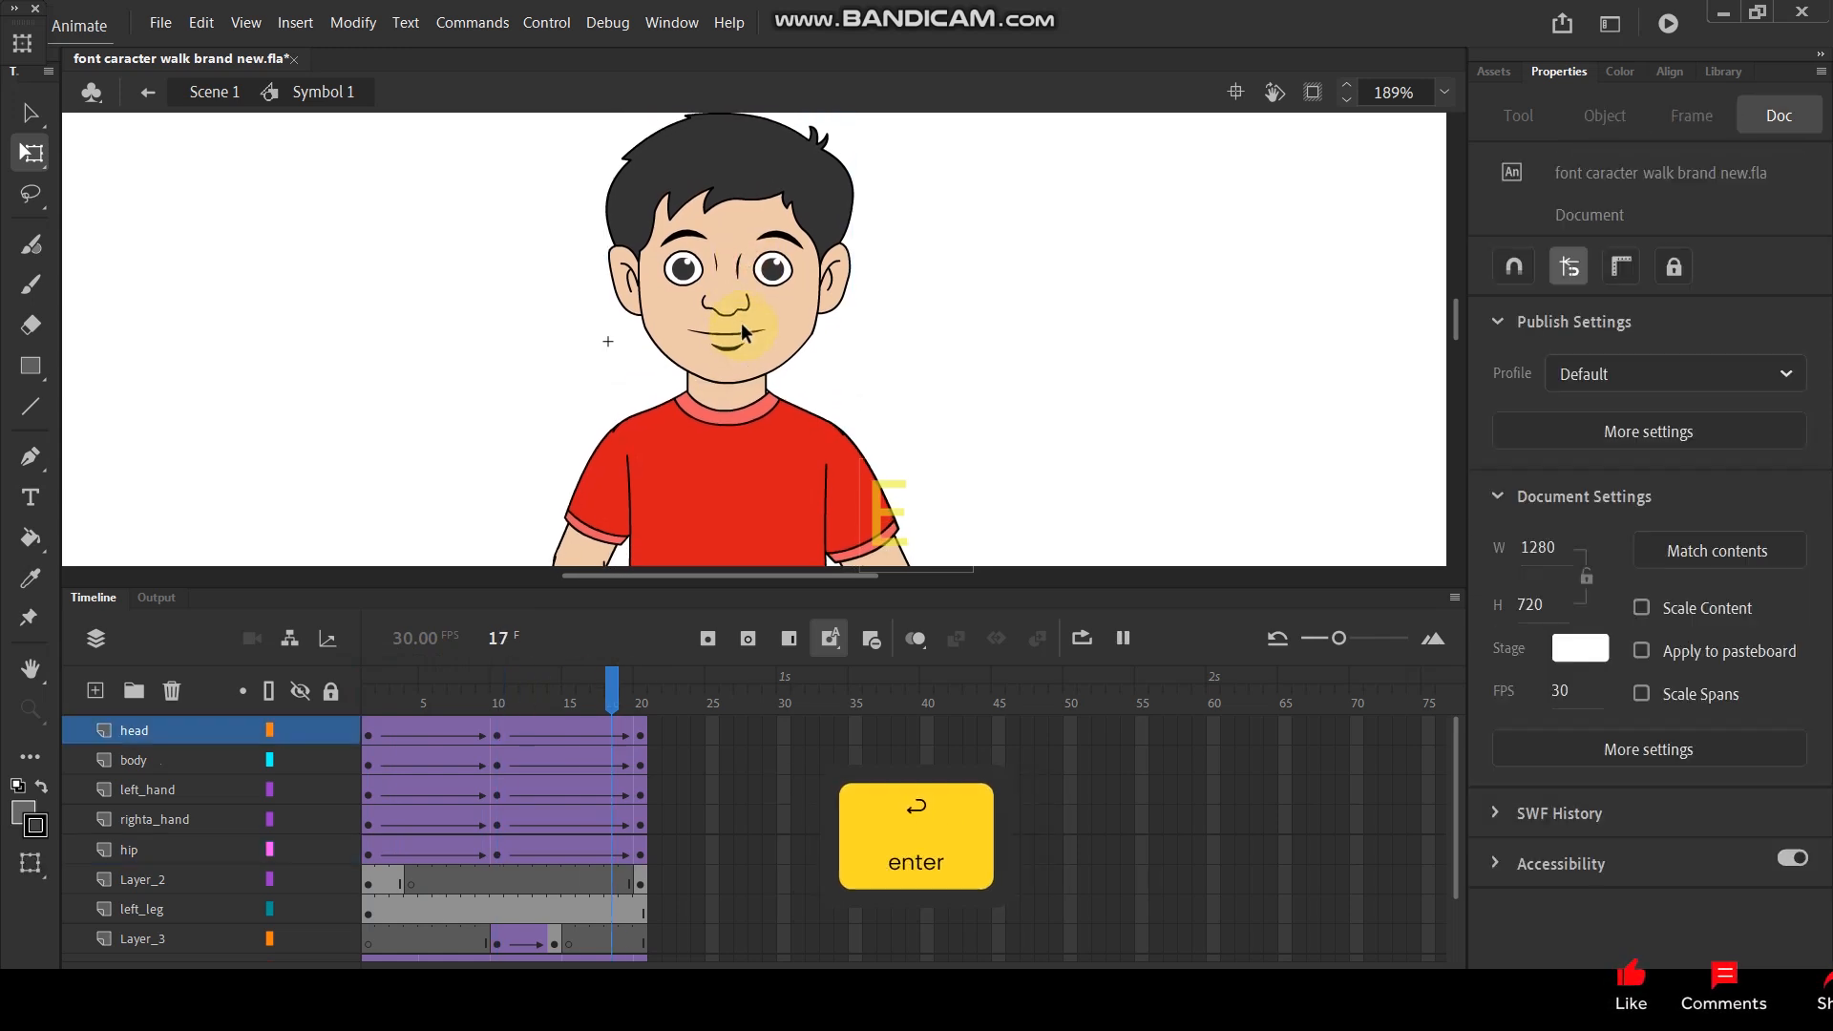
key(ctrl+z)
key(ctrl+z)
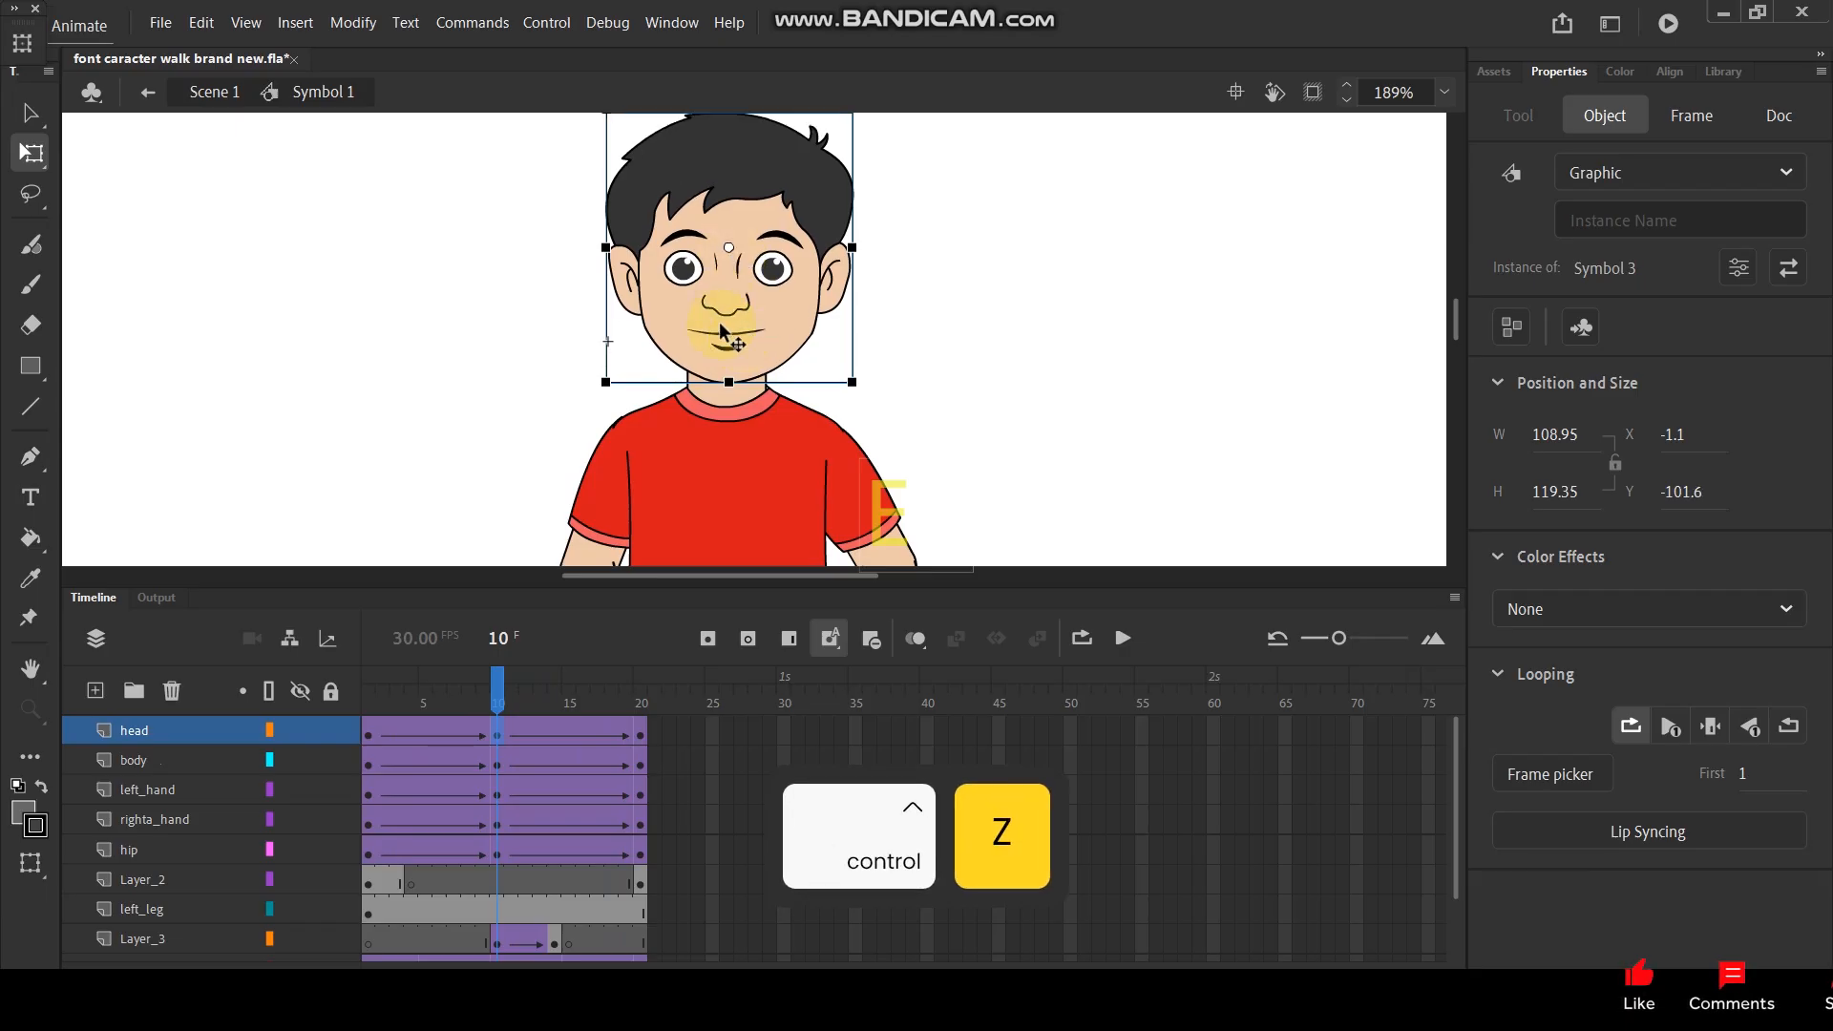
- Undo the last head change and try tilting the head slightly clockwise at frame 10 about a pivot at the chin
key(ctrl+z)
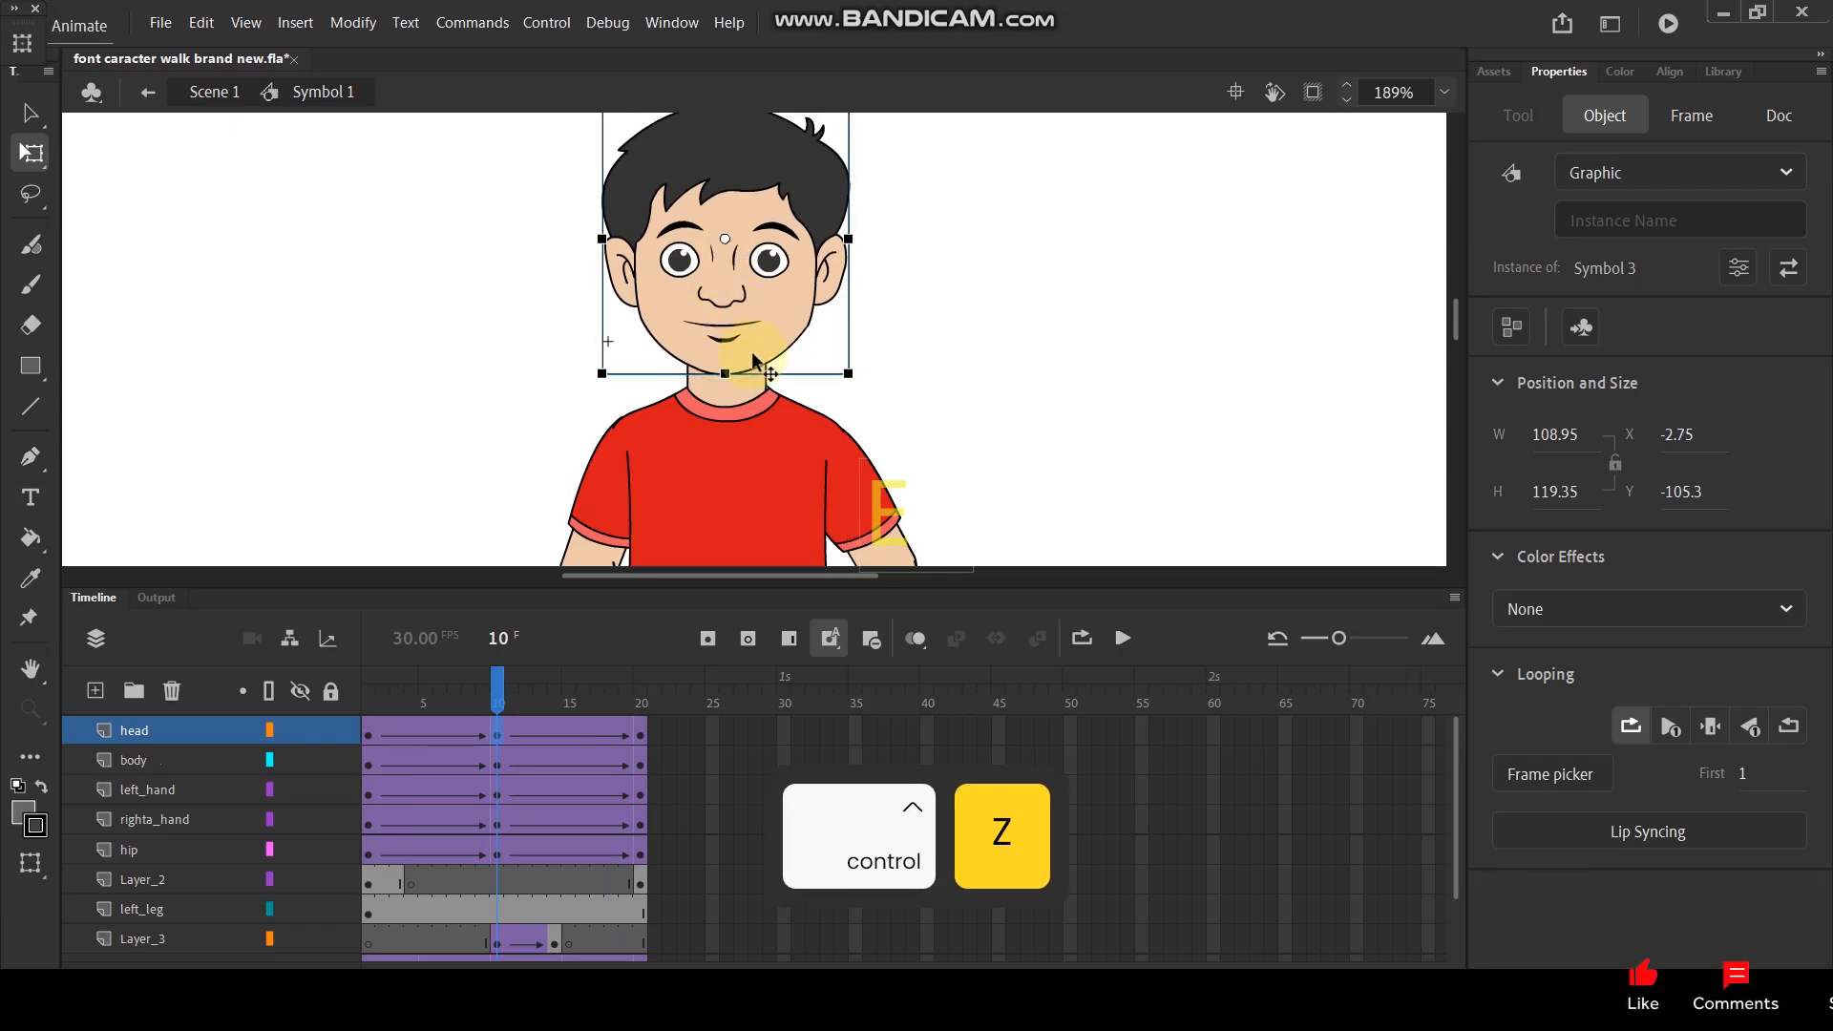
key(Return)
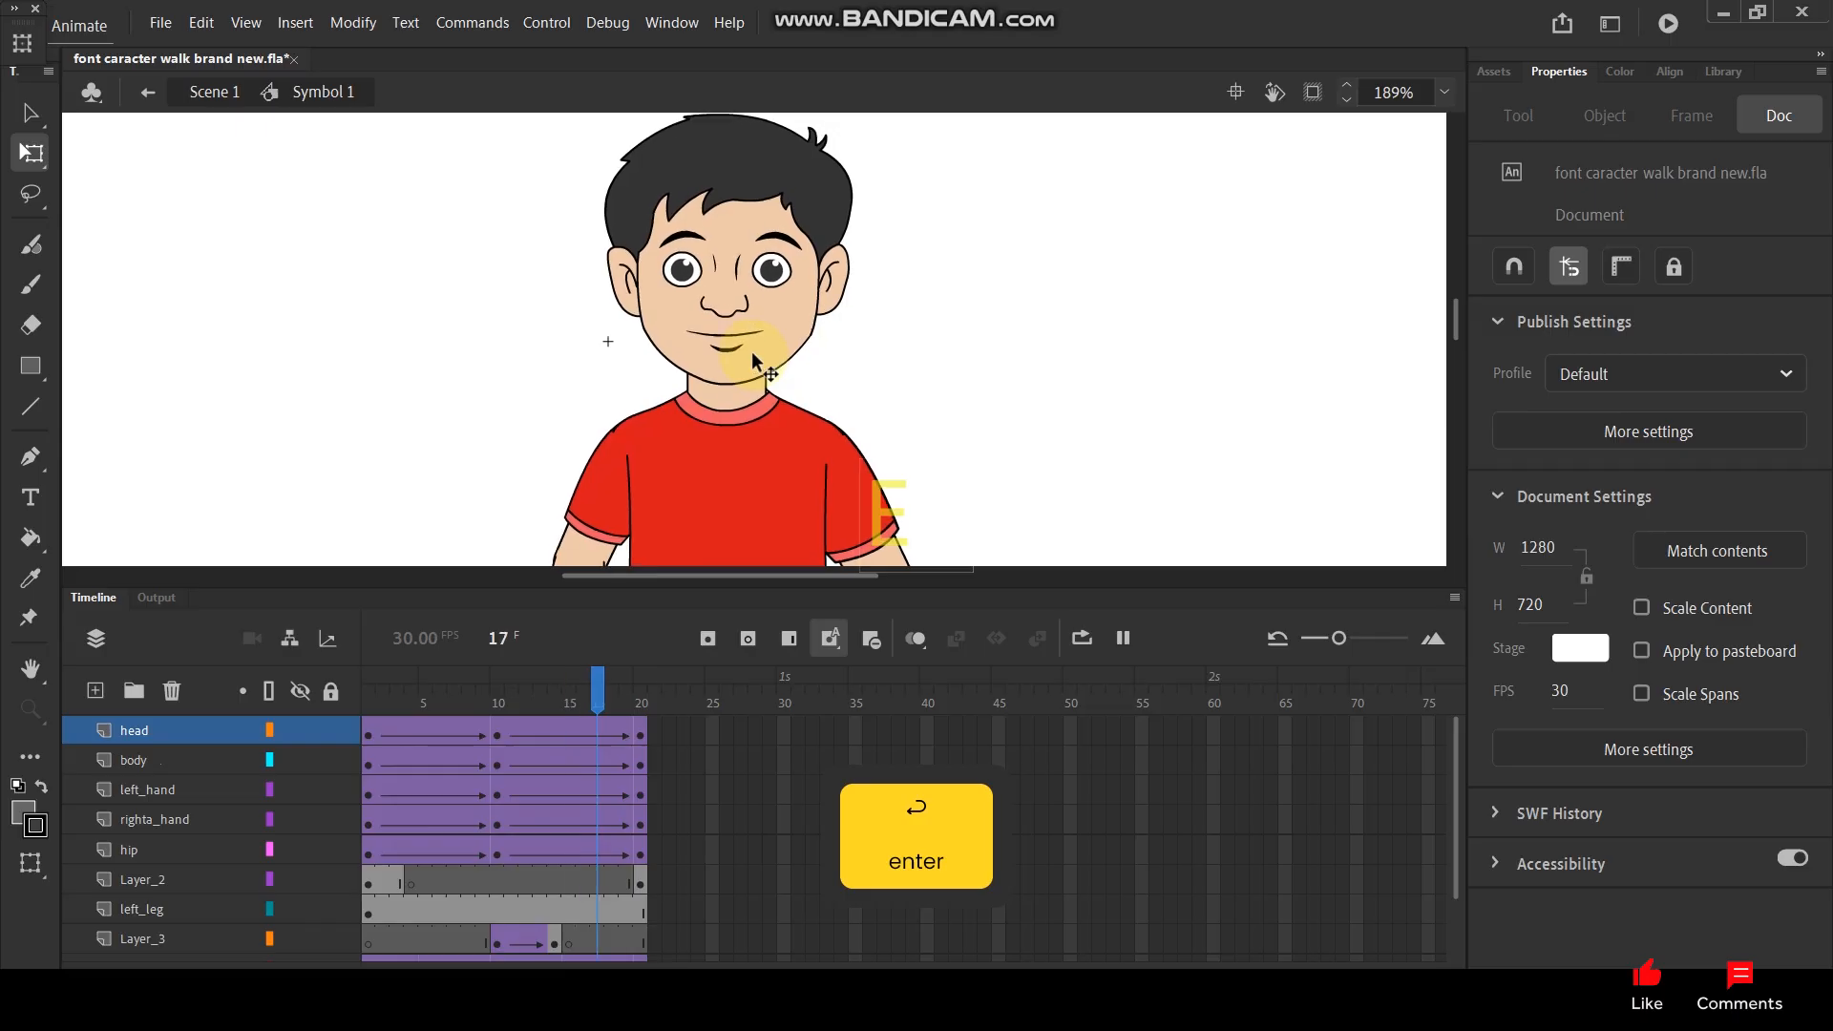
key(ctrl+z)
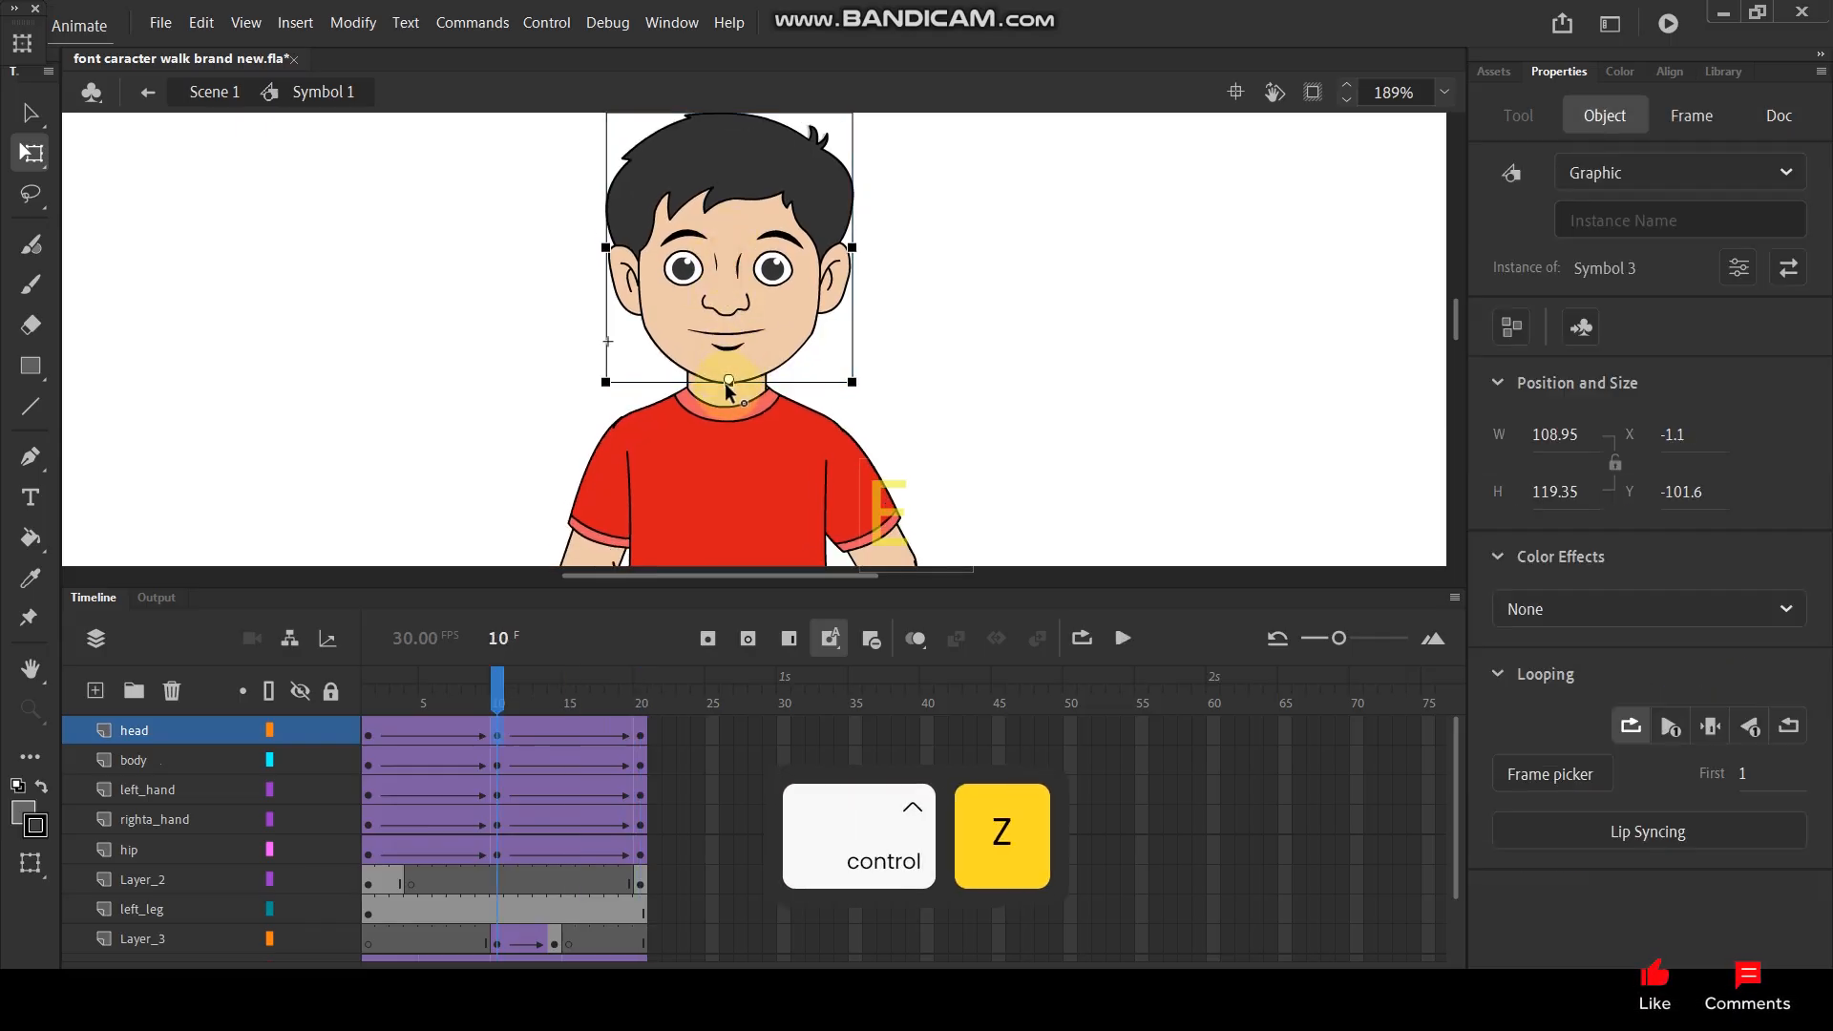
drag(879, 257, 879, 365)
drag(877, 235, 902, 231)
drag(506, 668, 328, 683)
- Remove the classic tweens from the head layer and delete its frames after frame 1
click(638, 749)
drag(649, 731, 373, 736)
right_click(373, 736)
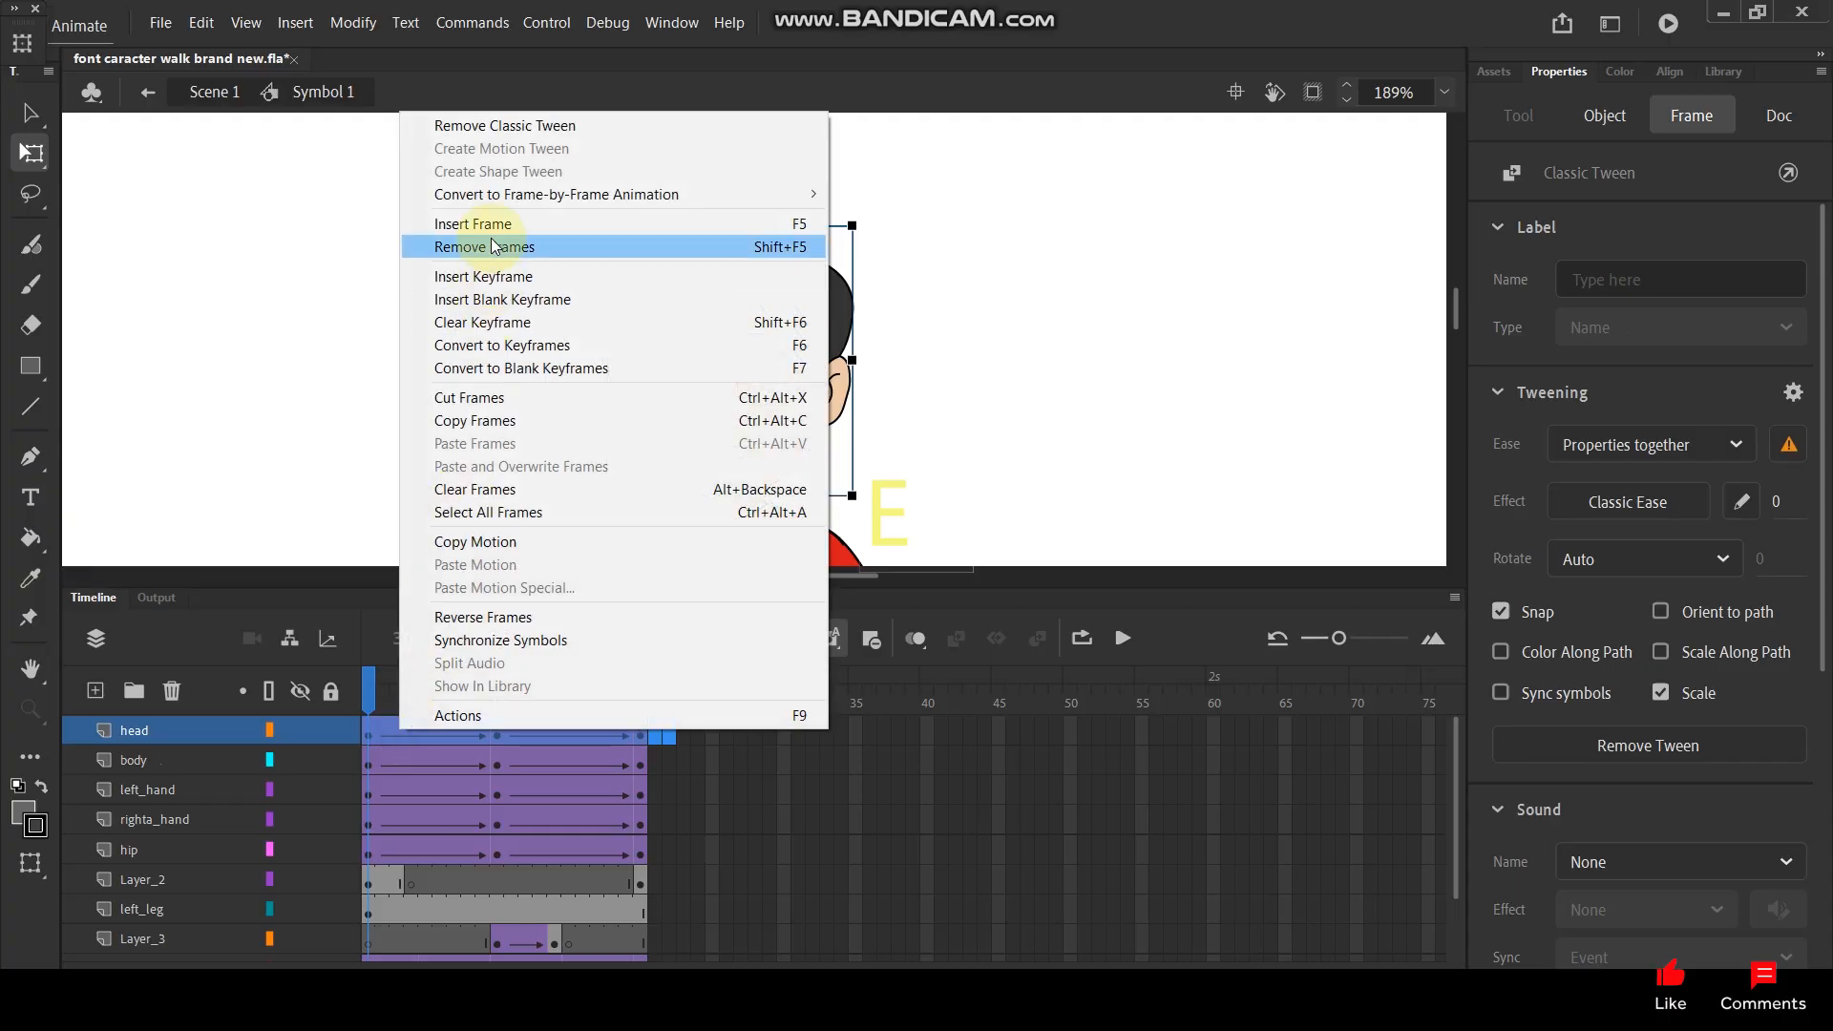
click(554, 124)
drag(720, 724, 387, 736)
right_click(384, 736)
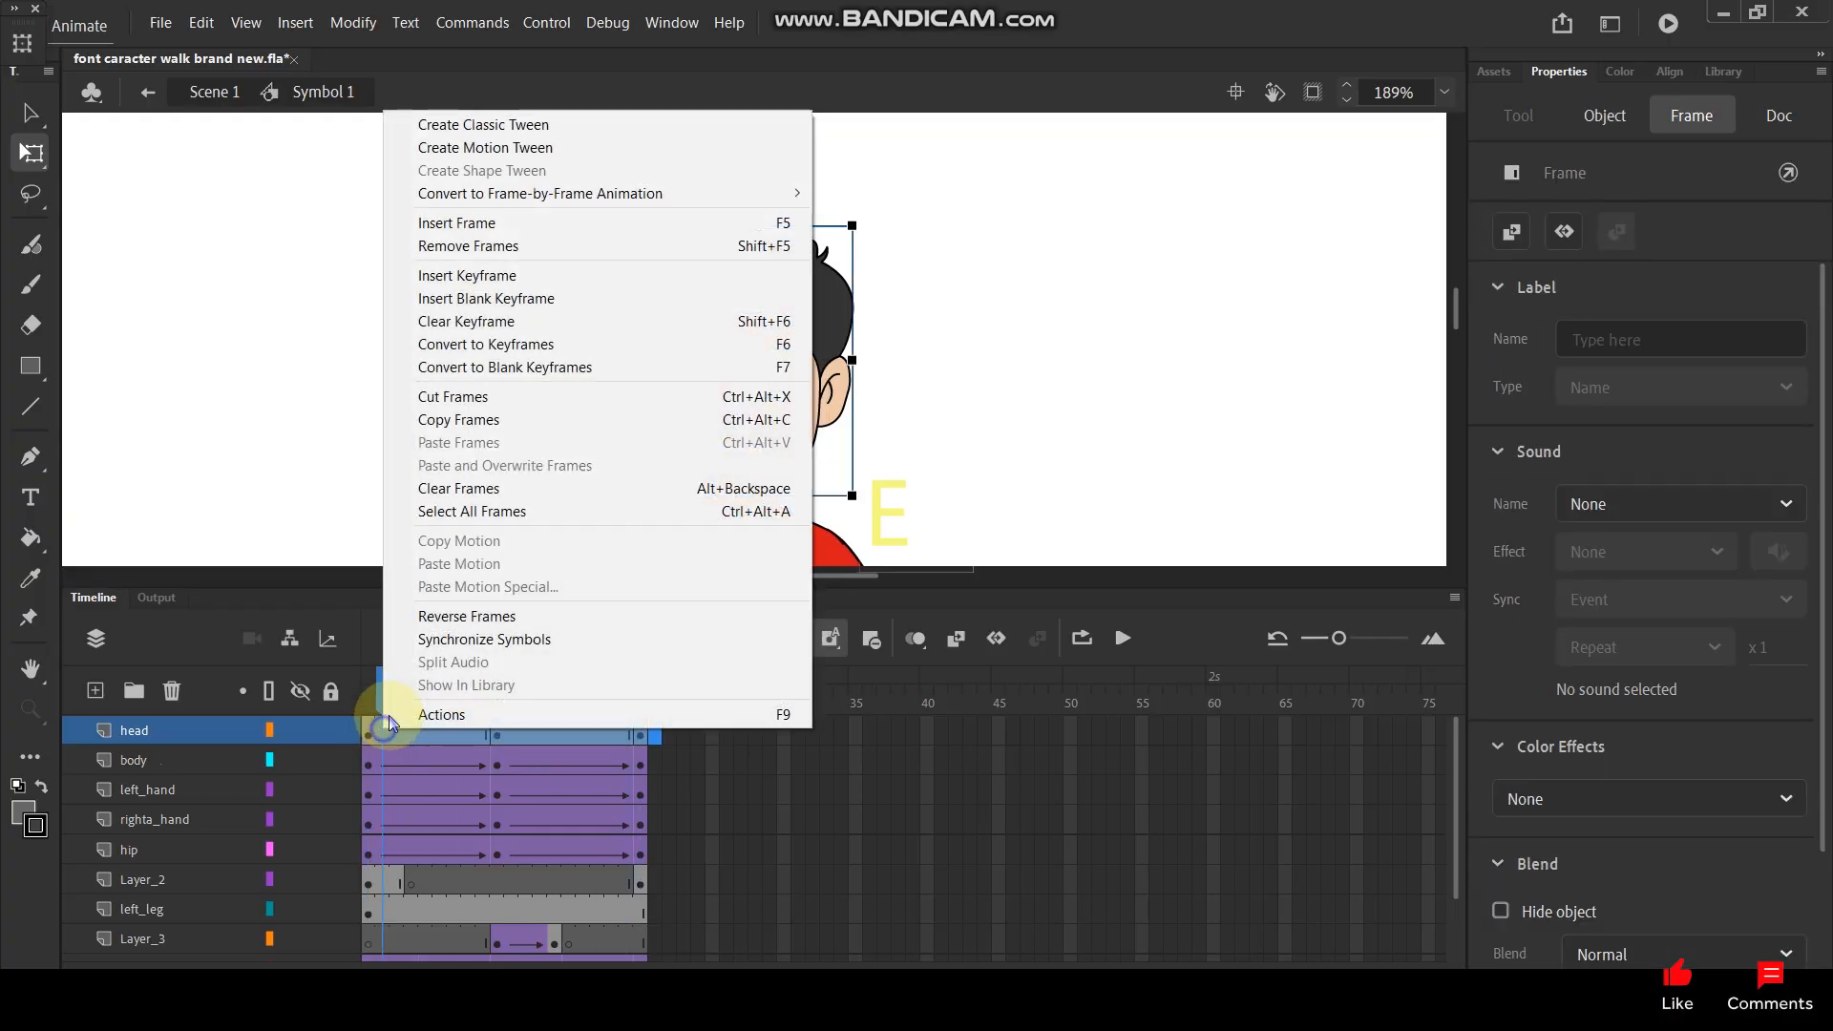
click(460, 243)
drag(388, 681, 369, 676)
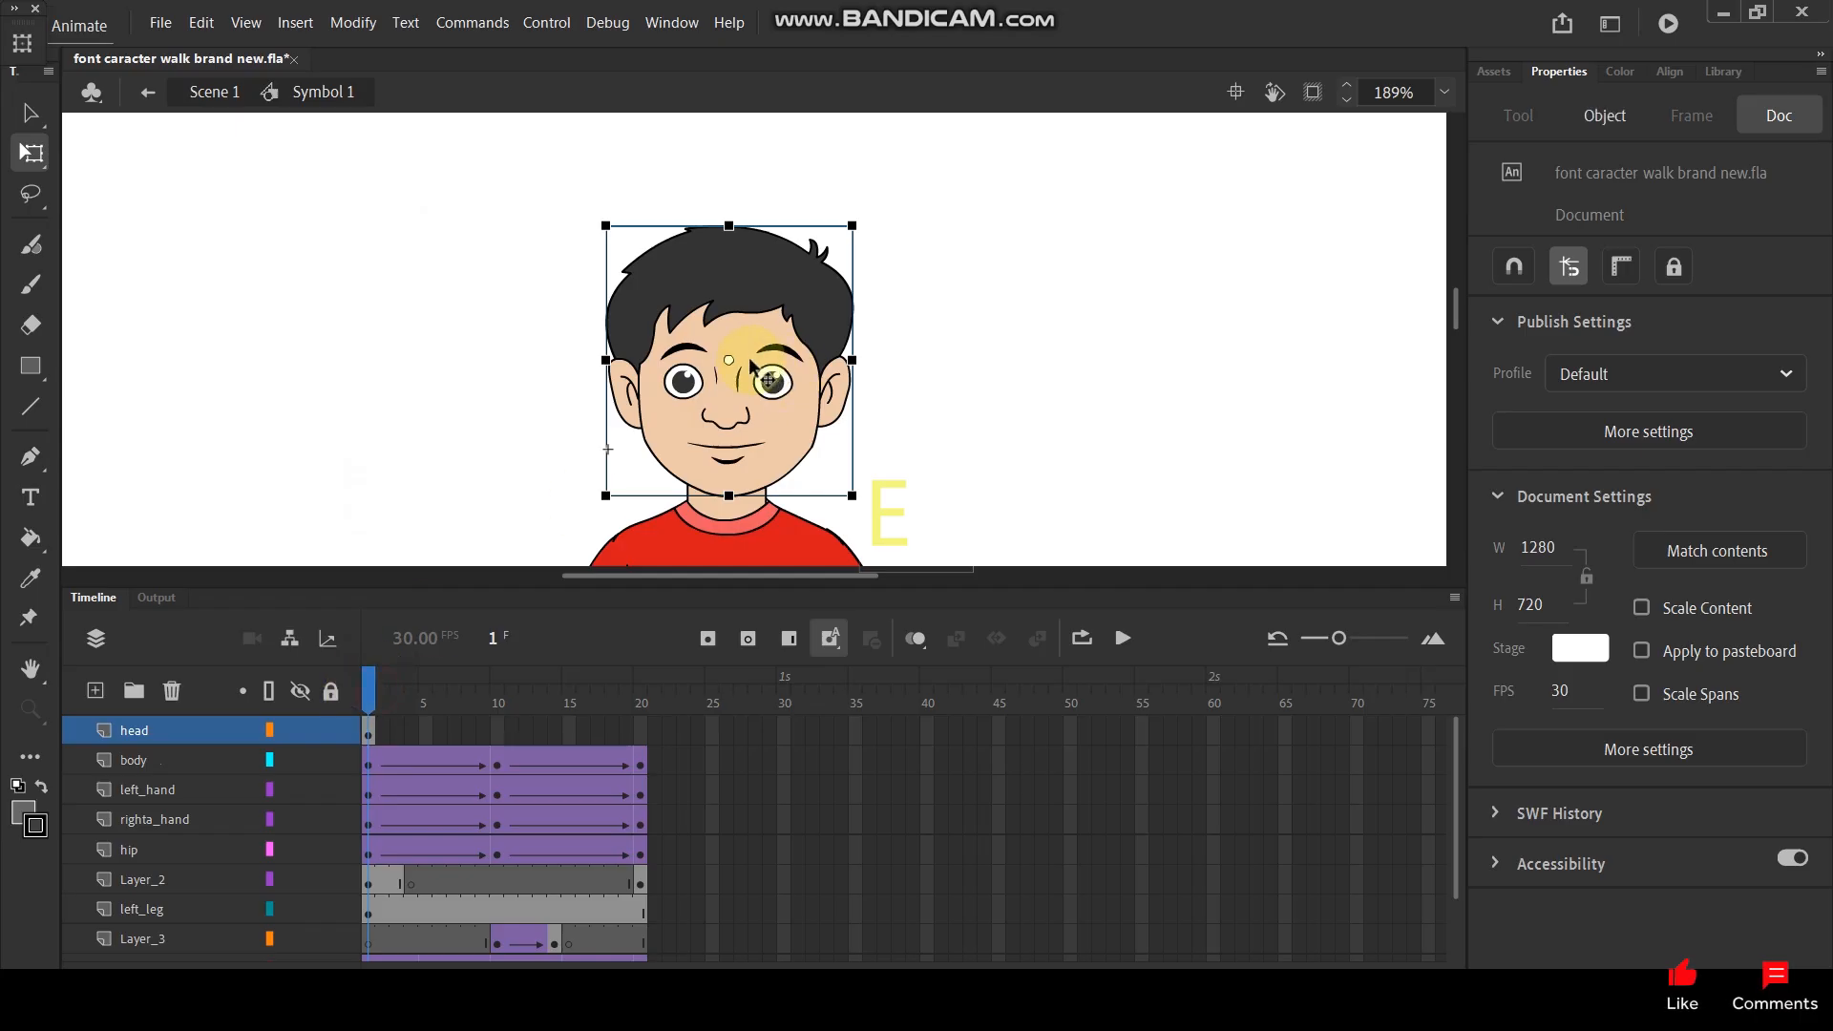
- Set the head's pivot at the chin in frame 1 and insert head keyframes at frames 20 and 10
click(715, 489)
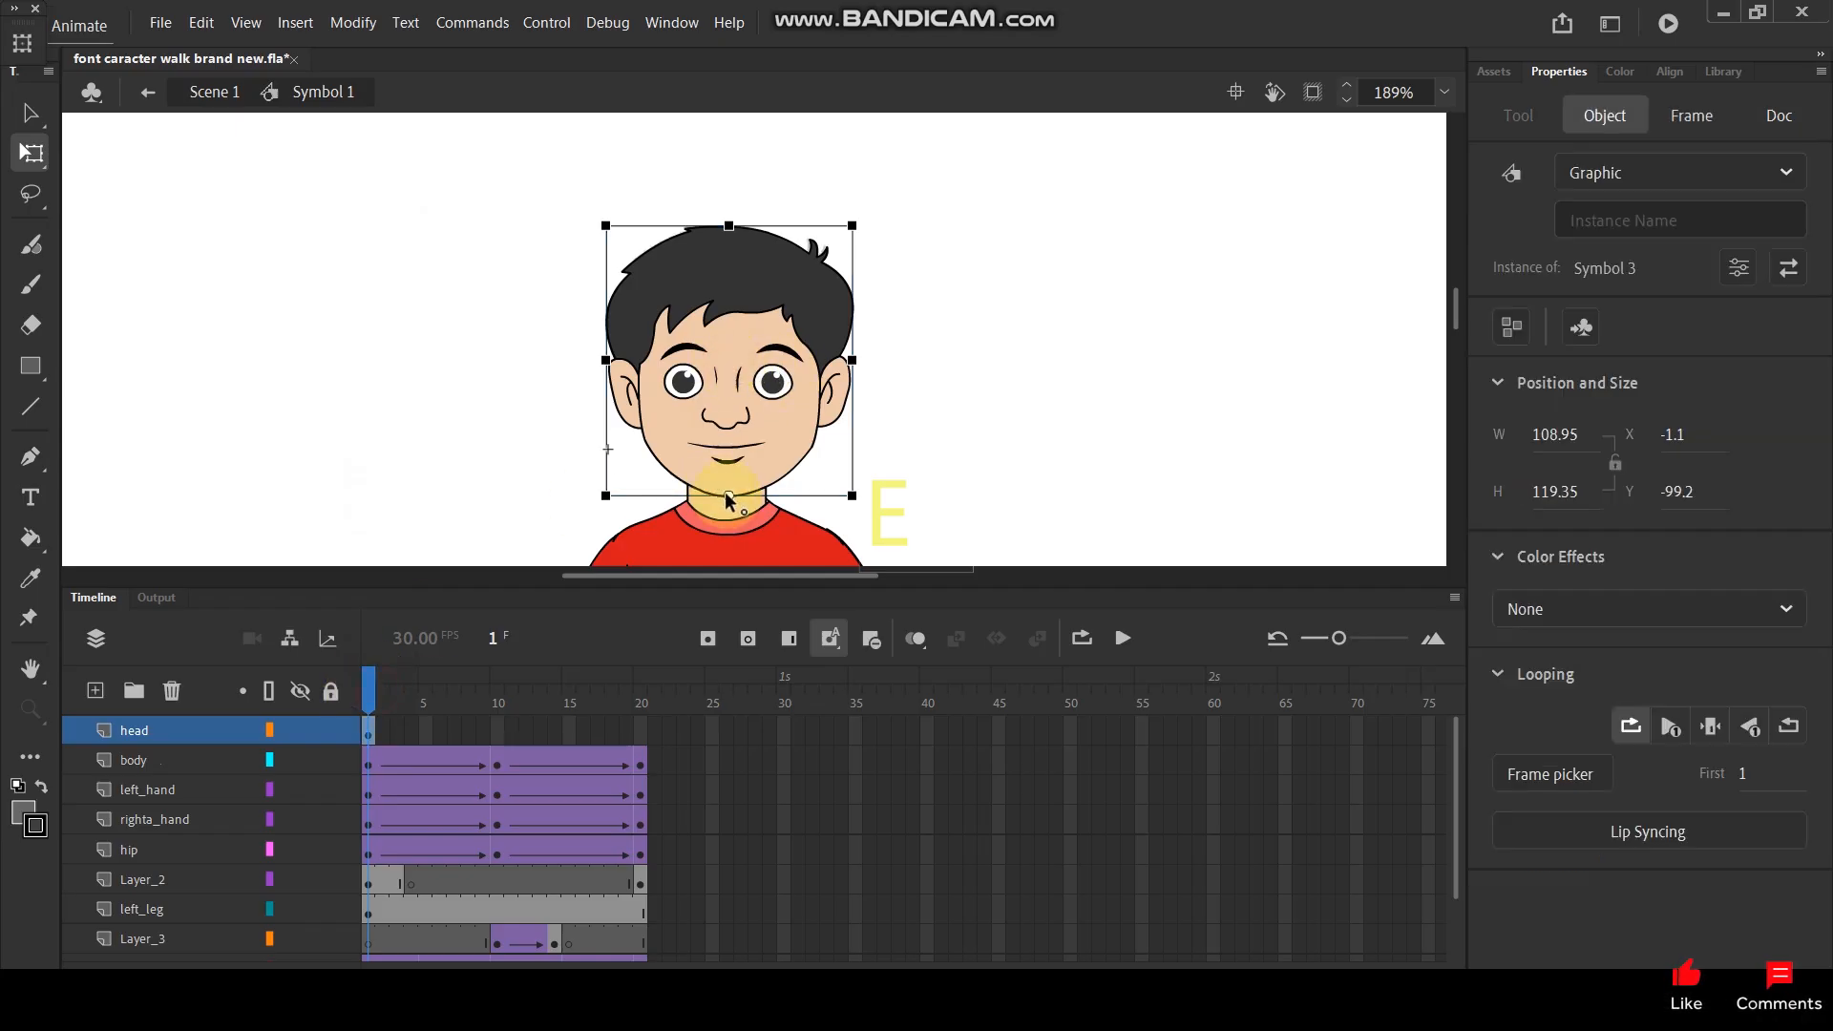
click(646, 737)
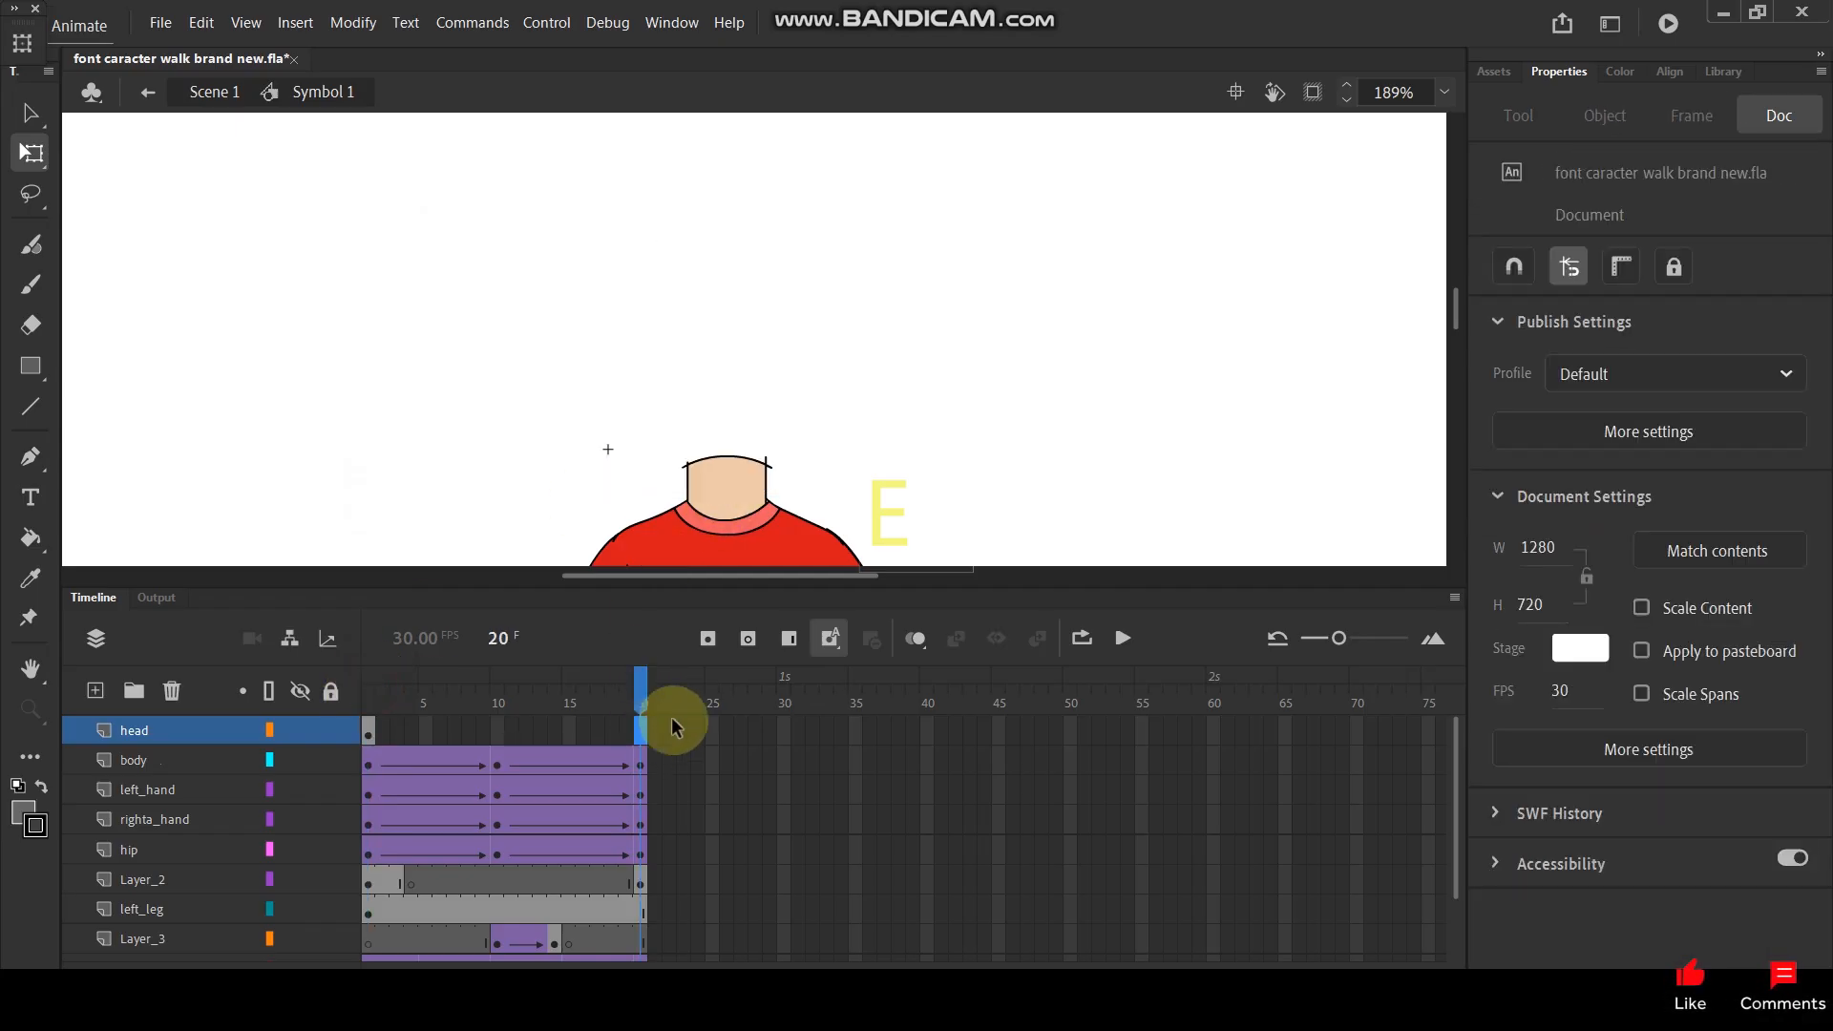
key(F6)
click(499, 732)
key(F6)
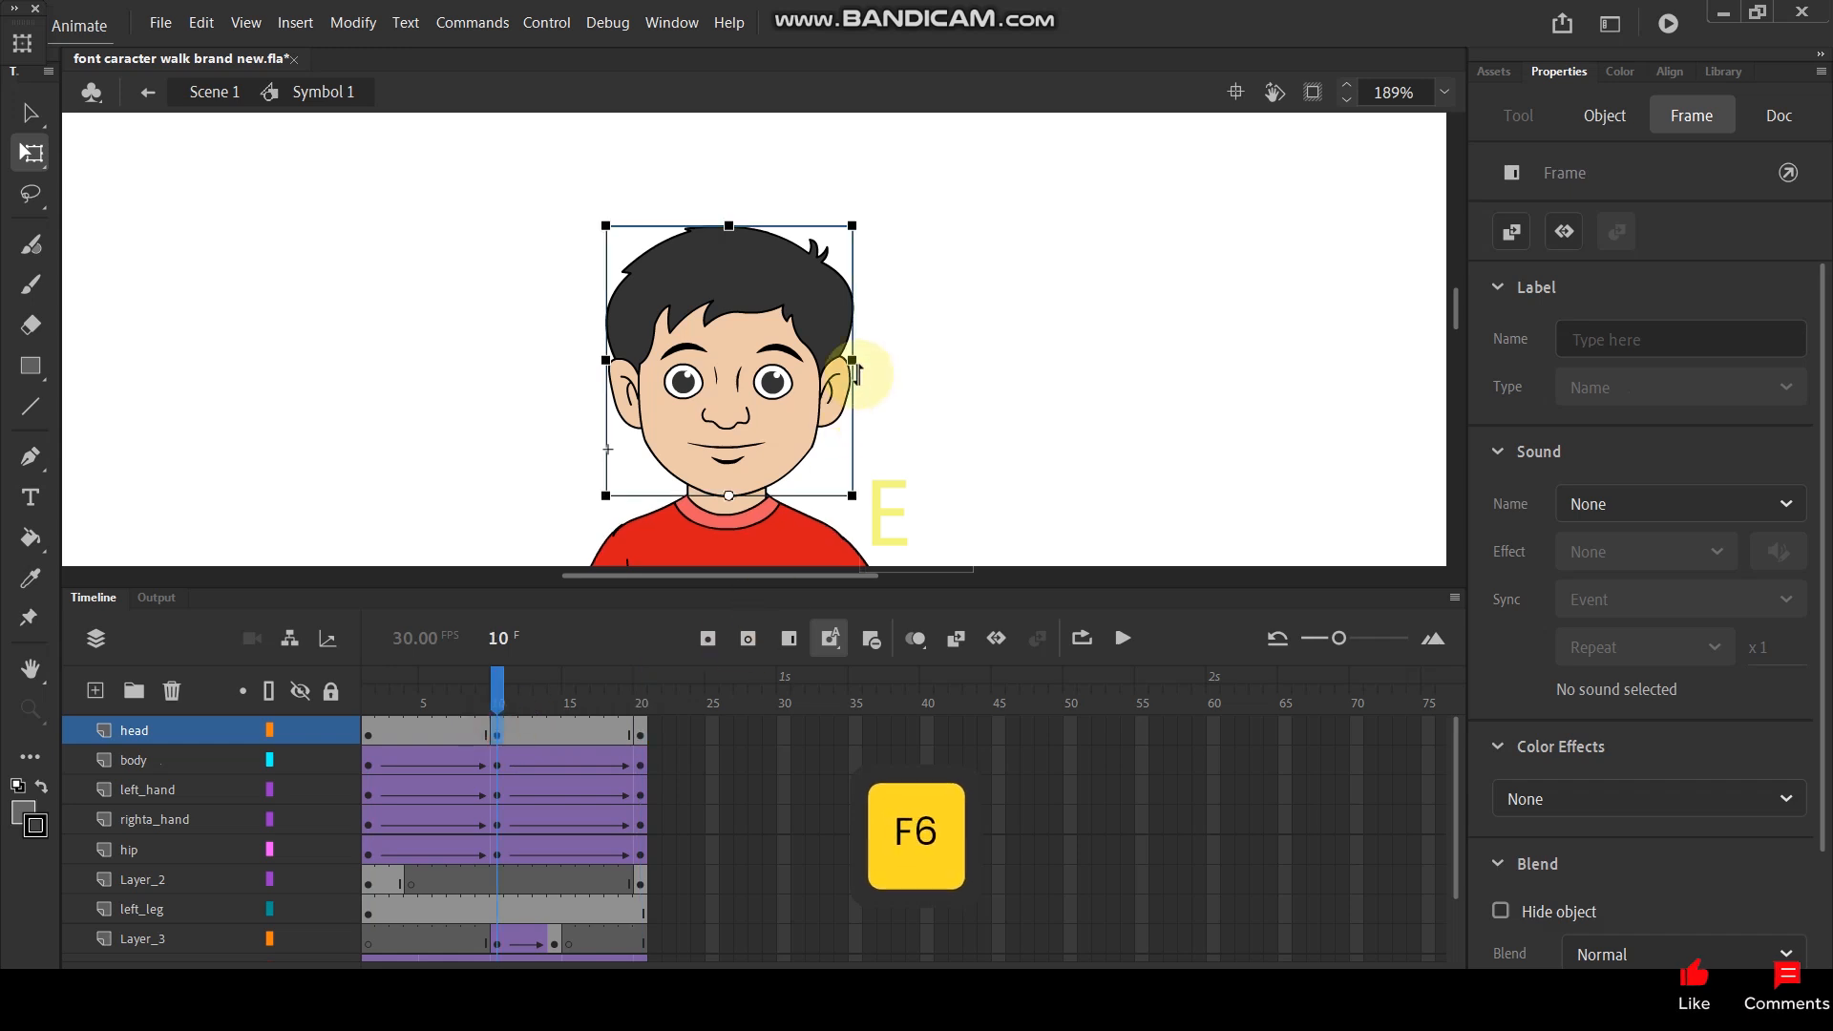
- Tilt the head slightly clockwise at frame 10 and create classic tweens across the head layer's frames 1 to 20
drag(869, 236, 895, 233)
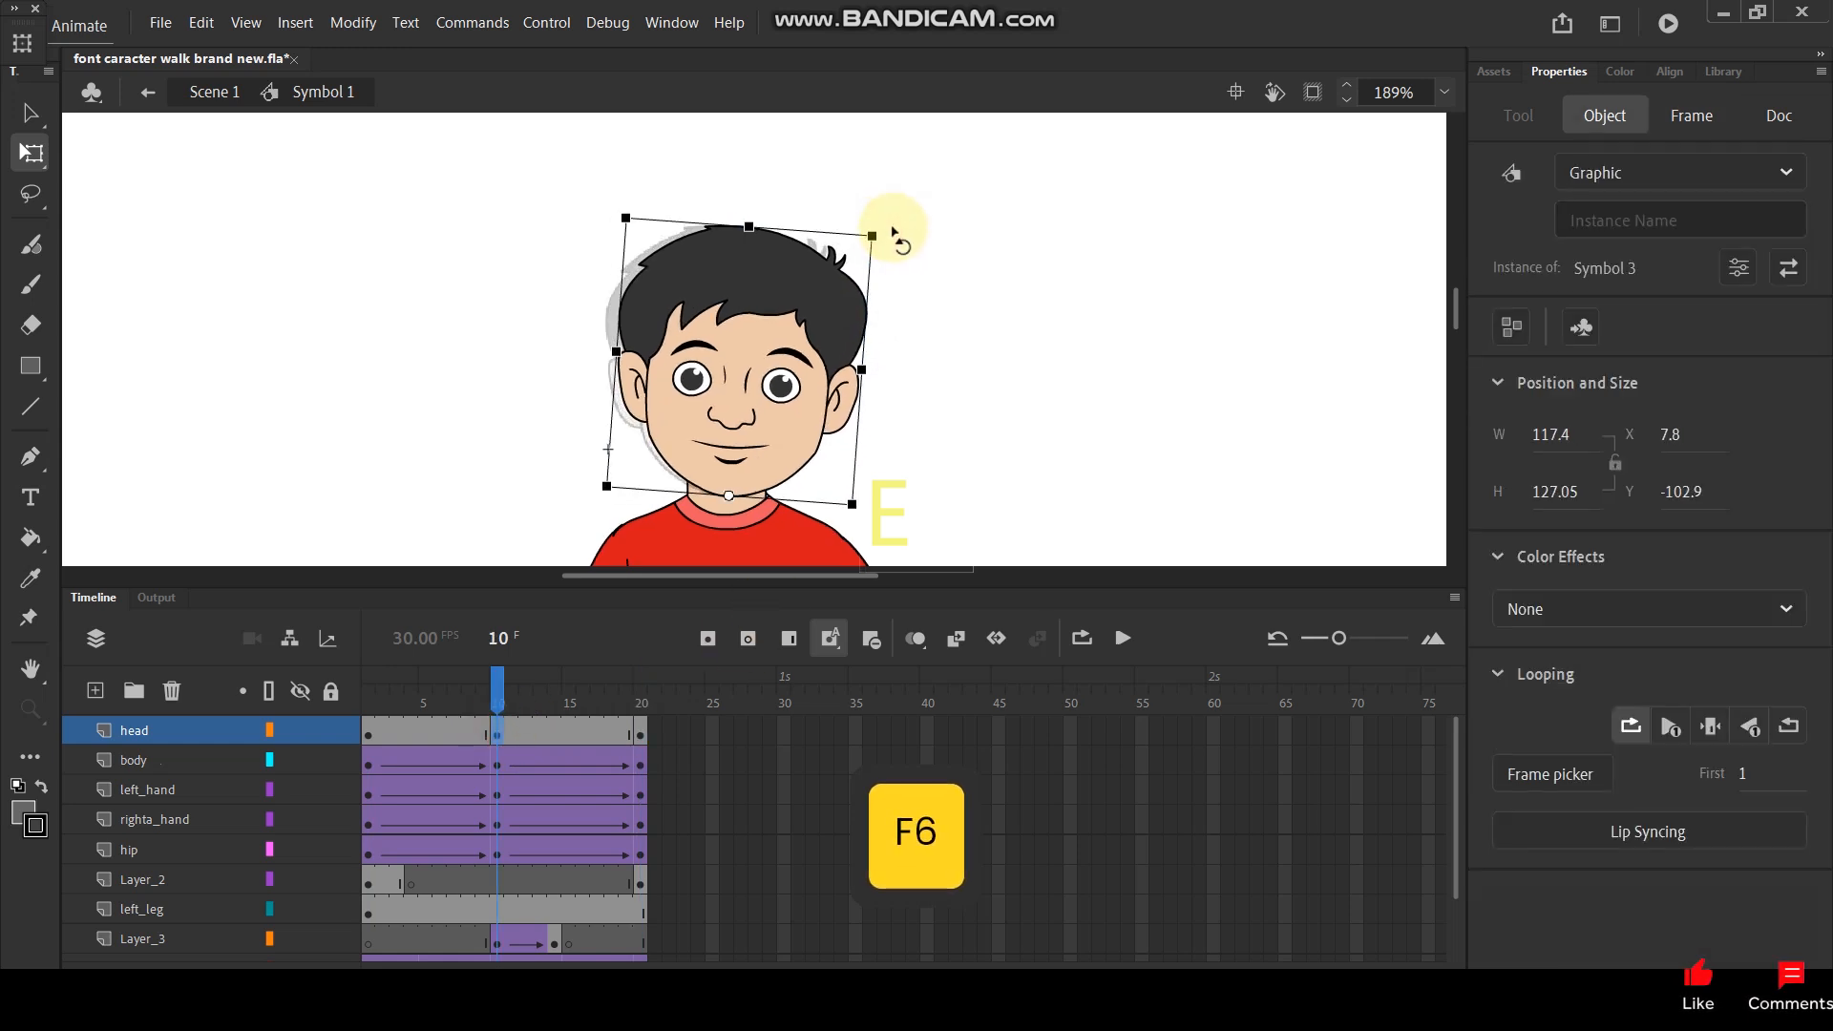
drag(659, 740, 365, 733)
right_click(411, 731)
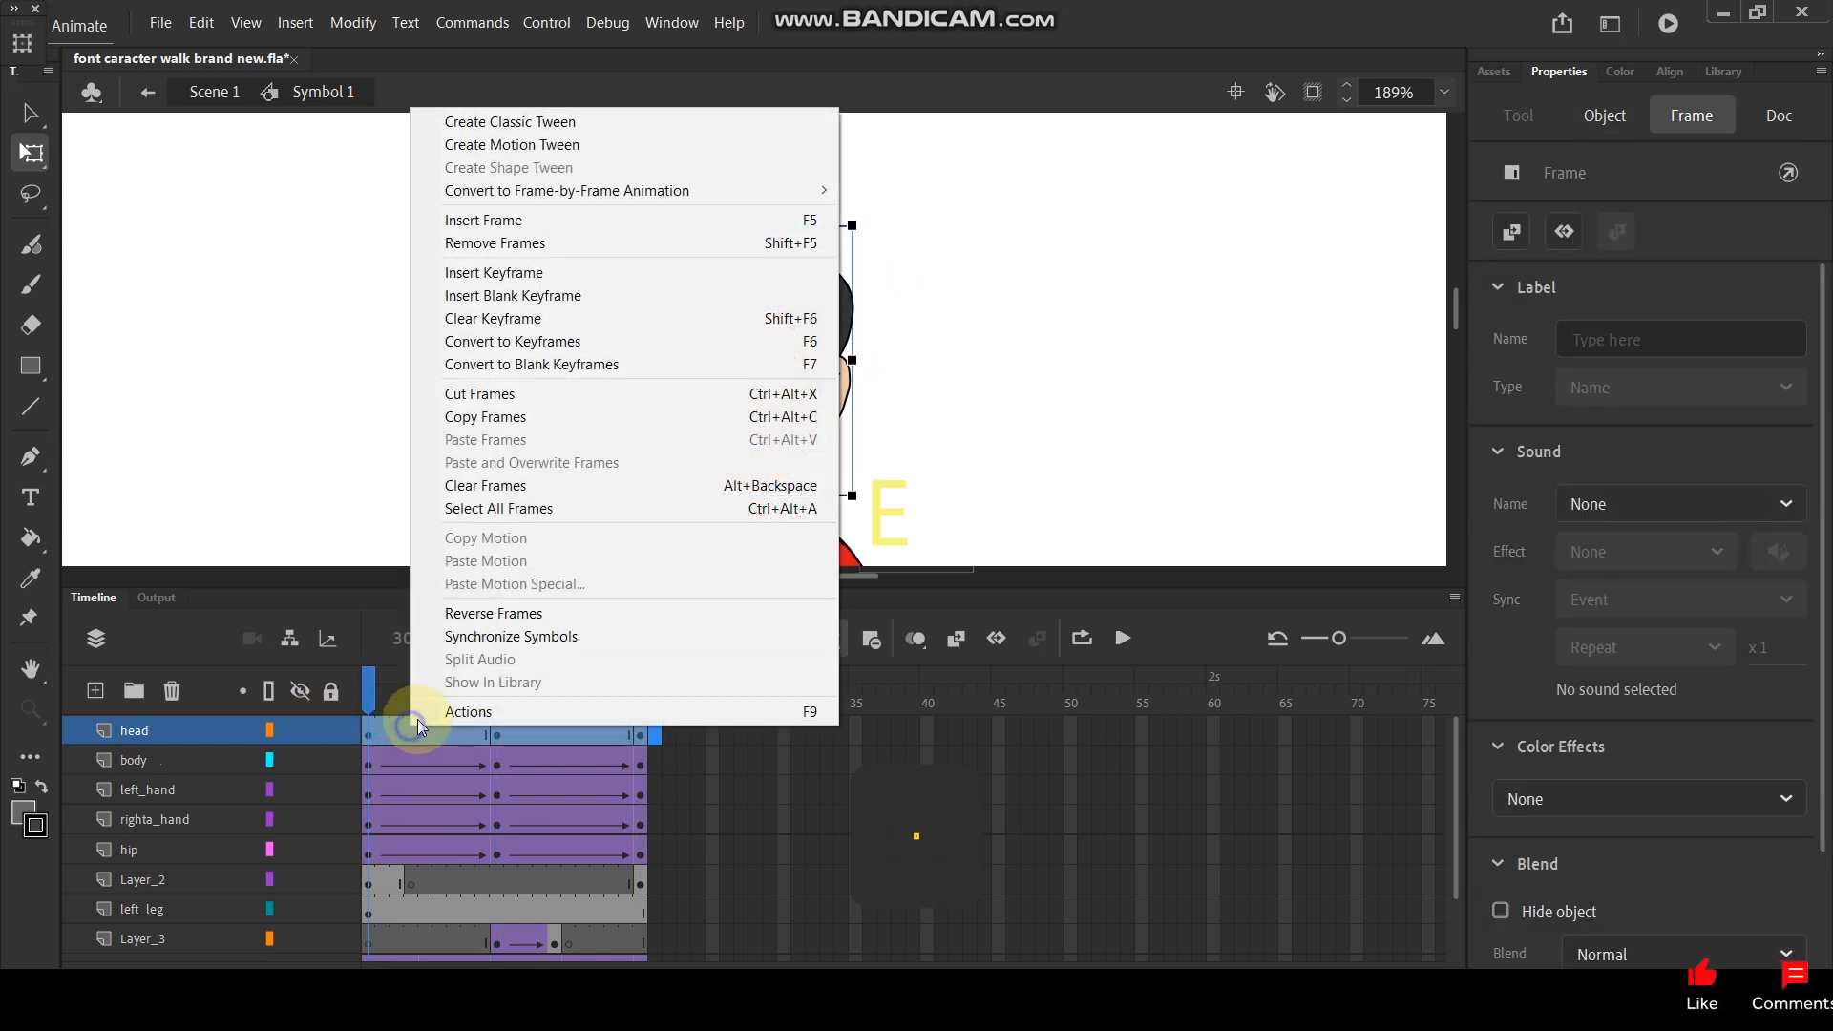
click(530, 124)
- Play the walk cycle several times with the whole character in view to check the head motion
scroll(777, 360, down, 5)
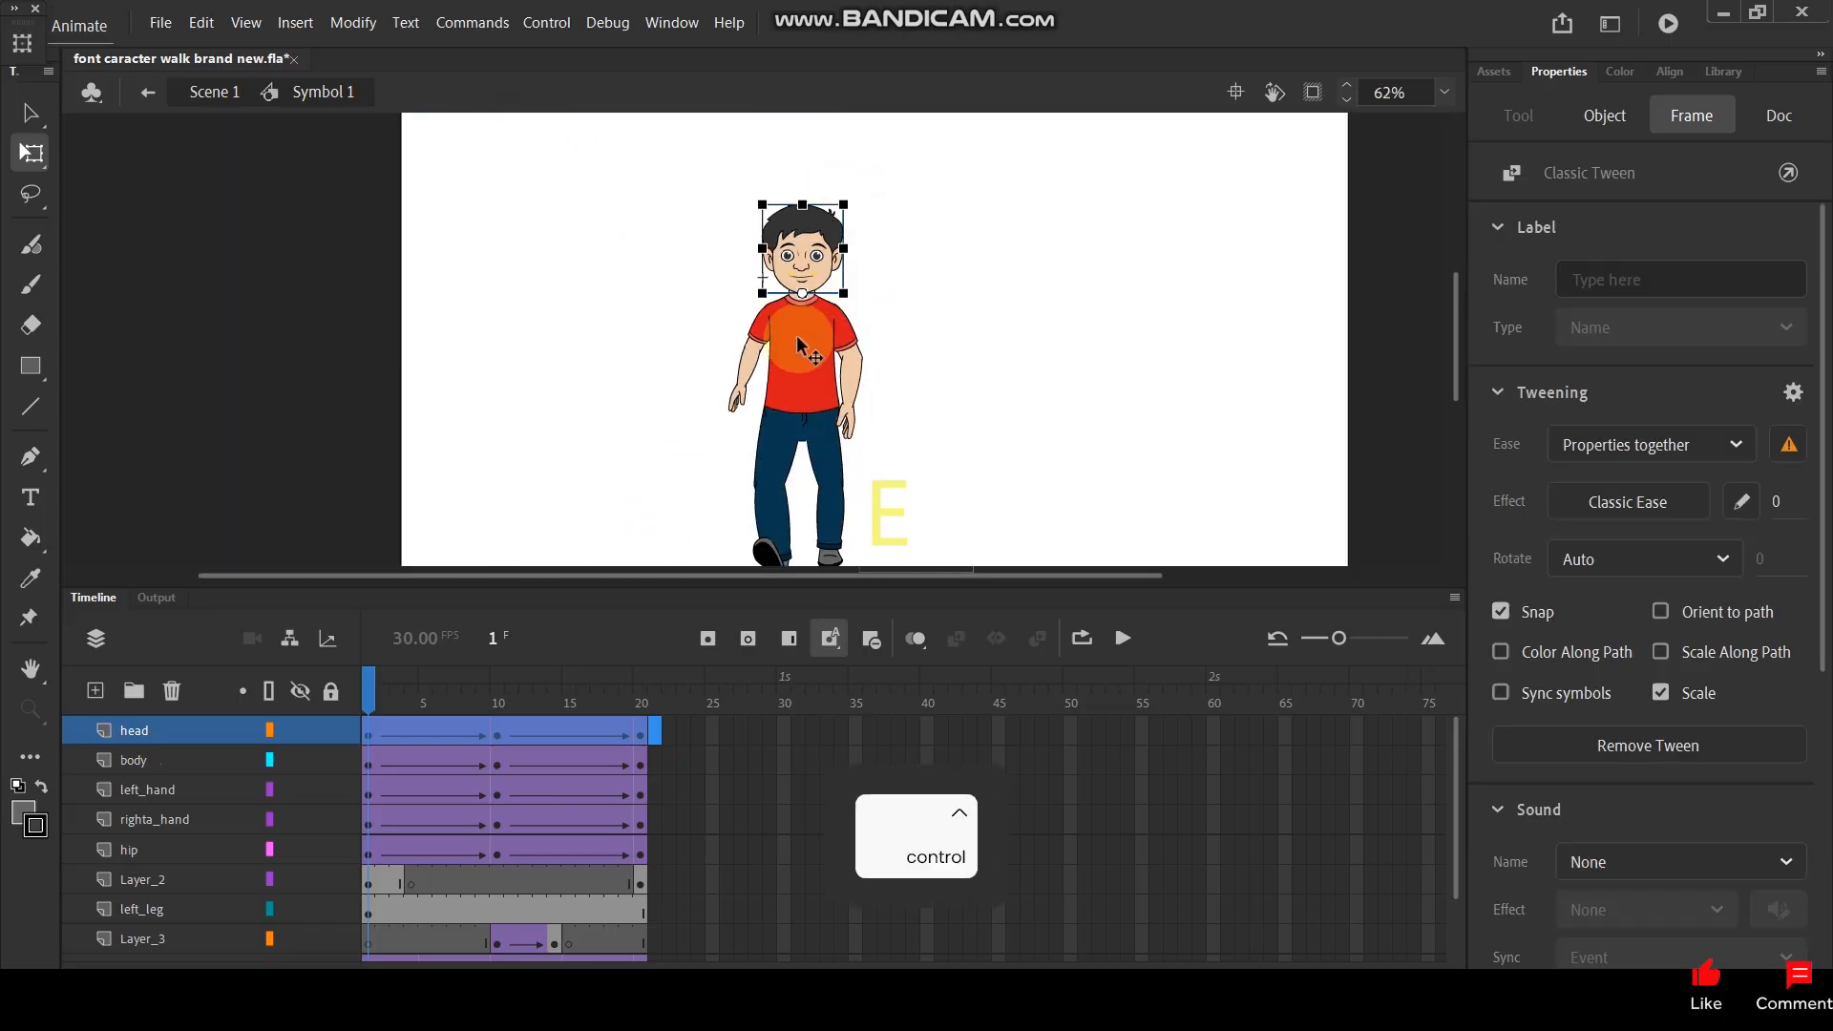
scroll(818, 397, up, 1)
key(Return)
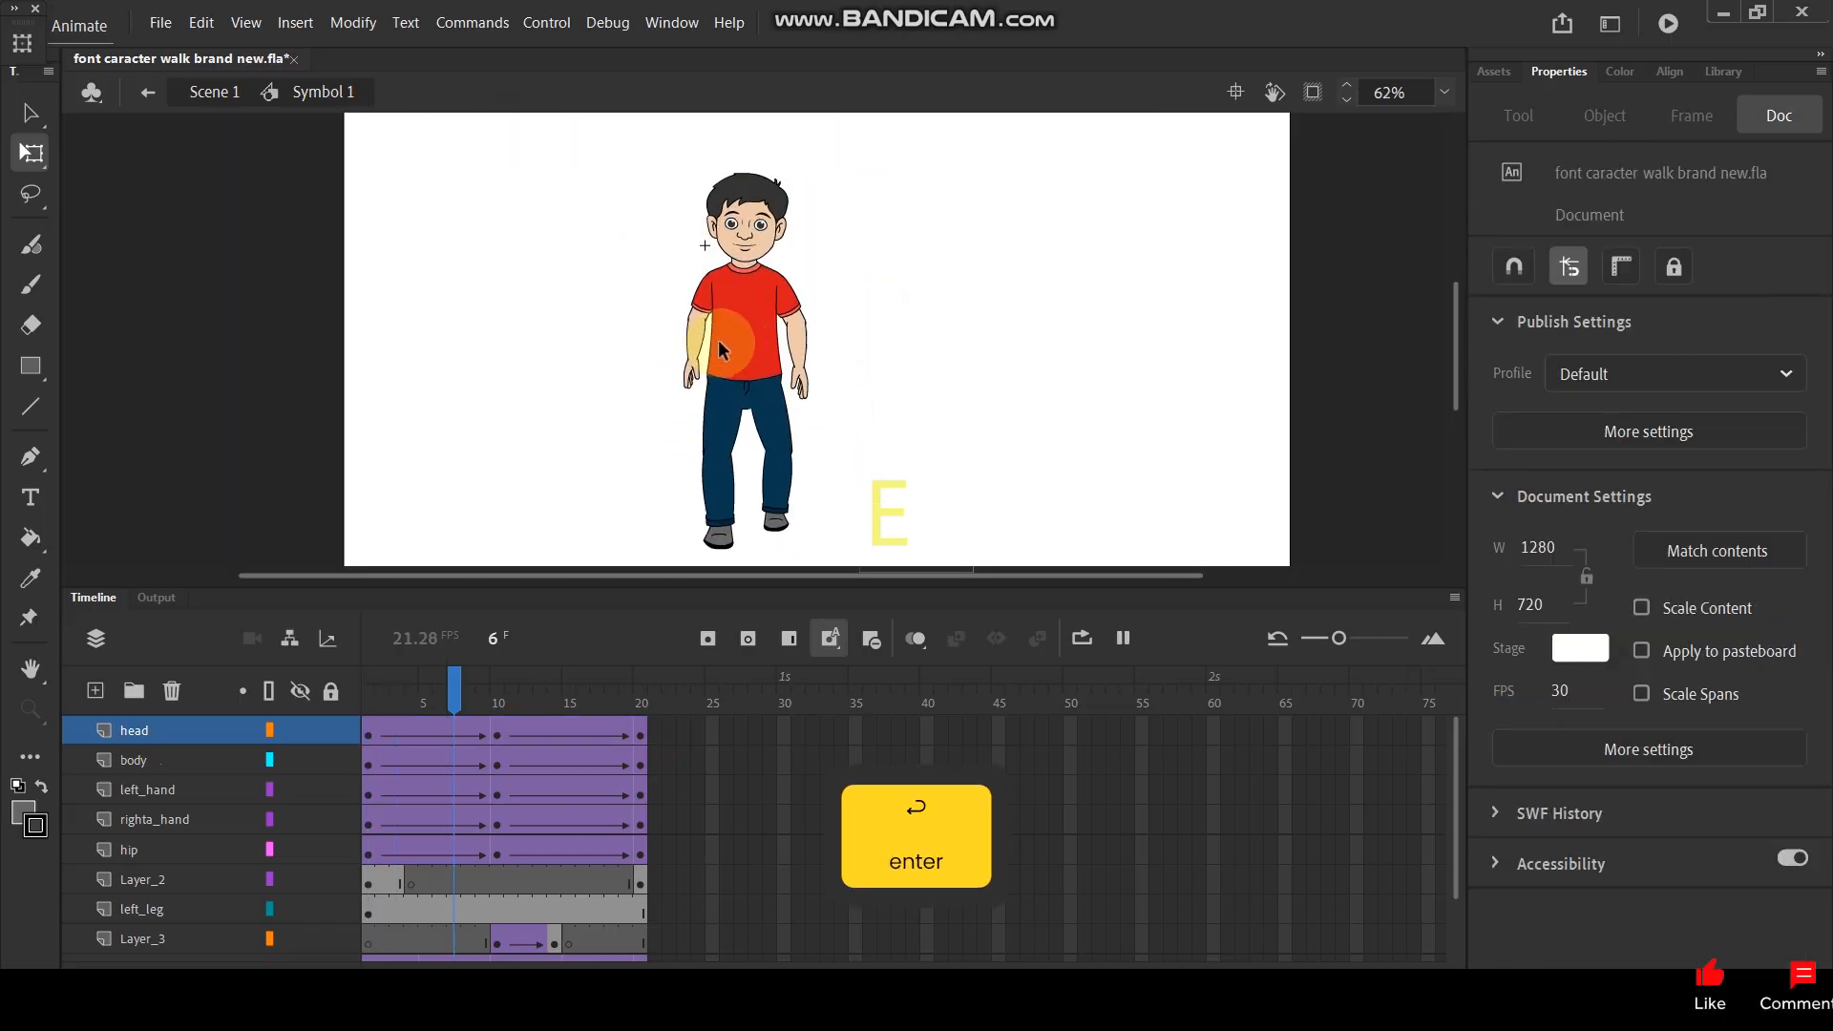
key(Return)
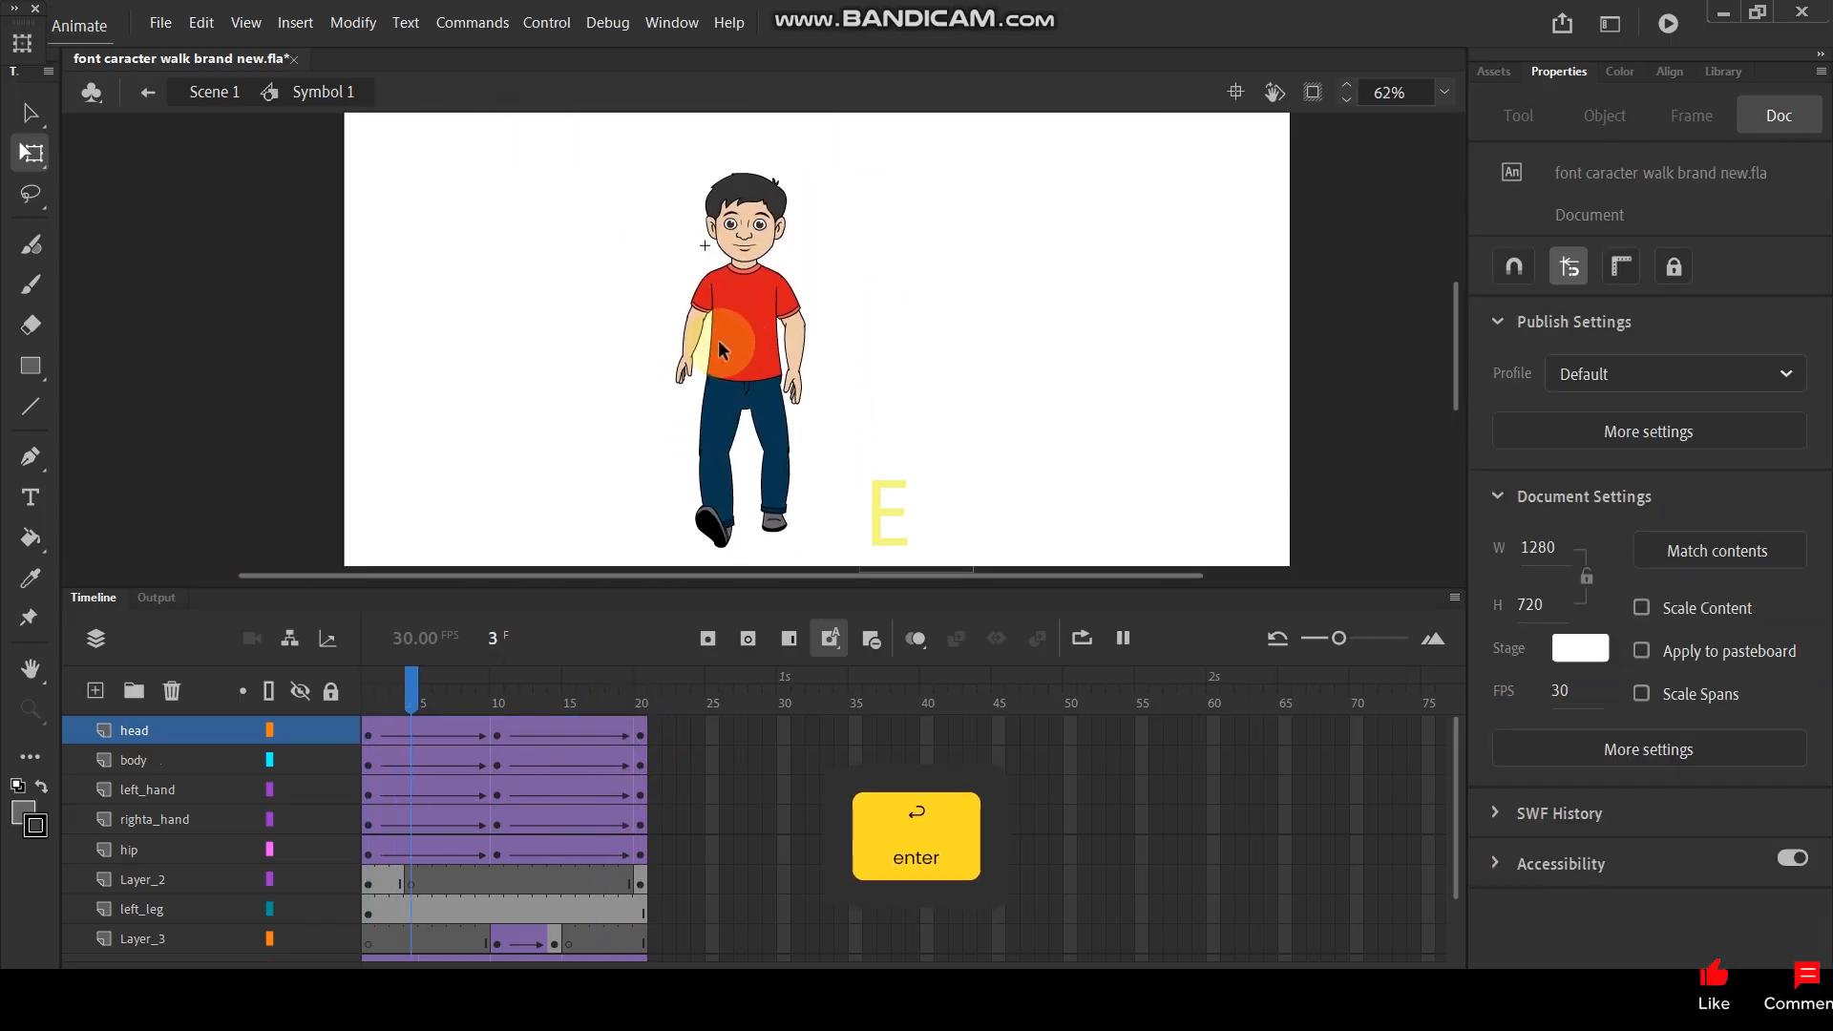
key(Return)
key(Return)
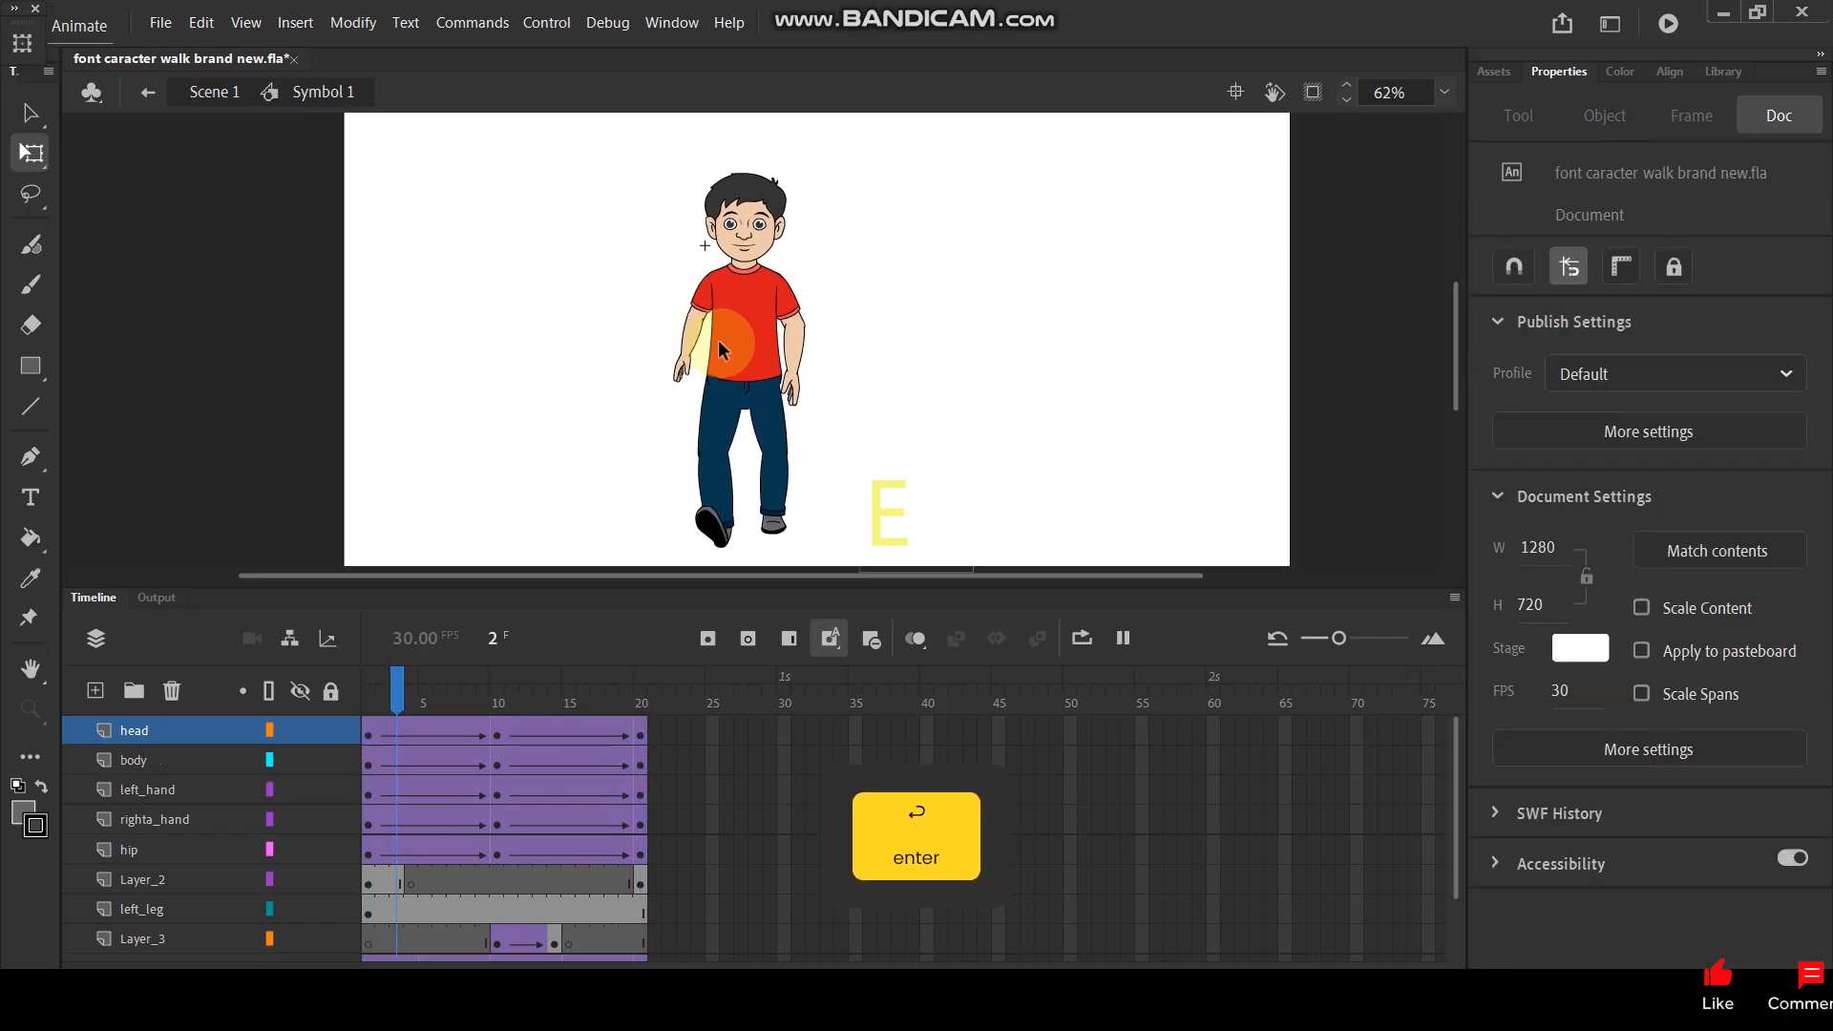
- Return to Scene 1 and delete Layer_3
double_click(982, 266)
click(158, 730)
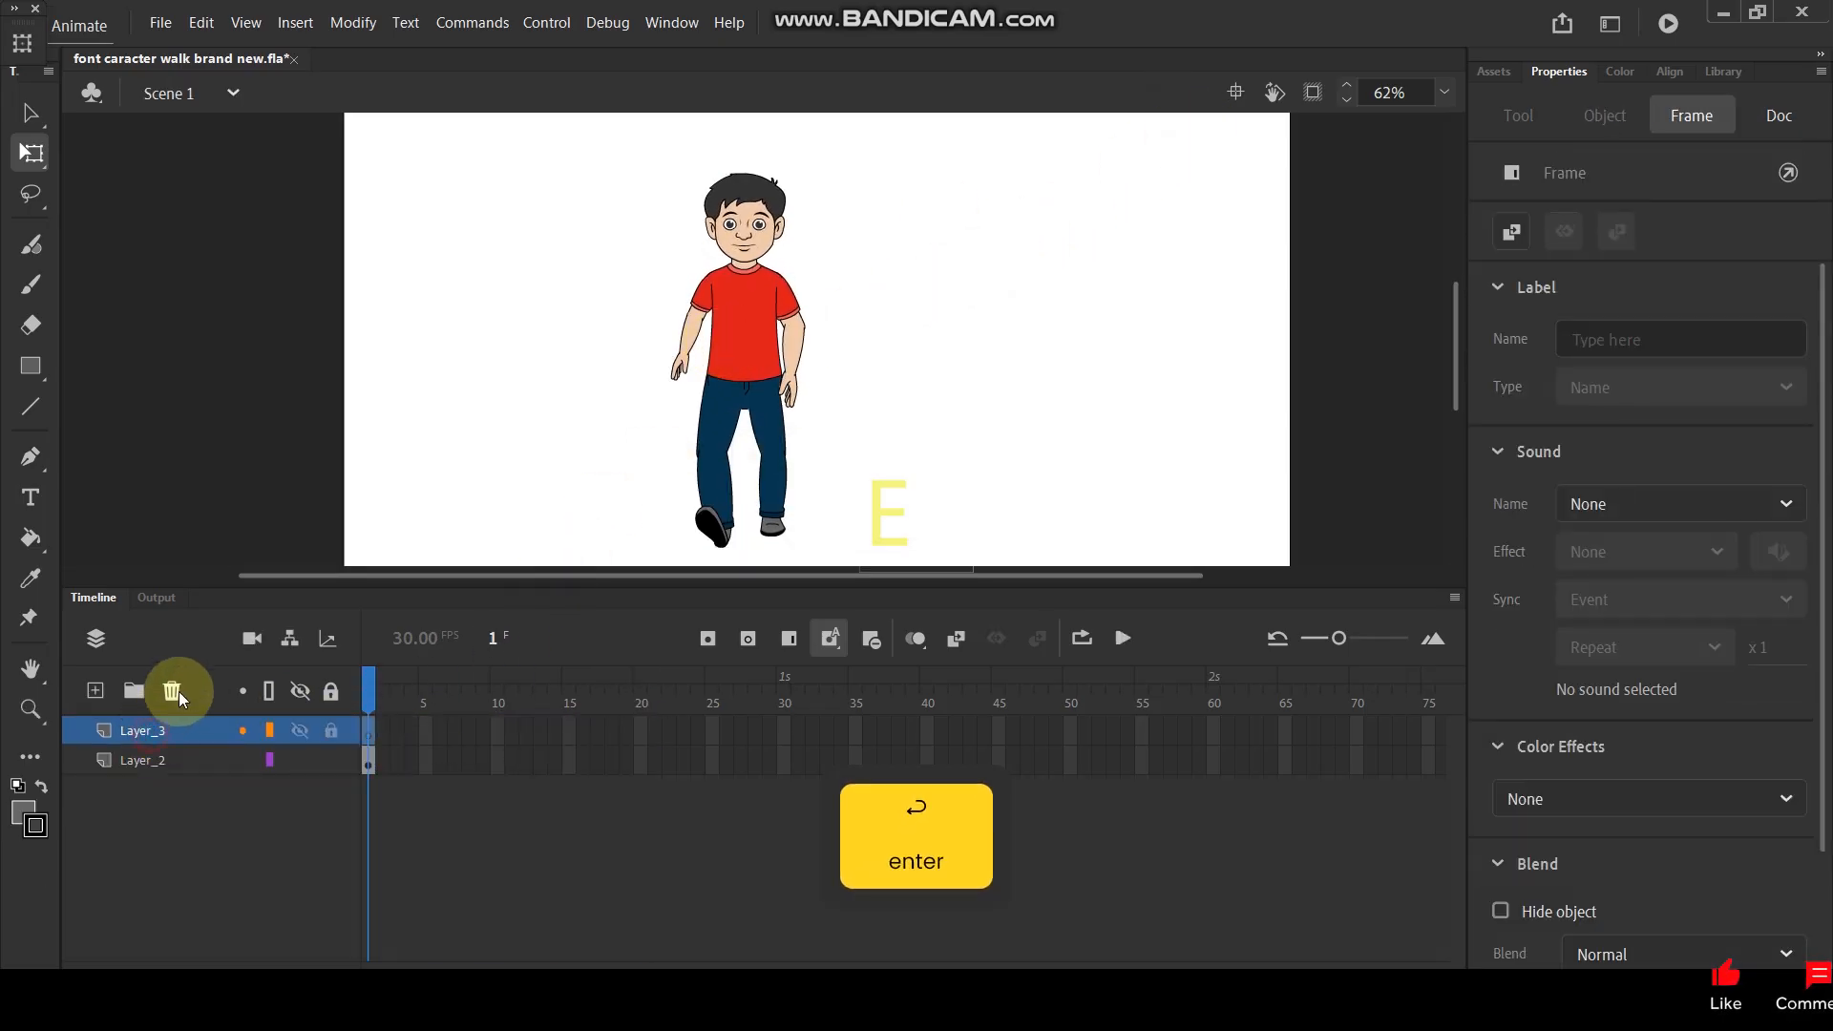
click(172, 691)
ctrl+scroll(744, 336, down, 1)
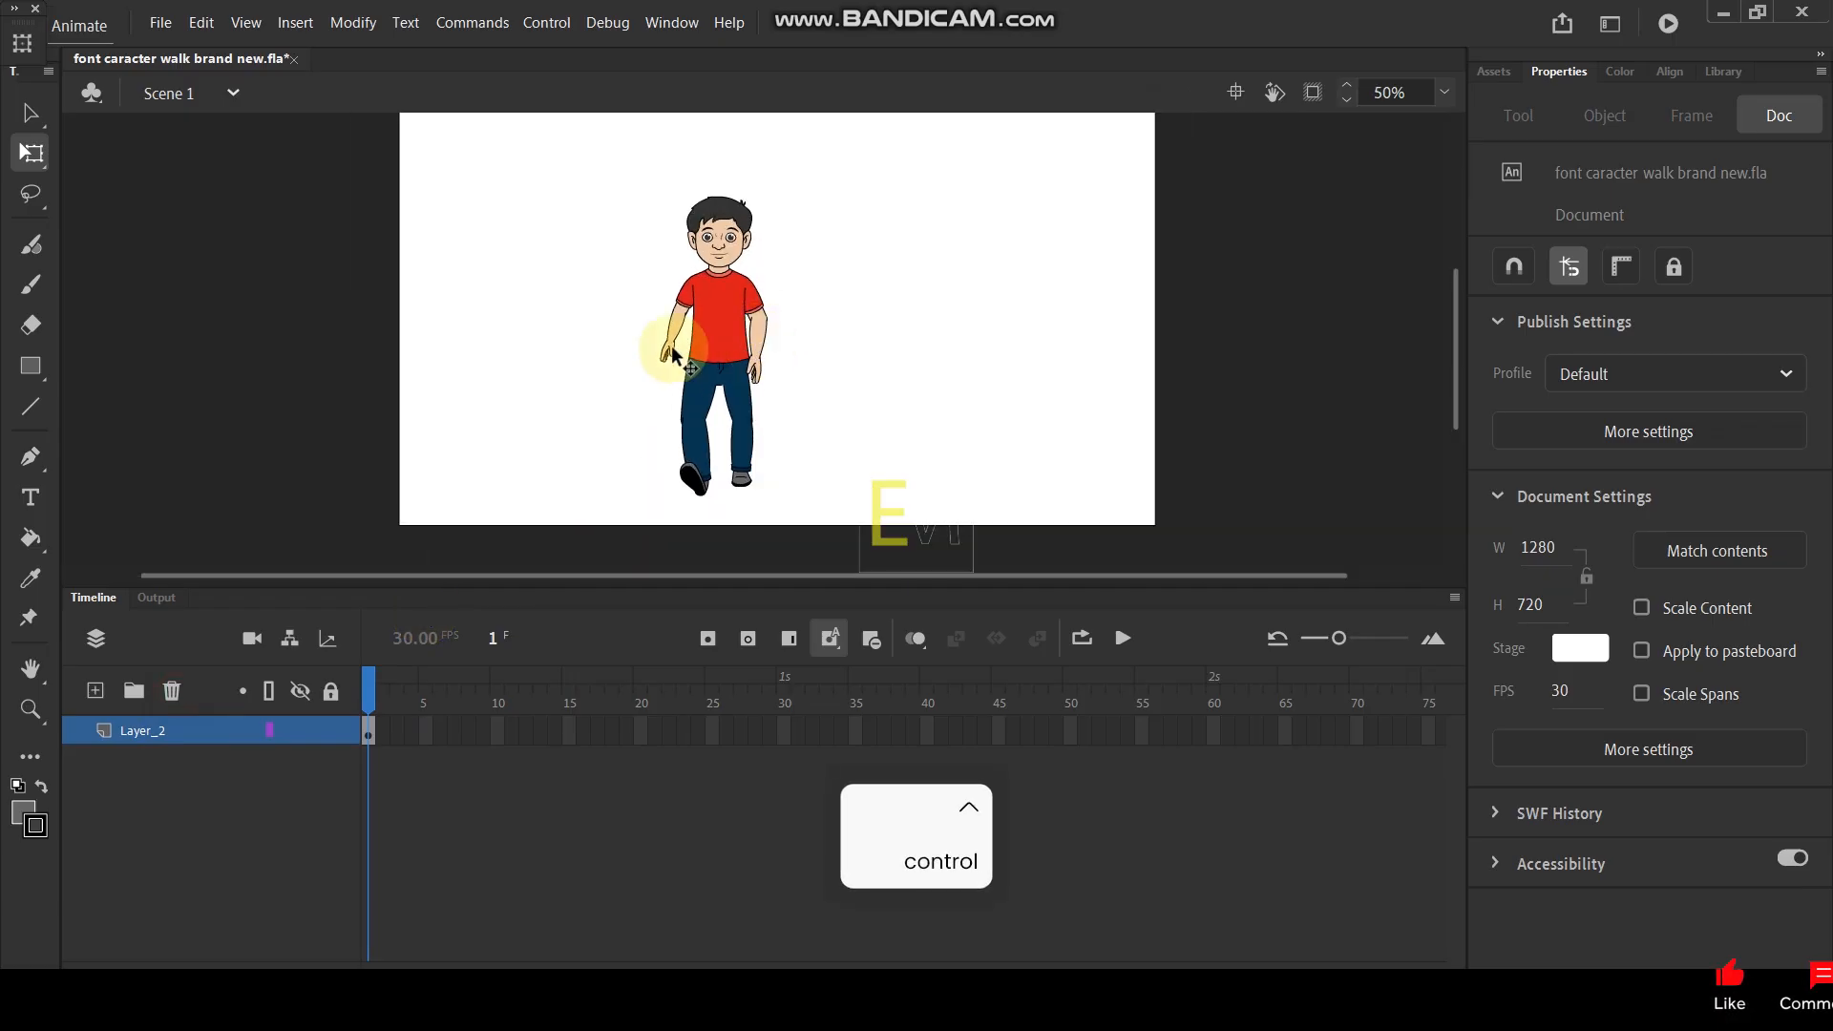
- Move the boy up slightly and shrink him at frame 1 with repeated 90% scaling to about 66.8 by 176.35
drag(739, 320, 754, 283)
key(alt)
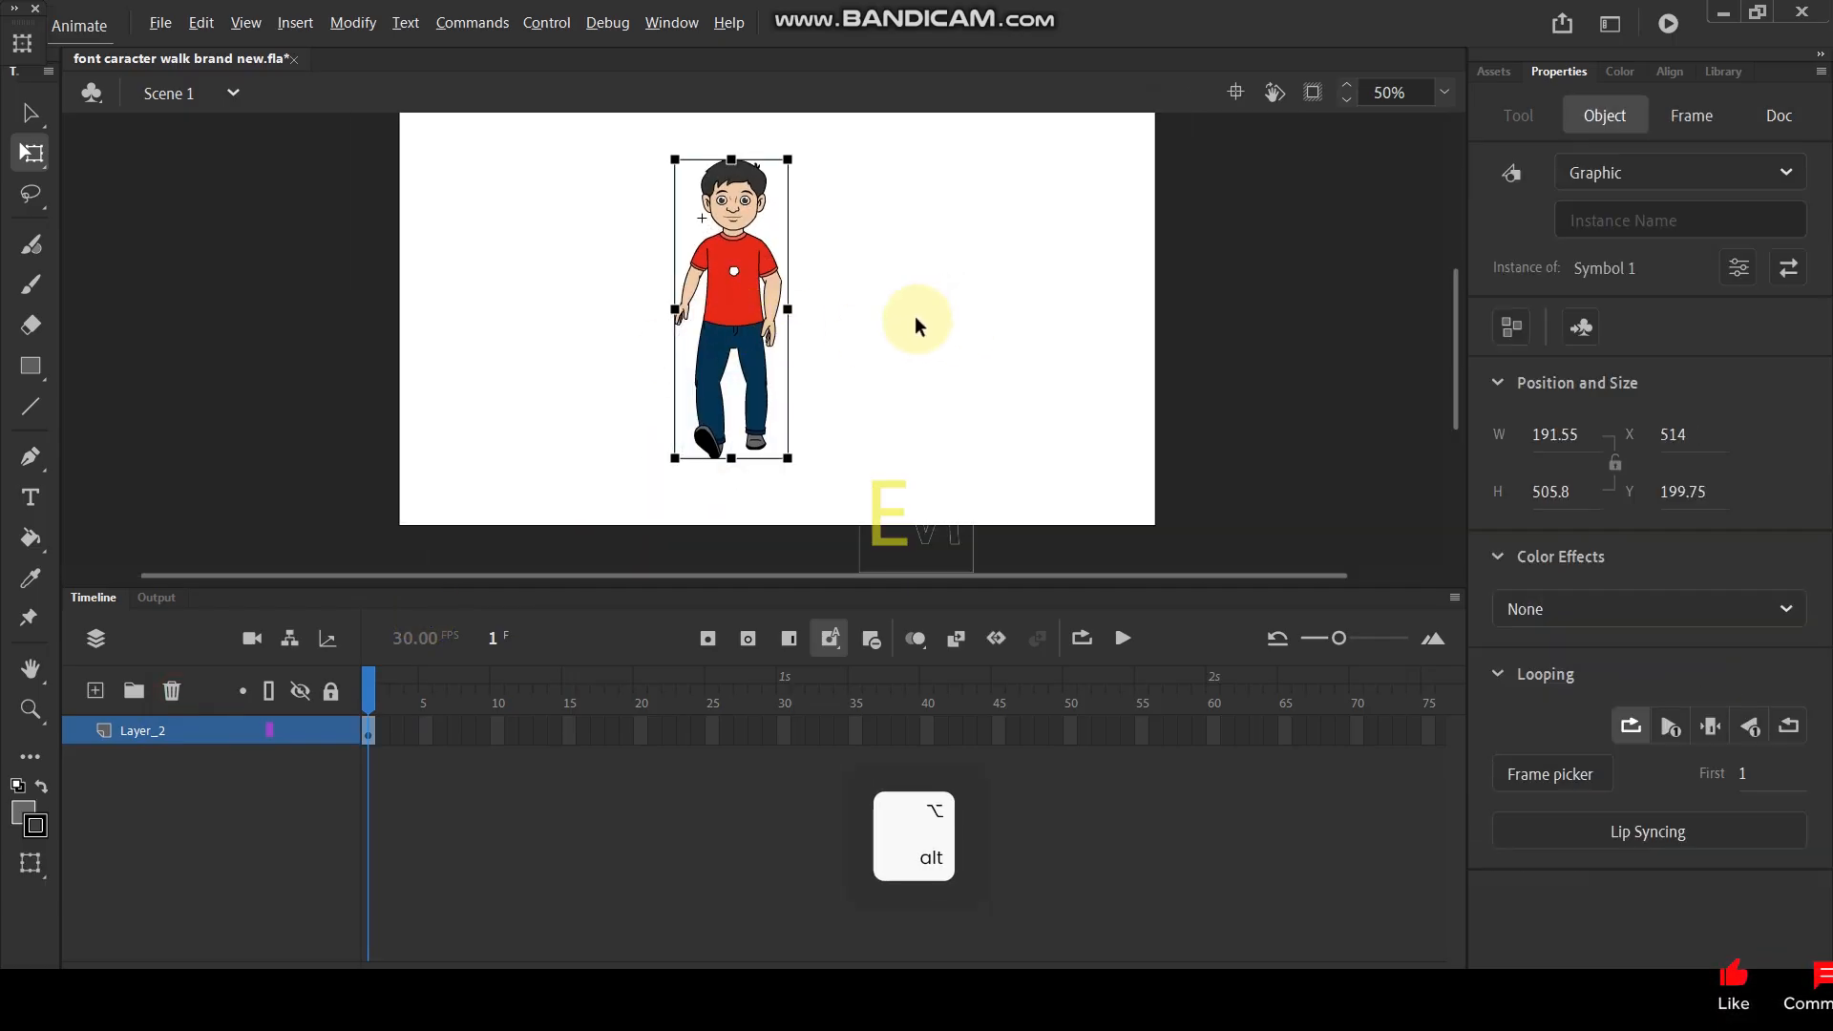
key(alt+s)
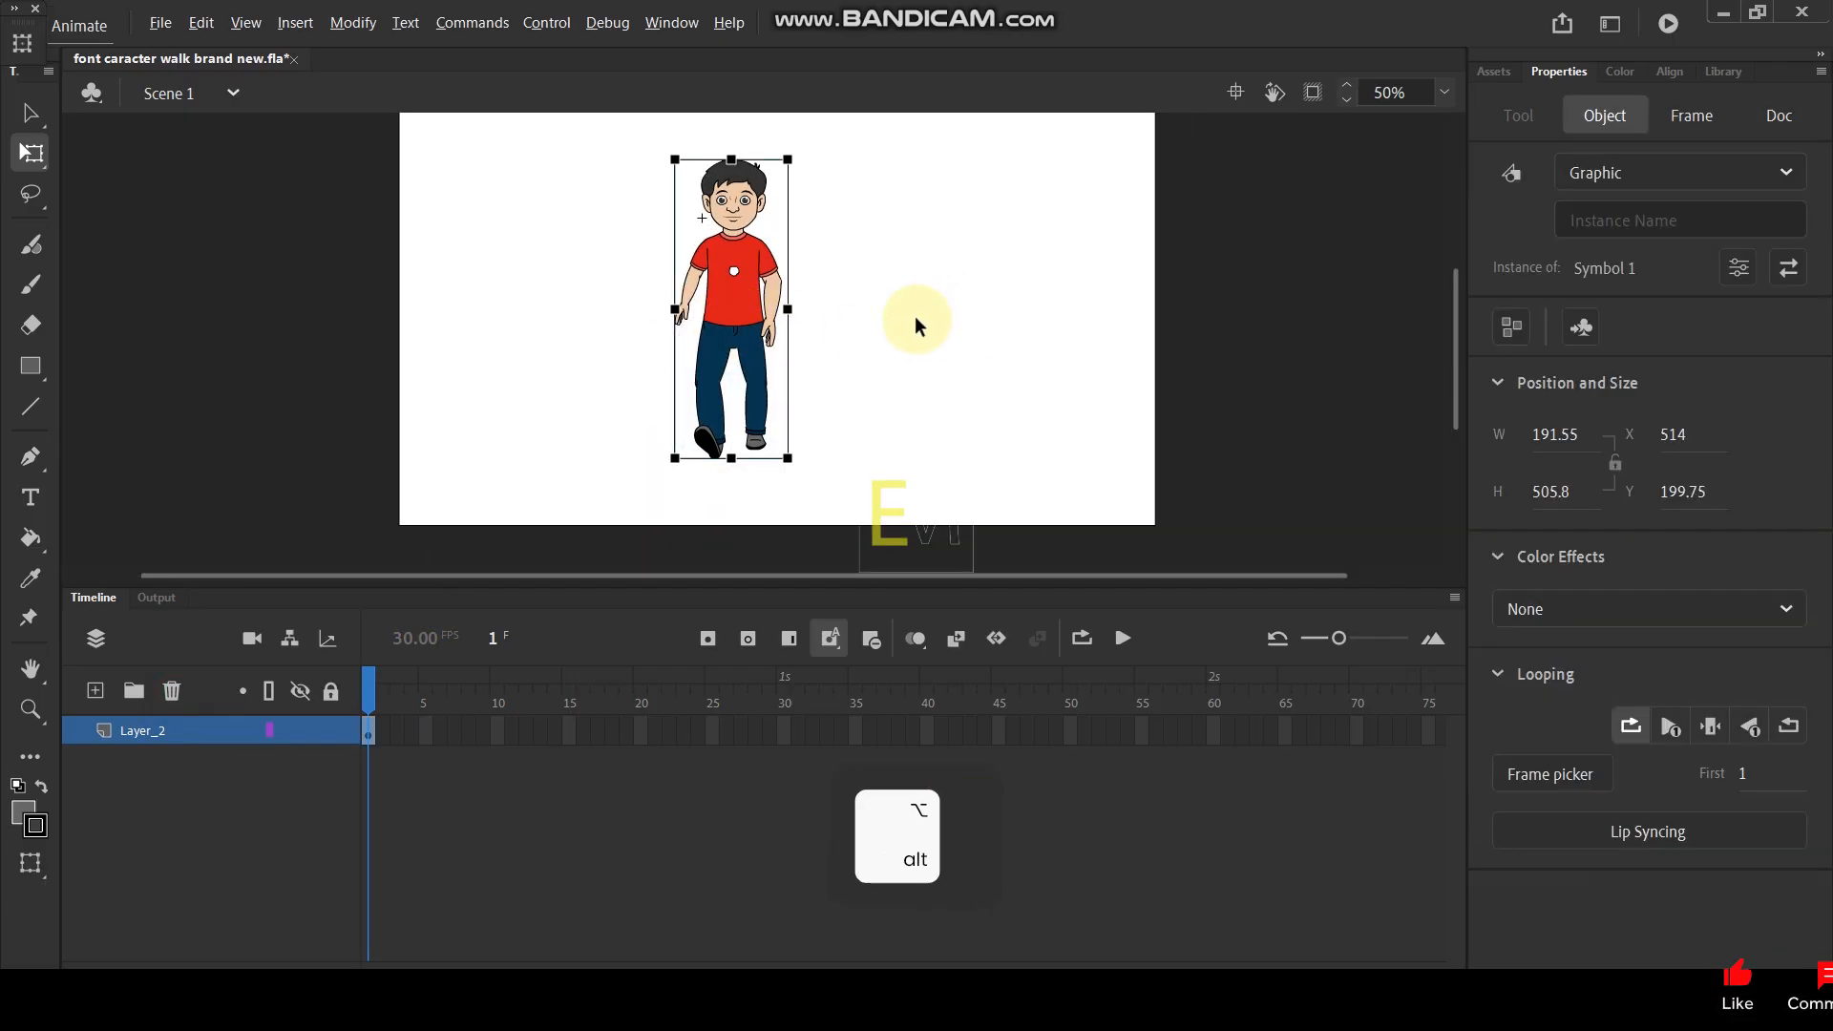
key(ctrl+alt+s)
text(90)
key(Return)
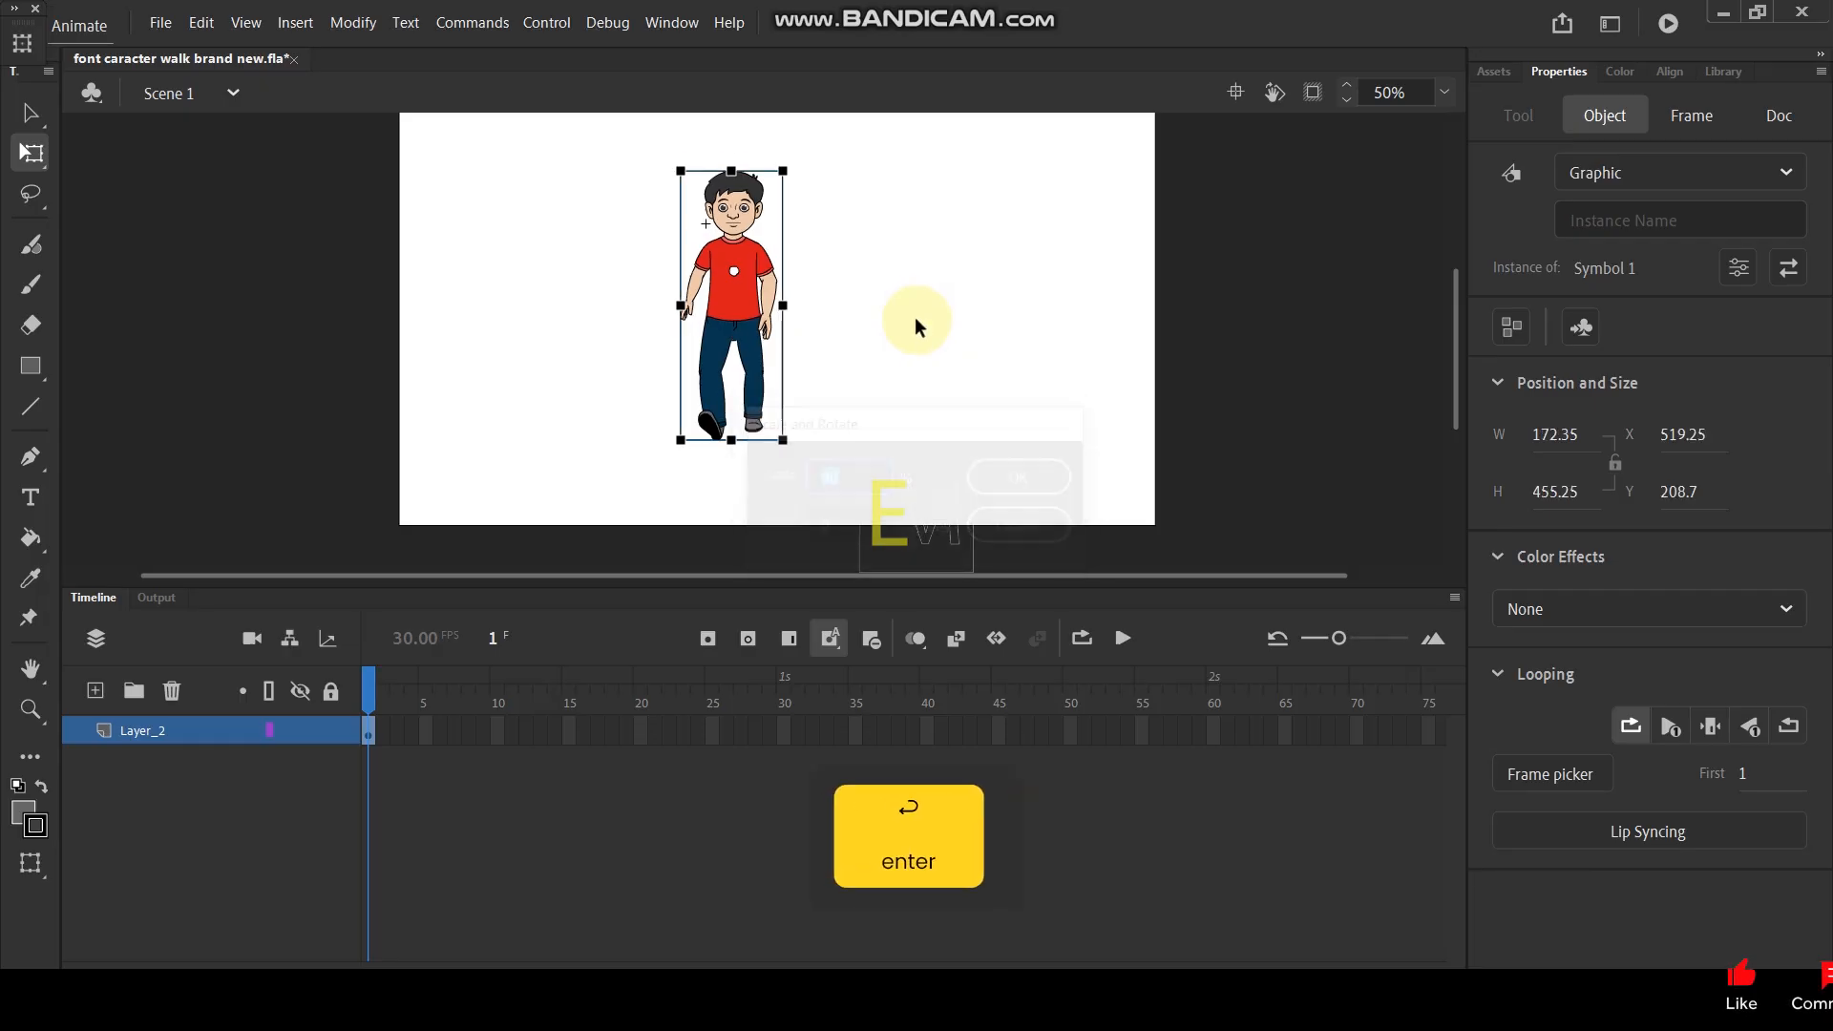
key(ctrl+y)
key(ctrl+y)
key(ctrl+y)
key(ctrl+y)
key(ctrl+y)
key(ctrl+y)
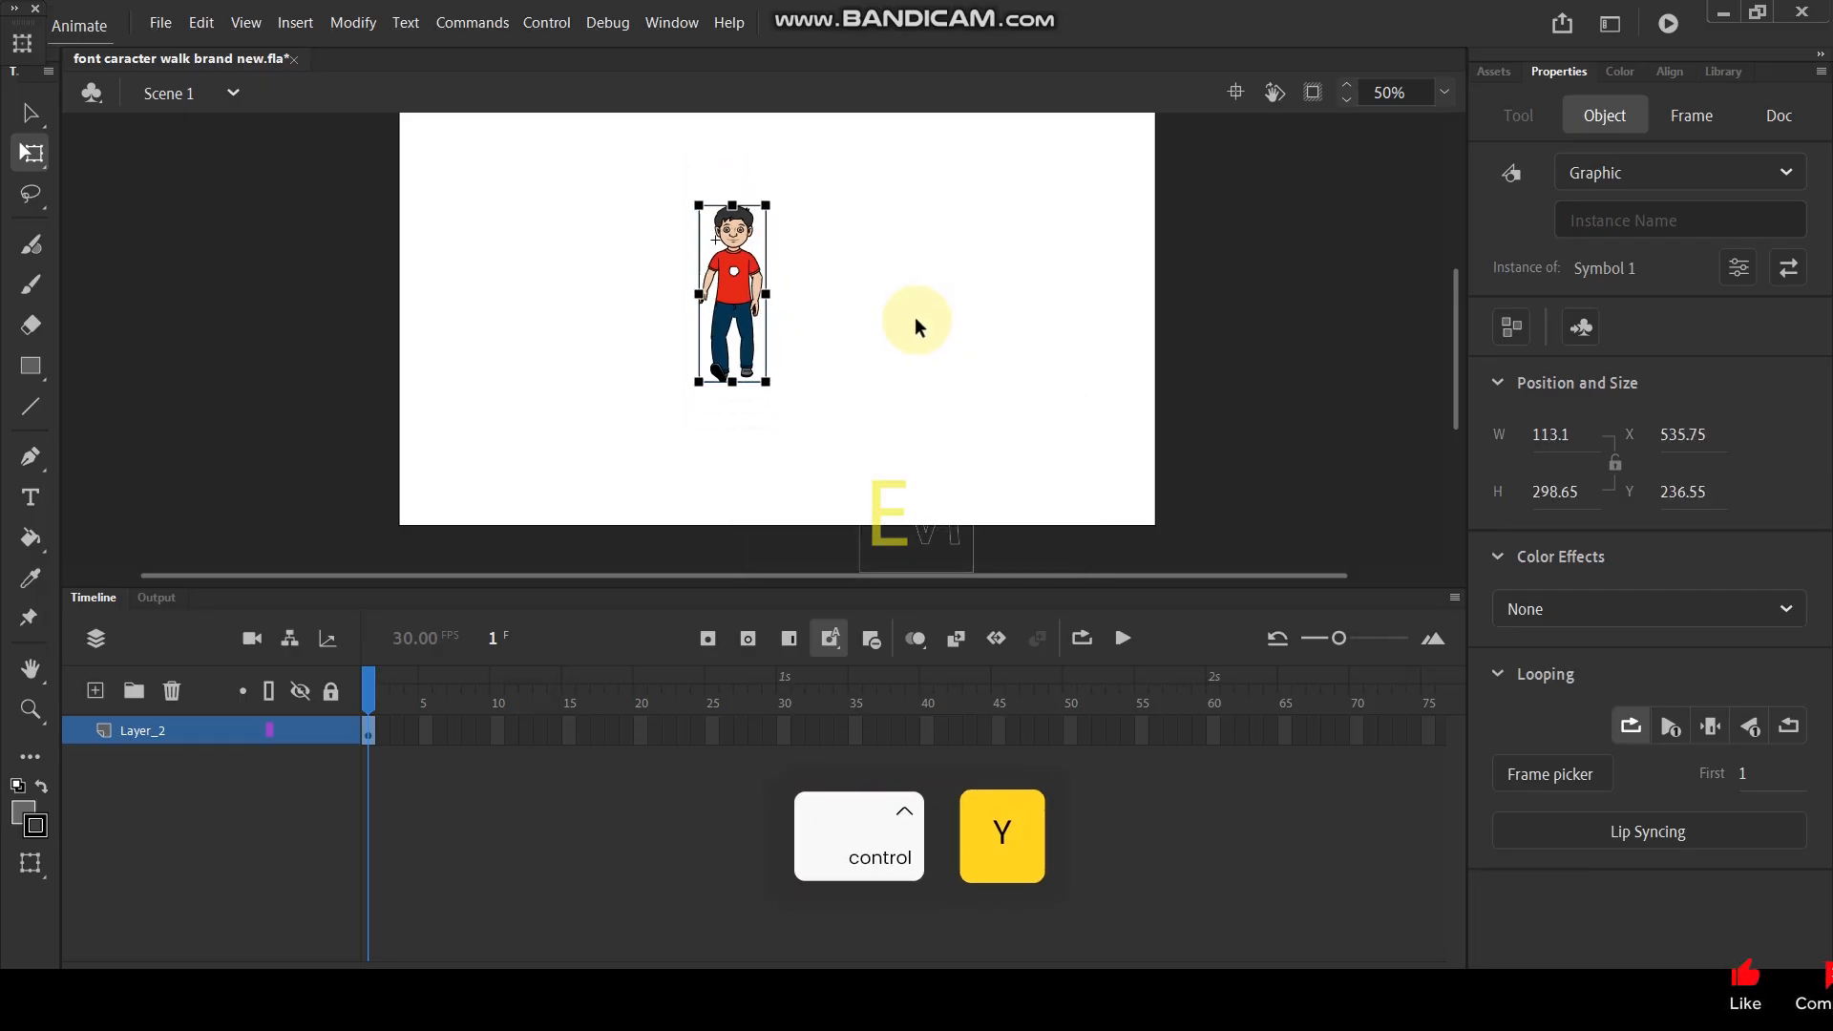
key(ctrl+y)
key(ctrl+y)
key(ctrl+y)
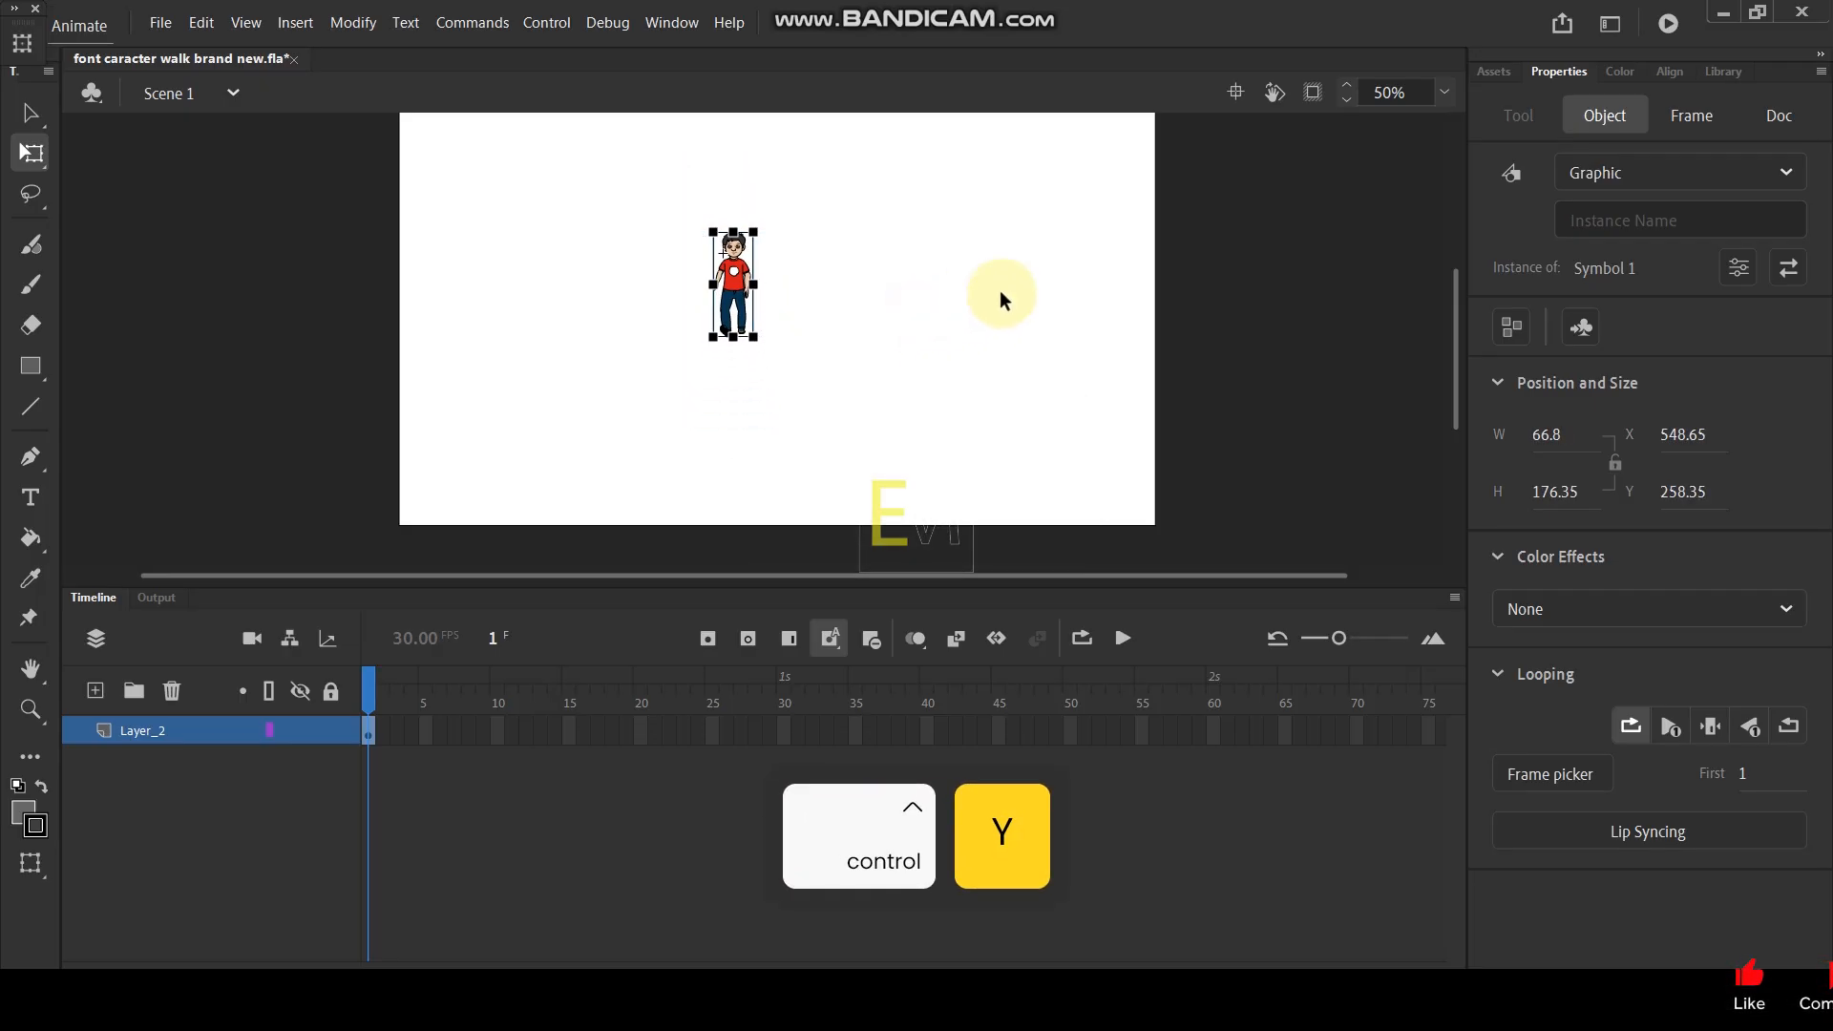
- Insert a keyframe at frame 270 on Layer_2
drag(441, 959, 854, 948)
click(1084, 730)
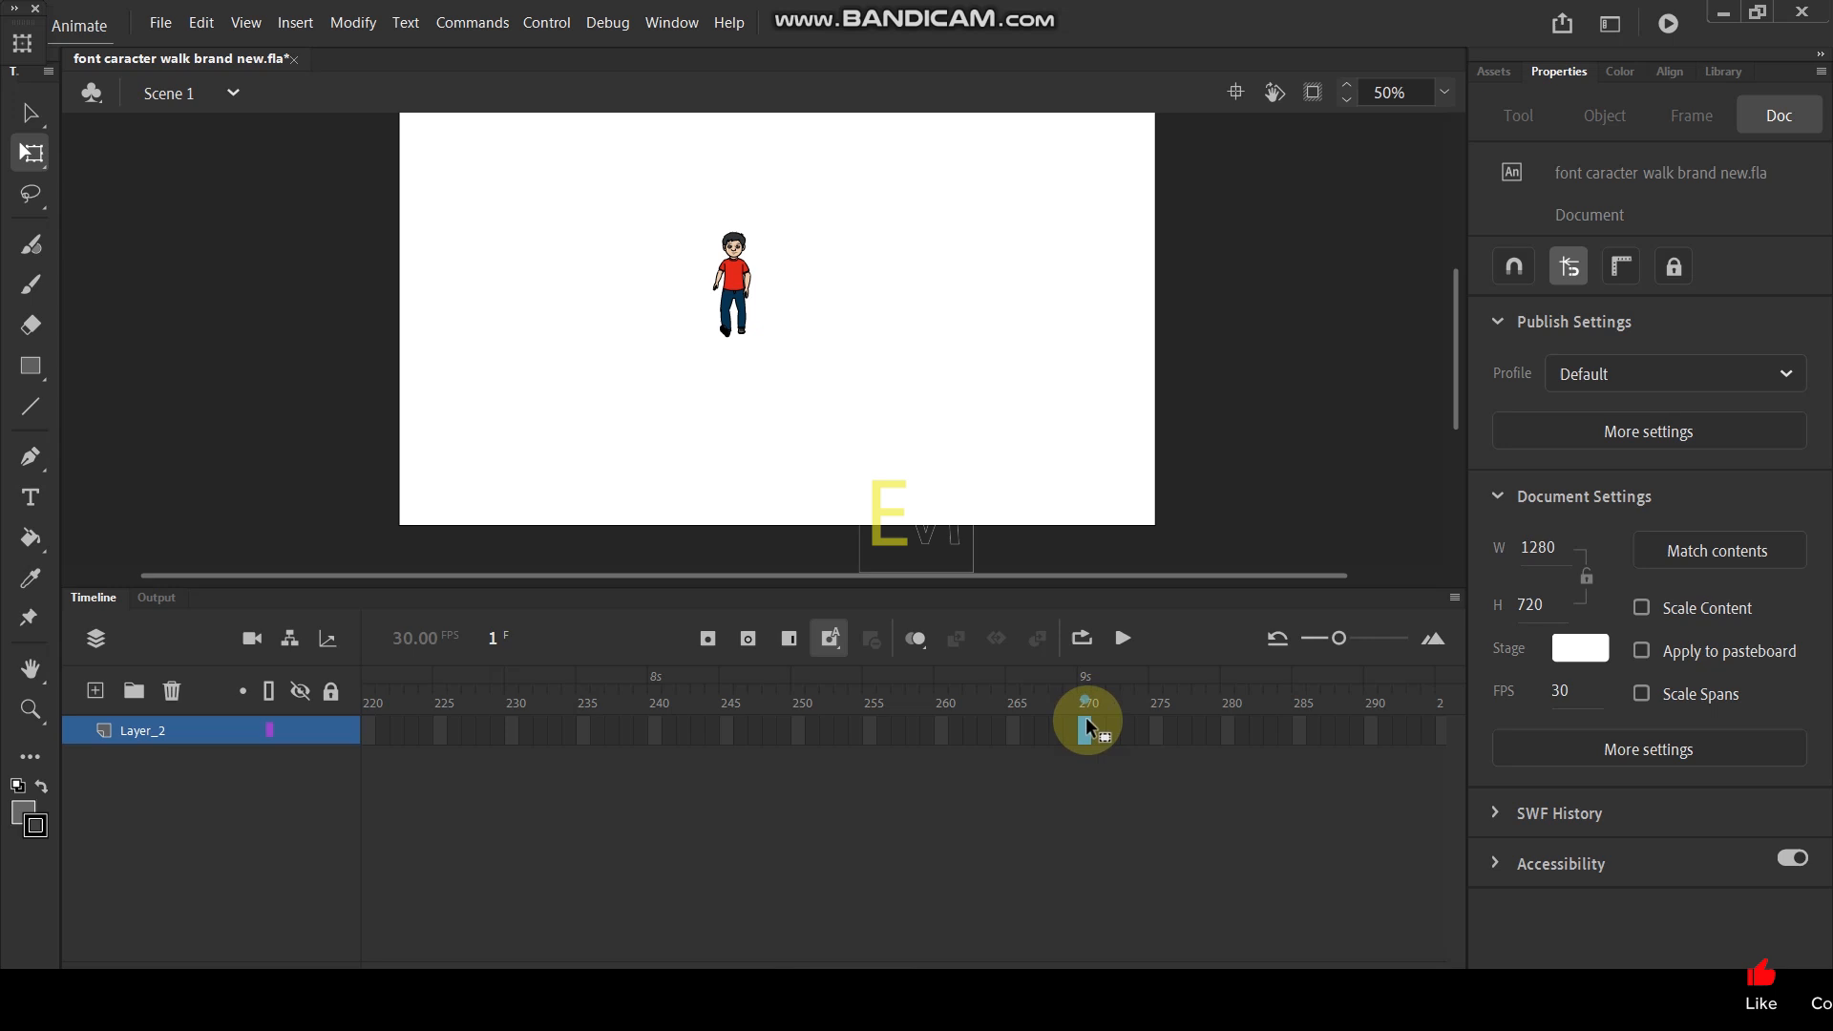
key(F6)
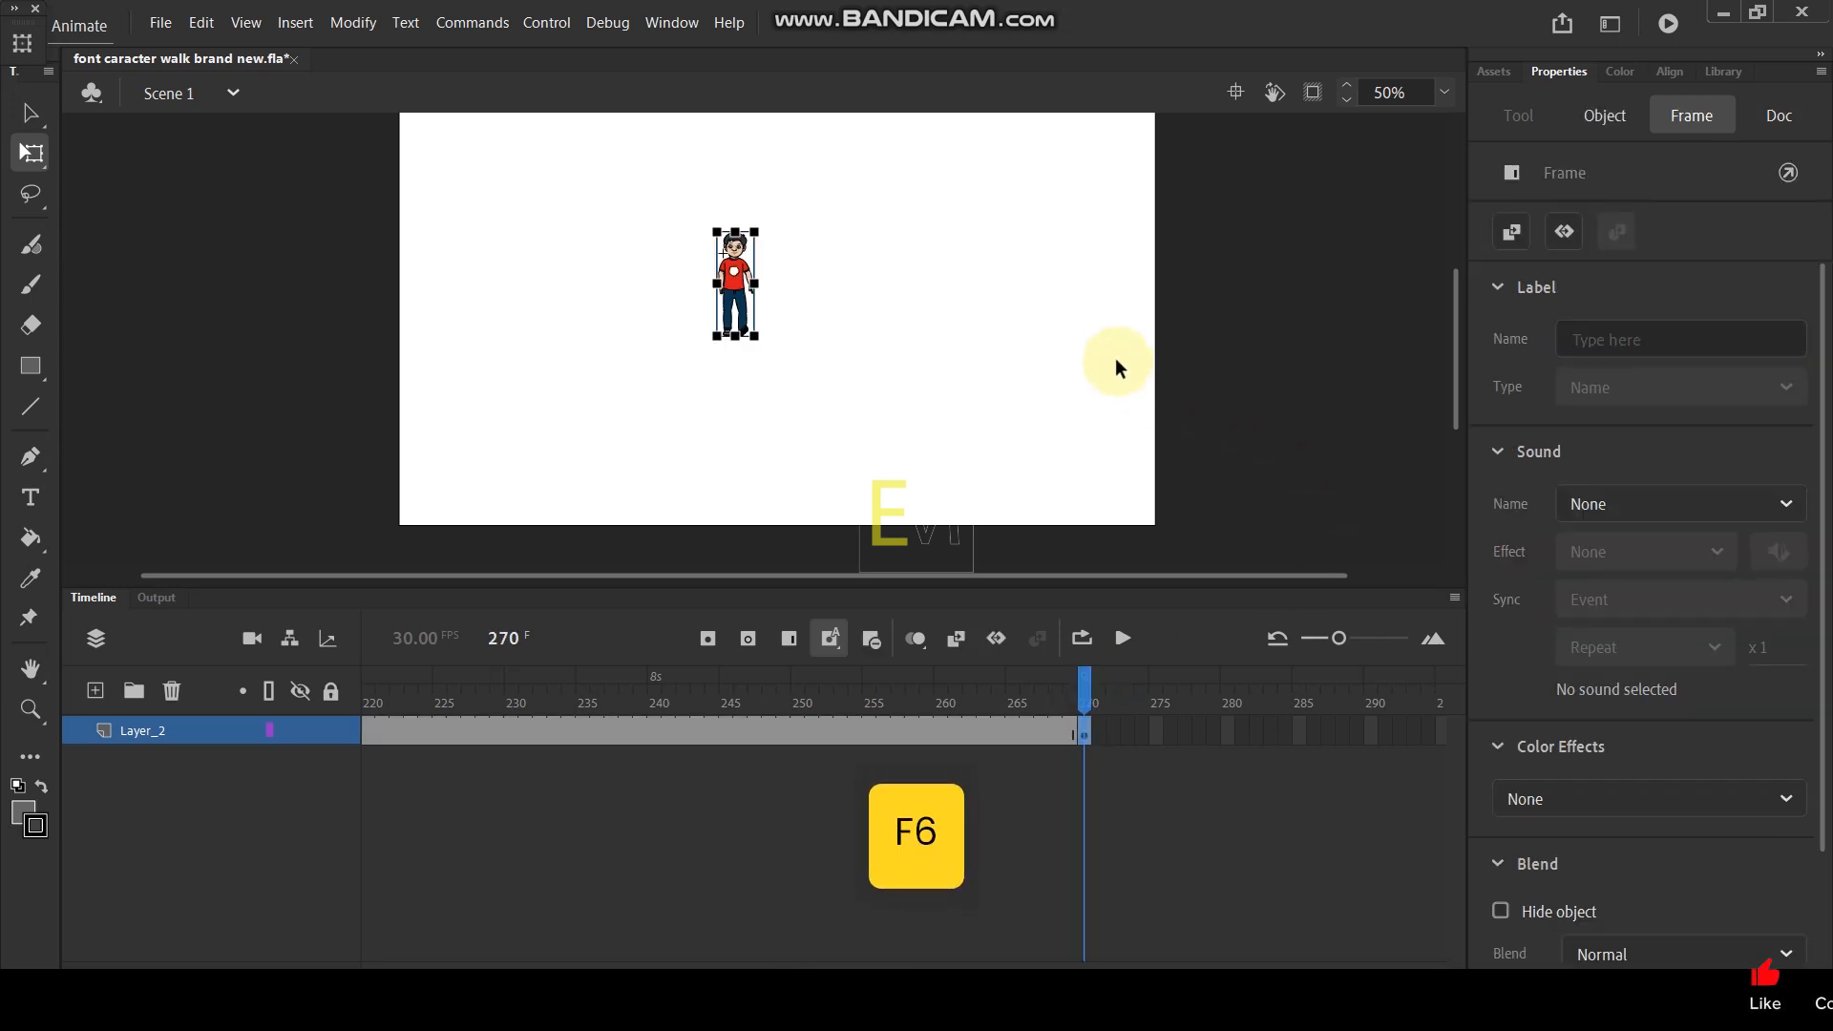
- Enlarge the boy at frame 270 with repeated 110% scaling until he nearly fills the stage height
key(ctrl+alt+s)
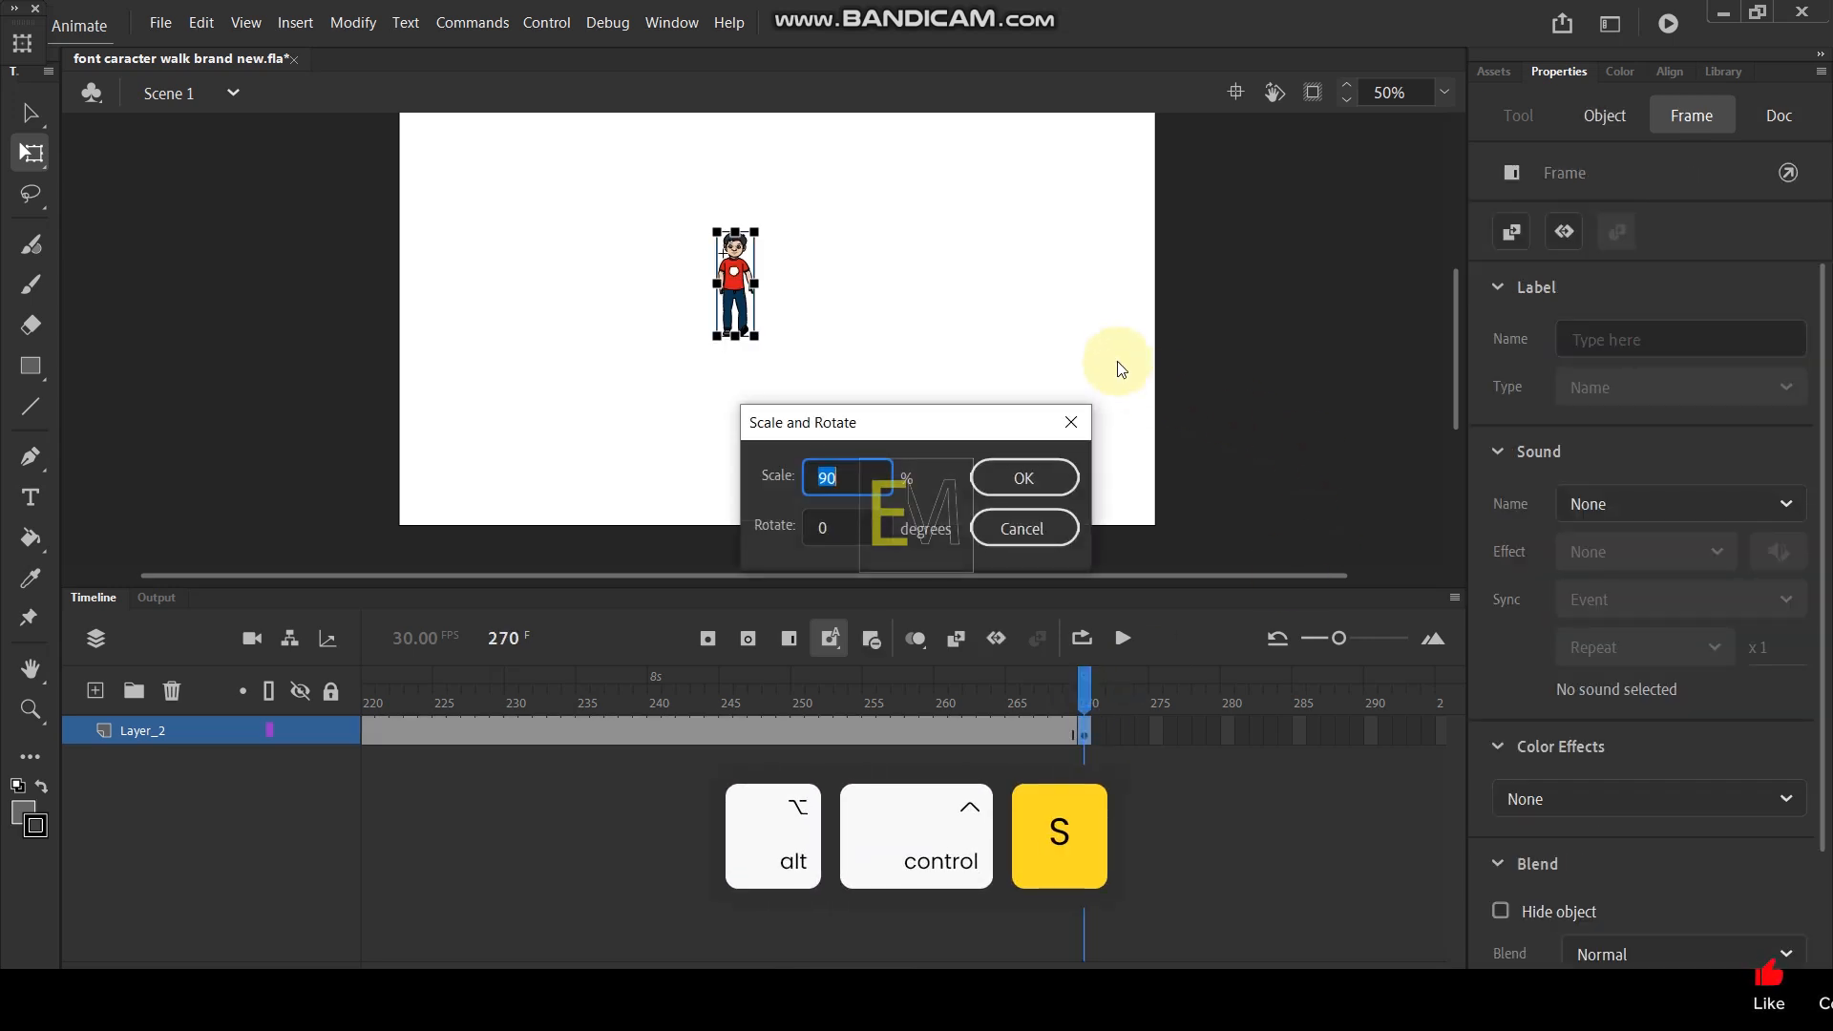
text(110)
key(Return)
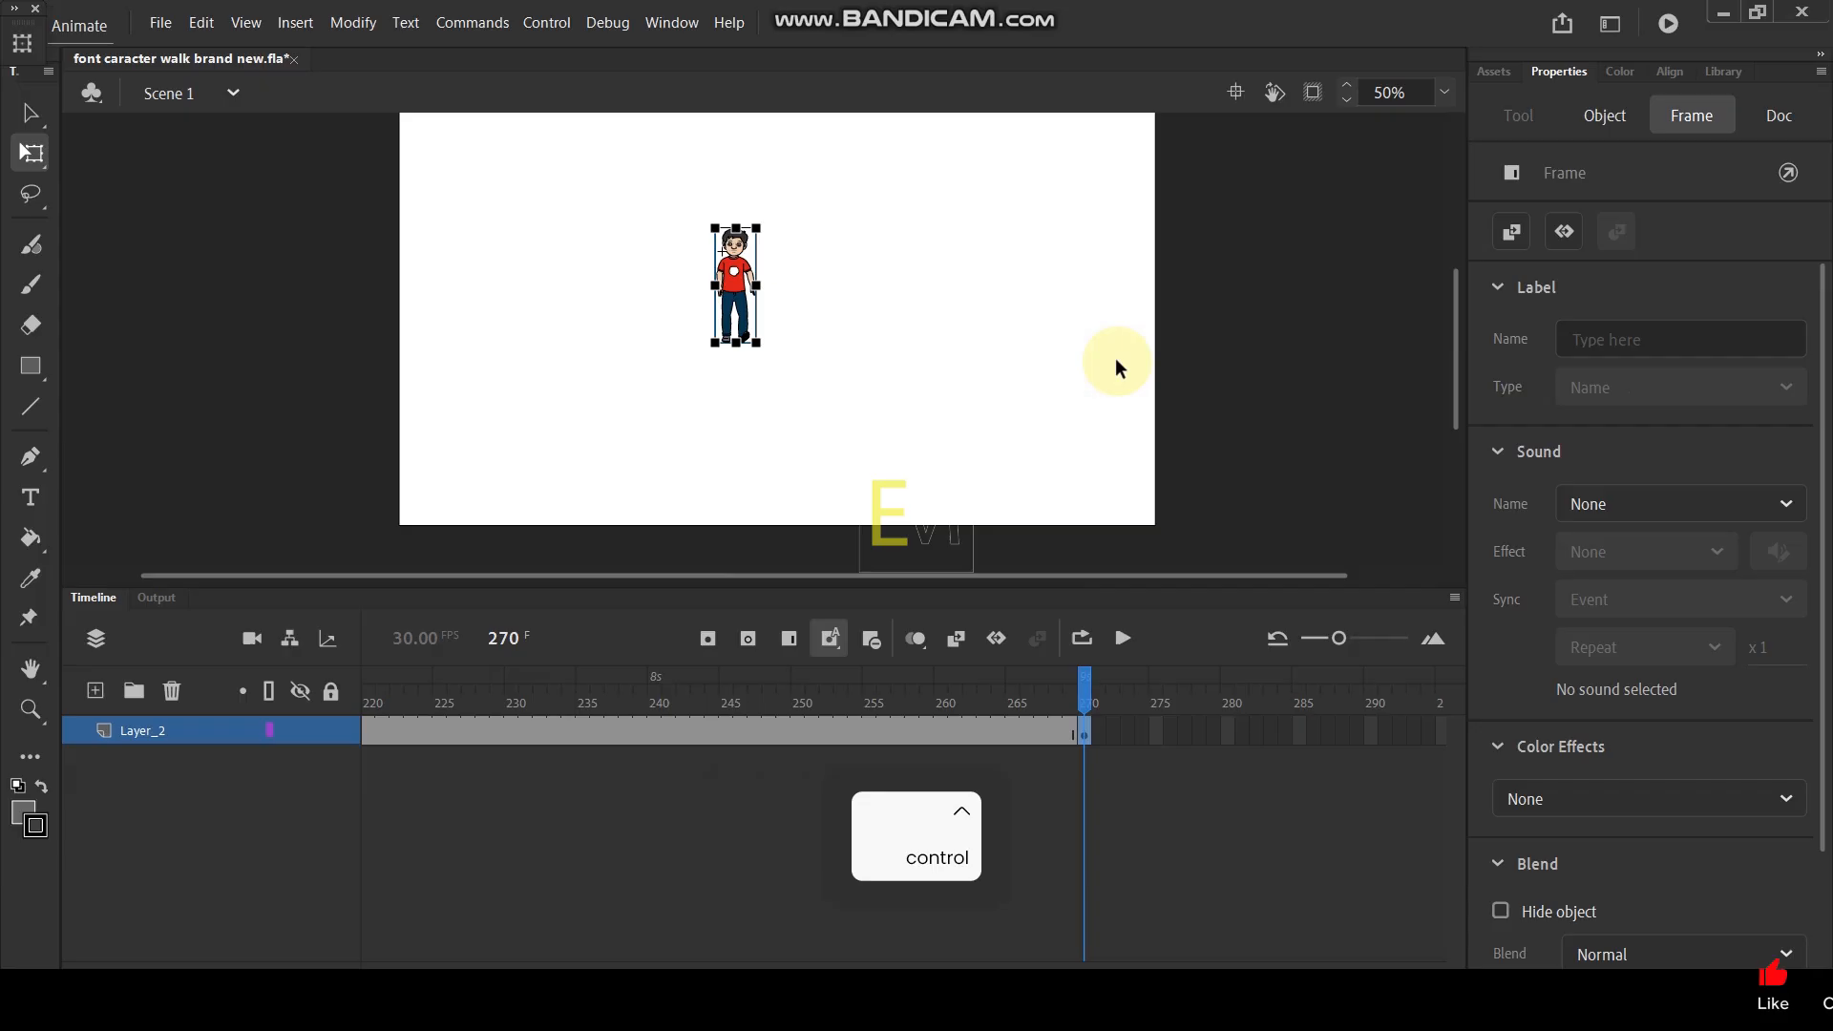
key(ctrl+y)
key(ctrl+y)
key(ctrl+y)
key(ctrl+y)
key(ctrl+y)
key(ctrl+y)
key(ctrl+y)
key(ctrl+y)
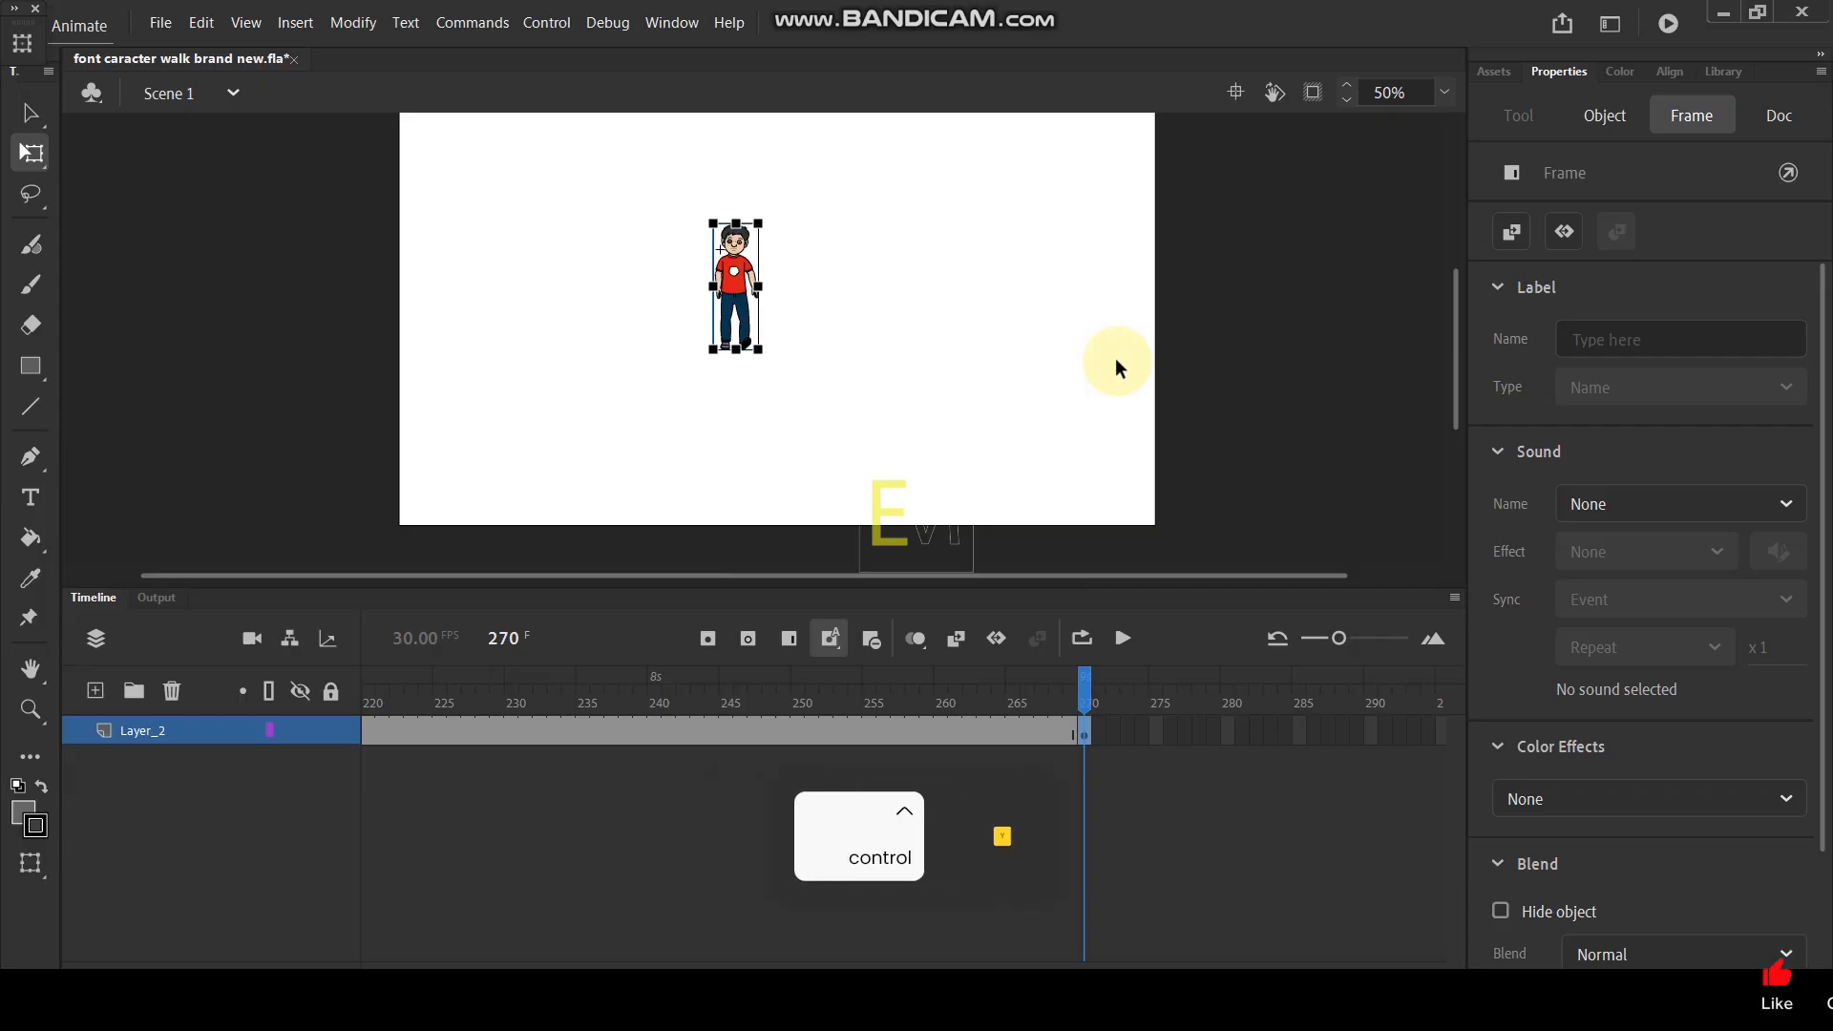
key(ctrl+y)
key(ctrl+y)
key(ctrl+y)
key(ctrl+y)
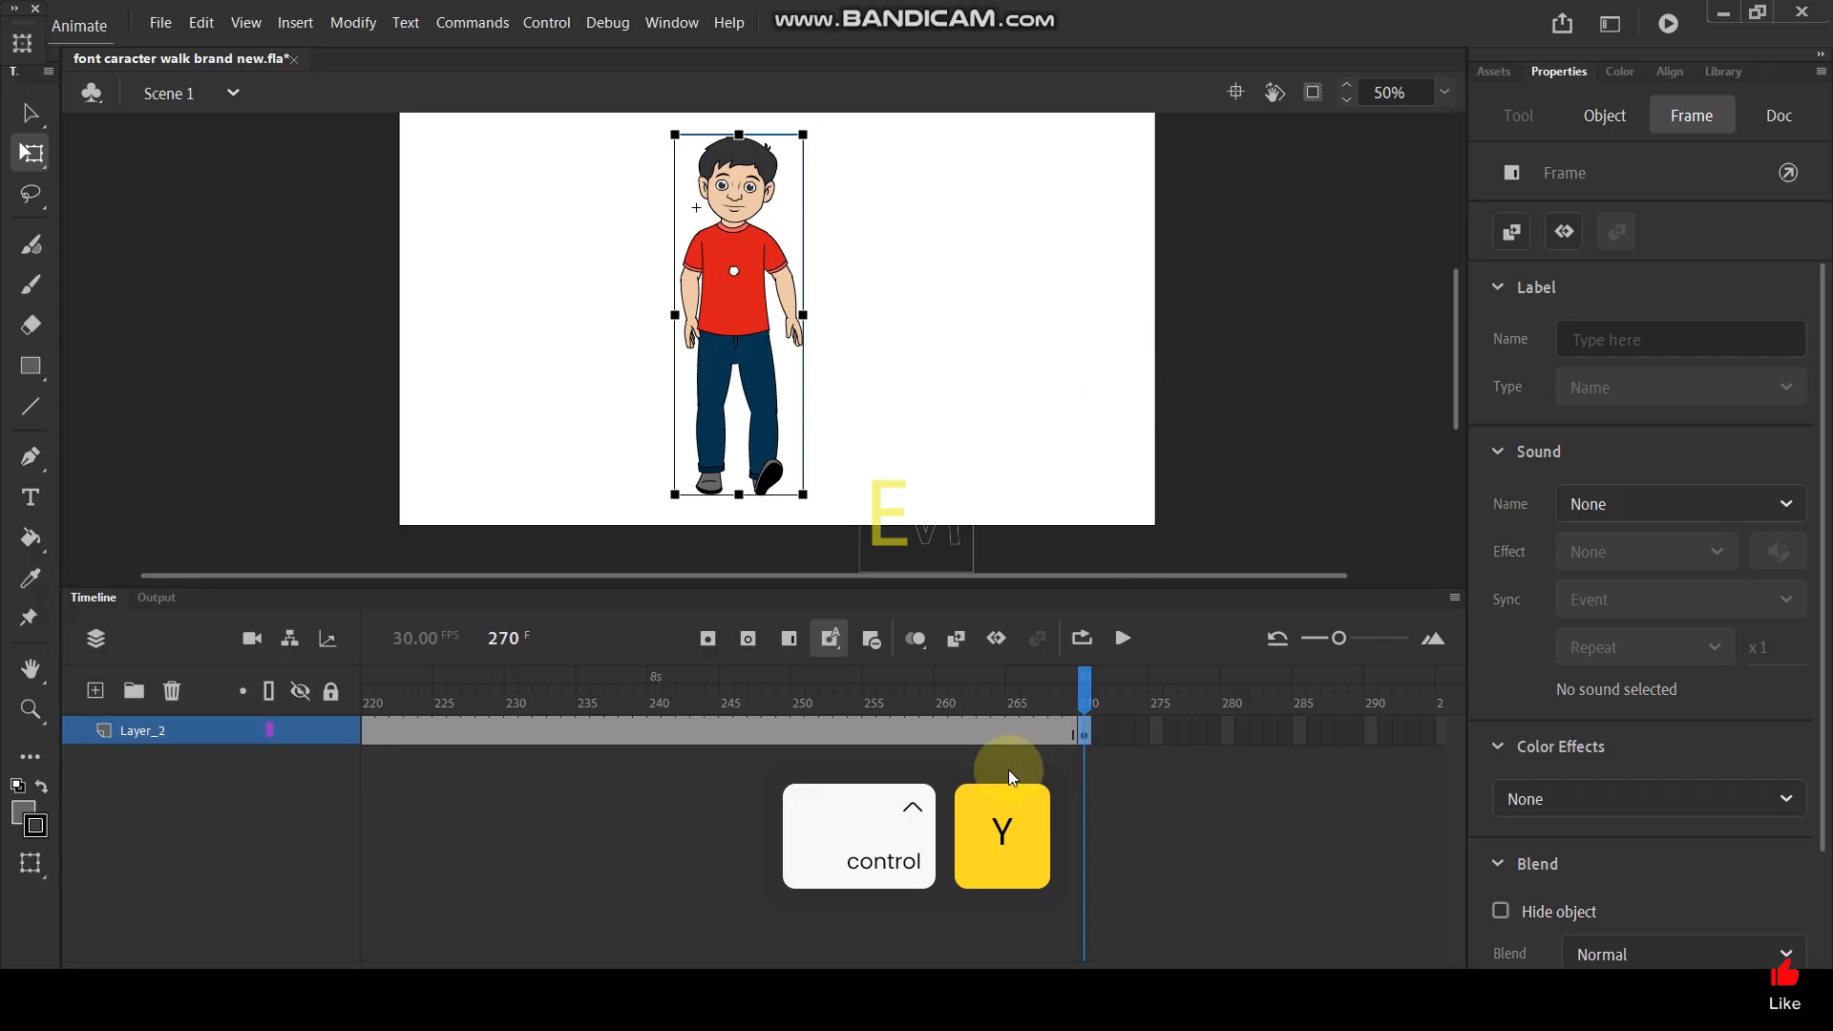
- Create a classic tween on Layer_2 between frames 1 and 270 and test the movie in a maximized preview
right_click(798, 732)
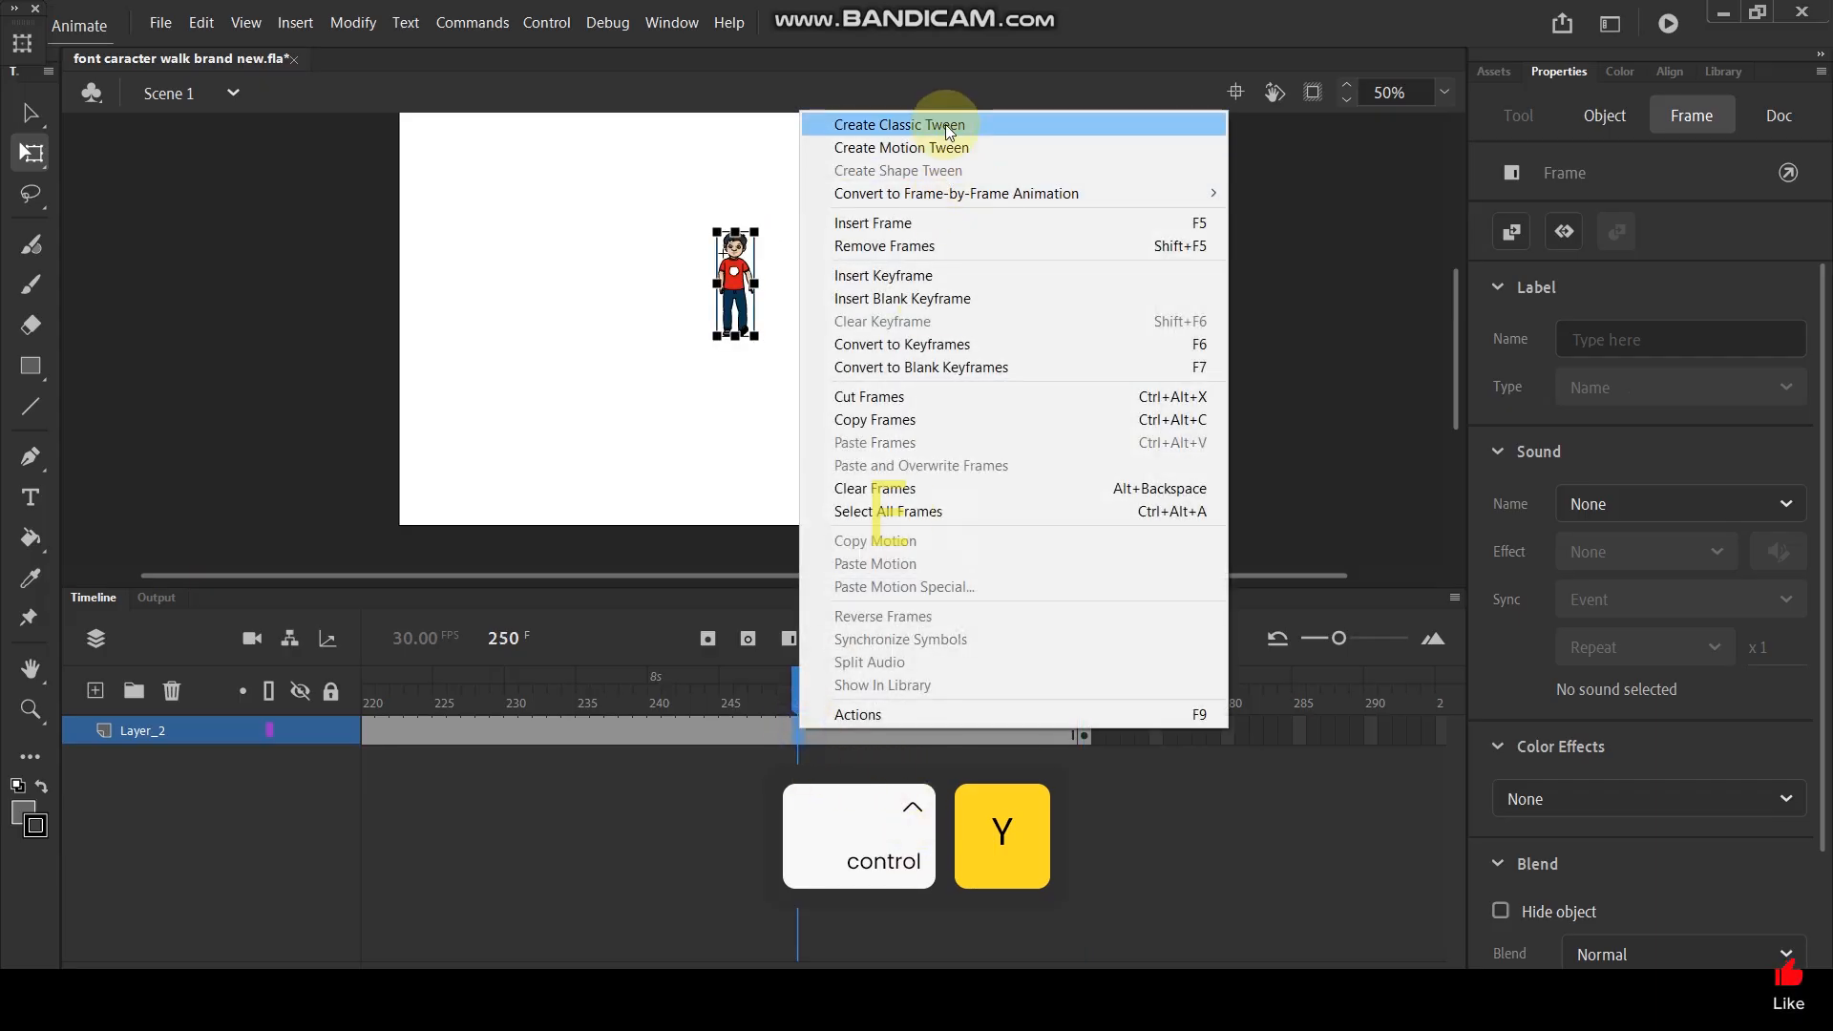
click(945, 125)
key(ctrl+Return)
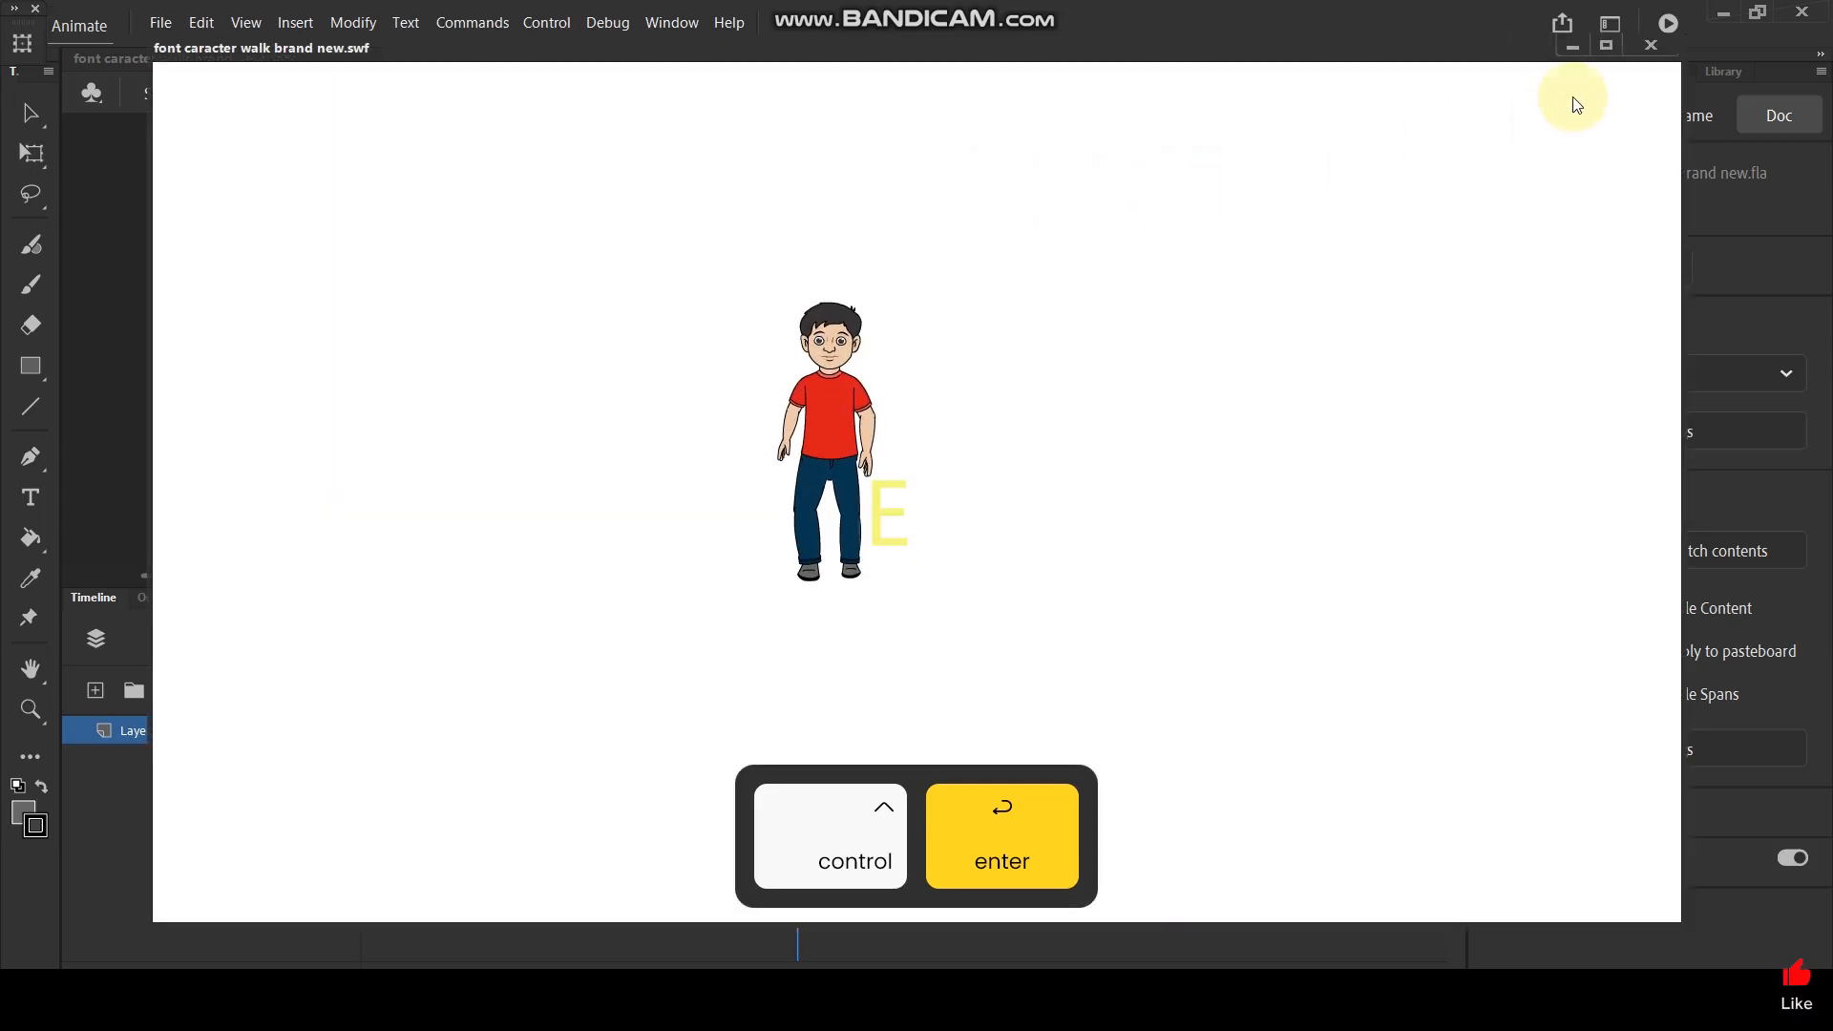
click(1606, 46)
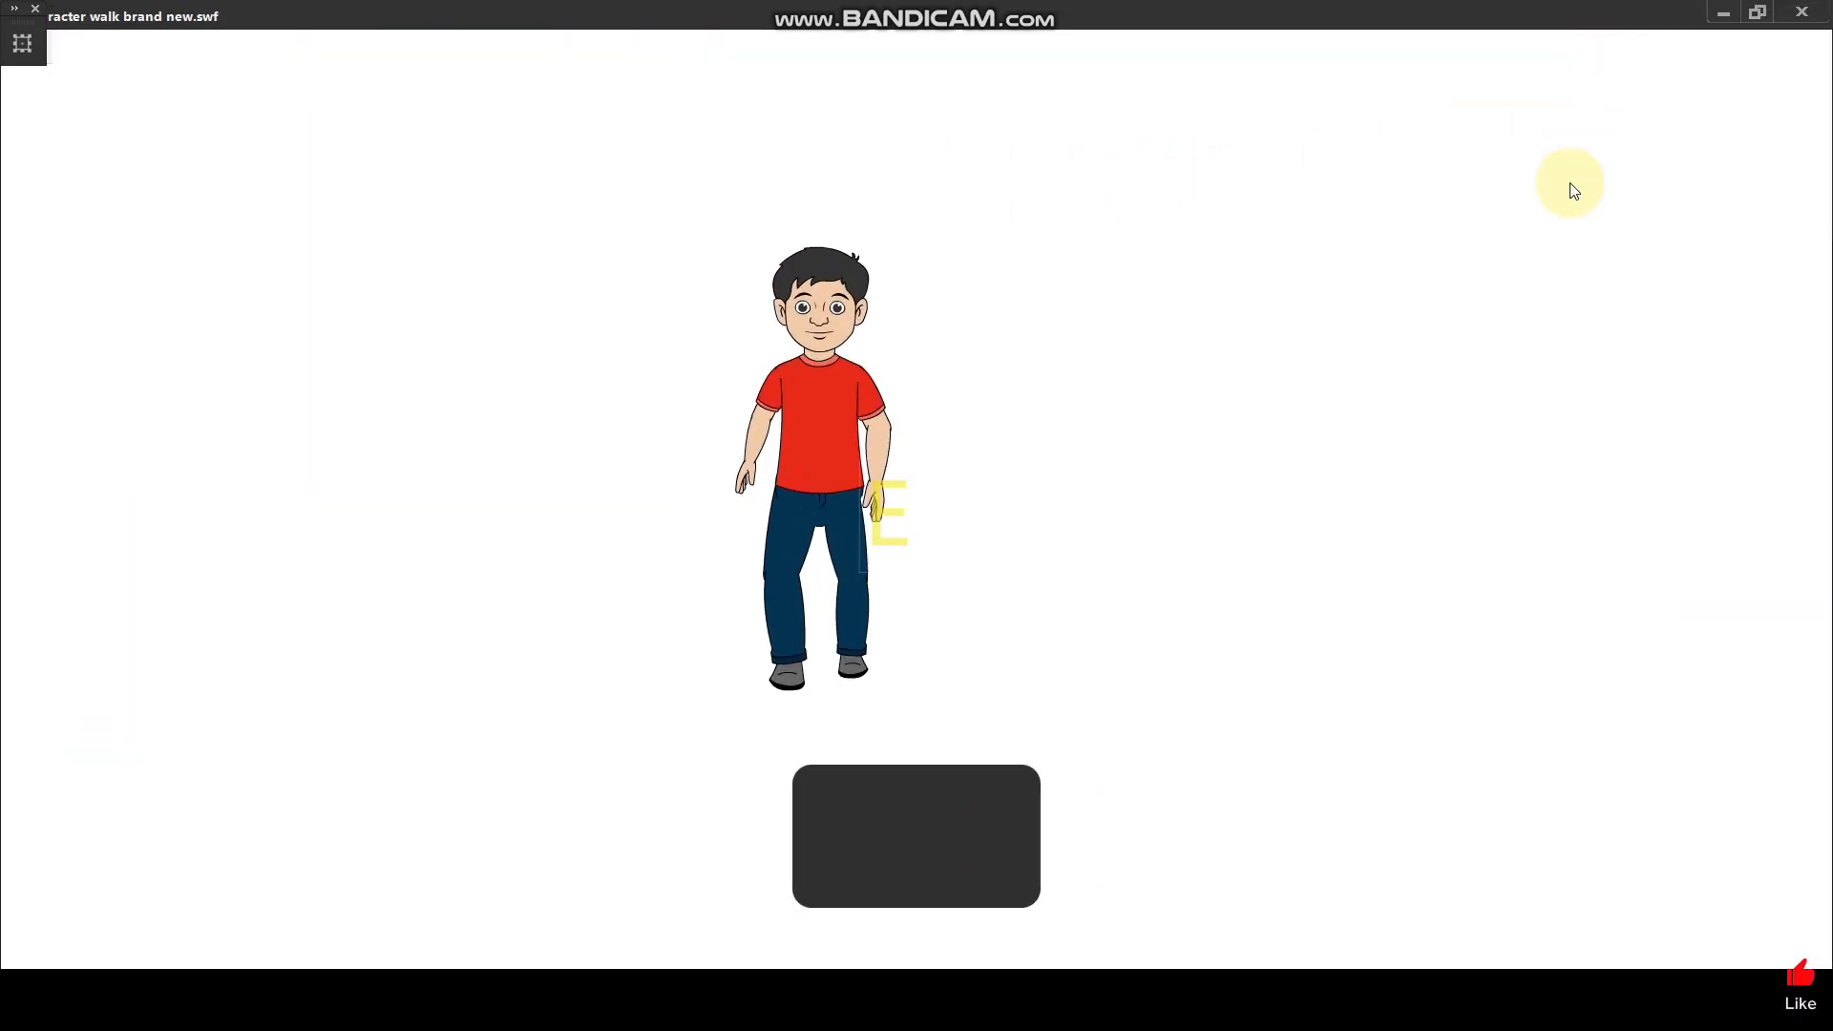